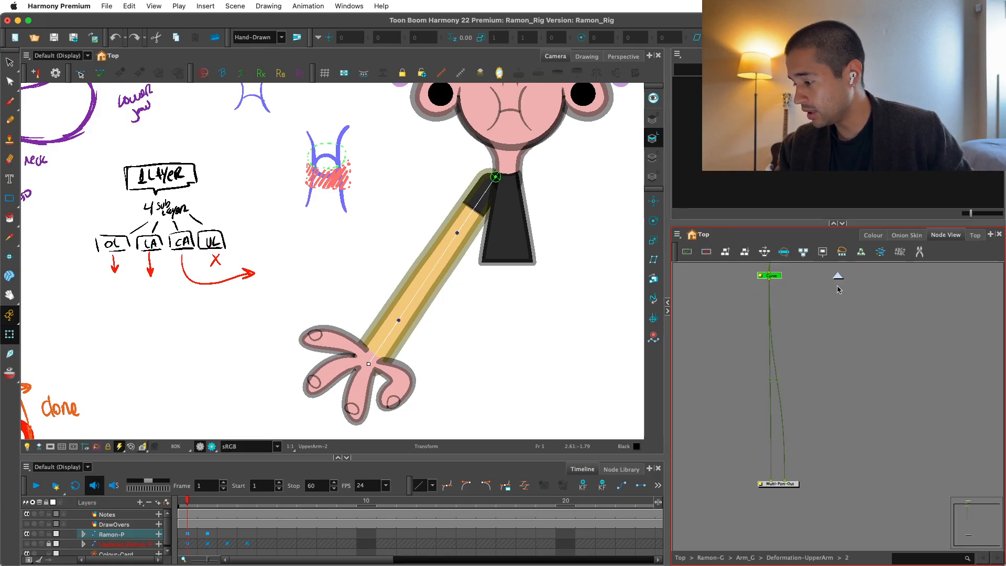
# Go up to the Deformation-UpperArm group and connect the second output of group 2 to Multi-Port-Out.
pyautogui.click(851, 416)
pyautogui.click(838, 276)
pyautogui.moveTo(886, 381); pyautogui.dragTo(757, 293)
pyautogui.scroll(-1, 758, 294)
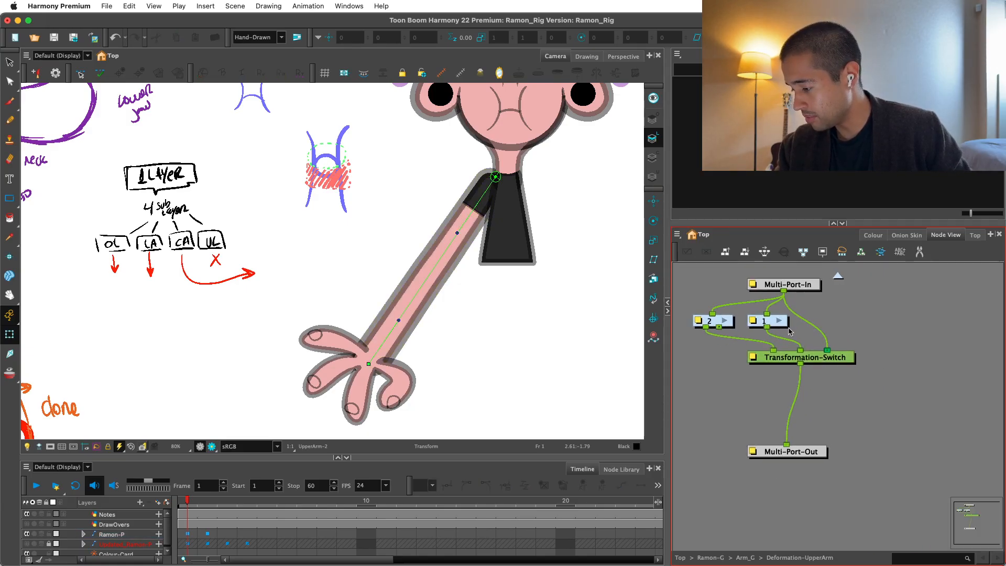
pyautogui.moveTo(812, 452); pyautogui.dragTo(816, 447)
pyautogui.moveTo(720, 327); pyautogui.dragTo(813, 412)
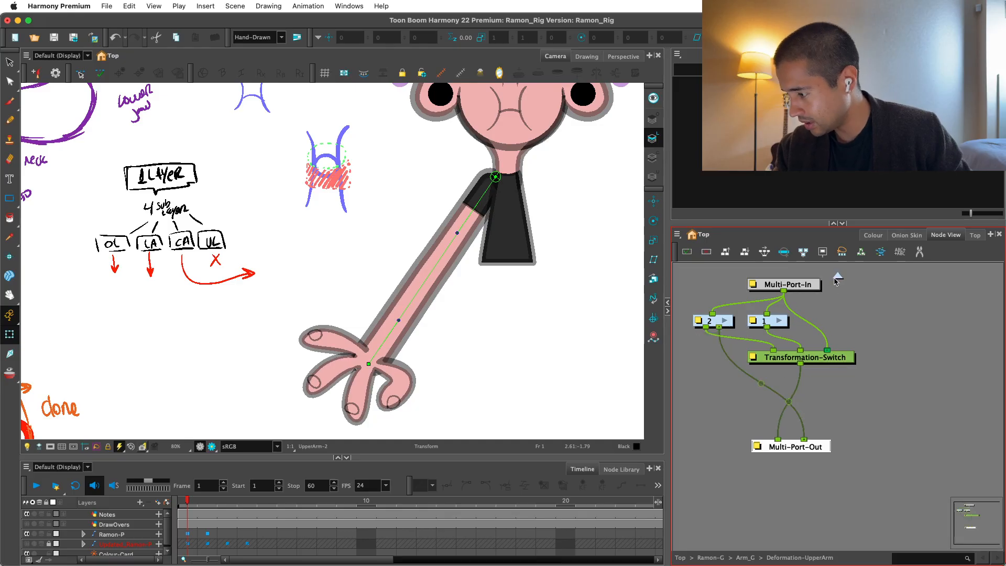
# Go up to Arm_G and connect the second output of Deformation-UpperArm to the Hand-P peg.
pyautogui.click(838, 276)
pyautogui.moveTo(917, 366); pyautogui.dragTo(962, 385)
pyautogui.scroll(-1, 894, 391)
pyautogui.scroll(1, 943, 386)
pyautogui.moveTo(753, 371); pyautogui.dragTo(946, 357)
# Insert a Kinematic Output (Bone) node into the connection between Deformation-UpperArm and Hand-P.
pyautogui.press('Tab')
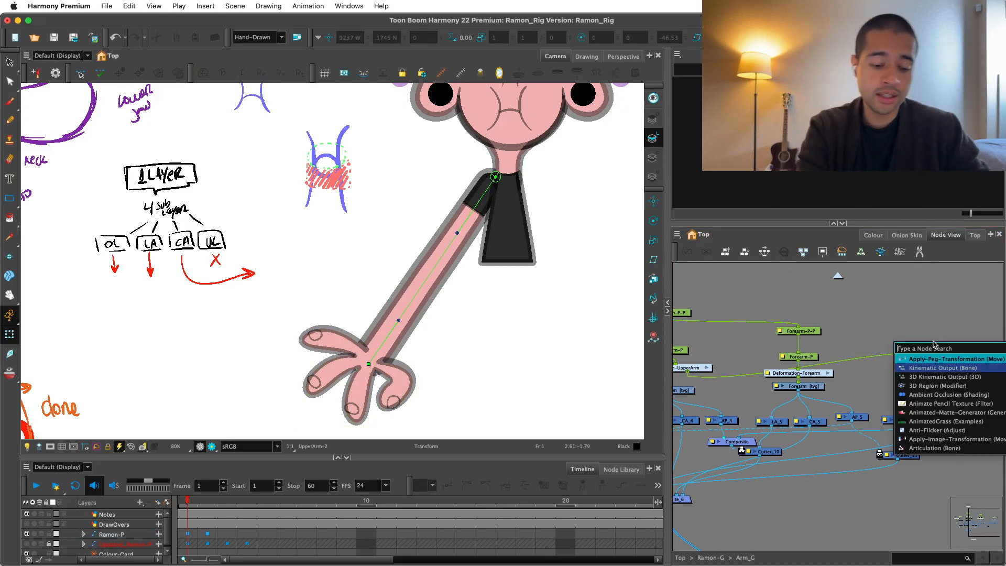
pyautogui.write('kine')
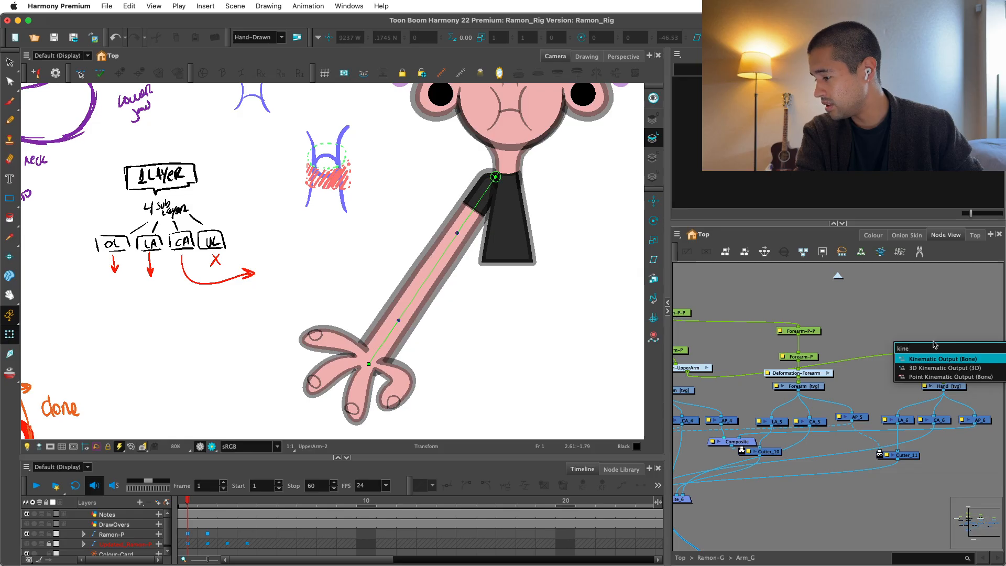
pyautogui.press('Return')
pyautogui.moveTo(974, 340); pyautogui.dragTo(910, 341)
pyautogui.click(900, 277)
# Test the hand attachment by bending the noodle arm with its wrist point and curve handle, and undo the pose.
pyautogui.moveTo(365, 358); pyautogui.dragTo(283, 228)
pyautogui.click(375, 286)
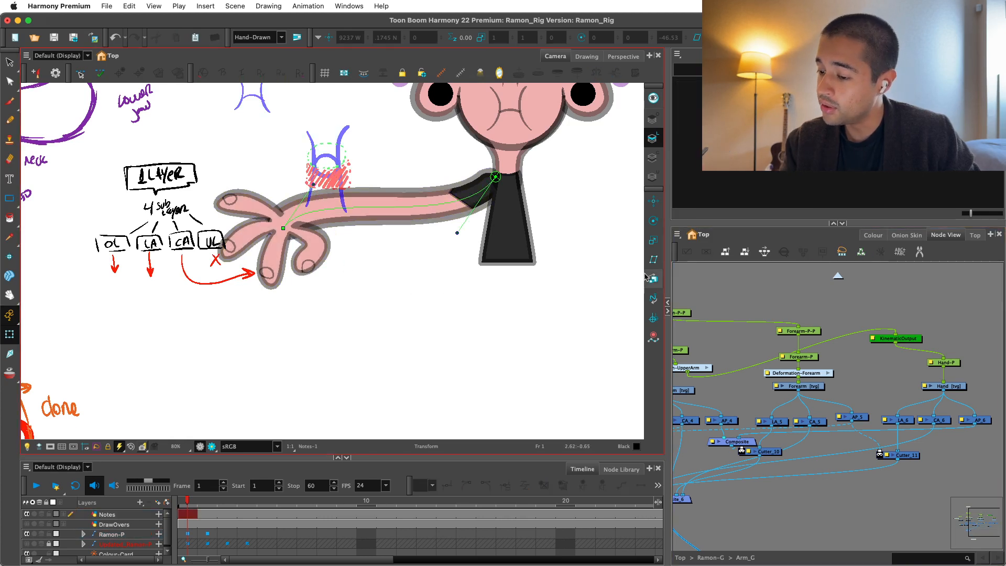
pyautogui.moveTo(313, 184); pyautogui.dragTo(331, 298)
pyautogui.press('super+z')
pyautogui.press('super+z')
pyautogui.press('super+z')
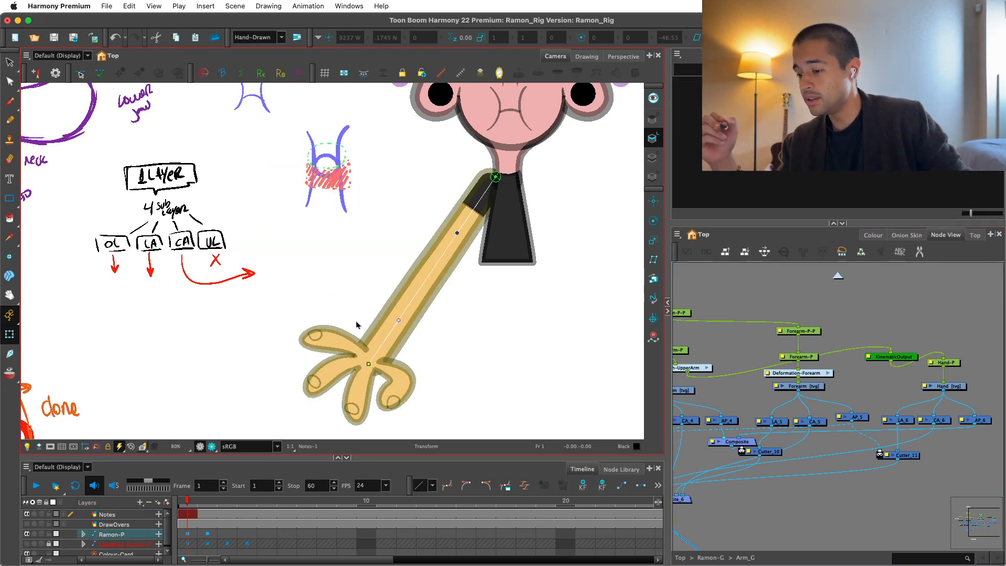
# Adjust the spacing of the Hand-P and Forearm-P-P nodes and check which artwork the Hand drawing controls.
pyautogui.click(914, 328)
pyautogui.moveTo(947, 363); pyautogui.dragTo(946, 364)
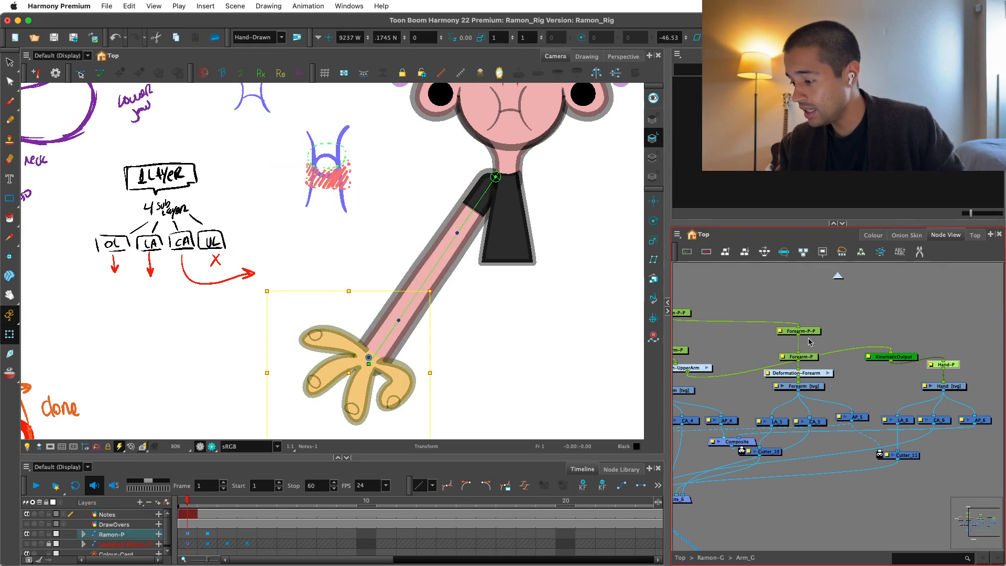
pyautogui.moveTo(802, 330); pyautogui.dragTo(802, 325)
pyautogui.click(944, 385)
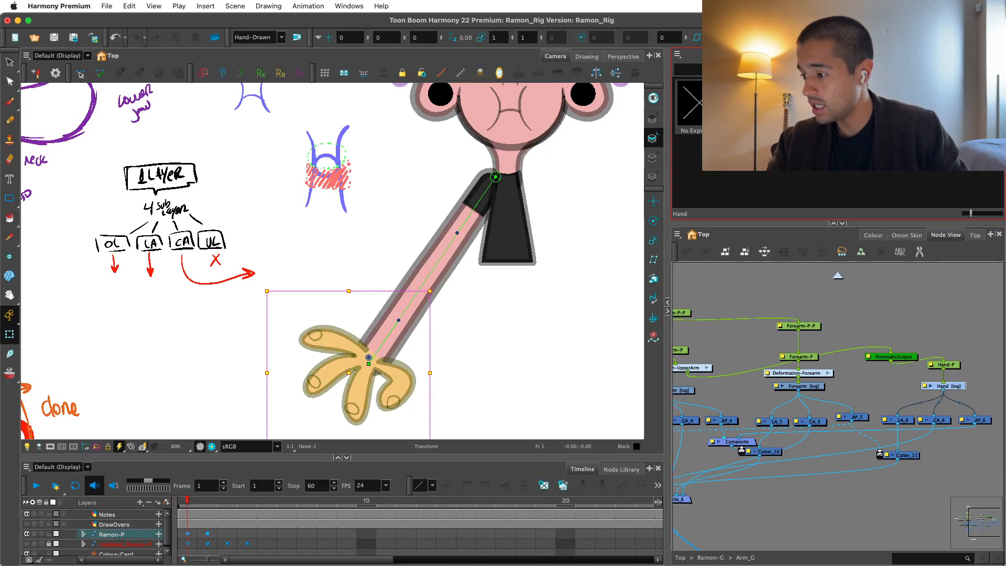
pyautogui.click(807, 293)
# Switch the upper arm to its short jointed drawing and try a transformation on the forearm, undoing that change.
pyautogui.click(466, 233)
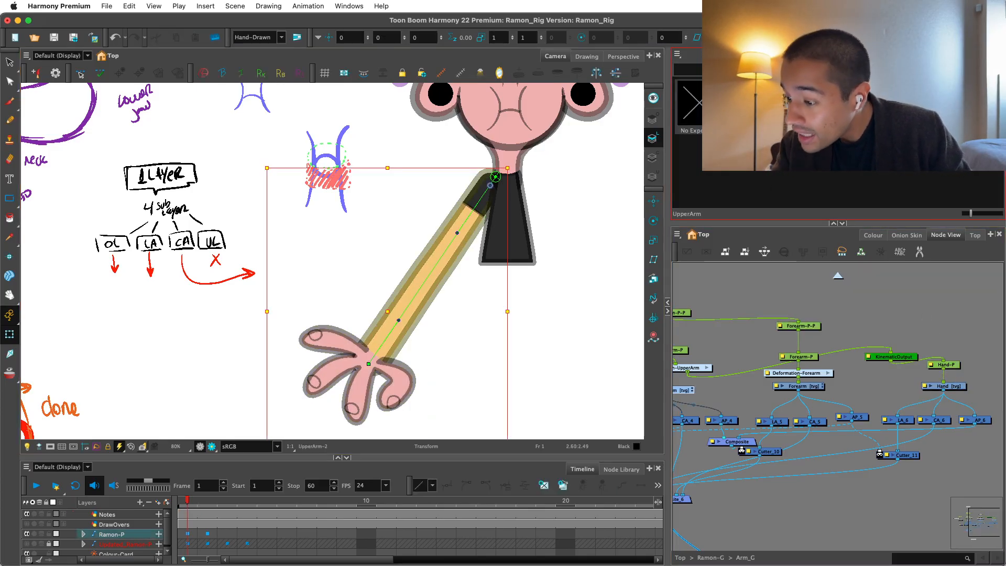
pyautogui.click(469, 243)
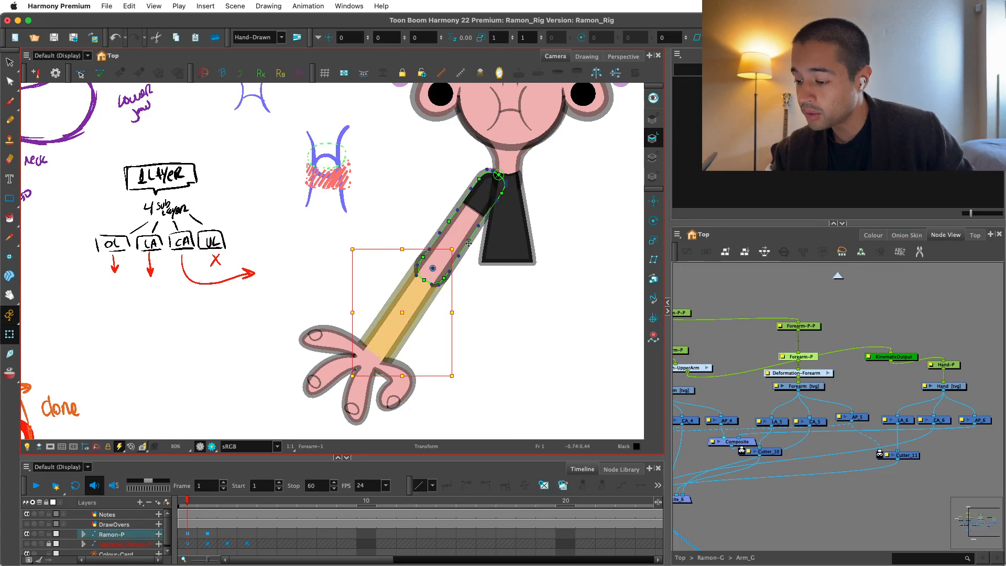
pyautogui.press('b')
pyautogui.moveTo(458, 246); pyautogui.dragTo(439, 210)
pyautogui.press('super+z')
# Delete the Kinematic Output node that feeds Hand-P.
pyautogui.click(954, 328)
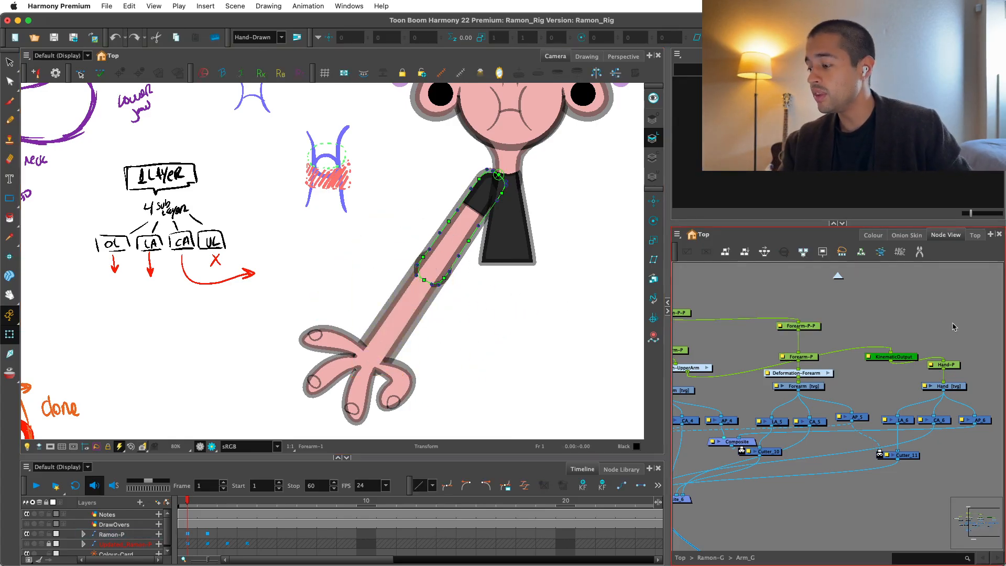
pyautogui.moveTo(954, 327); pyautogui.dragTo(884, 341)
pyautogui.scroll(1, 884, 340)
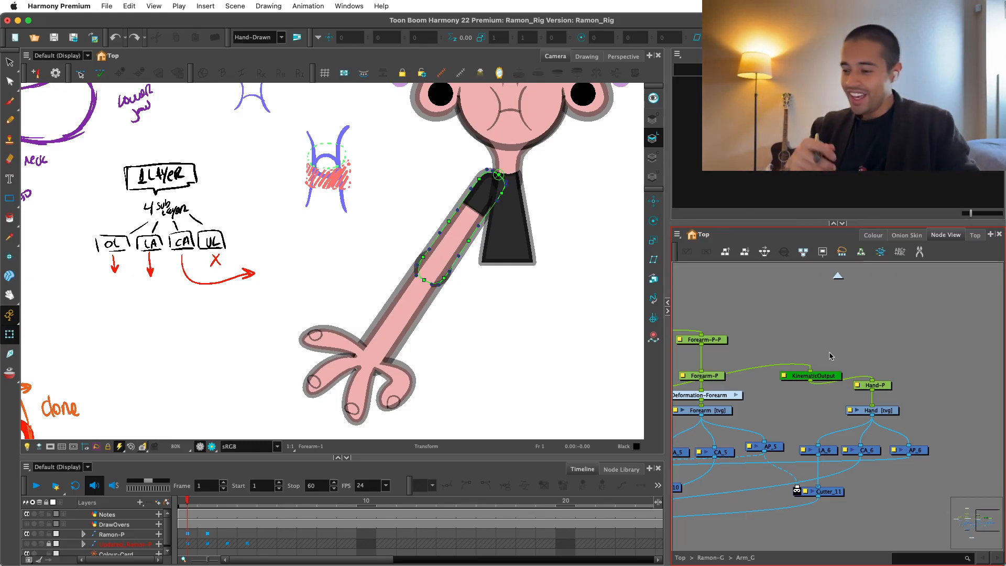
pyautogui.click(792, 320)
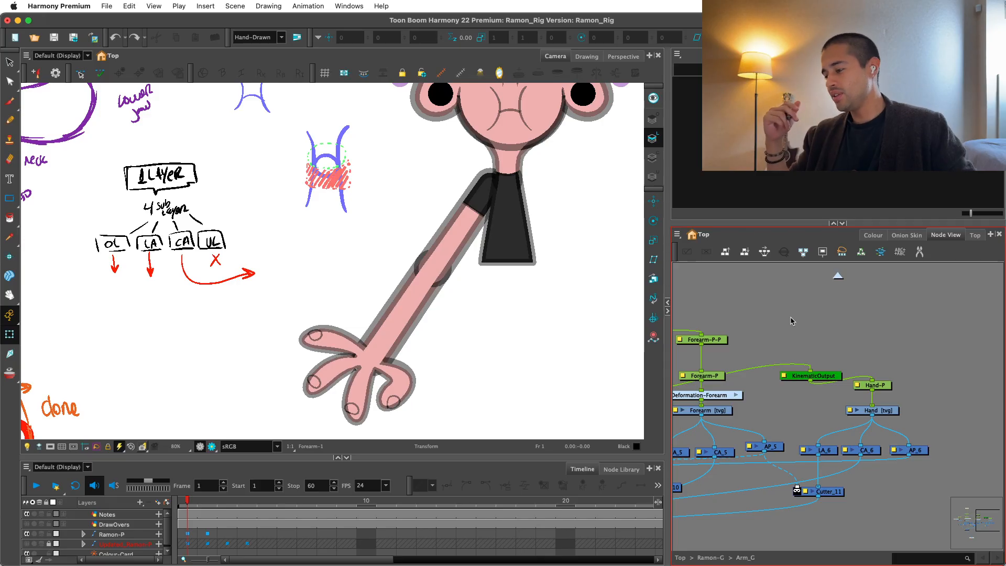
pyautogui.scroll(3, 791, 320)
pyautogui.click(876, 414)
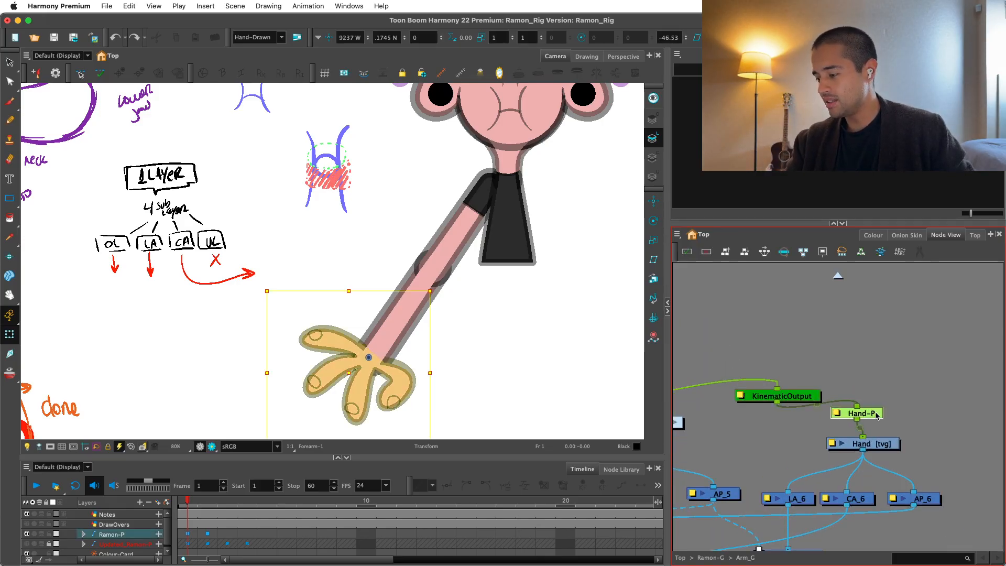
pyautogui.moveTo(876, 415); pyautogui.dragTo(882, 414)
pyautogui.moveTo(741, 413); pyautogui.dragTo(798, 407)
pyautogui.scroll(-2, 798, 406)
pyautogui.moveTo(852, 390); pyautogui.dragTo(869, 367)
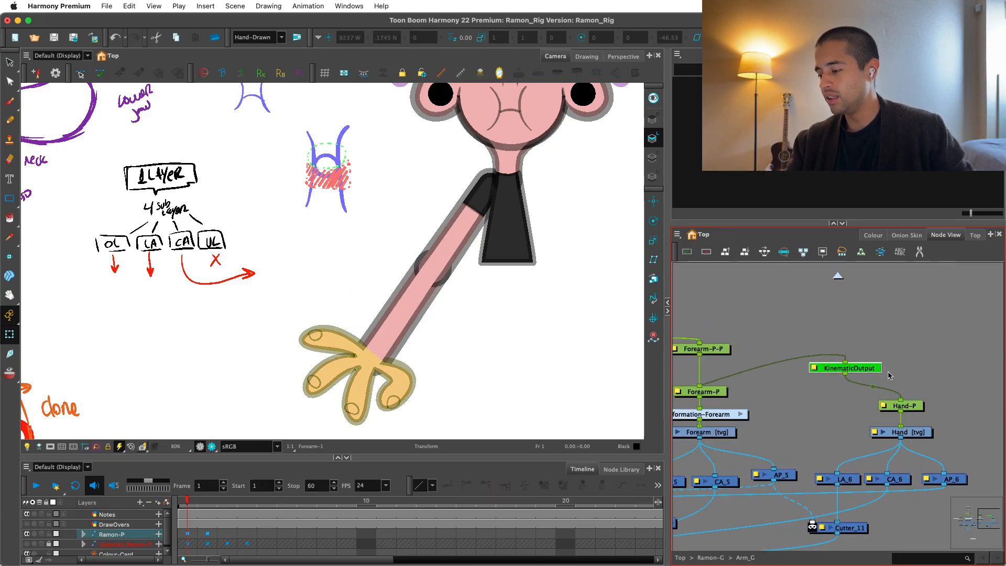
pyautogui.press('Delete')
pyautogui.press('super+z')
pyautogui.press('super+z')
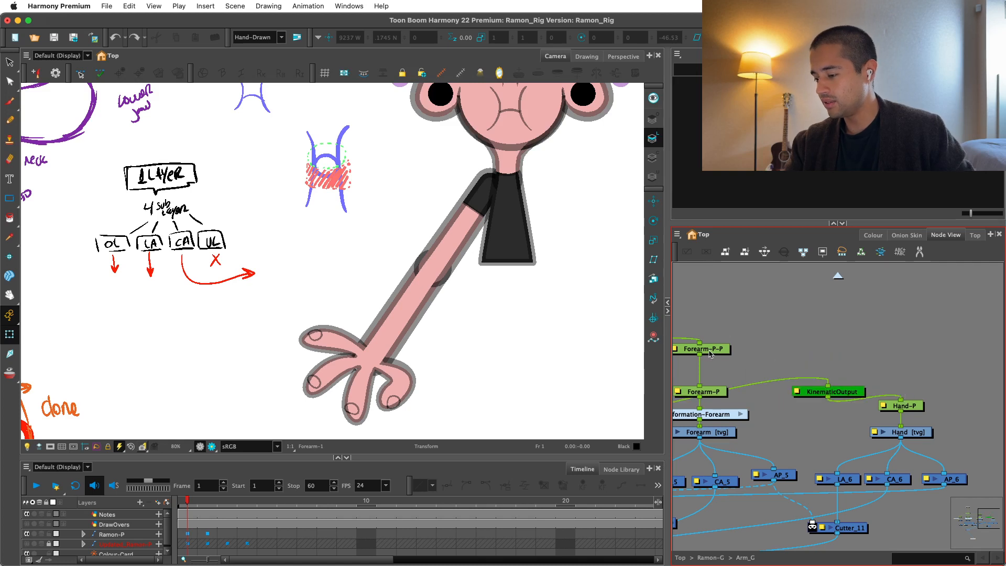
pyautogui.press('super+shift+z')
pyautogui.press('super+shift+z')
# Connect the Forearm-P-P peg to Hand-P so the hand is parented to the jointed forearm.
pyautogui.moveTo(899, 399); pyautogui.dragTo(896, 383)
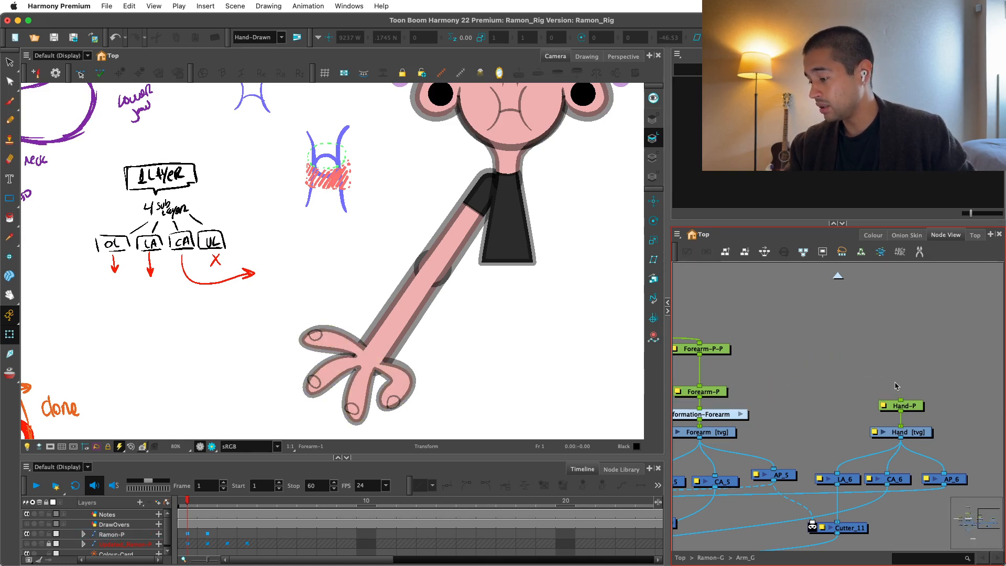
pyautogui.moveTo(700, 353); pyautogui.dragTo(901, 402)
pyautogui.click(462, 258)
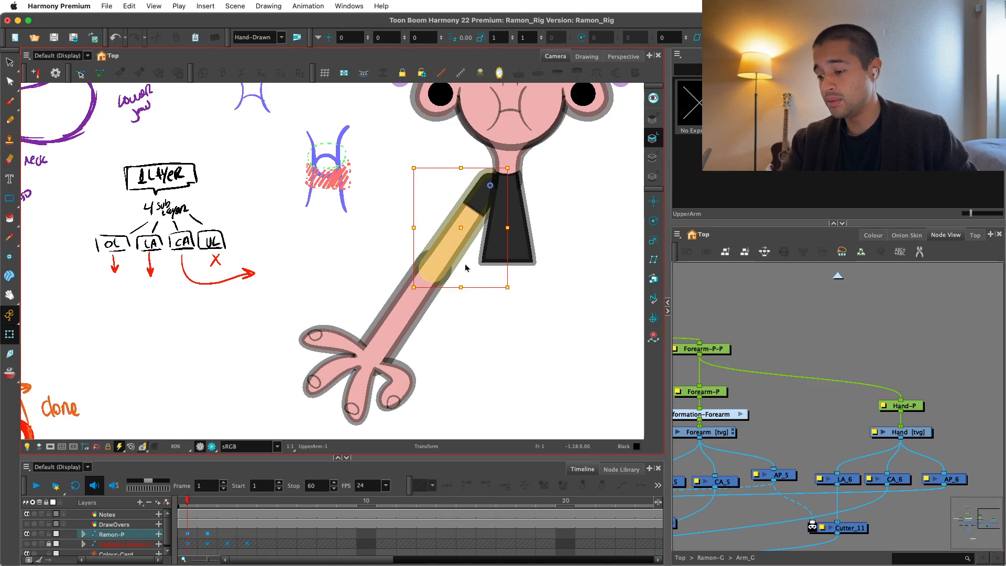
pyautogui.click(727, 326)
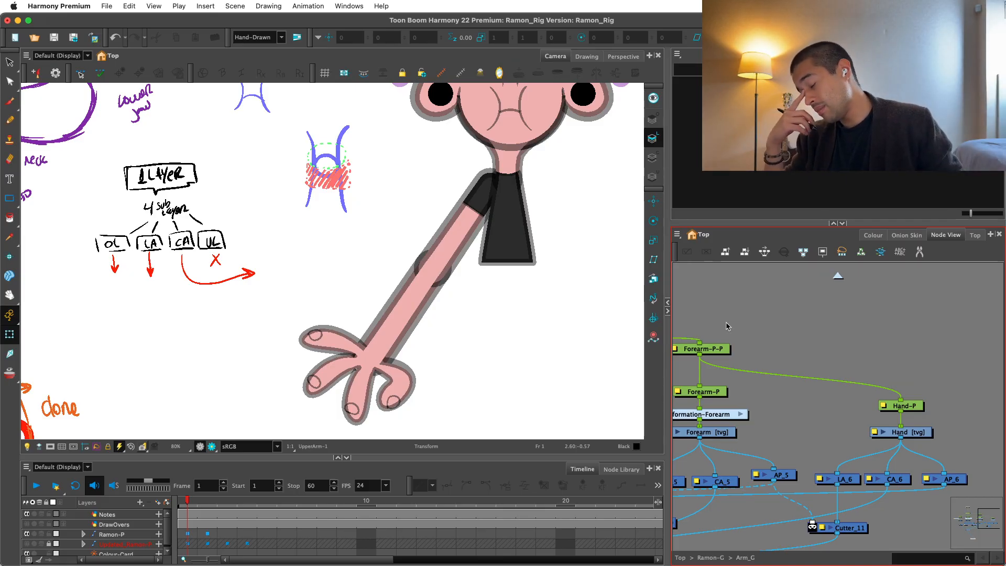
# Select the forearm's parent peg and check how the hand follows it on the whole character.
pyautogui.click(405, 299)
pyautogui.press('b')
pyautogui.press('b')
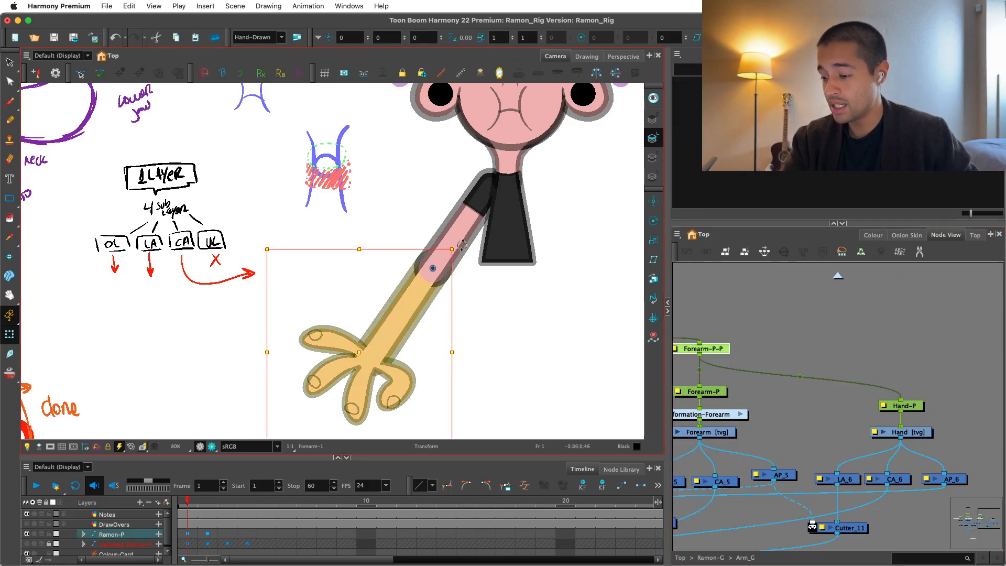
pyautogui.moveTo(463, 242)
pyautogui.mouseDown()
pyautogui.moveTo(422, 197)
pyautogui.moveTo(577, 283)
pyautogui.mouseUp()
pyautogui.scroll(-3, 574, 325)
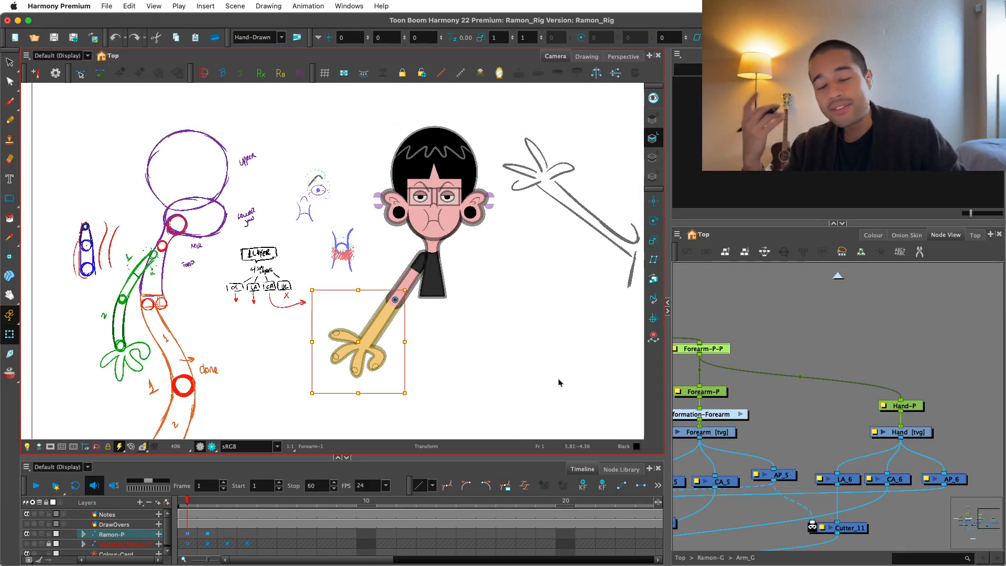
pyautogui.scroll(-1, 558, 379)
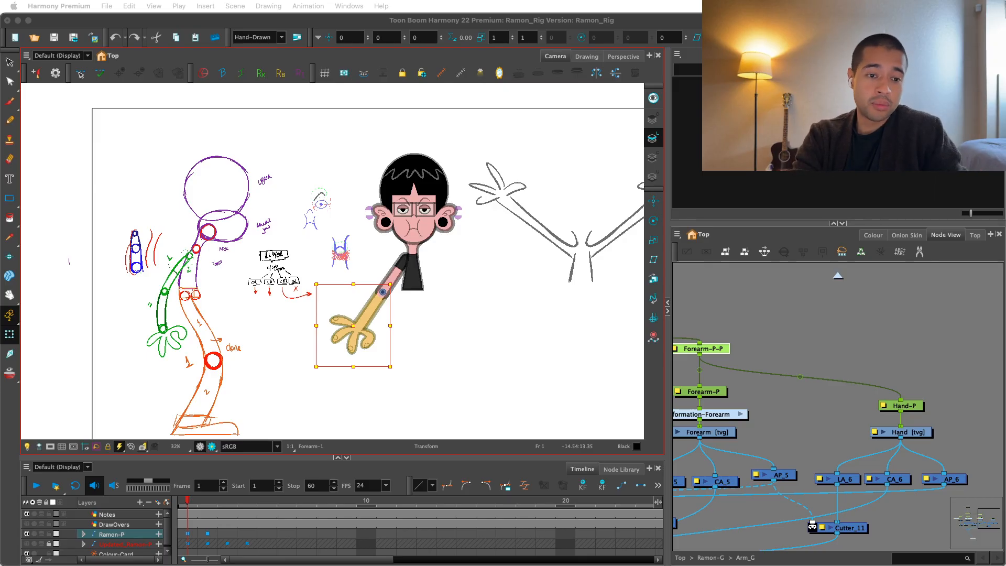
# Switch to Preview and examine the character's arm poses in RamonPoses.jpg.
pyautogui.moveTo(168, 25); pyautogui.dragTo(229, 26)
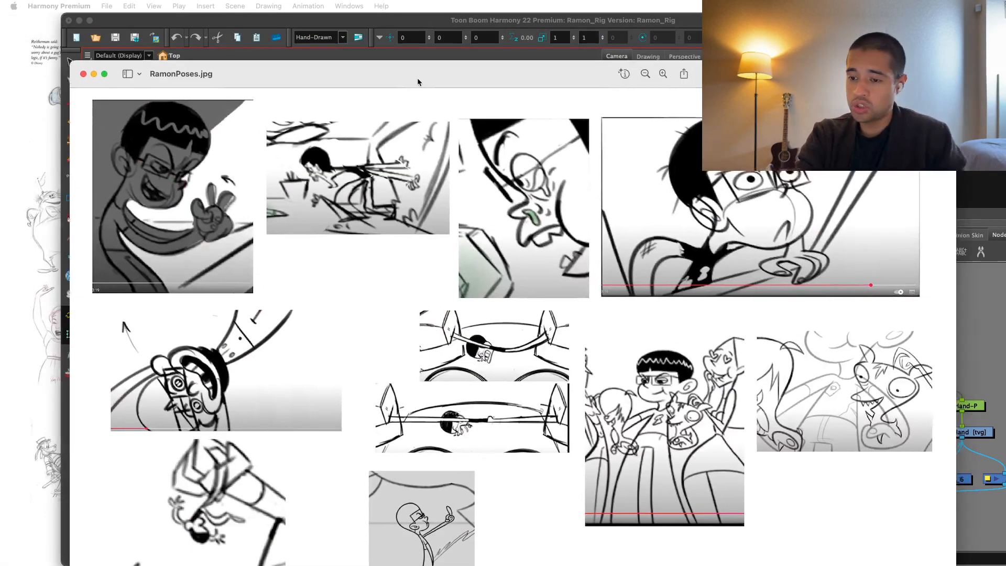
pyautogui.doubleClick(399, 40)
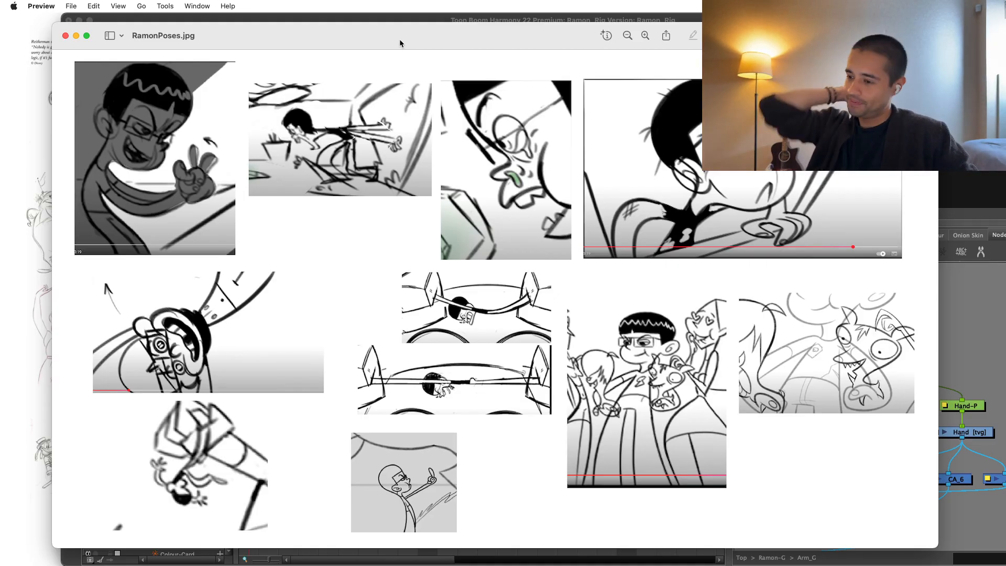
pyautogui.moveTo(399, 40)
pyautogui.mouseDown()
pyautogui.moveTo(355, 30)
pyautogui.moveTo(382, 43)
pyautogui.mouseUp()
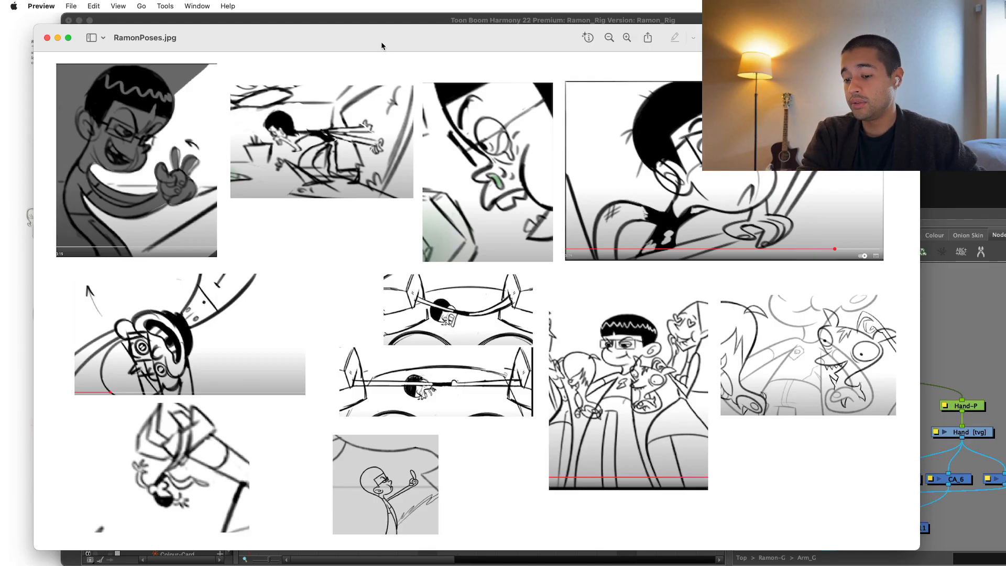
pyautogui.moveTo(381, 43)
pyautogui.mouseDown()
pyautogui.moveTo(341, 58)
pyautogui.moveTo(377, 57)
pyautogui.mouseUp()
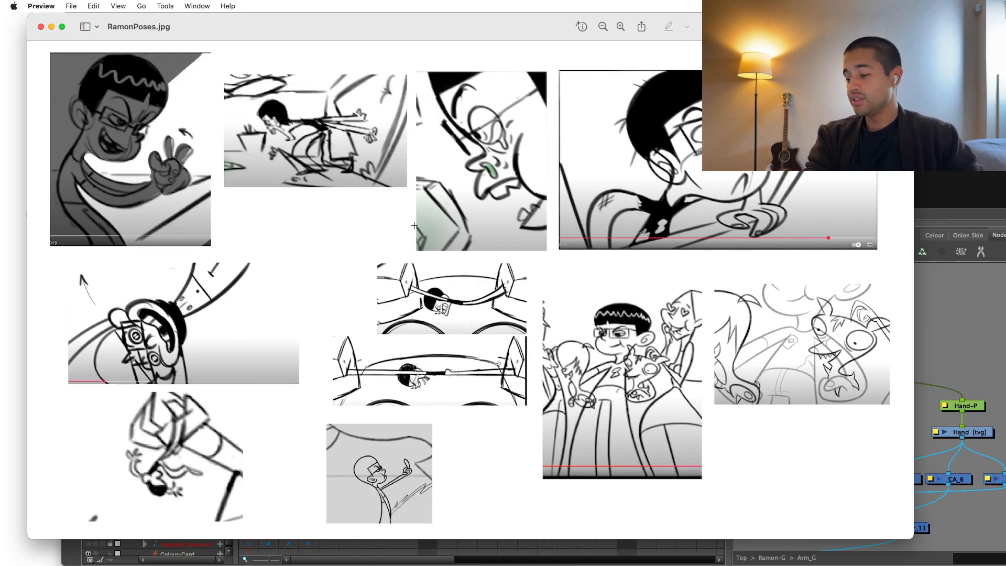
pyautogui.scroll(6, 815, 360)
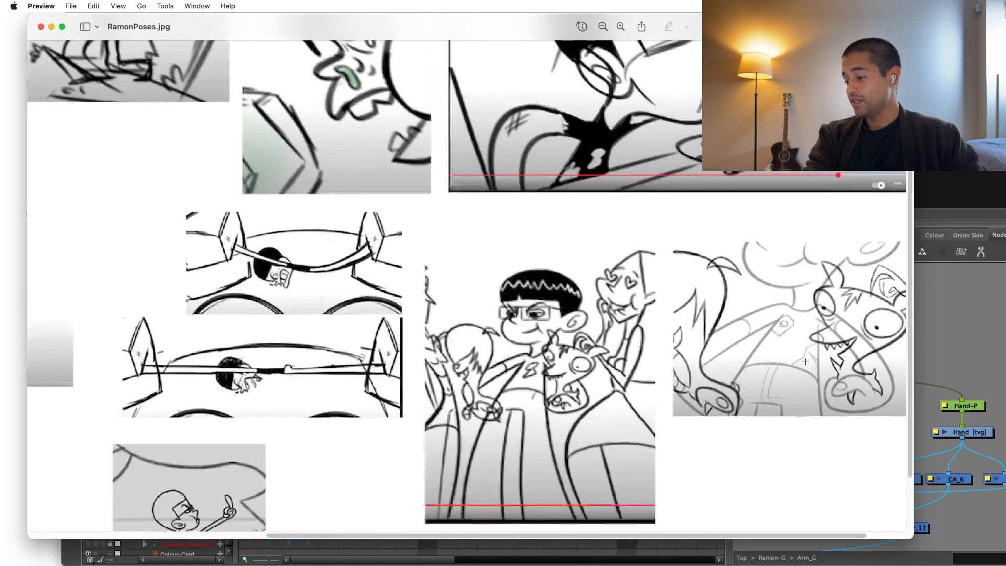
pyautogui.scroll(-2, 772, 277)
pyautogui.scroll(-6, 772, 277)
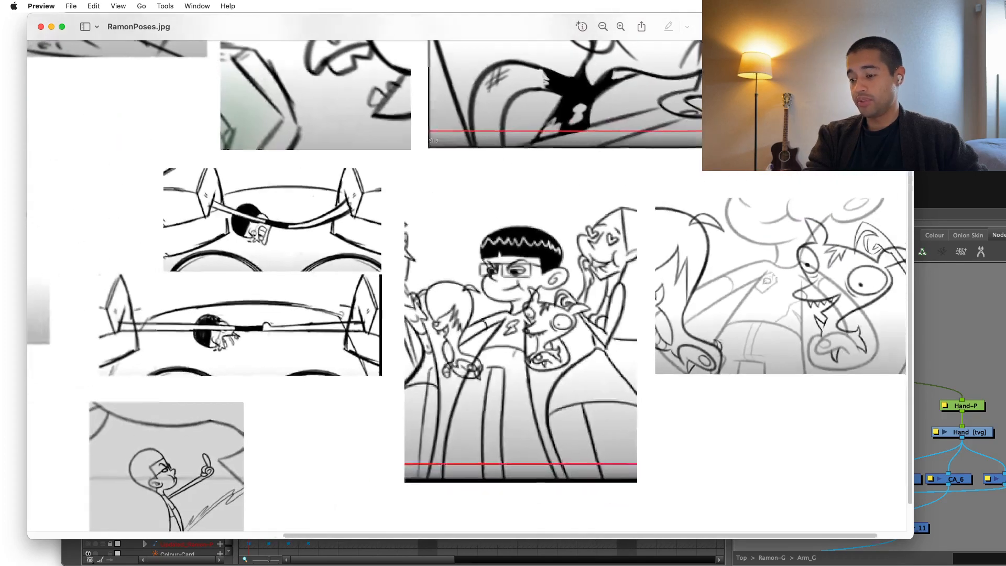
# Switch back to Toon Boom Harmony, enlarge its window to fill the screen and clear the selection.
pyautogui.press('super+Tab')
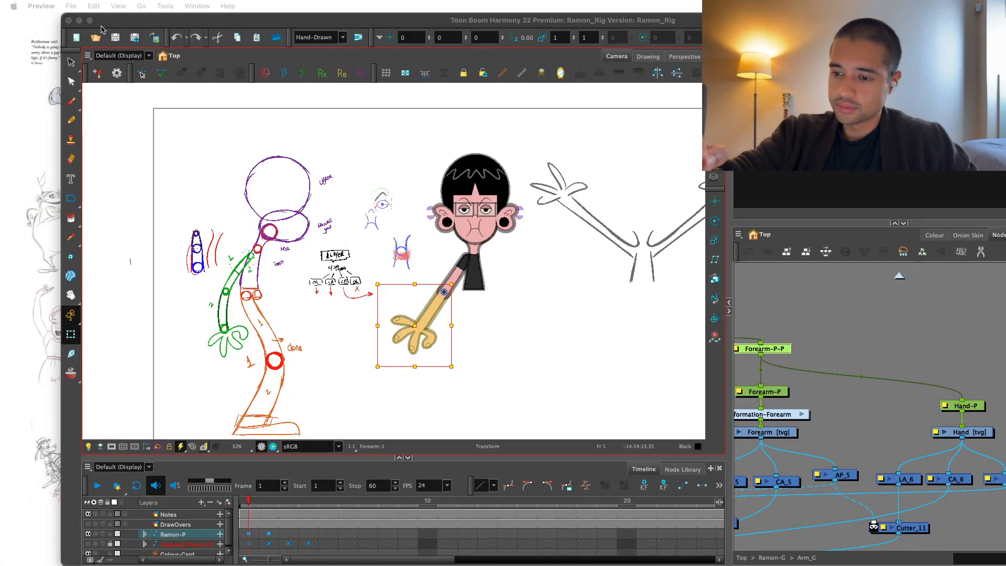
pyautogui.doubleClick(97, 20)
pyautogui.click(741, 301)
pyautogui.moveTo(496, 386); pyautogui.dragTo(479, 362)
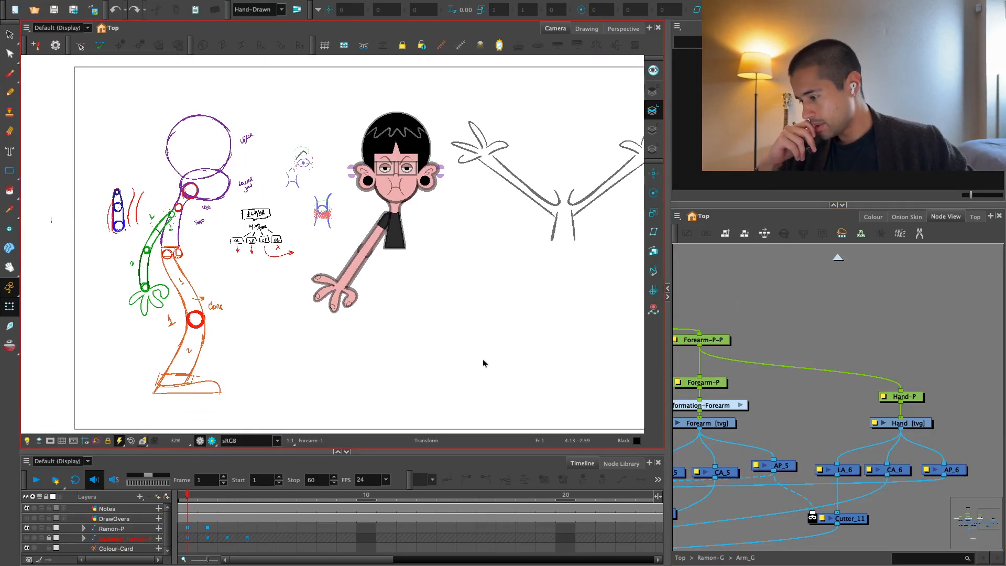
# Add a new Kinematic Output (Bone) node near Hand-P in the Arm_G network.
pyautogui.moveTo(785, 394); pyautogui.dragTo(860, 367)
pyautogui.press('1')
pyautogui.moveTo(929, 380); pyautogui.dragTo(876, 391)
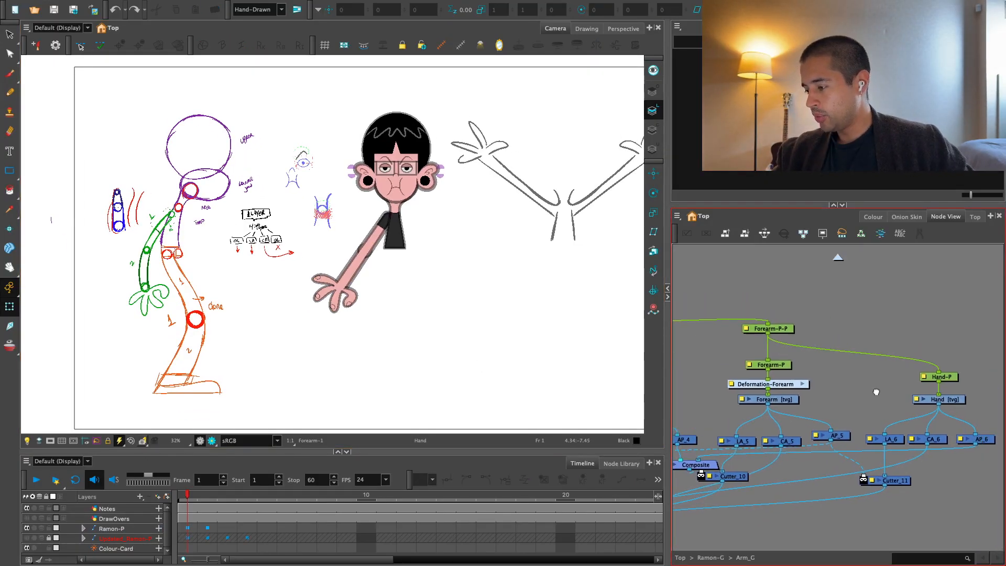
pyautogui.scroll(1, 877, 392)
pyautogui.press('Tab')
pyautogui.write('kinem')
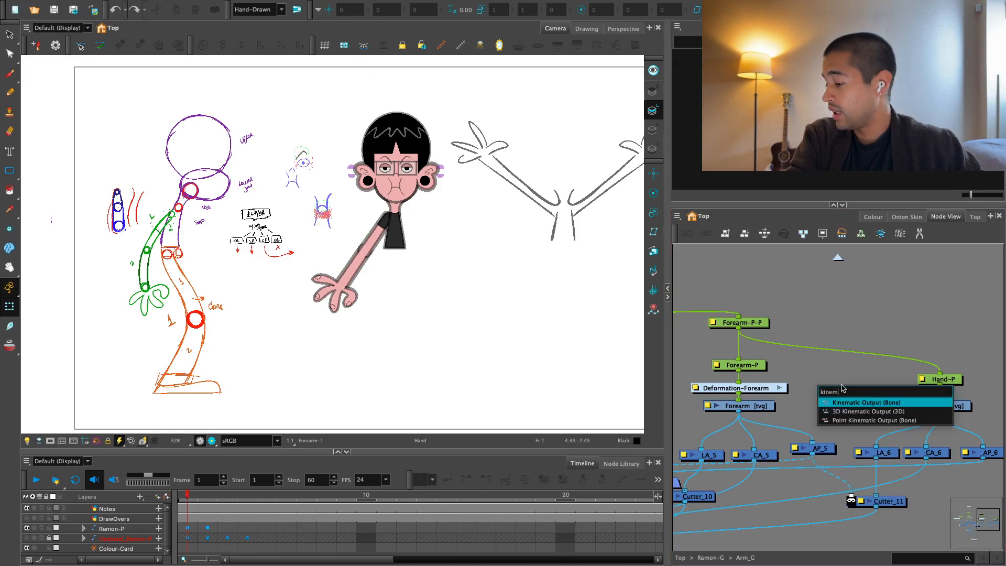
pyautogui.press('Return')
# Connect the upper-arm deformation output to the Kinematic Output node and place the node above Hand-P.
pyautogui.scroll(1, 857, 398)
pyautogui.moveTo(895, 385); pyautogui.dragTo(859, 366)
pyautogui.scroll(-1, 864, 367)
pyautogui.scroll(-2, 859, 366)
pyautogui.moveTo(860, 365); pyautogui.dragTo(778, 375)
pyautogui.moveTo(778, 374); pyautogui.dragTo(838, 384)
pyautogui.scroll(1, 838, 385)
pyautogui.moveTo(764, 350); pyautogui.dragTo(860, 351)
pyautogui.scroll(-1, 829, 376)
pyautogui.scroll(2, 819, 325)
pyautogui.scroll(-1, 844, 359)
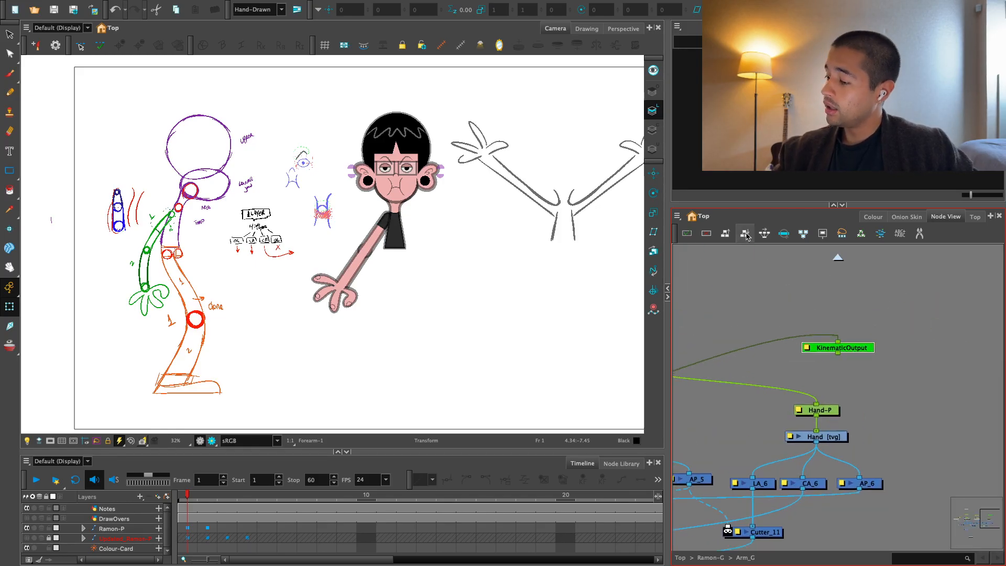
# Add a backdrop around the Kinematic Output node and name it "Noodles Arm Conect with Hand".
pyautogui.click(677, 216)
pyautogui.moveTo(703, 265)
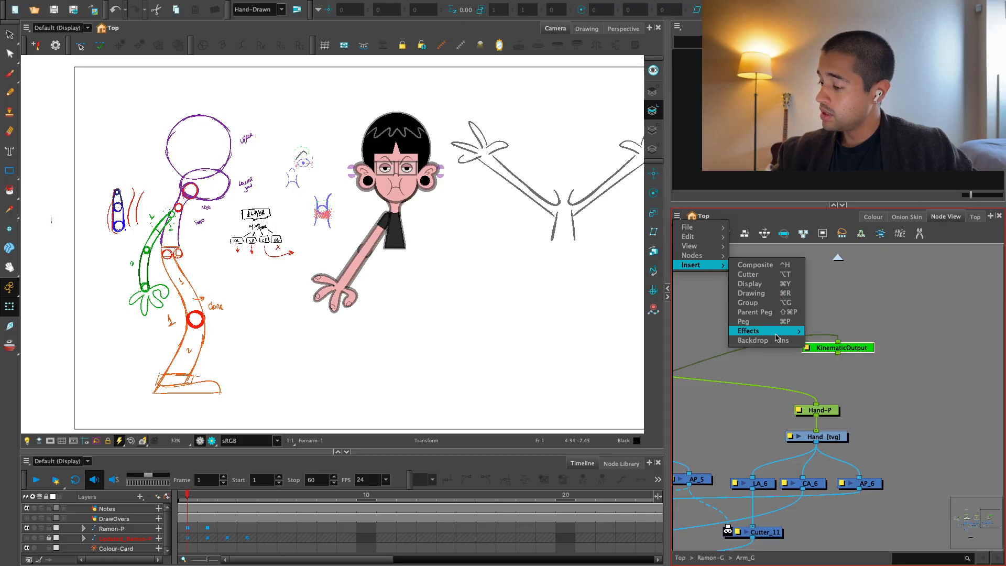
pyautogui.click(776, 340)
pyautogui.moveTo(883, 300); pyautogui.dragTo(912, 295)
pyautogui.click(804, 296)
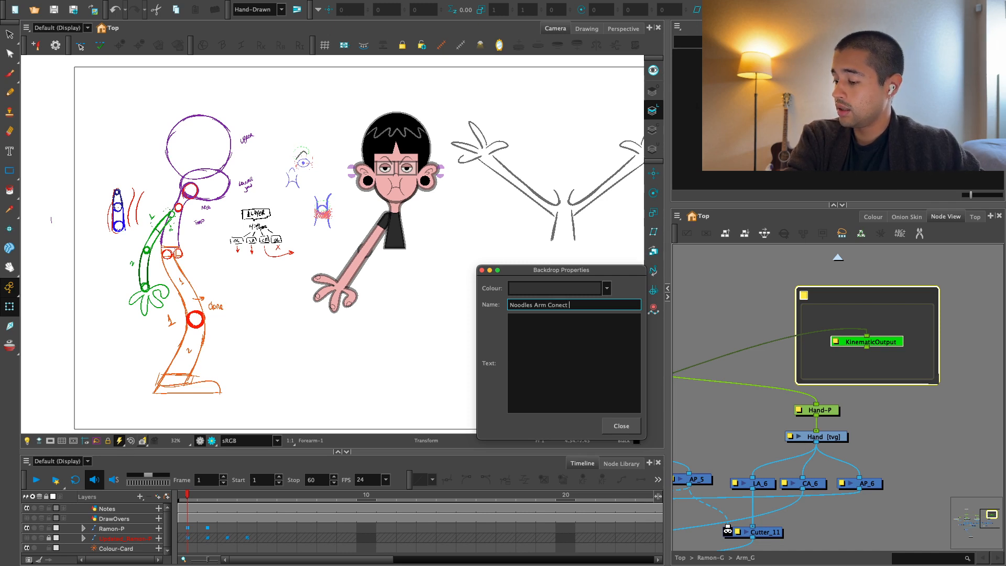
pyautogui.write('nd')
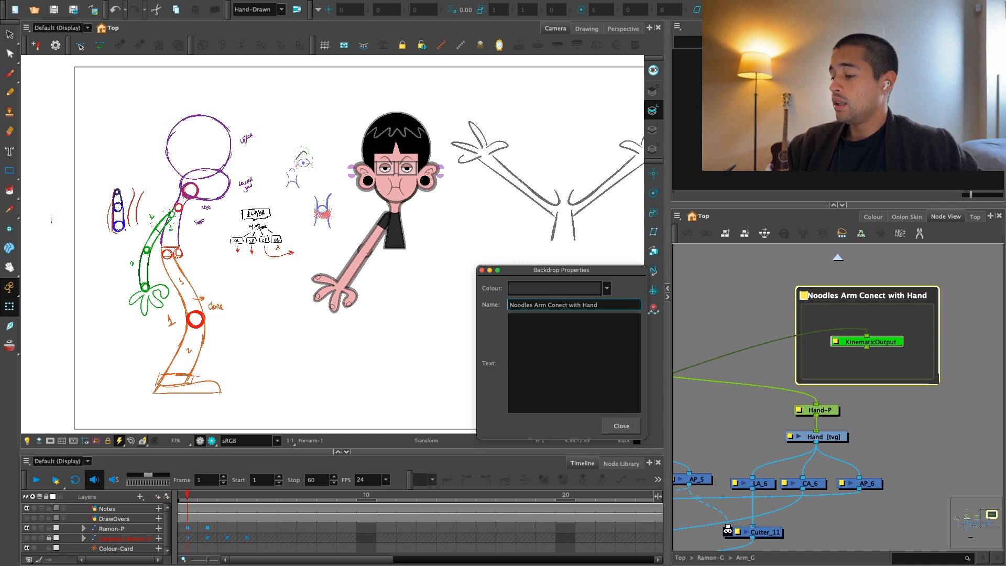
# Add the backdrop text "Hello! if you need to use the noodle arms, please connect this to the hand :)" and colour the backdrop light green.
pyautogui.press('Tab')
pyautogui.write('H')
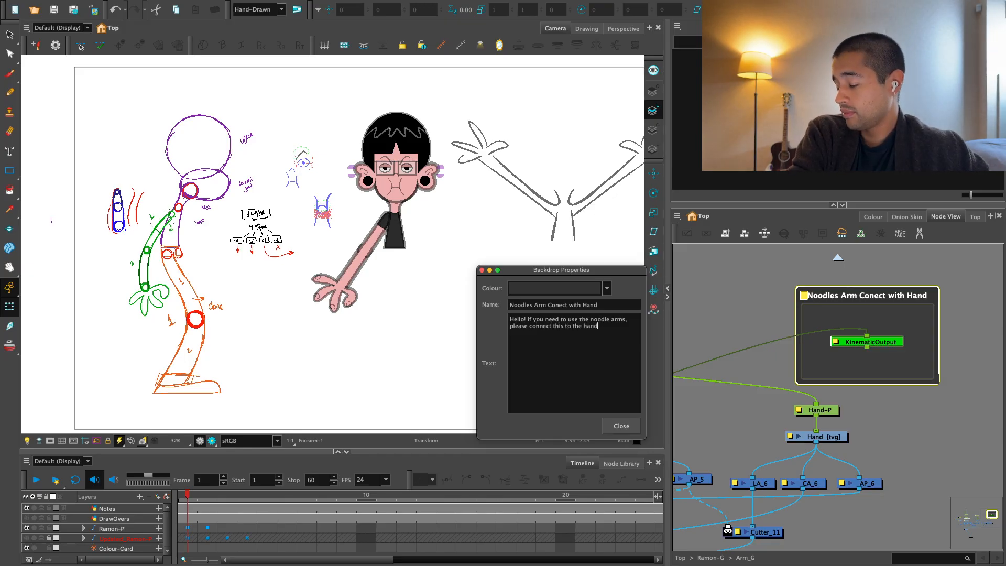
pyautogui.write(':)')
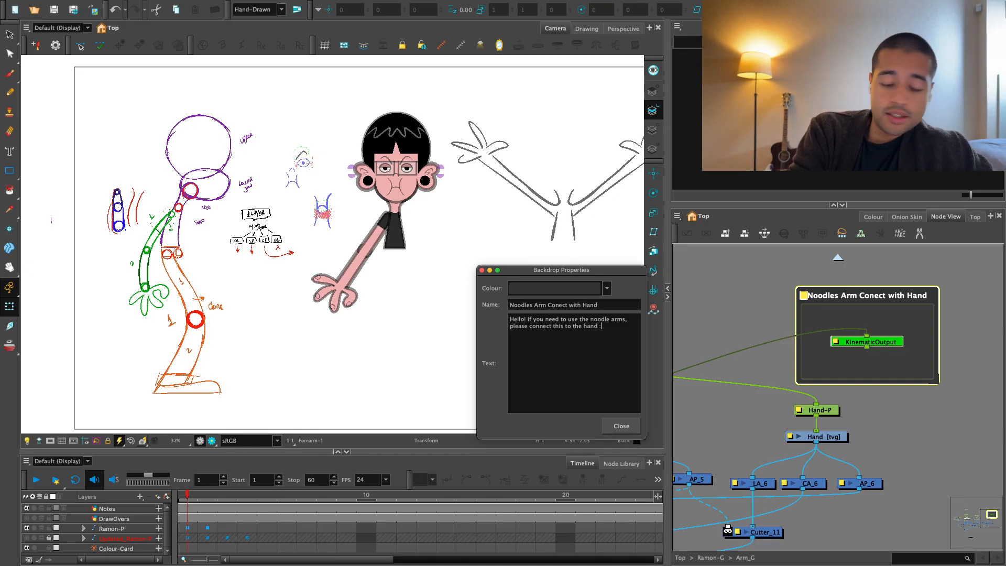
pyautogui.click(607, 288)
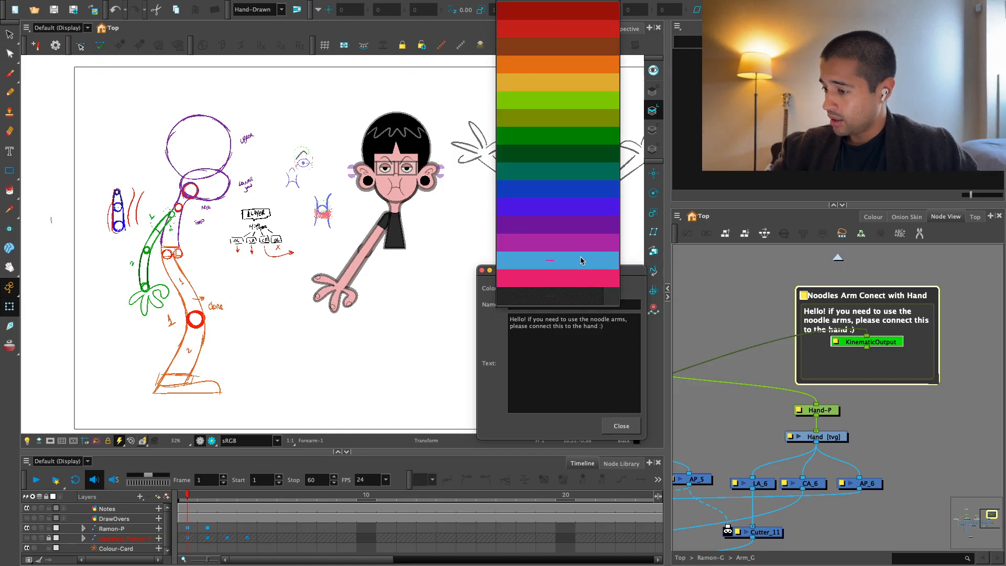
pyautogui.click(597, 99)
pyautogui.click(712, 403)
# Connect the Kinematic Output to Hand-P in place of the forearm connection.
pyautogui.scroll(-1, 837, 404)
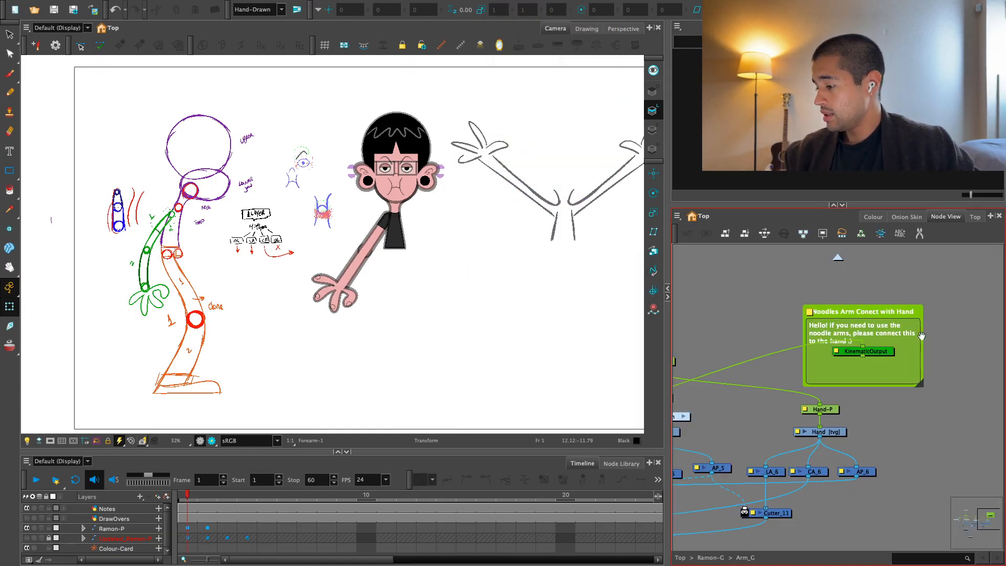
pyautogui.moveTo(900, 299); pyautogui.dragTo(843, 288)
pyautogui.click(882, 301)
pyautogui.moveTo(804, 330); pyautogui.dragTo(817, 392)
# Test the noodle-arm connection by posing the arm, then undo the pose and the Hand-P reconnection.
pyautogui.click(393, 231)
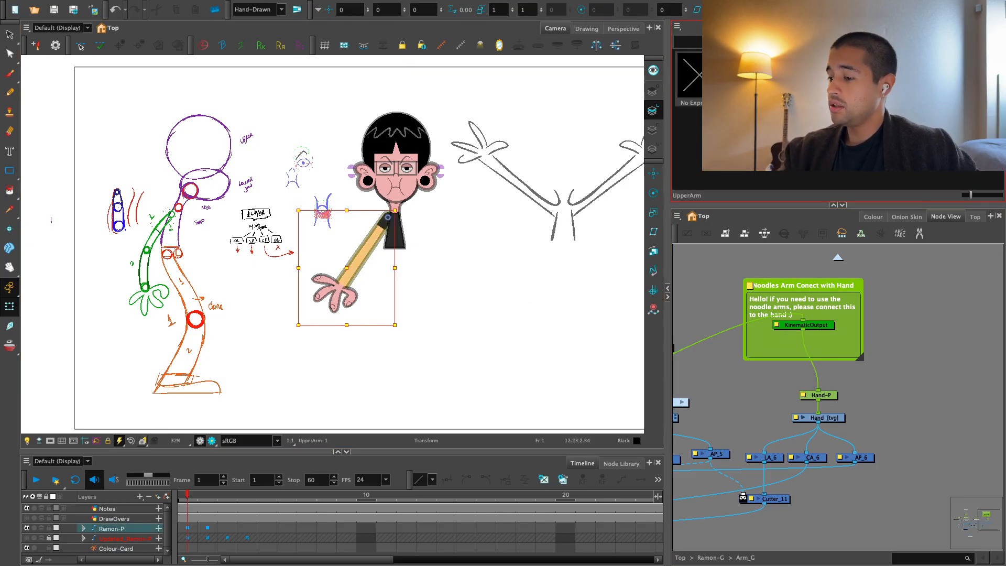
pyautogui.press('2')
pyautogui.moveTo(340, 300); pyautogui.dragTo(322, 263)
pyautogui.hotkey('ctrl', 'z')
pyautogui.hotkey('ctrl', 'z')
pyautogui.hotkey('ctrl', 'z')
pyautogui.hotkey('ctrl', 'z')
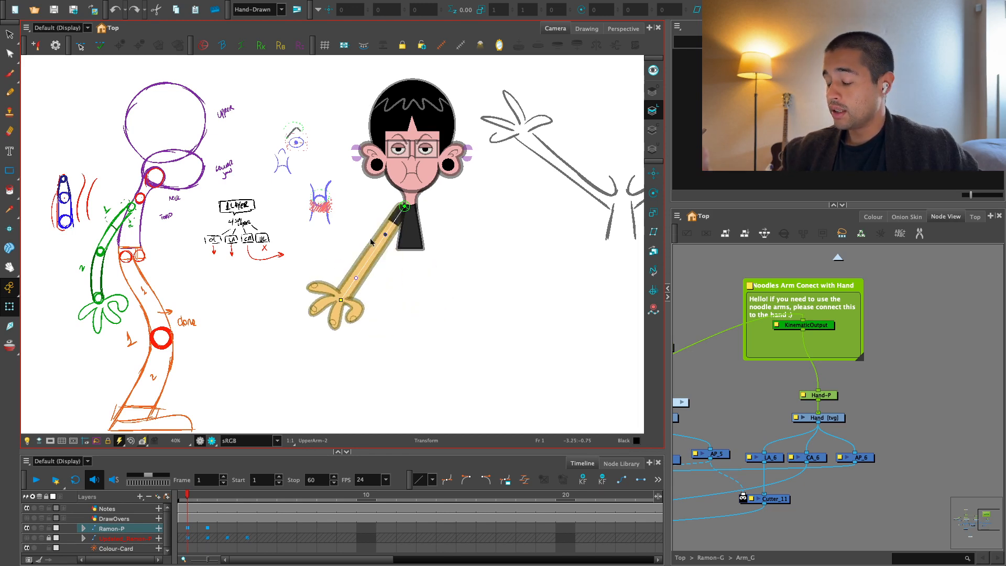
pyautogui.click(874, 342)
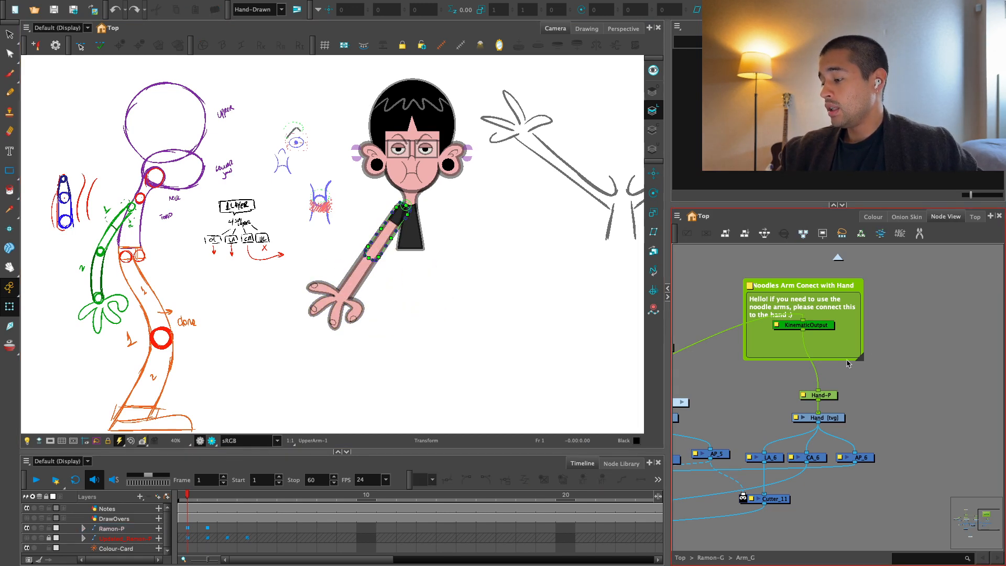
pyautogui.hotkey('ctrl', 'z')
pyautogui.scroll(-2, 860, 367)
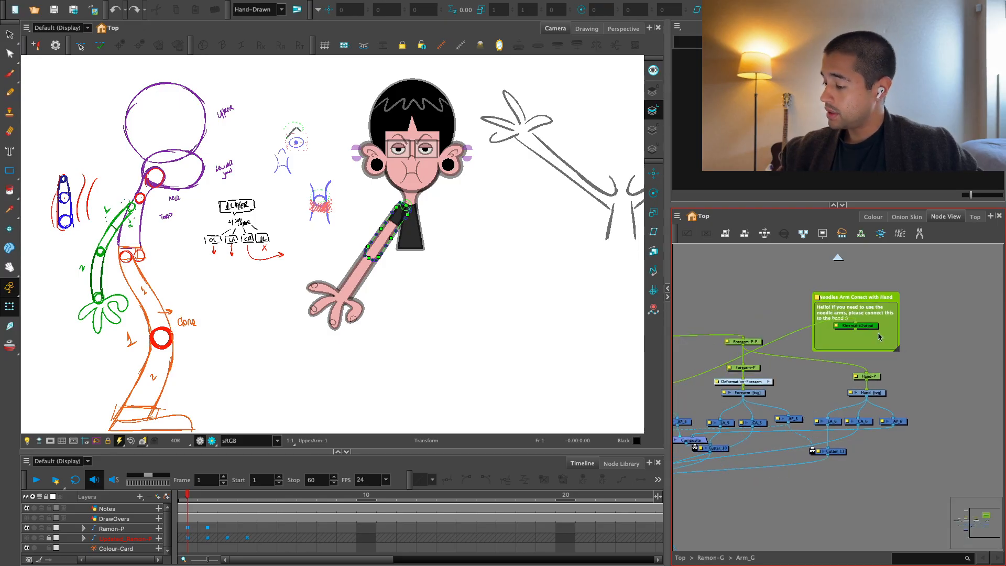
# Go up to the Ramon-G network and examine where the arm meets the torso in the camera view.
pyautogui.click(838, 257)
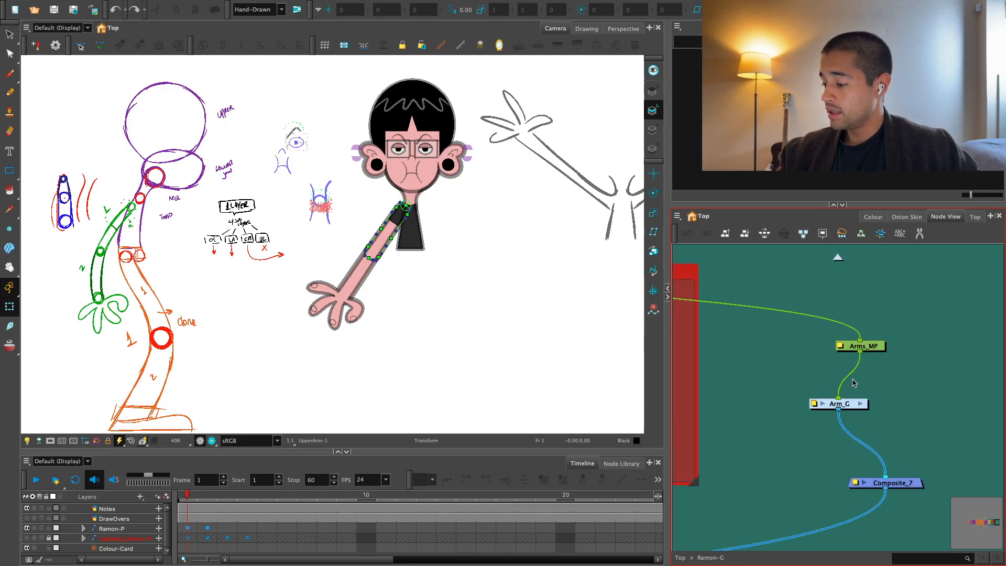
pyautogui.press('2')
pyautogui.press('2')
pyautogui.click(727, 319)
pyautogui.press('2')
pyautogui.press('2')
pyautogui.moveTo(535, 224); pyautogui.dragTo(398, 315)
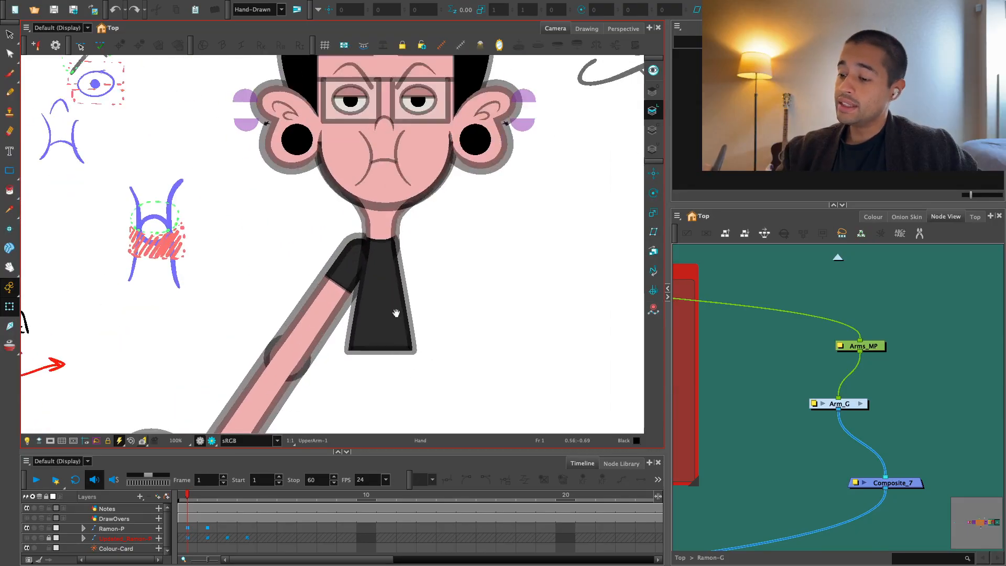
pyautogui.press('2')
pyautogui.press('1')
pyautogui.click(323, 296)
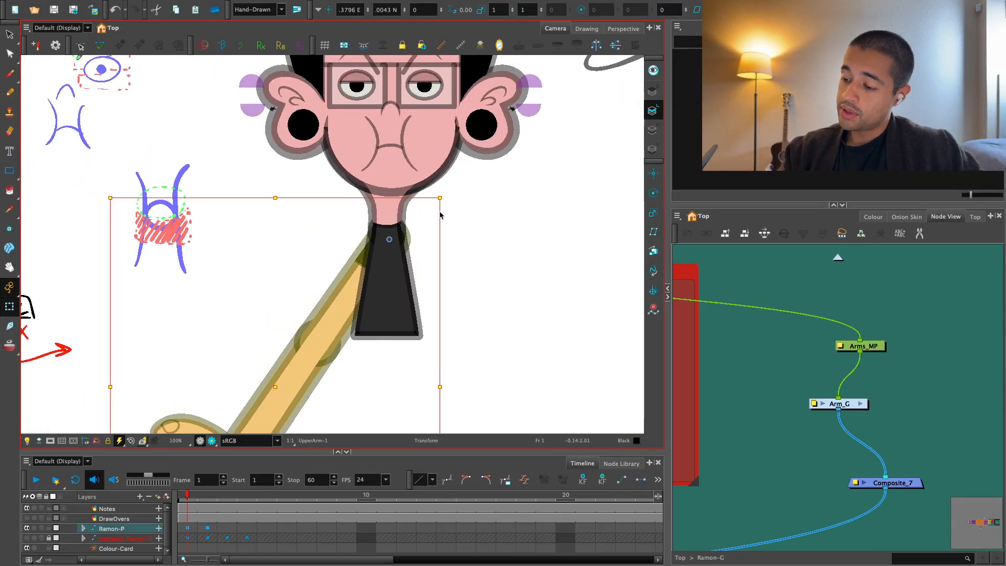
pyautogui.press('super+z')
# Space out the Arm_G and Composite_7 nodes in the Ramon-G network.
pyautogui.click(883, 385)
pyautogui.press('1')
pyautogui.press('1')
pyautogui.press('1')
pyautogui.moveTo(882, 401); pyautogui.dragTo(912, 325)
pyautogui.moveTo(897, 391)
pyautogui.mouseDown()
pyautogui.moveTo(883, 372)
pyautogui.moveTo(912, 344)
pyautogui.moveTo(890, 387)
pyautogui.mouseUp()
pyautogui.press('1')
pyautogui.press('2')
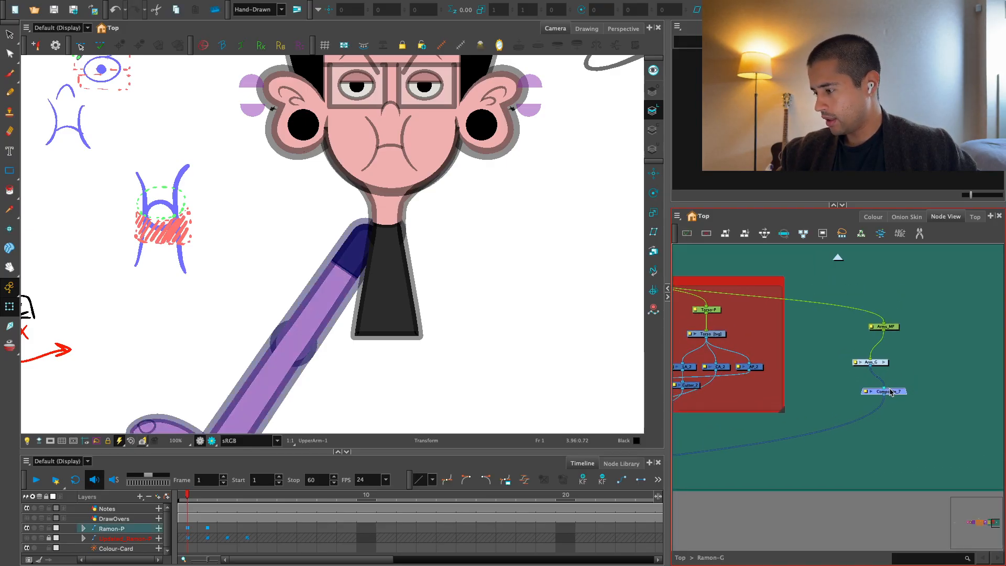
pyautogui.moveTo(891, 392); pyautogui.dragTo(892, 400)
pyautogui.scroll(2, 894, 393)
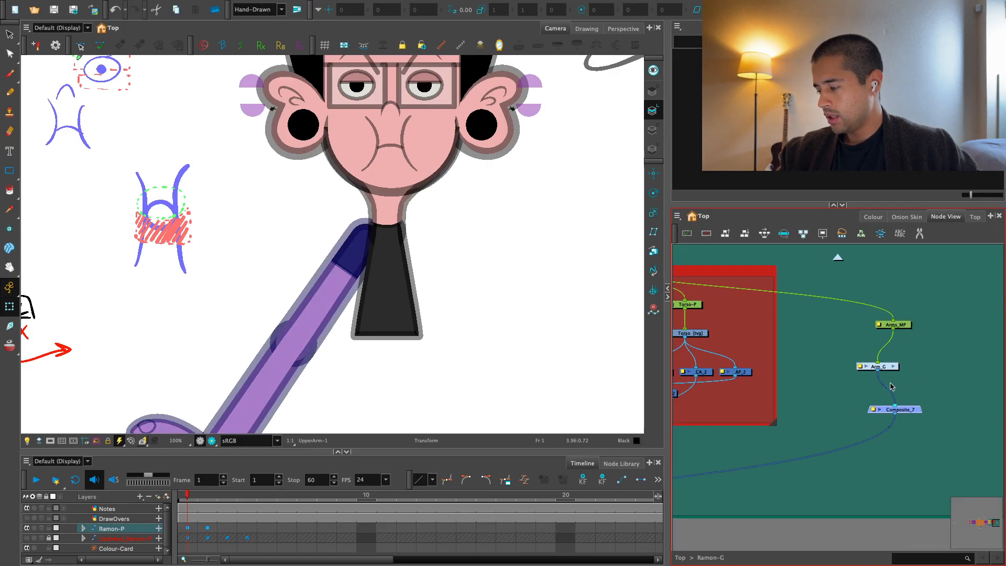
pyautogui.click(890, 370)
pyautogui.moveTo(889, 370); pyautogui.dragTo(885, 365)
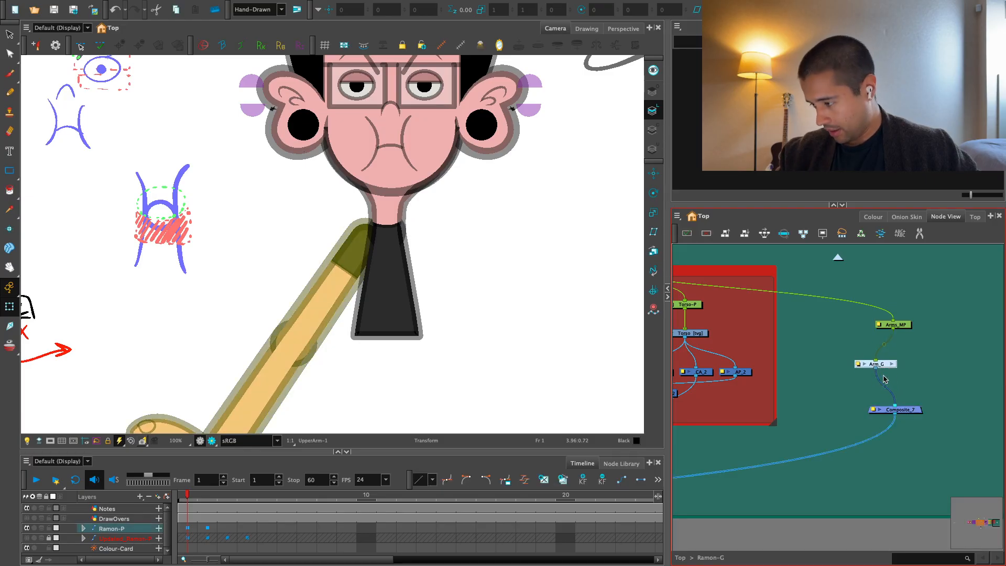
# Inside Arm_G, reroute the upper arm's Cutter_9 output from Composite_6 to a new port on Multi-Port-Out.
pyautogui.click(892, 365)
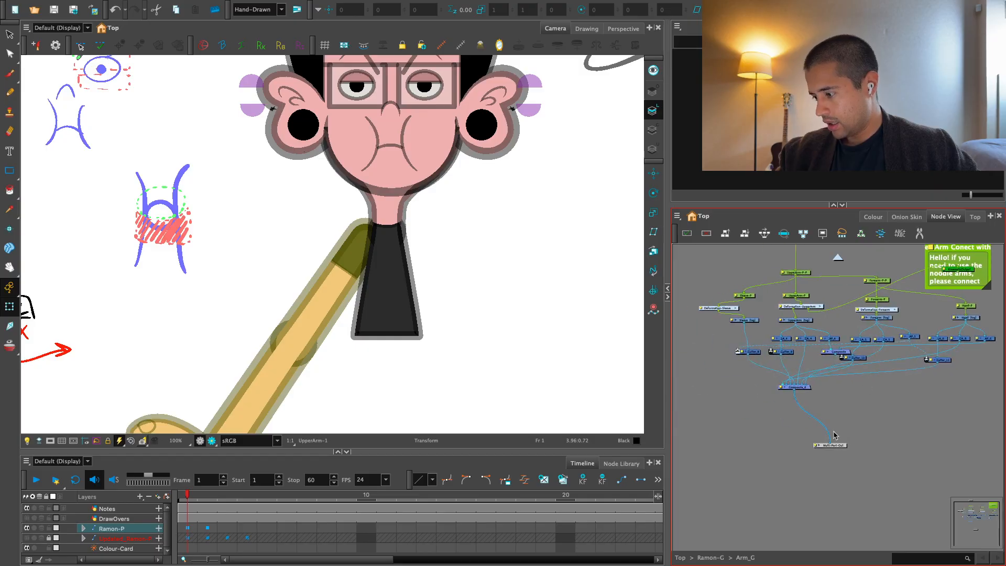
pyautogui.scroll(5, 819, 418)
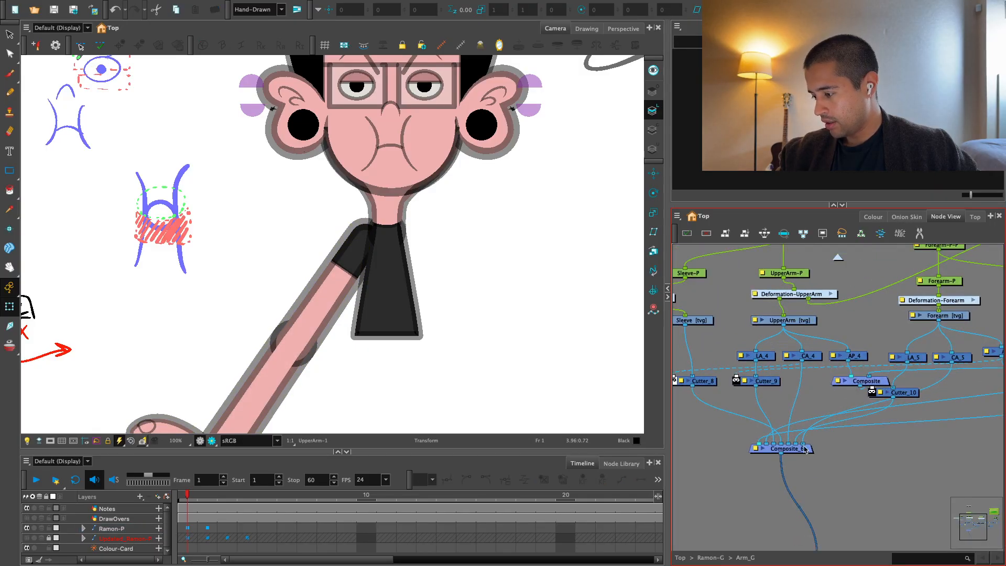
pyautogui.click(800, 321)
pyautogui.moveTo(800, 320); pyautogui.dragTo(805, 315)
pyautogui.moveTo(768, 382); pyautogui.dragTo(768, 376)
pyautogui.scroll(-1, 766, 398)
pyautogui.moveTo(765, 404); pyautogui.dragTo(822, 507)
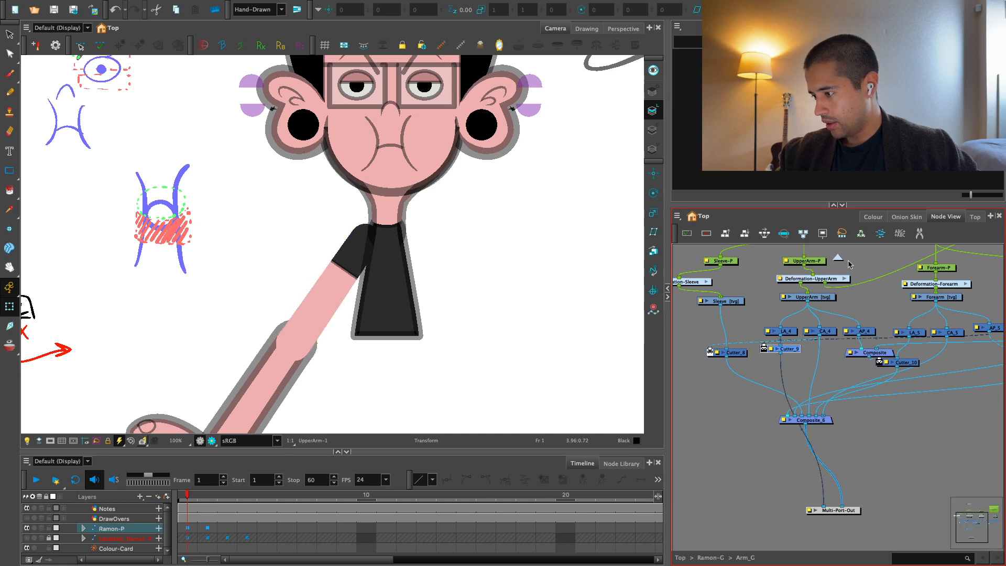
# Go back up to Ramon-G and connect Arm_G's additional output to Composite_7.
pyautogui.click(839, 258)
pyautogui.scroll(-2, 854, 293)
pyautogui.moveTo(873, 332); pyautogui.dragTo(867, 314)
pyautogui.moveTo(821, 367); pyautogui.dragTo(834, 408)
# Insert a Cutter node between Arm_G's upper-arm line output and Composite_7.
pyautogui.scroll(1, 835, 401)
pyautogui.click(856, 391)
pyautogui.press('Tab')
pyautogui.write('cut')
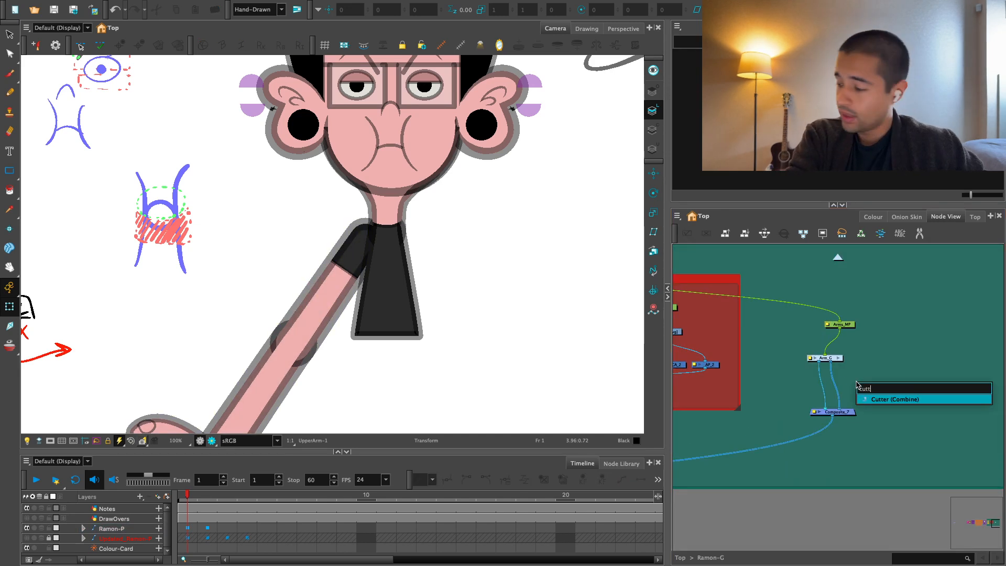
pyautogui.press('Return')
pyautogui.moveTo(882, 379); pyautogui.dragTo(899, 358)
# Connect the torso's AP_2 node to the new cutter's matte input.
pyautogui.scroll(2, 849, 353)
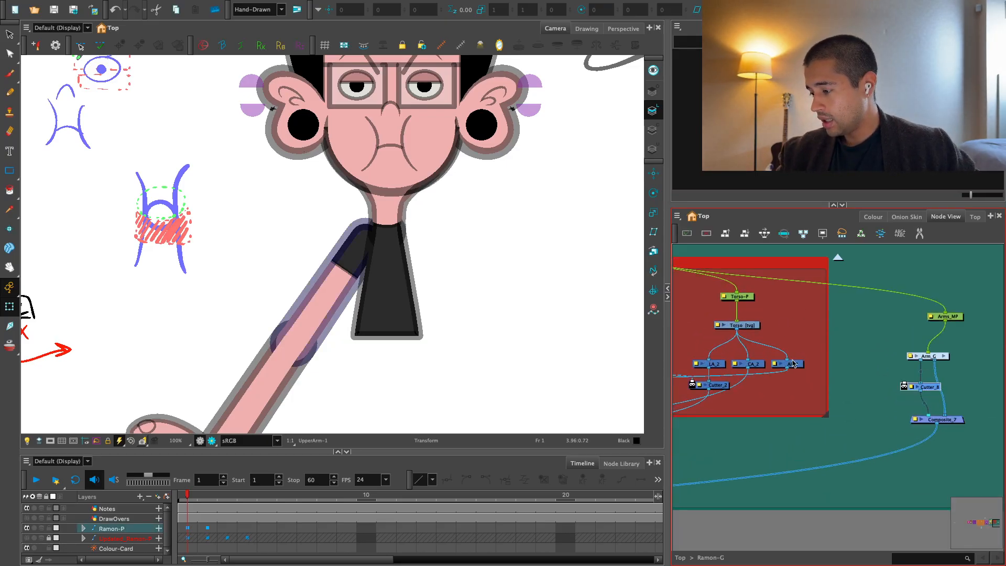
pyautogui.scroll(-1, 855, 364)
pyautogui.moveTo(781, 365); pyautogui.dragTo(896, 394)
# Examine the join between arm and torso in Render View, then return to the OpenGL view.
pyautogui.scroll(1, 786, 367)
pyautogui.press('2')
pyautogui.click(780, 310)
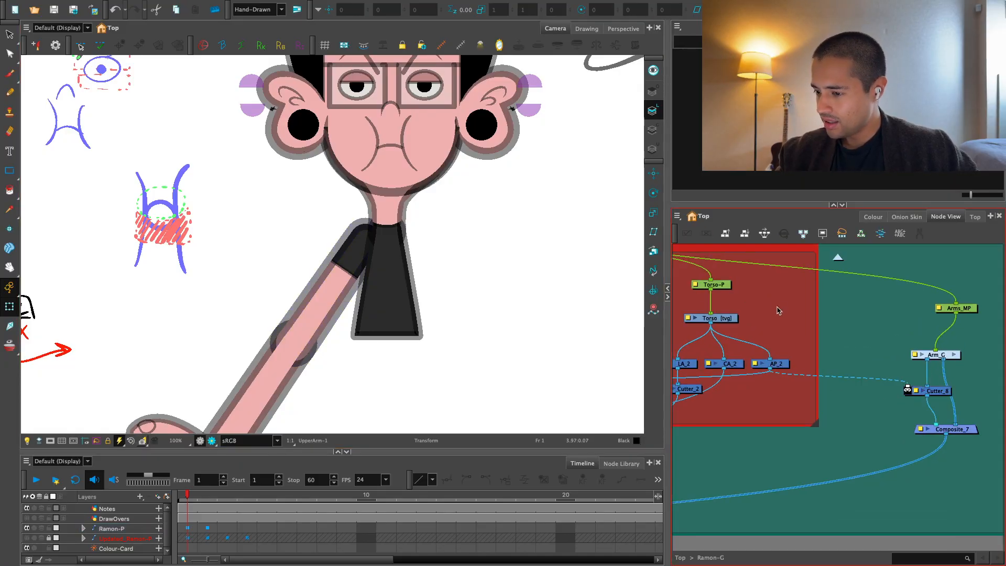
pyautogui.press('space')
pyautogui.moveTo(563, 346); pyautogui.dragTo(599, 388)
pyautogui.press('2')
pyautogui.click(212, 441)
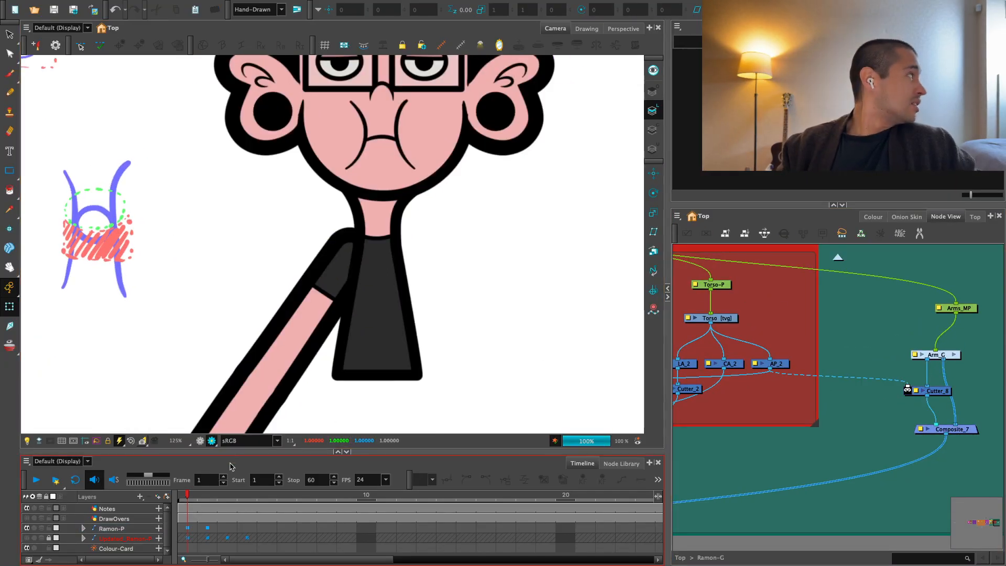
pyautogui.press('2')
pyautogui.press('1')
pyautogui.click(200, 441)
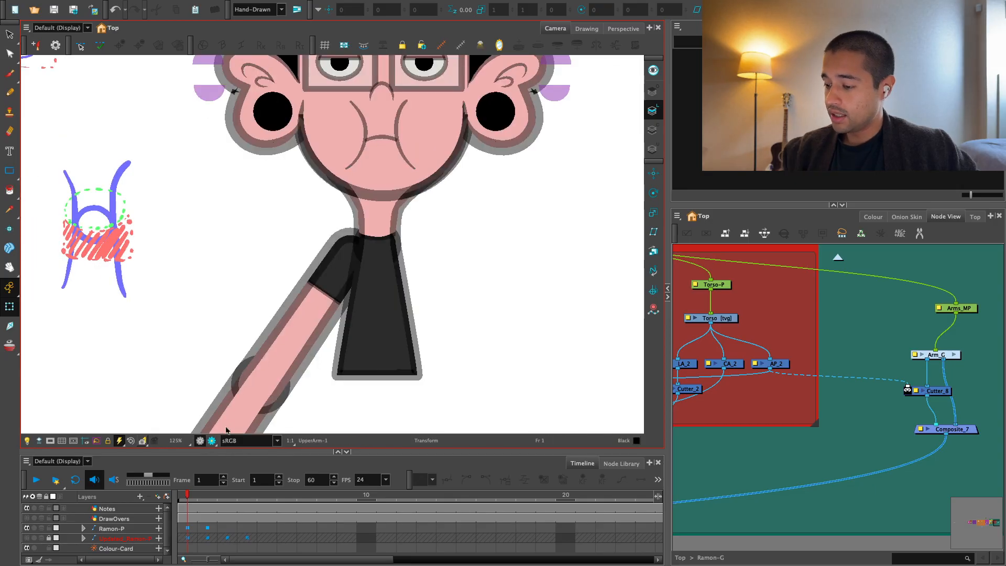
# Replace AP_2 with the torso's CA_2 node as the matte of the arm cutter.
pyautogui.press('2')
pyautogui.moveTo(921, 334); pyautogui.dragTo(862, 341)
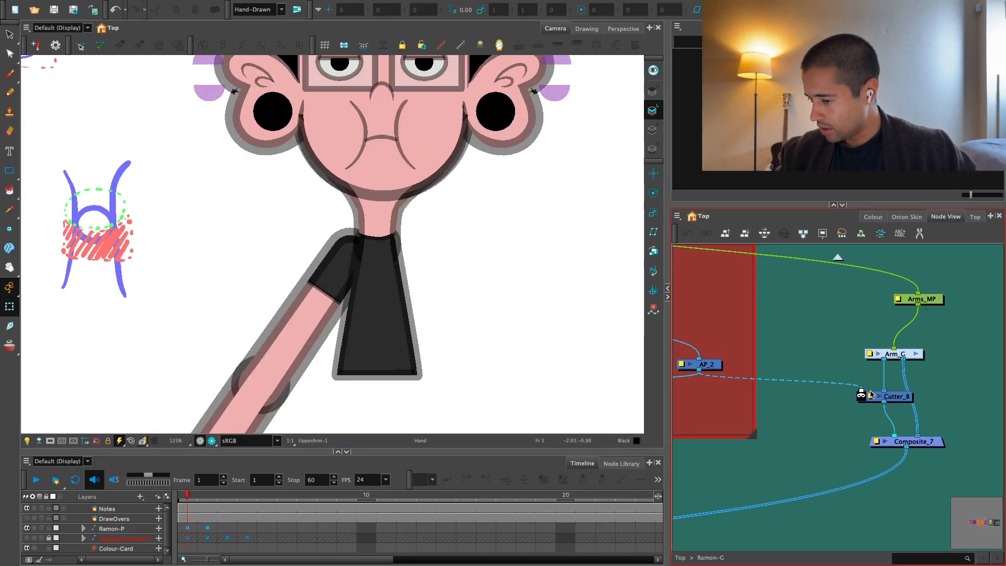
pyautogui.moveTo(862, 390); pyautogui.dragTo(882, 363)
pyautogui.press('1')
pyautogui.moveTo(733, 366); pyautogui.dragTo(888, 383)
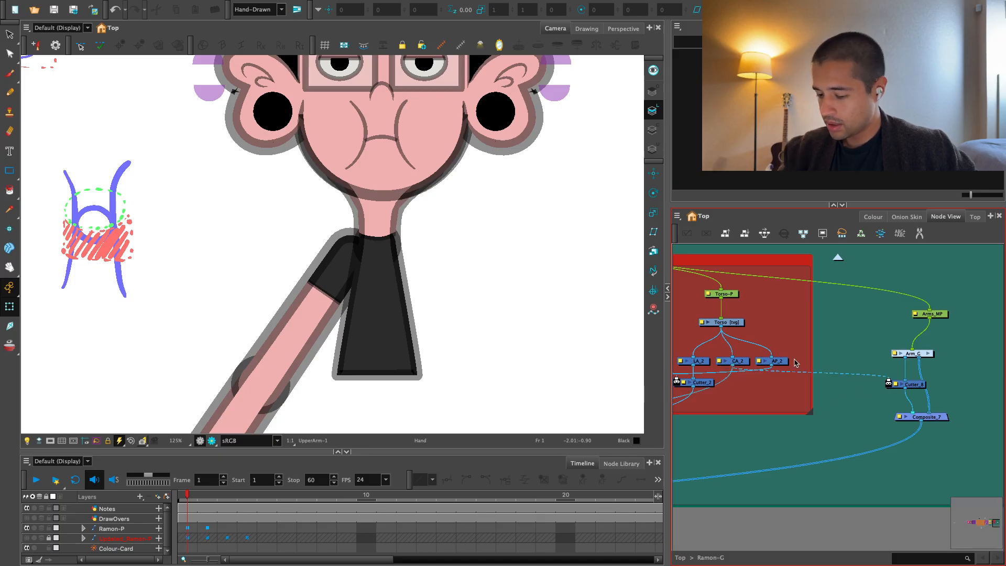
# Try moving the arm over the torso and examine the cut outline in Render View.
pyautogui.click(213, 441)
pyautogui.press('1')
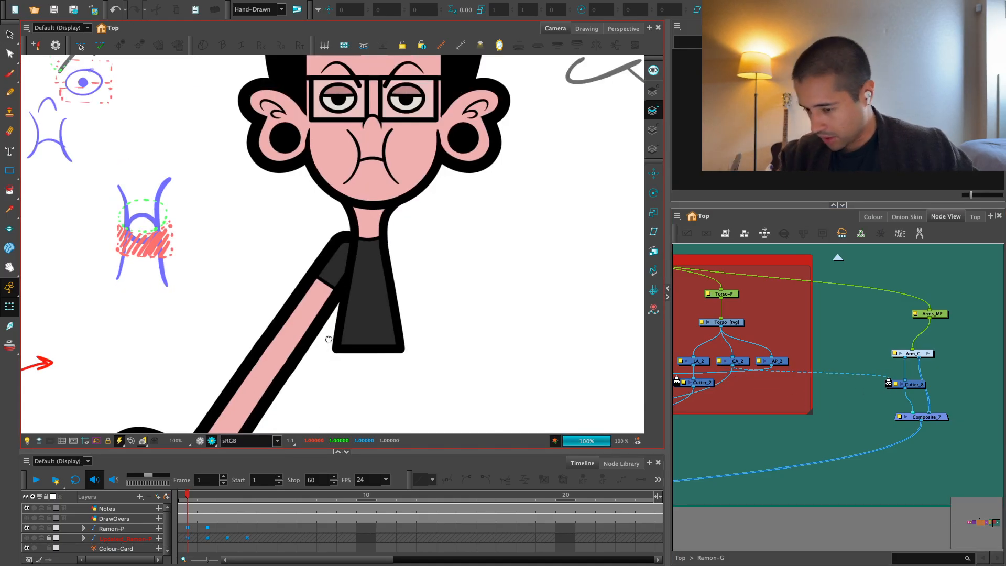
pyautogui.moveTo(395, 319); pyautogui.dragTo(414, 292)
pyautogui.click(269, 378)
pyautogui.press('b')
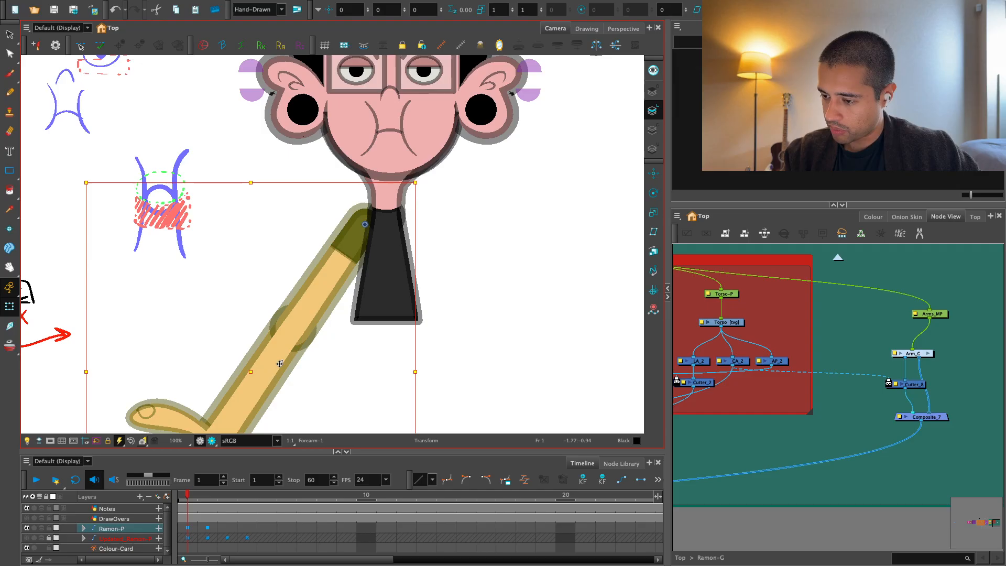
pyautogui.press('2')
pyautogui.moveTo(309, 338); pyautogui.dragTo(358, 393)
pyautogui.press('2')
pyautogui.press('2')
pyautogui.press('2')
pyautogui.click(211, 440)
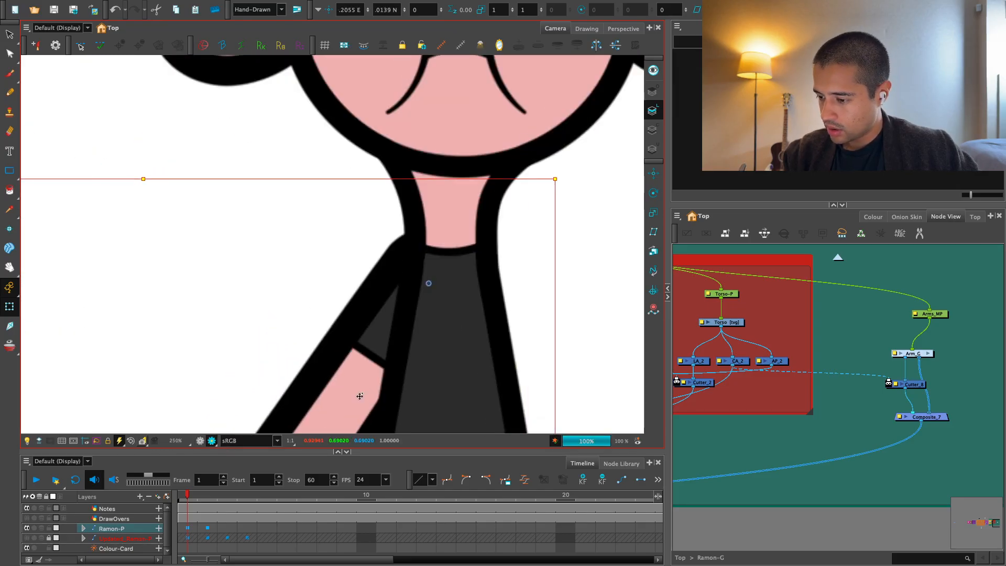
pyautogui.press('1')
pyautogui.press('1')
pyautogui.press('1')
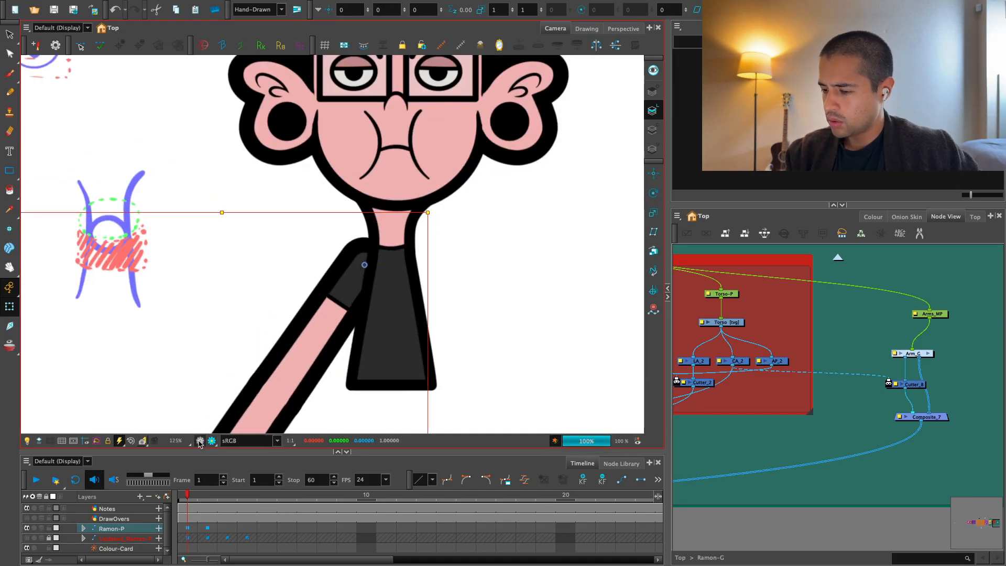
pyautogui.click(199, 441)
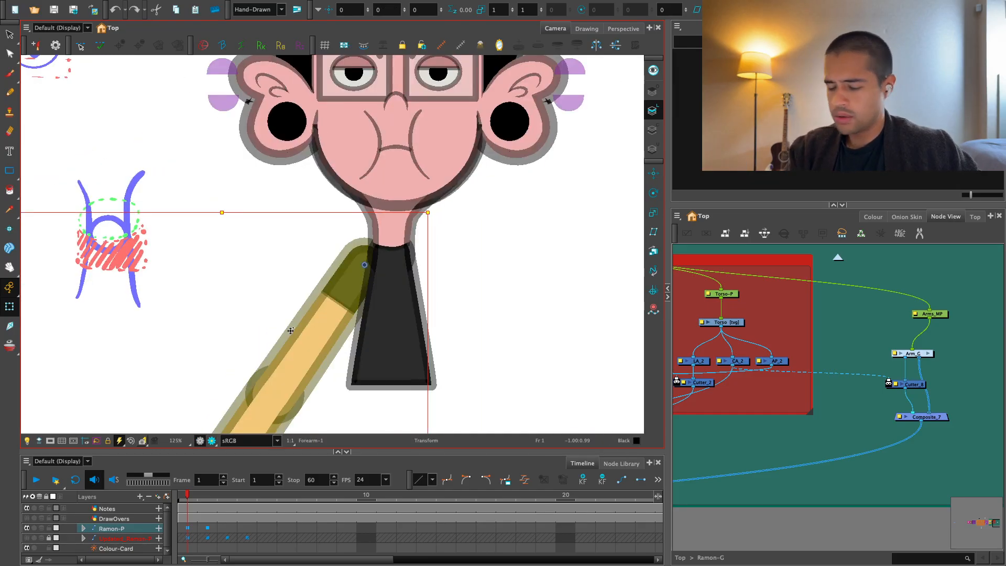
# Nudge the arm forward in depth to 0.001 F and examine the shoulder in Render View.
pyautogui.press('2')
pyautogui.press('2')
pyautogui.click(213, 441)
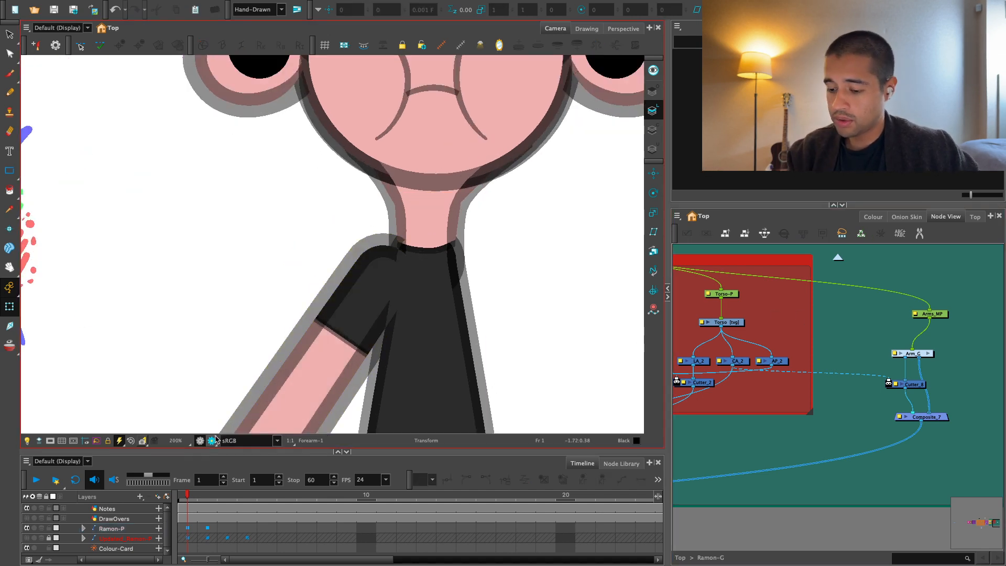
pyautogui.moveTo(538, 363); pyautogui.dragTo(494, 350)
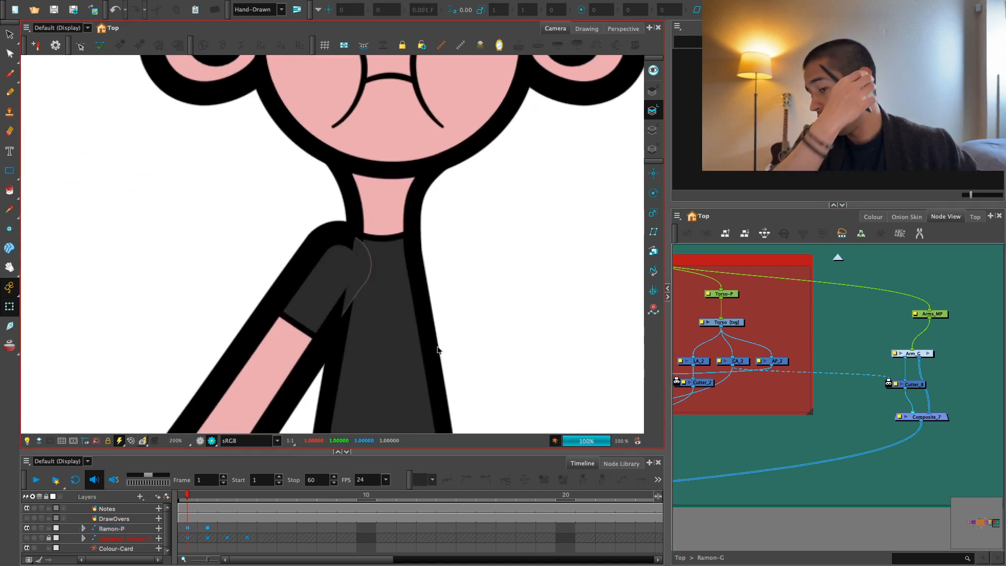
# Reconnect the torso's AP_2 node as the arm cutter's matte in place of CA_2.
pyautogui.press('2')
pyautogui.moveTo(900, 367); pyautogui.dragTo(799, 339)
pyautogui.moveTo(705, 350); pyautogui.dragTo(841, 368)
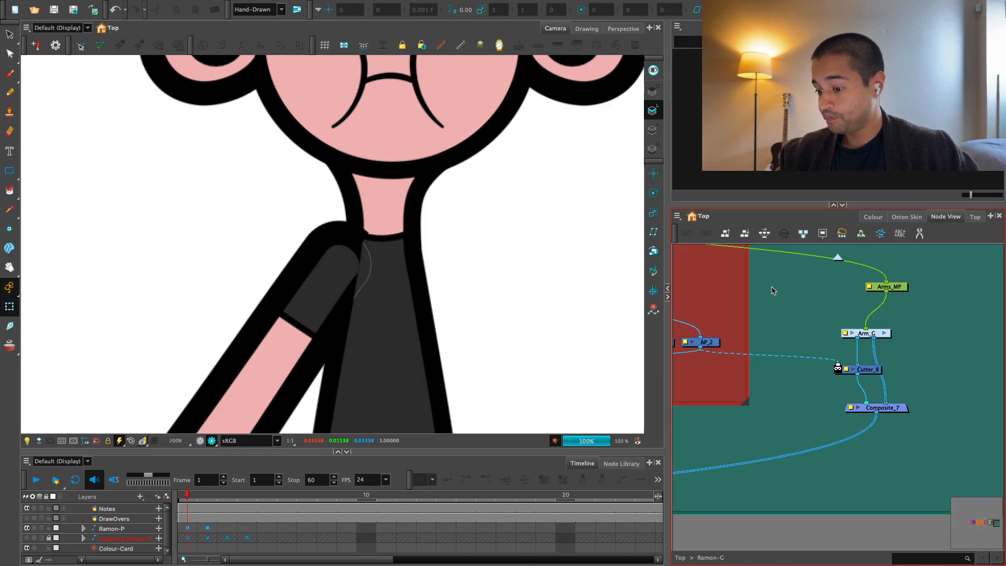
pyautogui.press('1')
pyautogui.press('1')
pyautogui.moveTo(723, 345); pyautogui.dragTo(763, 315)
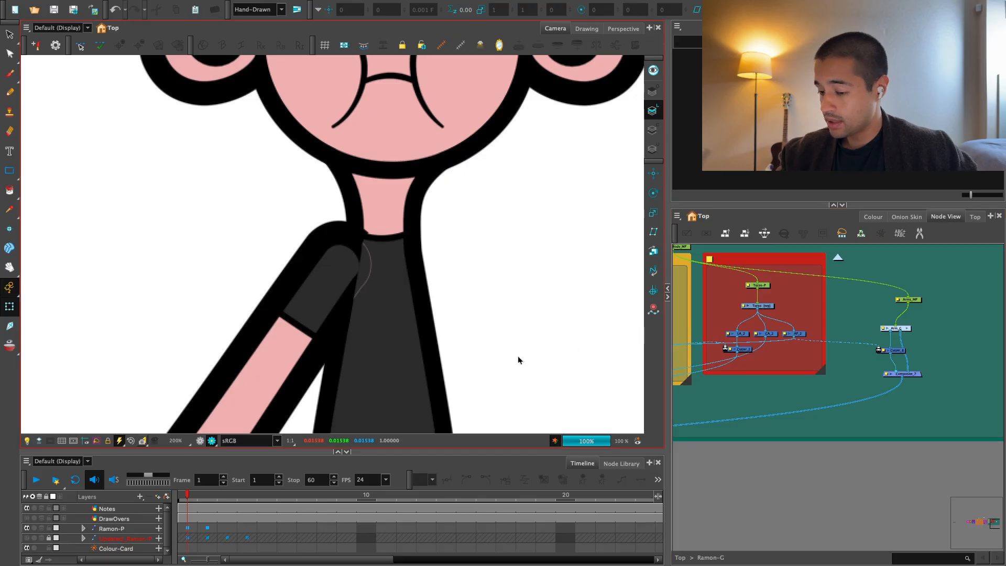
# Try moving the arm over the torso to about 0.2385 E, rotate it about -10.64°, and examine the shoulder cut in Render View.
pyautogui.press('1')
pyautogui.press('1')
pyautogui.moveTo(238, 422); pyautogui.dragTo(265, 398)
pyautogui.press('1')
pyautogui.click(201, 441)
pyautogui.click(323, 305)
pyautogui.press('b')
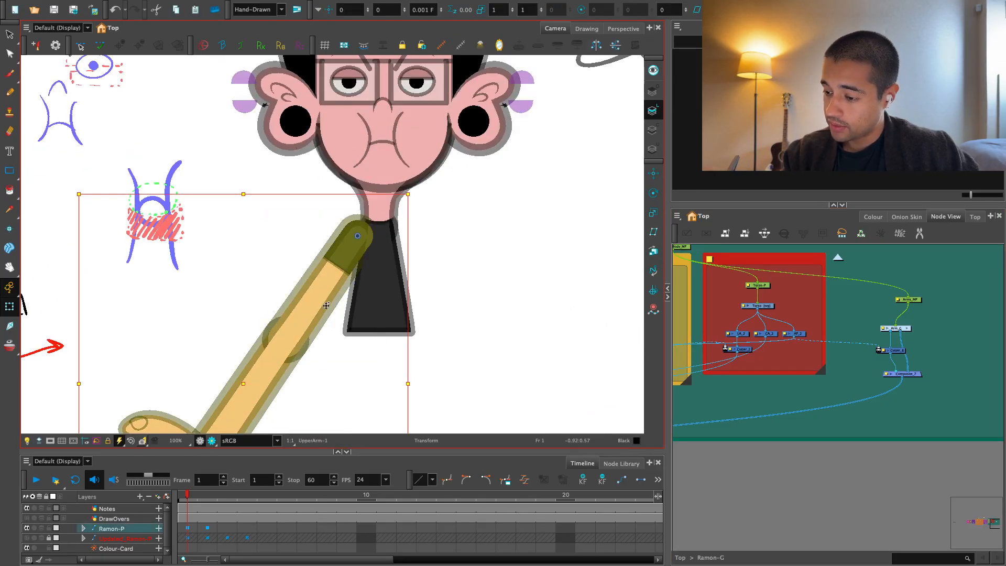
pyautogui.moveTo(324, 308); pyautogui.dragTo(334, 319)
pyautogui.moveTo(425, 200); pyautogui.dragTo(432, 211)
pyautogui.moveTo(313, 308); pyautogui.dragTo(317, 302)
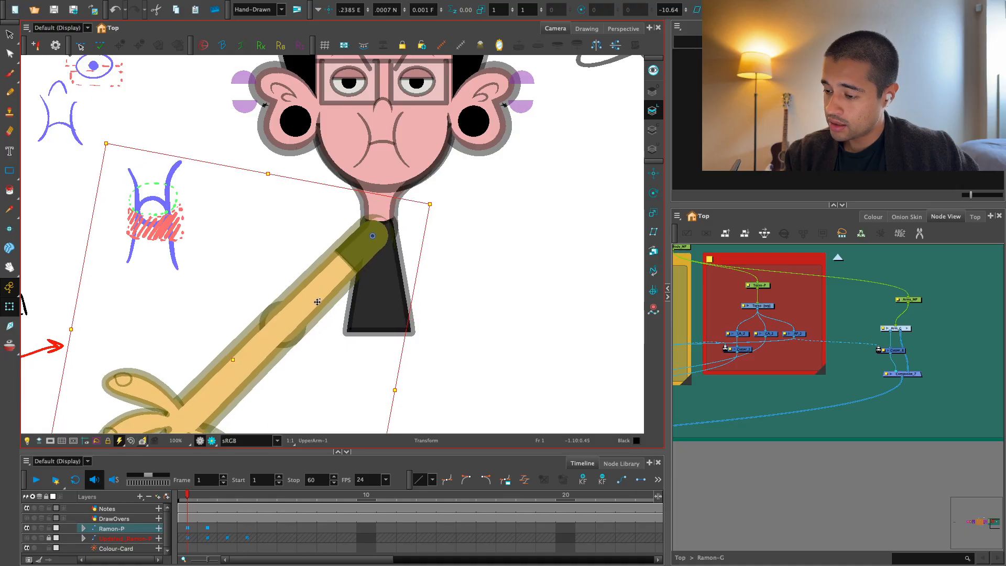
pyautogui.click(213, 441)
pyautogui.press('2')
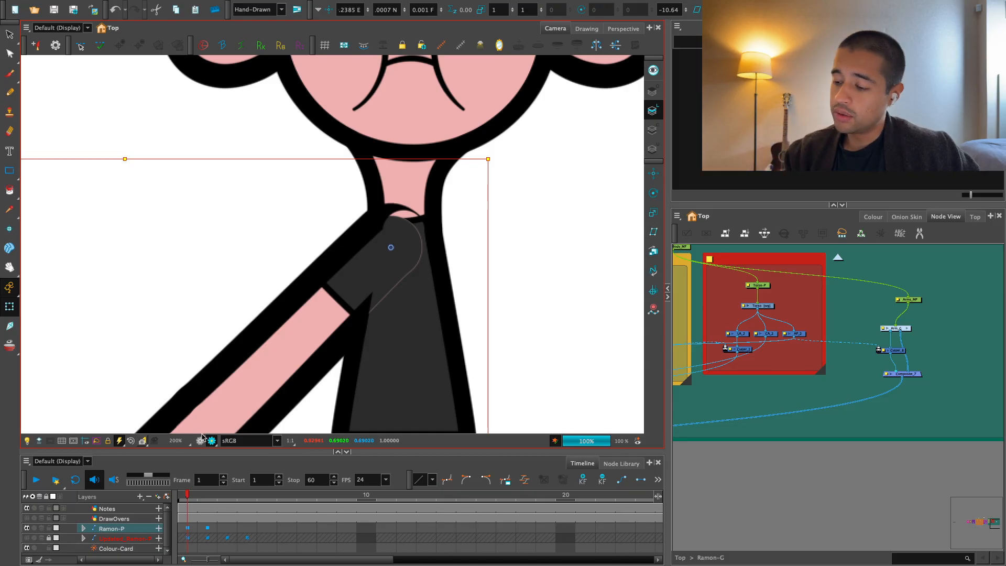
# Return to the OpenGL view and undo the arm's trial move and rotation.
pyautogui.click(200, 441)
pyautogui.press('1')
pyautogui.moveTo(496, 368); pyautogui.dragTo(528, 363)
pyautogui.hotkey('ctrl', 'z')
pyautogui.hotkey('ctrl', 'z')
pyautogui.hotkey('ctrl', 'z')
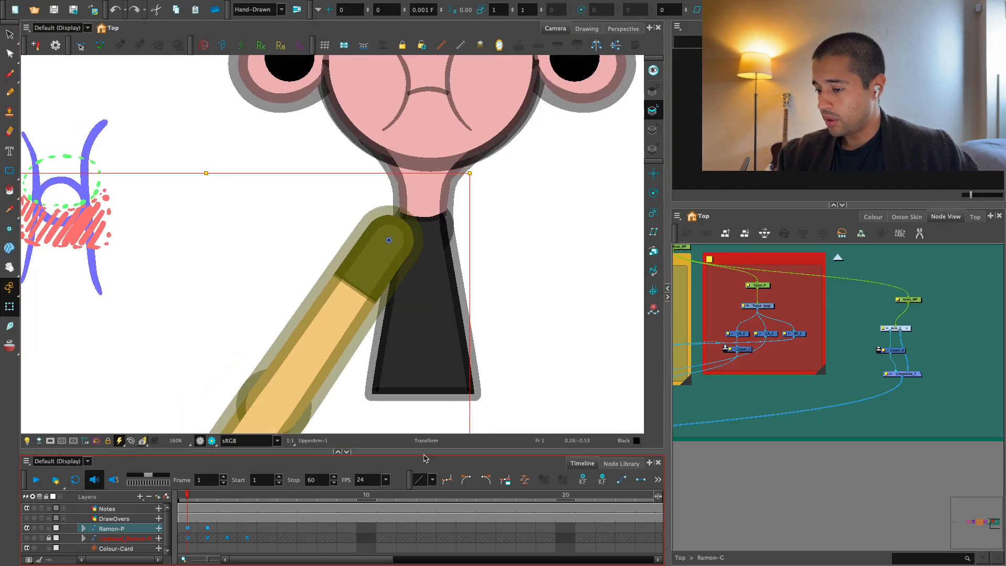
# Turn on the reference sketch layer beneath Ramon-P for comparison with the character's arm.
pyautogui.click(854, 304)
pyautogui.press('1')
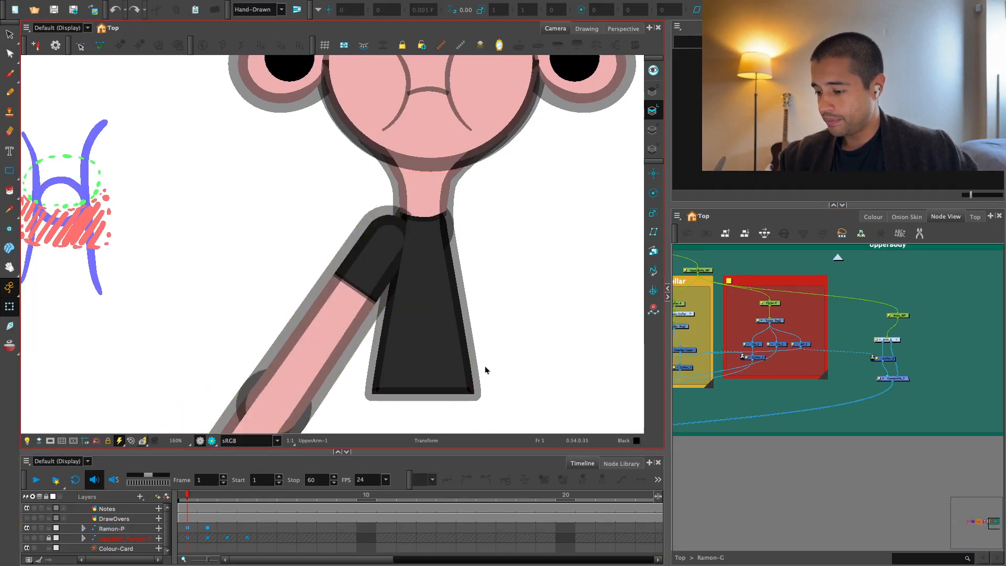
pyautogui.press('1')
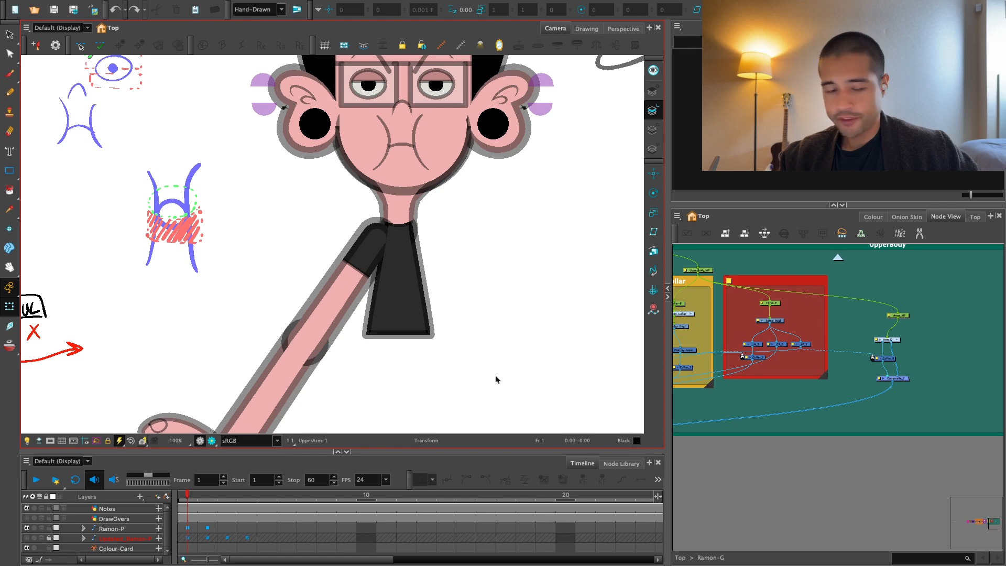
pyautogui.press('1')
pyautogui.press('1')
pyautogui.press('1')
pyautogui.moveTo(483, 379); pyautogui.dragTo(517, 346)
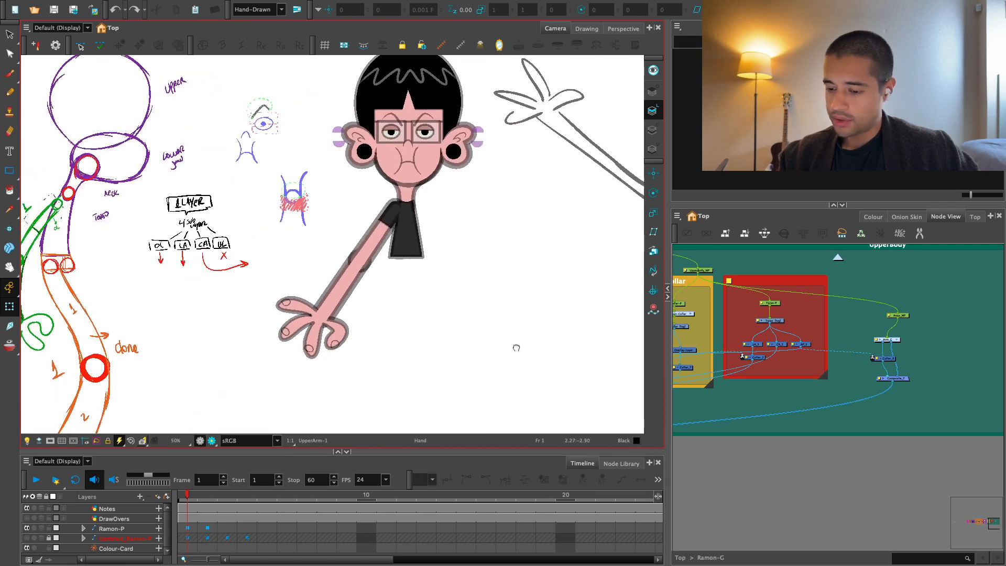
pyautogui.click(27, 538)
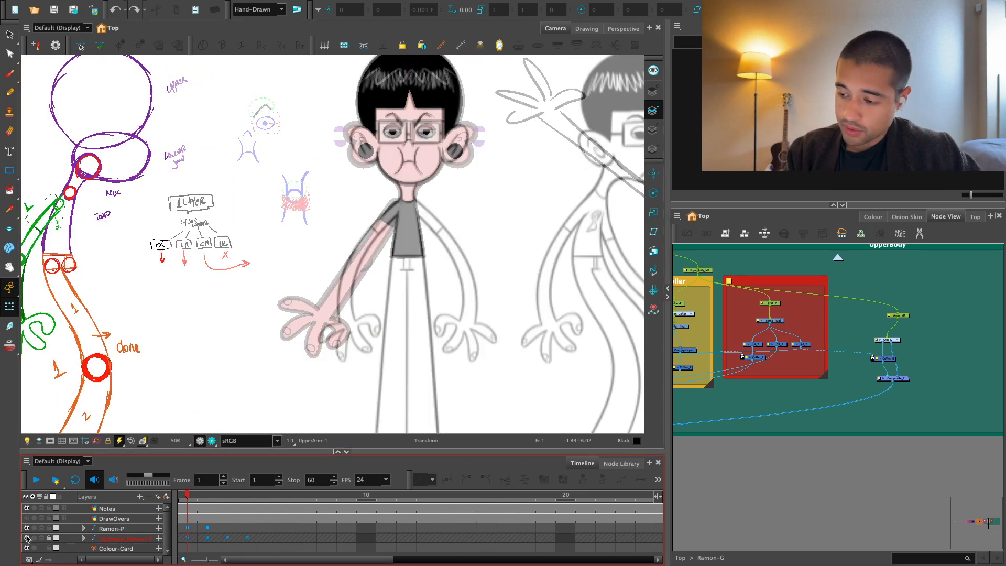
pyautogui.press('2')
pyautogui.press('2')
pyautogui.press('2')
pyautogui.press('2')
pyautogui.press('2')
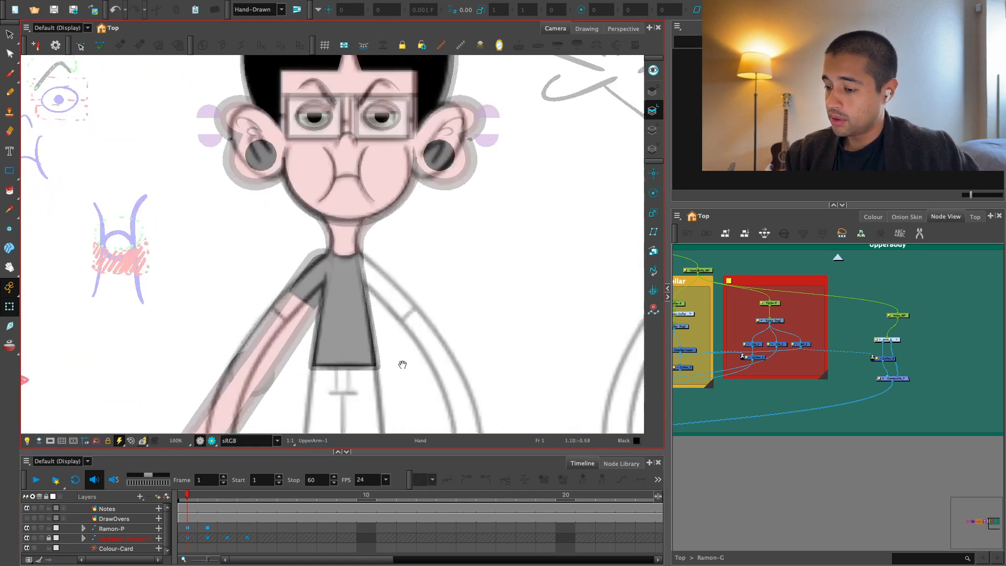
pyautogui.press('1')
pyautogui.press('1')
pyautogui.press('1')
pyautogui.press('1')
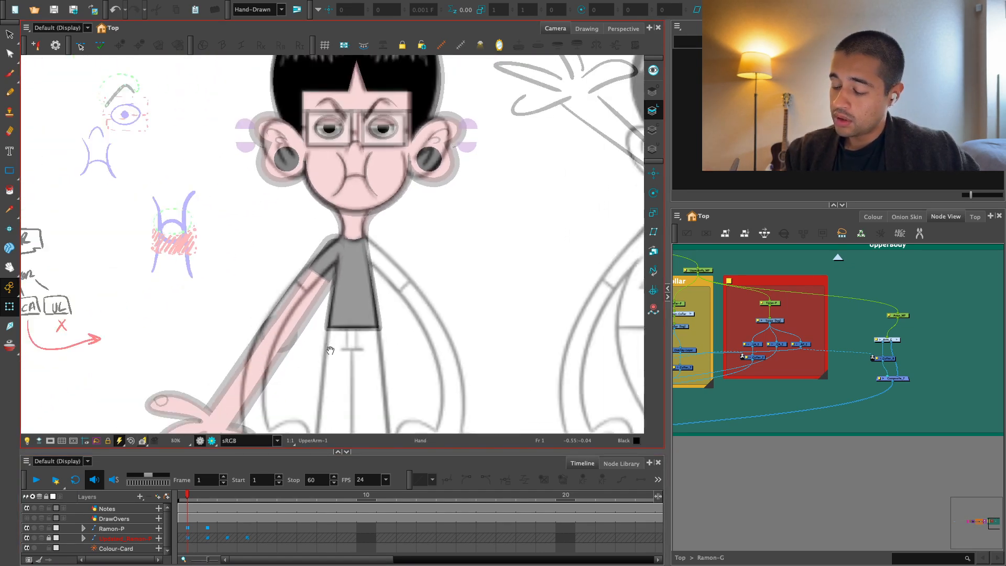
# Compare the Ramon-P keyframes at frames 1 and 46 with the reference sketches and inspect the shoulder at frame 46.
pyautogui.click(188, 529)
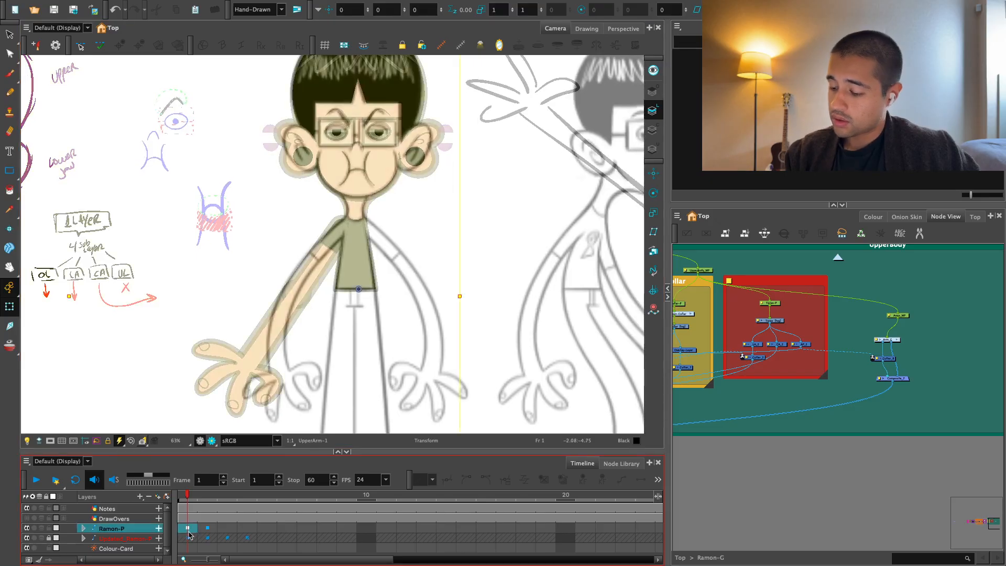
pyautogui.press('1')
pyautogui.press('1')
pyautogui.press('1')
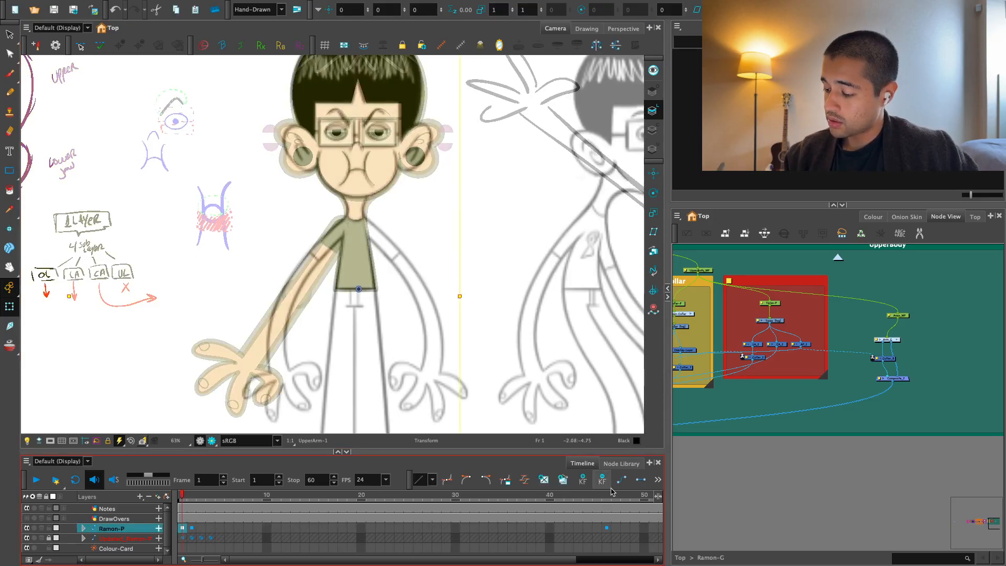
pyautogui.click(608, 519)
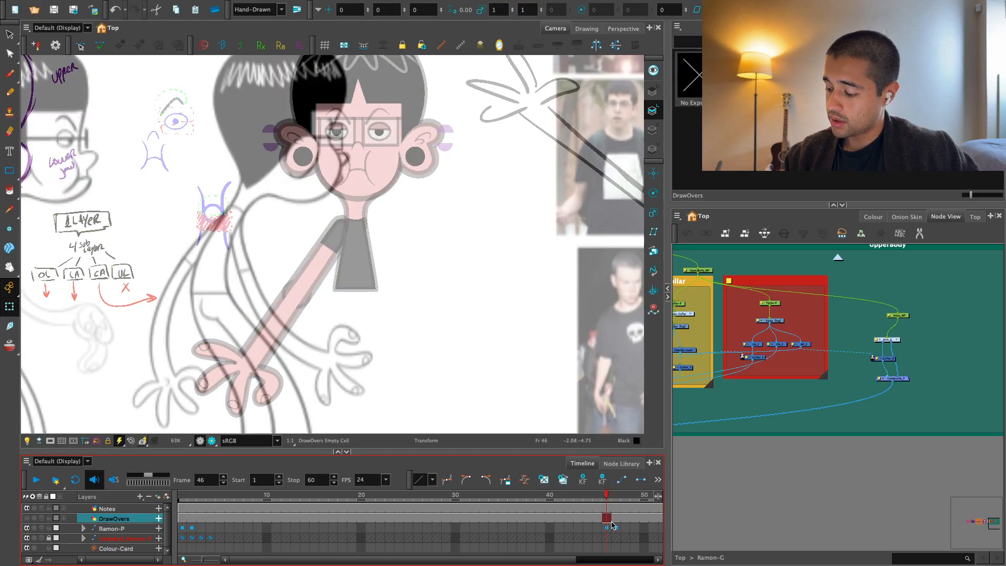
pyautogui.click(609, 527)
pyautogui.press('1')
pyautogui.press('1')
pyautogui.click(425, 529)
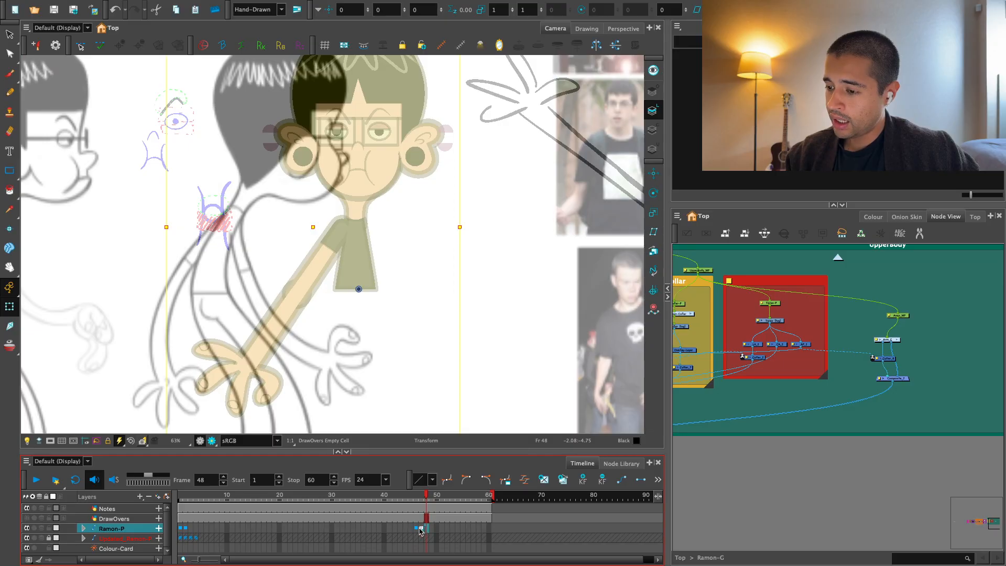
pyautogui.click(182, 528)
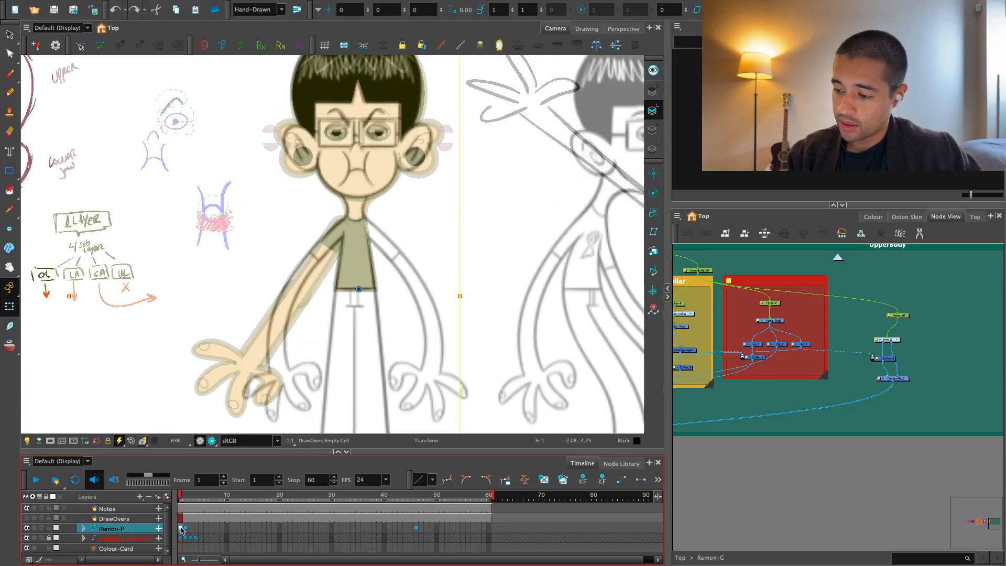
pyautogui.click(417, 528)
pyautogui.click(775, 461)
pyautogui.moveTo(441, 366); pyautogui.dragTo(445, 382)
pyautogui.press('2')
pyautogui.press('2')
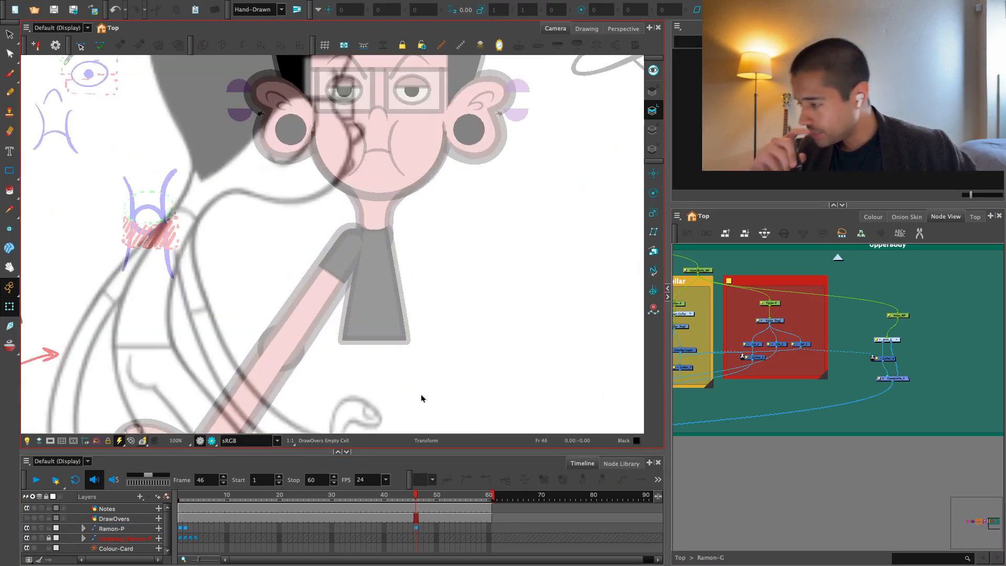
pyautogui.press('2')
pyautogui.press('2')
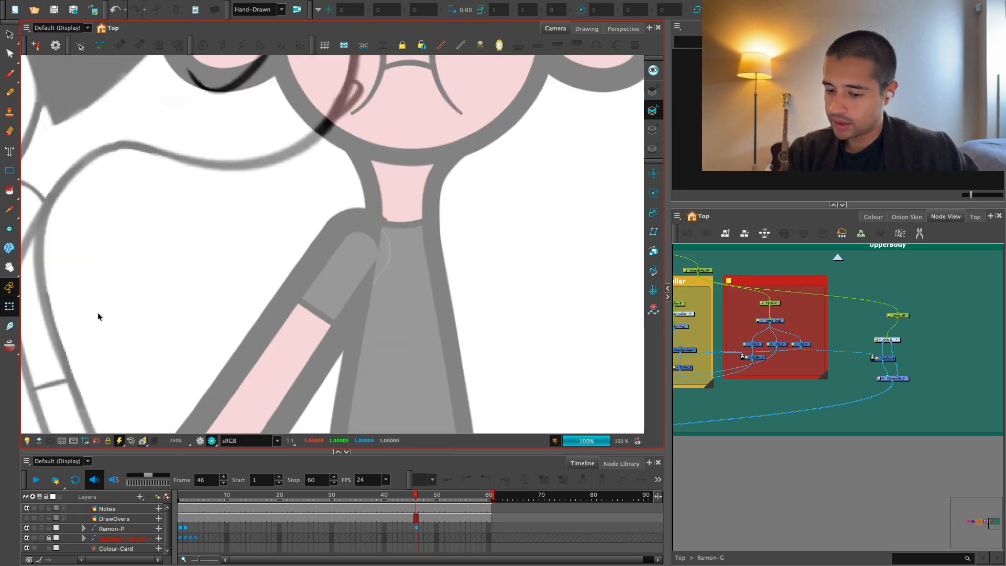
# Shift the whole arm over the torso to about 0.0887 E and check the shoulder in Render View.
pyautogui.scroll(5, 913, 294)
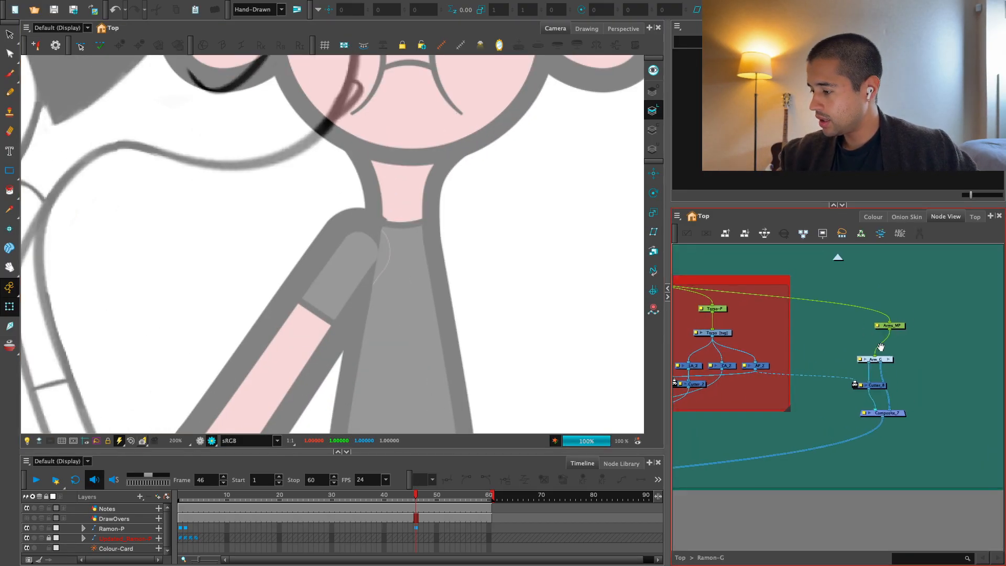
pyautogui.click(325, 325)
pyautogui.press('b')
pyautogui.click(200, 441)
pyautogui.press('1')
pyautogui.press('1')
pyautogui.press('1')
pyautogui.press('1')
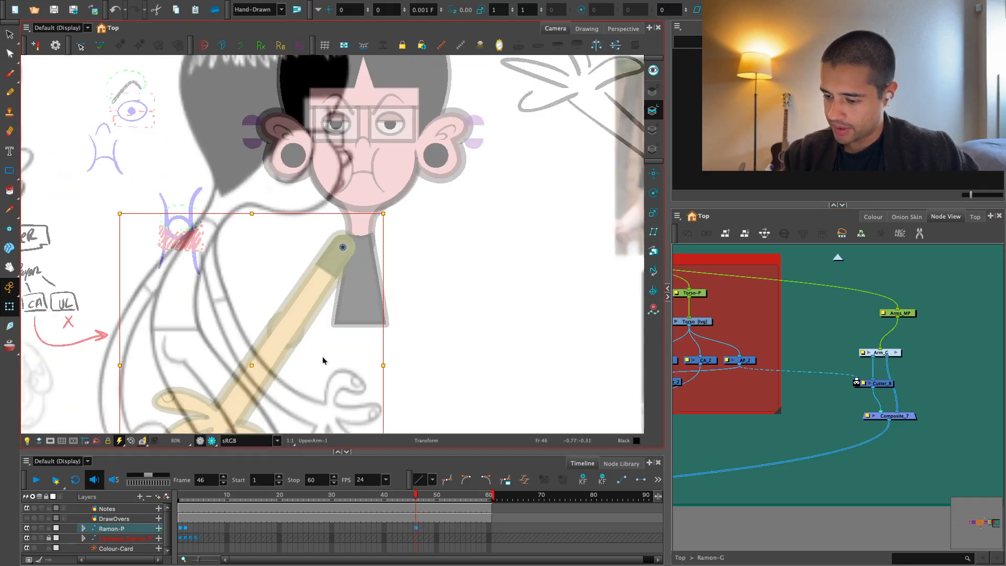
pyautogui.press('2')
pyautogui.press('2')
pyautogui.press('2')
pyautogui.press('2')
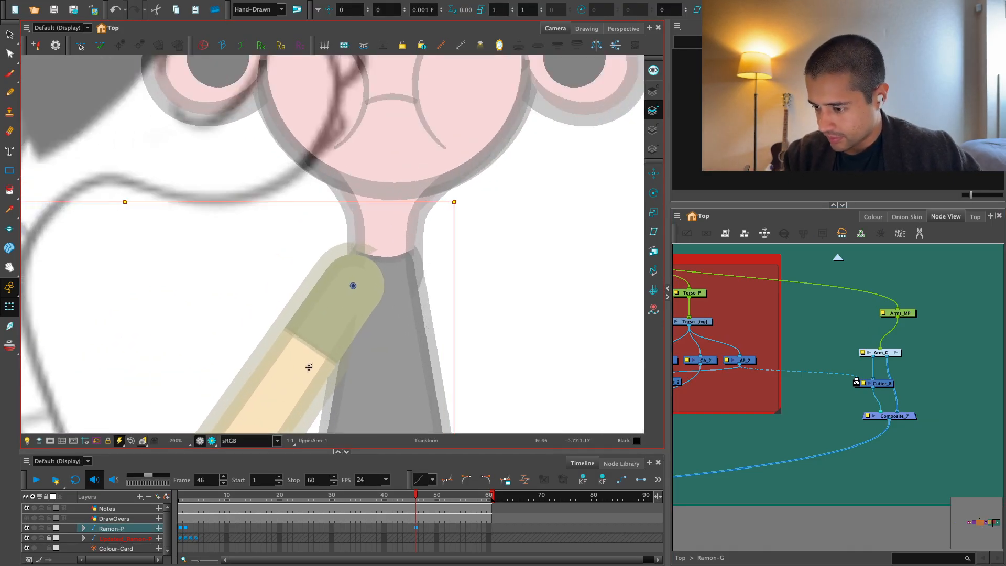
pyautogui.click(724, 298)
pyautogui.click(212, 441)
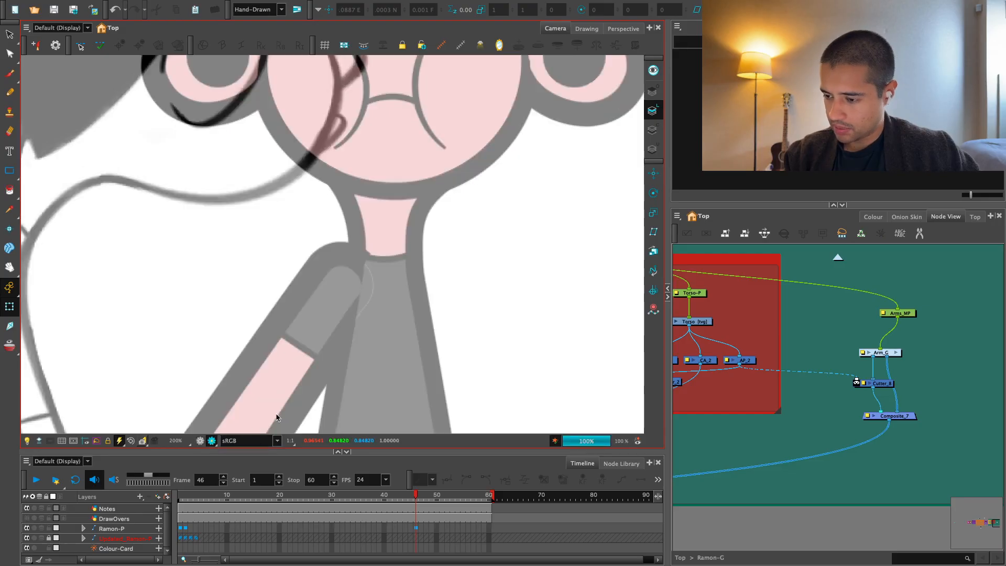
# Go back to frame 1 and compare the arm and shoulder with the reference sketch in Render View.
pyautogui.press('1')
pyautogui.press('1')
pyautogui.press('1')
pyautogui.press('1')
pyautogui.press('1')
pyautogui.press('1')
pyautogui.press('1')
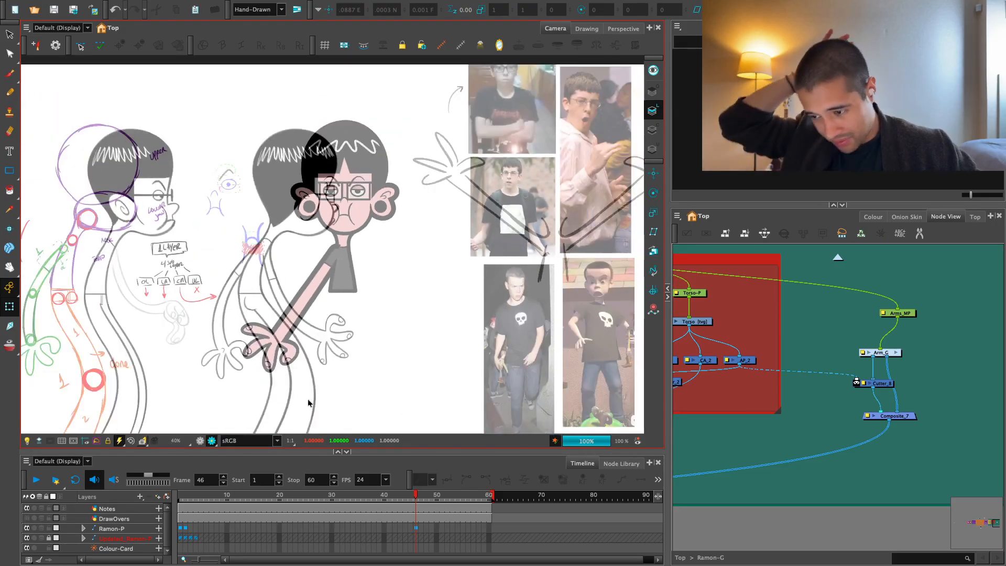
pyautogui.click(111, 528)
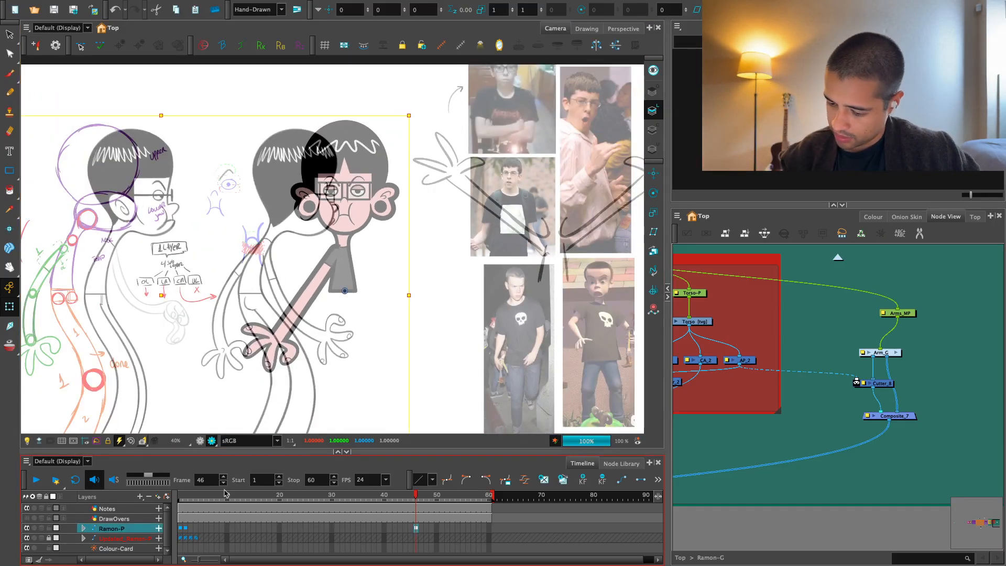
pyautogui.click(177, 496)
pyautogui.scroll(8, 467, 287)
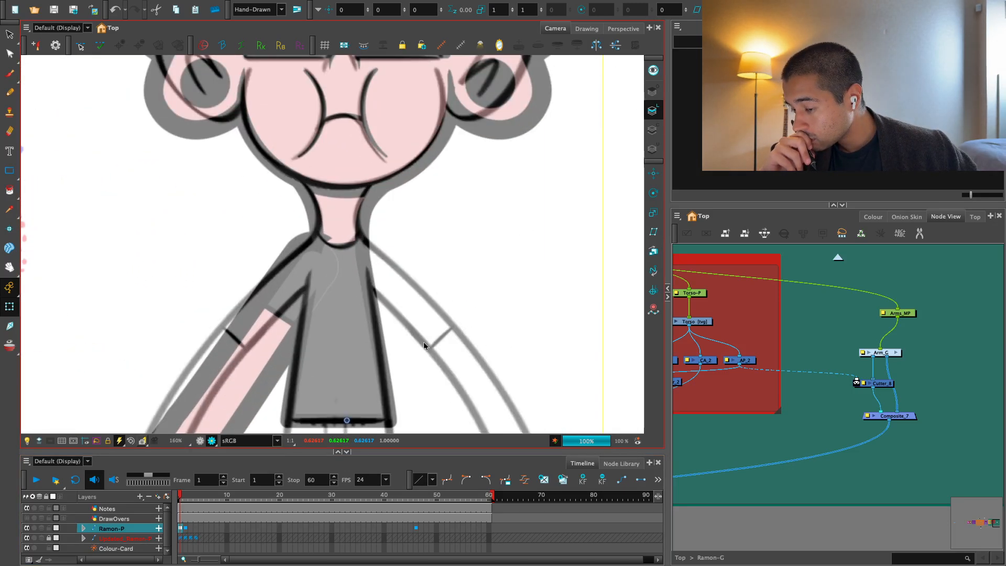
pyautogui.click(186, 527)
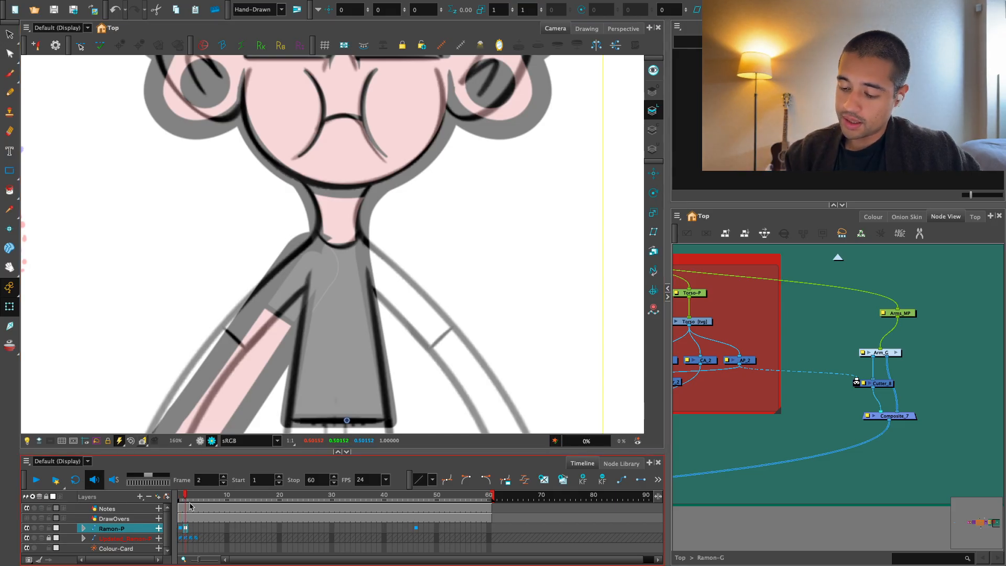
pyautogui.click(710, 396)
pyautogui.click(200, 441)
pyautogui.scroll(-4, 314, 309)
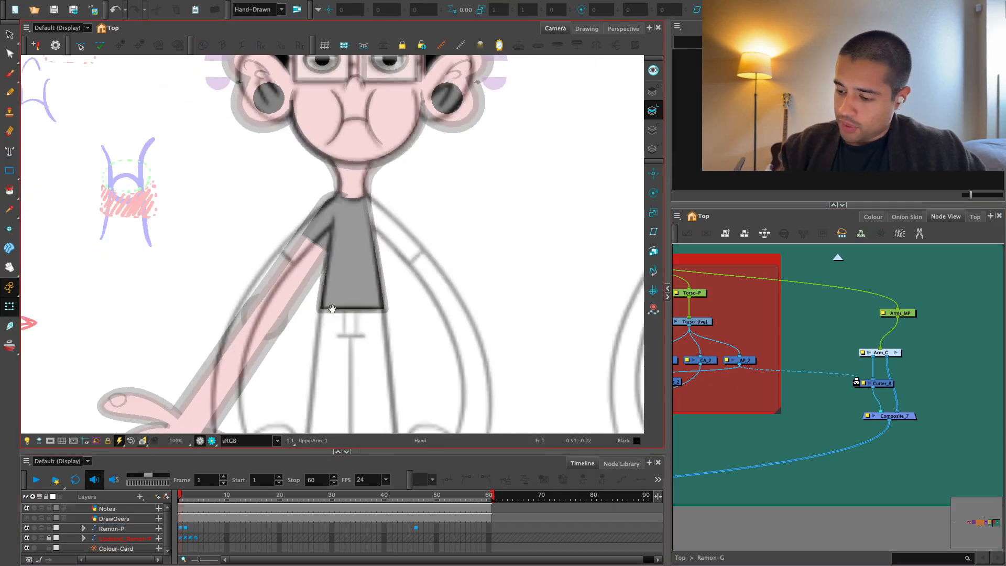
# Rotate the whole arm to about -6.3° and bend the forearm by about 31° to follow the reference sketch.
pyautogui.click(256, 340)
pyautogui.press('b')
pyautogui.moveTo(308, 275); pyautogui.dragTo(295, 264)
pyautogui.press('b')
pyautogui.moveTo(384, 180); pyautogui.dragTo(392, 186)
pyautogui.press('2')
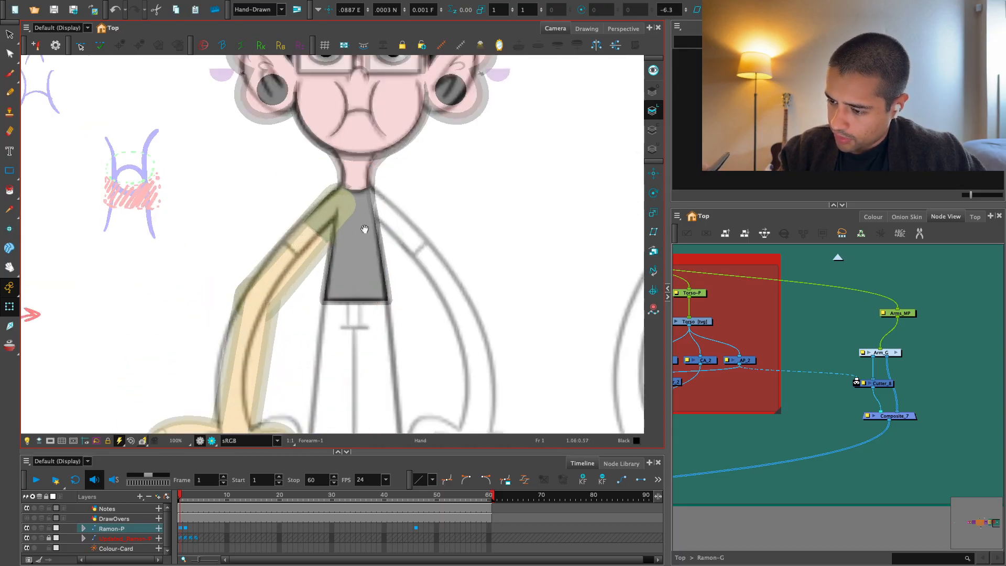
pyautogui.moveTo(363, 227); pyautogui.dragTo(398, 150)
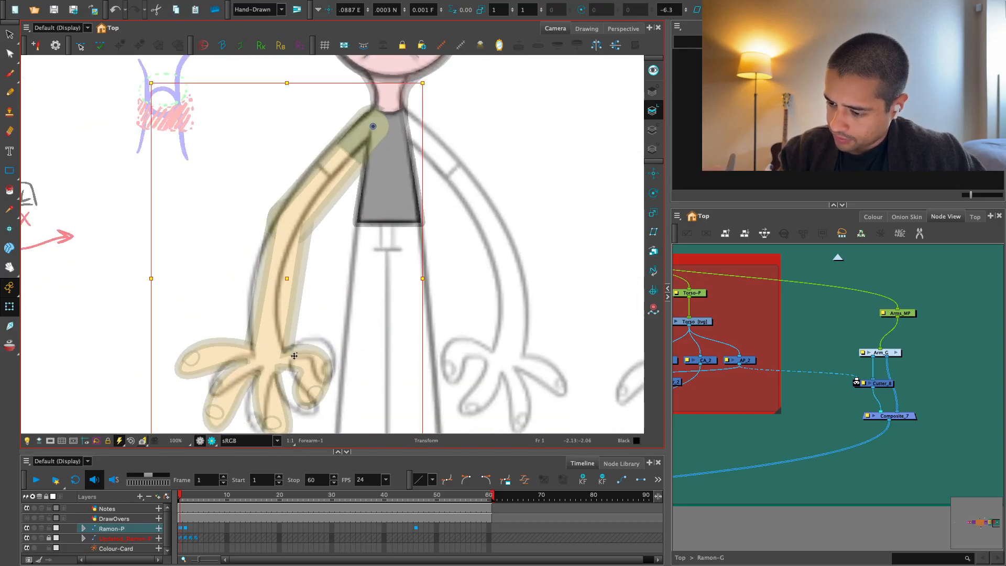
pyautogui.click(294, 356)
pyautogui.moveTo(356, 297); pyautogui.dragTo(343, 278)
pyautogui.press('b')
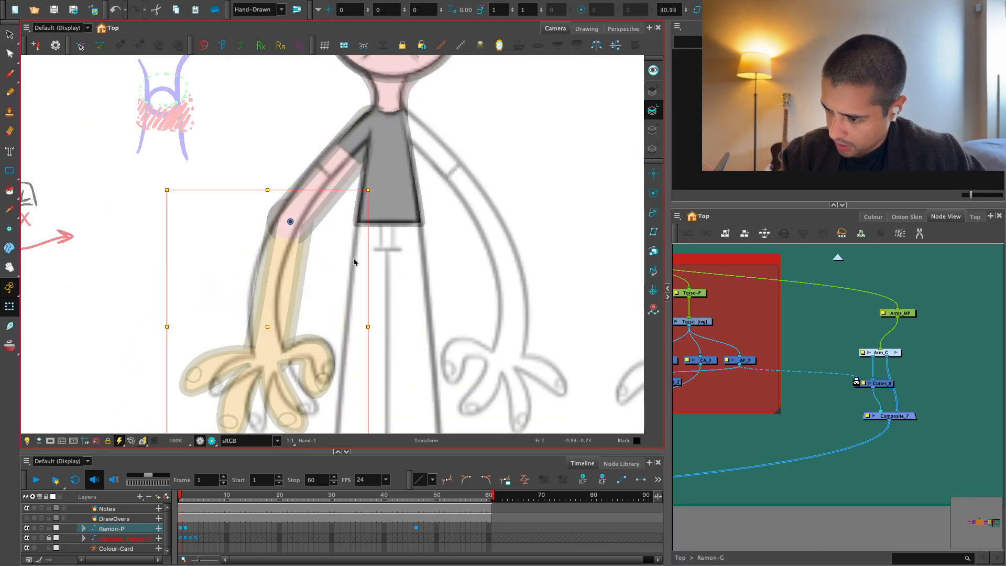
# Move the upper arm deformer's shoulder point to the neck edge and fit the outer curve point to the sketched sleeve.
pyautogui.press('2')
pyautogui.moveTo(378, 190)
pyautogui.mouseDown()
pyautogui.moveTo(360, 332)
pyautogui.moveTo(435, 270)
pyautogui.mouseUp()
pyautogui.press('2')
pyautogui.press('2')
pyautogui.press('2')
pyautogui.press('2')
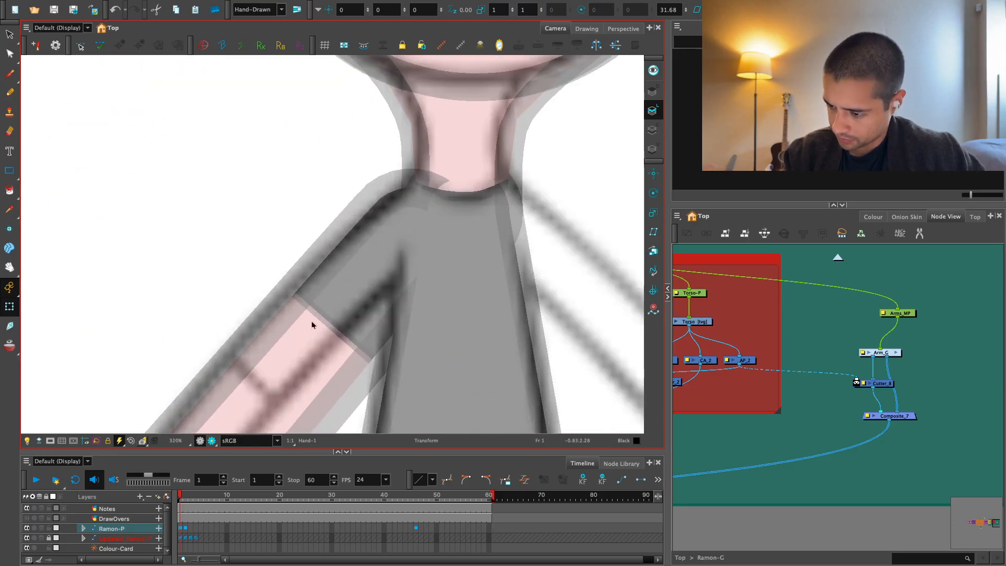
pyautogui.click(312, 321)
pyautogui.press('2')
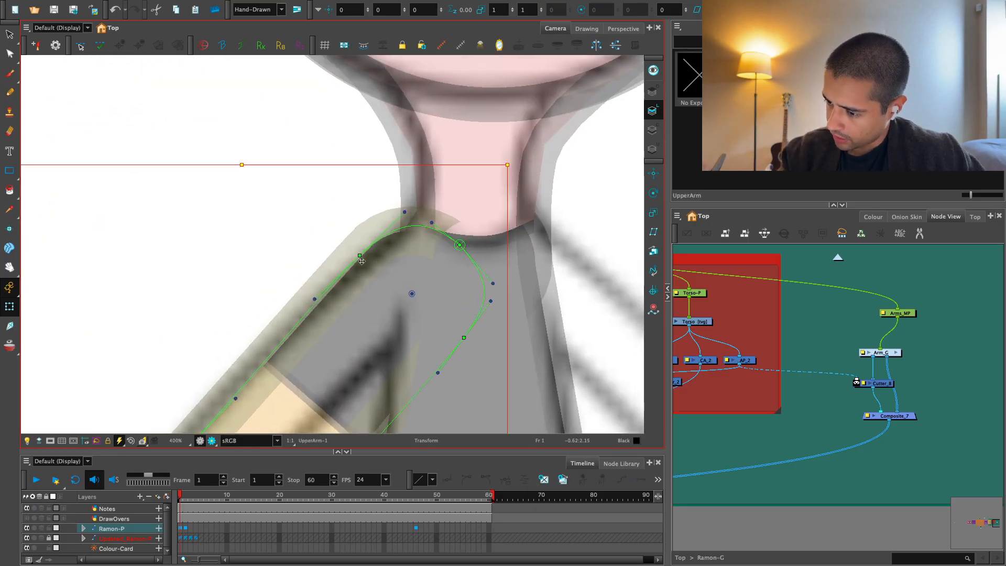
pyautogui.moveTo(360, 256); pyautogui.dragTo(362, 266)
pyautogui.moveTo(459, 246); pyautogui.dragTo(410, 207)
pyautogui.moveTo(362, 267); pyautogui.dragTo(377, 303)
pyautogui.hotkey('ctrl', 'z')
pyautogui.moveTo(437, 211); pyautogui.dragTo(430, 200)
pyautogui.moveTo(367, 278); pyautogui.dragTo(344, 294)
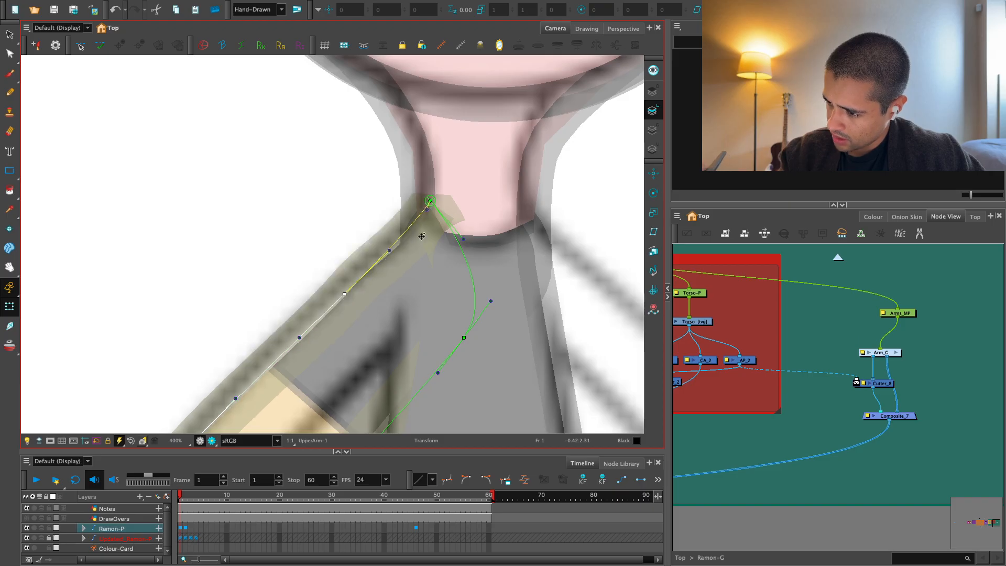
# Adjust the handles and points of the shoulder deformer to curve the outer arm line smoothly out of the neck.
pyautogui.moveTo(464, 239); pyautogui.dragTo(521, 184)
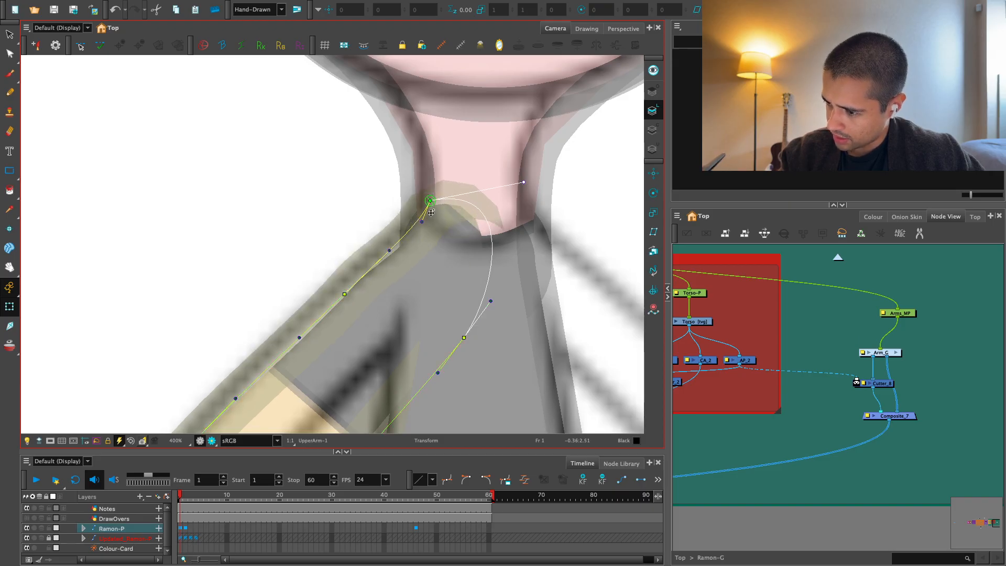
pyautogui.moveTo(384, 259); pyautogui.dragTo(340, 302)
pyautogui.press('super+z')
pyautogui.moveTo(431, 202); pyautogui.dragTo(429, 231)
pyautogui.moveTo(427, 194); pyautogui.dragTo(423, 190)
pyautogui.scroll(-1, 741, 304)
# Switch to Render View, hide the reference sketch layer, and inspect the bent arm's shoulder.
pyautogui.click(741, 305)
pyautogui.click(610, 322)
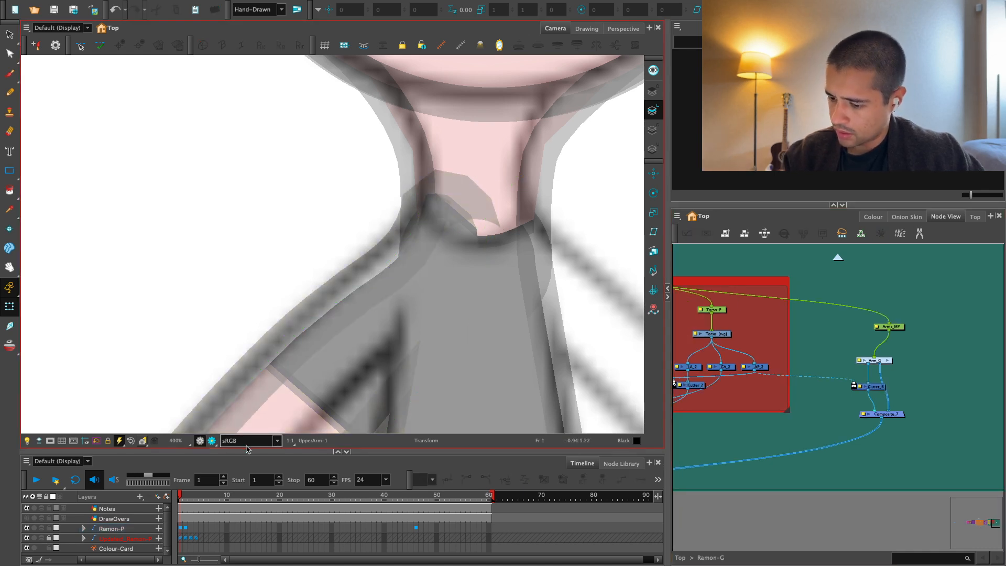
pyautogui.click(212, 440)
pyautogui.press('1')
pyautogui.press('1')
pyautogui.press('1')
pyautogui.press('1')
pyautogui.press('1')
pyautogui.press('1')
pyautogui.press('1')
pyautogui.press('1')
pyautogui.press('1')
pyautogui.press('1')
pyautogui.press('1')
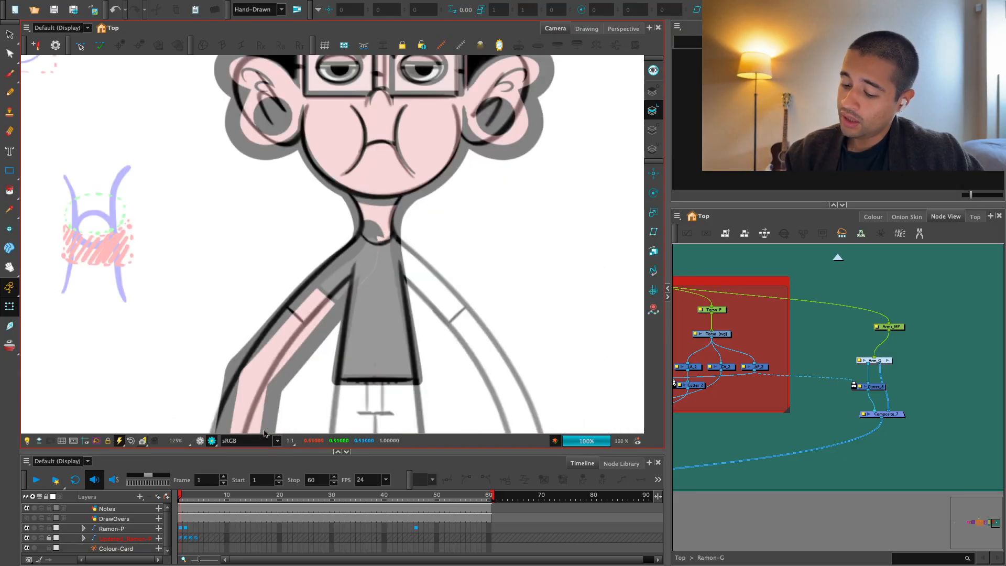
pyautogui.click(26, 539)
pyautogui.press('2')
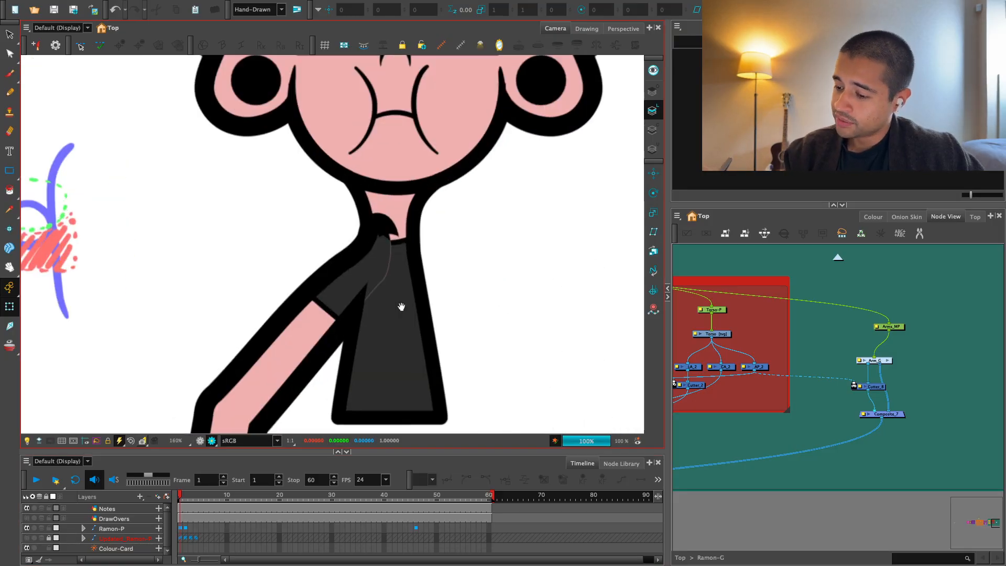
pyautogui.press('2')
pyautogui.press('2')
# Show the upper arm's deformer controls, examine the shoulder overlap at the neck, and hide the controls again.
pyautogui.click(306, 352)
pyautogui.press('F11')
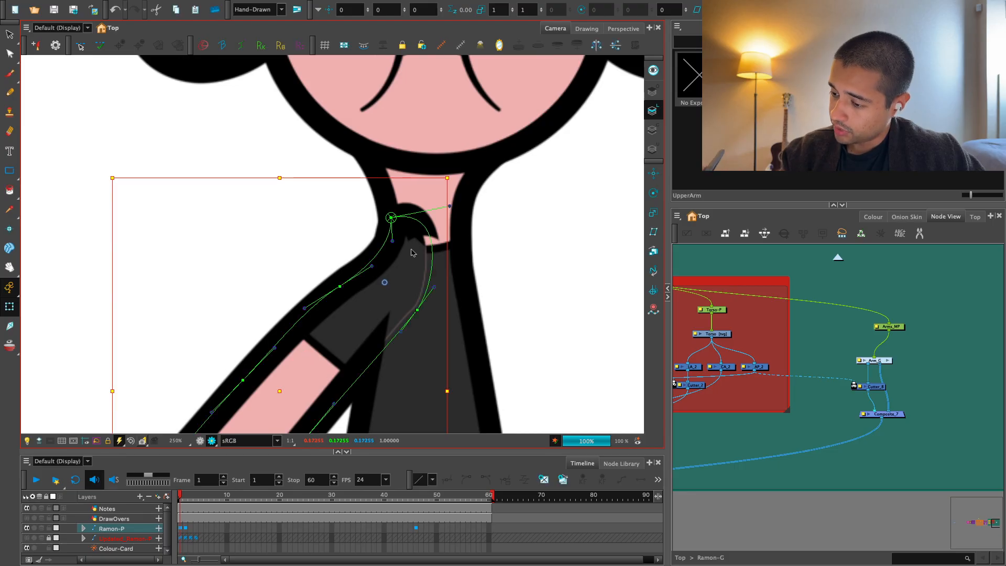
pyautogui.moveTo(409, 240); pyautogui.dragTo(390, 248)
pyautogui.press('2')
pyautogui.press('1')
pyautogui.press('2')
pyautogui.press('1')
pyautogui.moveTo(409, 299)
pyautogui.mouseDown()
pyautogui.moveTo(408, 247)
pyautogui.moveTo(411, 288)
pyautogui.moveTo(397, 293)
pyautogui.mouseUp()
pyautogui.press('1')
pyautogui.press('1')
pyautogui.click(841, 412)
pyautogui.hotkey('shift', 'c')
pyautogui.press('2')
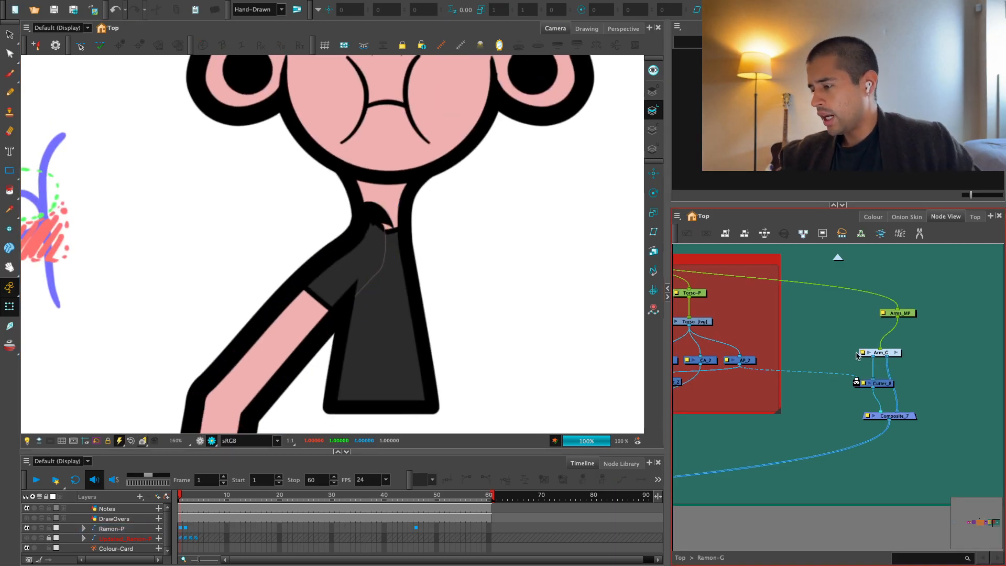
# Add a new Composite node beside the Arm_G node in the UpperBody network.
pyautogui.moveTo(857, 356)
pyautogui.mouseDown()
pyautogui.moveTo(867, 343)
pyautogui.moveTo(875, 354)
pyautogui.mouseUp()
pyautogui.moveTo(747, 346); pyautogui.dragTo(847, 347)
pyautogui.press('1')
pyautogui.press('1')
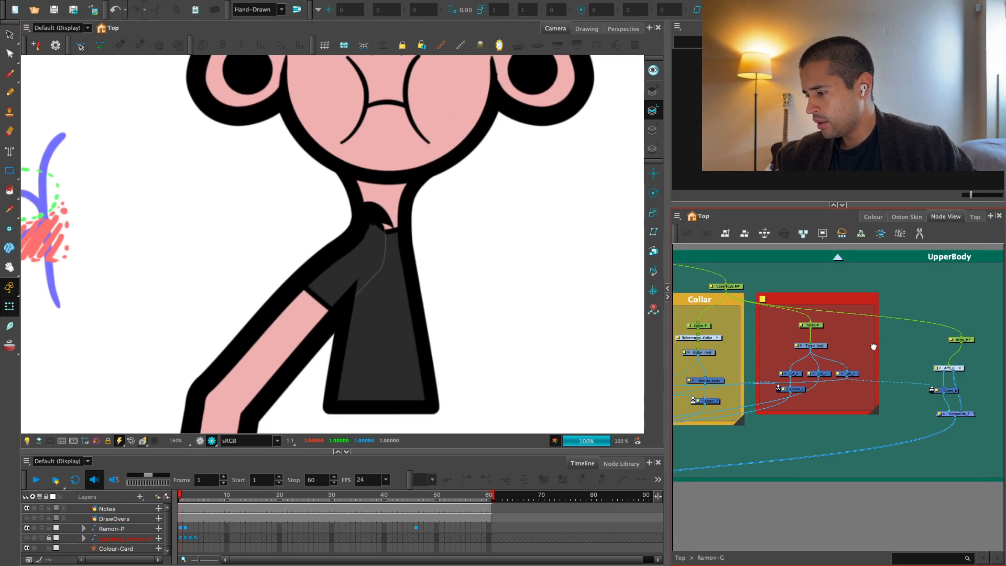
pyautogui.moveTo(741, 379); pyautogui.dragTo(899, 355)
pyautogui.press('Return')
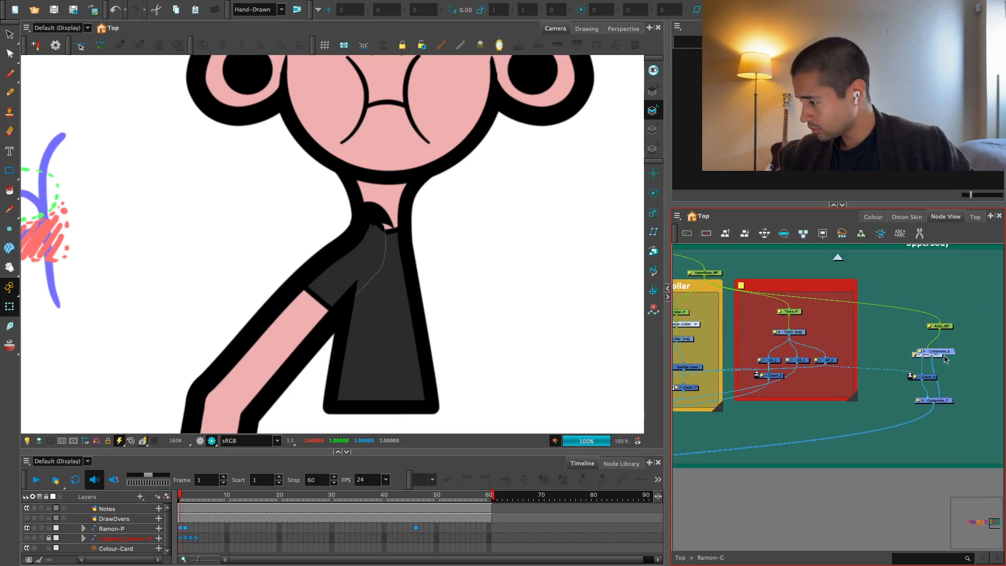
# Move the new Composite node toward the red torso group, and undo both the move and the node's addition.
pyautogui.press('Return')
pyautogui.moveTo(677, 343); pyautogui.dragTo(881, 368)
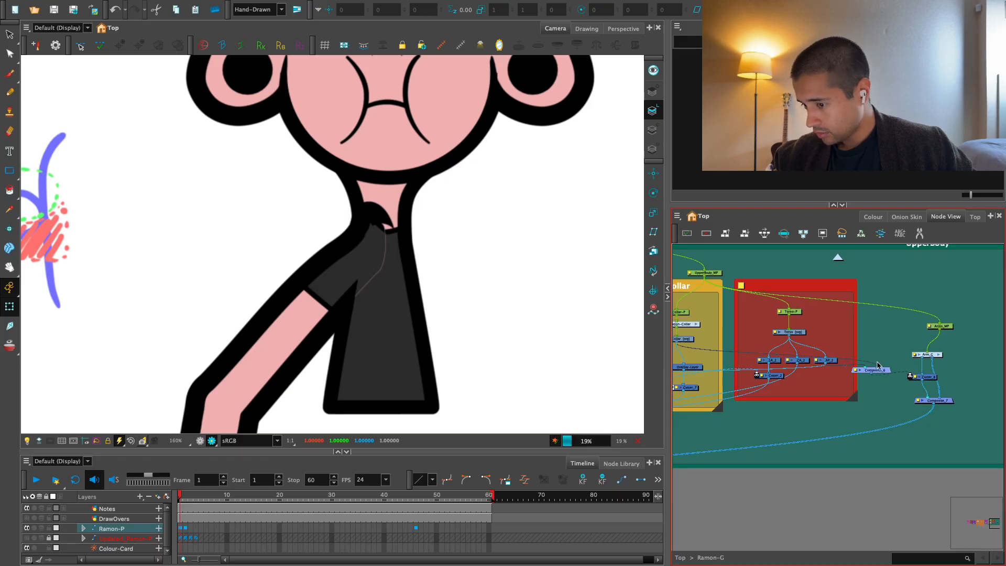
pyautogui.hotkey('ctrl', 'z')
pyautogui.hotkey('ctrl', 'z')
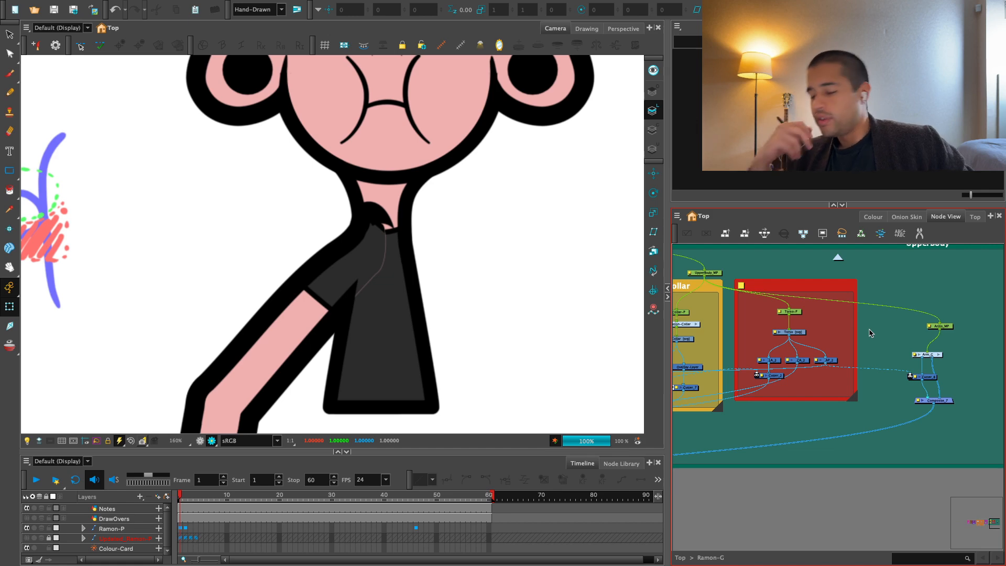
# Switch the Camera view from Render View back to OpenGL View and show the reference sketch layer again.
pyautogui.press('2')
pyautogui.press('2')
pyautogui.press('2')
pyautogui.press('1')
pyautogui.press('1')
pyautogui.press('1')
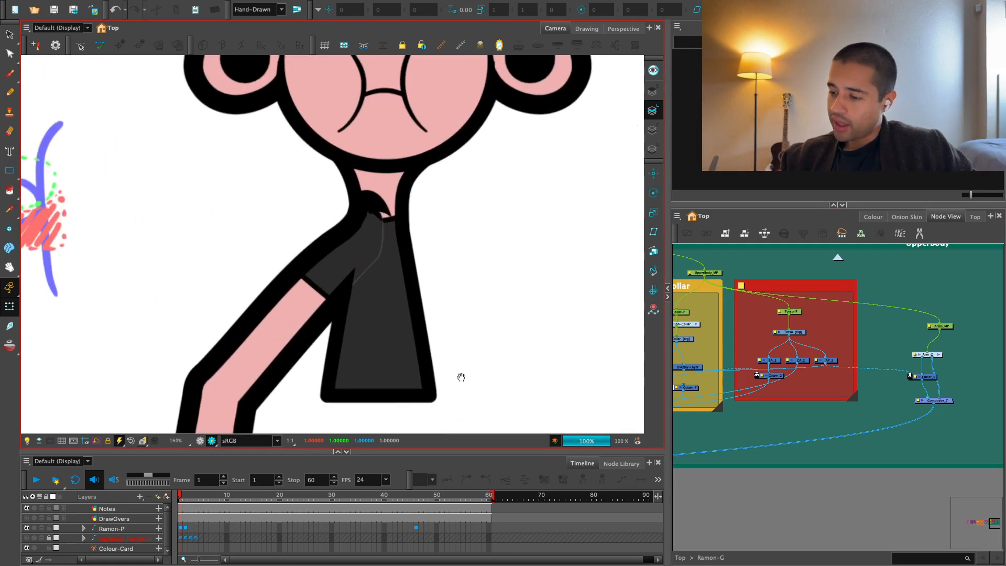
pyautogui.press('1')
pyautogui.moveTo(457, 397); pyautogui.dragTo(481, 347)
pyautogui.click(200, 441)
pyautogui.press('1')
pyautogui.moveTo(363, 368); pyautogui.dragTo(401, 285)
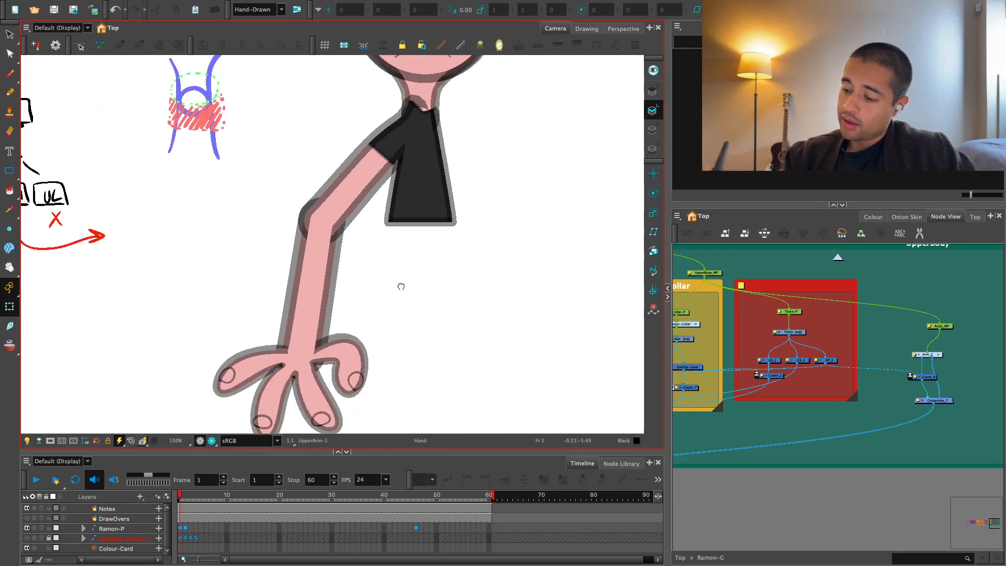
pyautogui.click(27, 538)
pyautogui.press('2')
# Show the forearm's deformer controls and reshape its outer edge to follow the sketched curve.
pyautogui.click(325, 282)
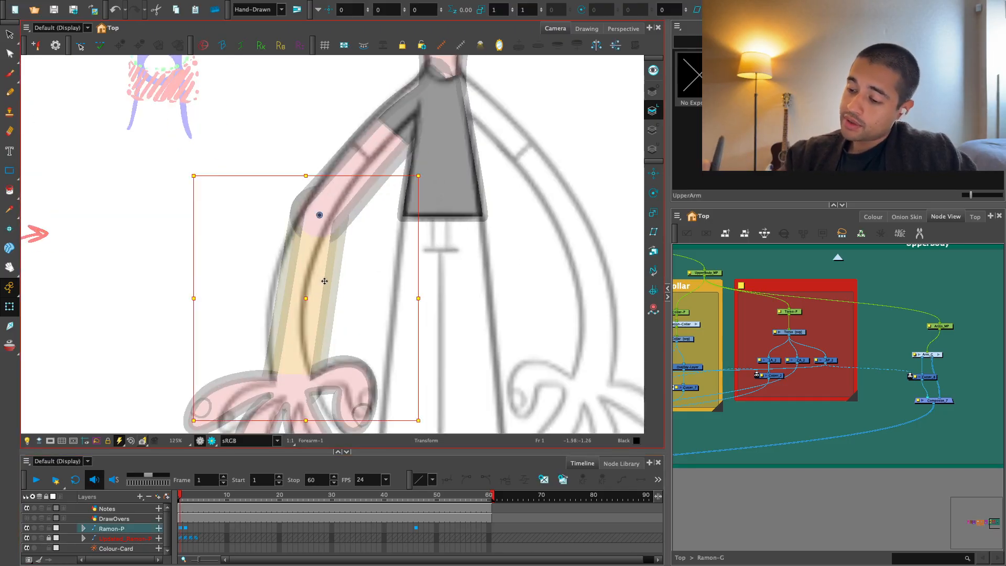
pyautogui.press('F11')
pyautogui.press('2')
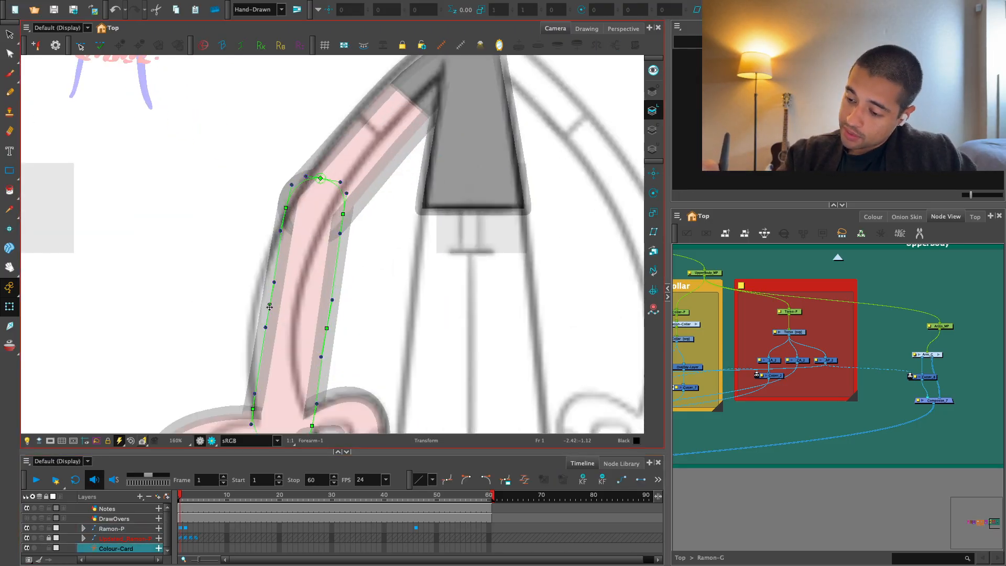
pyautogui.moveTo(269, 307); pyautogui.dragTo(256, 301)
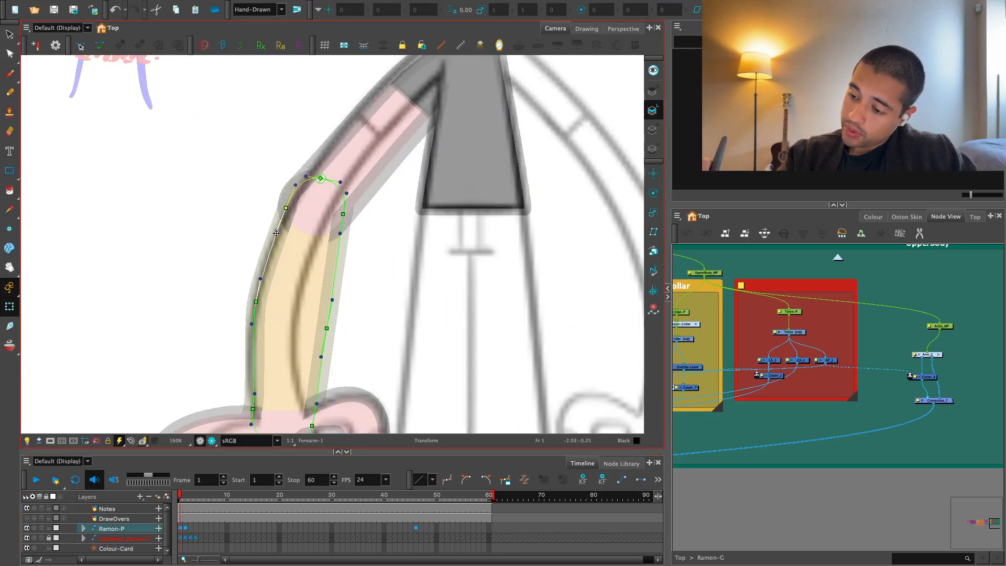
# Move the forearm deformer's inner mid-point inward and adjust the outer wrist handle to match the sketched bend.
pyautogui.moveTo(332, 302); pyautogui.dragTo(309, 279)
pyautogui.press('space')
pyautogui.hotkey('ctrl', 'z')
pyautogui.moveTo(321, 329); pyautogui.dragTo(321, 285)
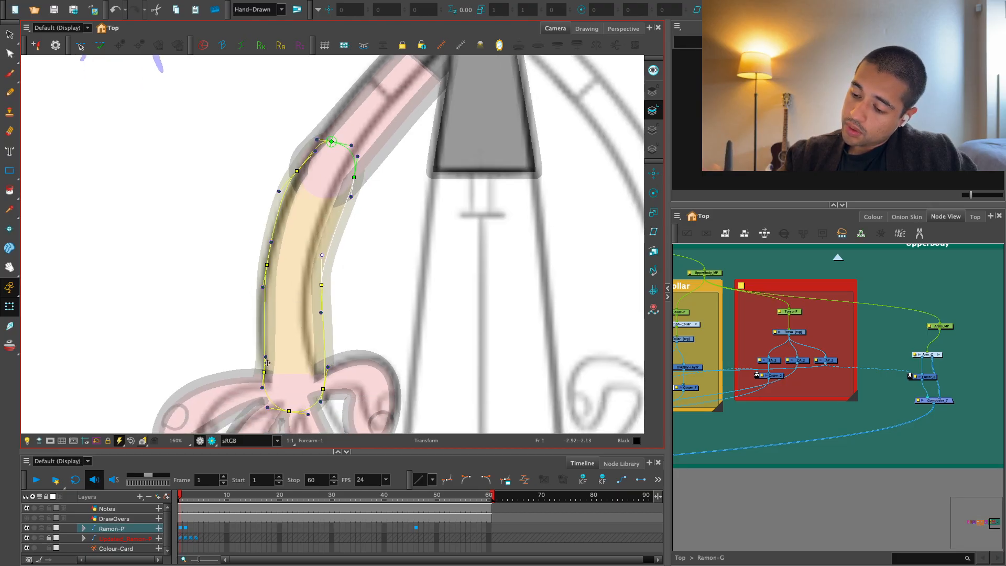
pyautogui.moveTo(266, 358); pyautogui.dragTo(258, 354)
pyautogui.moveTo(294, 501); pyautogui.dragTo(132, 514)
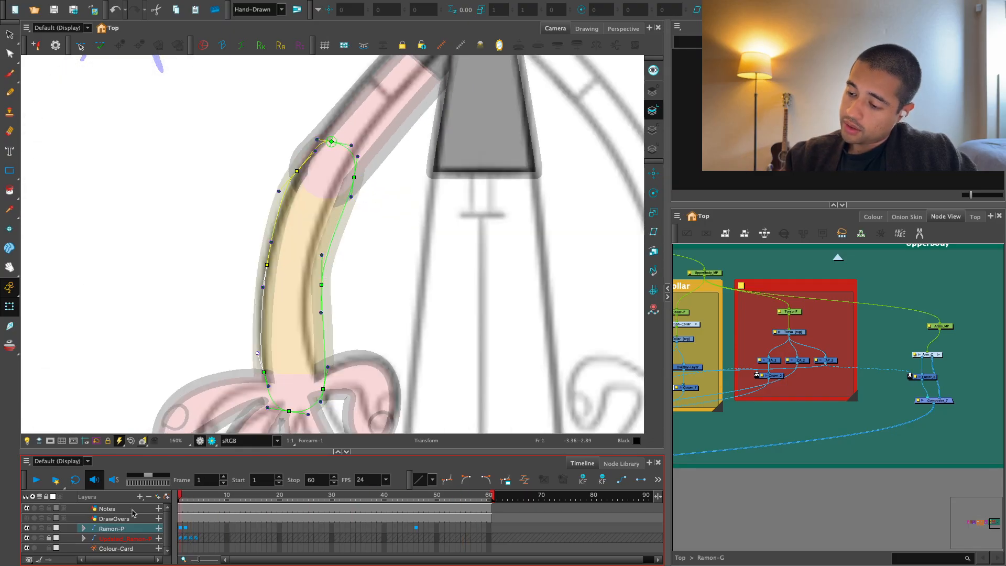
# Show the upper arm's deformer controls and adjust the outer-edge handle above the elbow to follow the sketch.
pyautogui.press('space')
pyautogui.moveTo(397, 200); pyautogui.dragTo(403, 322)
pyautogui.press('2')
pyautogui.click(357, 257)
pyautogui.hotkey('shift', 'F11')
pyautogui.moveTo(311, 276); pyautogui.dragTo(326, 262)
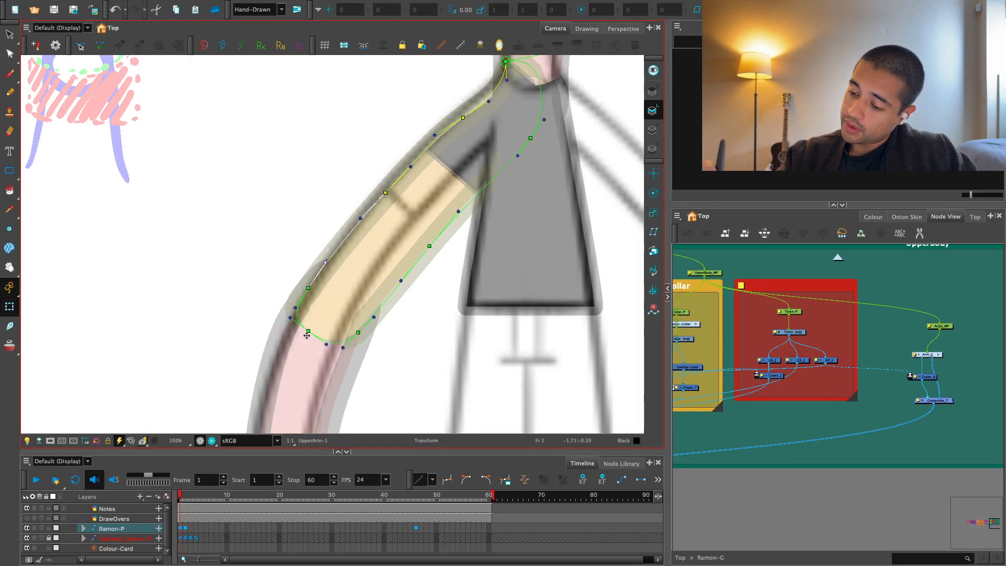
pyautogui.moveTo(387, 194); pyautogui.dragTo(337, 273)
# Reshape the inner edge of the upper arm deformer from the armpit to the elbow along the sketched line.
pyautogui.press('space')
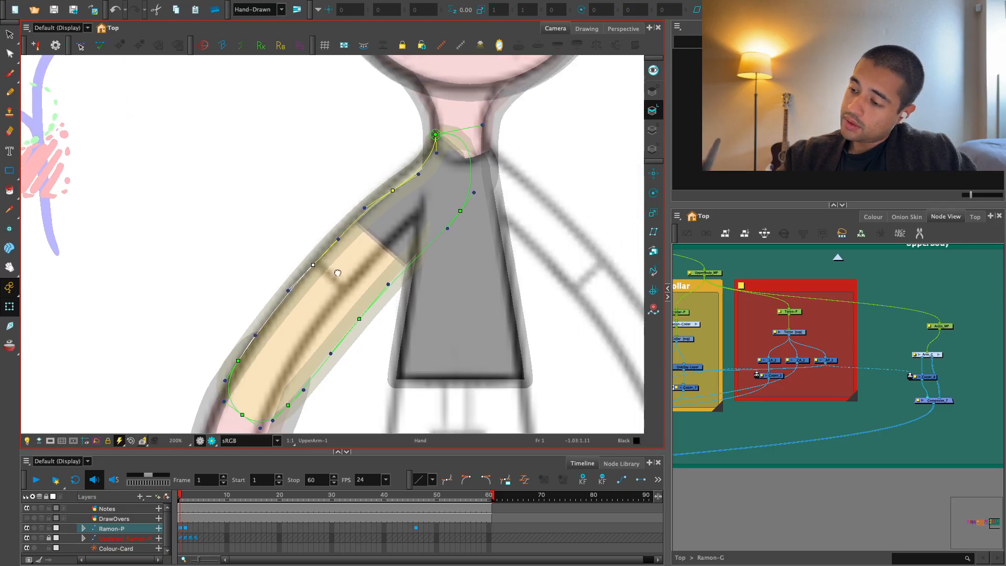
pyautogui.press('space')
pyautogui.moveTo(359, 318)
pyautogui.mouseDown()
pyautogui.moveTo(348, 309)
pyautogui.moveTo(359, 312)
pyautogui.mouseUp()
pyautogui.moveTo(442, 214); pyautogui.dragTo(427, 209)
pyautogui.moveTo(449, 189); pyautogui.dragTo(438, 120)
pyautogui.click(332, 251)
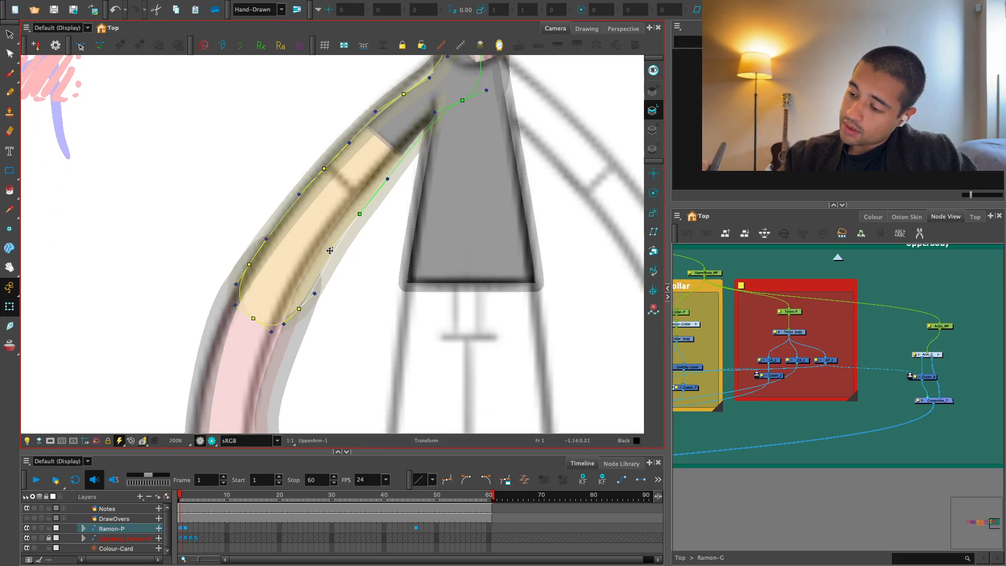
pyautogui.moveTo(360, 215); pyautogui.dragTo(358, 215)
pyautogui.moveTo(326, 290); pyautogui.dragTo(333, 273)
pyautogui.moveTo(321, 276); pyautogui.dragTo(339, 249)
# Select the forearm, move its inner wrist deformer point outward, and smooth the inner curve below the elbow.
pyautogui.press('1')
pyautogui.click(309, 293)
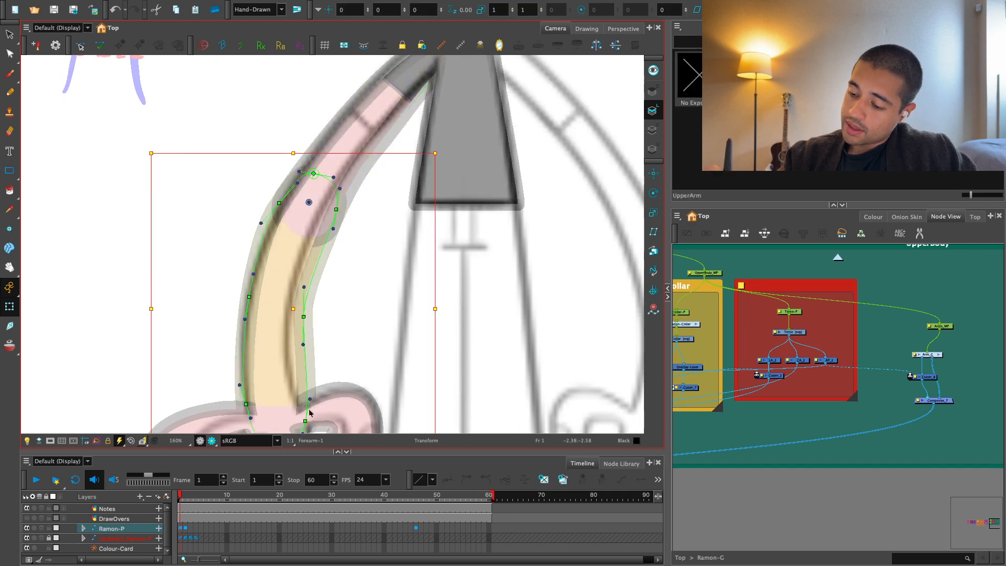
pyautogui.moveTo(306, 421); pyautogui.dragTo(311, 398)
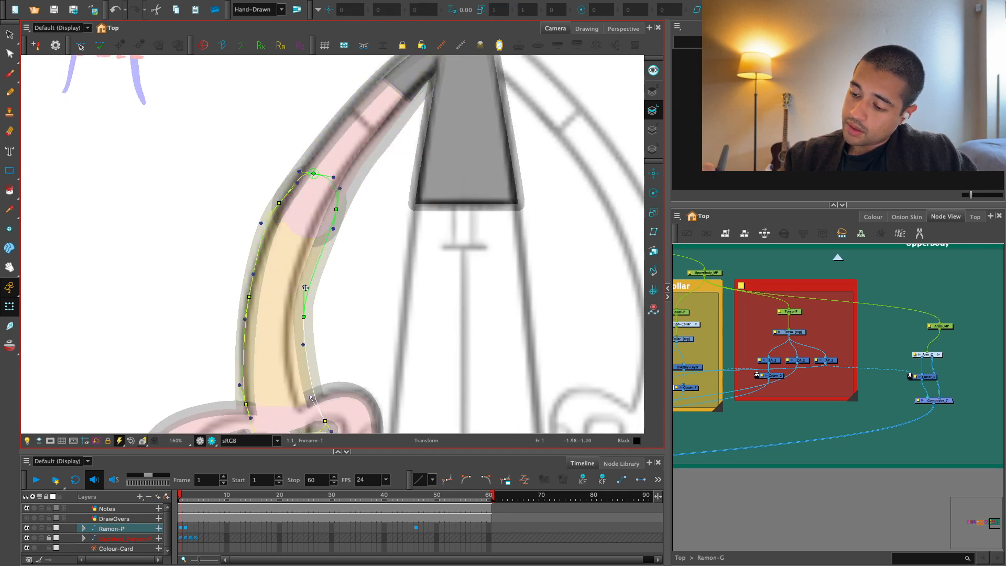
pyautogui.moveTo(305, 288); pyautogui.dragTo(310, 286)
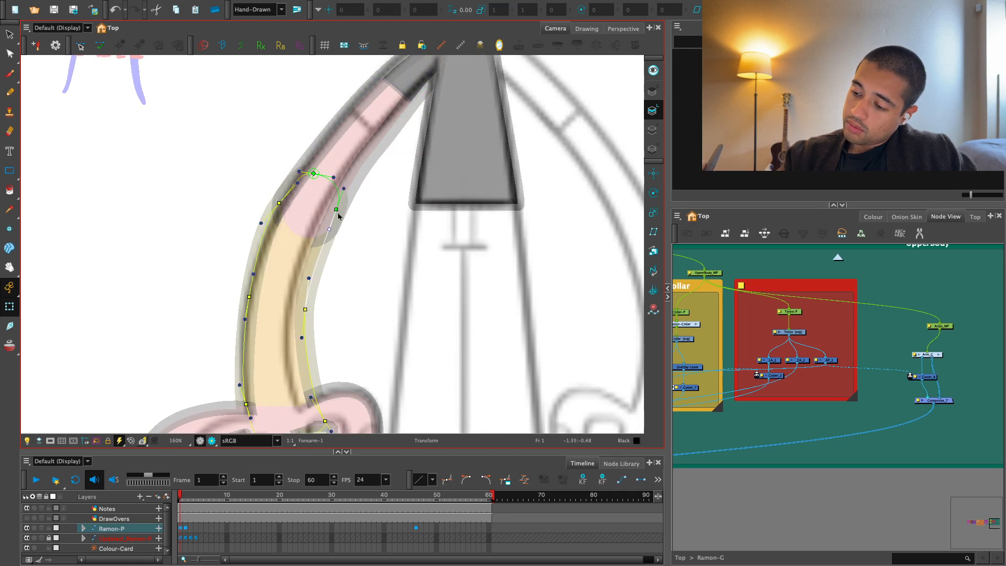
pyautogui.moveTo(341, 208); pyautogui.dragTo(359, 185)
# Fine-tune the forearm deformer's outer points at the mid-forearm and wrist to smooth the outer curve.
pyautogui.moveTo(265, 382); pyautogui.dragTo(265, 389)
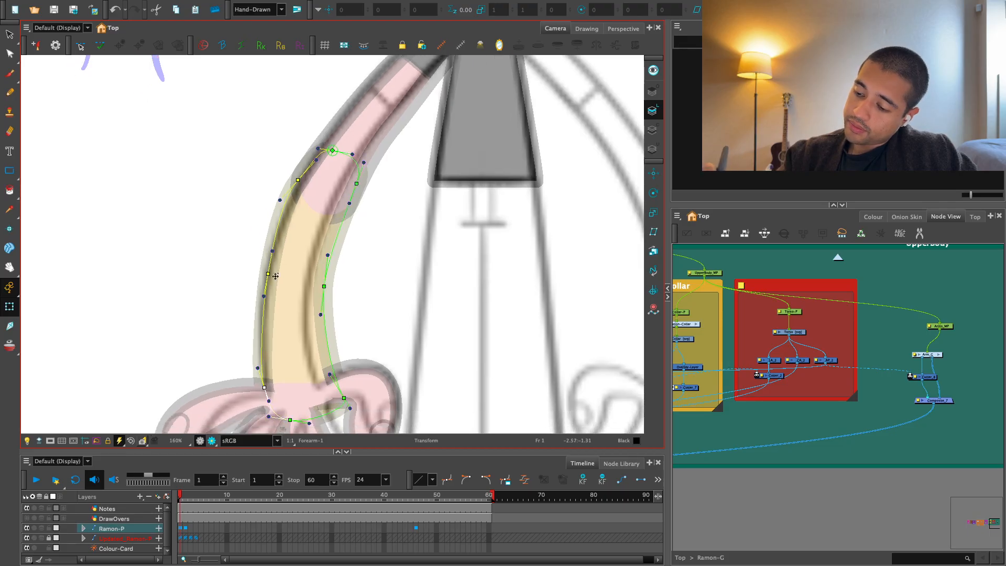
pyautogui.moveTo(269, 275); pyautogui.dragTo(287, 259)
pyautogui.moveTo(262, 350); pyautogui.dragTo(261, 341)
pyautogui.press('2')
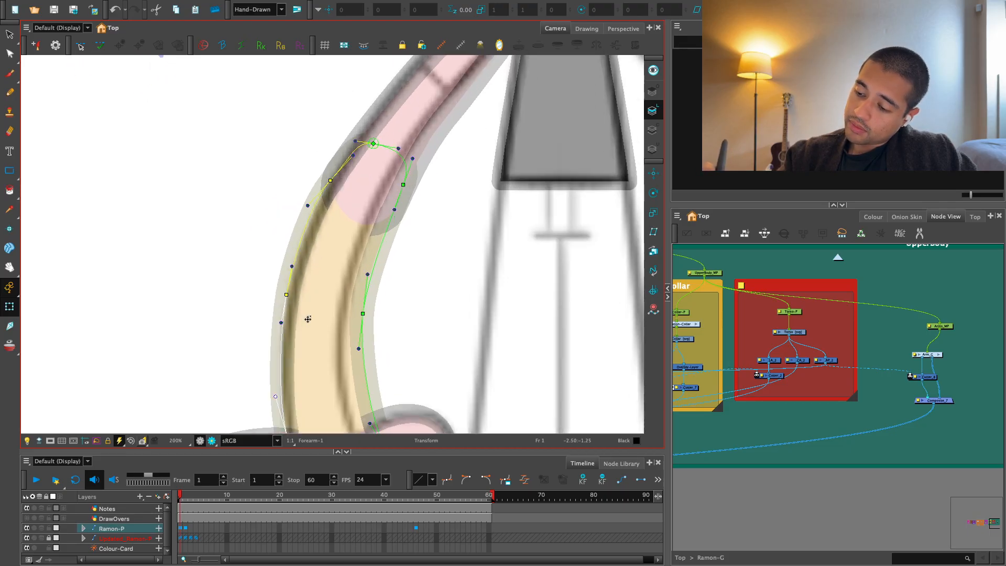
pyautogui.moveTo(288, 294); pyautogui.dragTo(284, 294)
pyautogui.press('2')
pyautogui.moveTo(305, 258)
pyautogui.mouseDown()
pyautogui.moveTo(291, 326)
pyautogui.moveTo(291, 267)
pyautogui.moveTo(324, 256)
pyautogui.mouseUp()
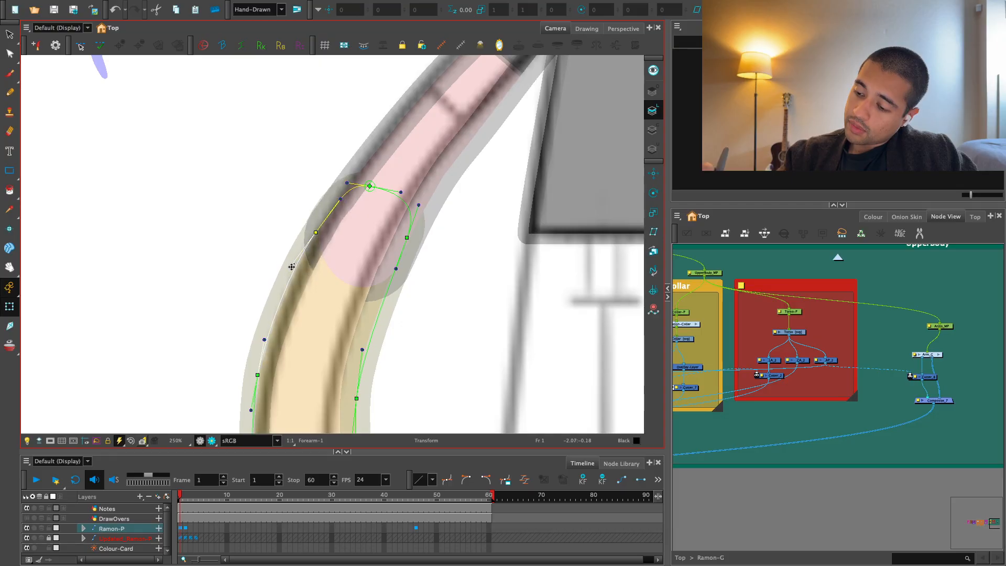
# Push the forearm deformer's outer wrist point and handle slightly outward, and clear the selection.
pyautogui.press('1')
pyautogui.press('1')
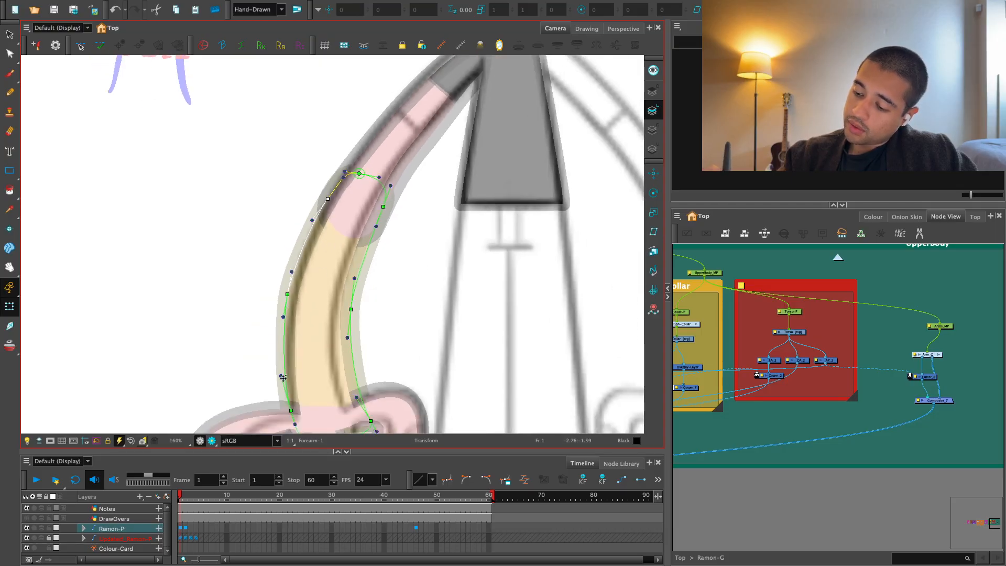
pyautogui.moveTo(278, 370); pyautogui.dragTo(275, 372)
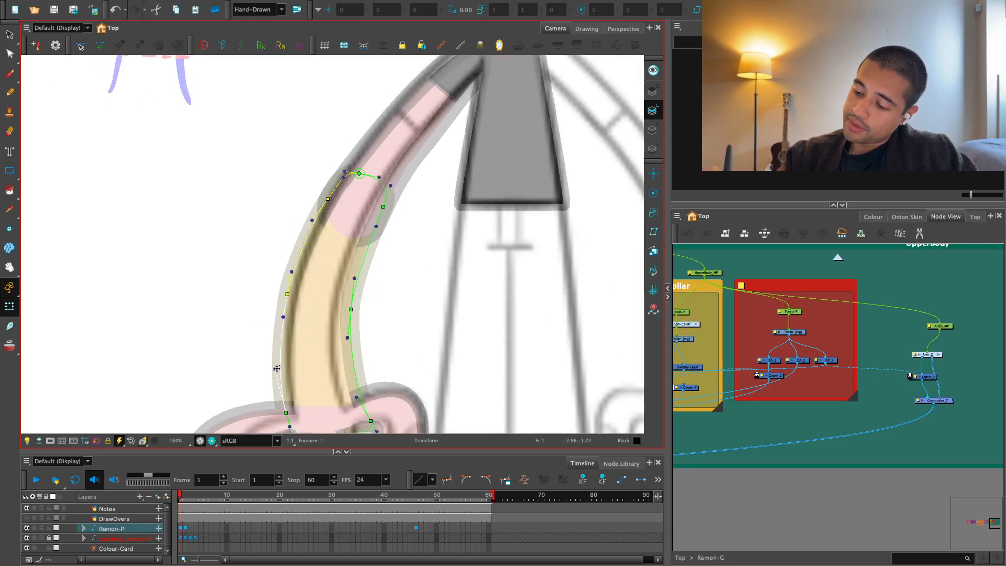
pyautogui.click(775, 254)
pyautogui.press('1')
pyautogui.press('1')
pyautogui.press('1')
pyautogui.press('1')
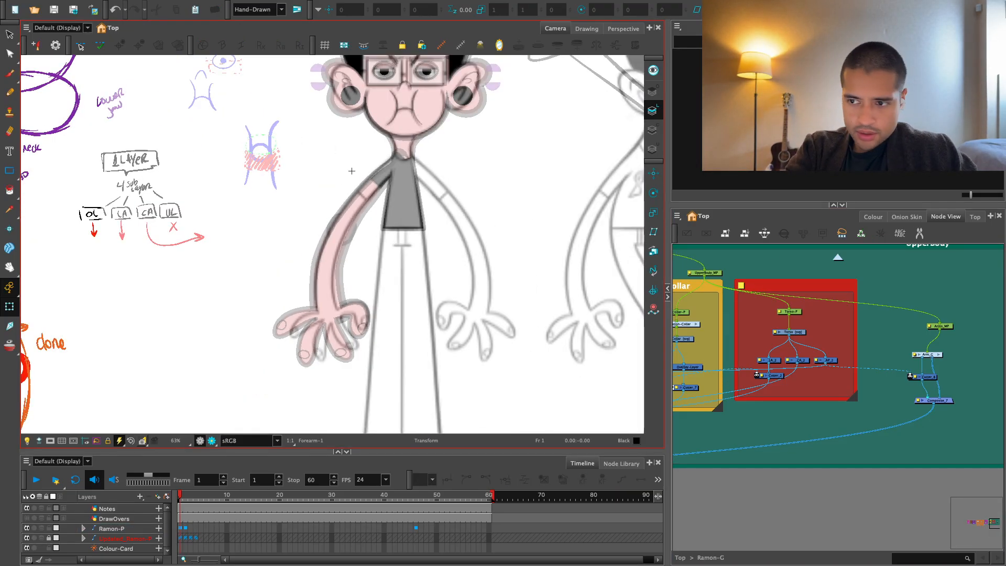
# Switch to the RamonPoses.jpg reference image, study how the arms are posed, and return to Harmony.
pyautogui.moveTo(232, 3)
pyautogui.click(28, 20)
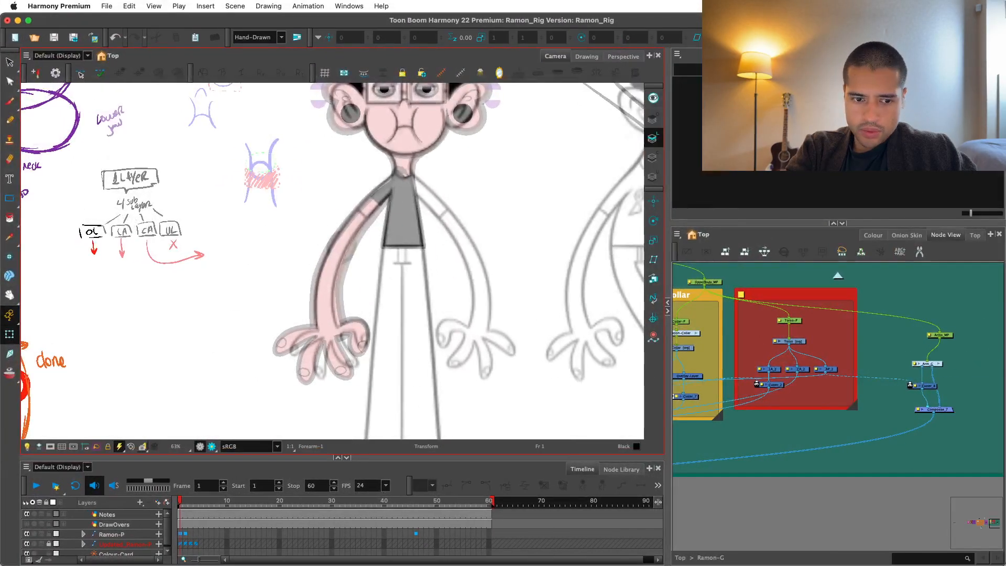
pyautogui.moveTo(0, 134); pyautogui.dragTo(148, 20)
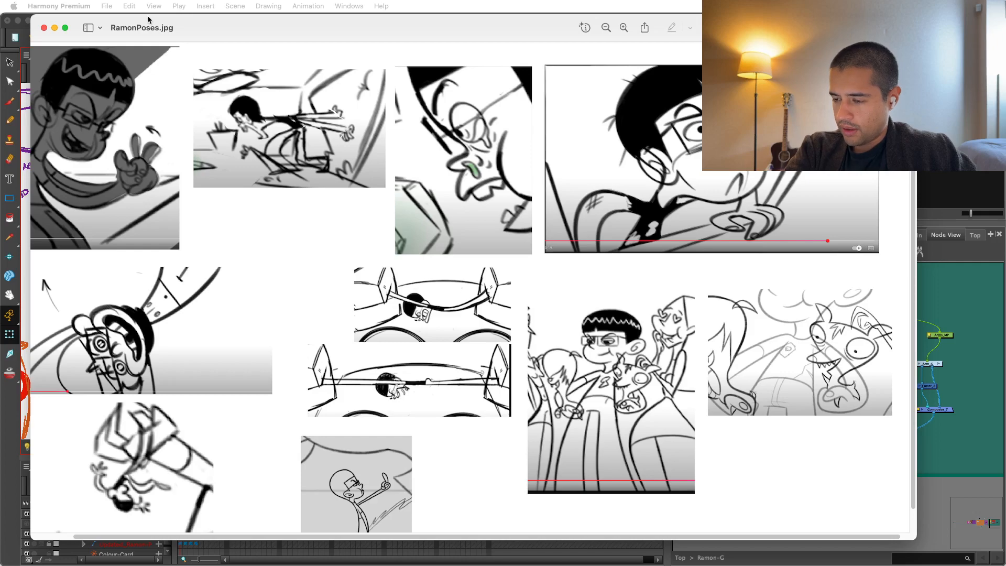
pyautogui.moveTo(148, 20); pyautogui.dragTo(0, 48)
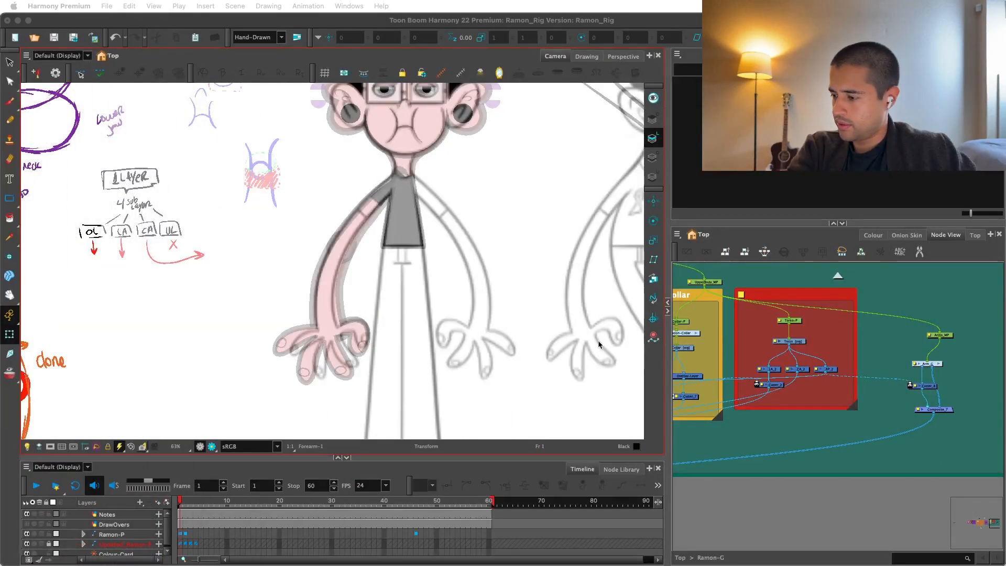
# Compare the arm with the sketch, hide the reference sketch layer, and inspect the elbow and shoulder outline in Render View.
pyautogui.press('2')
pyautogui.press('2')
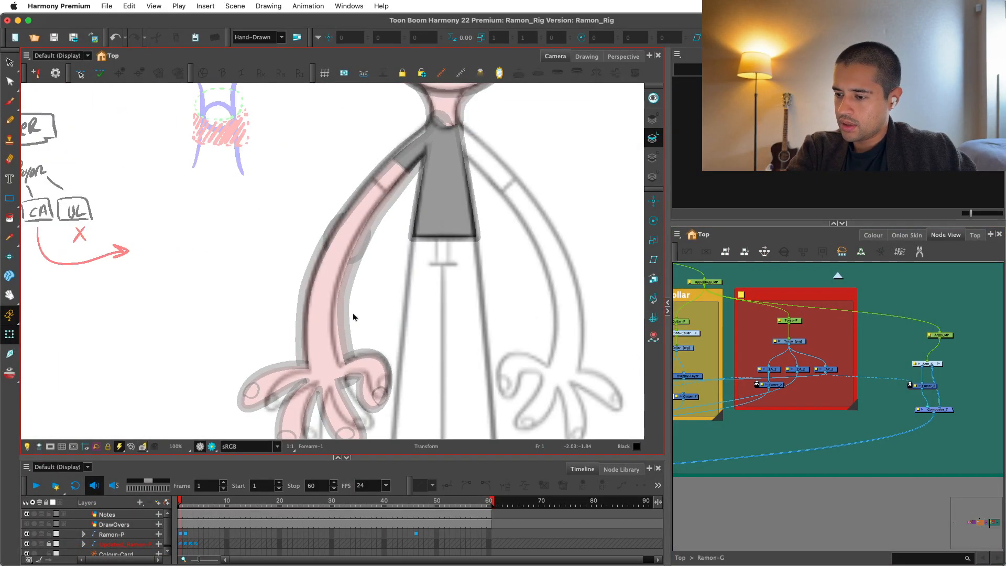
pyautogui.press('2')
pyautogui.moveTo(454, 215); pyautogui.dragTo(421, 330)
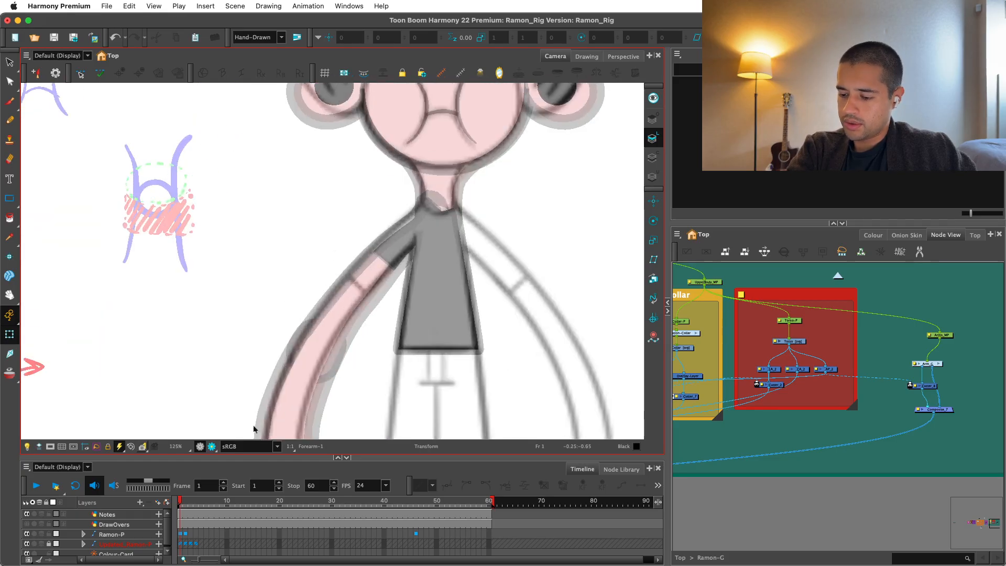
pyautogui.press('1')
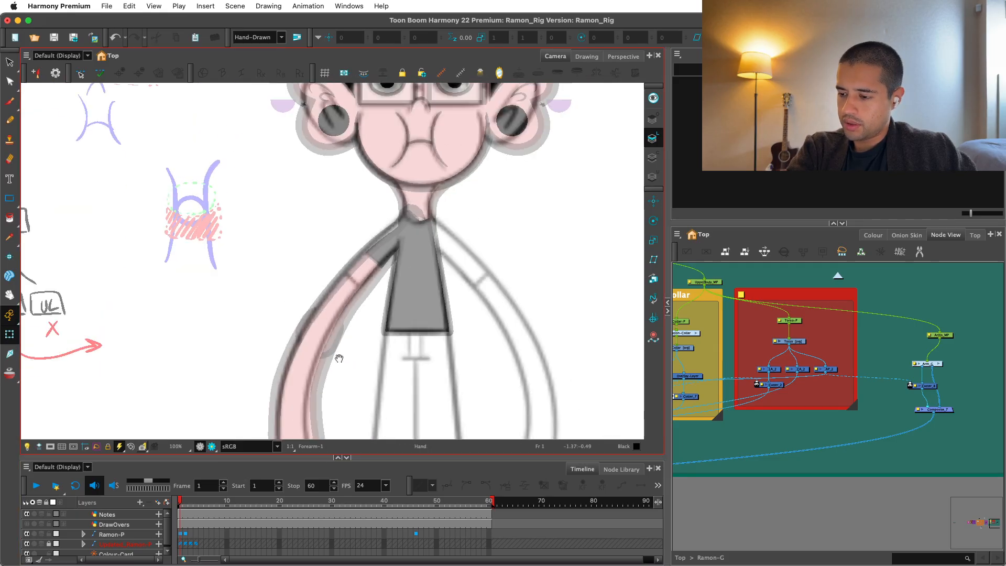
pyautogui.press('1')
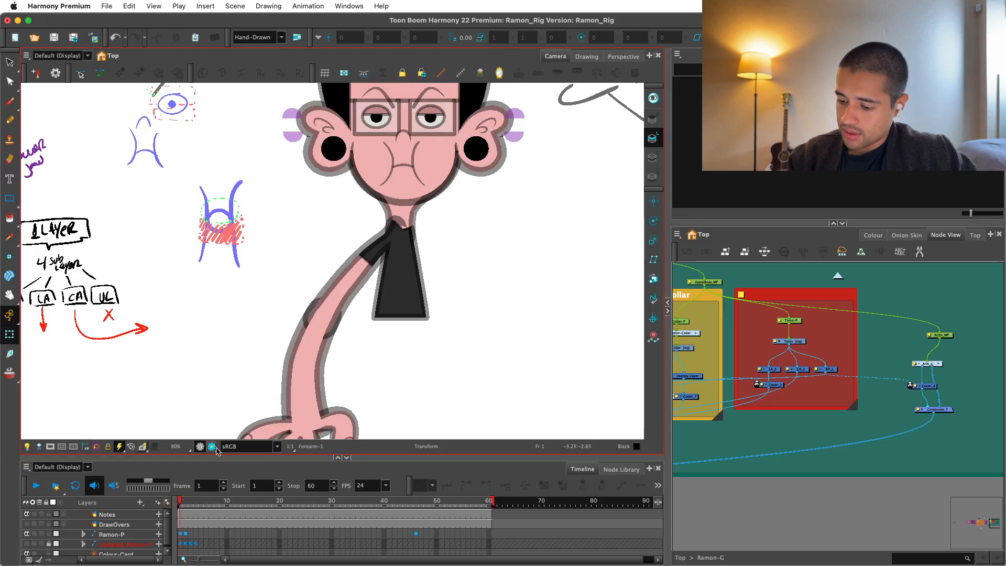
pyautogui.click(214, 448)
pyautogui.press('1')
pyautogui.press('1')
pyautogui.press('1')
pyautogui.press('2')
pyautogui.press('2')
pyautogui.moveTo(538, 367); pyautogui.dragTo(542, 344)
pyautogui.press('2')
pyautogui.press('2')
pyautogui.press('2')
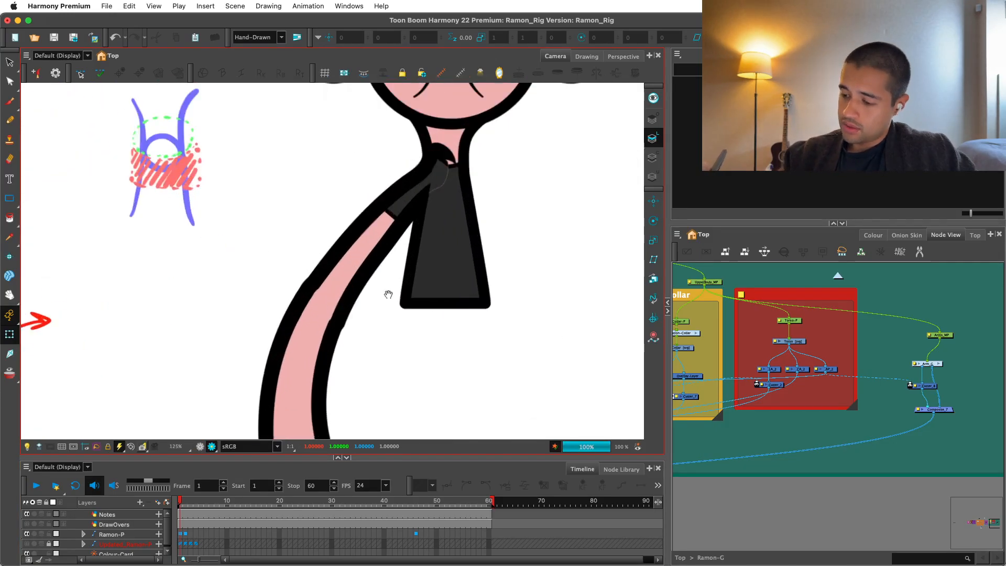
# Select the upper arm in Render View and adjust the deformer point at the inner elbow.
pyautogui.click(378, 281)
pyautogui.press('2')
pyautogui.press('2')
pyautogui.press('2')
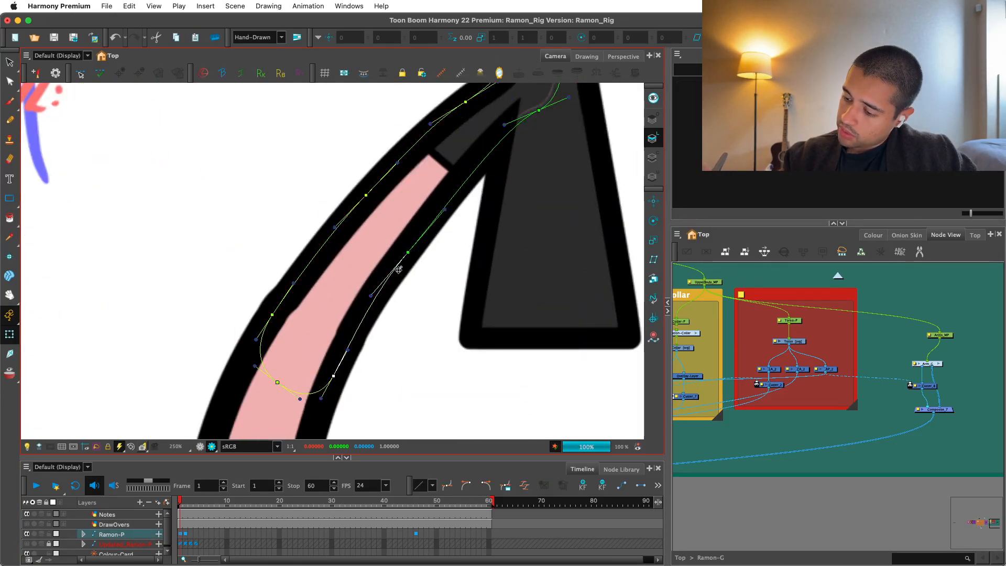
pyautogui.click(367, 194)
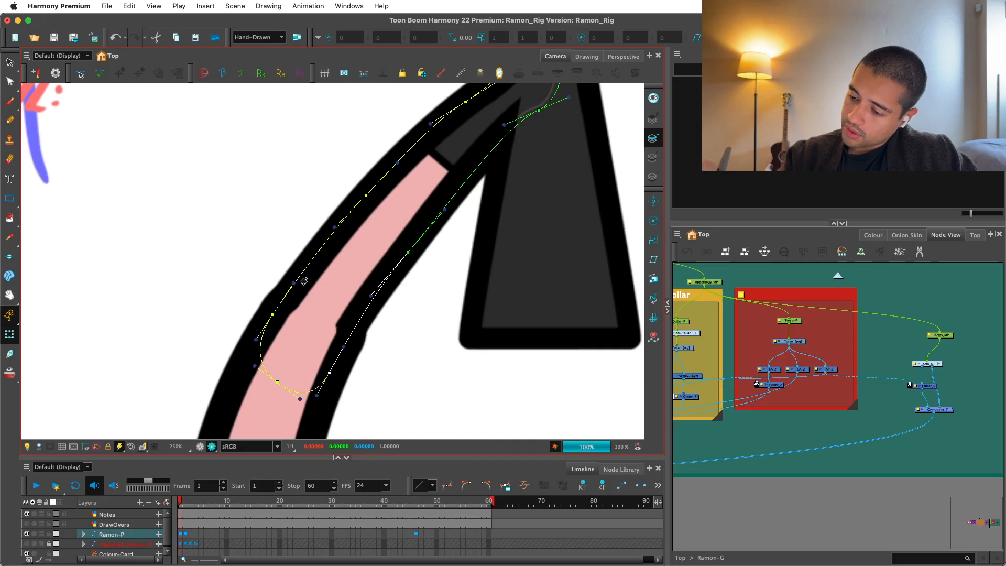
# Adjust the upper arm deformer's outer elbow point and handle to smooth the bump in the arm's outline.
pyautogui.moveTo(293, 284); pyautogui.dragTo(288, 281)
pyautogui.moveTo(272, 314); pyautogui.dragTo(270, 318)
pyautogui.press('1')
pyautogui.moveTo(393, 222); pyautogui.dragTo(370, 306)
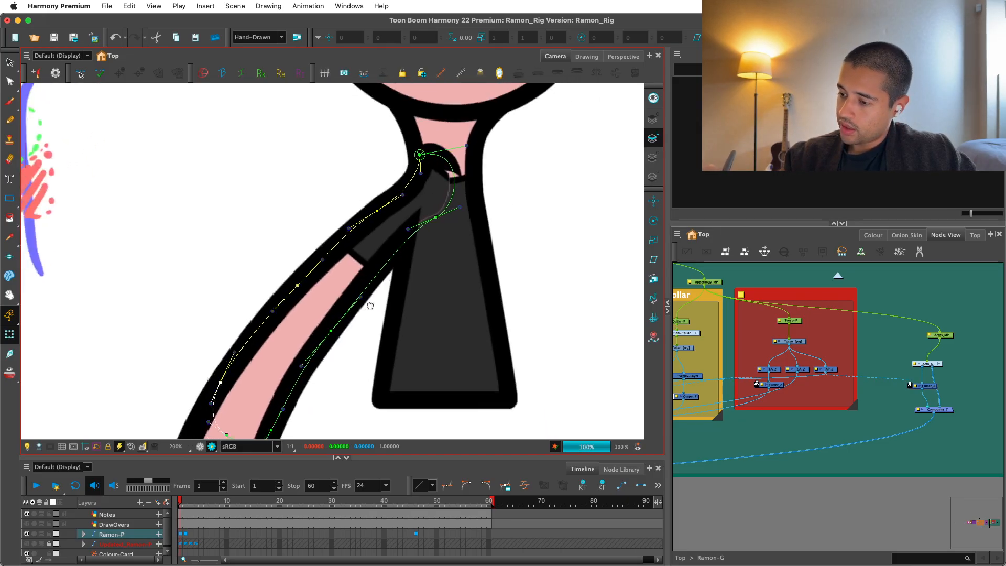
pyautogui.press('1')
pyautogui.click(345, 340)
pyautogui.press('1')
pyautogui.press('1')
pyautogui.press('1')
pyautogui.press('1')
pyautogui.press('1')
pyautogui.press('1')
pyautogui.press('1')
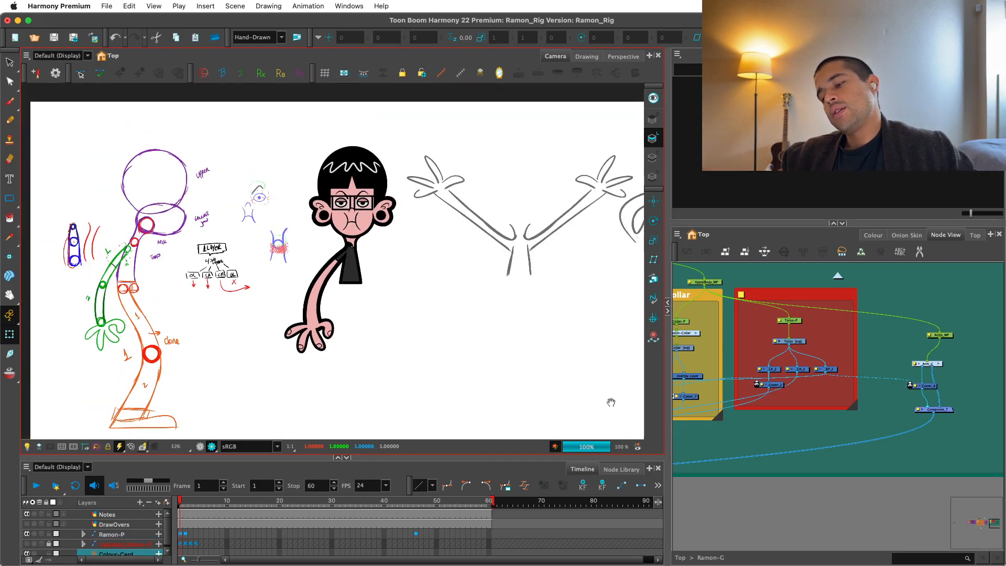
# Return to OpenGL View, select the forearm, and reposition the deformer point and handle at the inner wrist.
pyautogui.press('2')
pyautogui.press('2')
pyautogui.press('2')
pyautogui.press('2')
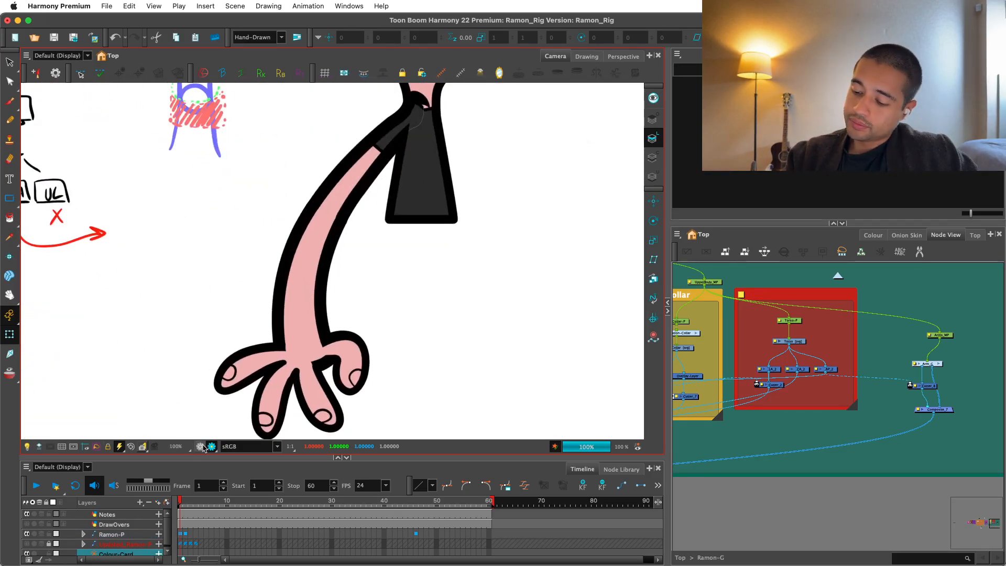
pyautogui.press('2')
pyautogui.press('2')
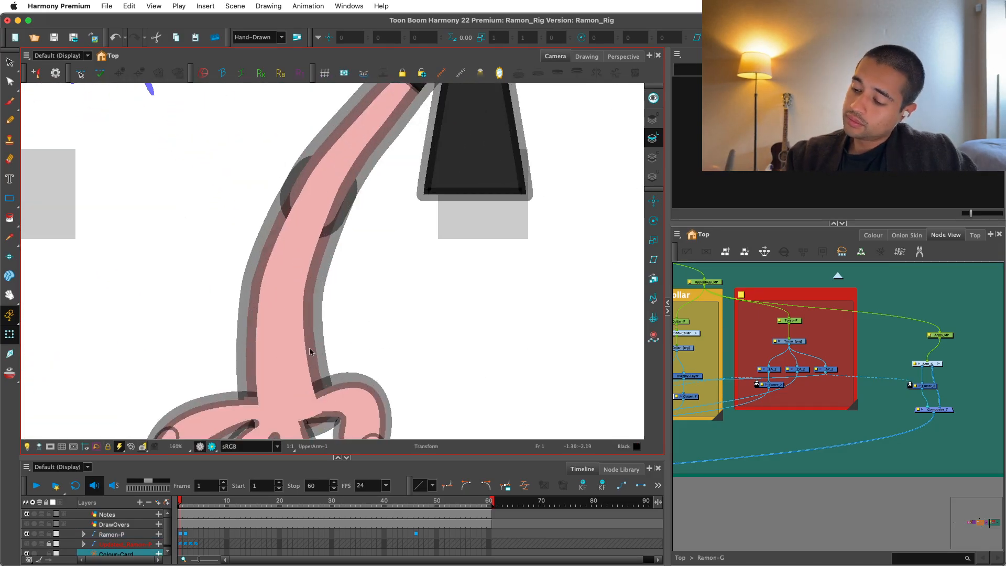
pyautogui.click(329, 405)
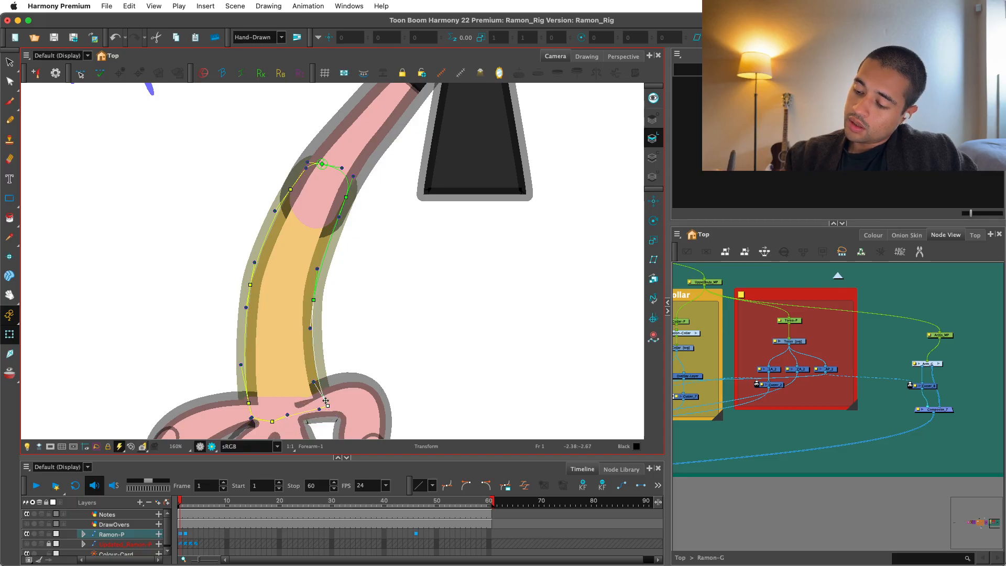
pyautogui.moveTo(326, 402); pyautogui.dragTo(329, 405)
# Undo and redo the wrist edit to compare the shapes, and check the whole figure in Render View.
pyautogui.press('super+z')
pyautogui.press('super+z')
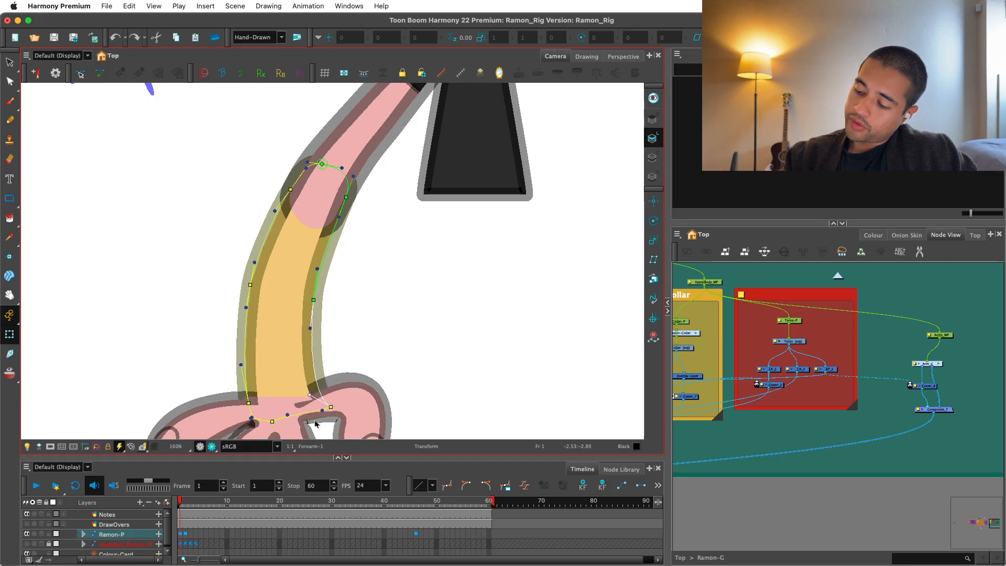
pyautogui.press('super+shift+z')
pyautogui.press('super+shift+z')
pyautogui.click(335, 374)
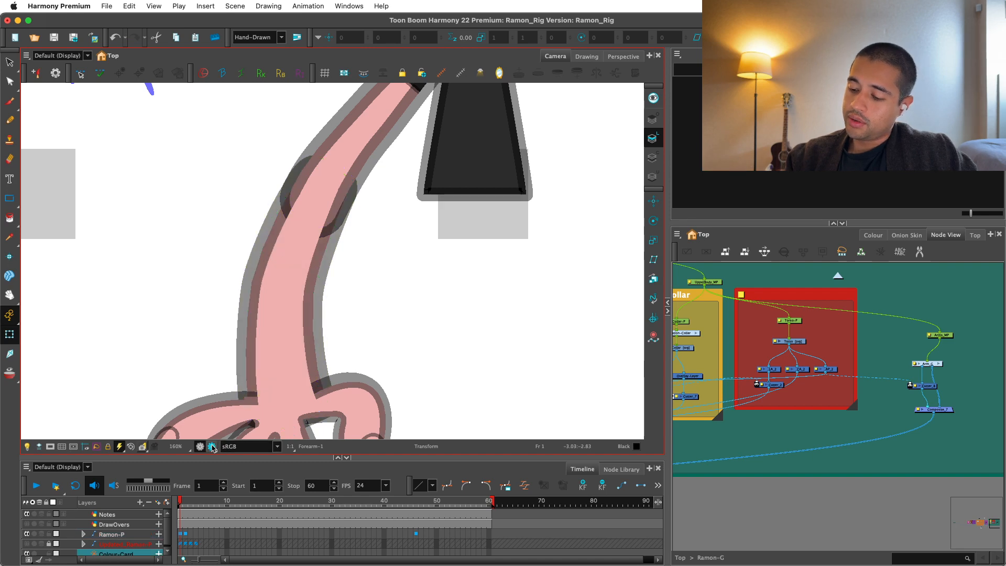
pyautogui.scroll(-5, 472, 353)
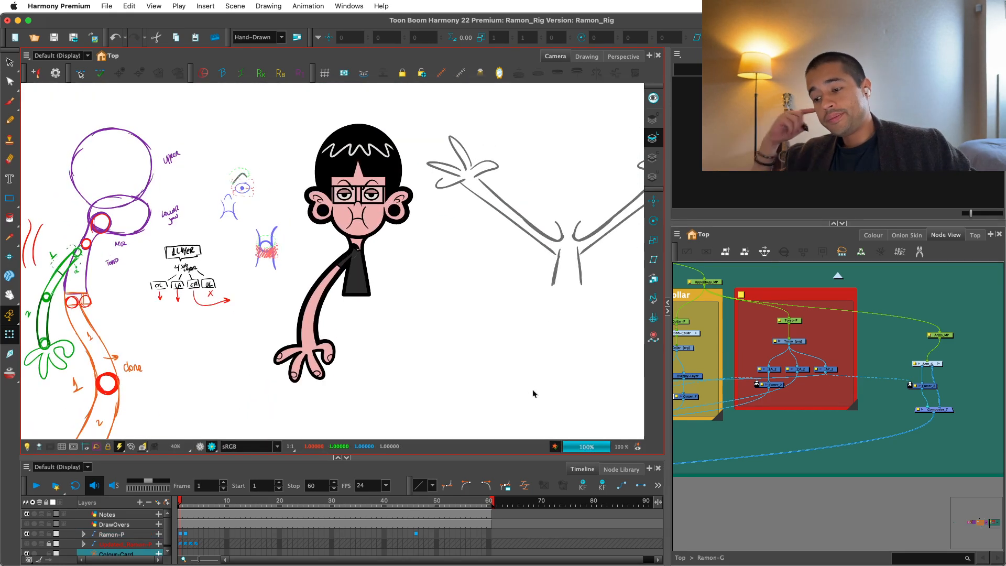
# Leave Render View at the shoulder and add a vector drawing layer named Shoulder.
pyautogui.scroll(5, 534, 393)
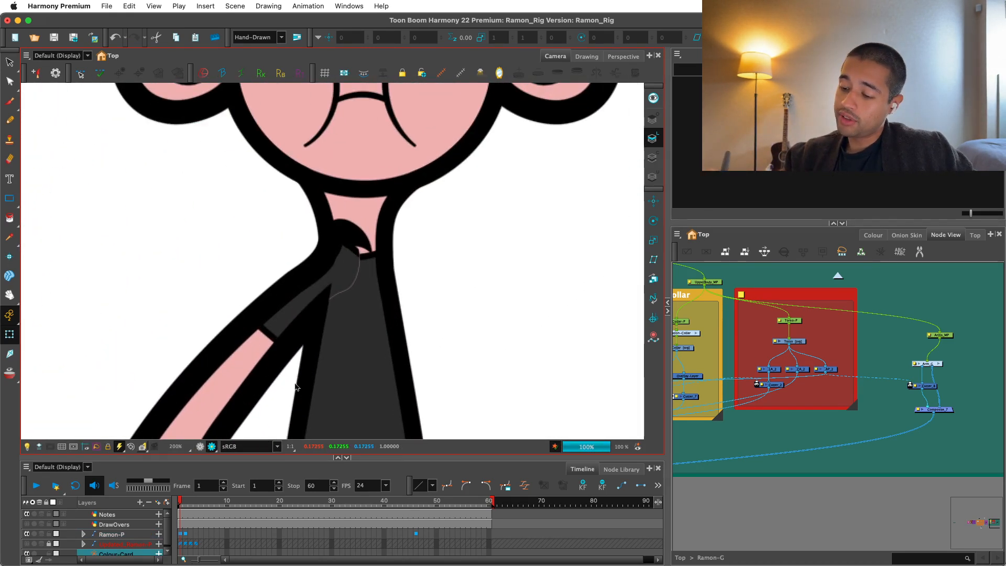
pyautogui.click(201, 447)
pyautogui.scroll(1, 388, 279)
pyautogui.scroll(-1, 390, 286)
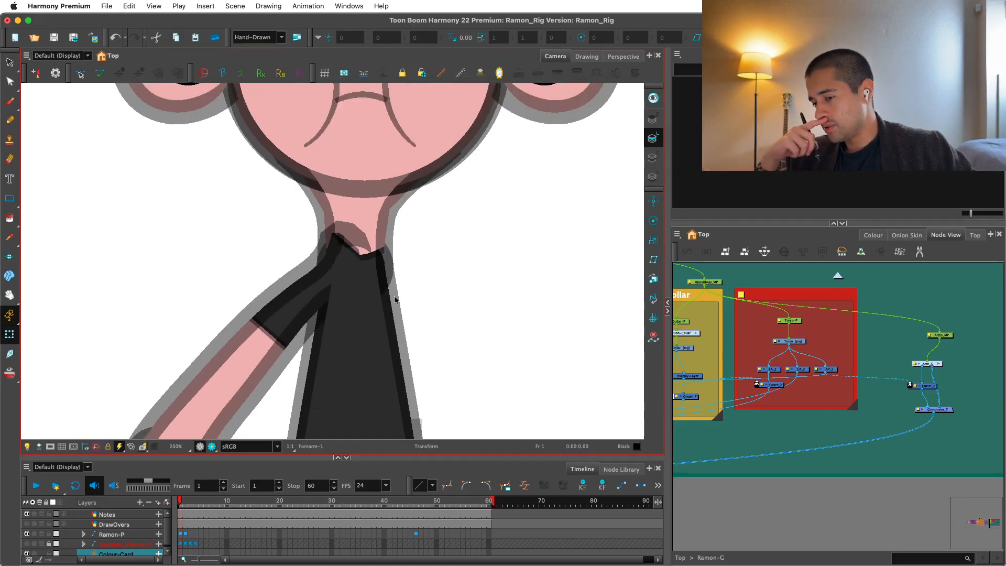
pyautogui.scroll(1, 395, 300)
pyautogui.moveTo(885, 387); pyautogui.dragTo(752, 407)
pyautogui.scroll(2, 752, 406)
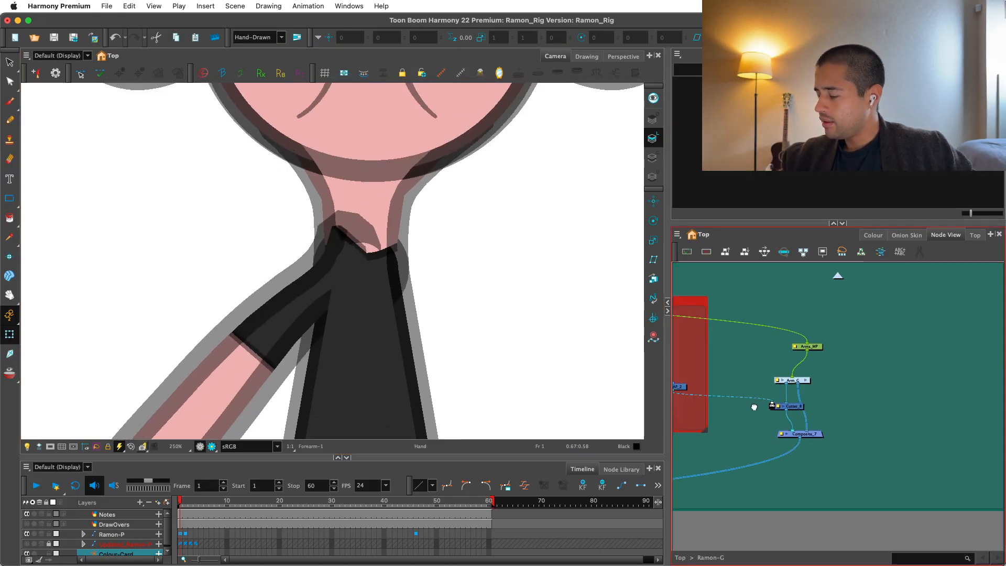
pyautogui.press('super+r')
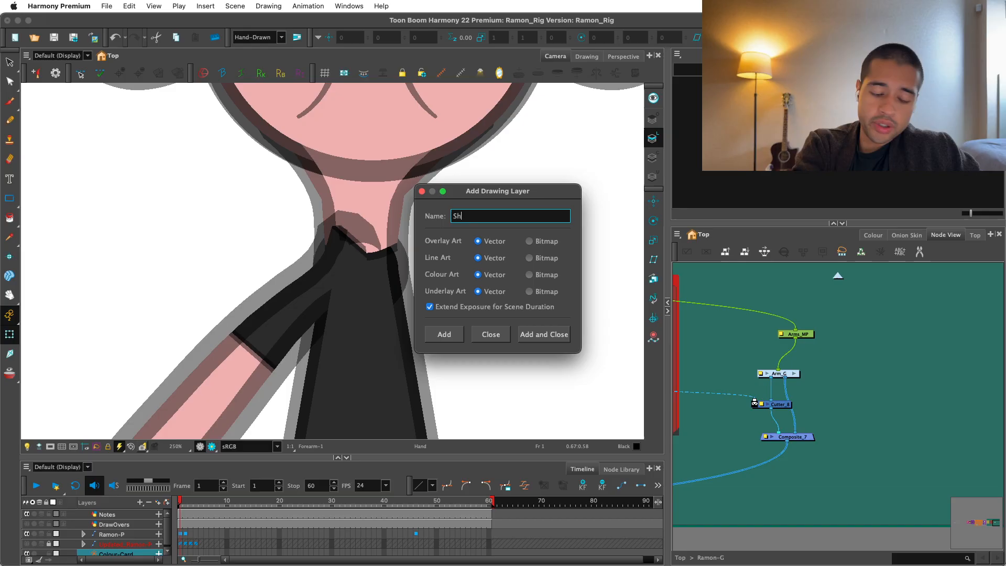
pyautogui.write('Should')
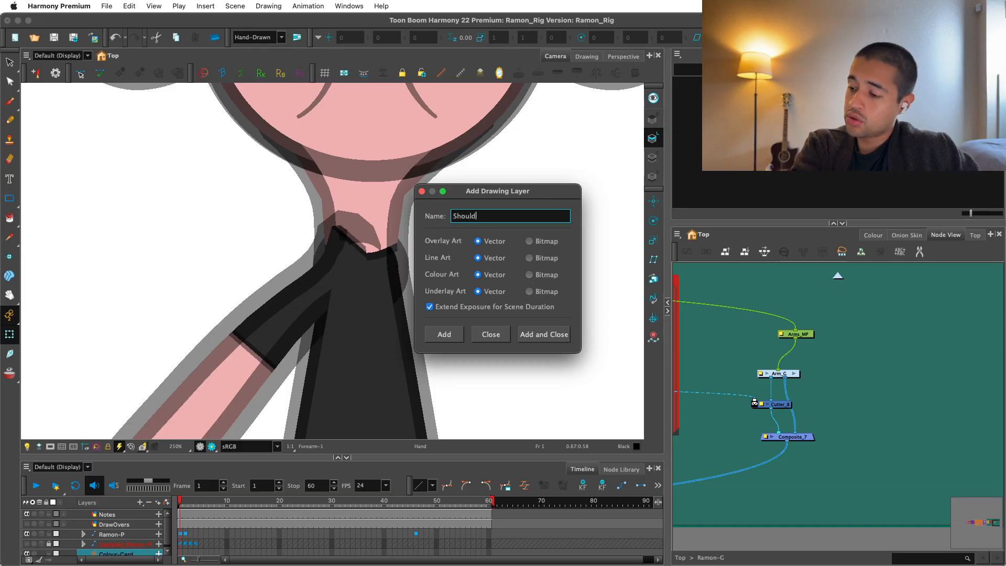
pyautogui.write('er')
pyautogui.press('Return')
pyautogui.click(502, 337)
# Add a composite below the arm's composite, connect the arm composite and the Shoulder drawing into it, and arrange the nodes.
pyautogui.moveTo(829, 456); pyautogui.dragTo(849, 426)
pyautogui.scroll(-1, 849, 425)
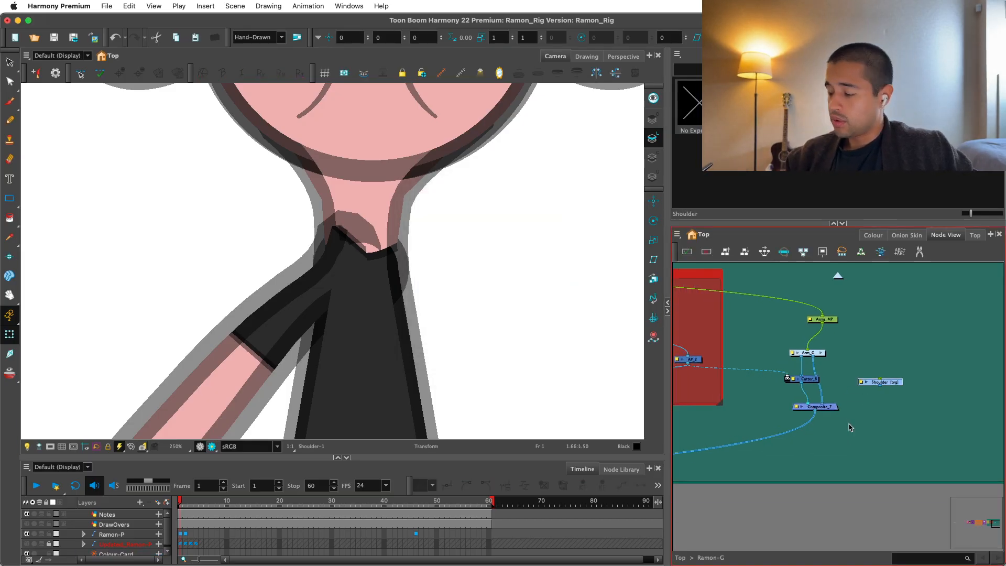
pyautogui.click(875, 440)
pyautogui.press('super+j')
pyautogui.click(813, 433)
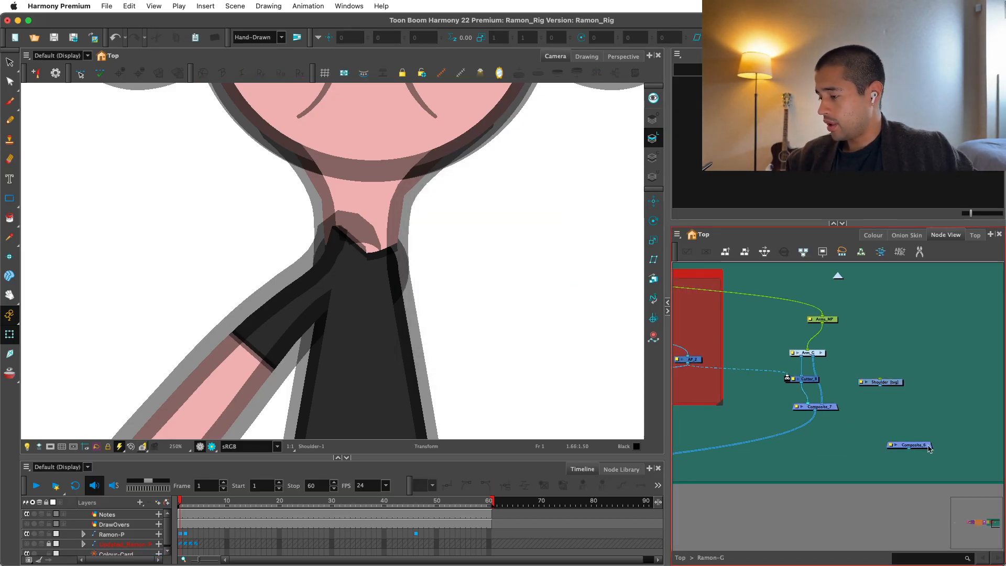
pyautogui.moveTo(929, 449); pyautogui.dragTo(803, 430)
pyautogui.moveTo(898, 386); pyautogui.dragTo(904, 378)
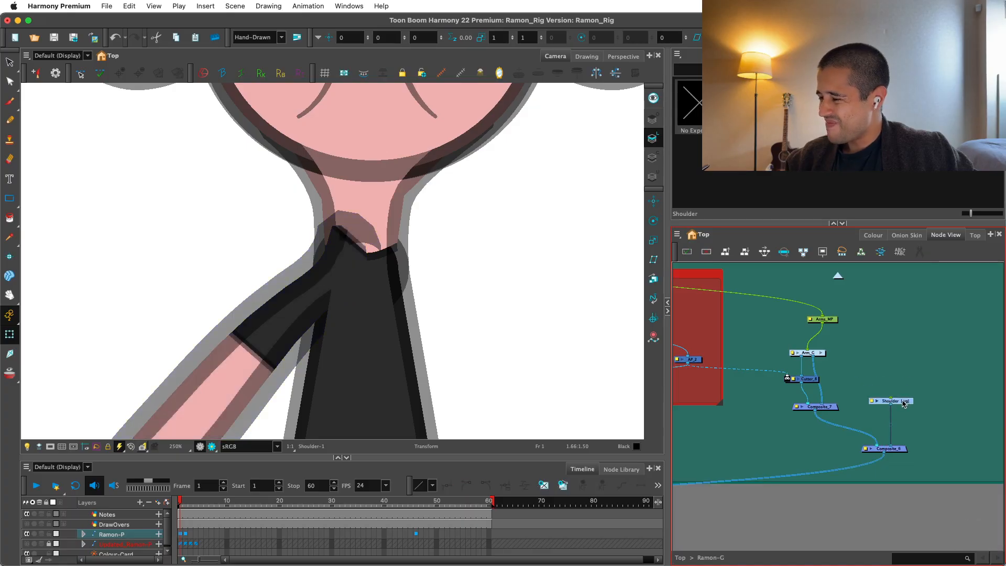
# Choose the Ellipse tool and turn on the light table for drawing on the Shoulder layer.
pyautogui.click(9, 218)
pyautogui.click(9, 203)
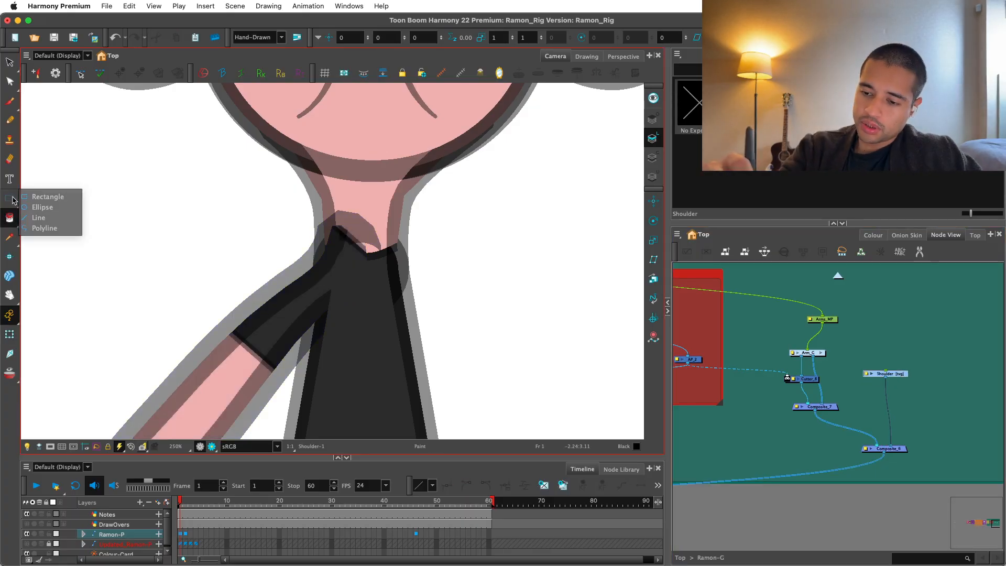
pyautogui.click(10, 201)
pyautogui.click(44, 207)
pyautogui.click(39, 447)
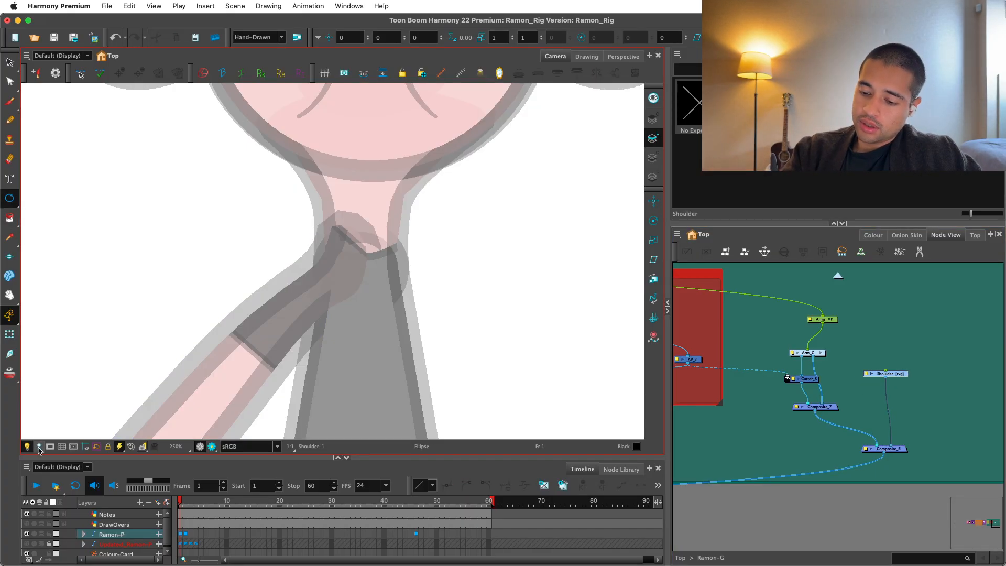
pyautogui.press('2')
pyautogui.click(873, 236)
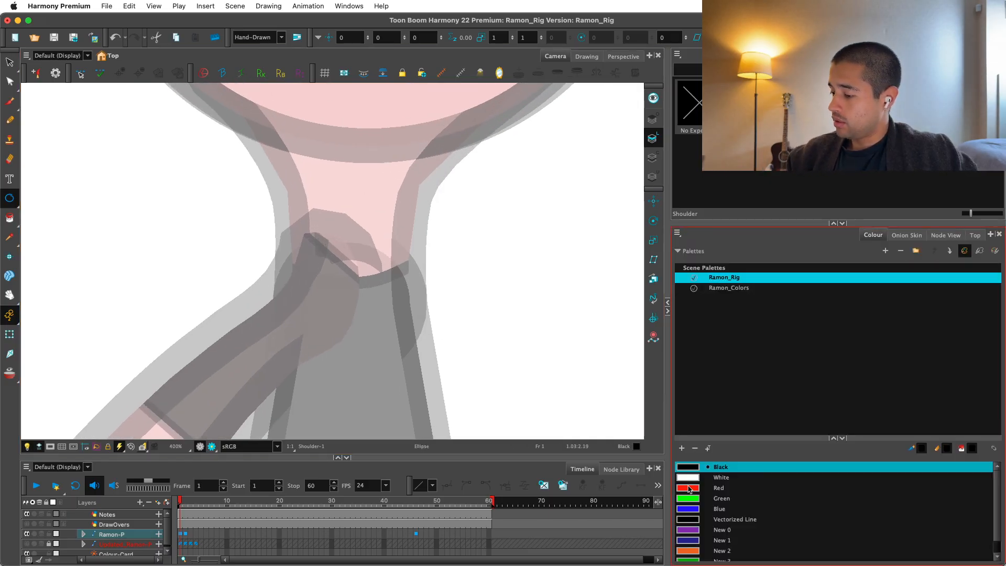
pyautogui.press('2')
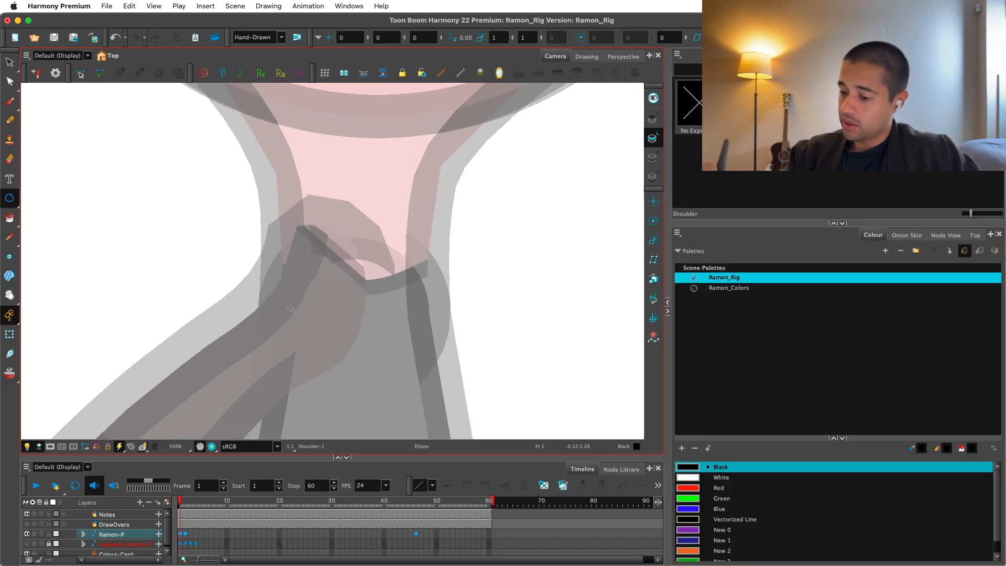
pyautogui.moveTo(299, 329); pyautogui.dragTo(339, 258)
pyautogui.hotkey('alt', 's')
pyautogui.click(234, 327)
pyautogui.press('super+x')
pyautogui.press('1')
pyautogui.press('1')
pyautogui.hotkey('shift', 't')
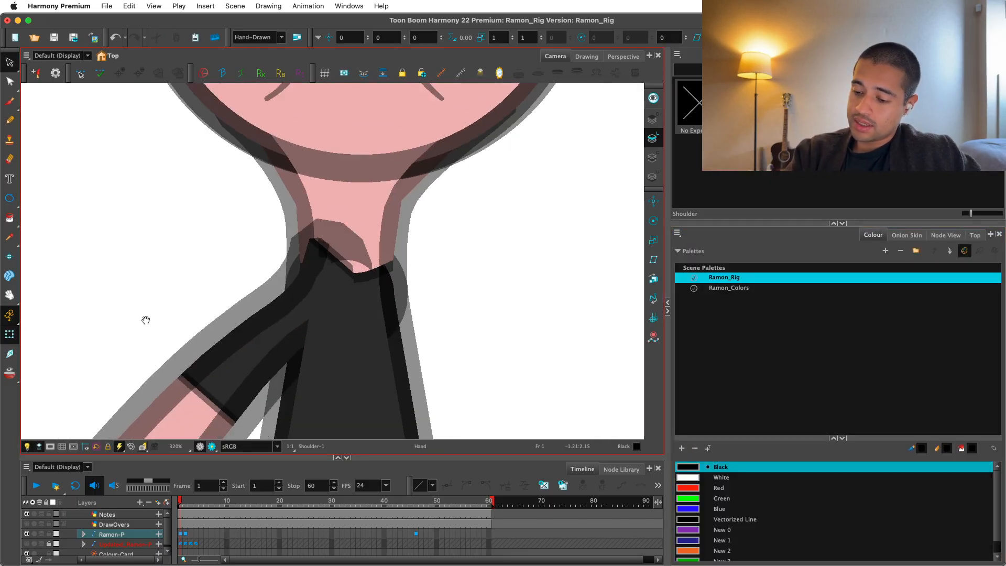
# Select the upper arm drawing and draw a circle over its rounded shoulder end with the Ellipse tool.
pyautogui.moveTo(146, 319); pyautogui.dragTo(188, 272)
pyautogui.click(238, 357)
pyautogui.hotkey('alt', 's')
pyautogui.press('2')
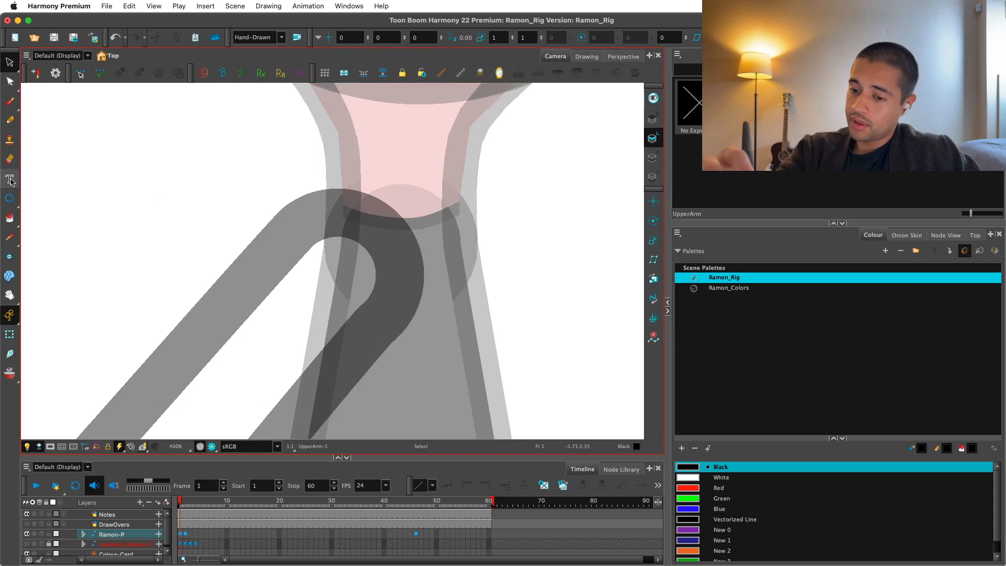
pyautogui.click(9, 198)
pyautogui.press('2')
pyautogui.moveTo(330, 287); pyautogui.dragTo(395, 205)
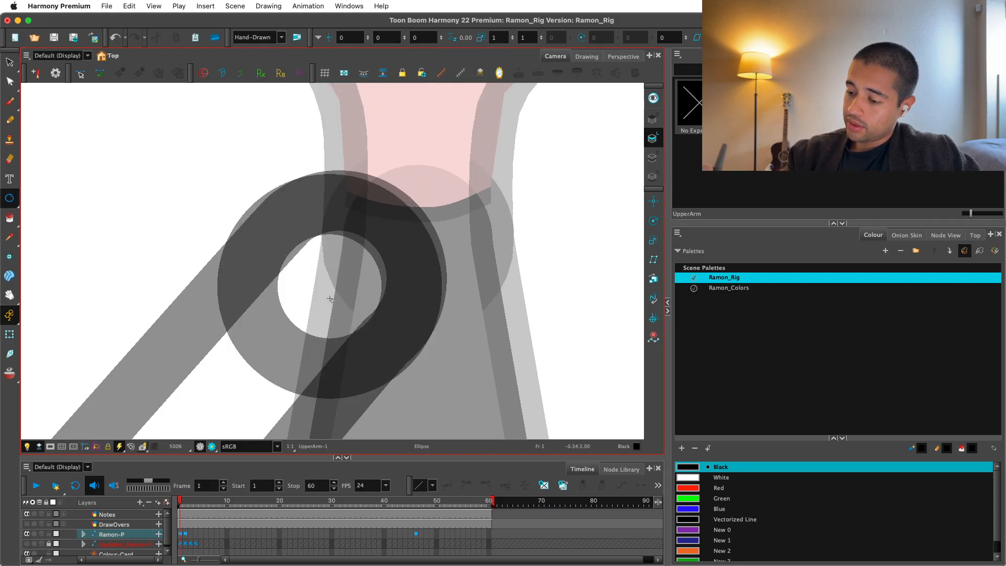
# Select the circle and scale it to fit the upper arm's rounded end.
pyautogui.hotkey('alt', 's')
pyautogui.press('2')
pyautogui.press('2')
pyautogui.press('1')
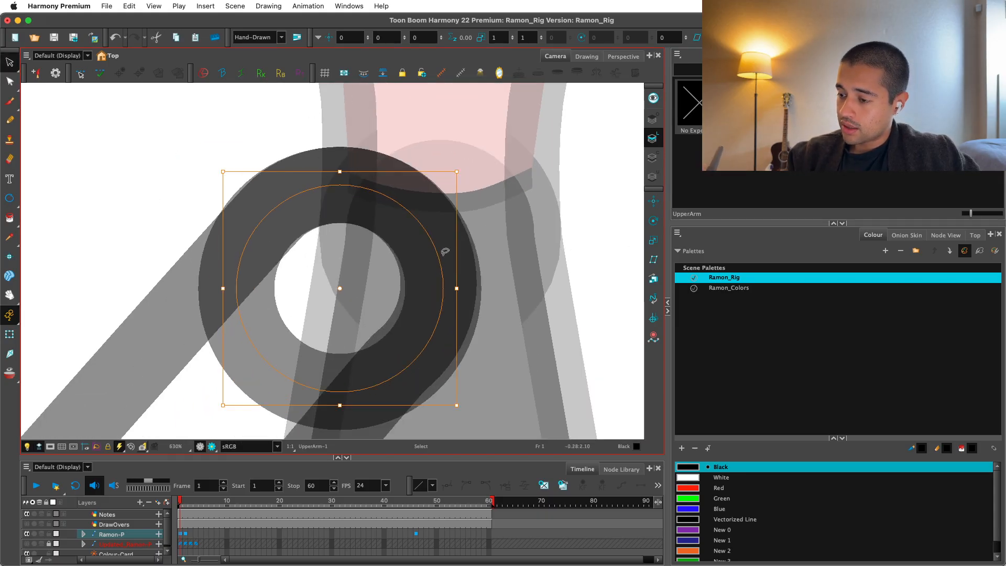
pyautogui.press('1')
pyautogui.press('Escape')
pyautogui.click(329, 334)
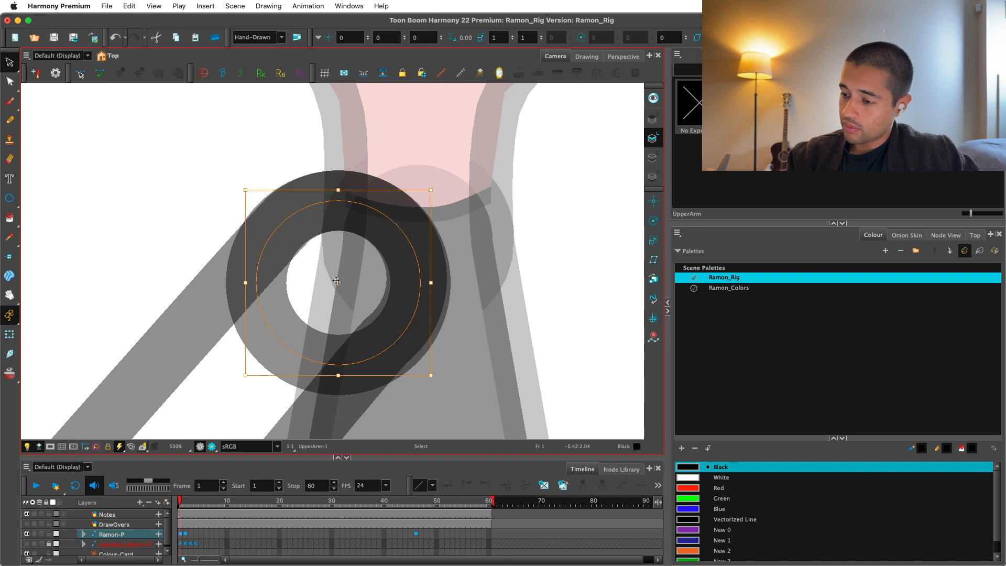
pyautogui.moveTo(430, 375); pyautogui.dragTo(425, 366)
pyautogui.click(449, 344)
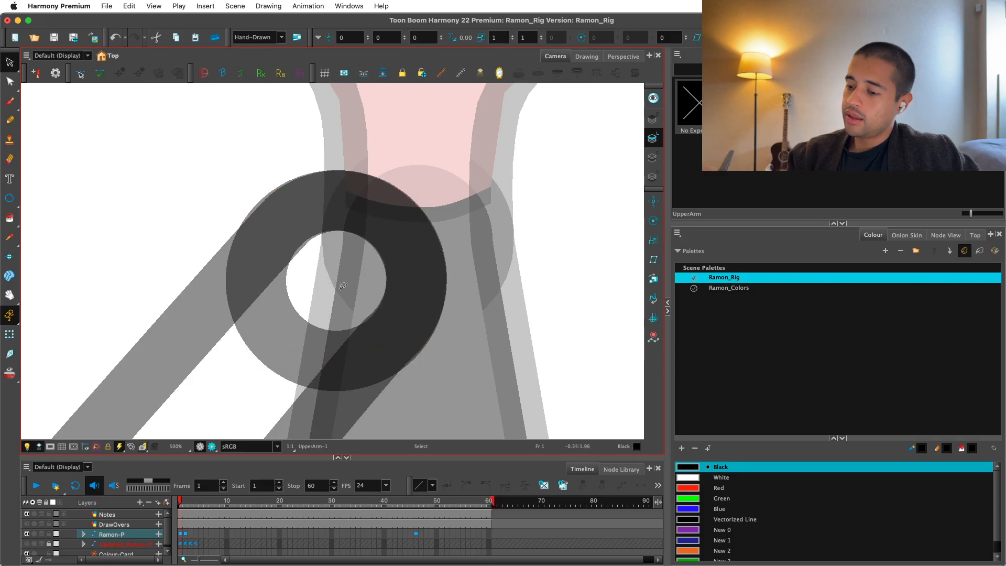
# Duplicate the circle horizontally so the copy overlaps it at the opposite shoulder.
pyautogui.click(343, 287)
pyautogui.press('2')
pyautogui.moveTo(348, 294); pyautogui.dragTo(469, 283)
pyautogui.press('Escape')
pyautogui.press('1')
pyautogui.press('1')
# Select both circles, cut them from the upper arm drawing, and paste them into the Shoulder drawing.
pyautogui.click(348, 283)
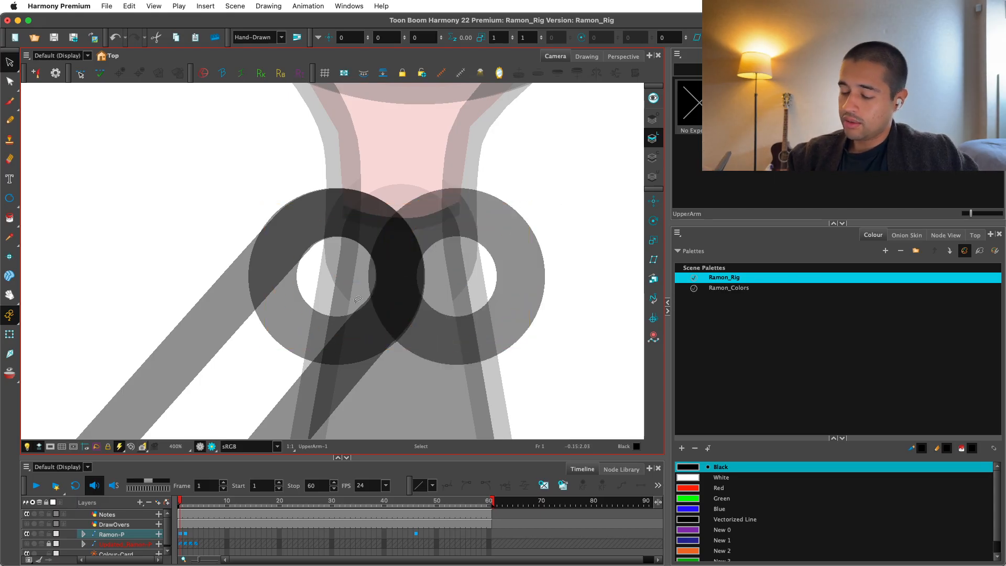
pyautogui.click(491, 288)
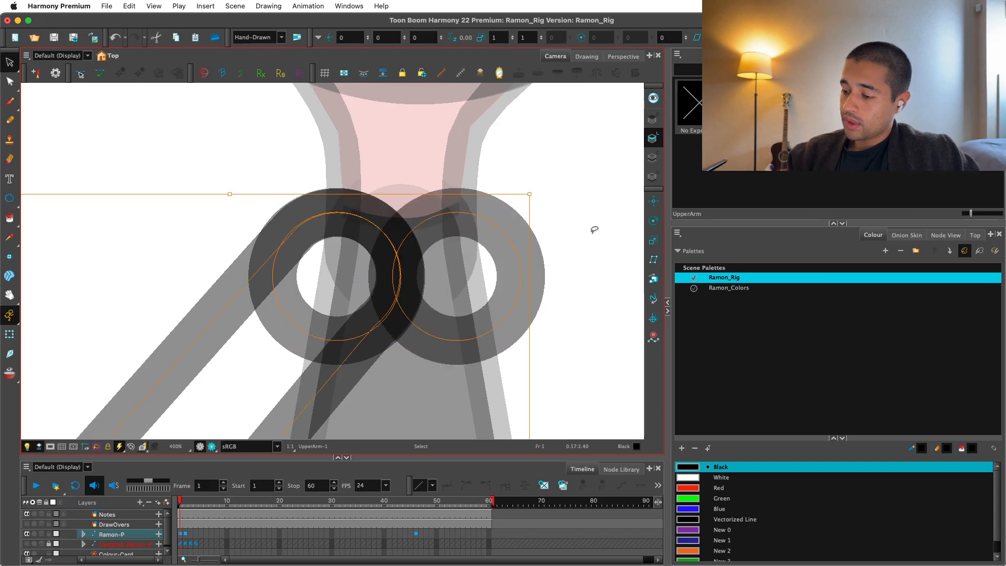
pyautogui.click(509, 294)
pyautogui.keyDown('shift'); pyautogui.click(325, 343); pyautogui.keyUp('shift')
pyautogui.press('Delete')
pyautogui.click(945, 235)
pyautogui.click(907, 235)
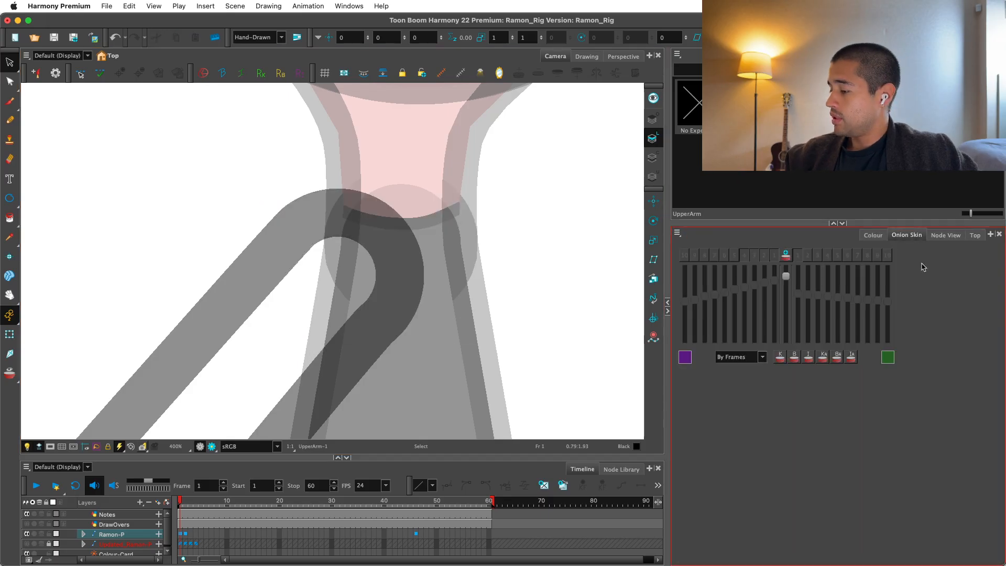
pyautogui.click(950, 236)
pyautogui.click(888, 374)
pyautogui.press('super+v')
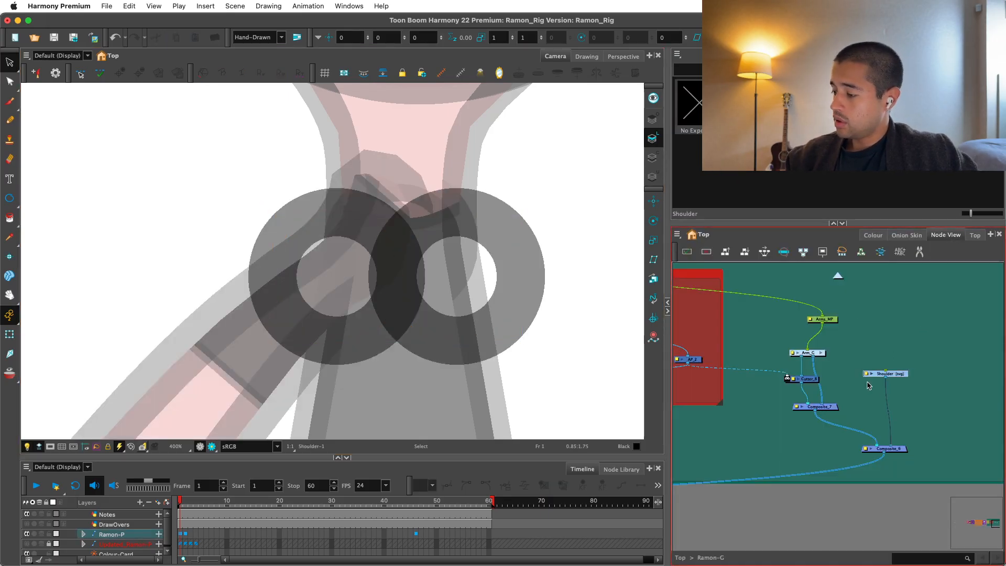
# Add a parent peg to the Shoulder drawing, connect it to UpperBody_MP, and tidy the node positions.
pyautogui.press('super+p')
pyautogui.scroll(-2, 863, 381)
pyautogui.moveTo(786, 316); pyautogui.dragTo(827, 378)
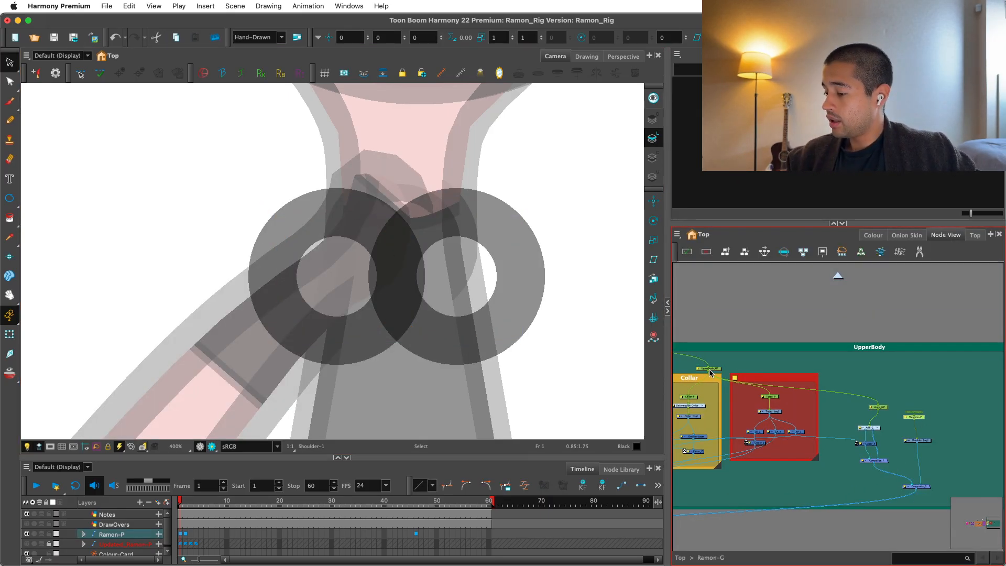
pyautogui.moveTo(711, 373); pyautogui.dragTo(866, 363)
pyautogui.moveTo(918, 417); pyautogui.dragTo(918, 417)
pyautogui.moveTo(920, 417); pyautogui.dragTo(928, 407)
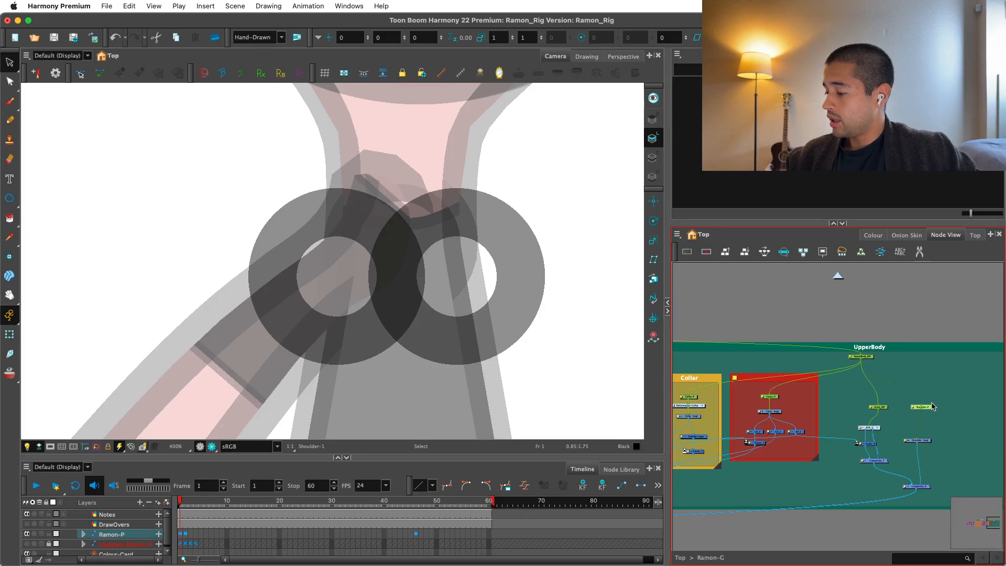
# Select the Shoulder drawing and pull the first circle's inner contour point into the second circle with the Contour Editor.
pyautogui.click(926, 442)
pyautogui.press('2')
pyautogui.press('2')
pyautogui.moveTo(547, 318); pyautogui.dragTo(486, 338)
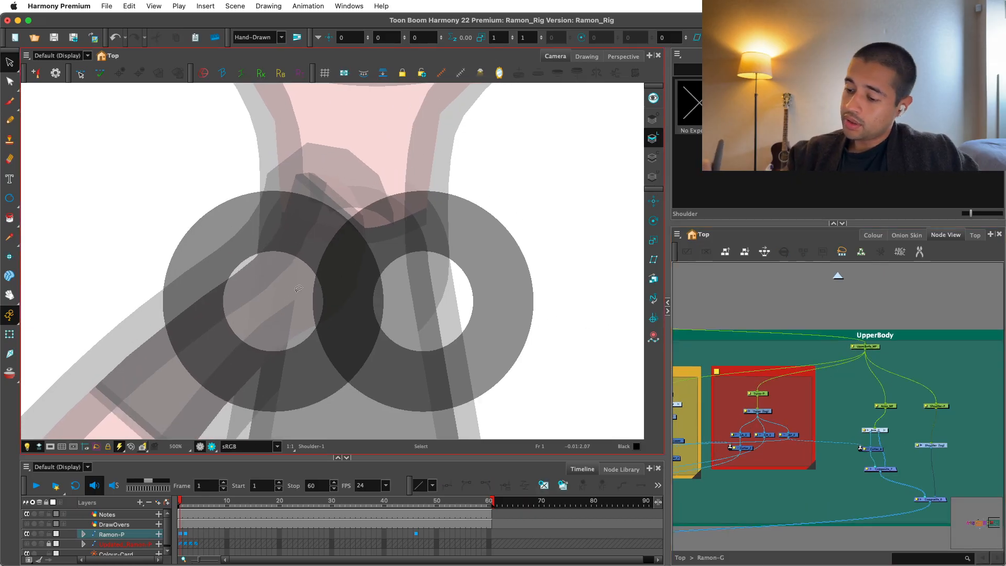
pyautogui.hotkey('alt', 'q')
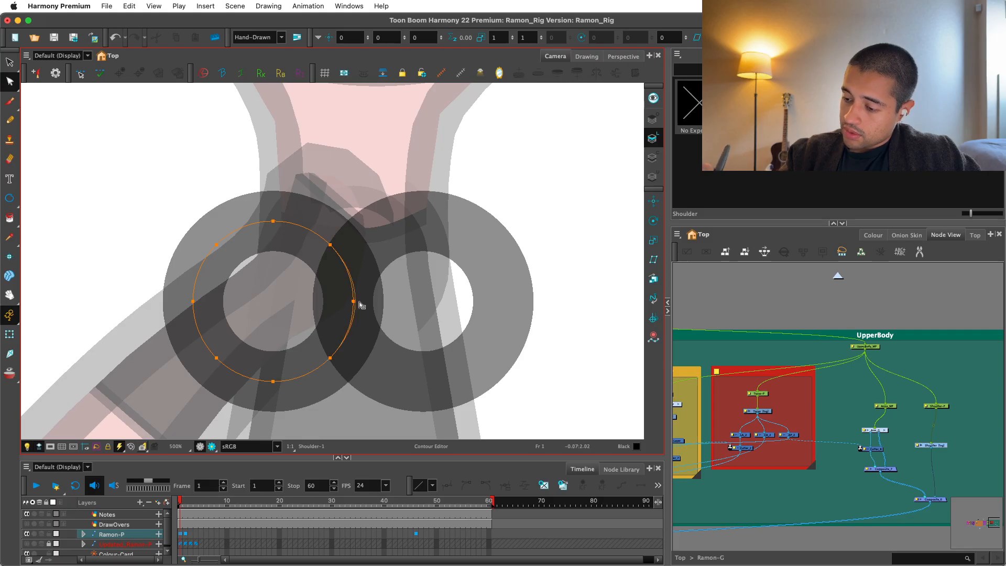
pyautogui.moveTo(360, 303); pyautogui.dragTo(395, 297)
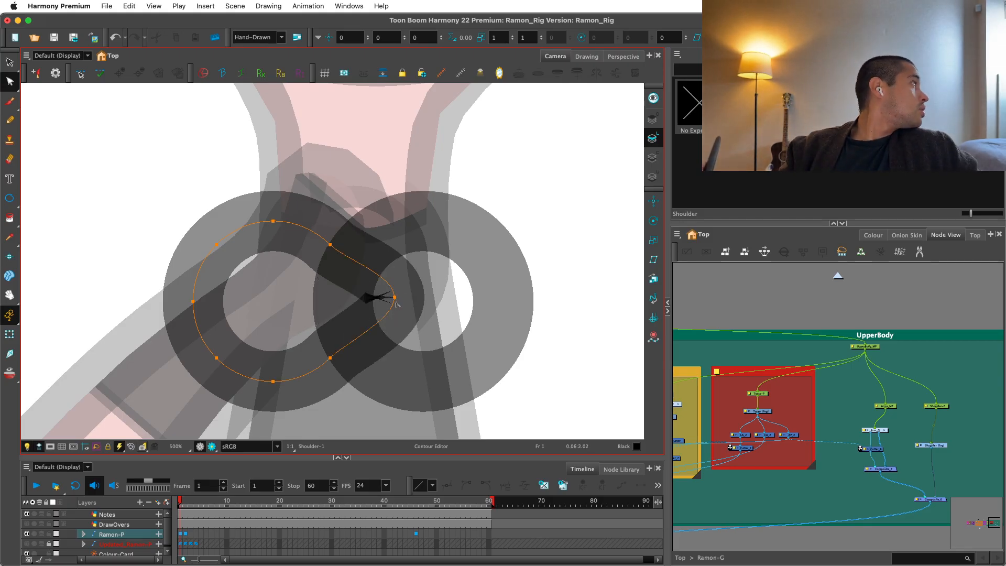
# Pull the second circle's inner contour point into the first circle and remove the overlapping inner ends of both outlines.
pyautogui.press('2')
pyautogui.click(370, 307)
pyautogui.click(350, 312)
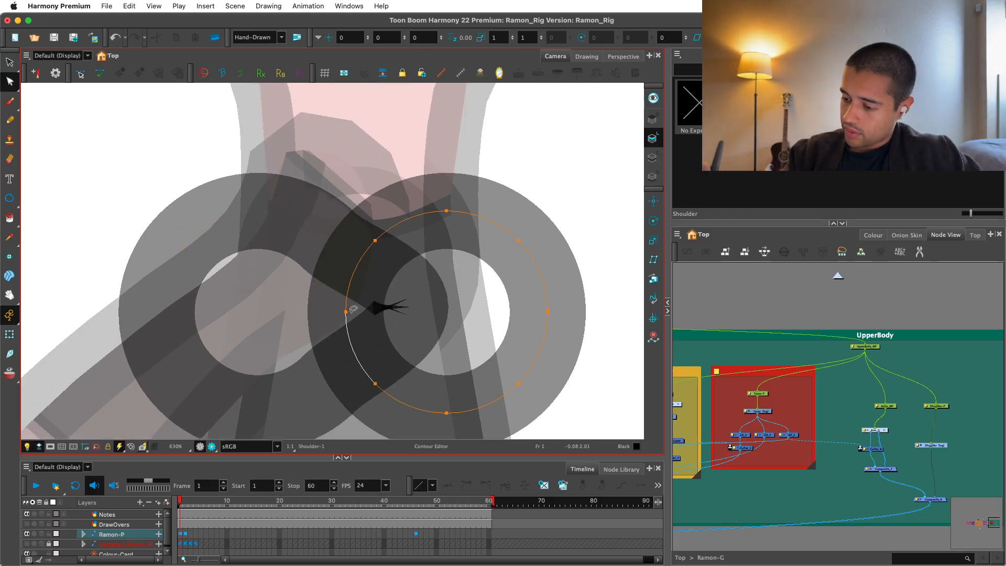
pyautogui.moveTo(348, 313); pyautogui.dragTo(275, 315)
pyautogui.hotkey('alt', 't')
pyautogui.moveTo(439, 285); pyautogui.dragTo(372, 313)
pyautogui.moveTo(248, 288); pyautogui.dragTo(309, 314)
pyautogui.press('1')
pyautogui.press('1')
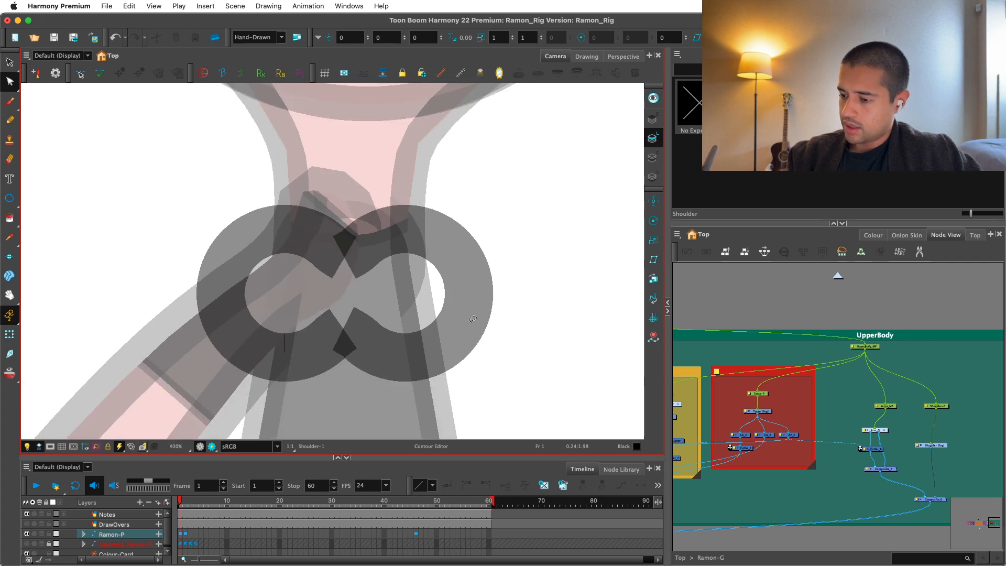
# Select both joined circle outlines and flatten them into a single shape.
pyautogui.hotkey('alt', 's')
pyautogui.moveTo(508, 291)
pyautogui.mouseDown()
pyautogui.moveTo(214, 266)
pyautogui.moveTo(210, 274)
pyautogui.mouseUp()
pyautogui.click(885, 56)
pyautogui.click(730, 187)
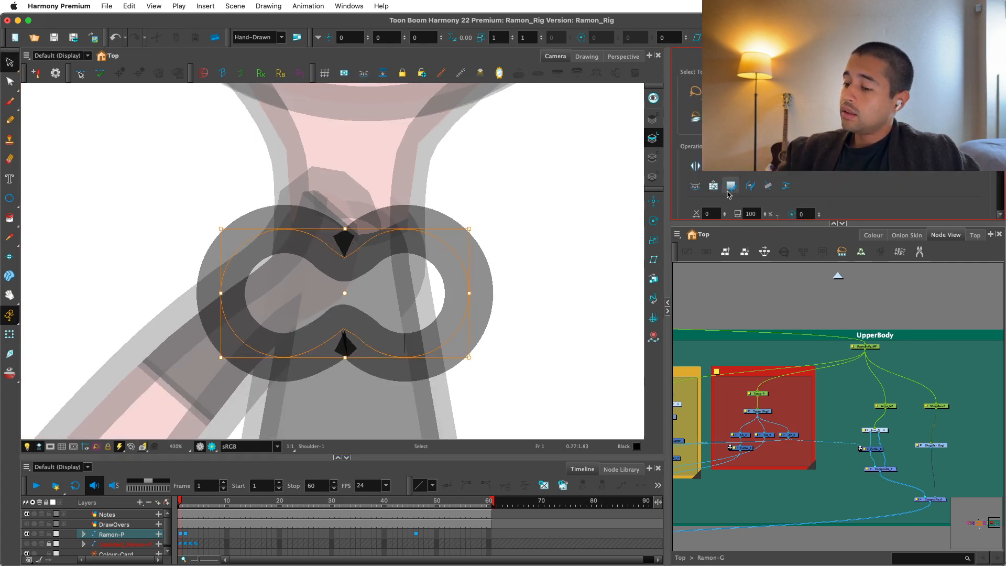
# Remove the contour points at the two middle dips to form a capsule, and check it with the Transform tool.
pyautogui.click(496, 199)
pyautogui.hotkey('alt', 'q')
pyautogui.click(373, 245)
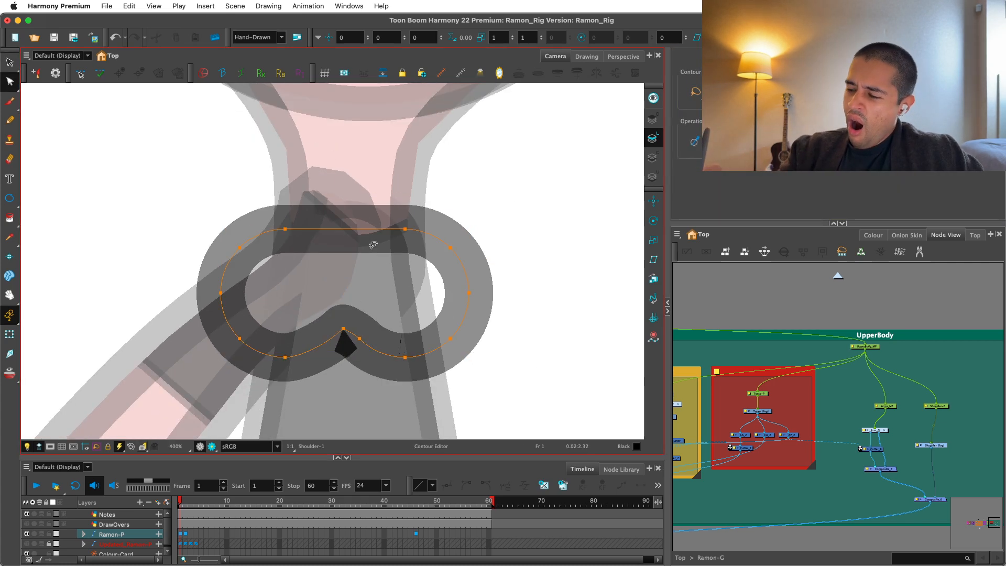
pyautogui.press('1')
pyautogui.press('1')
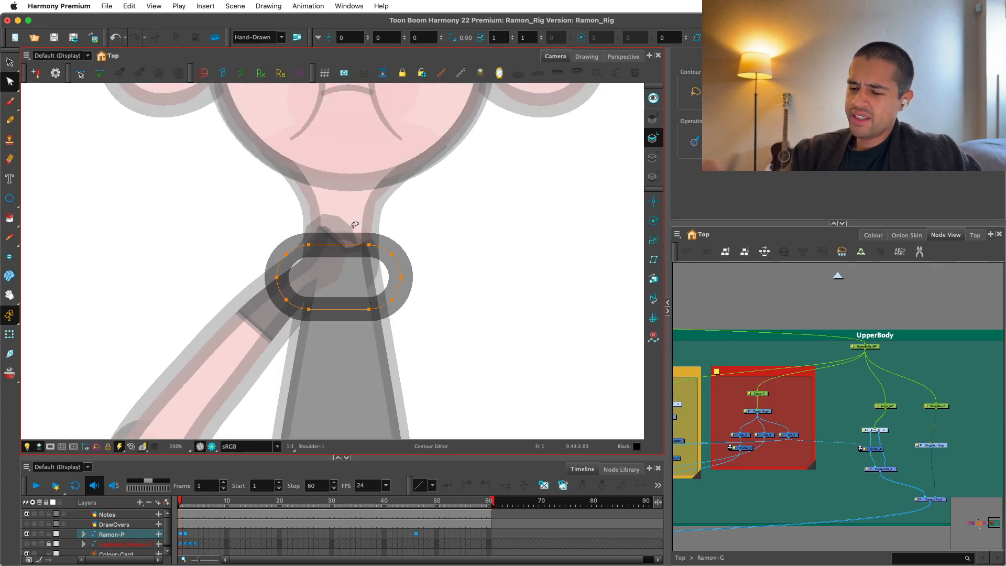
pyautogui.click(9, 334)
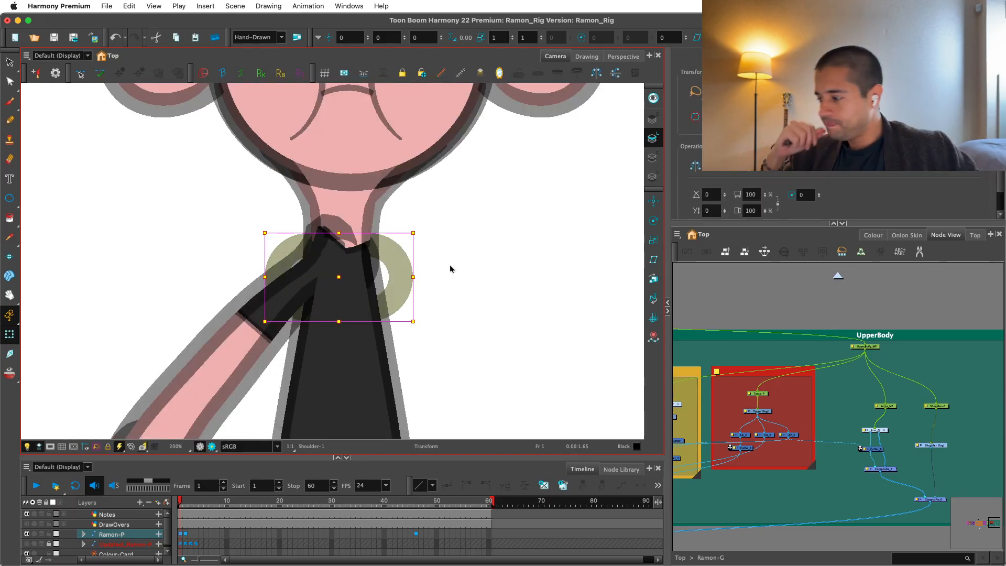
pyautogui.hotkey('alt', 's')
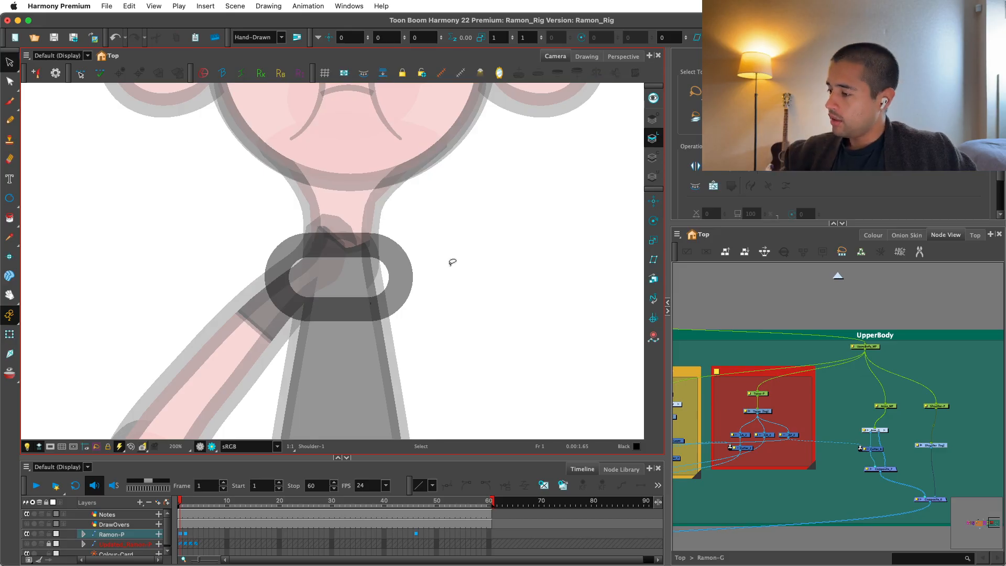
# Create the capsule's fill area on the Colour Art layer and paint it with New 5 from the Ramon_Colors palette.
pyautogui.click(873, 236)
pyautogui.click(653, 157)
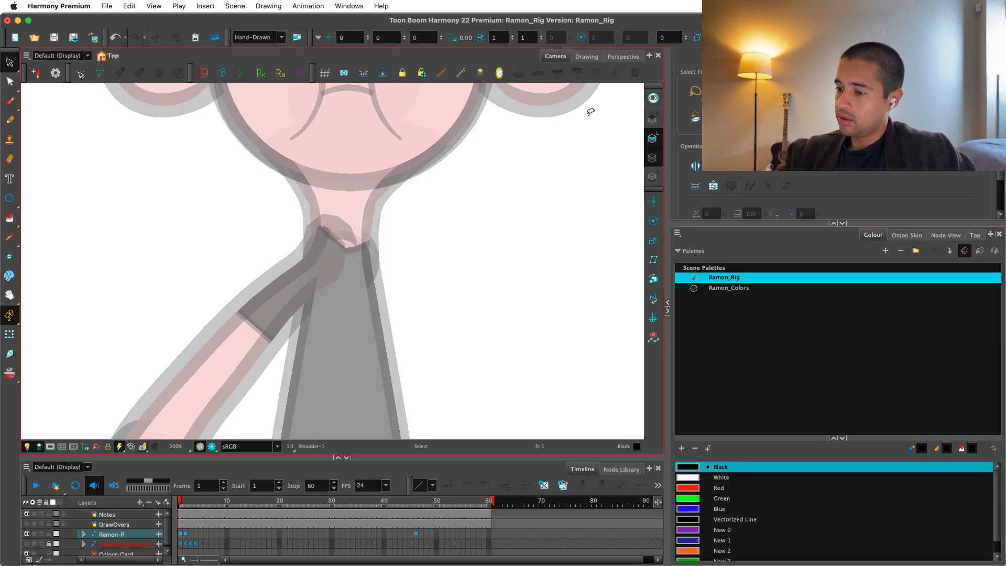
pyautogui.click(731, 288)
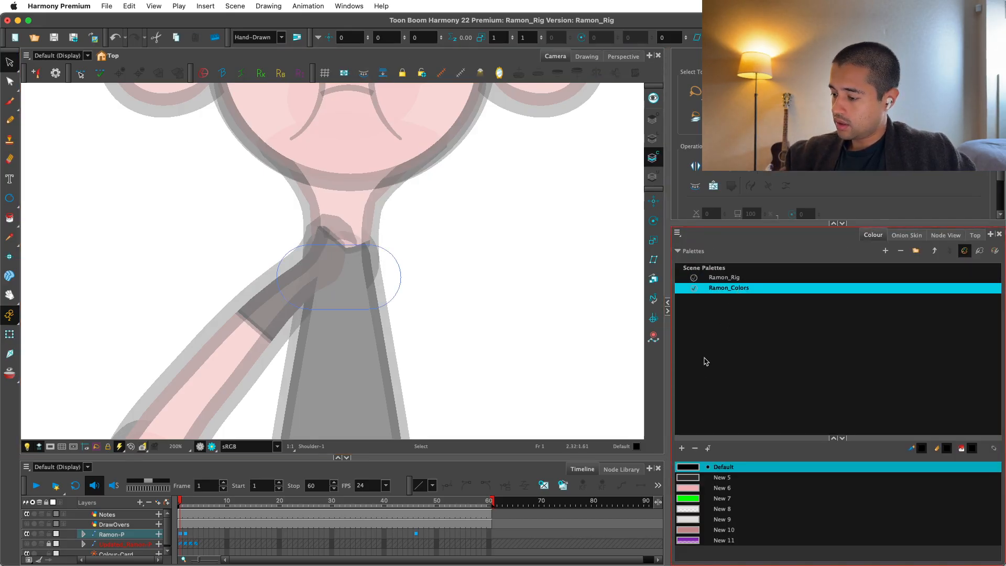
pyautogui.click(692, 478)
pyautogui.hotkey('alt', 'i')
pyautogui.click(367, 286)
# Recolour the capsule's outline on the Line Art layer with the Ramon_Colors Default swatch and deselect the drawing.
pyautogui.click(653, 138)
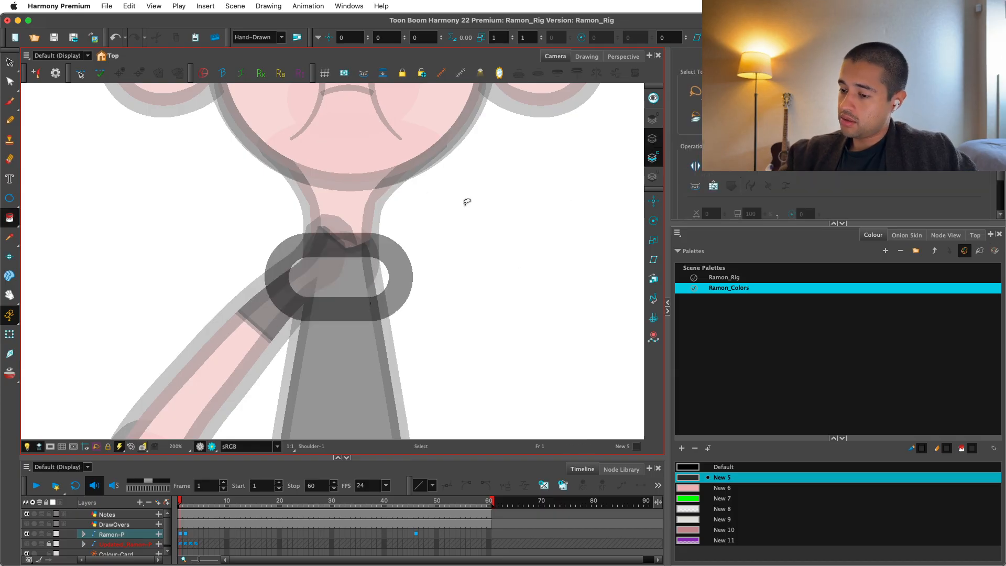
pyautogui.hotkey('alt', 's')
pyautogui.click(371, 303)
pyautogui.click(693, 467)
pyautogui.click(10, 334)
pyautogui.press('2')
pyautogui.click(497, 302)
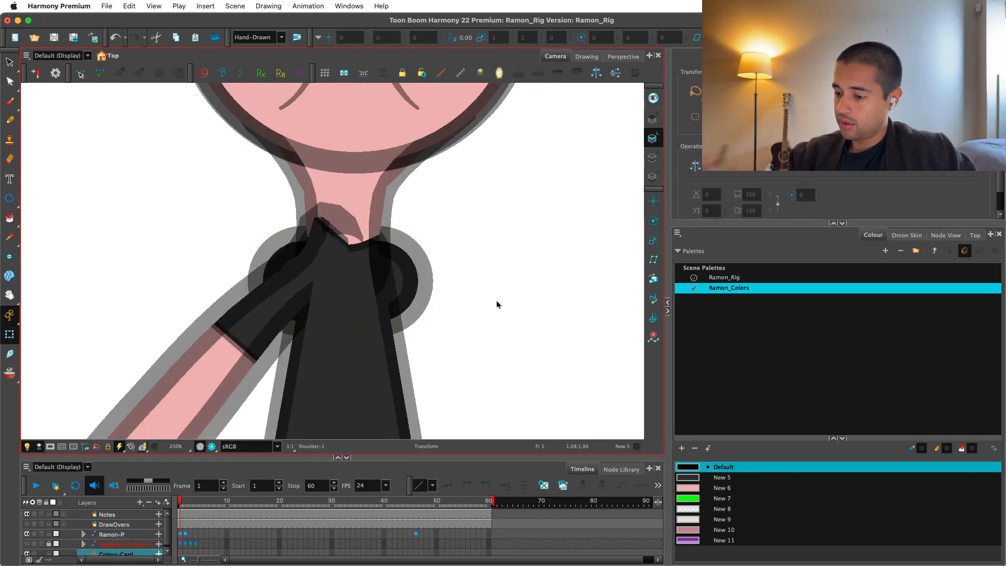
# Locate the Shoulder nodes in the node network and move the Arms_MP, Arm_G, Cutter_8 and Composite_7 nodes to their right.
pyautogui.press('1')
pyautogui.press('2')
pyautogui.click(942, 235)
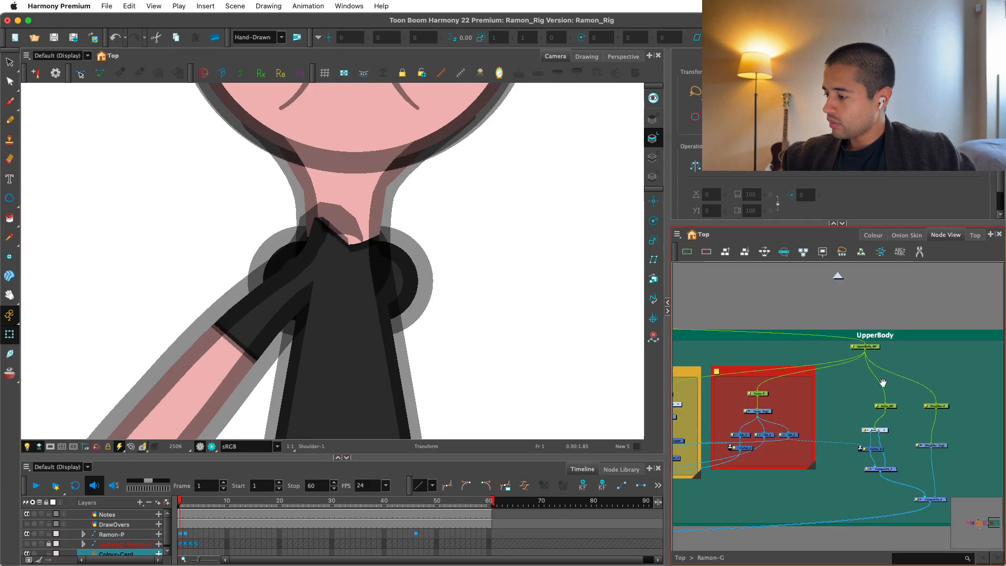
pyautogui.moveTo(883, 383); pyautogui.dragTo(802, 343)
pyautogui.scroll(4, 856, 395)
pyautogui.moveTo(856, 395); pyautogui.dragTo(830, 390)
pyautogui.moveTo(854, 428); pyautogui.dragTo(861, 409)
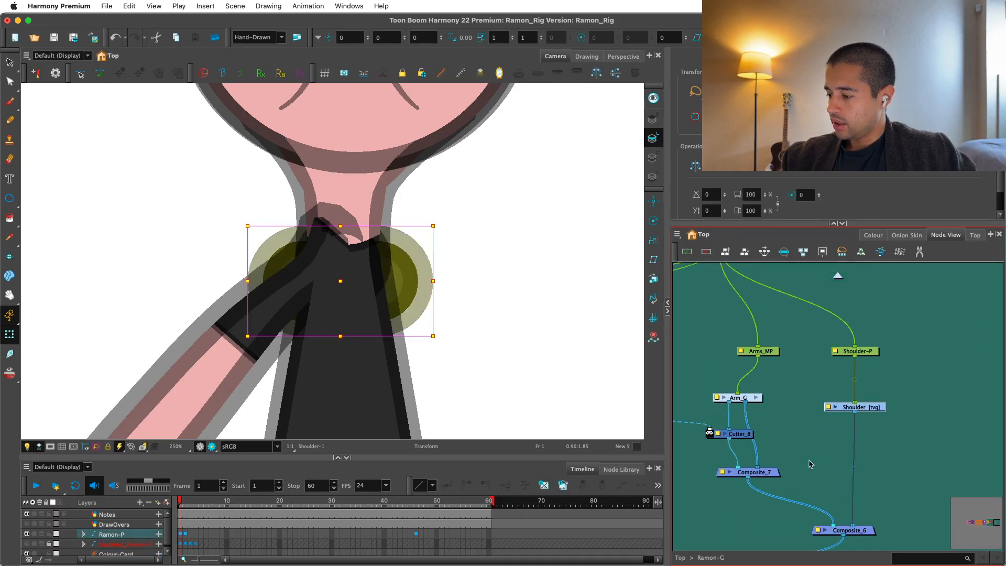
pyautogui.moveTo(768, 472); pyautogui.dragTo(757, 470)
pyautogui.press('1')
pyautogui.moveTo(794, 346); pyautogui.dragTo(947, 456)
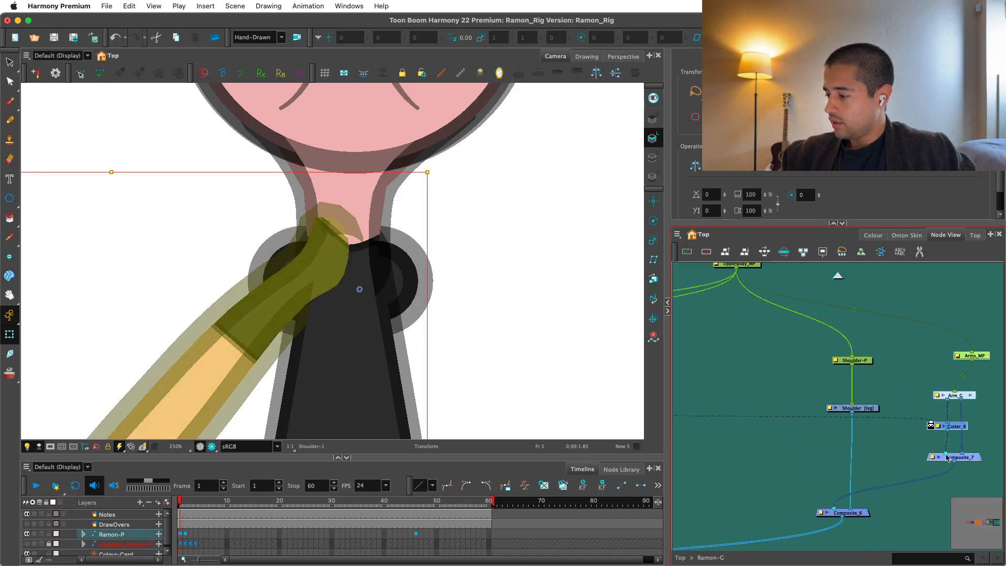
# Spread the Shoulder nodes and the arm nodes further apart above Composite_6 to make room below the Shoulder drawing.
pyautogui.moveTo(881, 343); pyautogui.dragTo(760, 405)
pyautogui.press('2')
pyautogui.moveTo(944, 421); pyautogui.dragTo(923, 417)
pyautogui.press('1')
pyautogui.moveTo(916, 422); pyautogui.dragTo(878, 390)
pyautogui.moveTo(888, 443)
pyautogui.mouseDown()
pyautogui.moveTo(959, 344)
pyautogui.moveTo(891, 438)
pyautogui.mouseUp()
pyautogui.moveTo(918, 395); pyautogui.dragTo(868, 396)
pyautogui.click(776, 398)
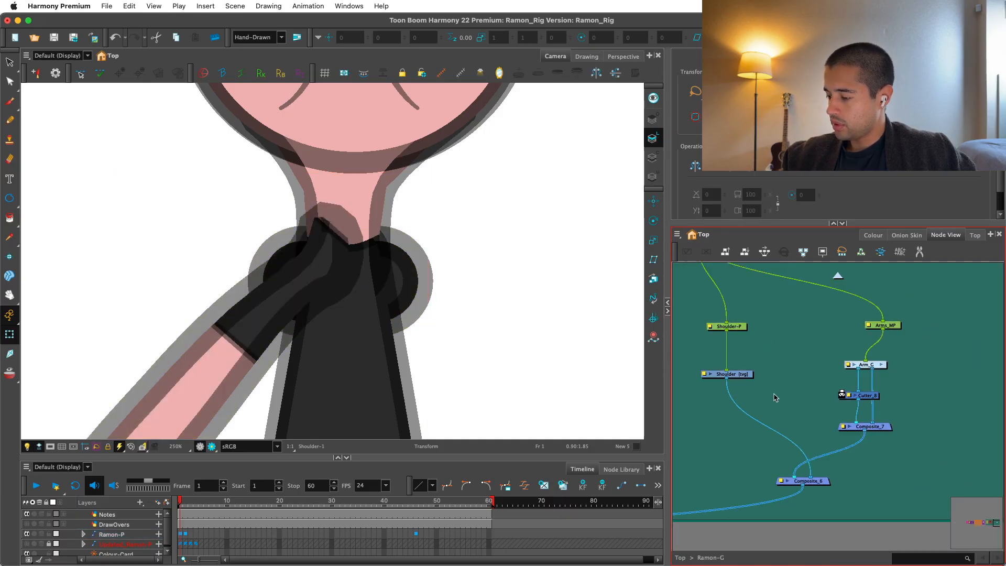
# Copy a set of LA, CA, AP and Cutter nodes and paste it beneath the Shoulder drawing, connected to that drawing.
pyautogui.press('1')
pyautogui.moveTo(744, 407); pyautogui.dragTo(951, 424)
pyautogui.press('2')
pyautogui.moveTo(850, 434); pyautogui.dragTo(709, 386)
pyautogui.press('super+c')
pyautogui.press('super+v')
pyautogui.moveTo(948, 463); pyautogui.dragTo(839, 433)
pyautogui.click(824, 454)
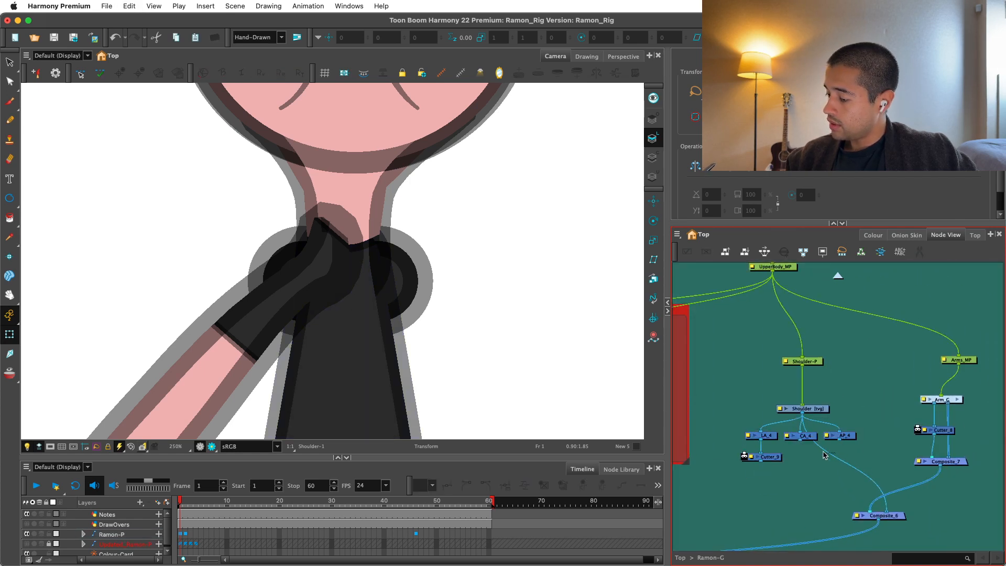
# Disconnect the Shoulder drawing from Composite_6 and connect its CA_4 and Cutter_9 nodes to that composite instead.
pyautogui.moveTo(886, 502); pyautogui.dragTo(861, 476)
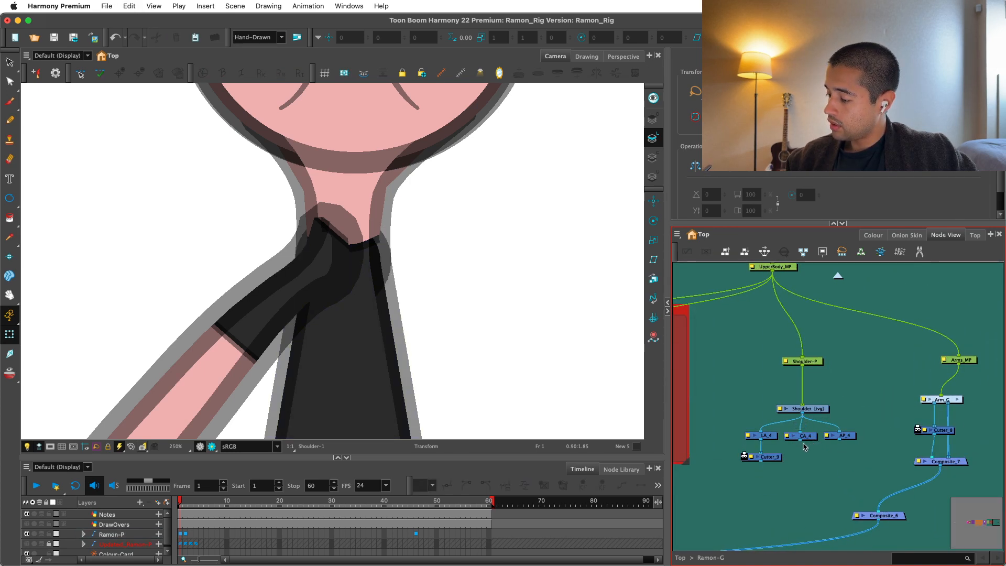
pyautogui.moveTo(800, 441); pyautogui.dragTo(871, 513)
pyautogui.moveTo(762, 461); pyautogui.dragTo(866, 512)
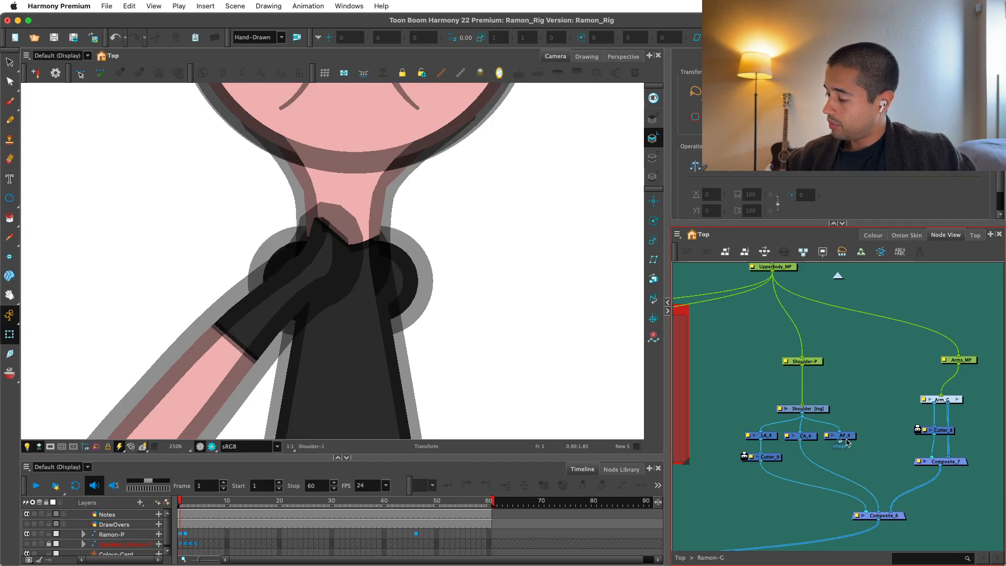
# Inside the Arm_G group, connect the upper arm's AP_4 node to the Multi-Port-Out as an extra output, and return to the parent network.
pyautogui.click(956, 464)
pyautogui.moveTo(957, 466); pyautogui.dragTo(910, 478)
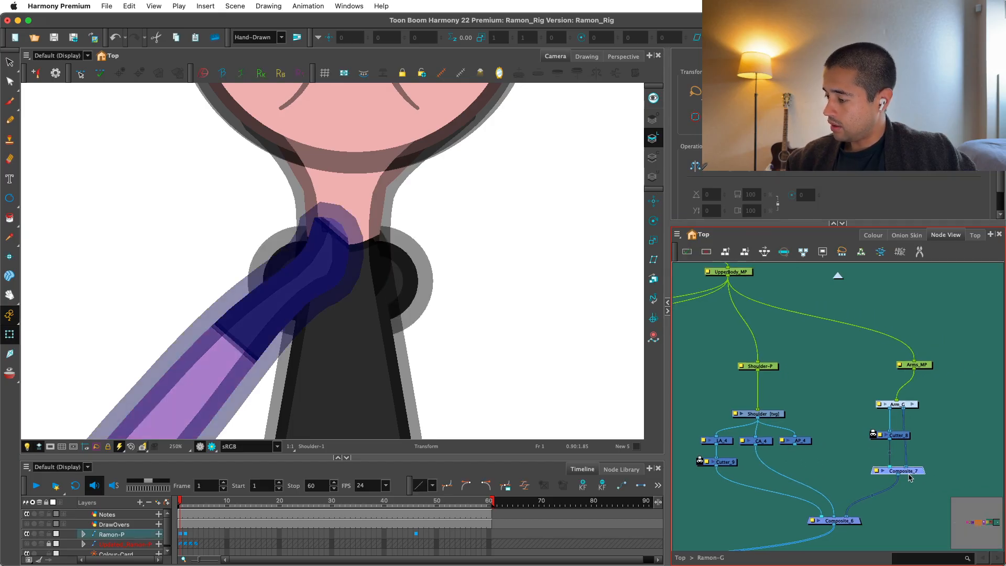
pyautogui.moveTo(902, 437); pyautogui.dragTo(885, 452)
pyautogui.click(913, 404)
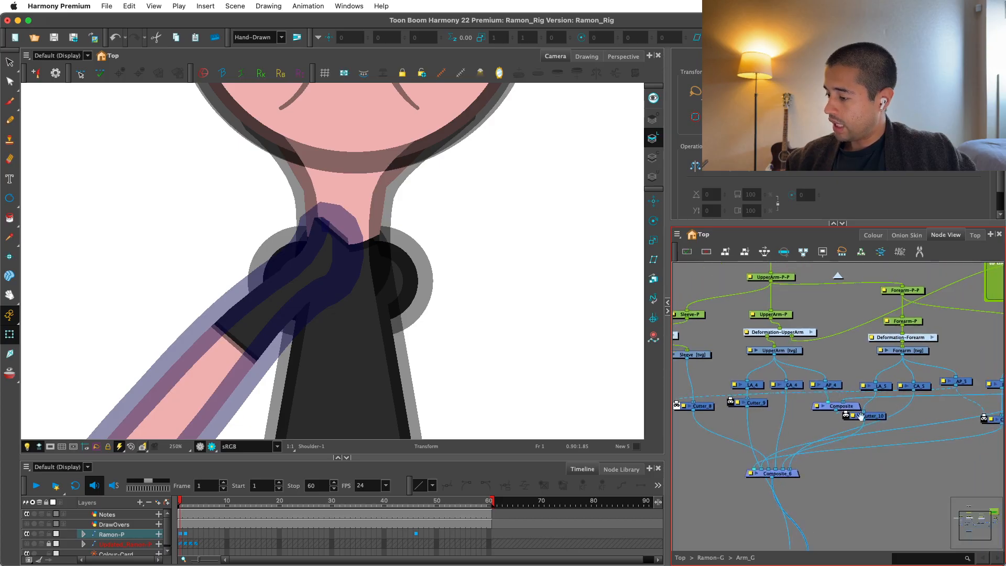
pyautogui.click(828, 393)
pyautogui.moveTo(828, 395); pyautogui.dragTo(808, 337)
pyautogui.moveTo(803, 279); pyautogui.dragTo(809, 293)
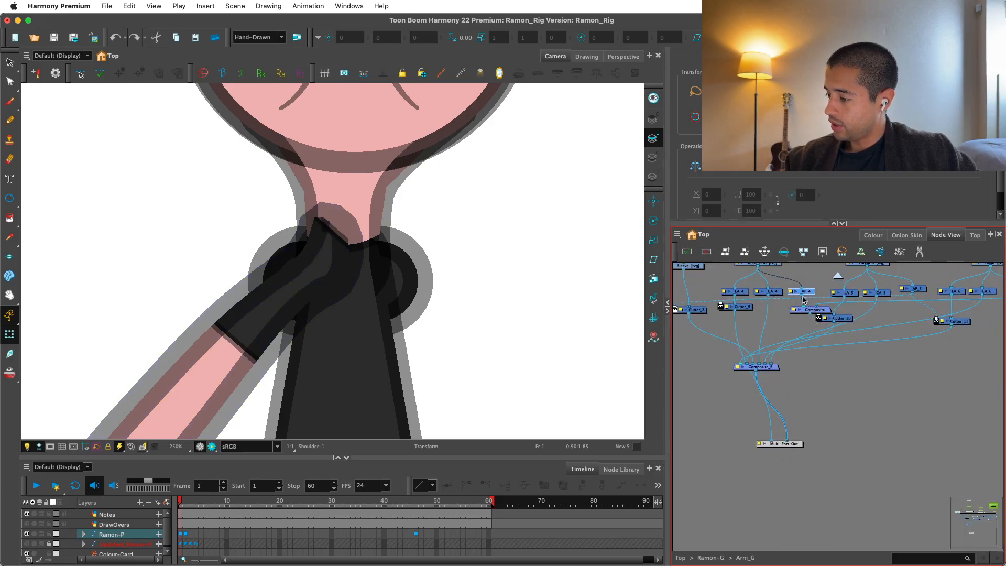
pyautogui.moveTo(801, 436); pyautogui.dragTo(802, 440)
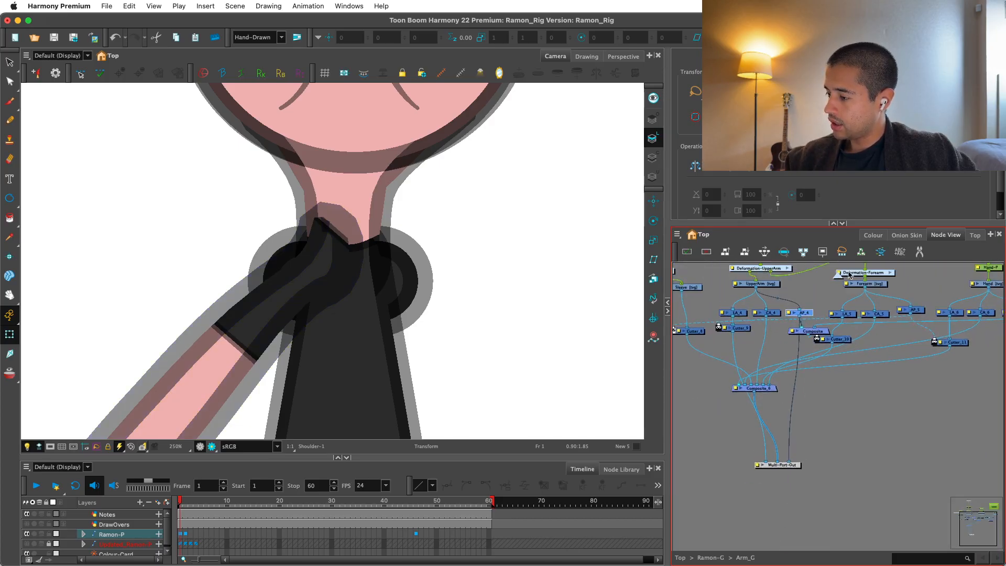
pyautogui.click(838, 276)
# Connect the new Arm_G output to the matte input of the Shoulder's Cutter_9 and tidy the surrounding nodes.
pyautogui.moveTo(870, 395); pyautogui.dragTo(831, 466)
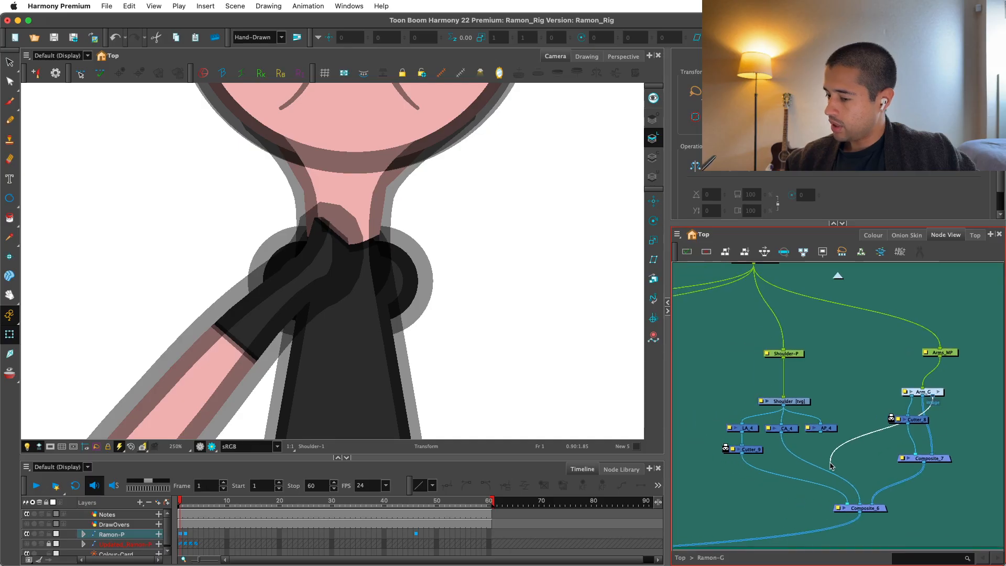
pyautogui.moveTo(726, 447); pyautogui.dragTo(750, 462)
pyautogui.moveTo(823, 382); pyautogui.dragTo(807, 397)
# Connect the Shoulder's AP_4 node to the matte input of Cutter_8 under Arm_G, and check the blend in the camera view.
pyautogui.moveTo(918, 430); pyautogui.dragTo(919, 444)
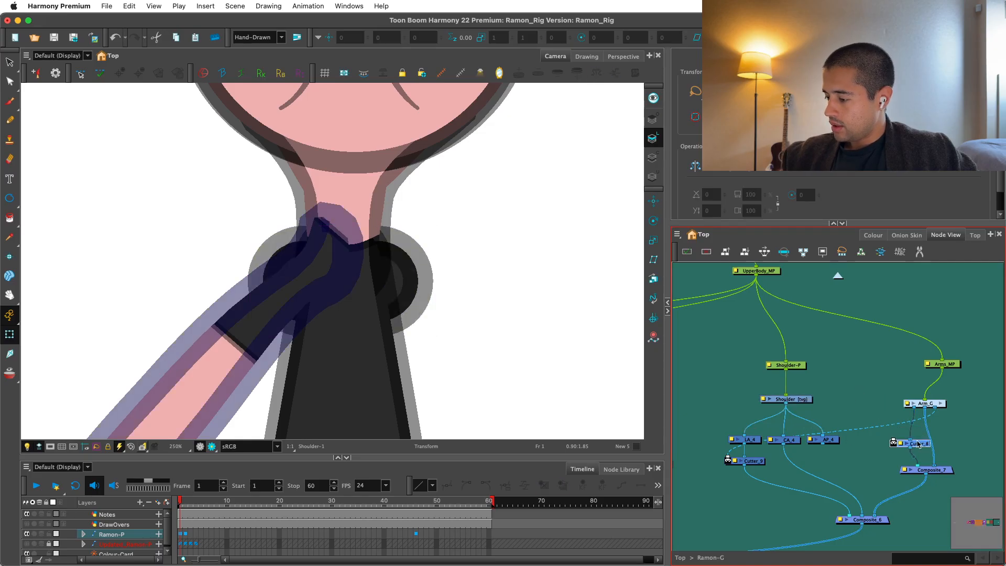
pyautogui.moveTo(825, 441); pyautogui.dragTo(910, 440)
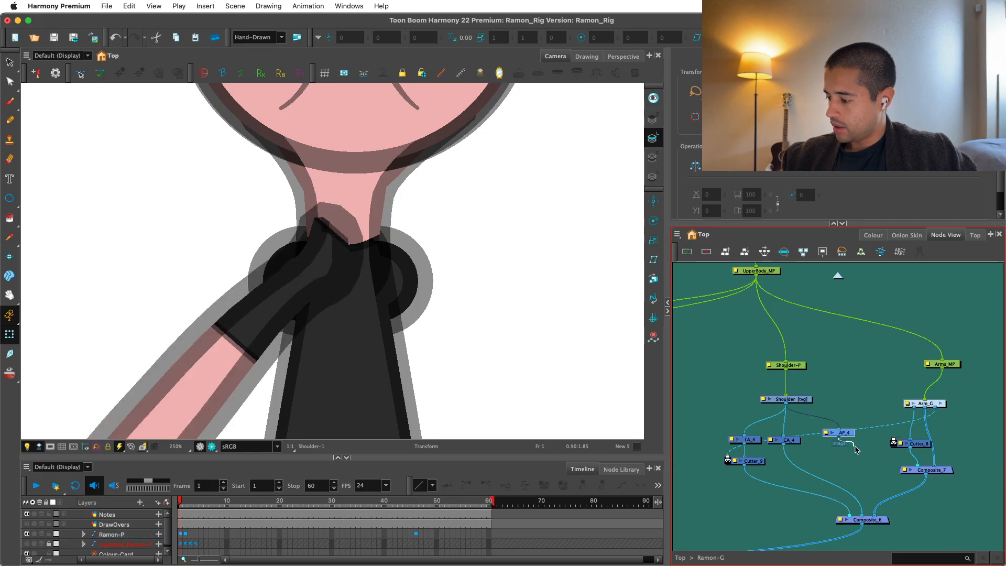
pyautogui.click(601, 331)
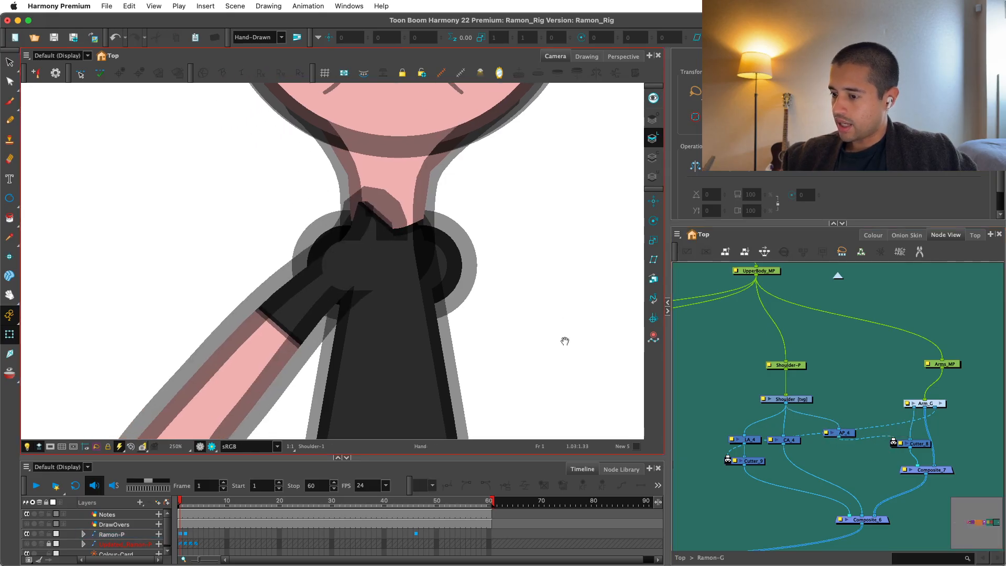
# Move the Shoulder-P peg up, attach a new display node to the Shoulder drawing, and switch the camera view to Display_2.
pyautogui.click(793, 365)
pyautogui.moveTo(796, 372); pyautogui.dragTo(802, 357)
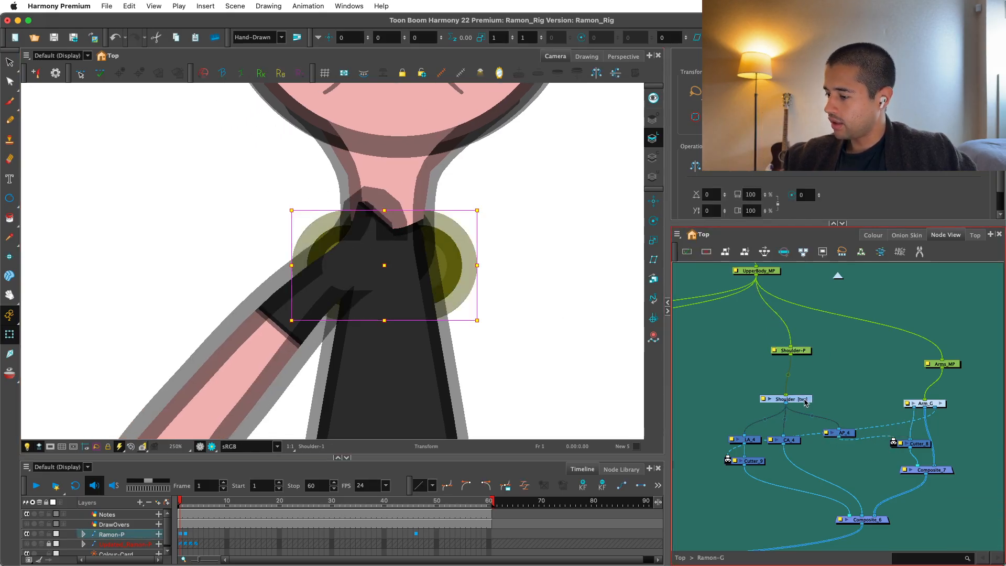
pyautogui.click(831, 388)
pyautogui.moveTo(869, 385); pyautogui.dragTo(823, 421)
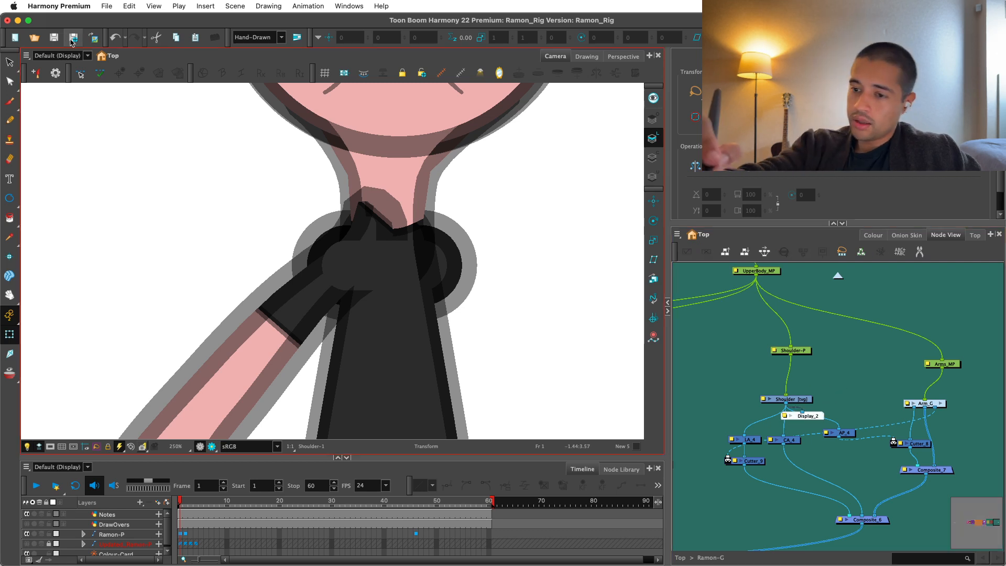
pyautogui.click(60, 55)
pyautogui.click(78, 88)
# Add a deformation group between the Shoulder-P peg and the Shoulder drawing.
pyautogui.click(801, 400)
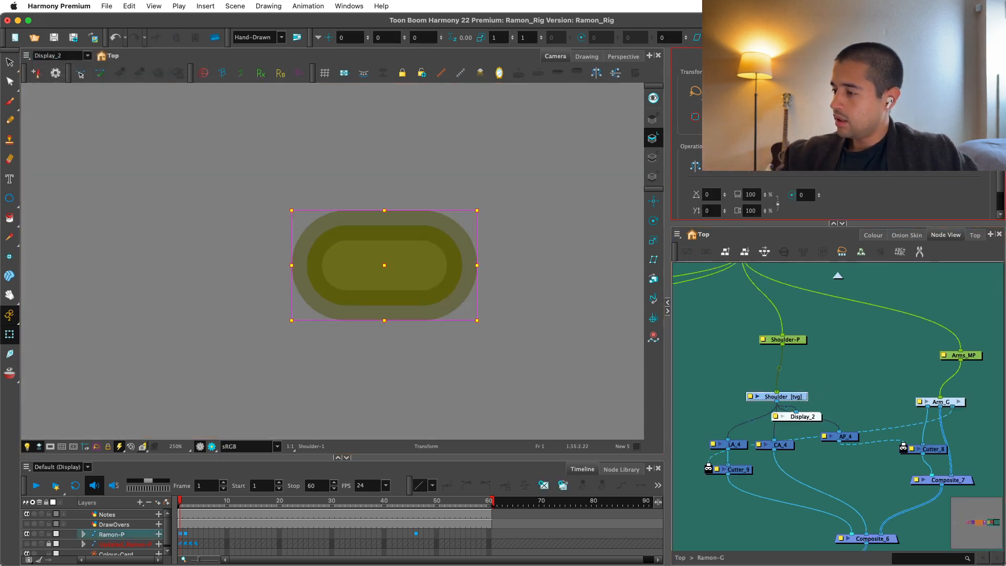
pyautogui.click(801, 37)
pyautogui.moveTo(805, 369); pyautogui.dragTo(801, 371)
pyautogui.hotkey('alt', 's')
pyautogui.click(801, 391)
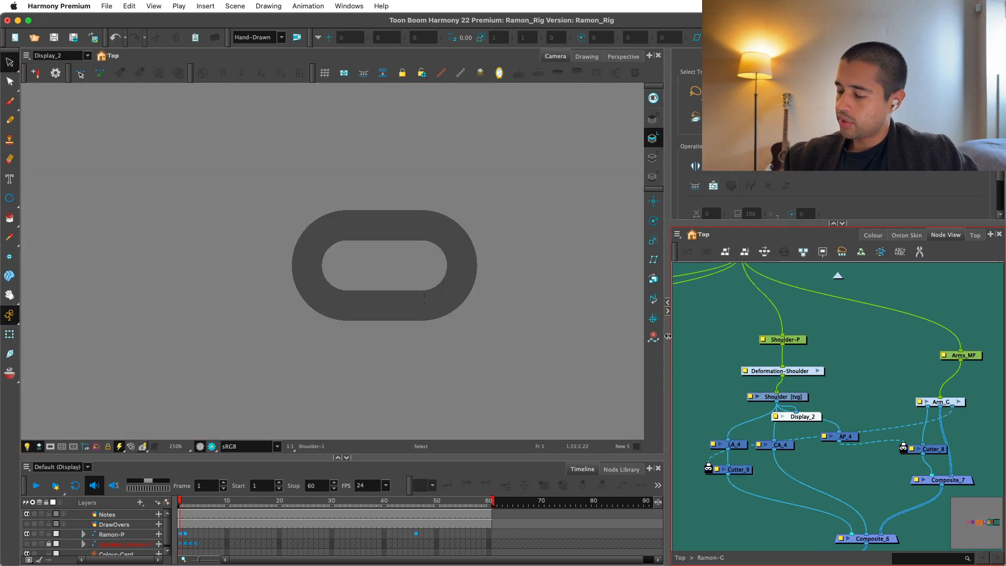
# Add extra contour points all around the capsule's line-art outline with the Contour Editor.
pyautogui.press('2')
pyautogui.click(9, 82)
pyautogui.press('2')
pyautogui.click(395, 205)
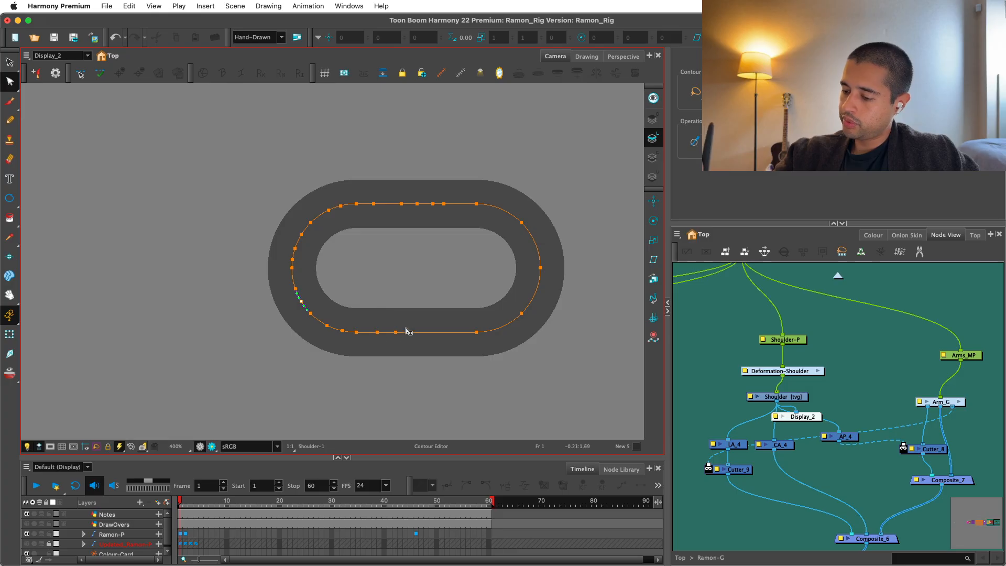
pyautogui.click(538, 305)
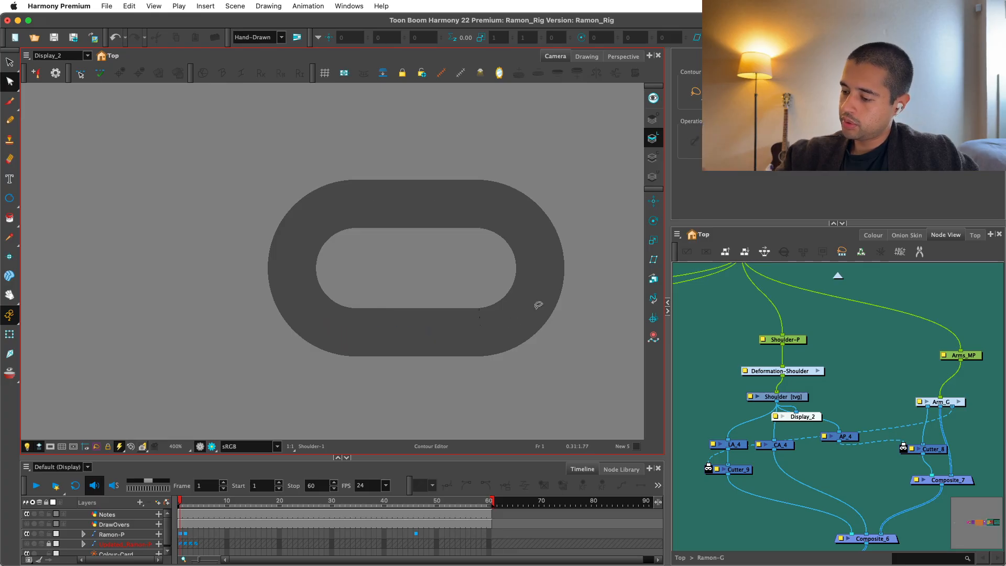
pyautogui.click(515, 326)
pyautogui.click(544, 282)
pyautogui.click(546, 268)
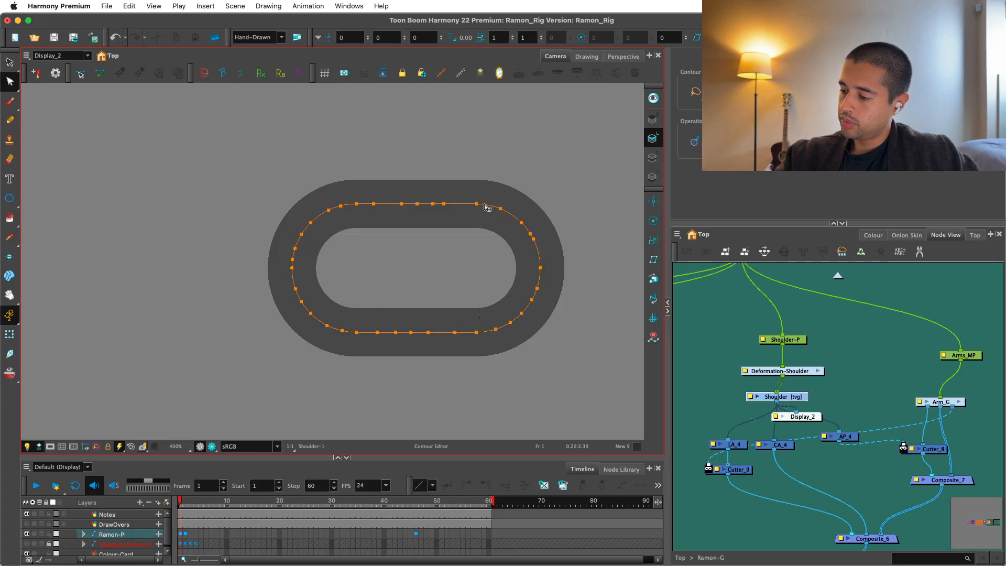
pyautogui.hotkey('shift', '2')
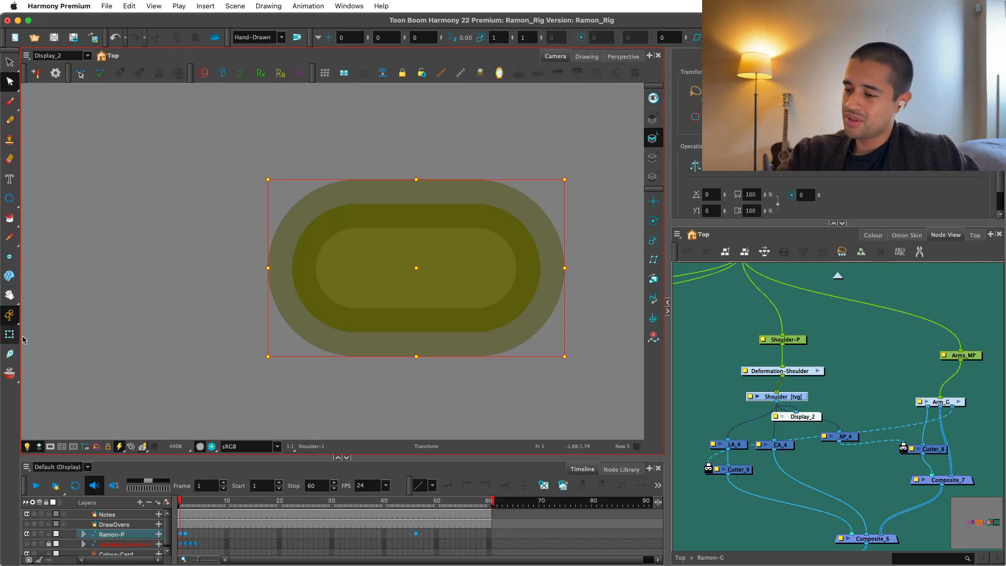
# Repaint the capsule's fill on the Colour Art layer and check the points along its contour with the Contour Editor.
pyautogui.click(737, 312)
pyautogui.click(510, 295)
pyautogui.hotkey('alt', 's')
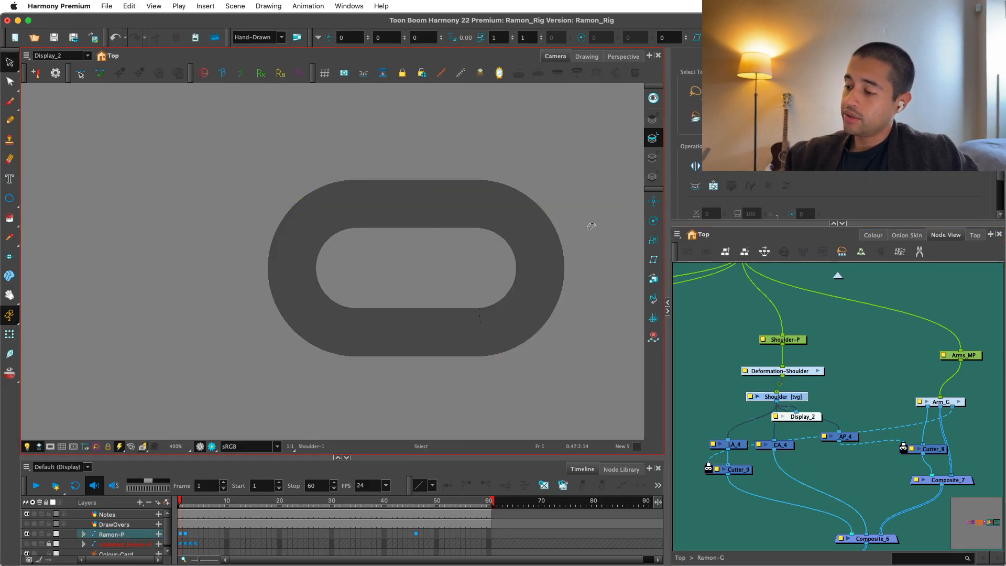
pyautogui.click(652, 158)
pyautogui.click(391, 216)
pyautogui.click(220, 229)
pyautogui.click(10, 245)
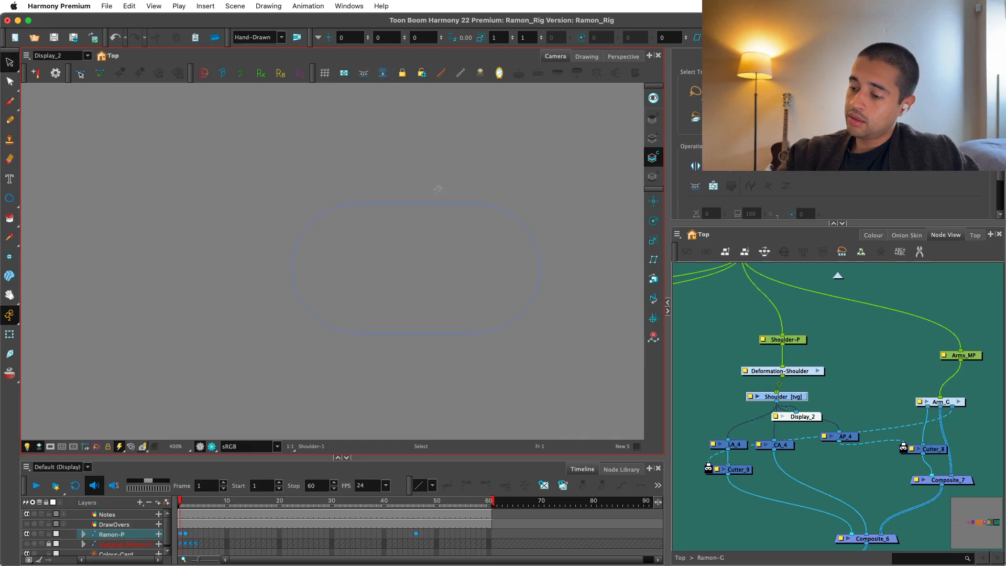
pyautogui.hotkey('alt', 'i')
pyautogui.click(444, 263)
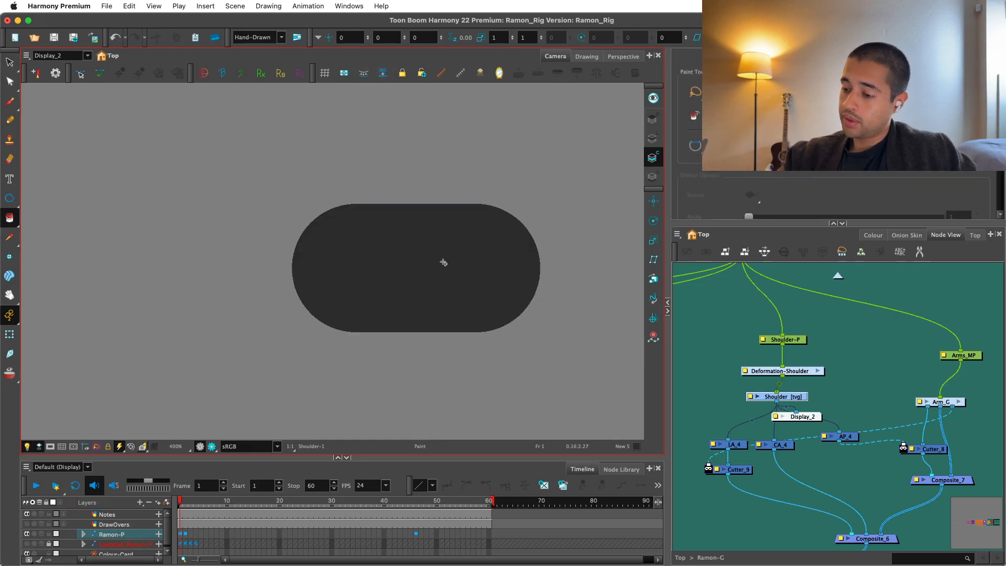
pyautogui.click(10, 82)
pyautogui.click(393, 208)
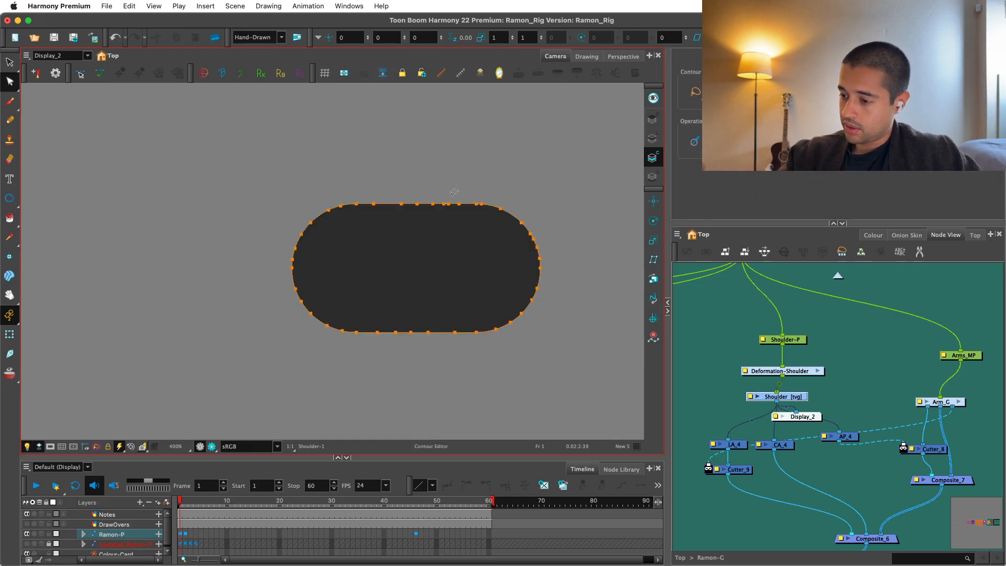
pyautogui.click(87, 284)
pyautogui.click(9, 334)
# Change the Use Embedded Pivots option in the Shoulder drawing's layer properties and close the dialog.
pyautogui.moveTo(806, 370); pyautogui.dragTo(800, 372)
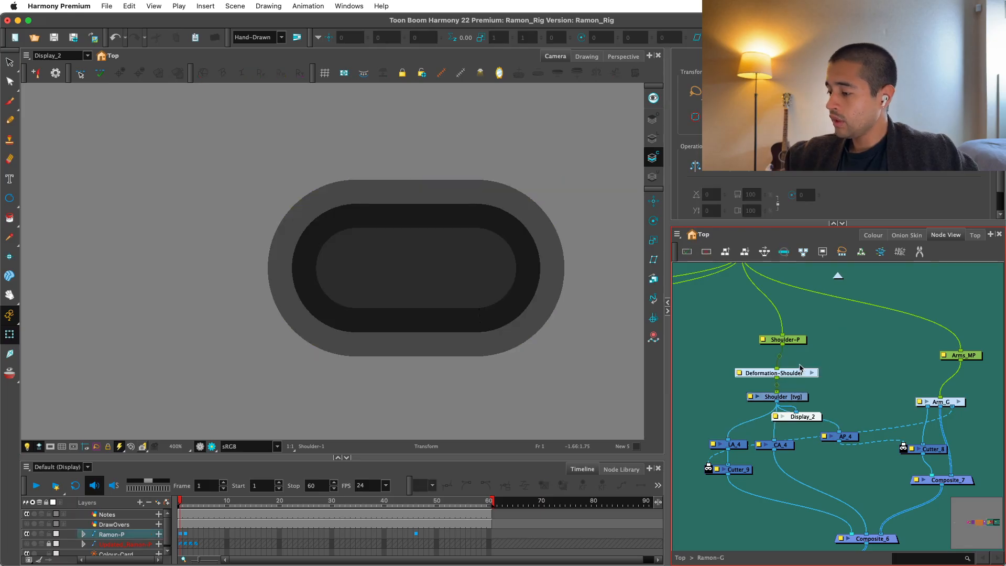
pyautogui.click(795, 397)
pyautogui.doubleClick(801, 398)
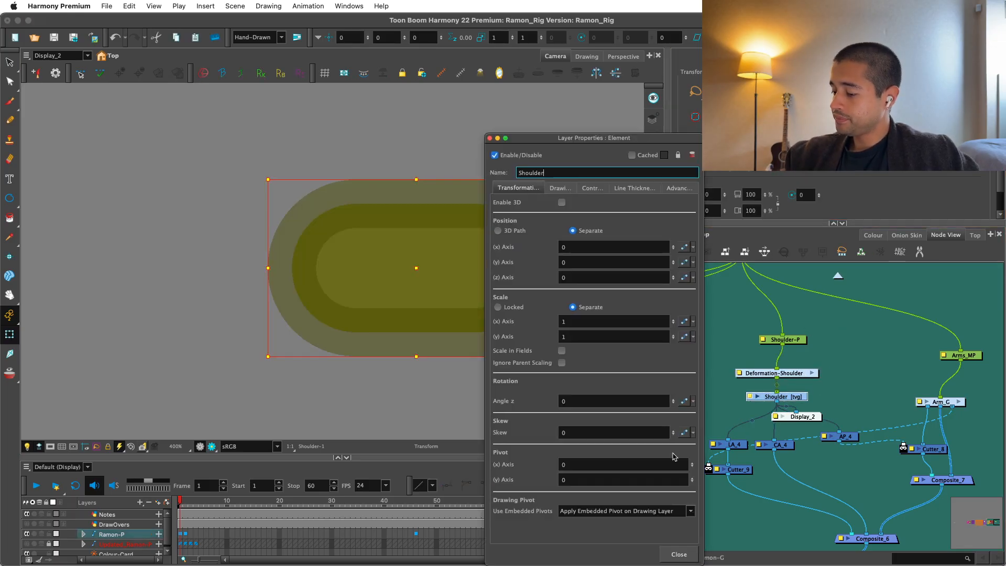
pyautogui.click(678, 510)
pyautogui.click(618, 503)
pyautogui.click(679, 554)
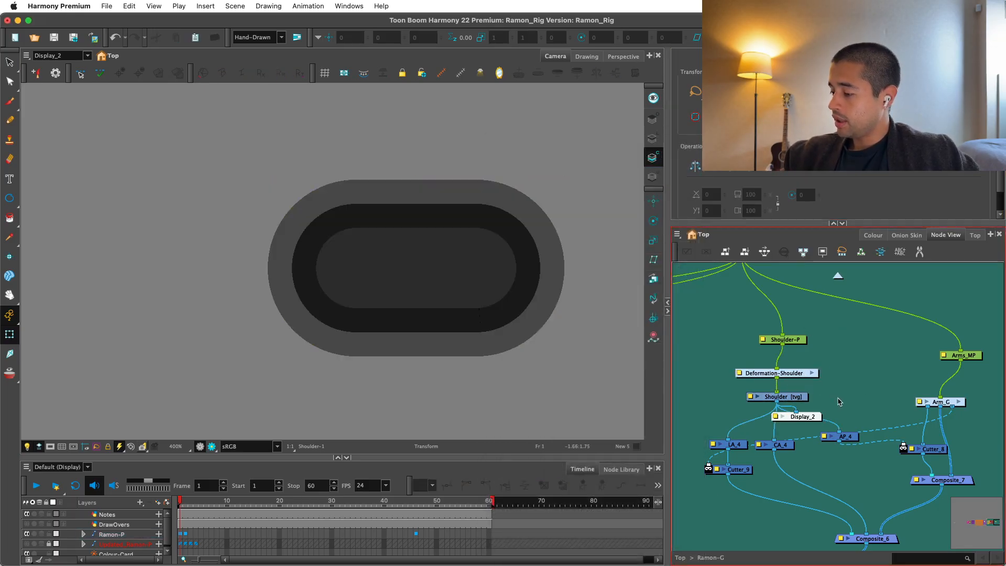
# Start a curve deformation chain on the Shoulder with the Rigging tool, from the capsule's upper middle around its upper-right corner.
pyautogui.click(801, 397)
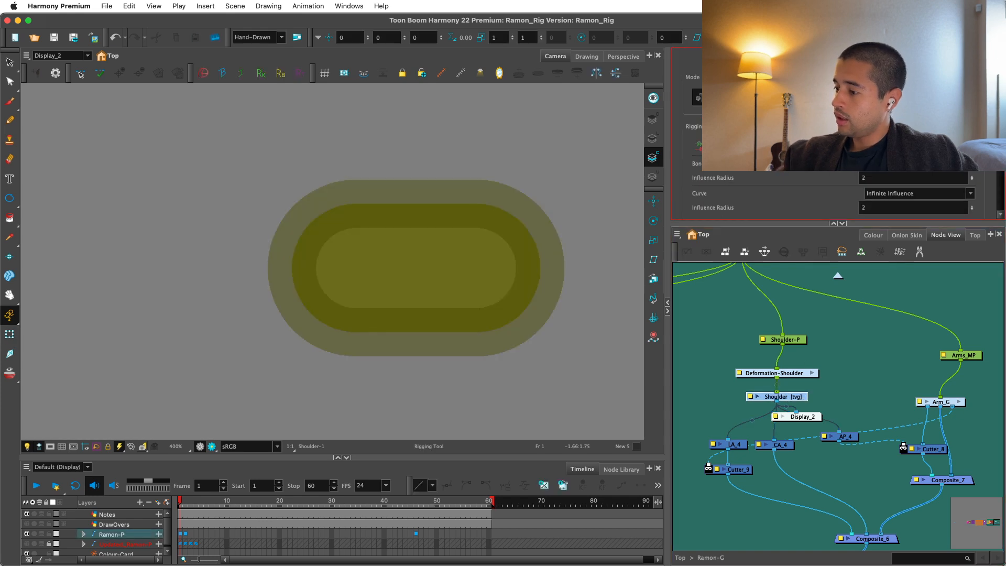
pyautogui.press('2')
pyautogui.press('space')
pyautogui.moveTo(616, 202); pyautogui.dragTo(584, 194)
pyautogui.scroll(2, 404, 168)
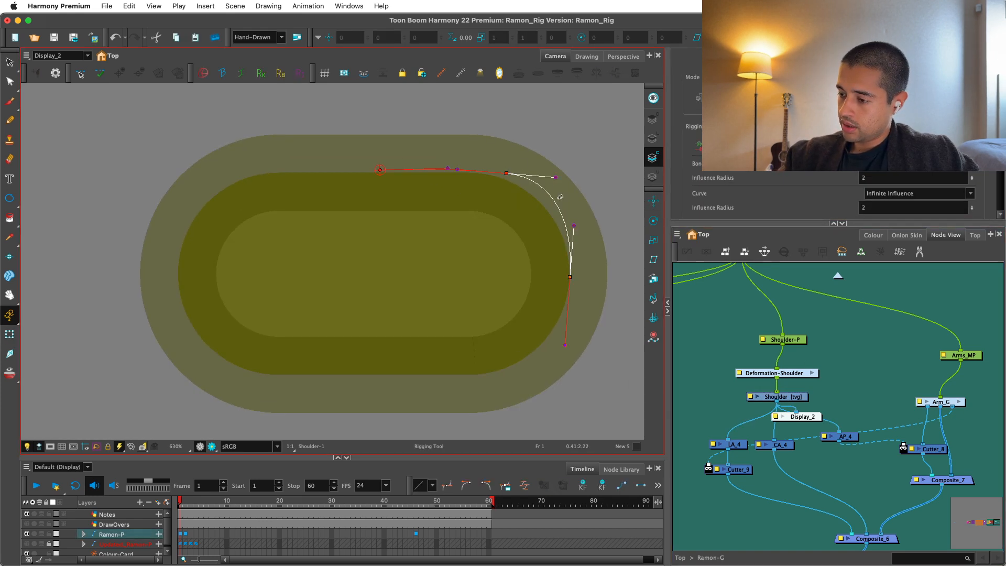
pyautogui.moveTo(506, 174); pyautogui.dragTo(501, 171)
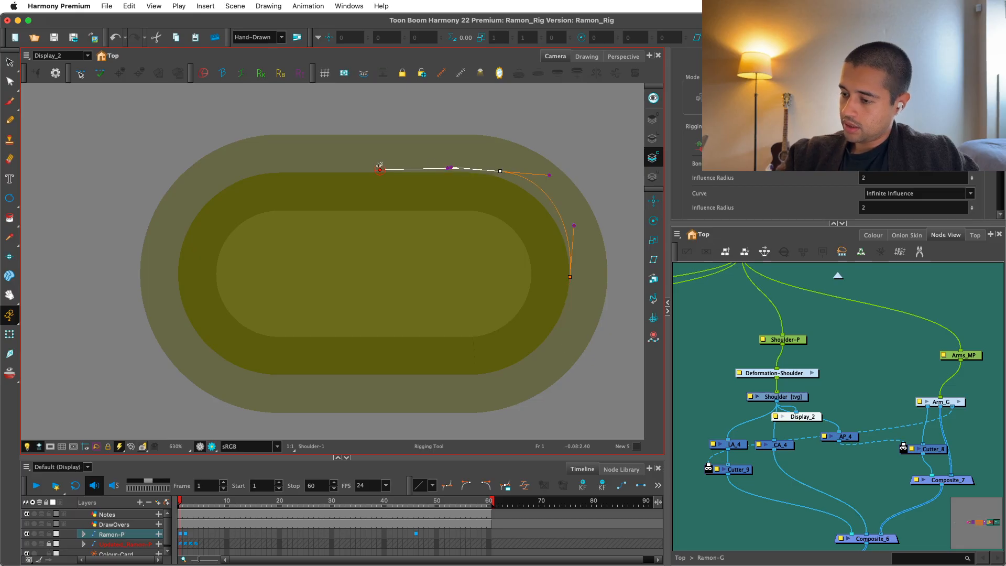
# Continue the Shoulder's curve deformation chain down the capsule's right end, along its lower edge and up to its left end.
pyautogui.click(570, 275)
pyautogui.click(569, 287)
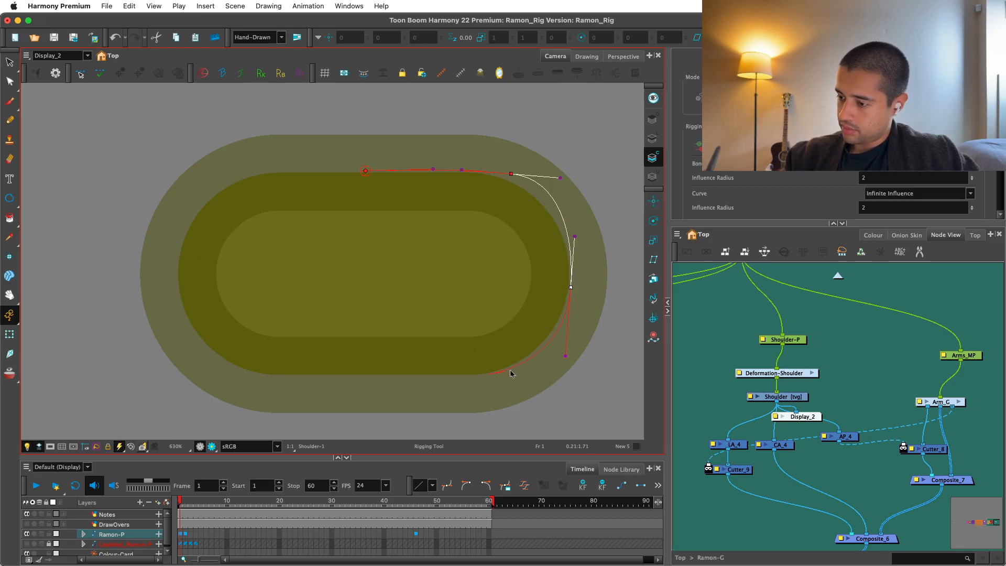
pyautogui.click(488, 374)
pyautogui.click(365, 375)
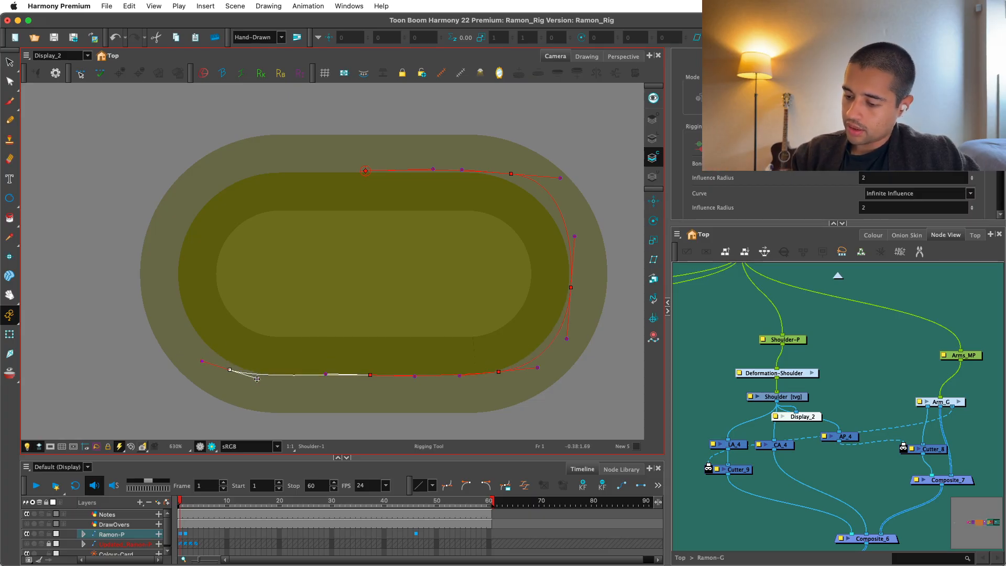
pyautogui.moveTo(181, 294); pyautogui.dragTo(181, 294)
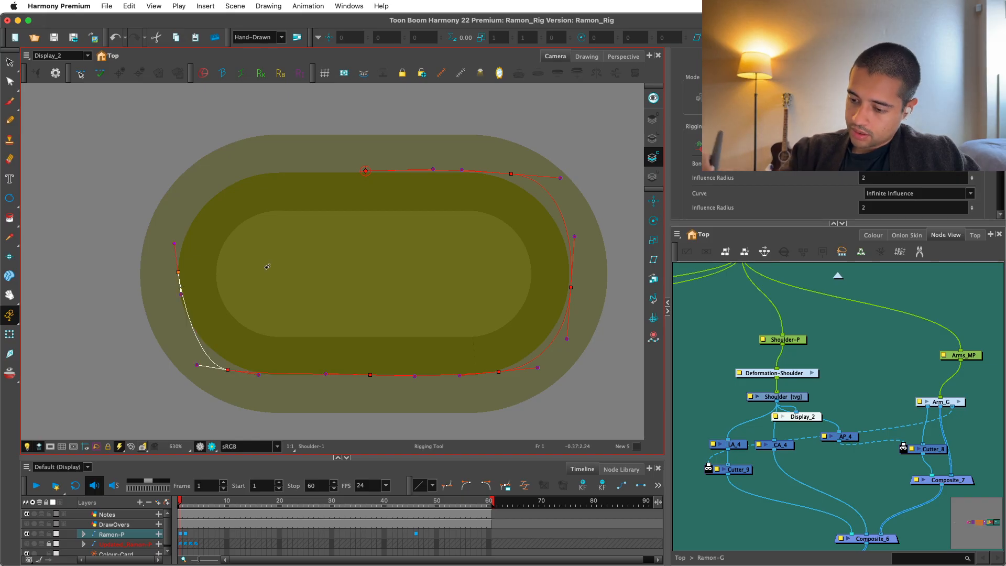
# Refine the chain's lower-left and left points, add the upper-left point and close the curve at the upper middle.
pyautogui.moveTo(228, 370); pyautogui.dragTo(240, 371)
pyautogui.moveTo(171, 276); pyautogui.dragTo(180, 232)
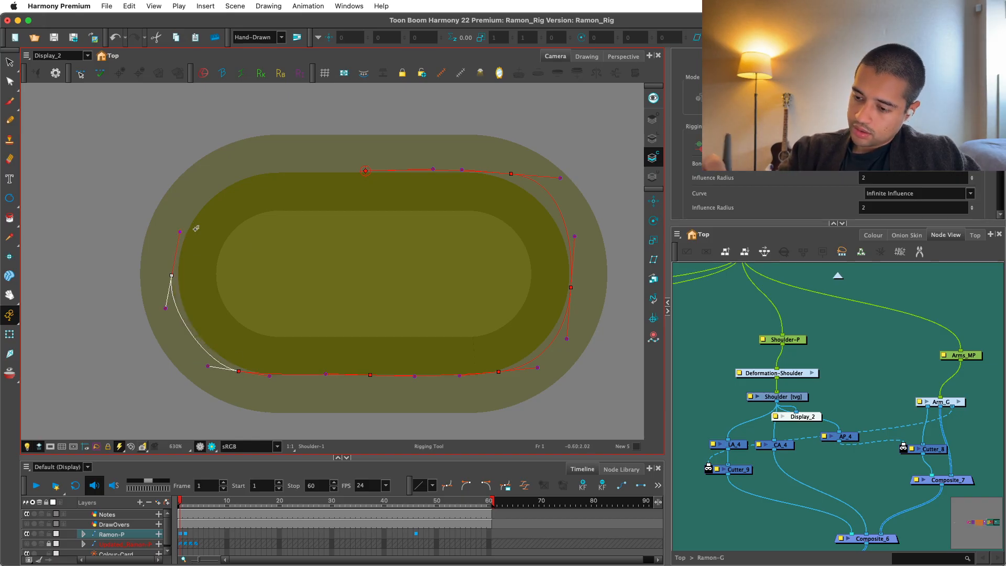
pyautogui.press('super+z')
pyautogui.press('super+z')
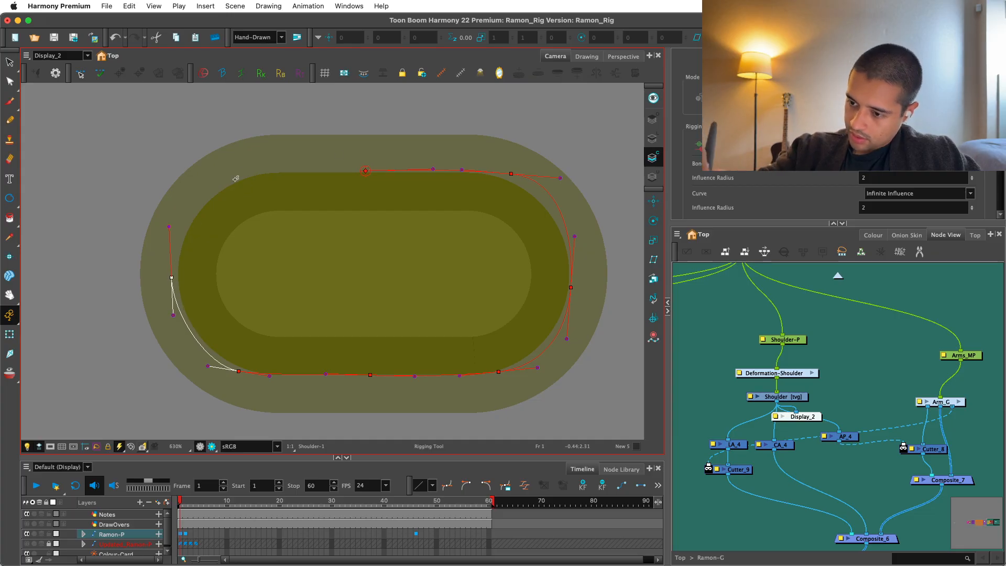
pyautogui.moveTo(239, 174); pyautogui.dragTo(278, 169)
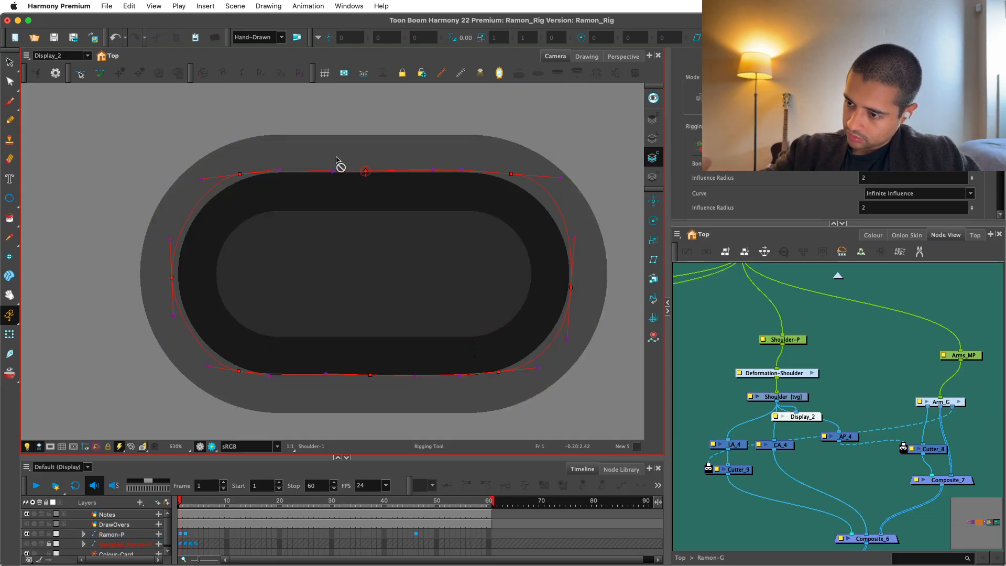
pyautogui.click(374, 169)
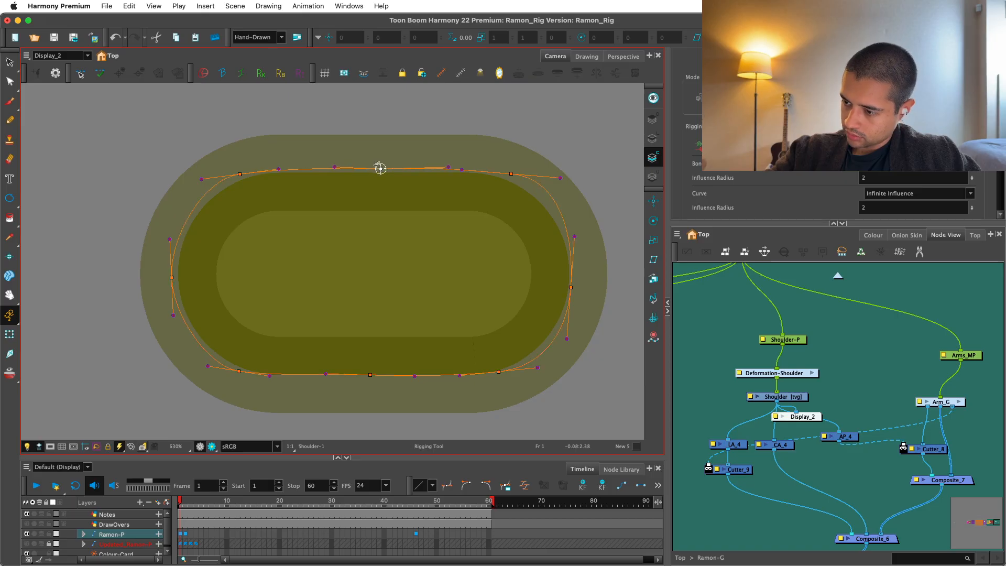
# Check the Shoulder drawing's layer properties and delete the temporary Display_2 node.
pyautogui.hotkey('shift', 't')
pyautogui.click(815, 389)
pyautogui.doubleClick(800, 397)
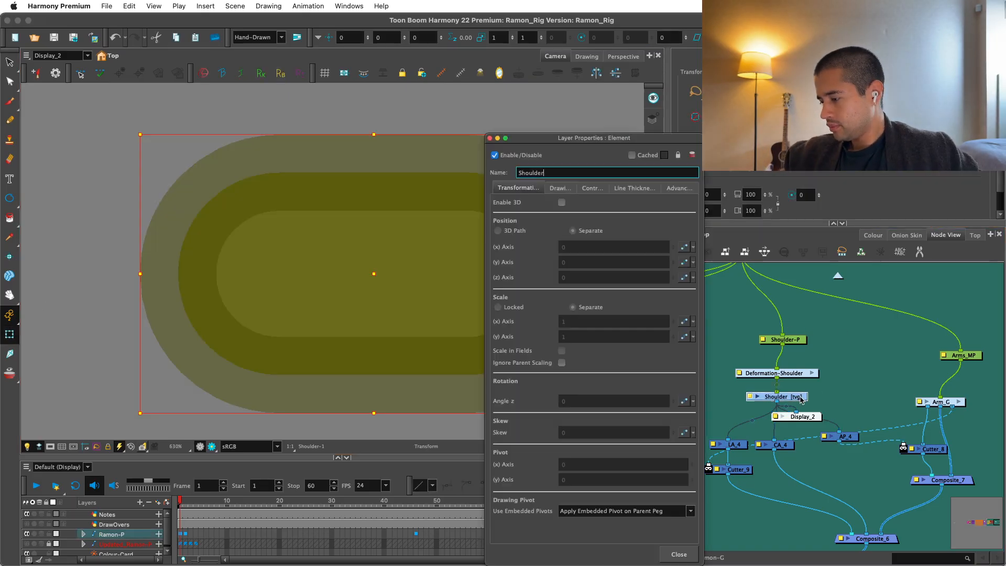
pyautogui.click(679, 554)
pyautogui.click(803, 417)
pyautogui.press('Delete')
pyautogui.press('1')
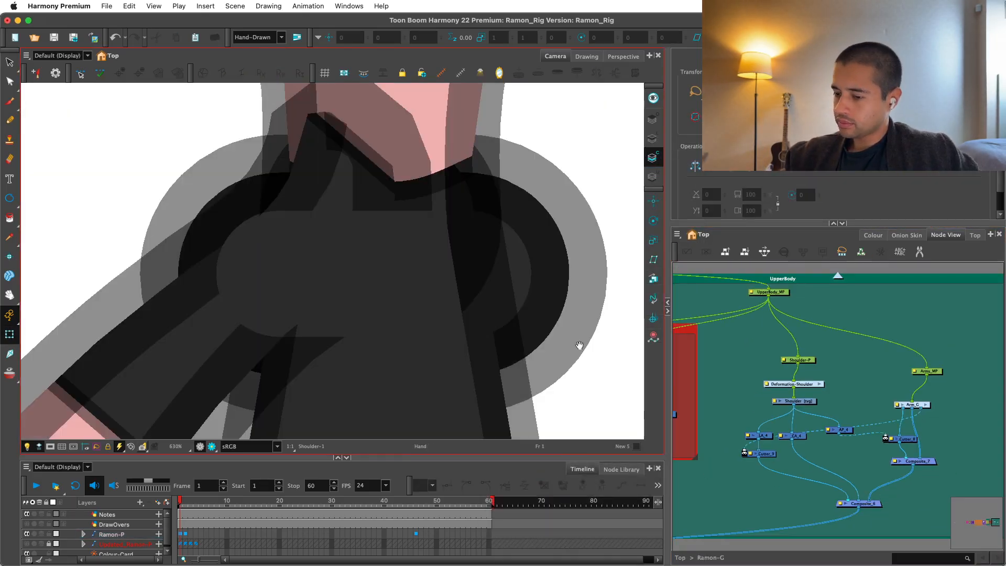
# Select the Shoulder on the full character and show its deformation controls in the Camera view.
pyautogui.press('1')
pyautogui.press('1')
pyautogui.moveTo(540, 321); pyautogui.dragTo(588, 335)
pyautogui.press('2')
pyautogui.click(516, 312)
pyautogui.hotkey('shift', 'F11')
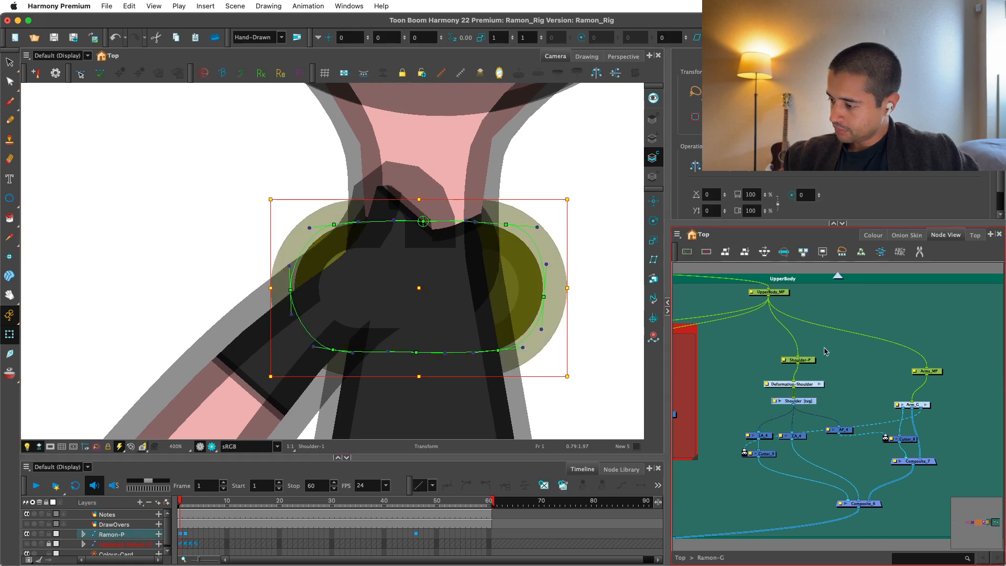
pyautogui.click(825, 351)
# Compare Ramon's keyed poses at frame 2 and the later keyframe, and return to frame 1.
pyautogui.click(185, 533)
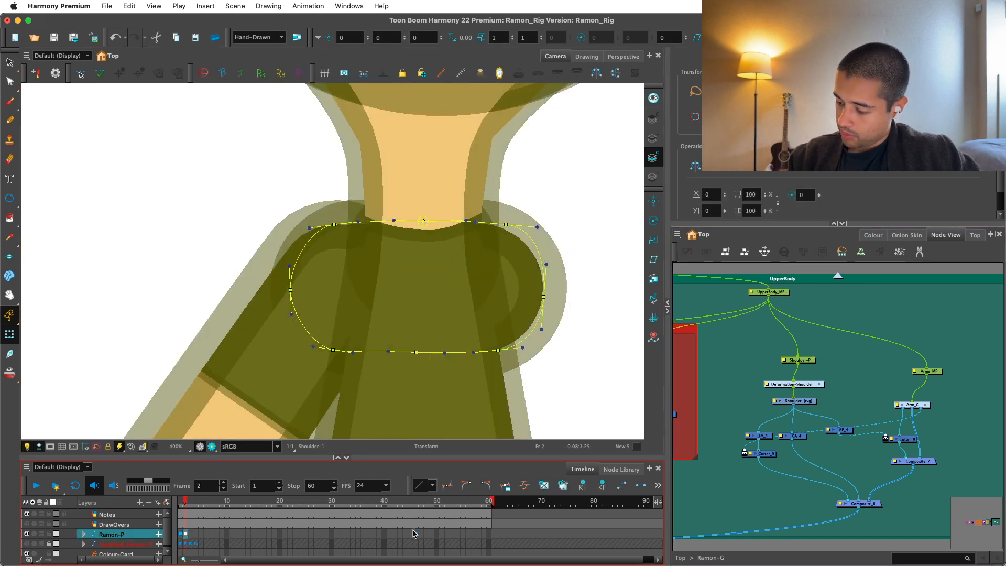
pyautogui.click(416, 534)
pyautogui.moveTo(418, 501); pyautogui.dragTo(180, 501)
pyautogui.click(730, 348)
pyautogui.press('2')
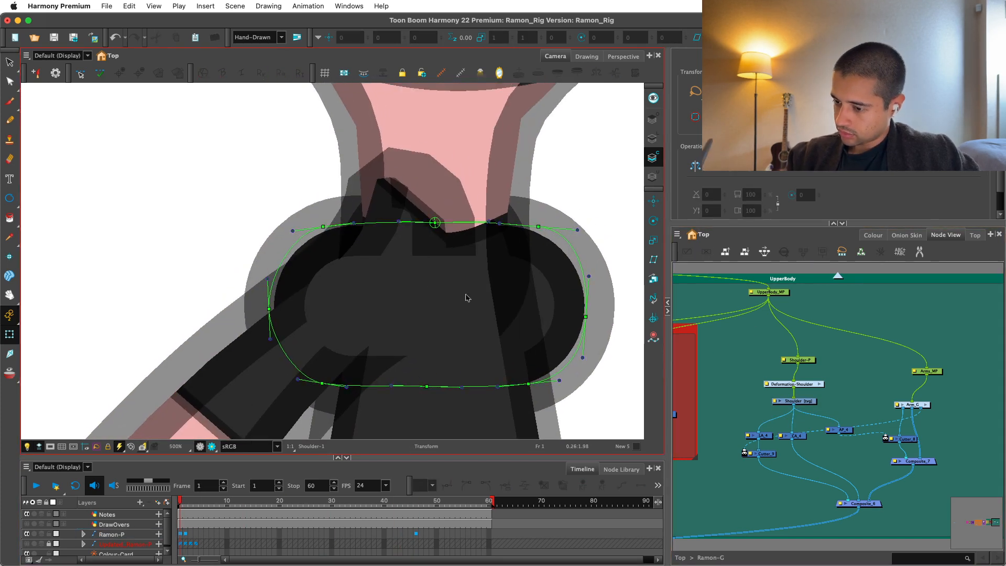
# Reshape the upper end of the upper arm's deformation curve so it slopes into the shoulder just below the neck.
pyautogui.moveTo(322, 228); pyautogui.dragTo(343, 233)
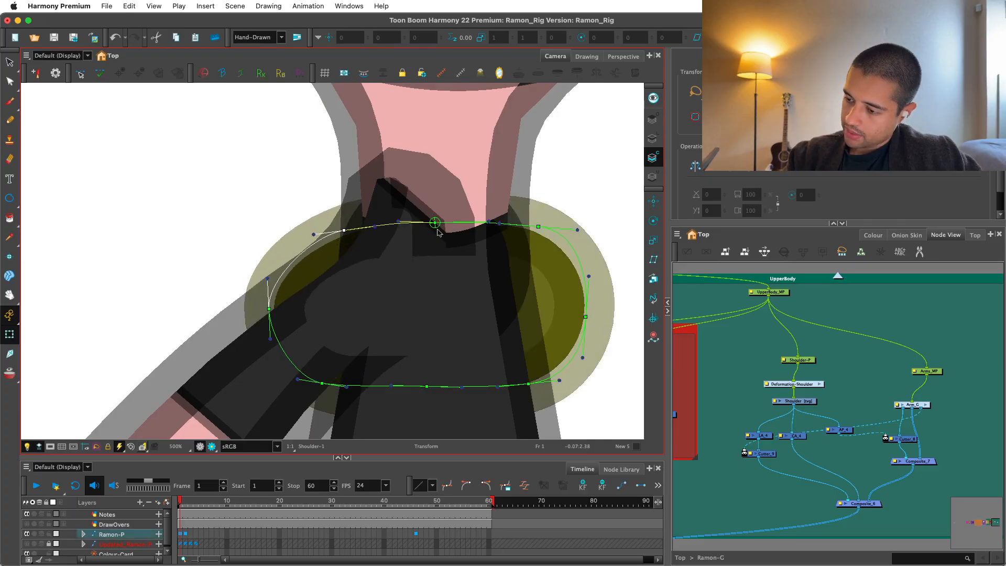
pyautogui.press('super+z')
pyautogui.press('1')
pyautogui.press('1')
pyautogui.click(387, 309)
pyautogui.moveTo(393, 330); pyautogui.dragTo(392, 307)
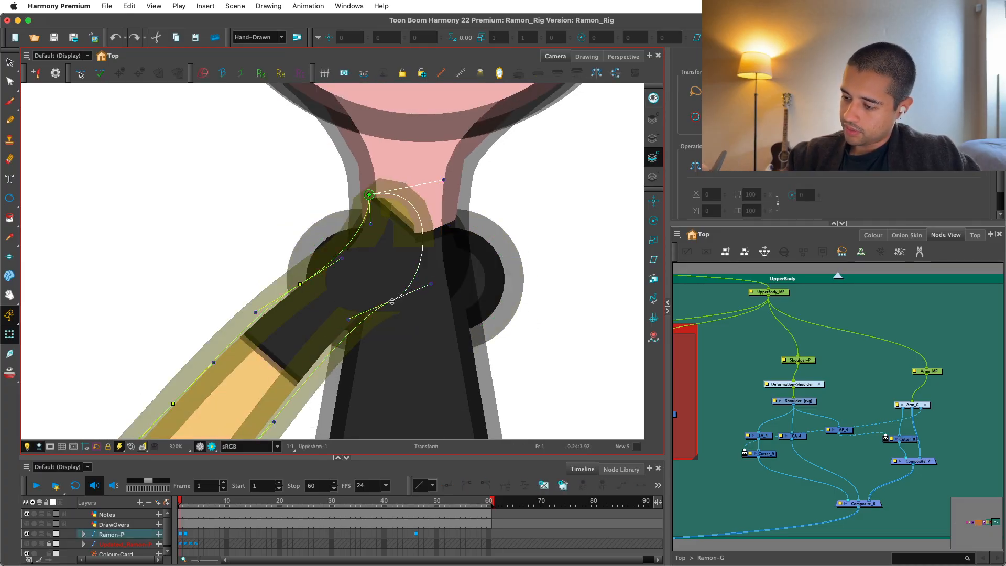
pyautogui.moveTo(369, 195); pyautogui.dragTo(376, 217)
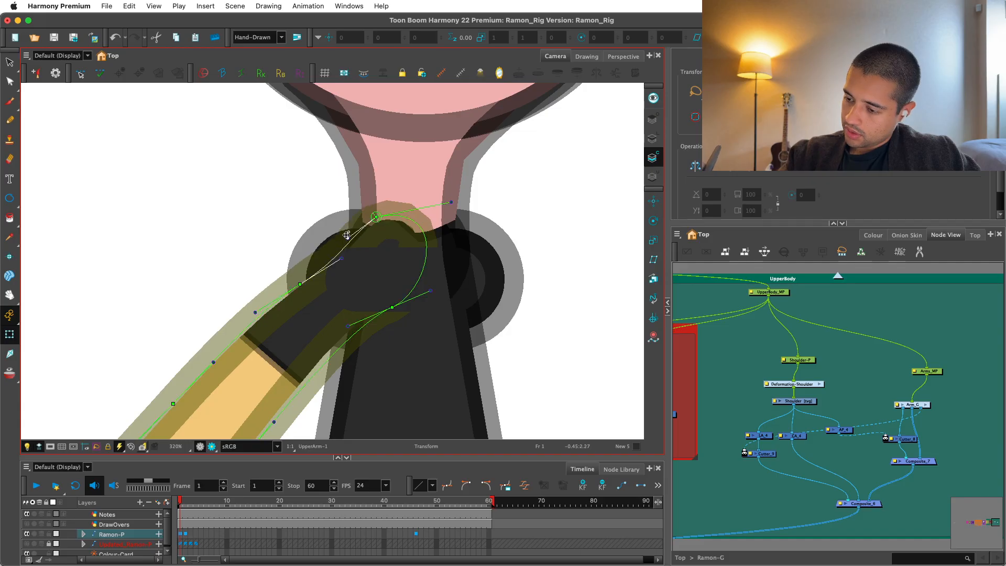
pyautogui.moveTo(341, 262); pyautogui.dragTo(337, 256)
pyautogui.moveTo(299, 284); pyautogui.dragTo(293, 288)
pyautogui.moveTo(377, 217); pyautogui.dragTo(337, 249)
pyautogui.moveTo(443, 217); pyautogui.dragTo(370, 230)
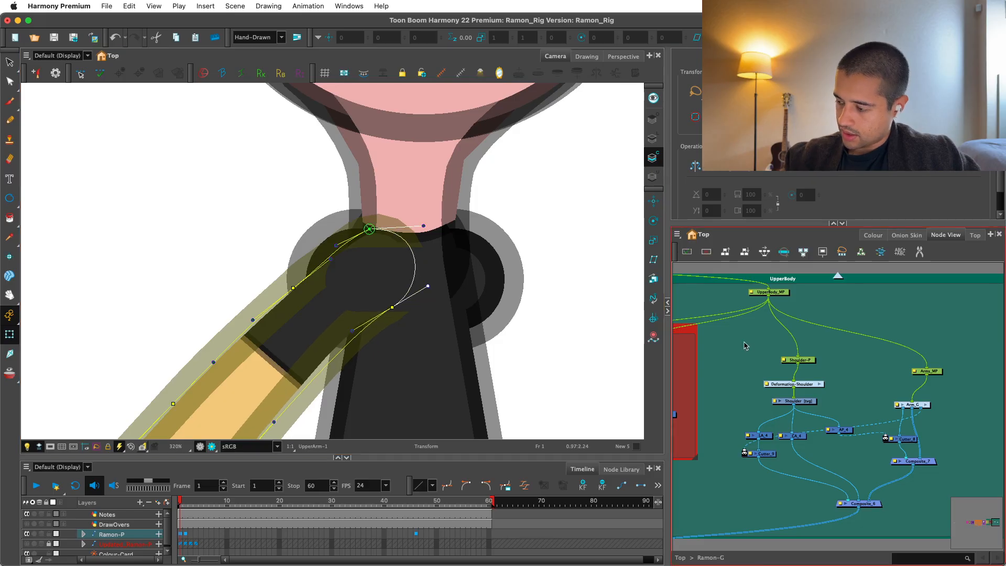
# Inspect the arm and shoulder joint in Render View and return to the OpenGL view.
pyautogui.click(212, 446)
pyautogui.scroll(-5, 553, 375)
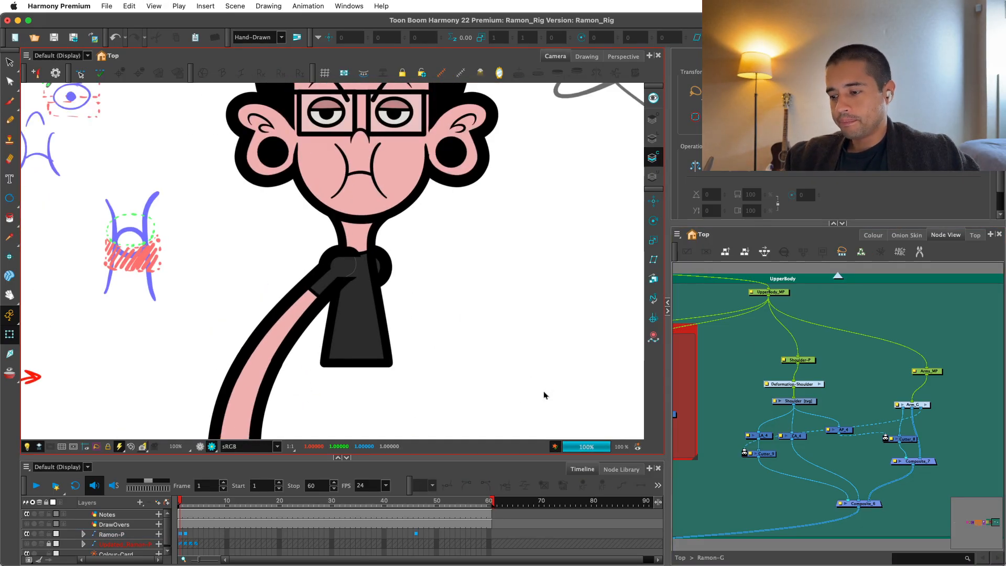
pyautogui.press('2')
pyautogui.press('2')
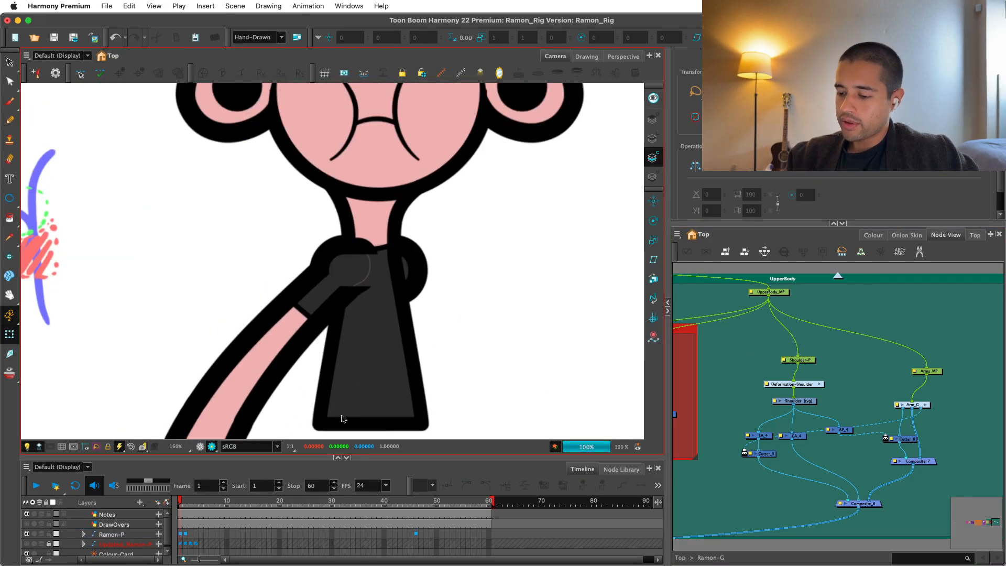
pyautogui.click(200, 446)
# Raise the Shoulder curve's top centre point and pull its upper-left and left points to follow the raised arm's slope.
pyautogui.press('2')
pyautogui.press('2')
pyautogui.press('2')
pyautogui.click(411, 328)
pyautogui.click(468, 295)
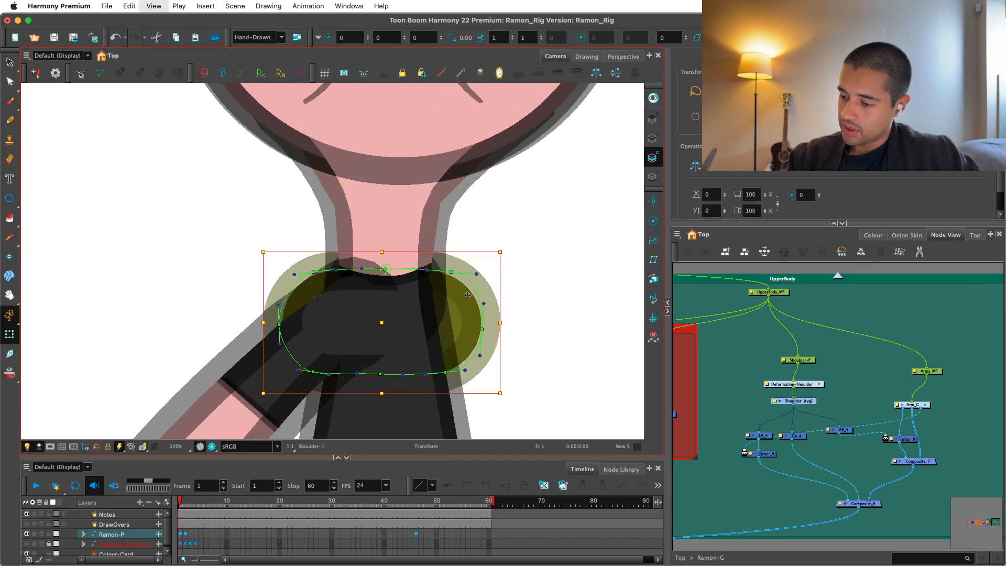
pyautogui.moveTo(386, 269); pyautogui.dragTo(385, 255)
pyautogui.moveTo(313, 271); pyautogui.dragTo(337, 274)
pyautogui.moveTo(279, 325); pyautogui.dragTo(283, 345)
pyautogui.moveTo(316, 287); pyautogui.dragTo(317, 293)
pyautogui.click(349, 271)
pyautogui.click(458, 272)
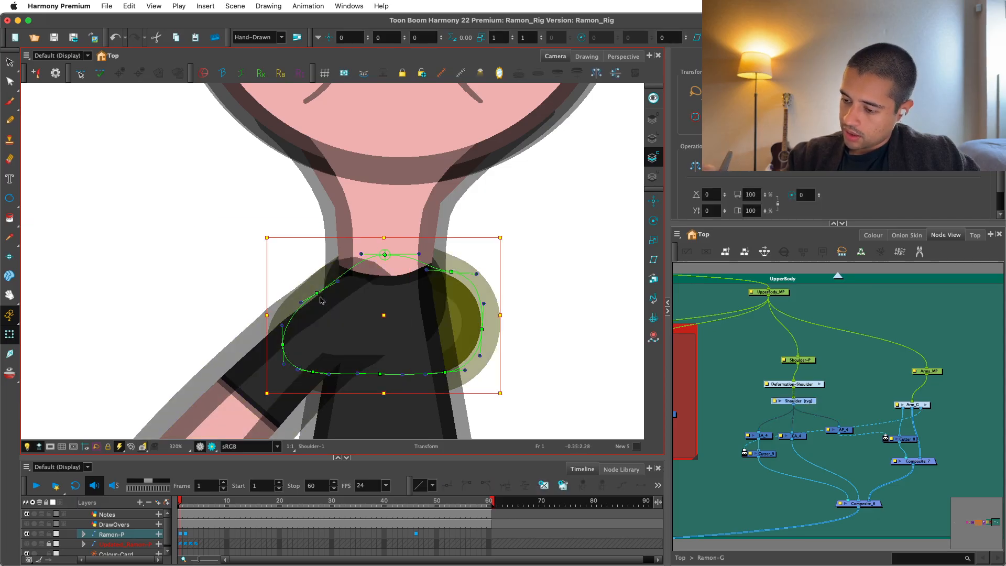
pyautogui.moveTo(283, 345); pyautogui.dragTo(275, 343)
# Check the reshaped left side of the Shoulder in Render View and return to the OpenGL view.
pyautogui.click(201, 447)
pyautogui.press('1')
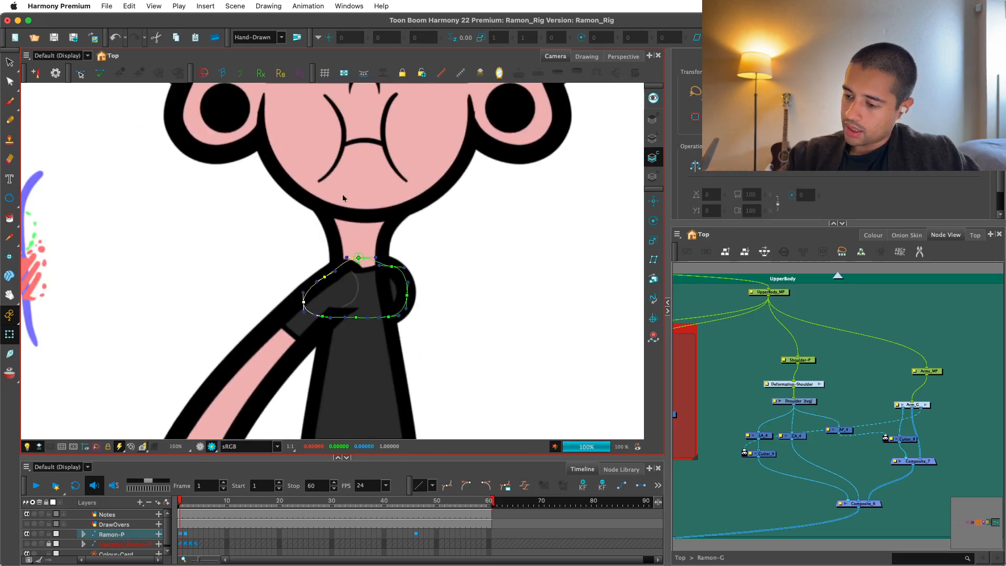
pyautogui.press('2')
pyautogui.press('2')
pyautogui.press('2')
pyautogui.click(200, 446)
# Lower the Shoulder curve's top centre point slightly and move its upper-left point up to the side of the neck.
pyautogui.press('2')
pyautogui.press('2')
pyautogui.click(404, 264)
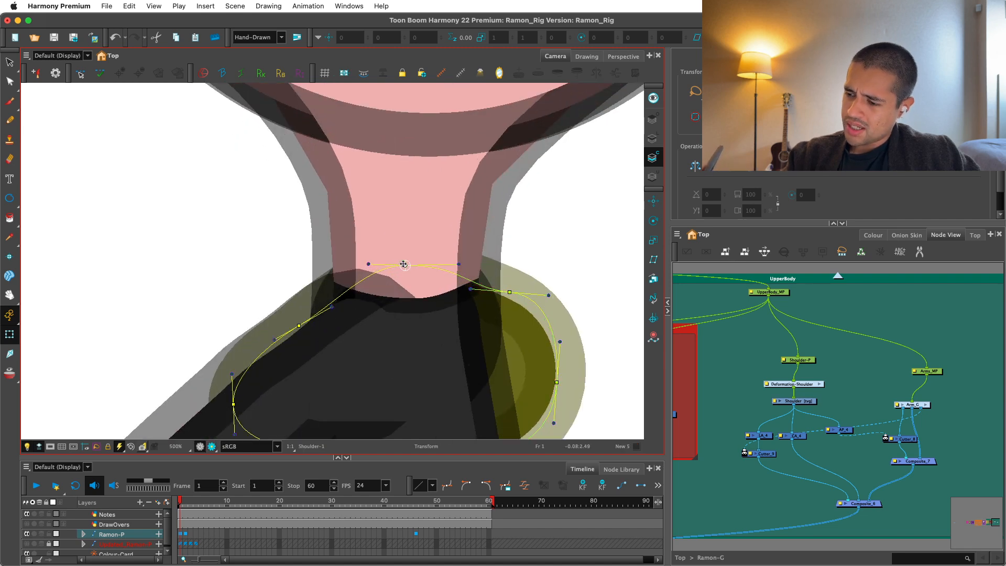
pyautogui.moveTo(405, 264)
pyautogui.mouseDown()
pyautogui.moveTo(414, 234)
pyautogui.moveTo(410, 247)
pyautogui.mouseUp()
pyautogui.press('super+z')
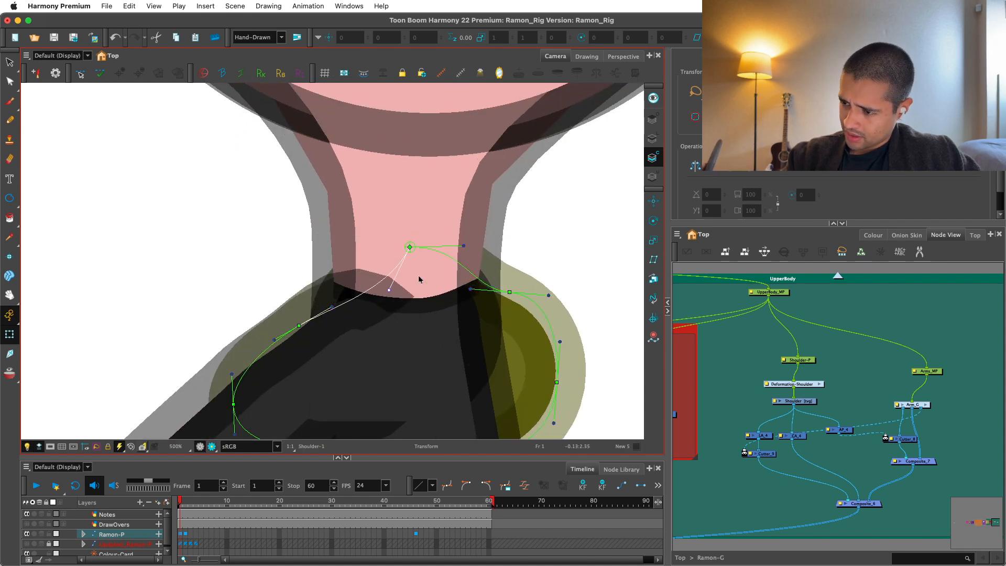
pyautogui.moveTo(406, 266); pyautogui.dragTo(413, 272)
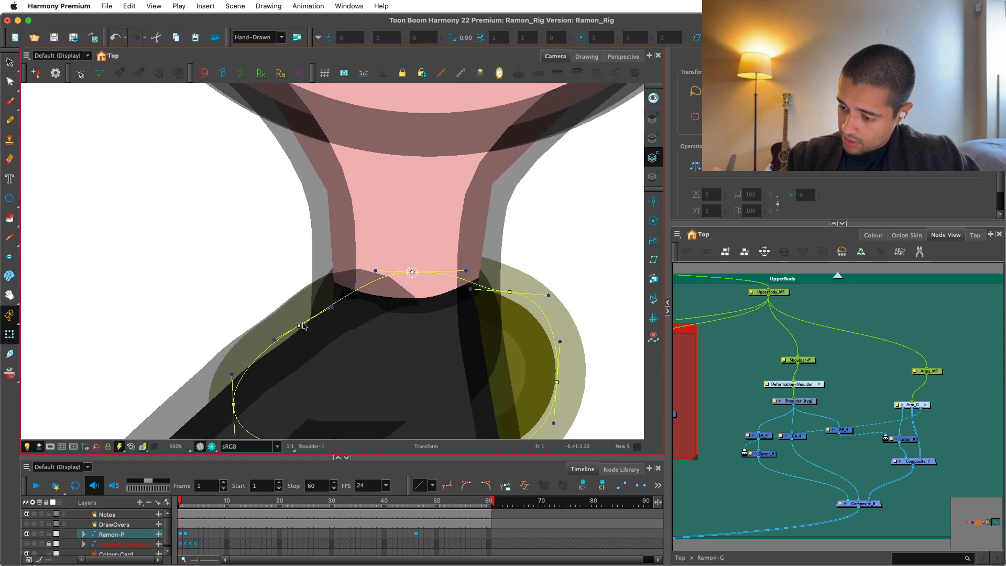
pyautogui.moveTo(298, 326); pyautogui.dragTo(330, 320)
pyautogui.moveTo(335, 279); pyautogui.dragTo(339, 270)
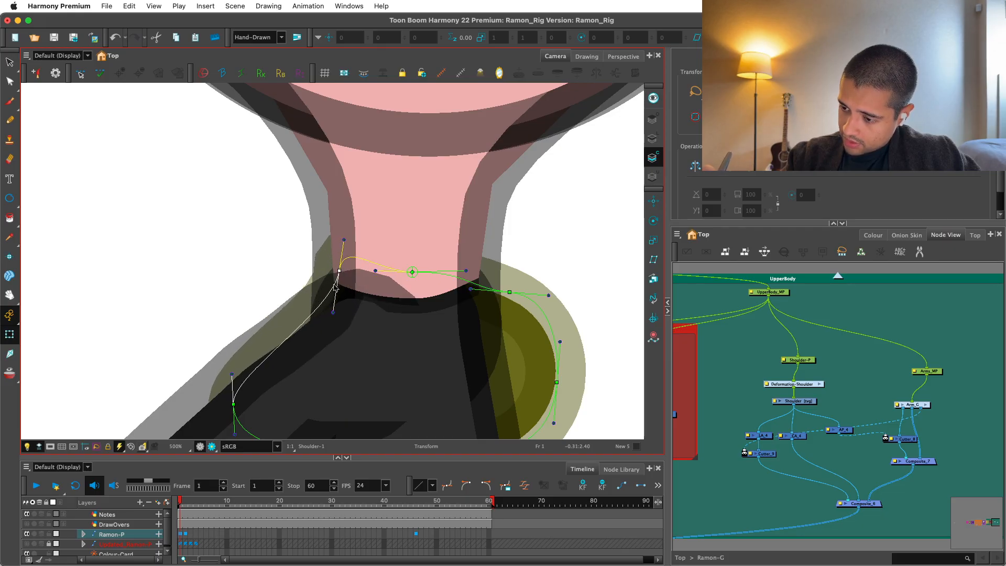
# Pull the Shoulder curve's bottom centre point down into the torso and round off its lower-left point.
pyautogui.press('1')
pyautogui.moveTo(269, 368); pyautogui.dragTo(377, 381)
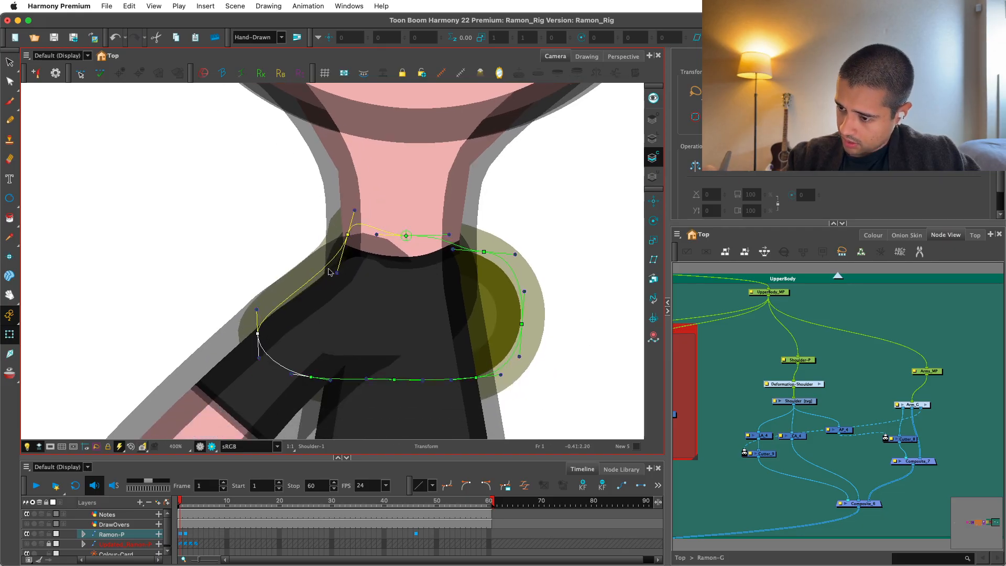
pyautogui.press('1')
pyautogui.press('super+z')
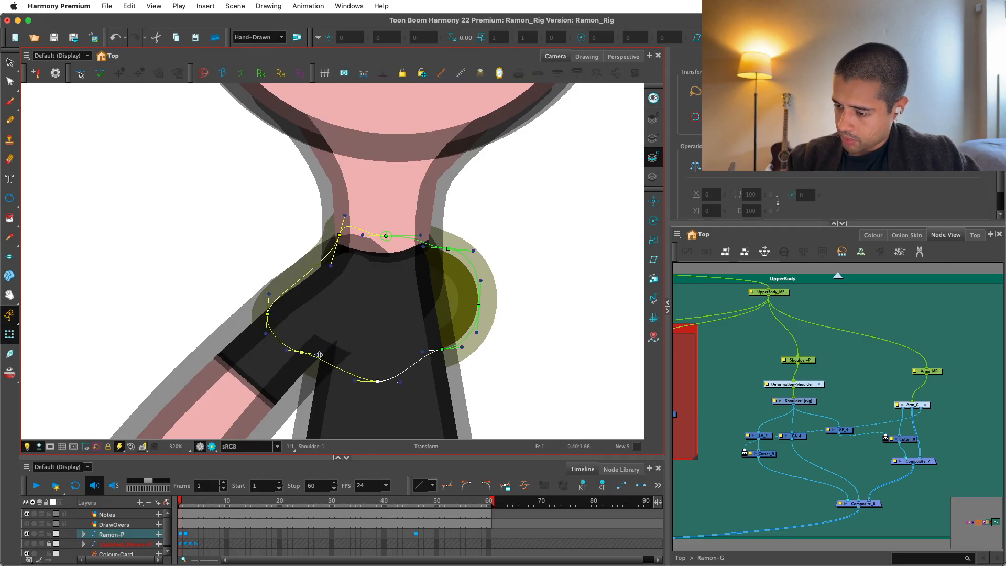
pyautogui.moveTo(302, 352); pyautogui.dragTo(296, 355)
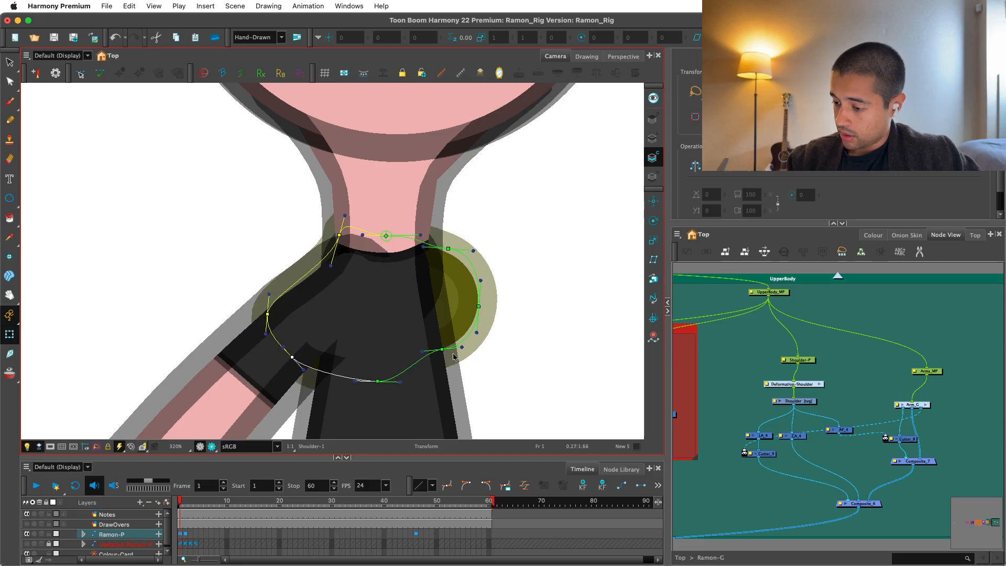
# Shape the right side of the Shoulder curve by repositioning its lower-right, right and upper-right points, with the upper-right one at the neck.
pyautogui.click(426, 353)
pyautogui.moveTo(423, 351)
pyautogui.mouseDown()
pyautogui.moveTo(432, 369)
pyautogui.moveTo(465, 348)
pyautogui.mouseUp()
pyautogui.moveTo(530, 297); pyautogui.dragTo(470, 305)
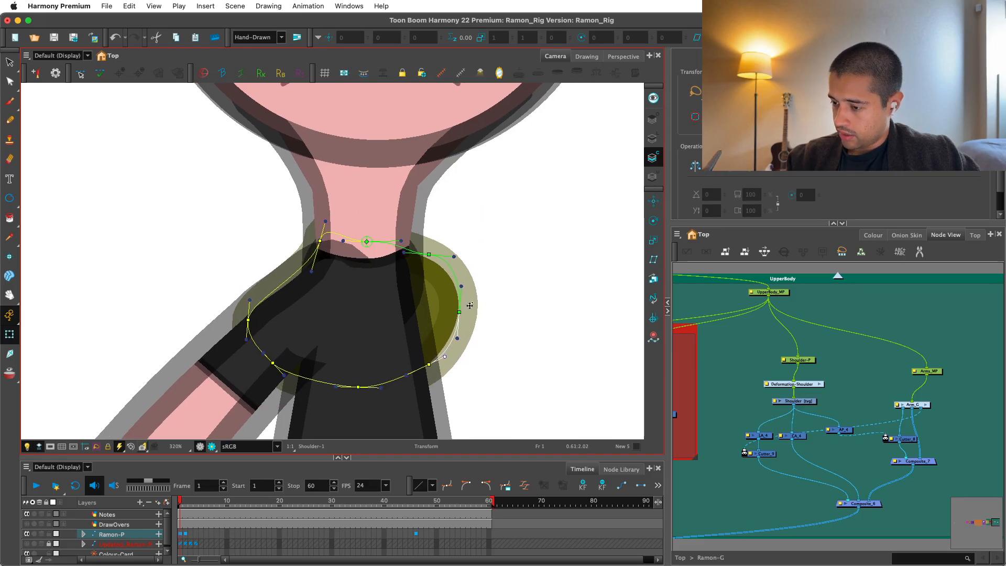
pyautogui.moveTo(424, 250)
pyautogui.mouseDown()
pyautogui.moveTo(412, 237)
pyautogui.moveTo(420, 260)
pyautogui.mouseUp()
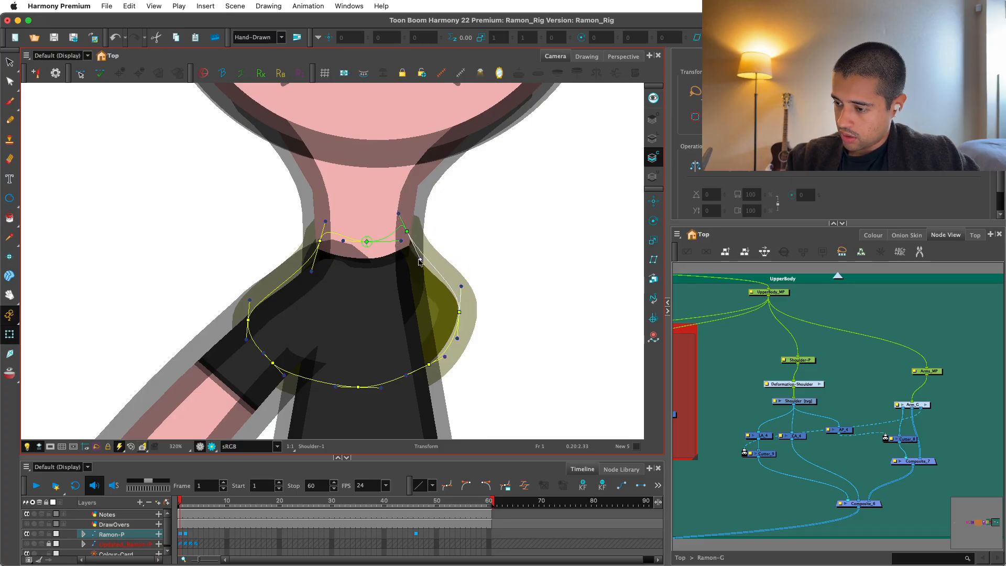
pyautogui.moveTo(459, 313); pyautogui.dragTo(467, 312)
pyautogui.moveTo(429, 363); pyautogui.dragTo(408, 383)
pyautogui.click(735, 335)
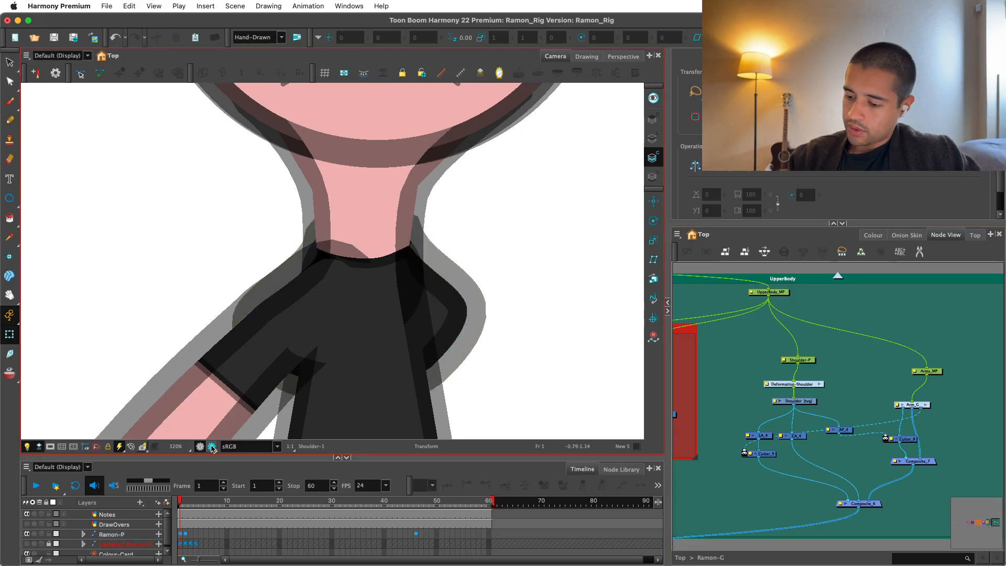
# Examine both shoulders and the neckline in Render View at several zoom levels and return to the OpenGL view.
pyautogui.click(212, 447)
pyautogui.press('1')
pyautogui.press('1')
pyautogui.press('1')
pyautogui.press('1')
pyautogui.press('1')
pyautogui.press('2')
pyautogui.press('2')
pyautogui.press('2')
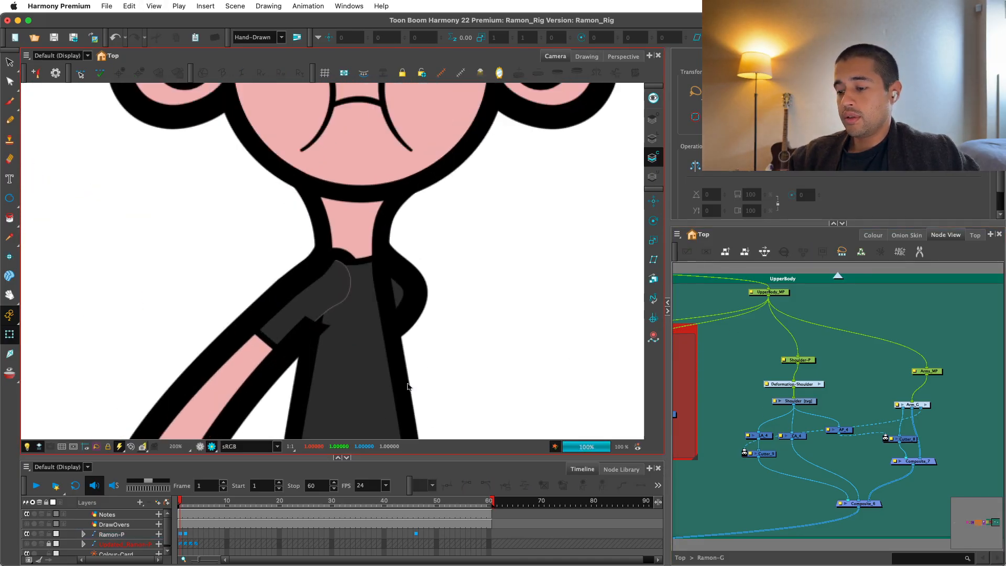
pyautogui.click(200, 447)
# Reposition the Shoulder curve's top centre and both upper side points so the curve arches over the neckline.
pyautogui.press('2')
pyautogui.press('2')
pyautogui.press('2')
pyautogui.moveTo(347, 241)
pyautogui.mouseDown()
pyautogui.moveTo(337, 297)
pyautogui.moveTo(366, 262)
pyautogui.moveTo(362, 245)
pyautogui.mouseUp()
pyautogui.click(343, 300)
pyautogui.click(447, 341)
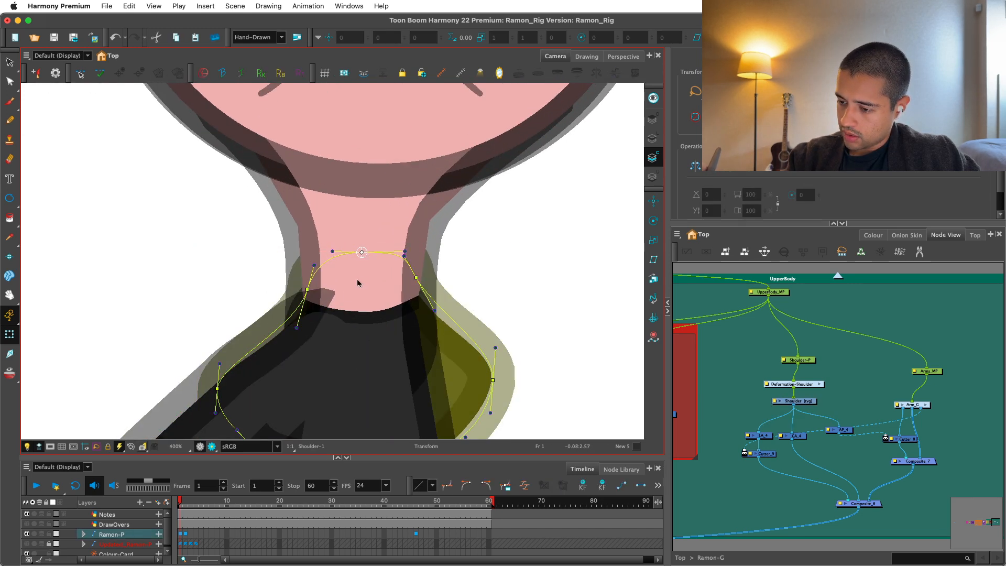
# Select the upper arm and move its deformation curve's start point down and outward along the shoulder slope.
pyautogui.click(326, 308)
pyautogui.press('1')
pyautogui.moveTo(338, 316); pyautogui.dragTo(323, 272)
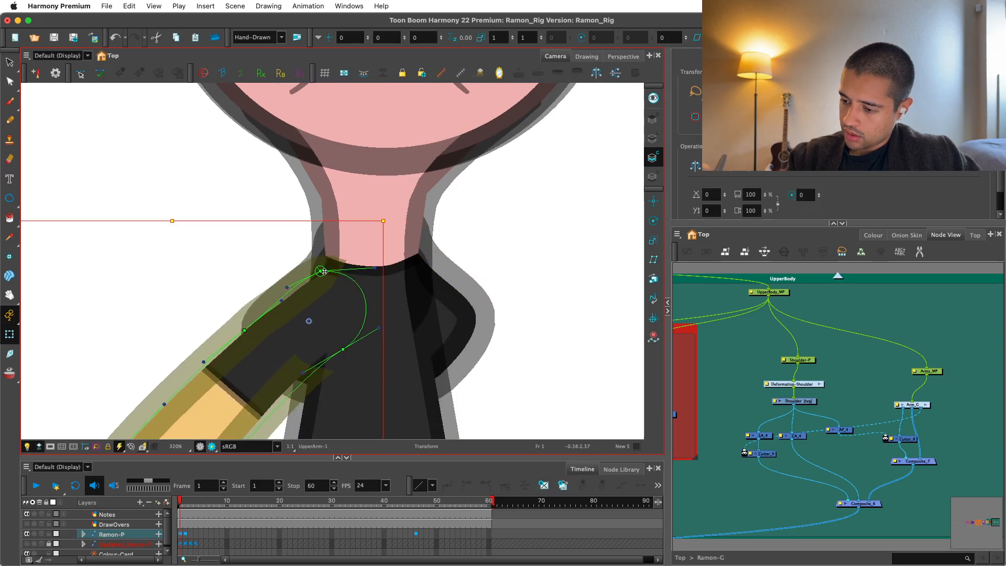
pyautogui.hotkey('ctrl', 'z')
pyautogui.click(337, 263)
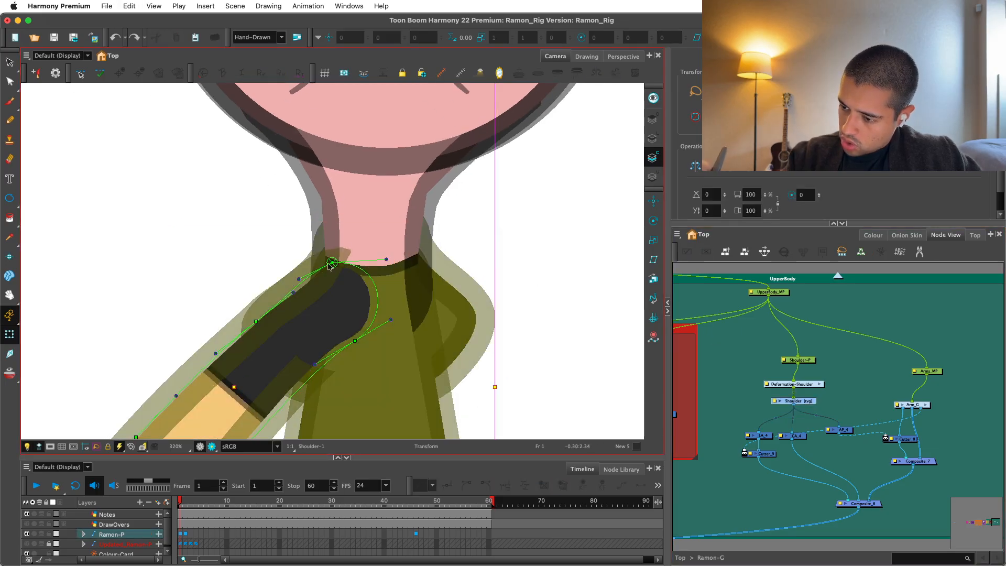
pyautogui.moveTo(333, 263); pyautogui.dragTo(313, 276)
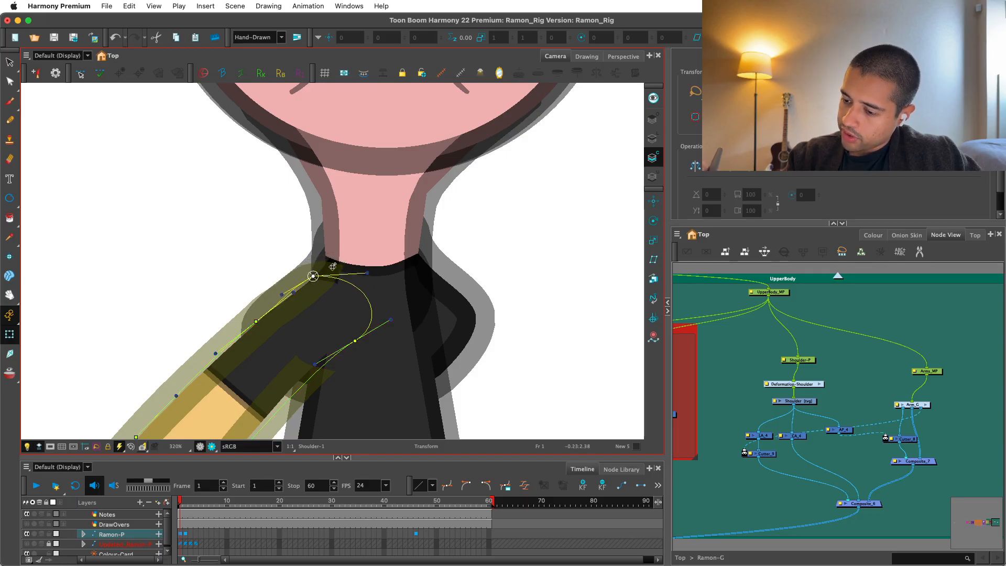
# Fine-tune the upper arm's outer deformation curve near the shoulder and deselect it.
pyautogui.press('1')
pyautogui.press('2')
pyautogui.press('2')
pyautogui.moveTo(281, 331); pyautogui.dragTo(286, 305)
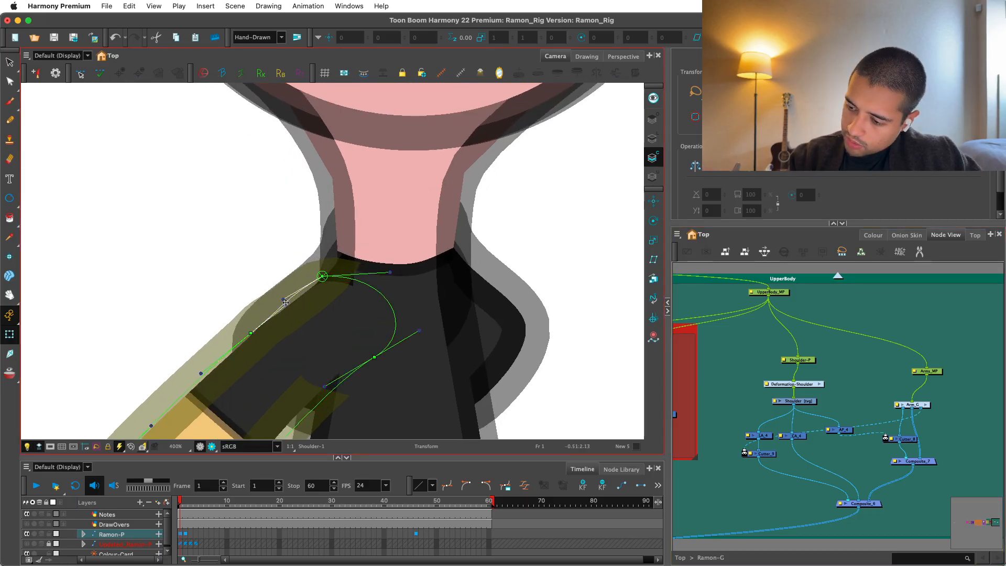
pyautogui.moveTo(250, 333); pyautogui.dragTo(258, 331)
pyautogui.press('1')
pyautogui.click(730, 366)
# Hide the deformation controls and inspect the seam between the upper arm and the Shoulder in Render View.
pyautogui.hotkey('shift', 'c')
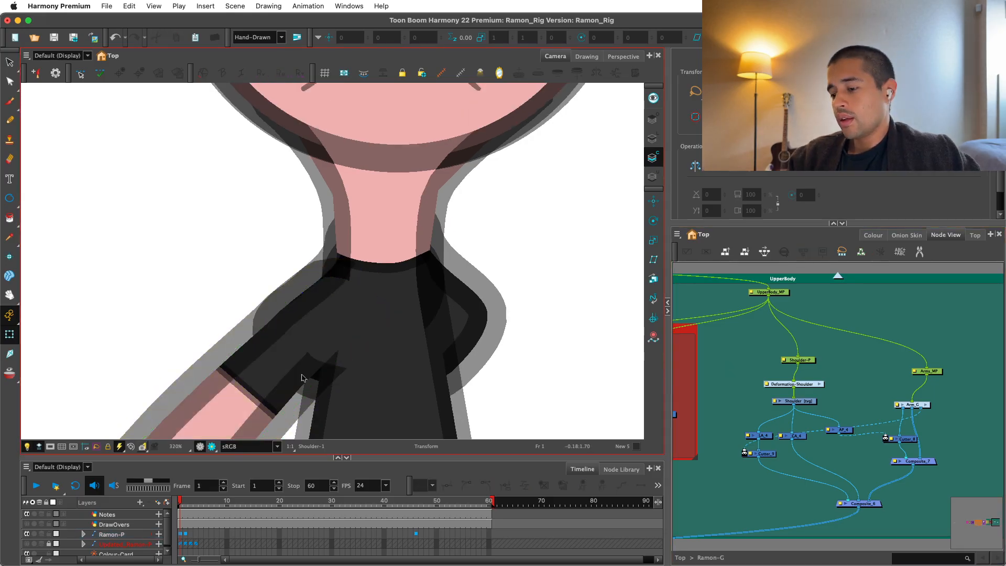
pyautogui.press('1')
pyautogui.press('1')
pyautogui.press('1')
pyautogui.press('1')
pyautogui.press('1')
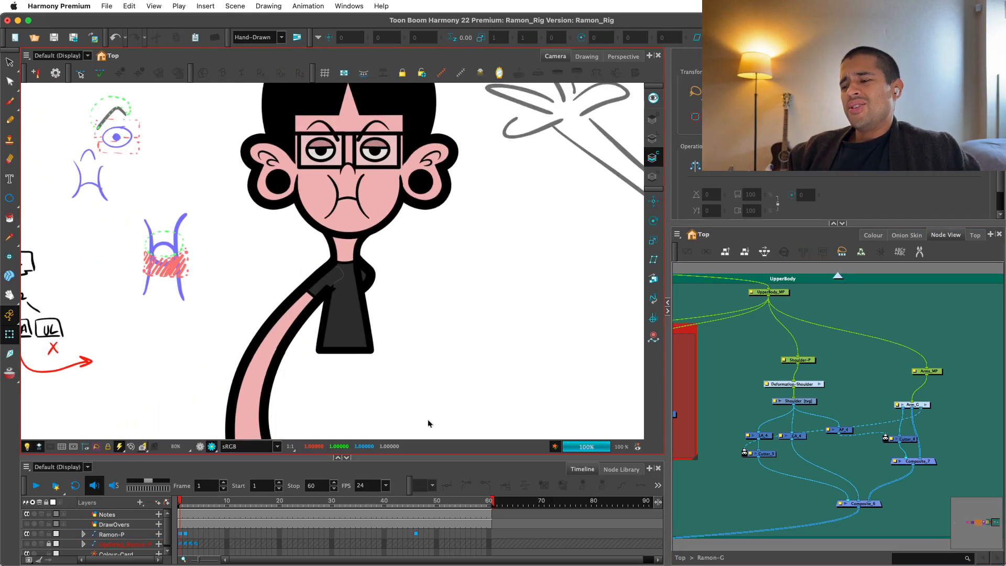
pyautogui.press('2')
pyautogui.press('2')
pyautogui.press('2')
pyautogui.press('2')
pyautogui.press('2')
pyautogui.press('2')
pyautogui.press('2')
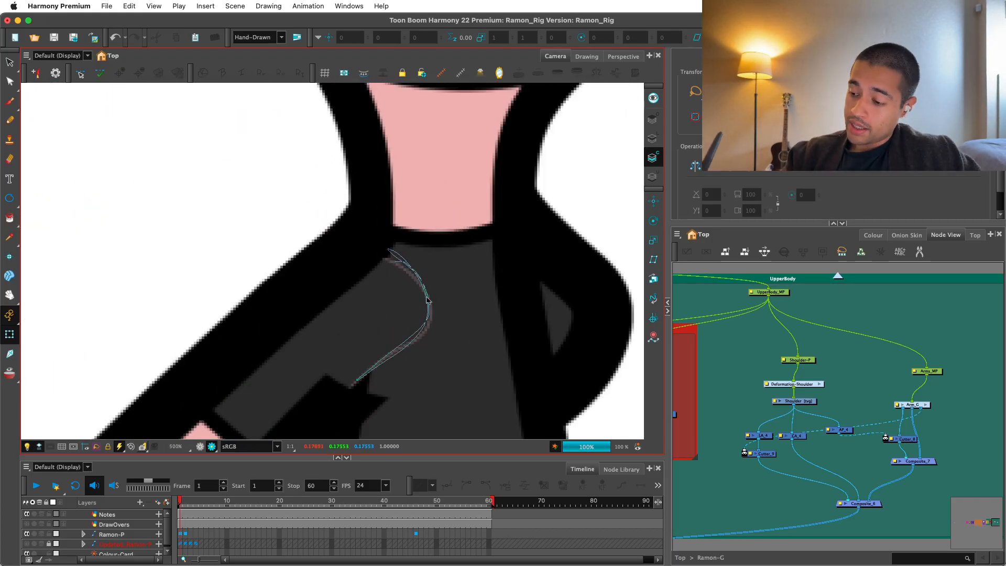
pyautogui.click(427, 300)
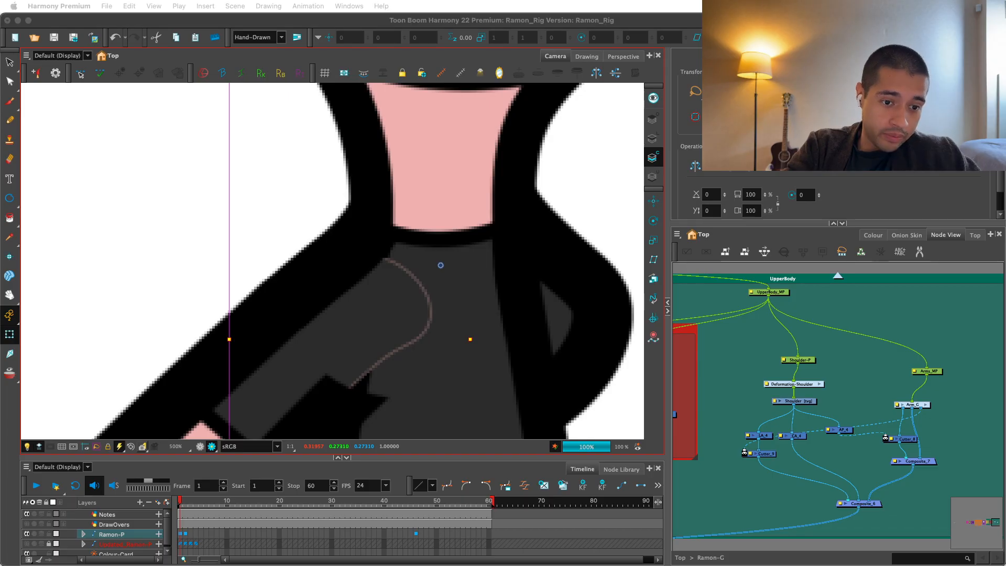
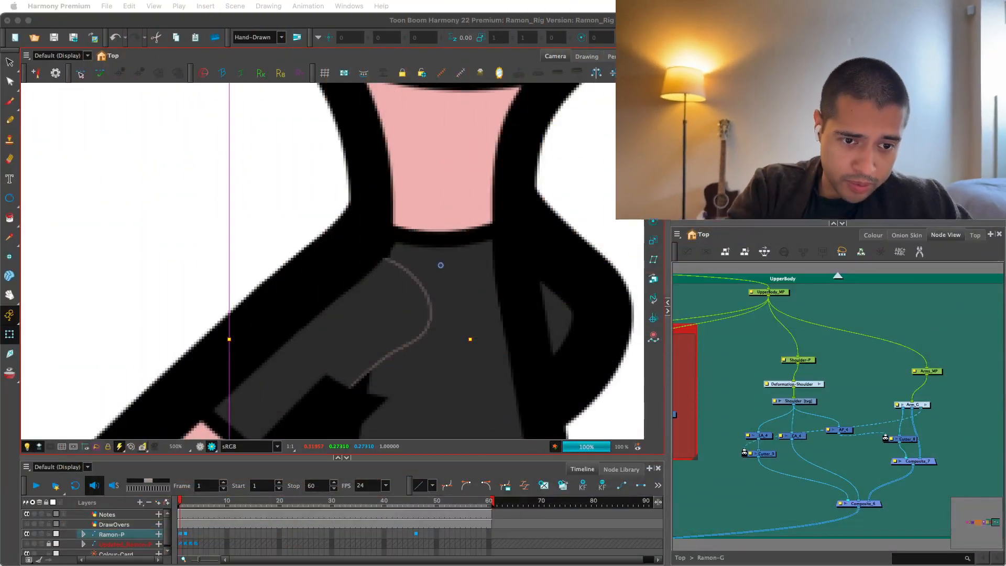
# Try adding a composite node beside the arm's cutter and feeding the Shoulder's AP_4 output into it.
pyautogui.click(684, 339)
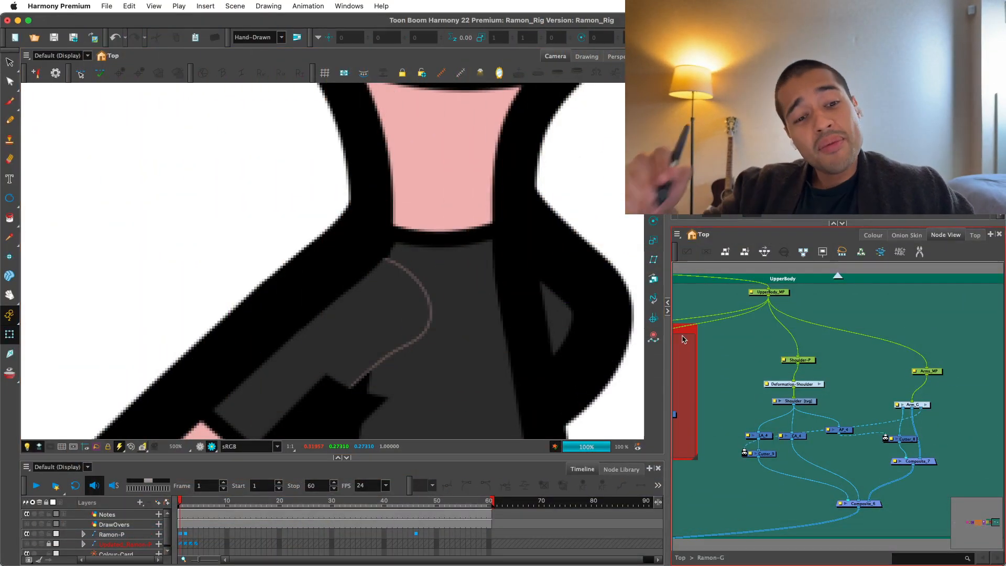
pyautogui.scroll(-6, 469, 274)
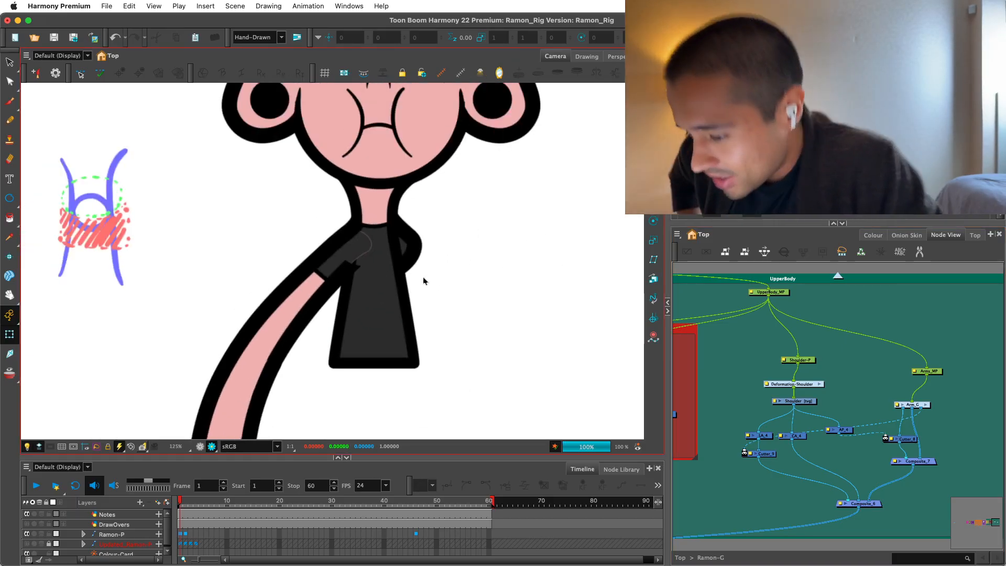
pyautogui.moveTo(766, 462); pyautogui.dragTo(775, 431)
pyautogui.moveTo(918, 421); pyautogui.dragTo(825, 425)
pyautogui.scroll(1, 794, 426)
pyautogui.moveTo(785, 380); pyautogui.dragTo(794, 394)
pyautogui.scroll(1, 794, 394)
pyautogui.moveTo(832, 428); pyautogui.dragTo(833, 440)
pyautogui.click(876, 416)
pyautogui.hotkey('shift', 'c')
pyautogui.moveTo(915, 433); pyautogui.dragTo(796, 427)
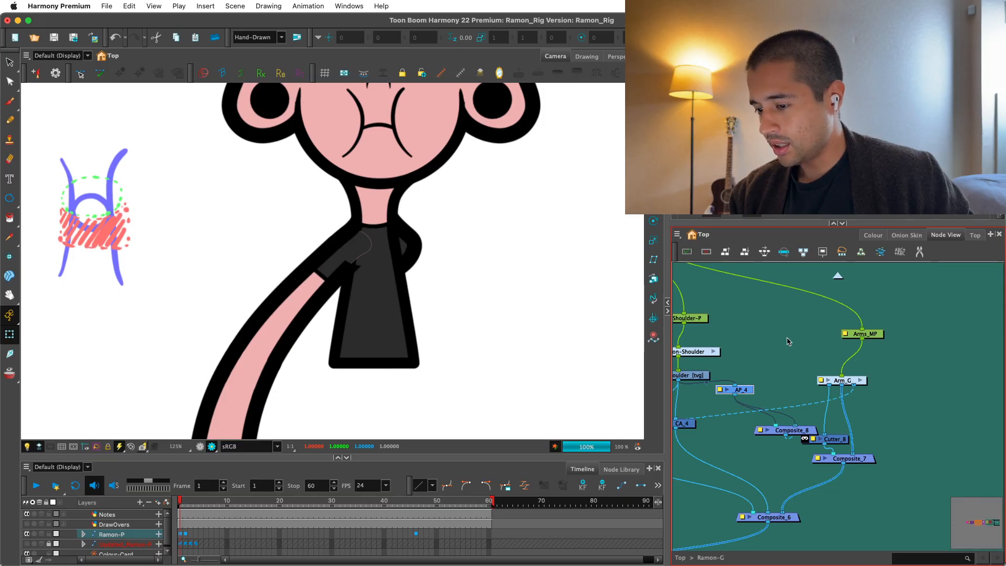
# Connect additional AP_4 outputs to the new composite's input ports.
pyautogui.press('2')
pyautogui.moveTo(717, 391); pyautogui.dragTo(782, 427)
pyautogui.moveTo(721, 392); pyautogui.dragTo(795, 427)
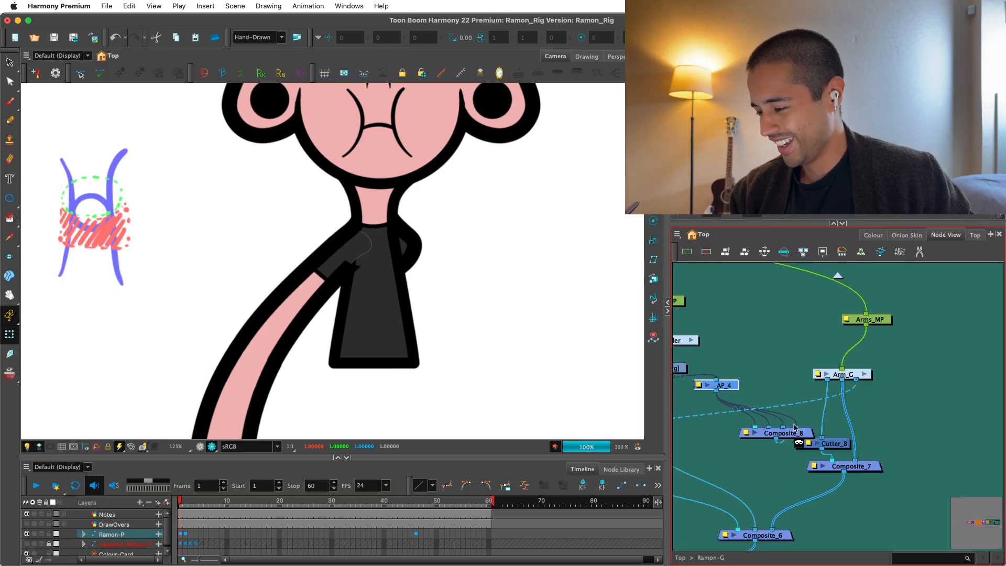
# Undo the extra AP_4 connections and remove the trial composite node.
pyautogui.press('super+z')
pyautogui.press('super+z')
pyautogui.press('super+z')
pyautogui.press('super+z')
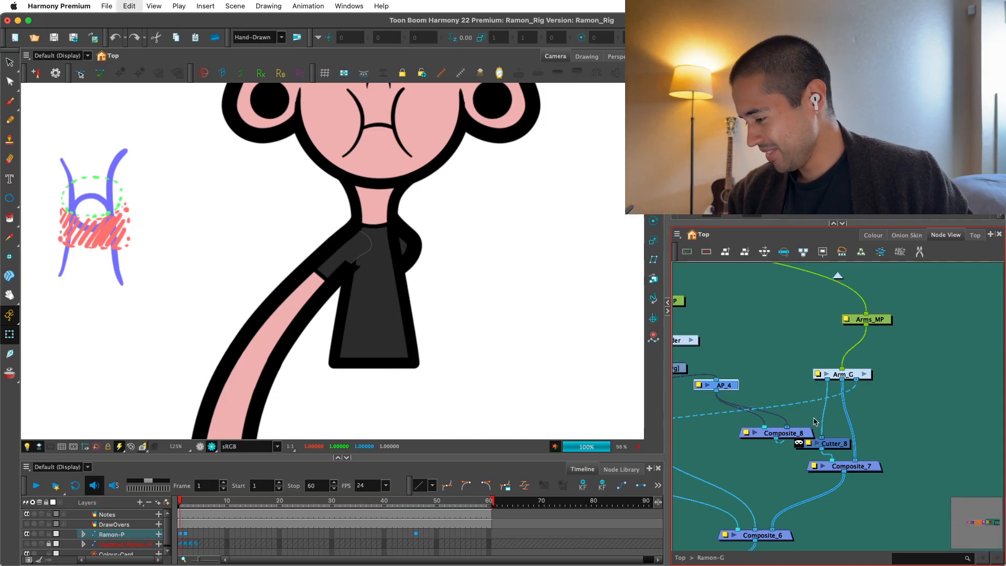
pyautogui.press('super+z')
pyautogui.press('Delete')
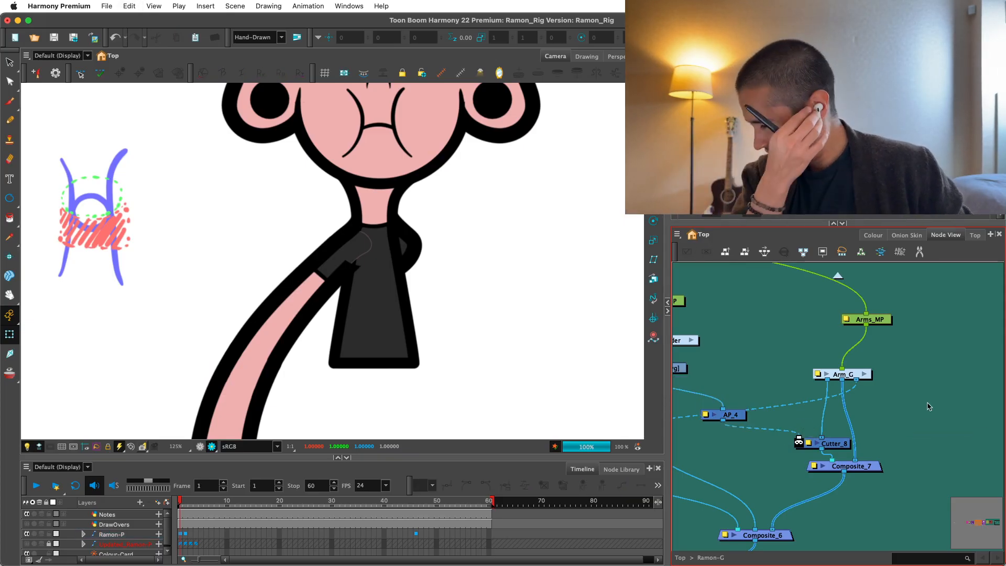
# Select the Torso drawing node in the UpperBody group and bring its artwork up for editing with the Select tool.
pyautogui.scroll(-4, 453, 316)
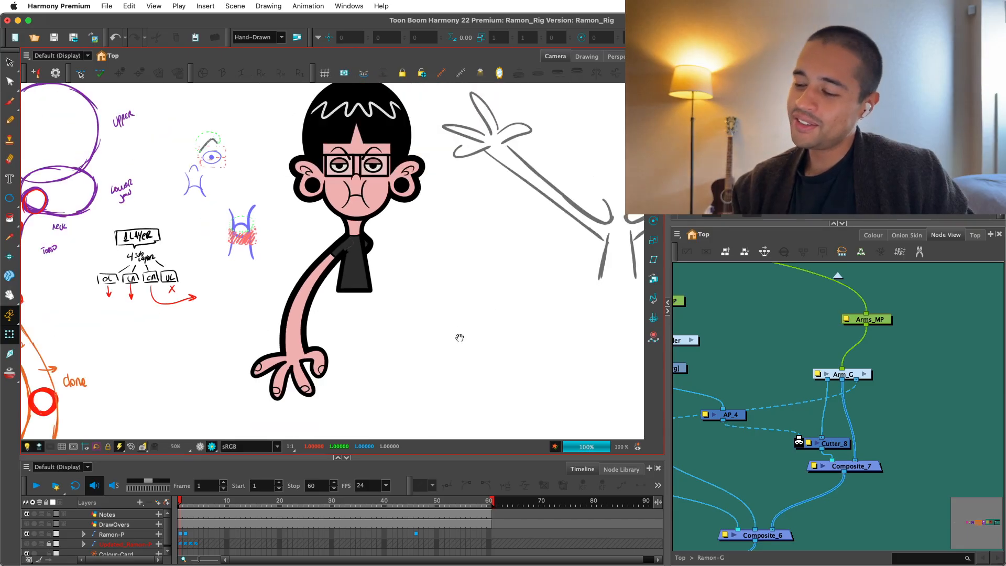
pyautogui.scroll(3, 461, 337)
pyautogui.scroll(3, 376, 312)
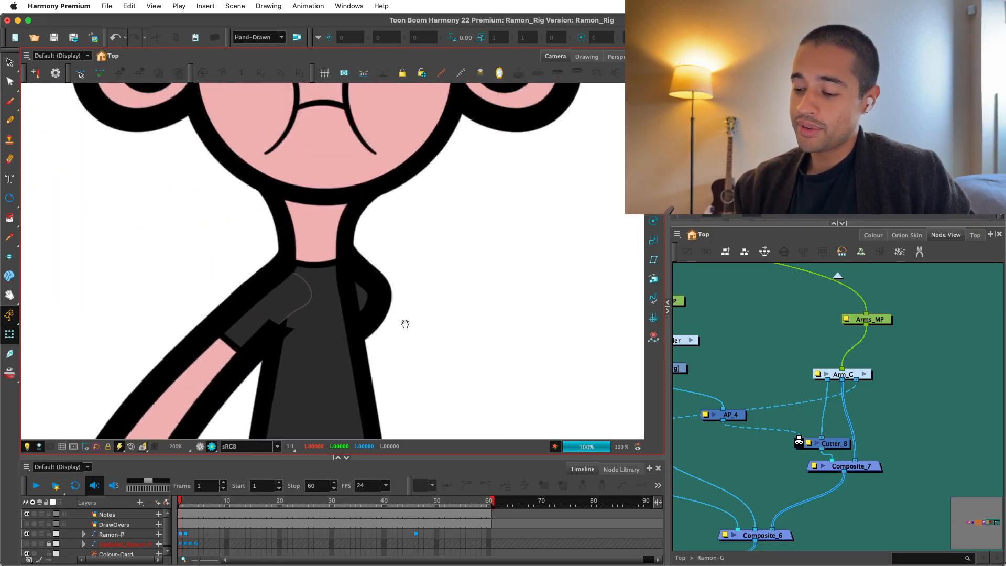
pyautogui.scroll(-1, 391, 324)
pyautogui.moveTo(749, 403); pyautogui.dragTo(842, 389)
pyautogui.scroll(-4, 849, 396)
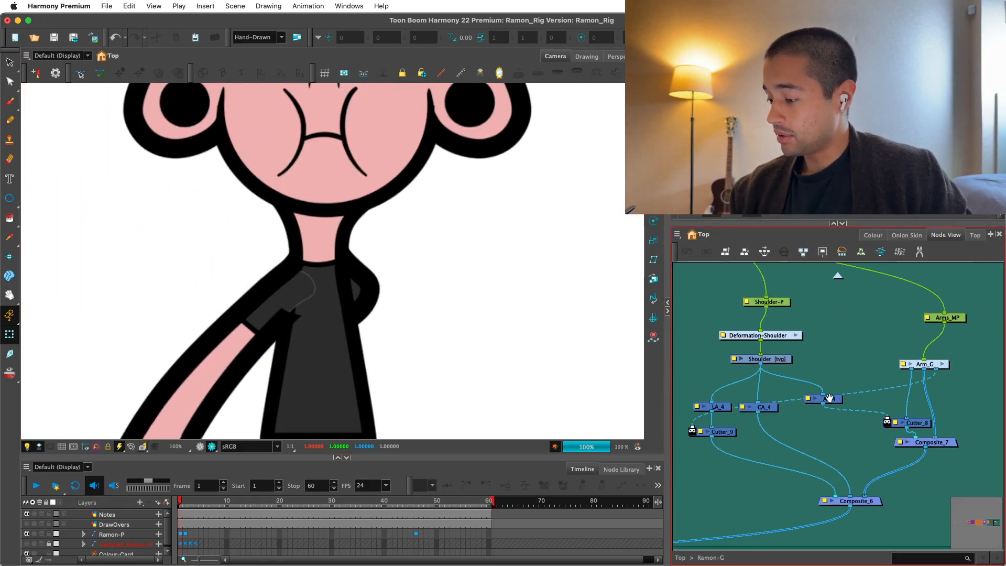
pyautogui.moveTo(722, 488); pyautogui.dragTo(924, 434)
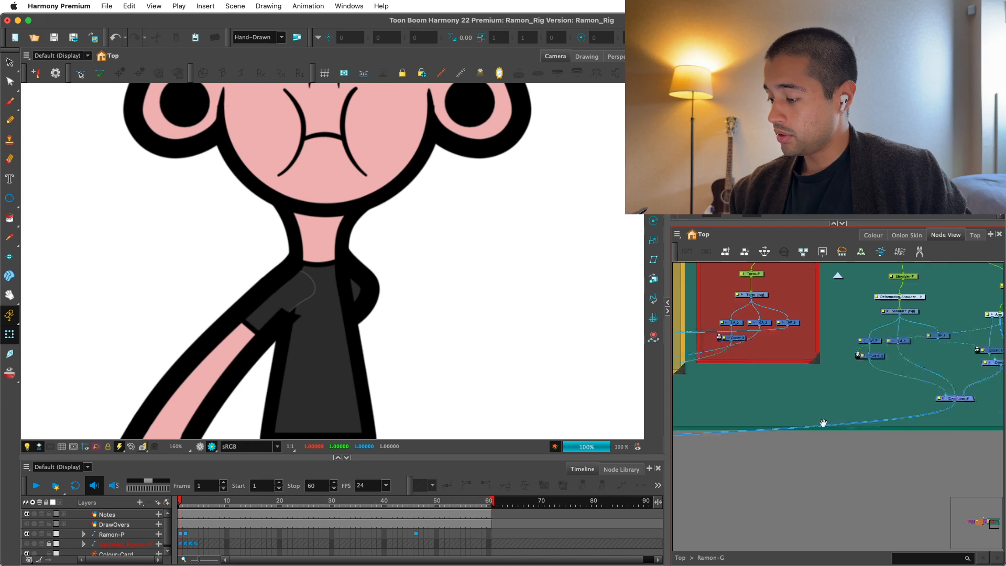
pyautogui.moveTo(836, 439); pyautogui.dragTo(883, 413)
pyautogui.scroll(-1, 838, 420)
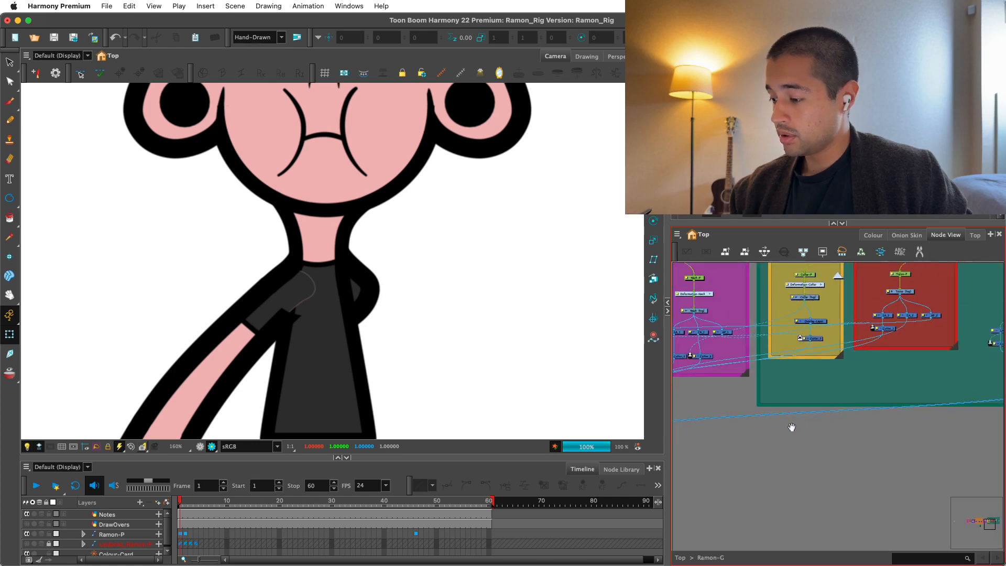
pyautogui.scroll(-1, 786, 424)
pyautogui.moveTo(791, 427); pyautogui.dragTo(822, 426)
pyautogui.scroll(5, 744, 441)
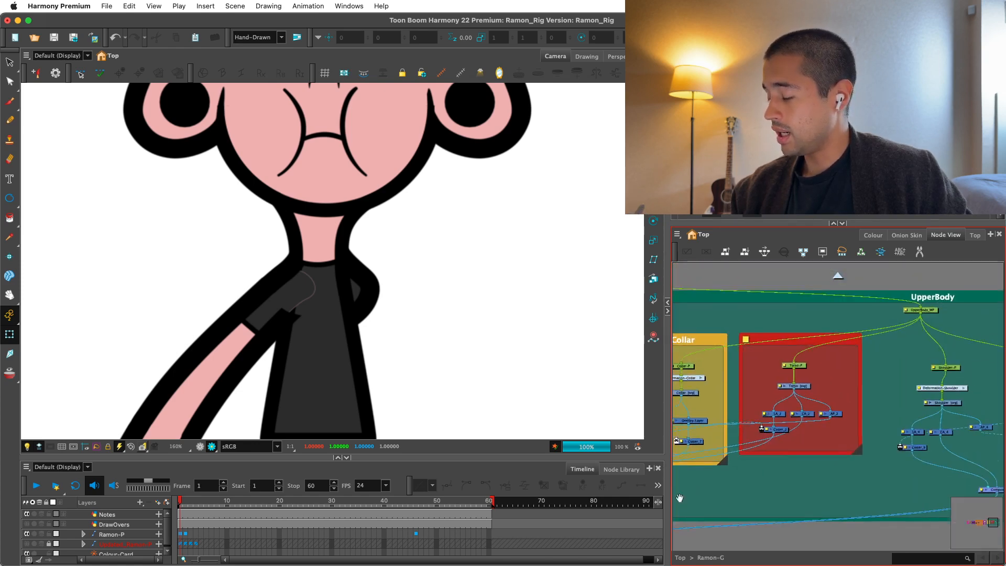
pyautogui.click(724, 395)
pyautogui.hotkey('alt', 's')
pyautogui.hotkey('shift', 'l')
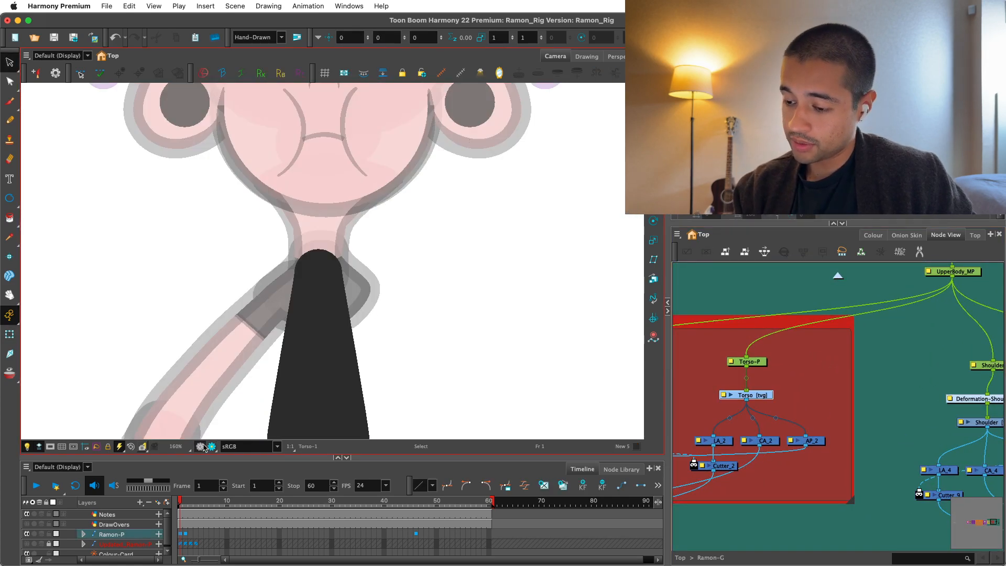
# Copy the Torso's line-art outline and paste it into the same drawing's overlay art layer.
pyautogui.press('2')
pyautogui.moveTo(388, 342); pyautogui.dragTo(407, 316)
pyautogui.press('1')
pyautogui.press('l')
pyautogui.moveTo(458, 297); pyautogui.dragTo(470, 265)
pyautogui.click(325, 382)
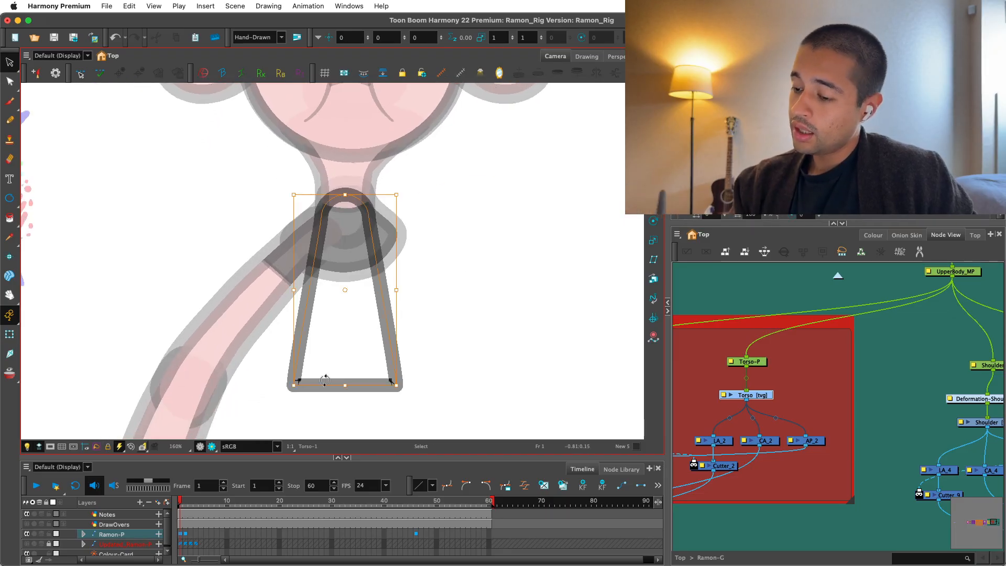
pyautogui.press('super+c')
pyautogui.press('l')
pyautogui.press('super+v')
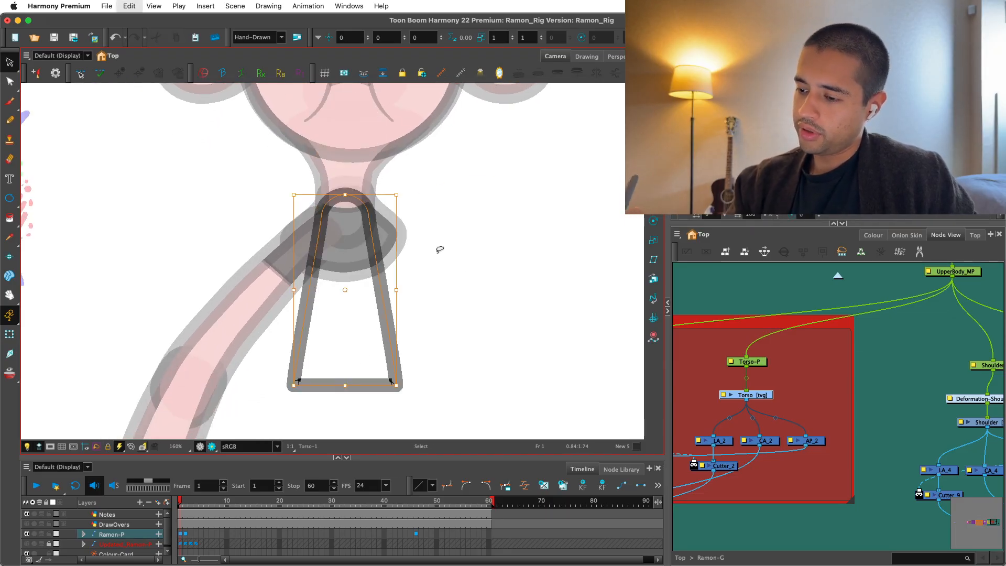
# Cut the middle of the neckline arch out of the pasted Torso outline.
pyautogui.press('2')
pyautogui.hotkey('alt', 'e')
pyautogui.moveTo(358, 267); pyautogui.dragTo(371, 184)
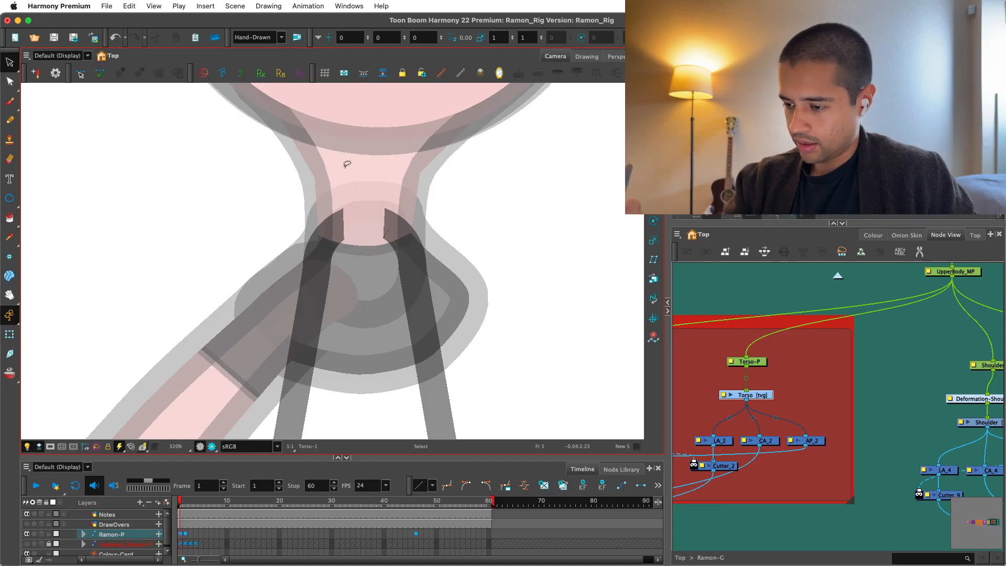
# Delete the remaining curved contour points at the upper ends of both overlay side lines.
pyautogui.click(10, 82)
pyautogui.click(324, 235)
pyautogui.press('Delete')
pyautogui.press('super+z')
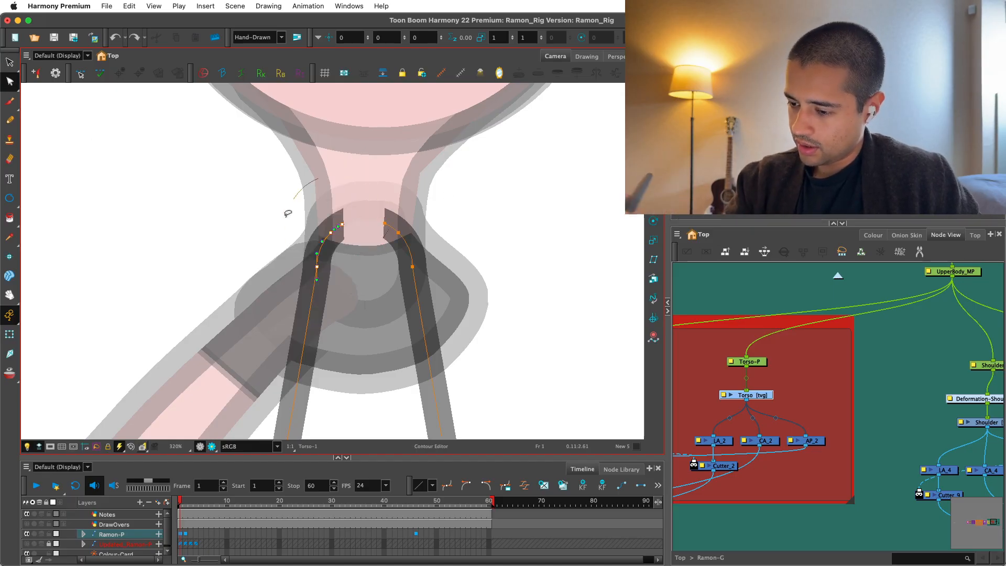
pyautogui.moveTo(287, 214); pyautogui.dragTo(350, 208)
pyautogui.press('Delete')
pyautogui.moveTo(422, 198); pyautogui.dragTo(442, 218)
pyautogui.press('Delete')
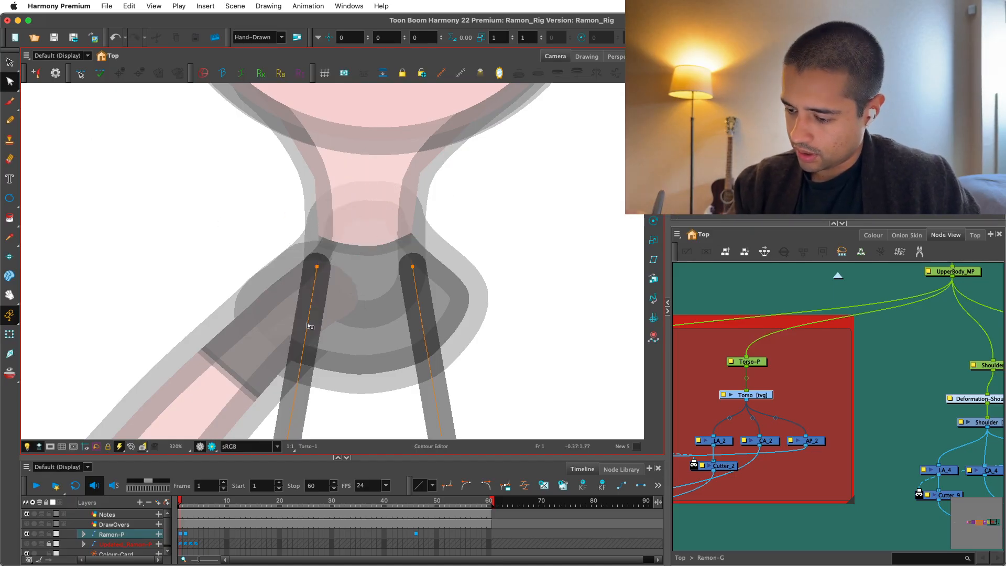
# Shorten the overlay side lines by adding a contour point partway down and deleting the upper end point, and return to Render View.
pyautogui.click(310, 313)
pyautogui.press('Delete')
pyautogui.moveTo(340, 237); pyautogui.dragTo(304, 278)
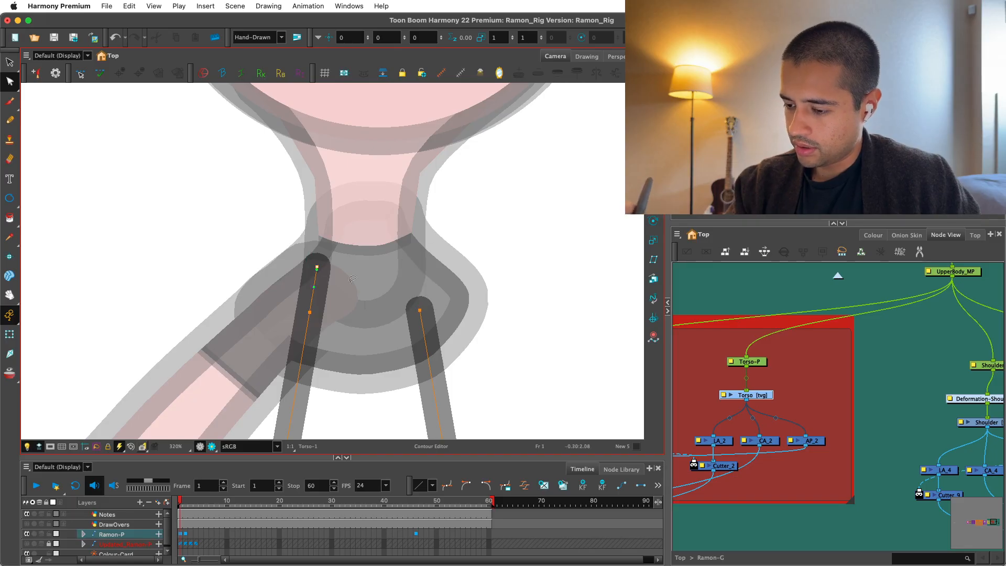
pyautogui.press('Delete')
pyautogui.click(51, 447)
pyautogui.scroll(-3, 591, 394)
# Connect the new Overlay-Layer node to the main composite below the Head group and compare frame 52 with frame 1.
pyautogui.scroll(-2, 807, 393)
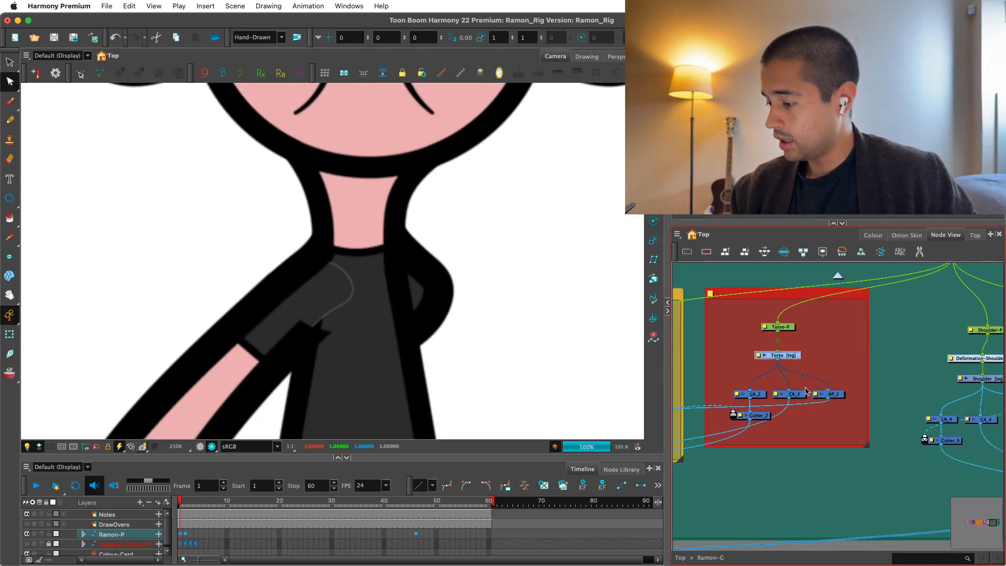
# Insert an Overlay-Layer node beside the Torso group and connect the Torso drawing to it.
pyautogui.click(857, 414)
pyautogui.press('Return')
pyautogui.write('overl')
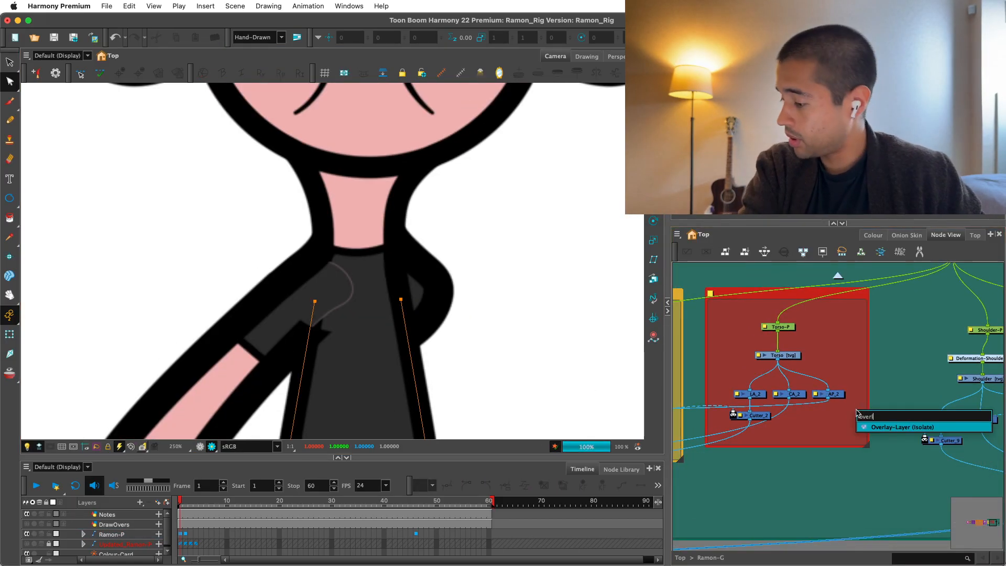
pyautogui.press('Return')
pyautogui.moveTo(890, 411); pyautogui.dragTo(778, 360)
pyautogui.scroll(-2, 914, 391)
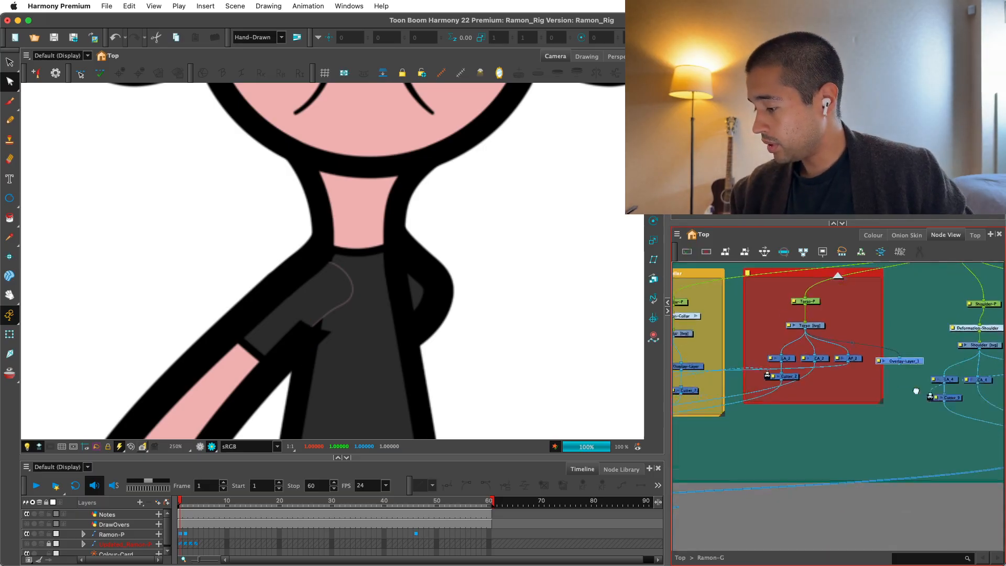
pyautogui.scroll(-2, 970, 375)
pyautogui.moveTo(896, 367); pyautogui.dragTo(766, 395)
pyautogui.scroll(-1, 952, 395)
pyautogui.click(447, 501)
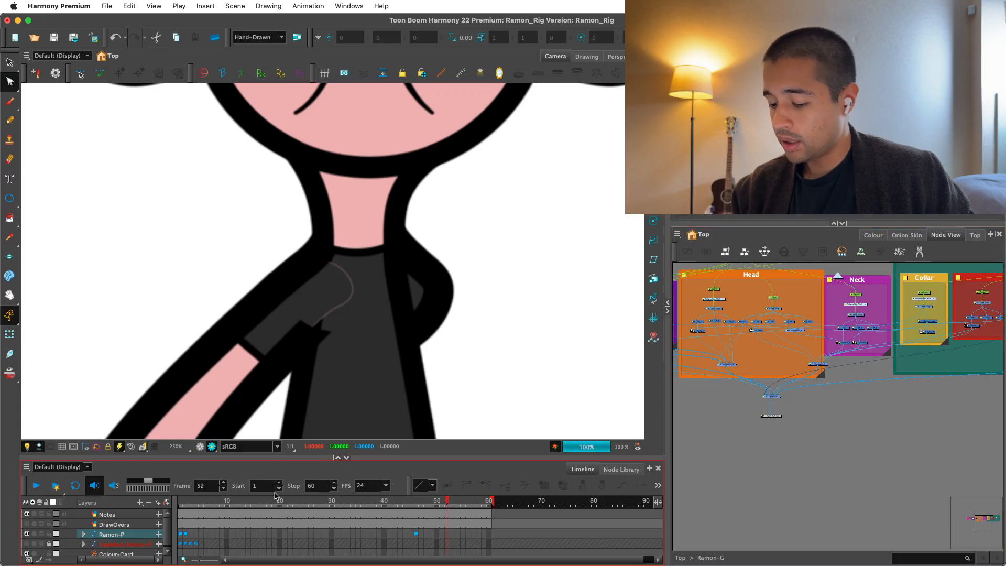
pyautogui.moveTo(185, 502); pyautogui.dragTo(179, 502)
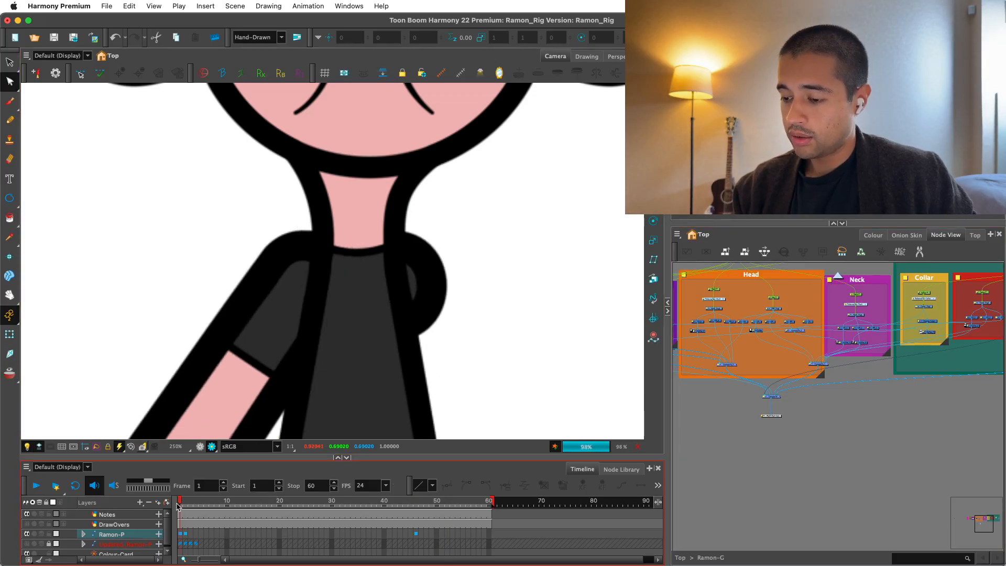
# Clone the Torso drawing node with the Drawings Only option.
pyautogui.scroll(2, 986, 344)
pyautogui.moveTo(985, 343); pyautogui.dragTo(751, 455)
pyautogui.scroll(2, 814, 423)
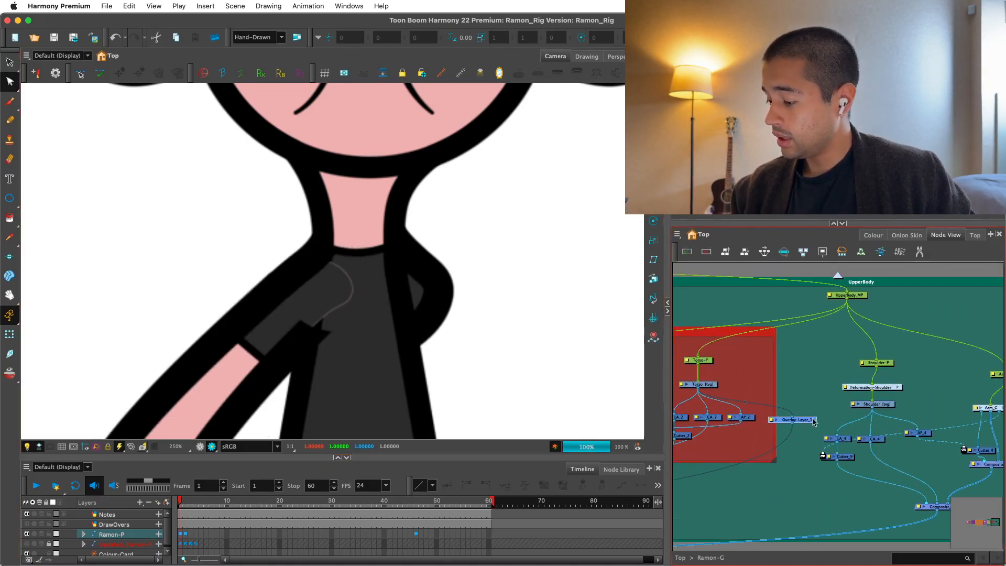
pyautogui.scroll(-5, 813, 419)
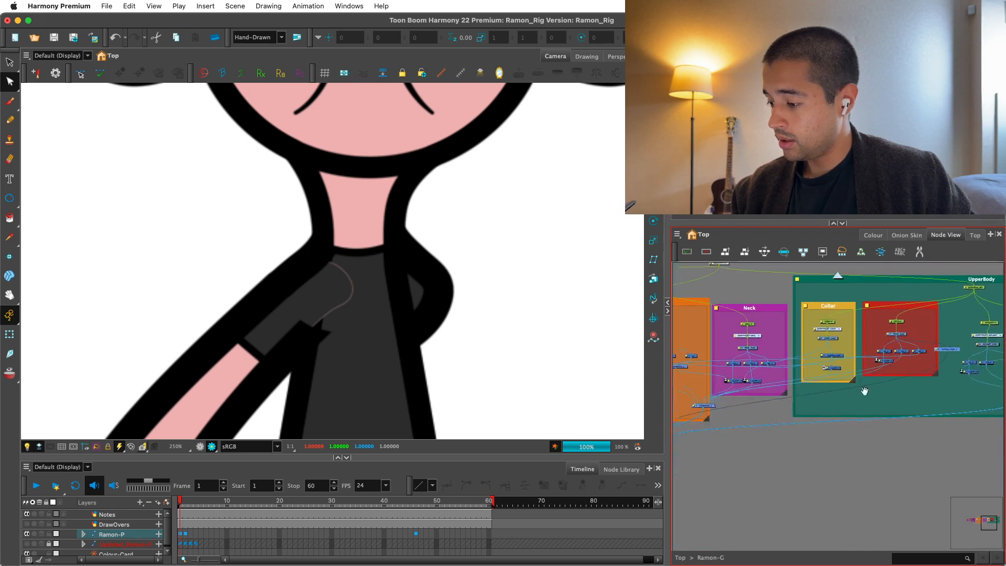
pyautogui.scroll(8, 828, 416)
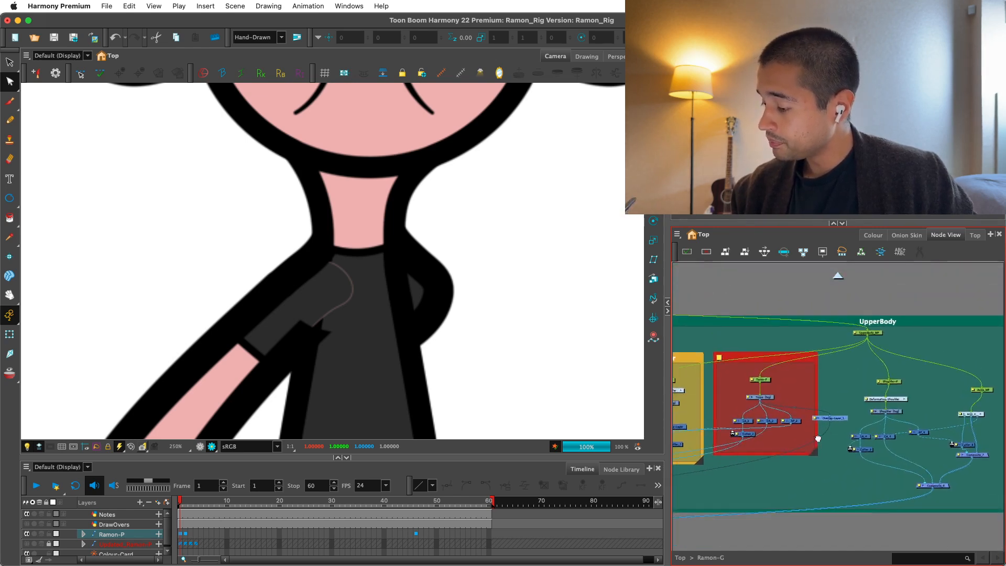
pyautogui.click(720, 397)
pyautogui.click(677, 235)
pyautogui.moveTo(693, 273)
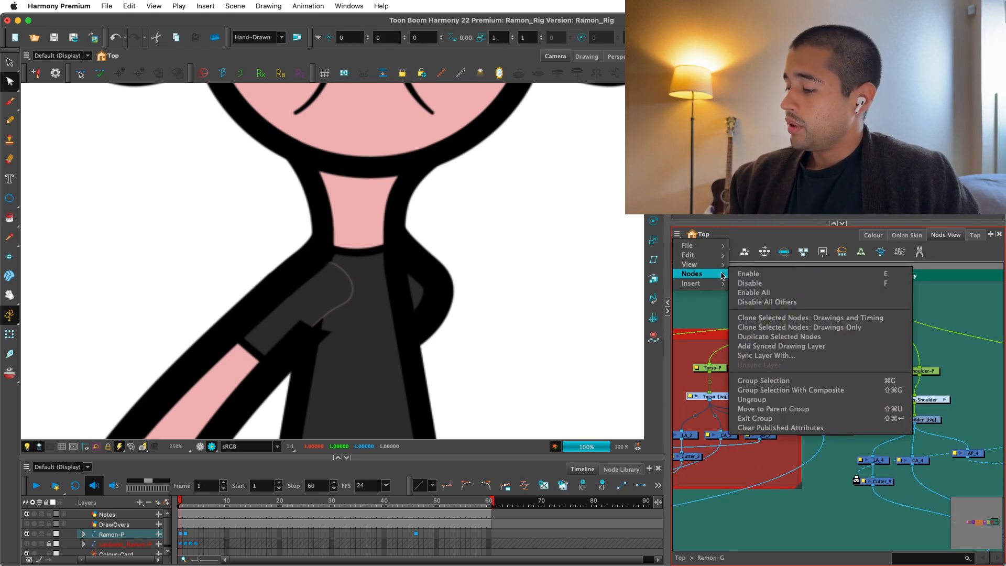
pyautogui.click(863, 327)
# Wire the cloned Torso drawing between the Torso-P peg and the Overlay-Layer node, and give the clone its own parent peg.
pyautogui.moveTo(872, 339); pyautogui.dragTo(839, 397)
pyautogui.moveTo(841, 402); pyautogui.dragTo(709, 373)
pyautogui.moveTo(712, 368); pyautogui.dragTo(767, 360)
pyautogui.moveTo(857, 394); pyautogui.dragTo(853, 397)
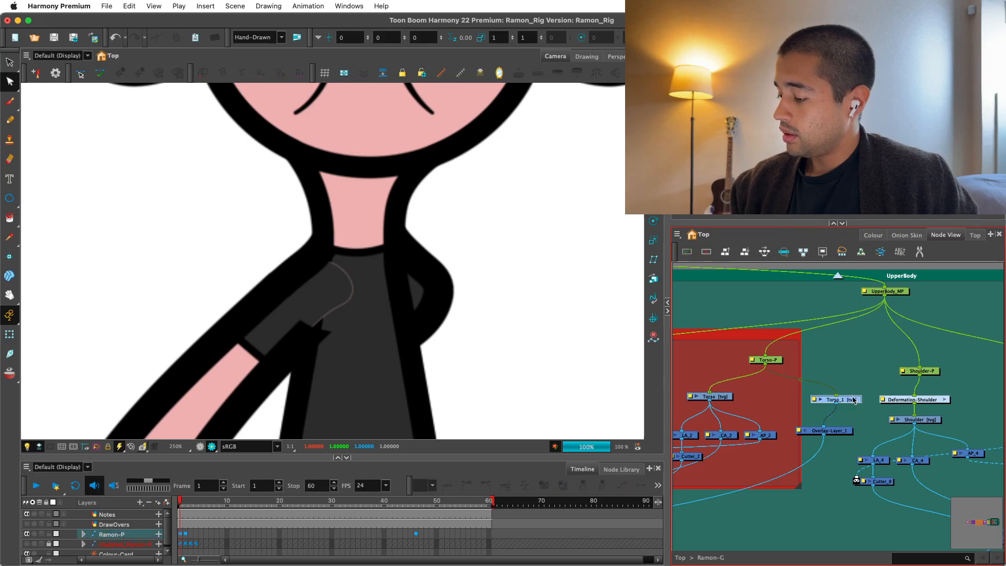
pyautogui.press('super+p')
pyautogui.moveTo(832, 356)
pyautogui.mouseDown()
pyautogui.moveTo(809, 381)
pyautogui.moveTo(827, 371)
pyautogui.mouseUp()
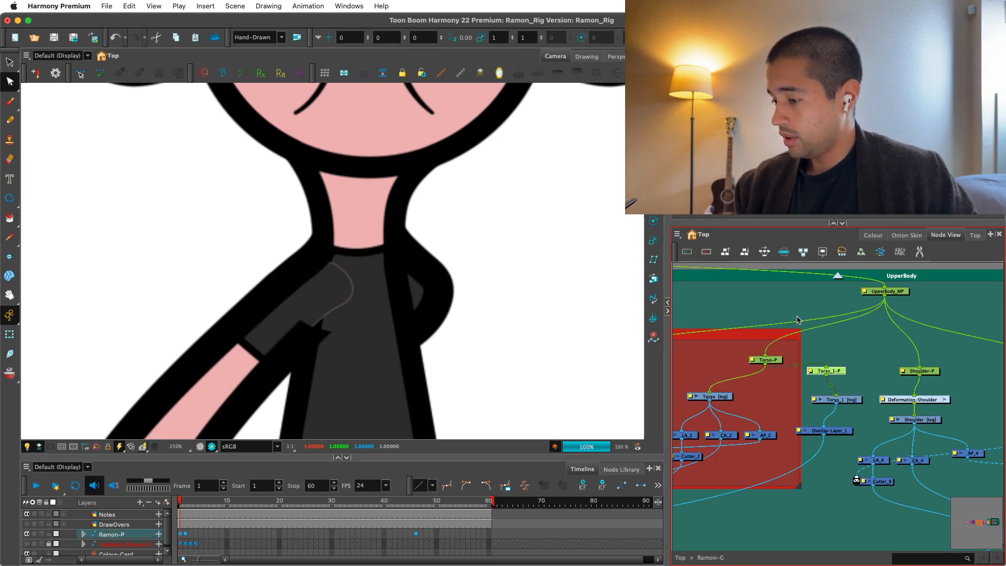
# Nudge the cloned Torso's peg forward in depth to .0045 F and check the overlay lines in Render View.
pyautogui.hotkey('alt', '2')
pyautogui.click(200, 447)
pyautogui.press('2')
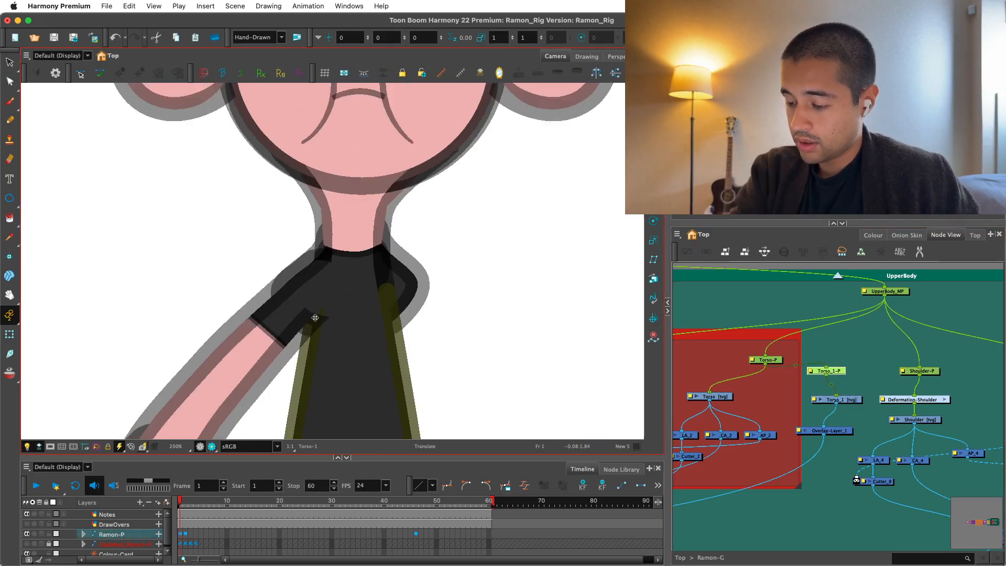
pyautogui.hotkey('alt', 'Down')
pyautogui.hotkey('alt', 's')
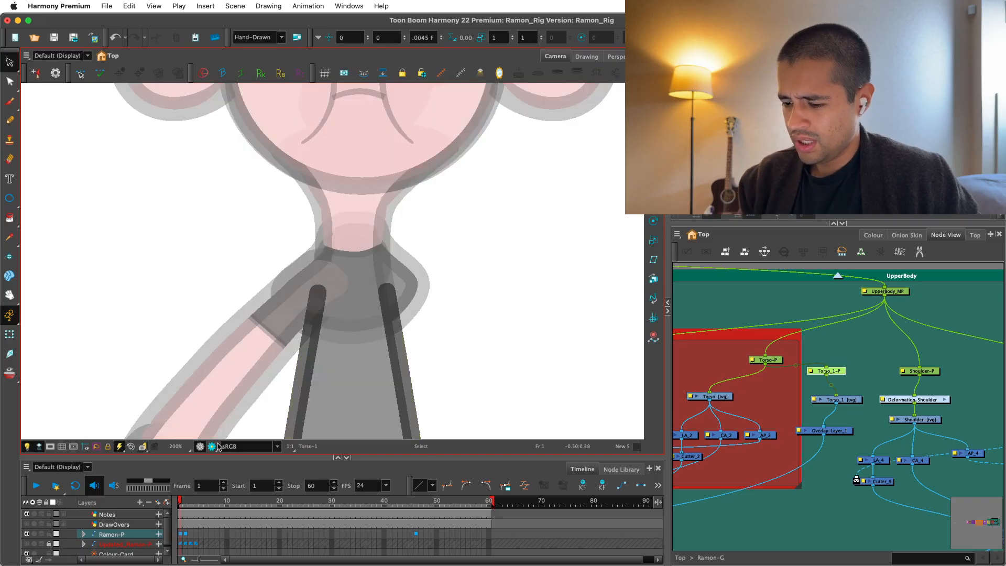
pyautogui.click(212, 447)
pyautogui.press('1')
pyautogui.press('1')
pyautogui.moveTo(403, 434); pyautogui.dragTo(420, 402)
pyautogui.press('2')
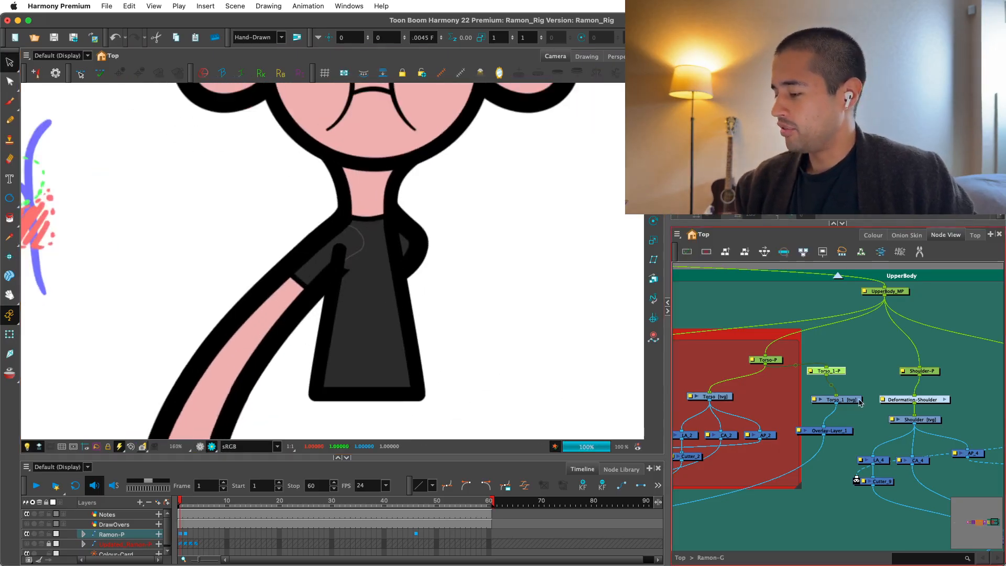
# Select the cloned Torso drawing and inspect its overlay side lines over the arm and Shoulder in the OpenGL view.
pyautogui.click(842, 400)
pyautogui.click(199, 447)
pyautogui.press('2')
pyautogui.press('2')
pyautogui.press('2')
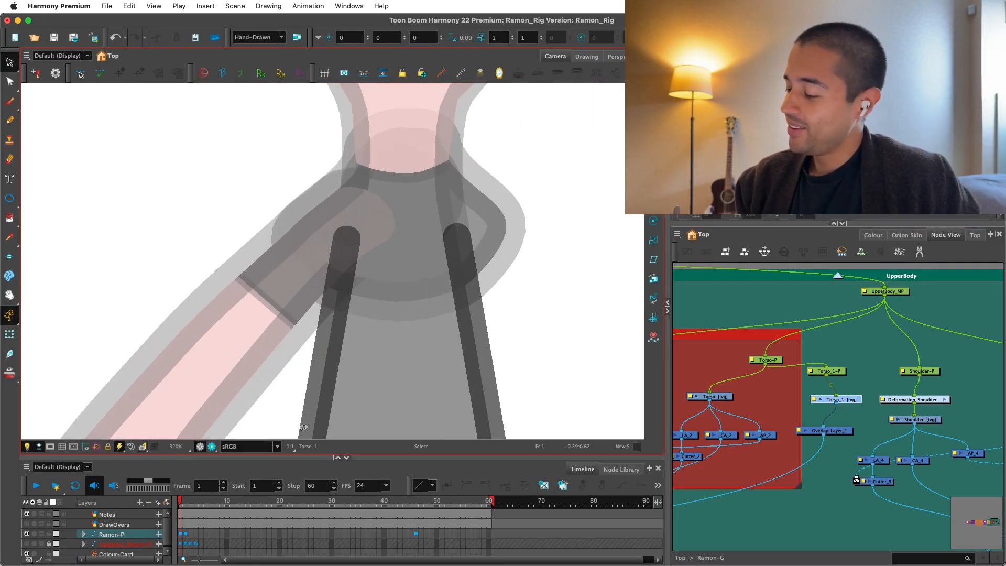
pyautogui.moveTo(515, 350); pyautogui.dragTo(501, 343)
# Align the cloned Torso drawing and its Overlay-Layer node beneath the clone's peg.
pyautogui.press('1')
pyautogui.press('1')
pyautogui.moveTo(803, 393); pyautogui.dragTo(802, 379)
pyautogui.click(834, 372)
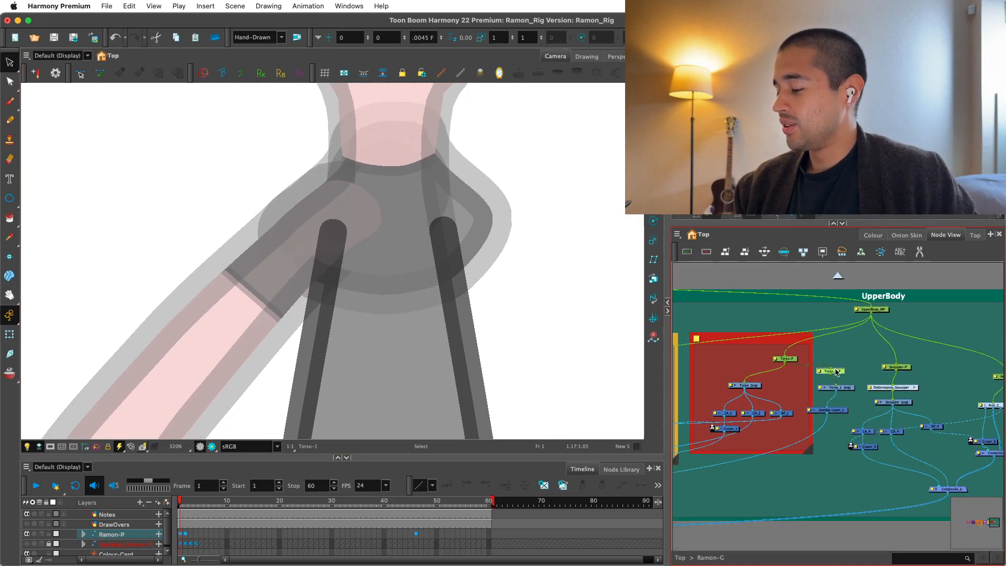
pyautogui.click(843, 391)
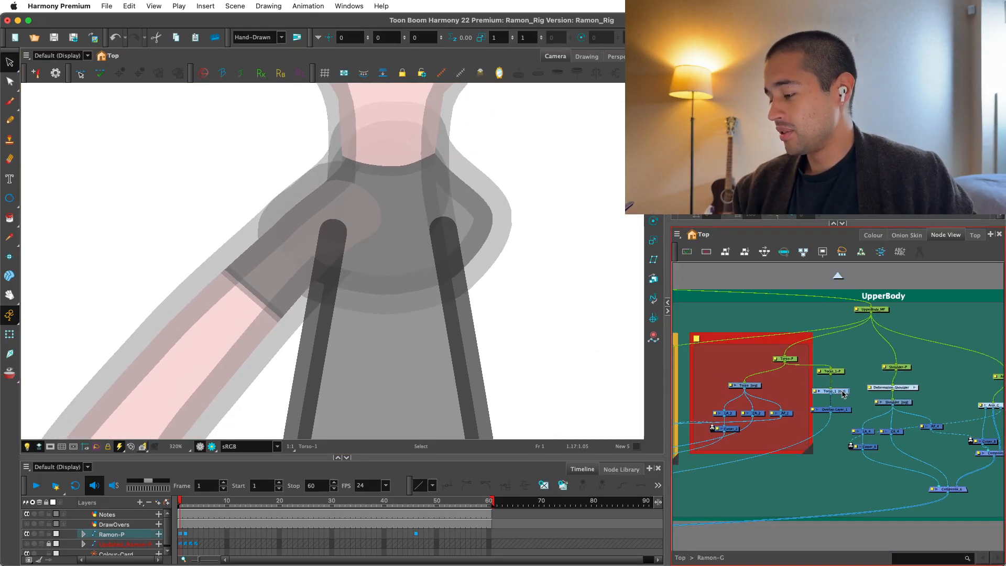
# Narrow the rounded upper end of the cloned Torso's arm-side overlay line with the Pencil Editor.
pyautogui.press('2')
pyautogui.press('2')
pyautogui.press('2')
pyautogui.press('2')
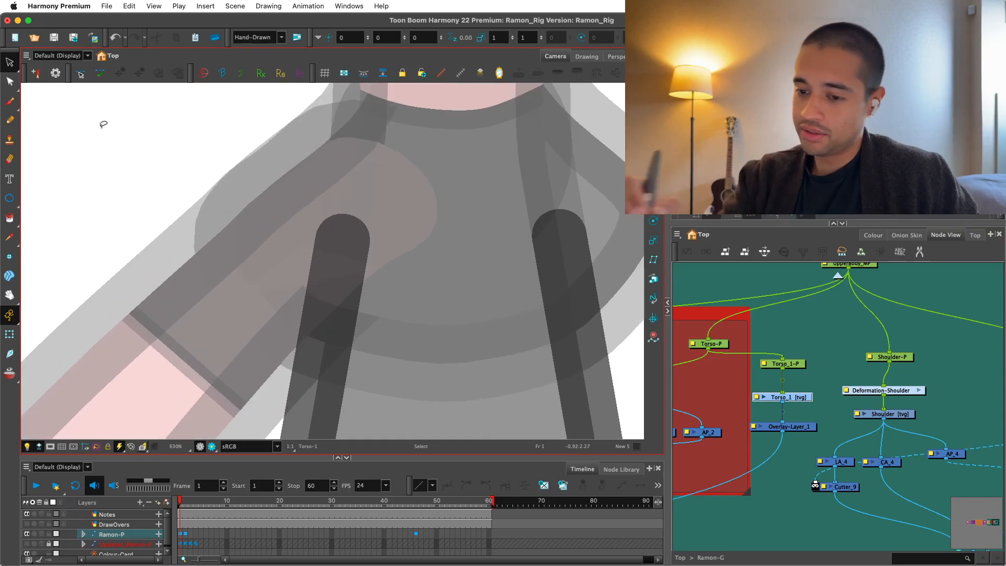
pyautogui.click(10, 82)
pyautogui.click(52, 101)
pyautogui.press('1')
pyautogui.press('1')
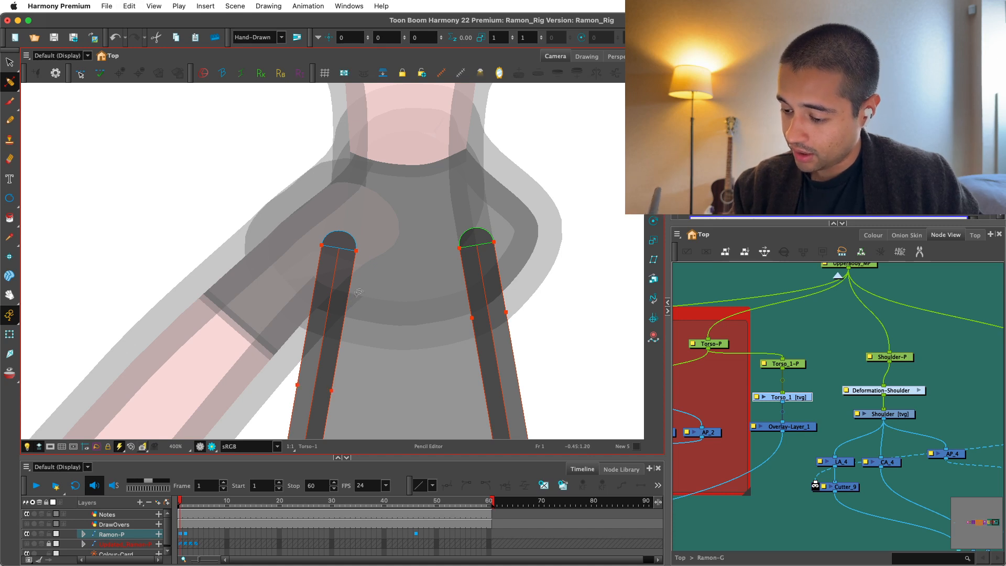
pyautogui.press('2')
pyautogui.press('2')
pyautogui.press('2')
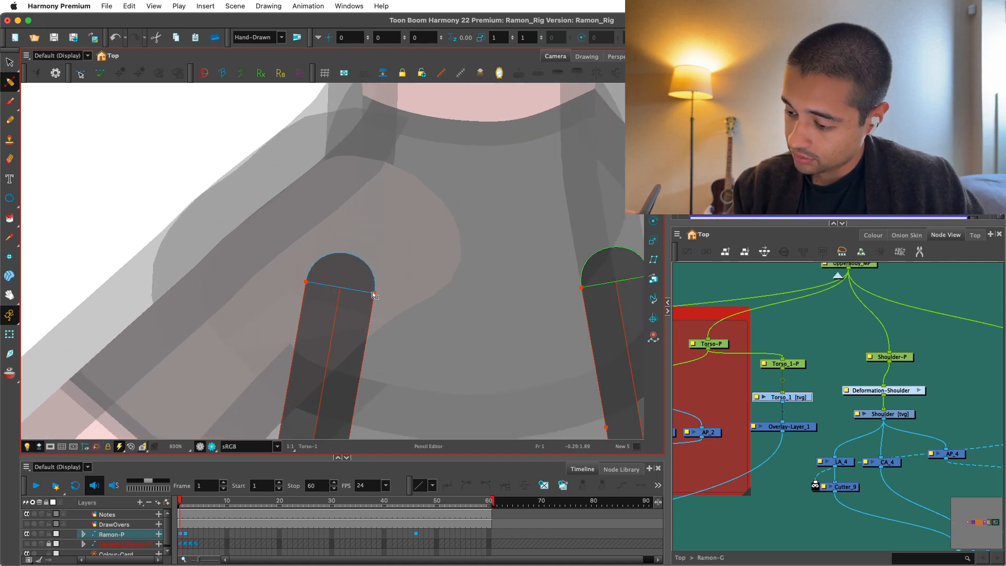
pyautogui.moveTo(354, 292); pyautogui.dragTo(350, 291)
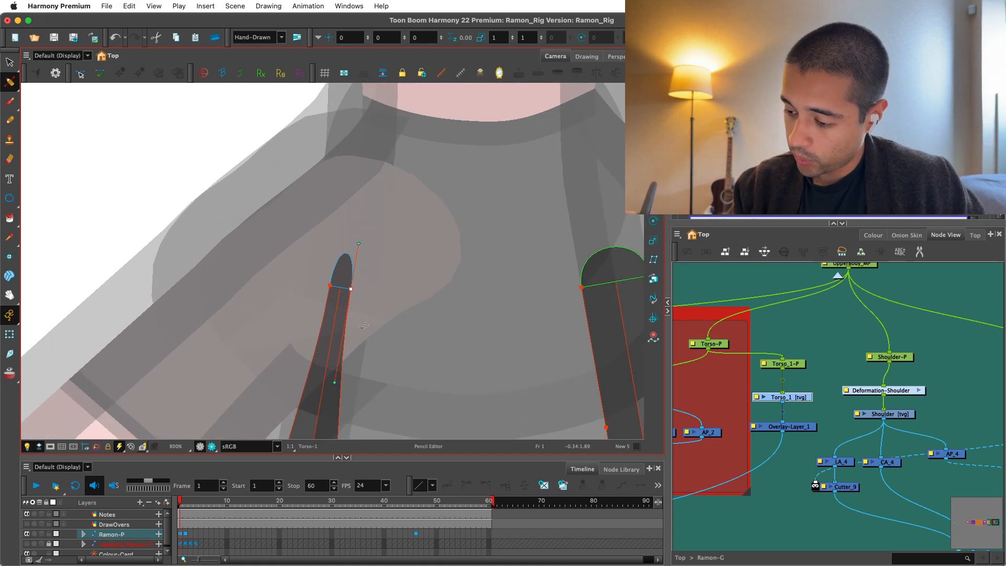
# Check the narrowed arm-side overlay line over the arm and shoulder in Render View.
pyautogui.press('1')
pyautogui.press('1')
pyautogui.press('1')
pyautogui.click(212, 447)
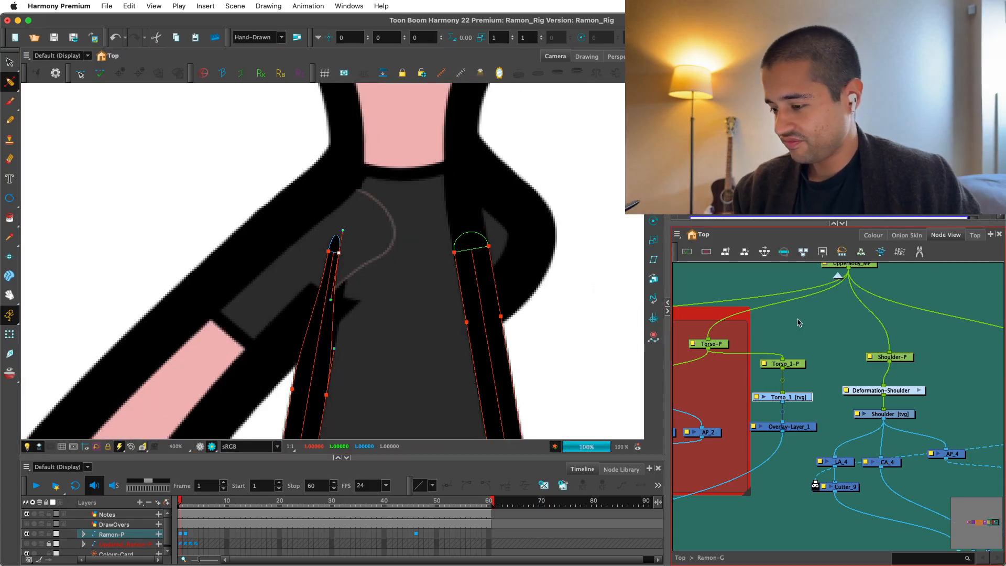
pyautogui.press('1')
pyautogui.press('1')
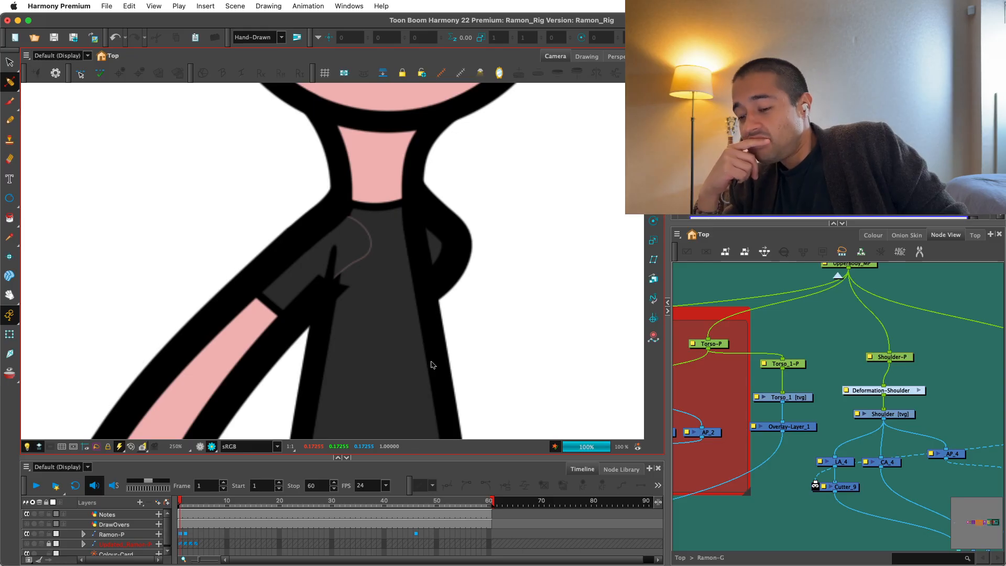
# Undo the last width edit on the arm-side overlay line and reshape the outer edge of its upper end.
pyautogui.press('super+z')
pyautogui.press('2')
pyautogui.press('2')
pyautogui.moveTo(321, 235)
pyautogui.mouseDown()
pyautogui.moveTo(294, 211)
pyautogui.moveTo(307, 223)
pyautogui.mouseUp()
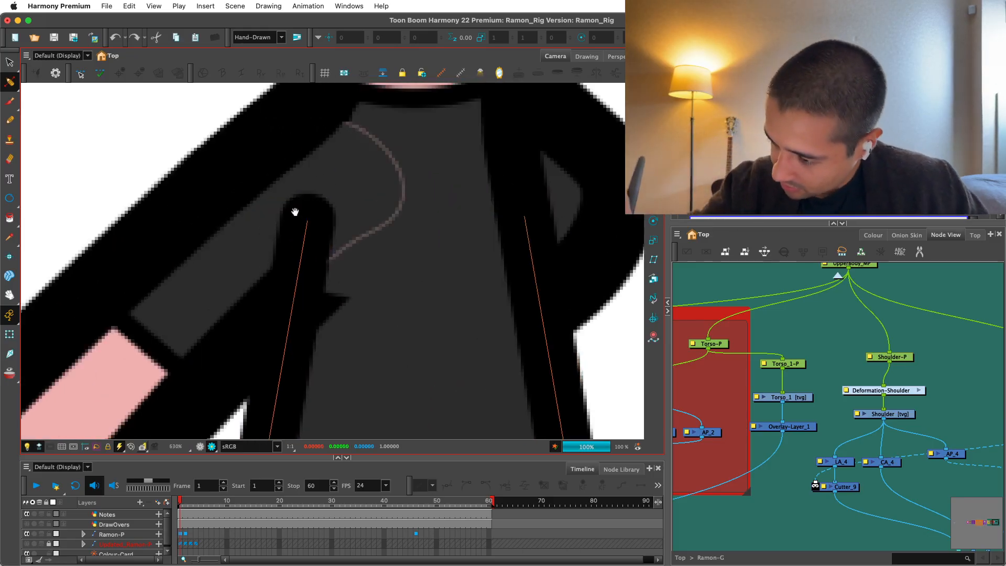
pyautogui.moveTo(291, 295); pyautogui.dragTo(286, 286)
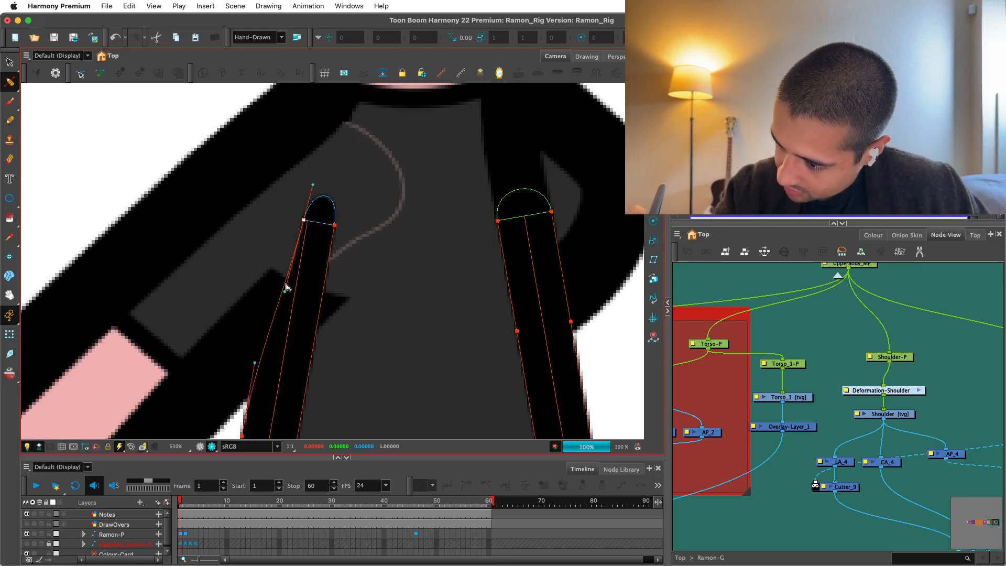
pyautogui.press('1')
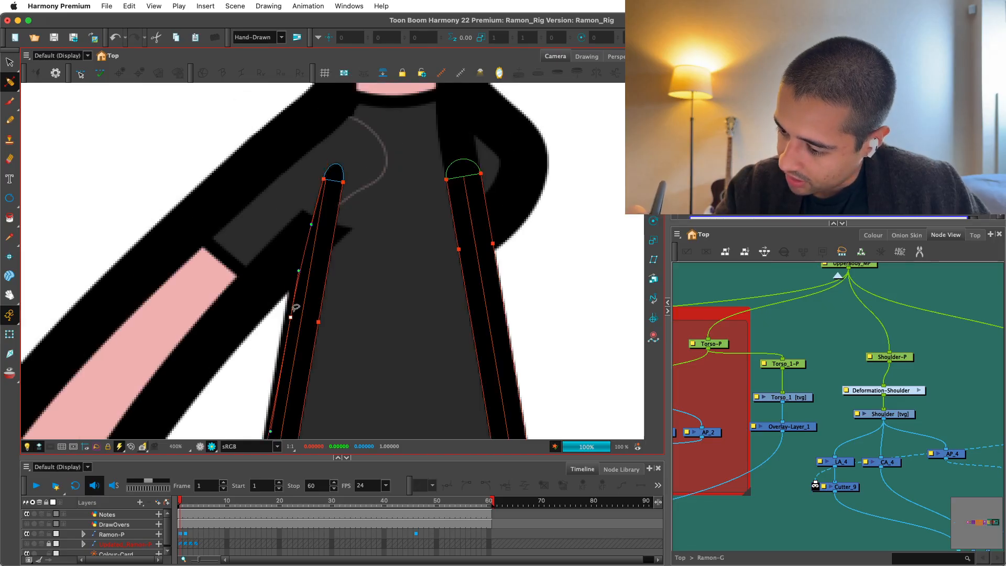
pyautogui.moveTo(318, 261); pyautogui.dragTo(302, 316)
pyautogui.press('2')
pyautogui.press('2')
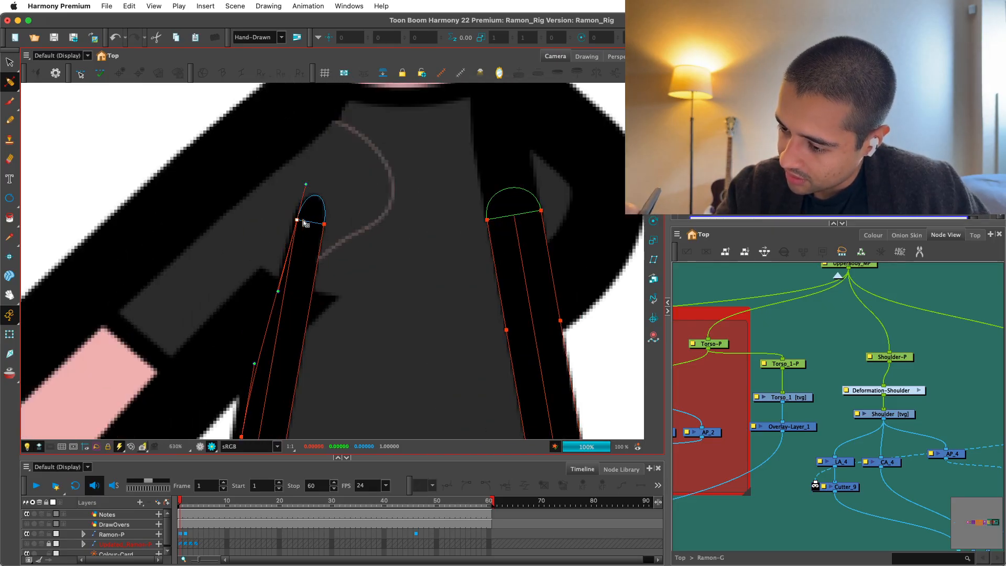
pyautogui.press('1')
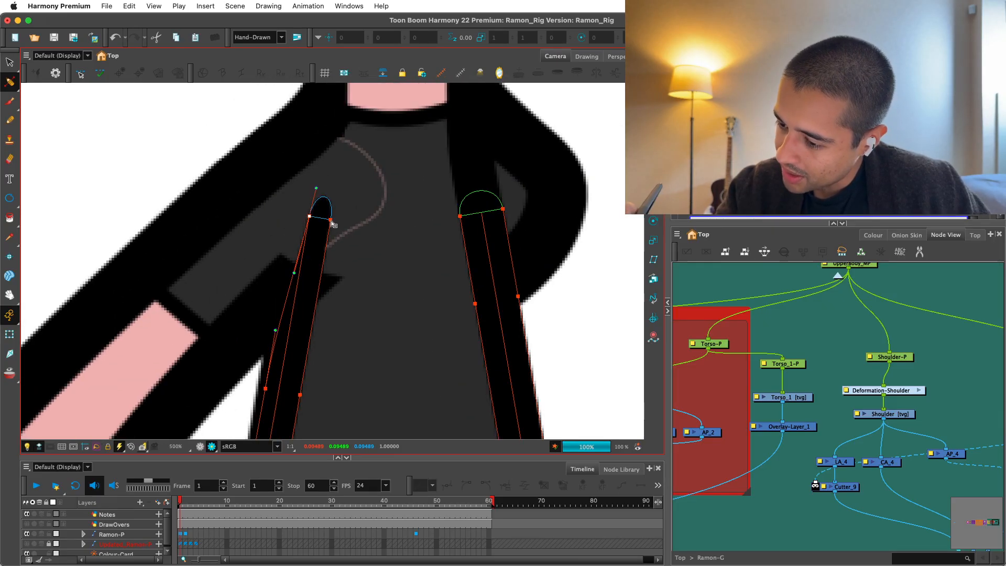
# Taper the arm-side overlay line's upper end to a sharp point by bringing its two edge points together and adjusting their curve handles.
pyautogui.moveTo(332, 223); pyautogui.dragTo(315, 224)
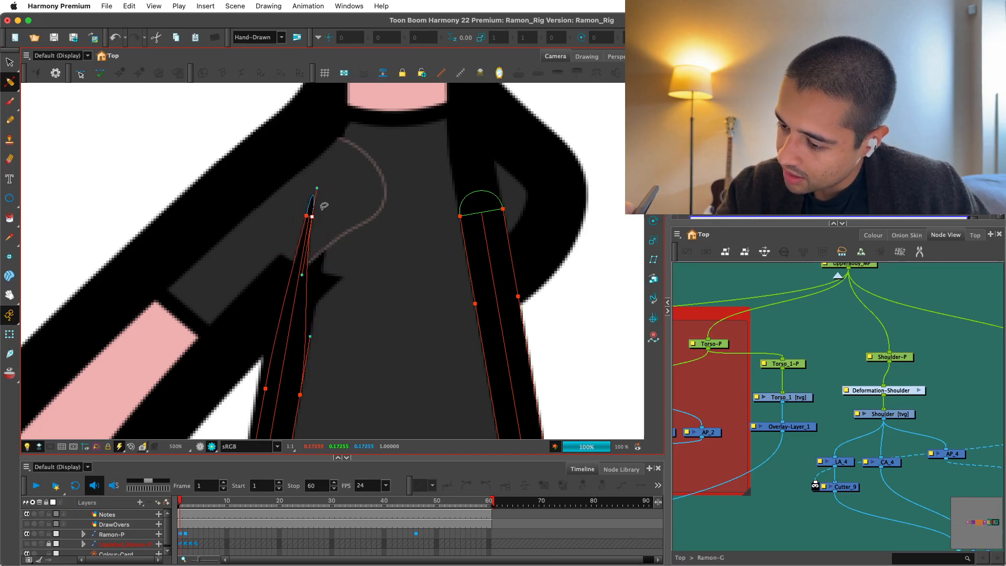
pyautogui.moveTo(303, 275)
pyautogui.mouseDown()
pyautogui.moveTo(312, 275)
pyautogui.moveTo(285, 274)
pyautogui.mouseUp()
pyautogui.click(307, 216)
pyautogui.moveTo(306, 216); pyautogui.dragTo(303, 215)
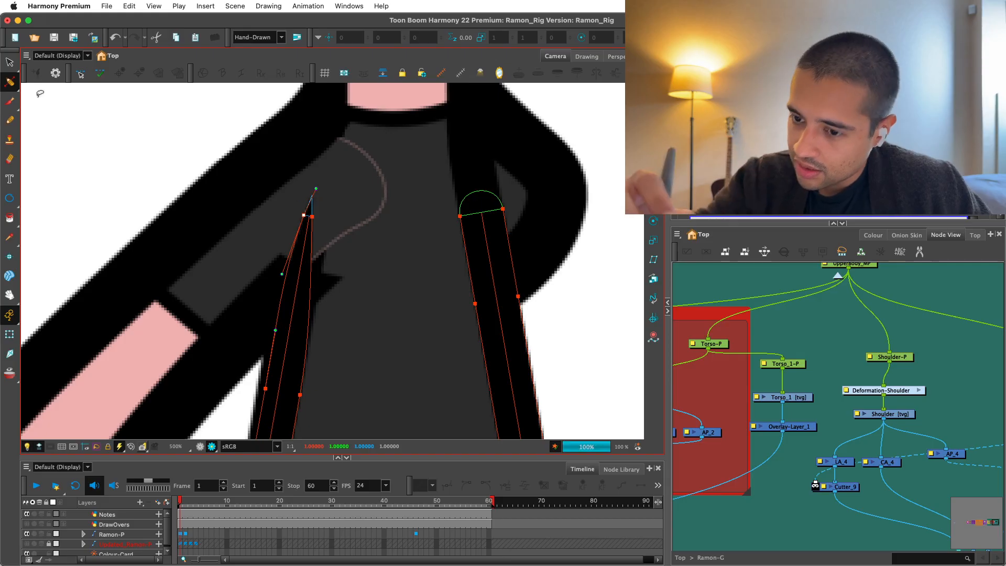
# Try bending the top of the arm-side overlay line with the Contour Editor, and undo the change.
pyautogui.click(10, 82)
pyautogui.click(30, 80)
pyautogui.press('2')
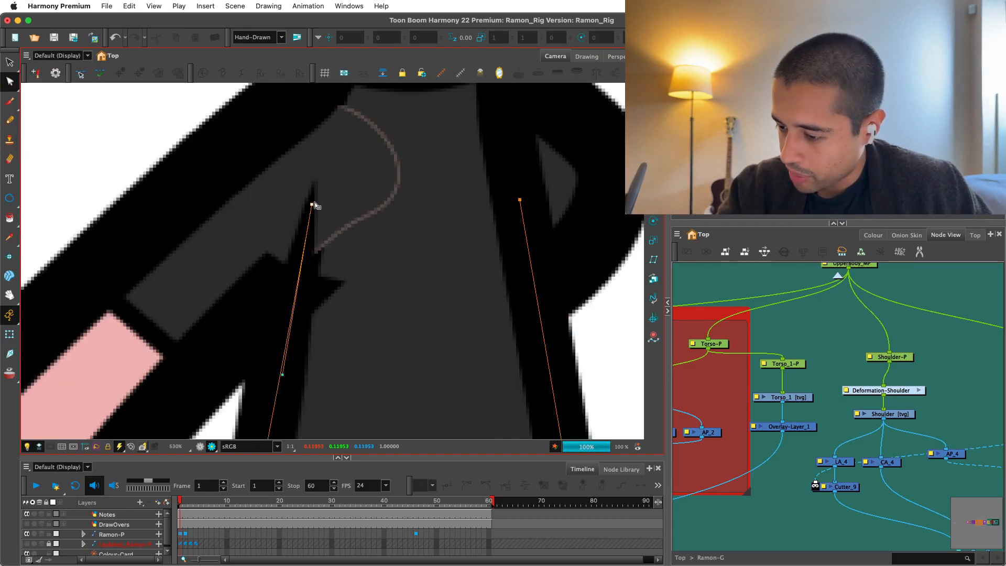
pyautogui.press('1')
pyautogui.press('1')
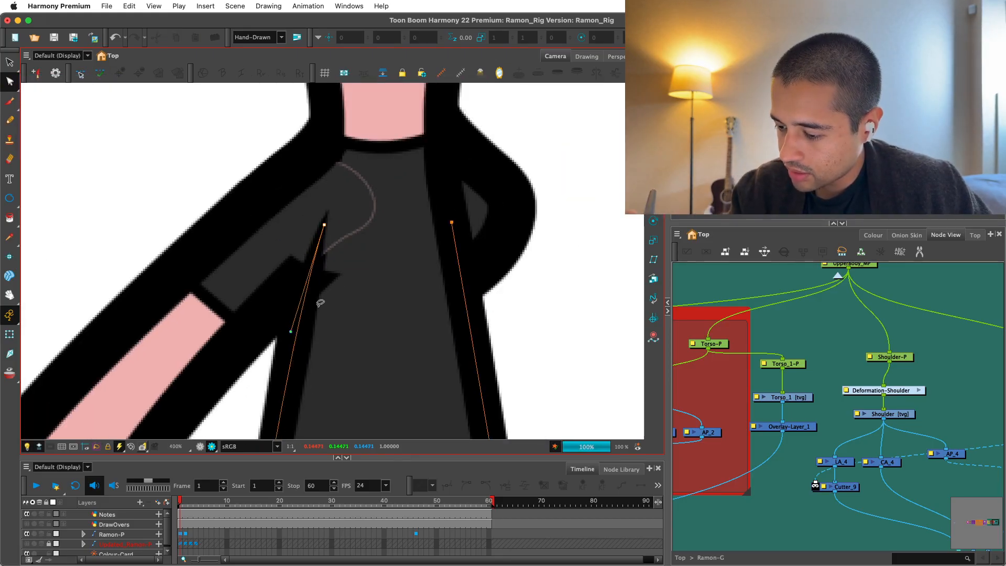
pyautogui.press('super+z')
pyautogui.click(200, 446)
pyautogui.press('2')
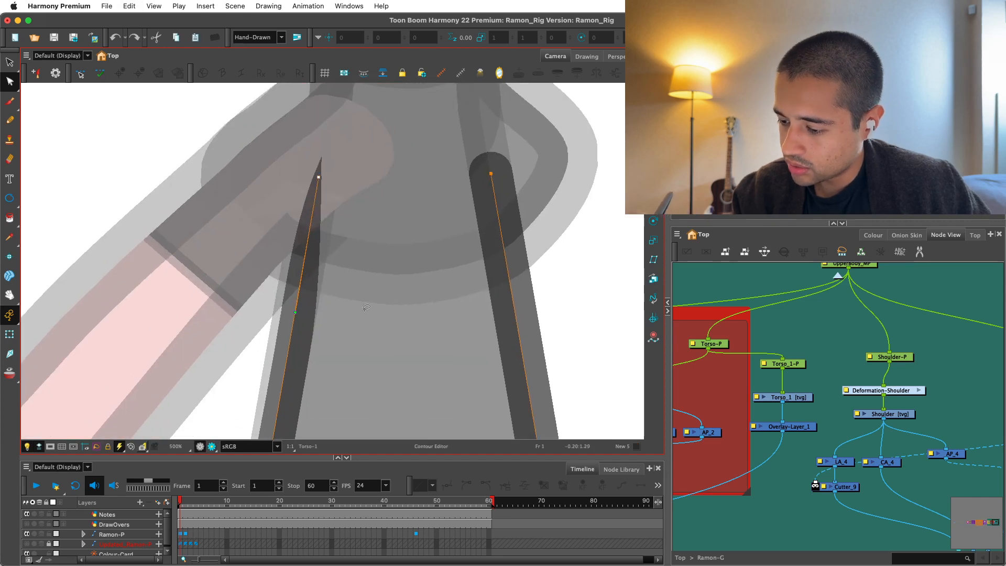
pyautogui.press('super+z')
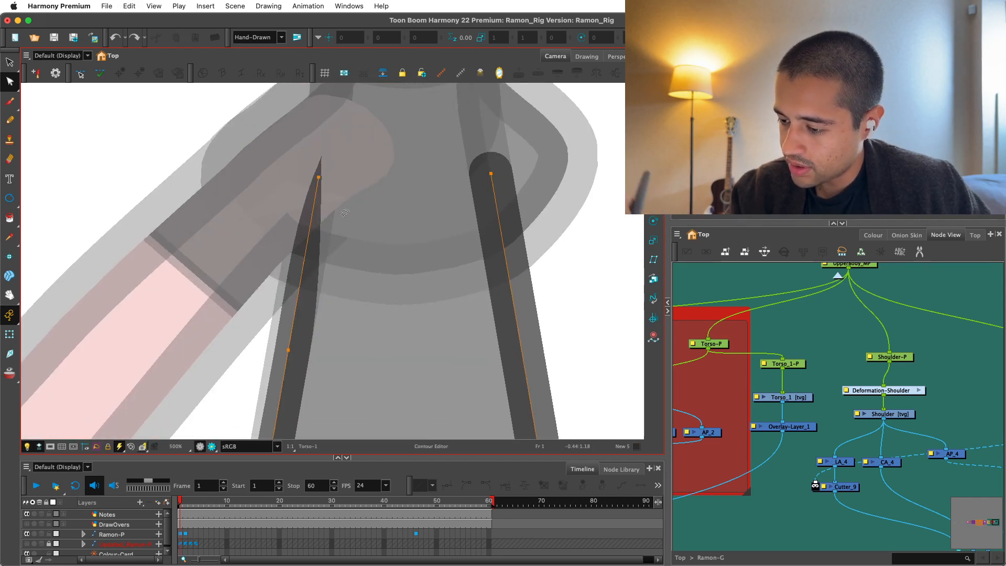
# Shift the top point of the arm-side overlay line slightly inward over the torso and smooth its curve handle.
pyautogui.press('2')
pyautogui.moveTo(315, 158); pyautogui.dragTo(335, 153)
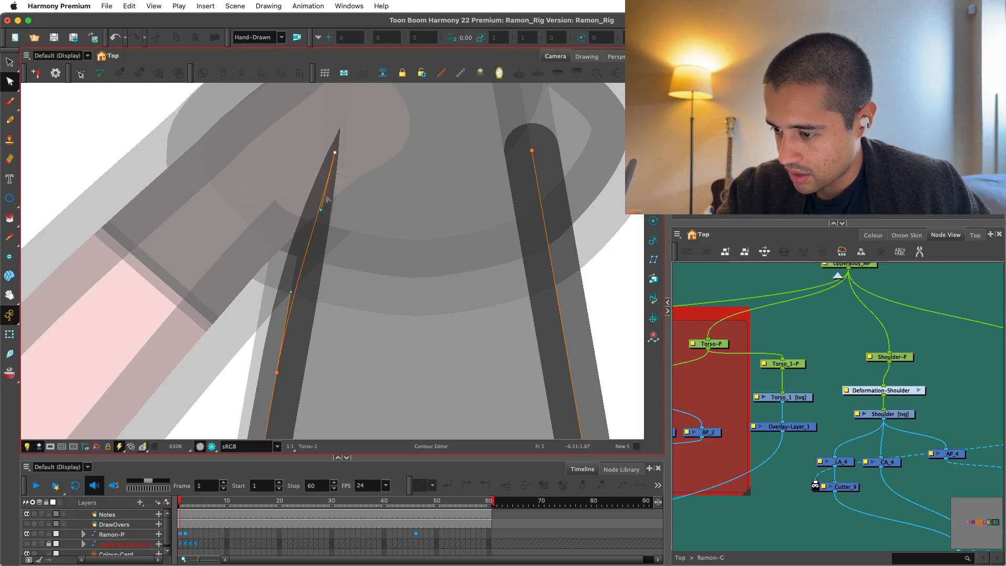
pyautogui.moveTo(320, 209); pyautogui.dragTo(317, 210)
pyautogui.moveTo(339, 152); pyautogui.dragTo(338, 152)
pyautogui.press('Escape')
# Examine how the tapered overlay line blends with the arm, shoulder and torso in Render View at several zoom levels.
pyautogui.press('1')
pyautogui.press('1')
pyautogui.press('1')
pyautogui.click(211, 446)
pyautogui.press('1')
pyautogui.press('1')
pyautogui.press('1')
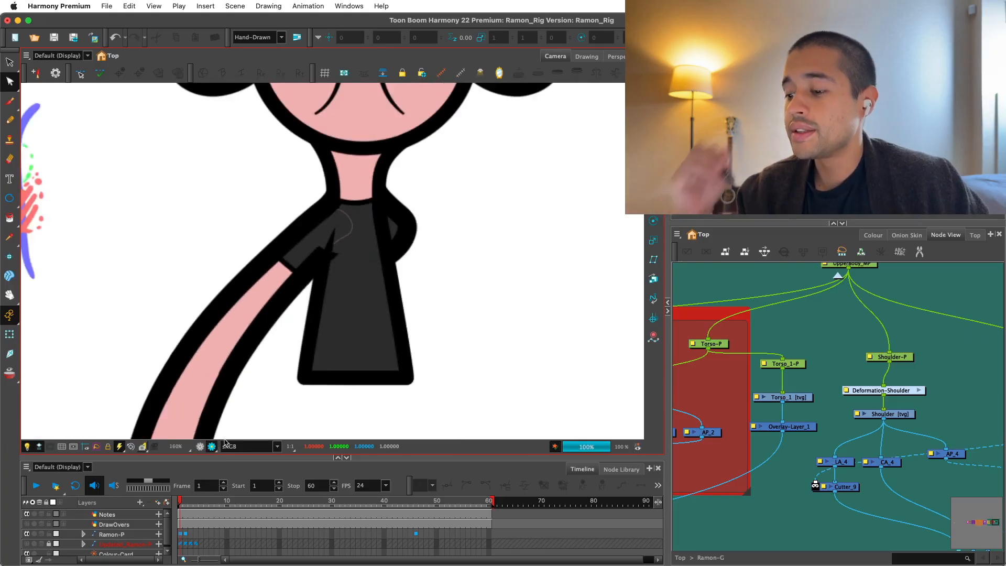
pyautogui.press('1')
pyautogui.press('1')
pyautogui.press('2')
pyautogui.press('2')
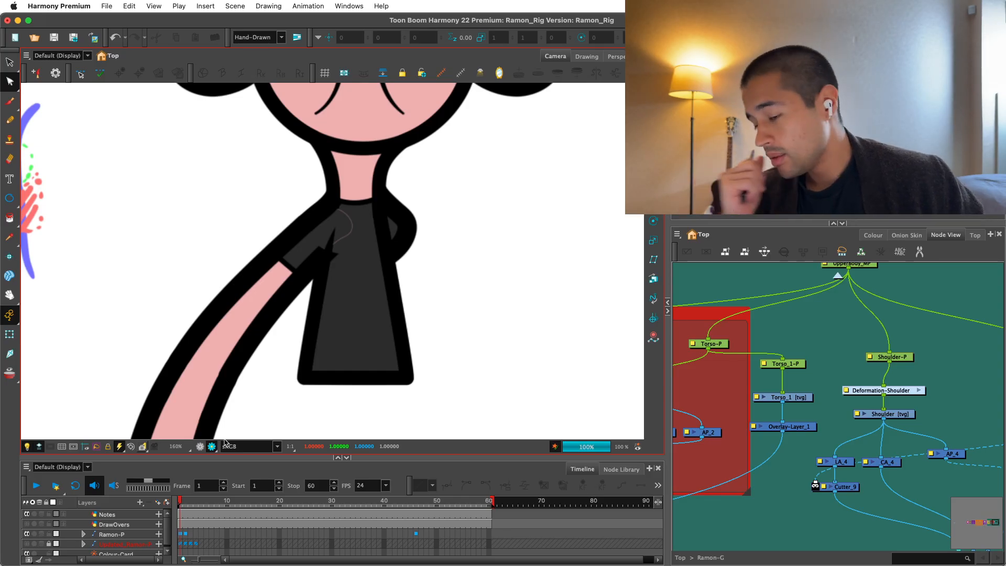
pyautogui.press('1')
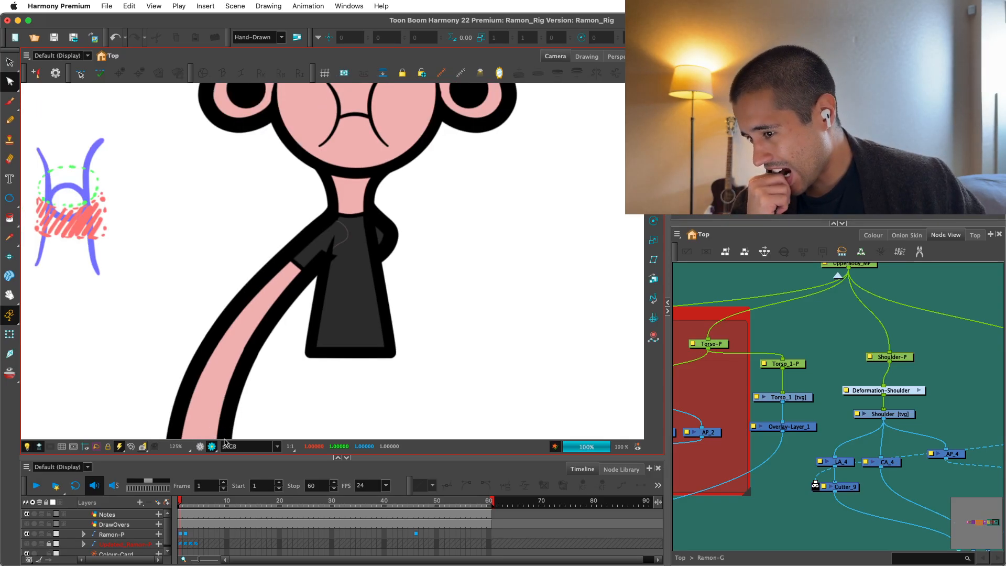
# Return to the OpenGL view, select the Shoulder with the Transform tool and show its deformation controls.
pyautogui.hotkey('shift', 'l')
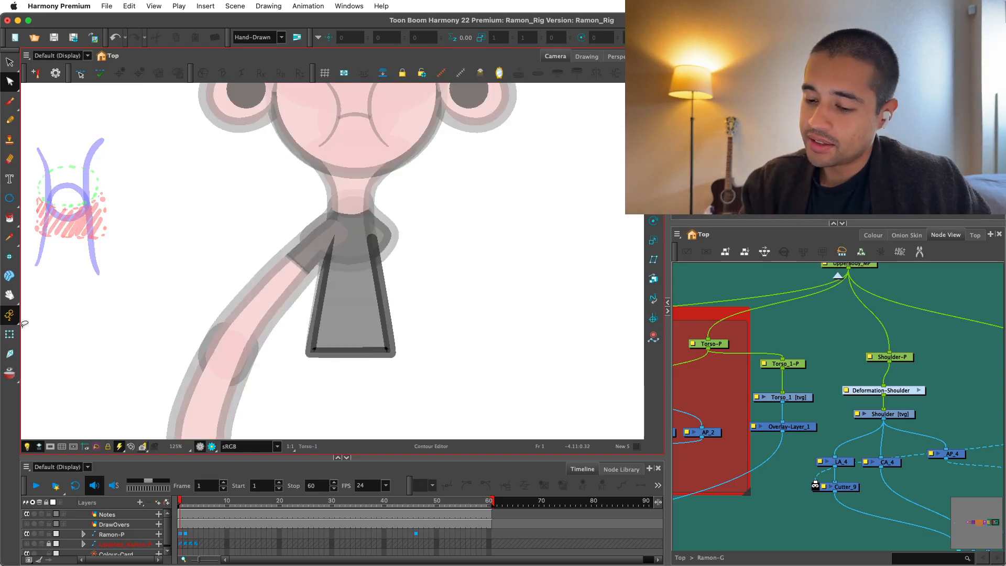
pyautogui.press('2')
pyautogui.press('2')
pyautogui.click(10, 334)
pyautogui.press('2')
pyautogui.press('2')
pyautogui.click(299, 320)
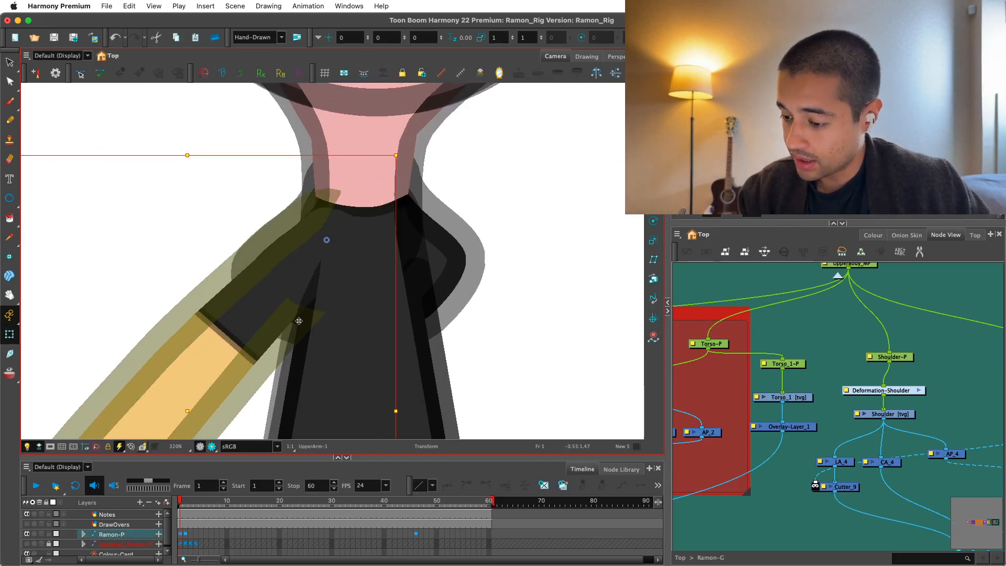
pyautogui.press('super+z')
pyautogui.moveTo(299, 321); pyautogui.dragTo(273, 312)
pyautogui.click(431, 272)
pyautogui.hotkey('shift', 'F11')
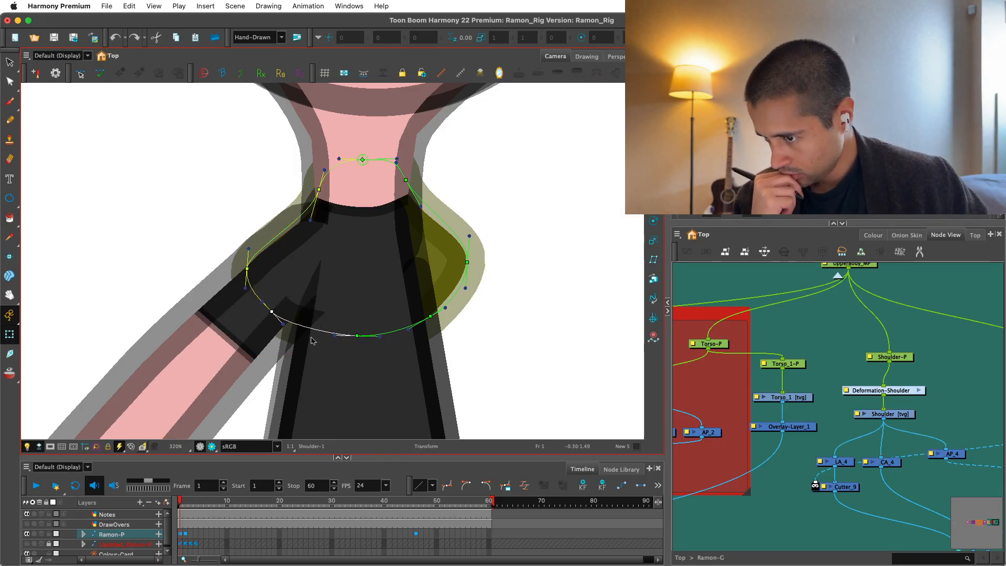
# Try pulling the Shoulder's lower arm-side deformation points inward in Render View, and undo the change.
pyautogui.click(212, 447)
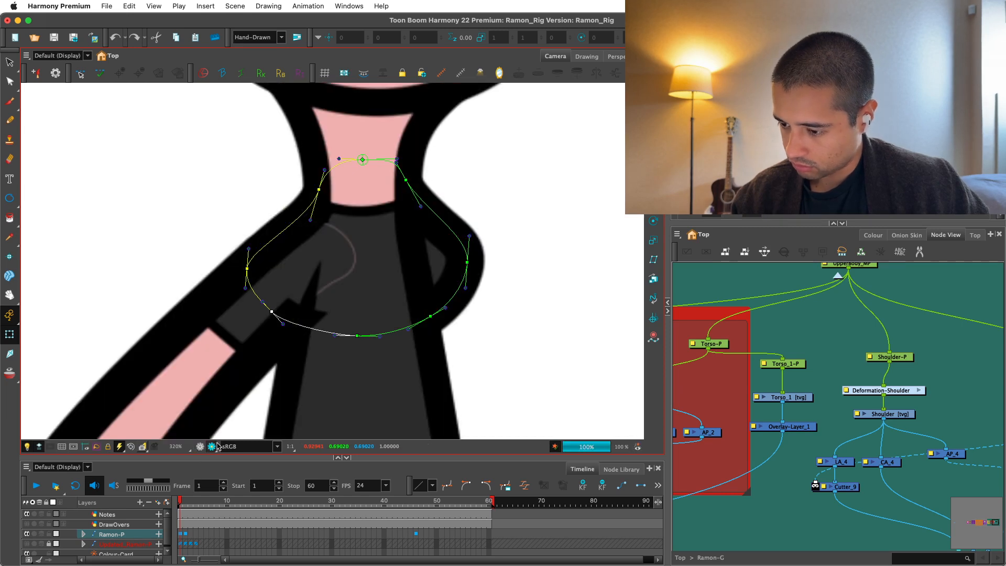
pyautogui.press('1')
pyautogui.press('1')
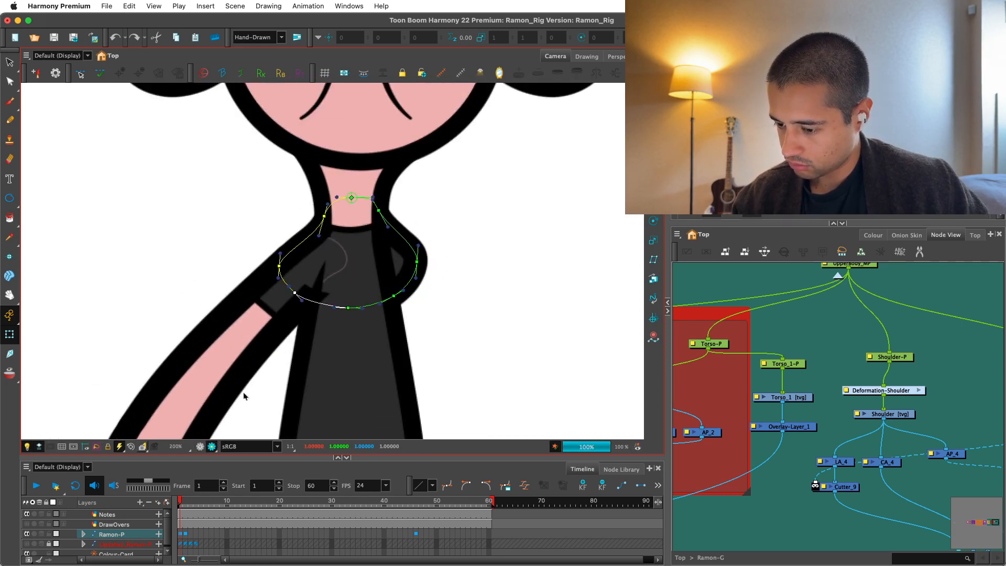
pyautogui.press('2')
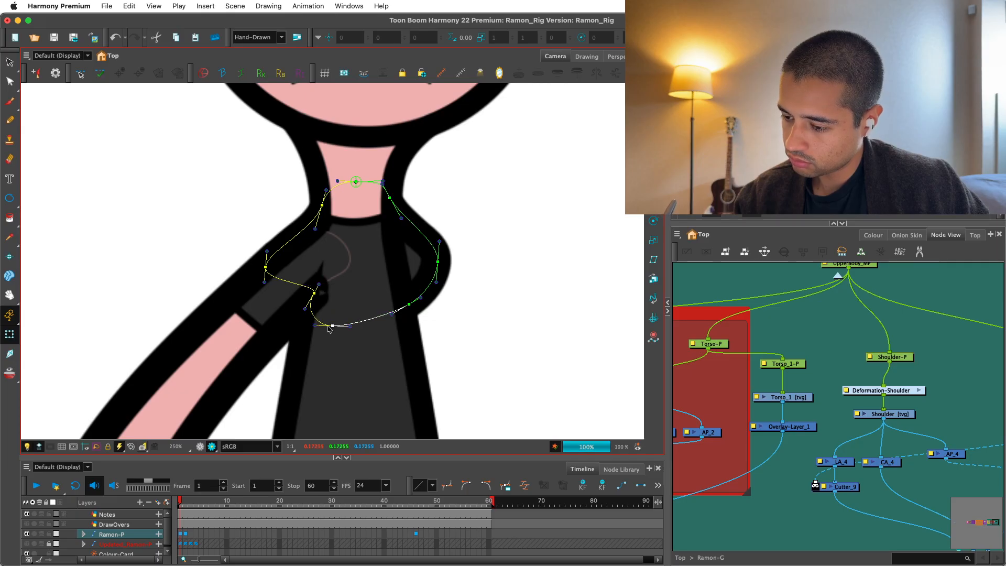
pyautogui.moveTo(314, 293); pyautogui.dragTo(301, 298)
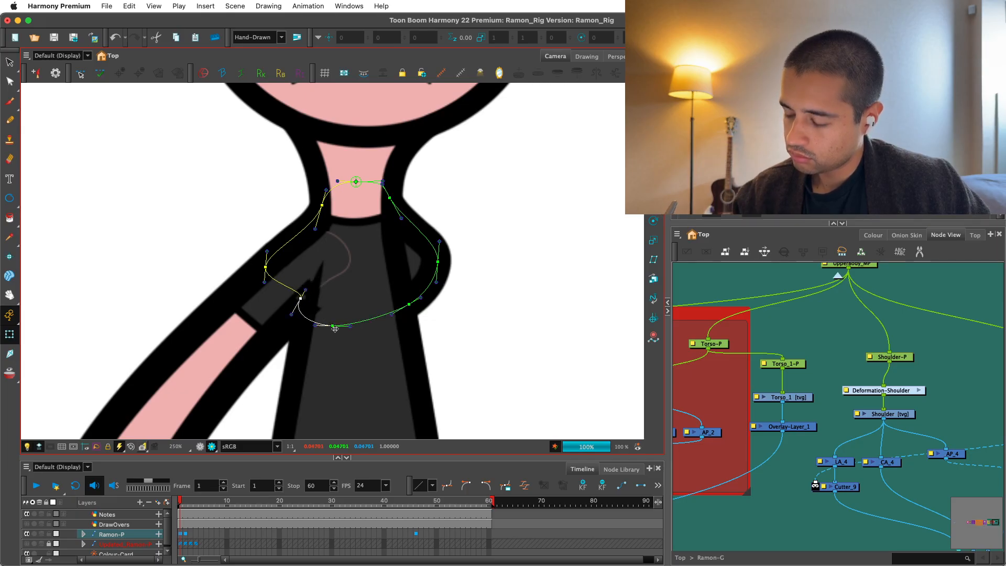
pyautogui.press('super+z')
pyautogui.press('super+shift+z')
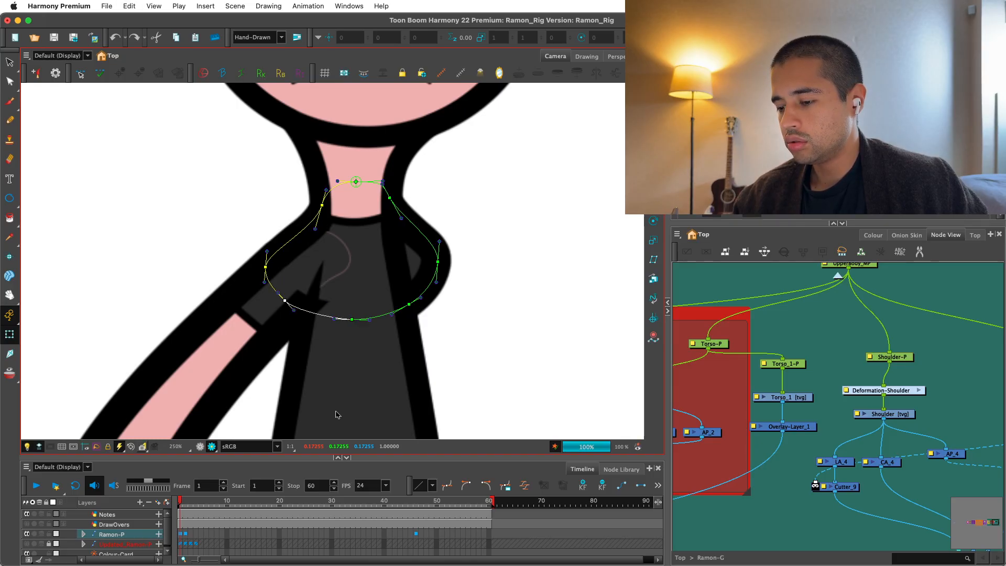
# Hide the Shoulder's deformation controls and review the whole arm and torso join in Render View.
pyautogui.press('1')
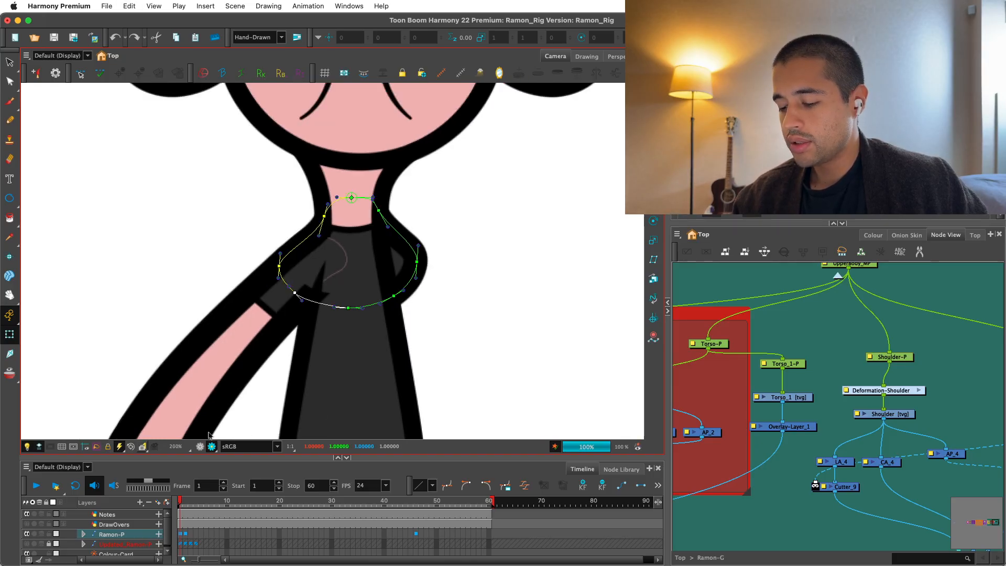
pyautogui.press('1')
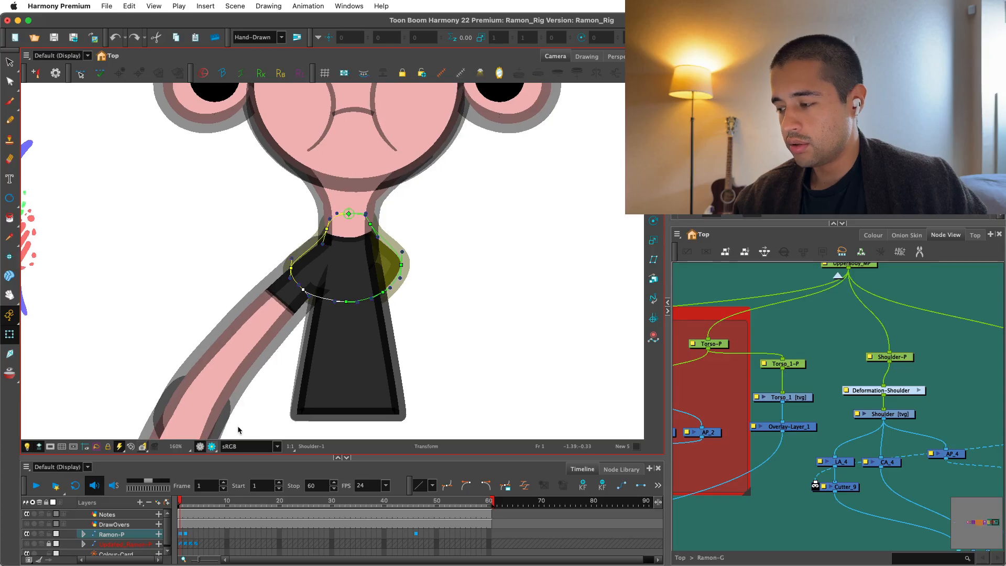
pyautogui.click(211, 447)
pyautogui.click(769, 338)
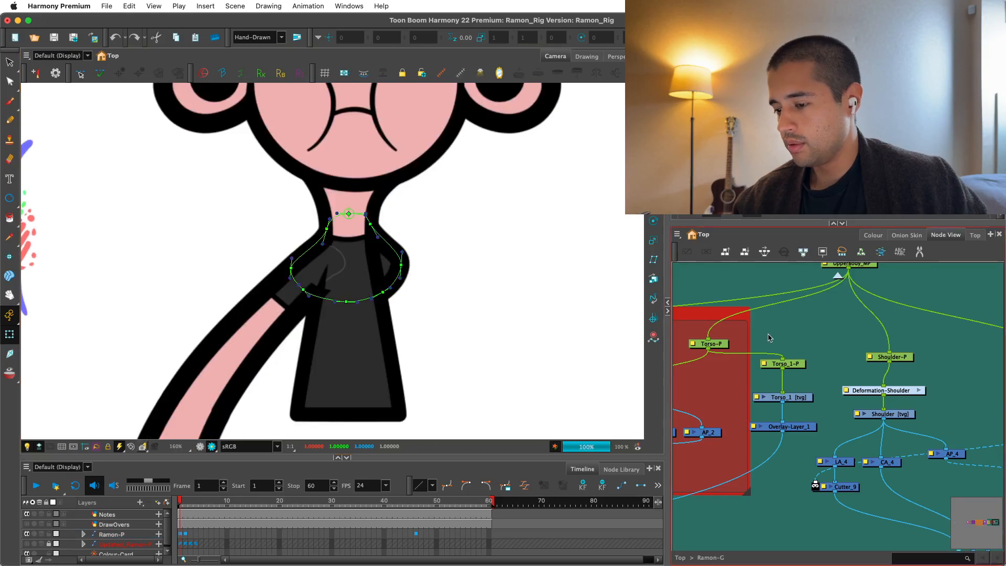
pyautogui.click(489, 350)
pyautogui.hotkey('shift', 'c')
pyautogui.press('1')
pyautogui.press('1')
pyautogui.press('1')
pyautogui.press('1')
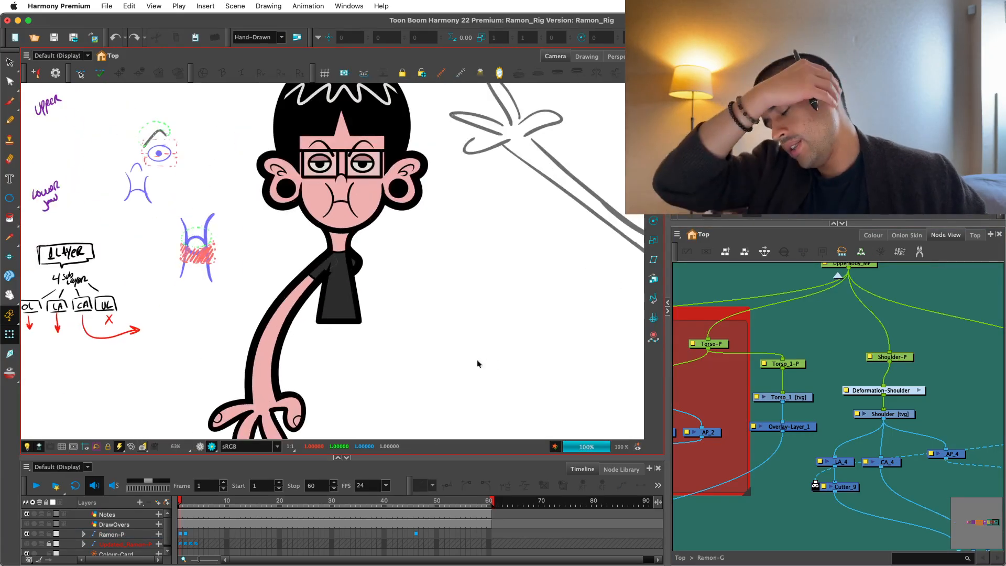
pyautogui.press('2')
pyautogui.press('2')
pyautogui.press('2')
pyautogui.press('2')
pyautogui.press('2')
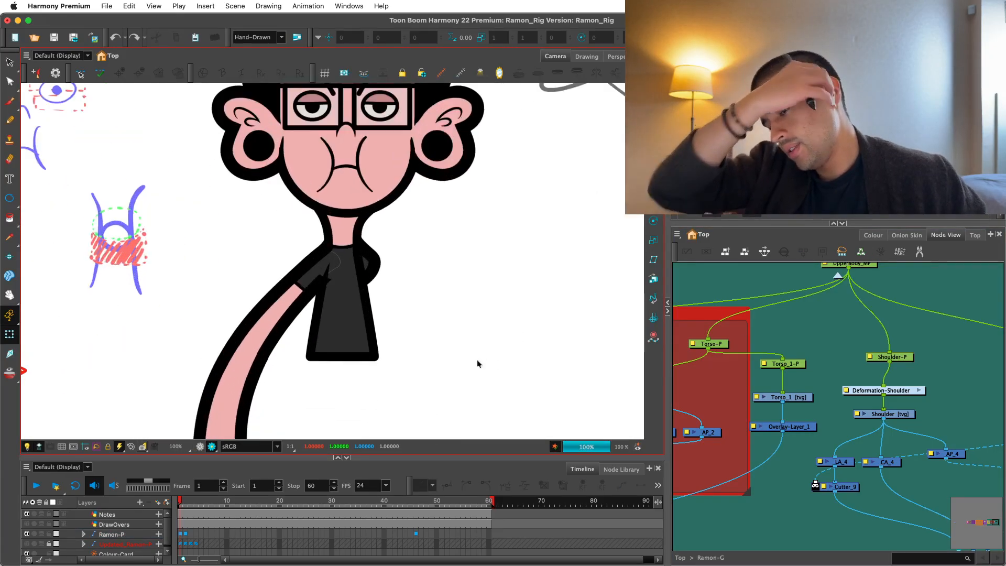
# Select the cloned Torso's overlay line on the side opposite the arm with the Contour Editor in the OpenGL view.
pyautogui.click(349, 355)
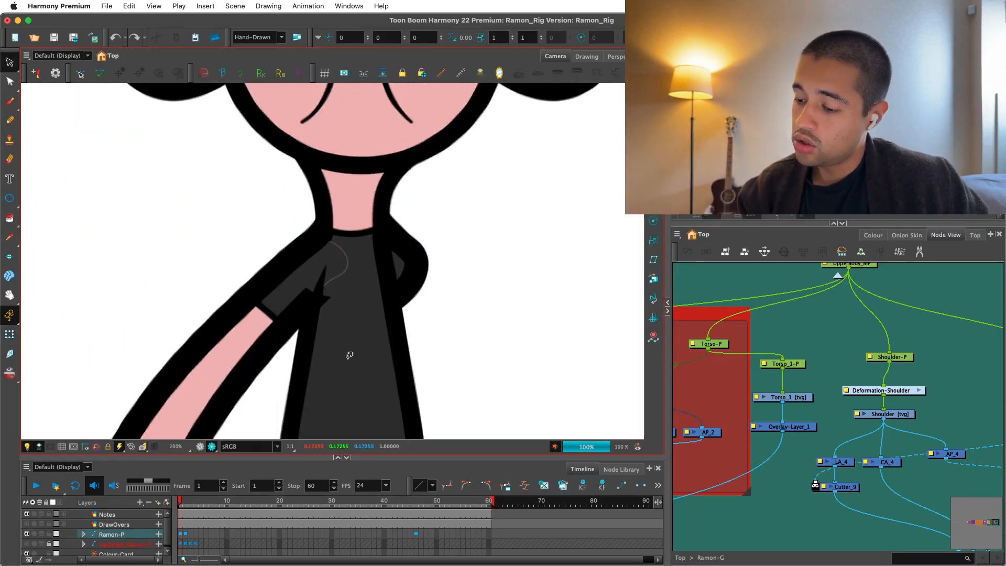
pyautogui.click(200, 447)
pyautogui.press('2')
pyautogui.press('2')
pyautogui.press('2')
pyautogui.press('2')
pyautogui.moveTo(279, 226); pyautogui.dragTo(234, 210)
pyautogui.click(10, 81)
pyautogui.press('2')
pyautogui.moveTo(461, 264); pyautogui.dragTo(440, 240)
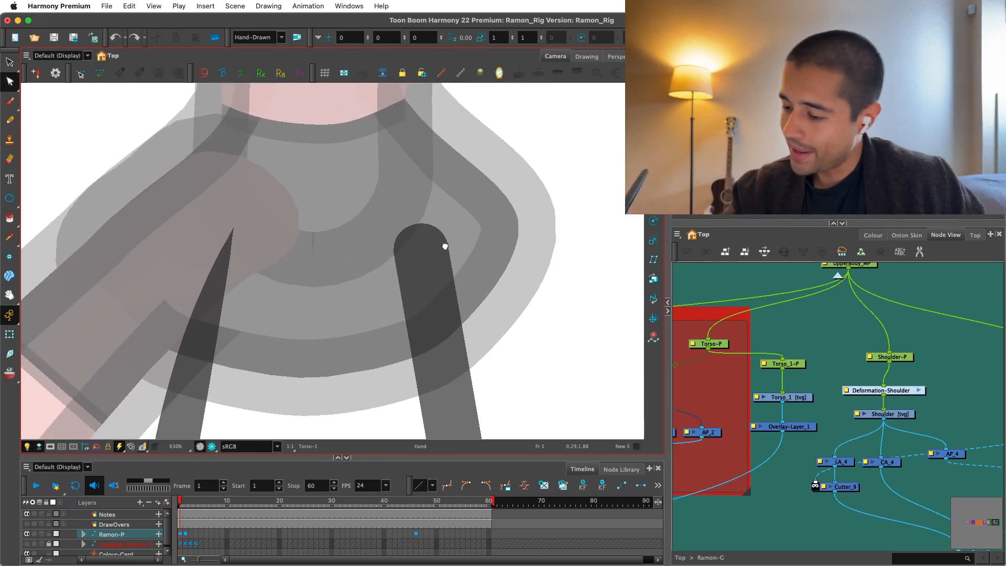
pyautogui.press('1')
pyautogui.press('1')
# Taper the upper end of the cloned Torso's overlay line opposite the arm with the Pencil Editor, and return to the Contour Editor.
pyautogui.click(10, 81)
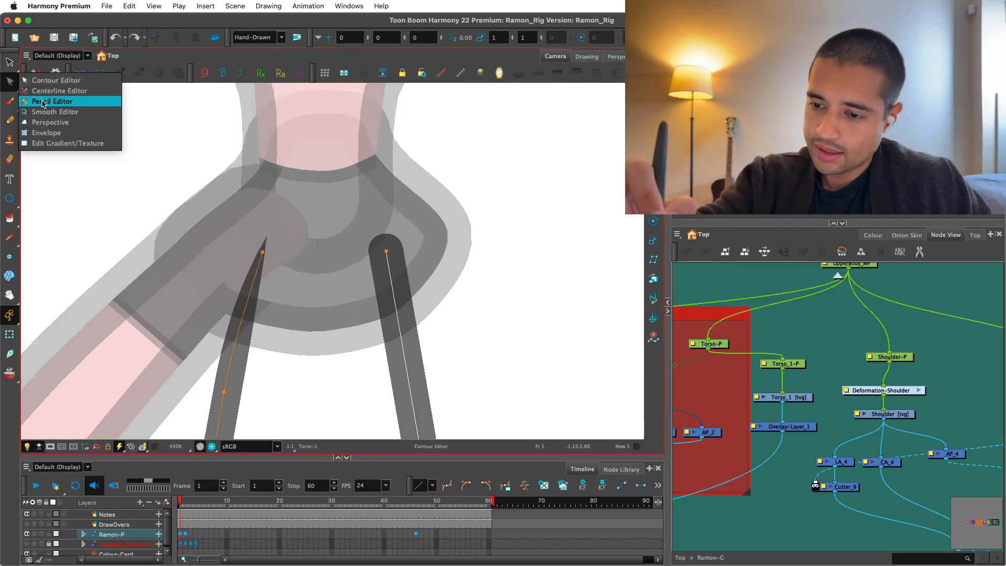
pyautogui.click(43, 104)
pyautogui.press('2')
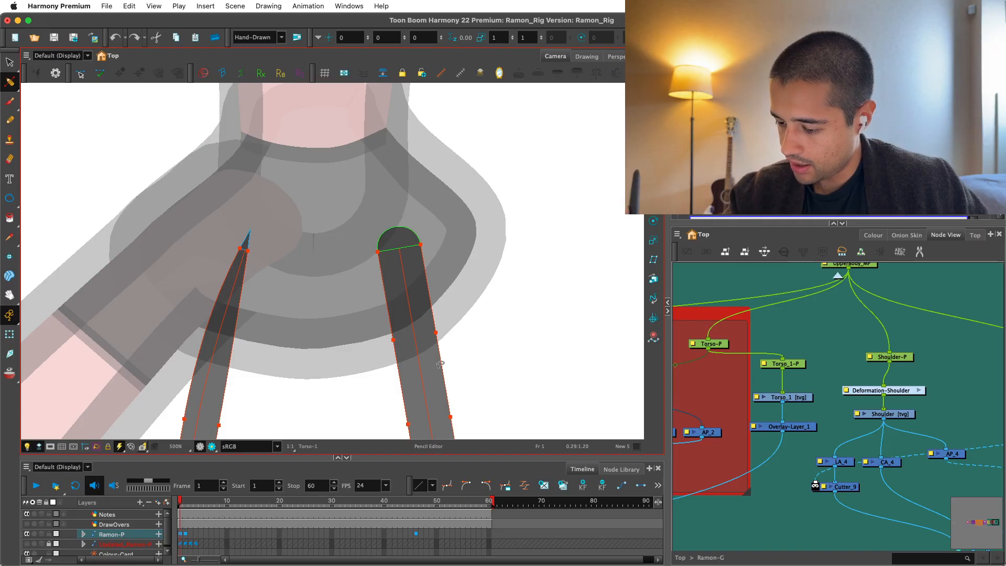
pyautogui.click(437, 334)
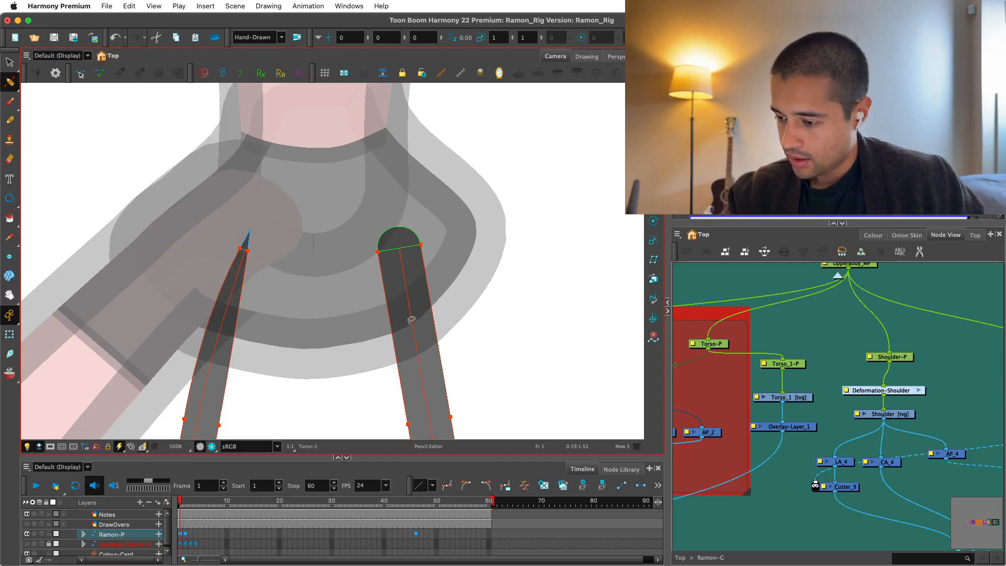
pyautogui.scroll(-3, 415, 294)
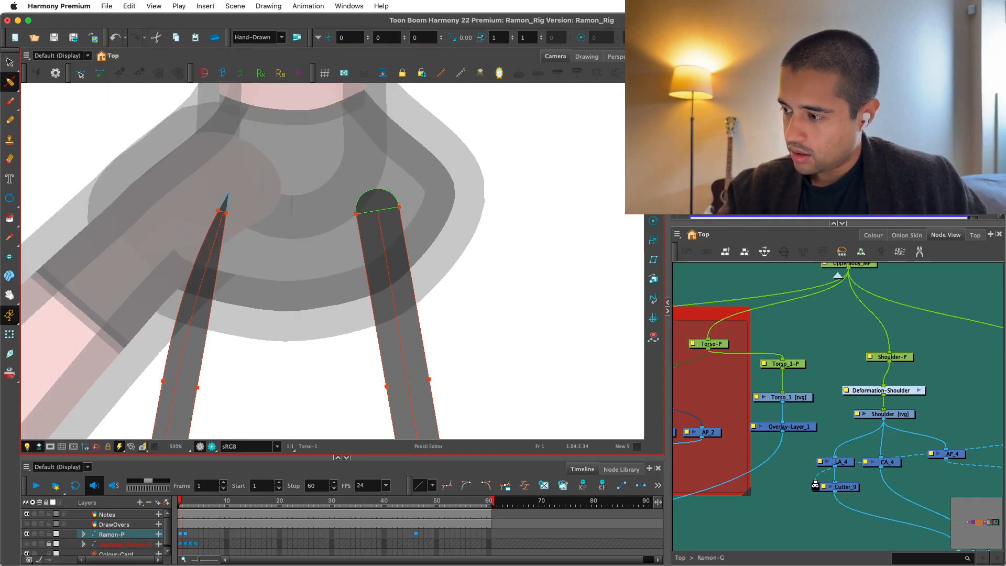
pyautogui.press('2')
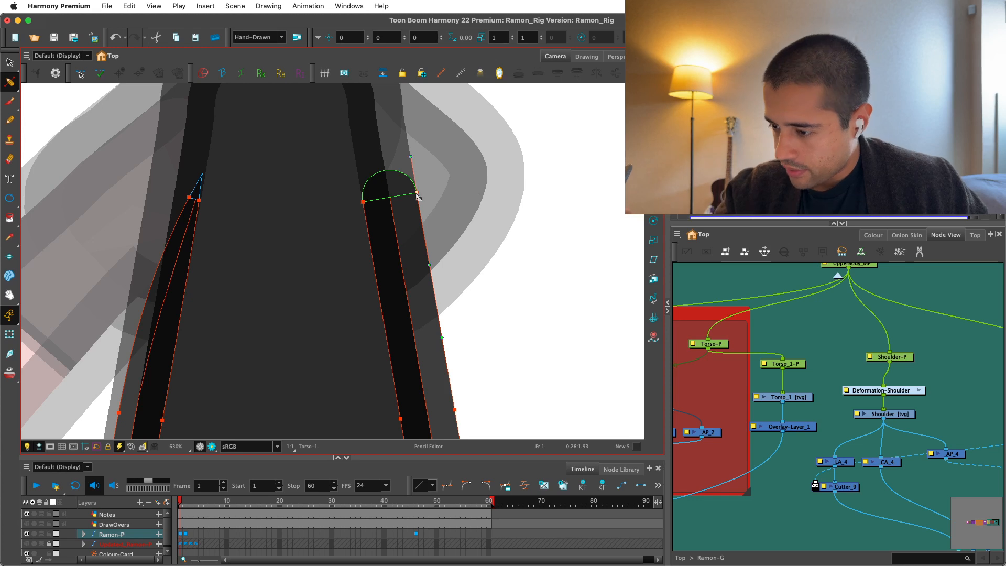
pyautogui.moveTo(417, 195); pyautogui.dragTo(399, 209)
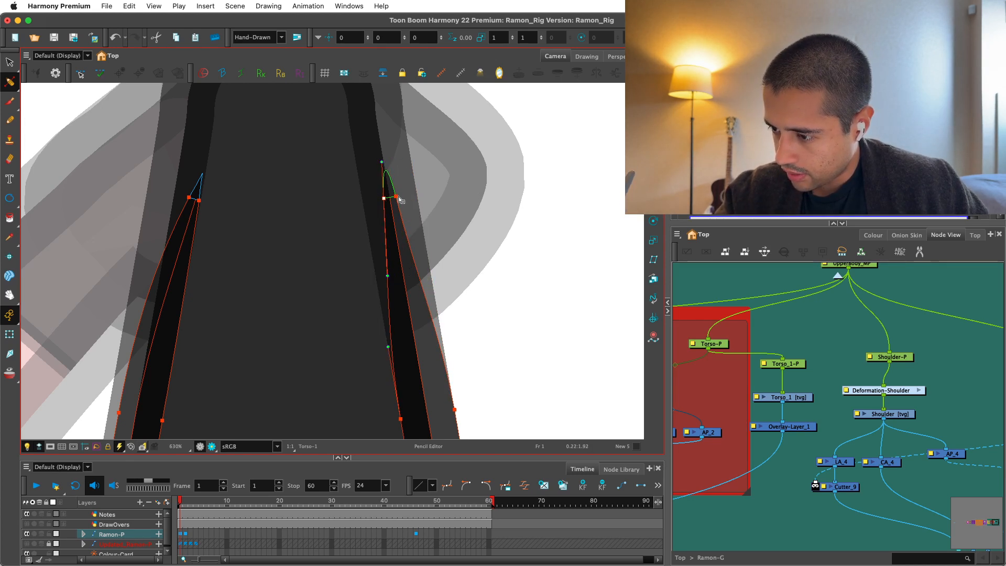
pyautogui.click(394, 198)
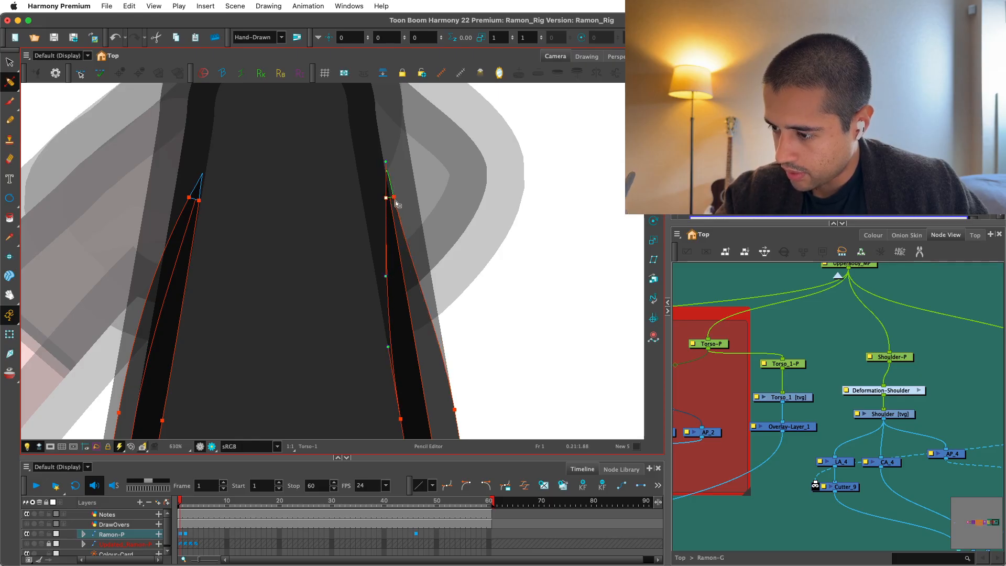
pyautogui.press('.')
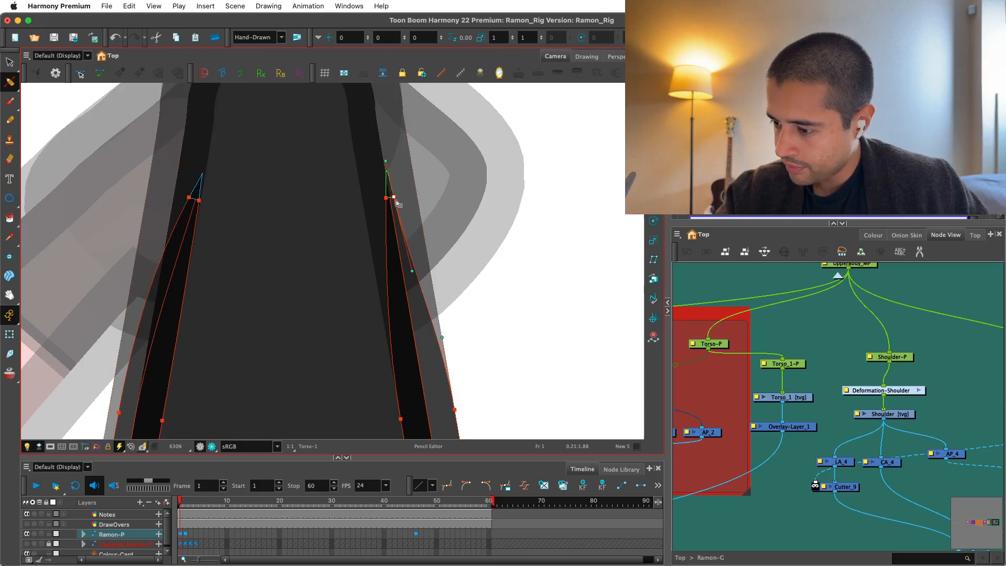
pyautogui.click(16, 86)
pyautogui.click(58, 77)
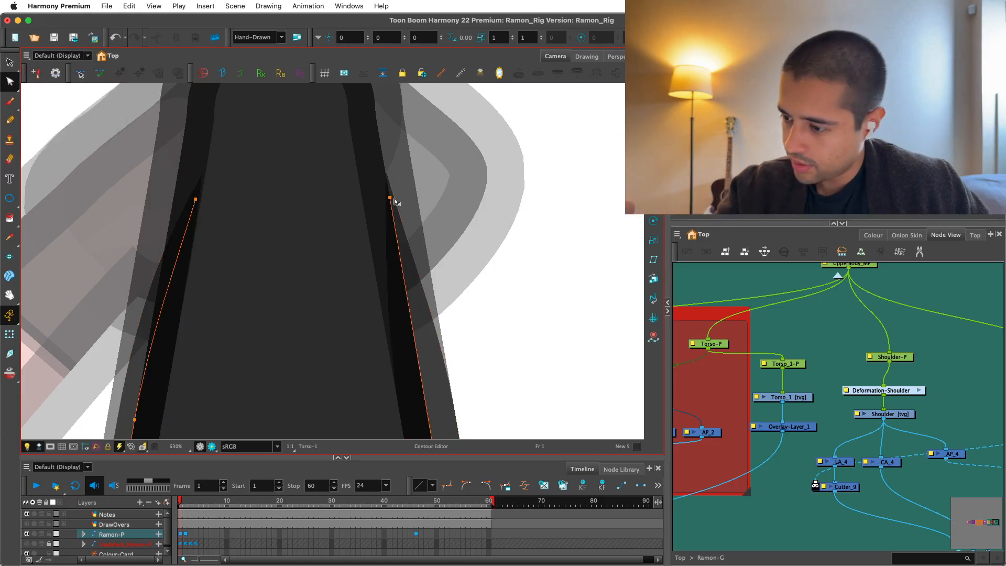
# Try moving the tapered overlay line's top point inward with the Contour Editor, and undo the move.
pyautogui.moveTo(391, 201); pyautogui.dragTo(371, 201)
pyautogui.press('1')
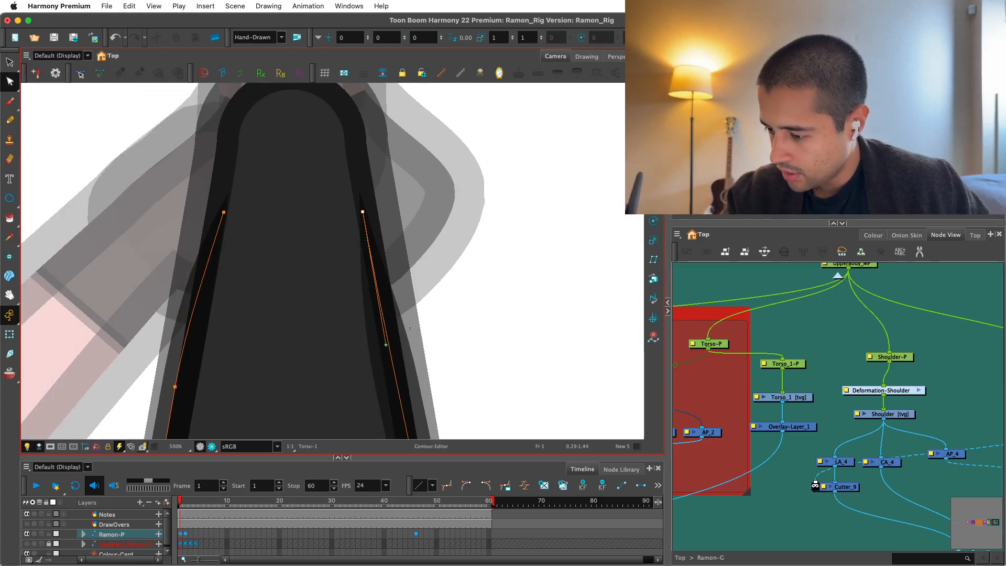
pyautogui.press('super+z')
pyautogui.click(415, 352)
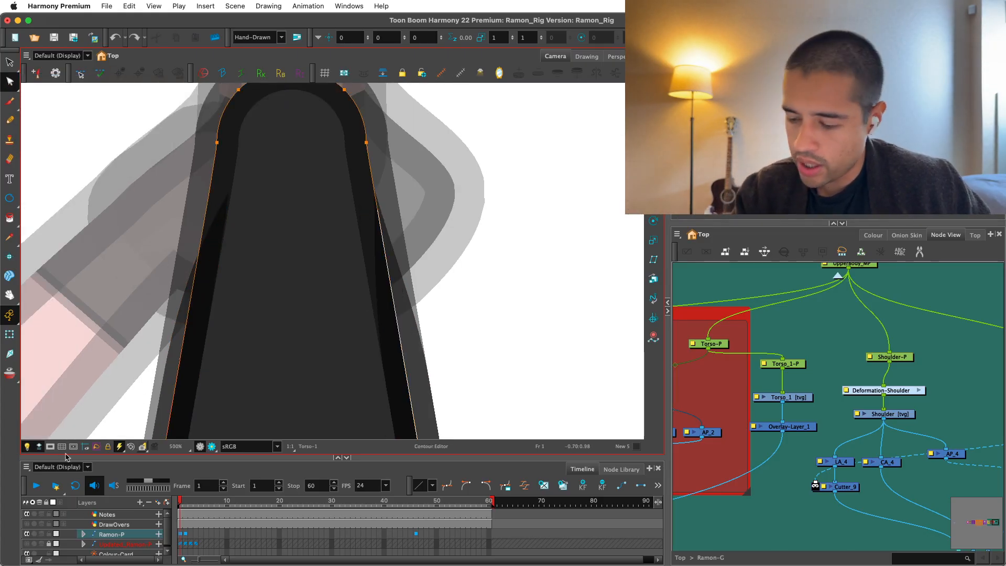
pyautogui.press('super+shift+z')
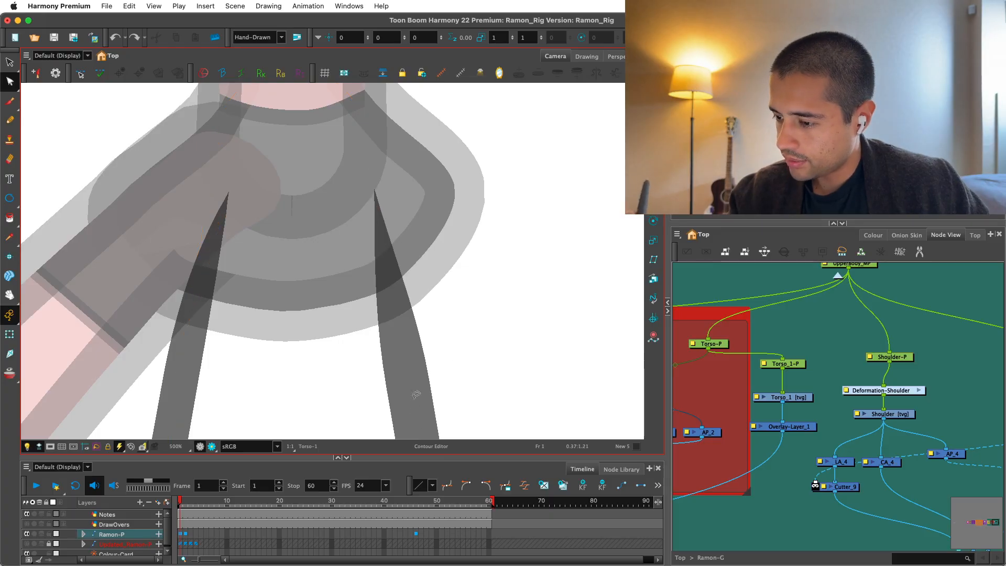
pyautogui.press('super+shift+z')
pyautogui.press('2')
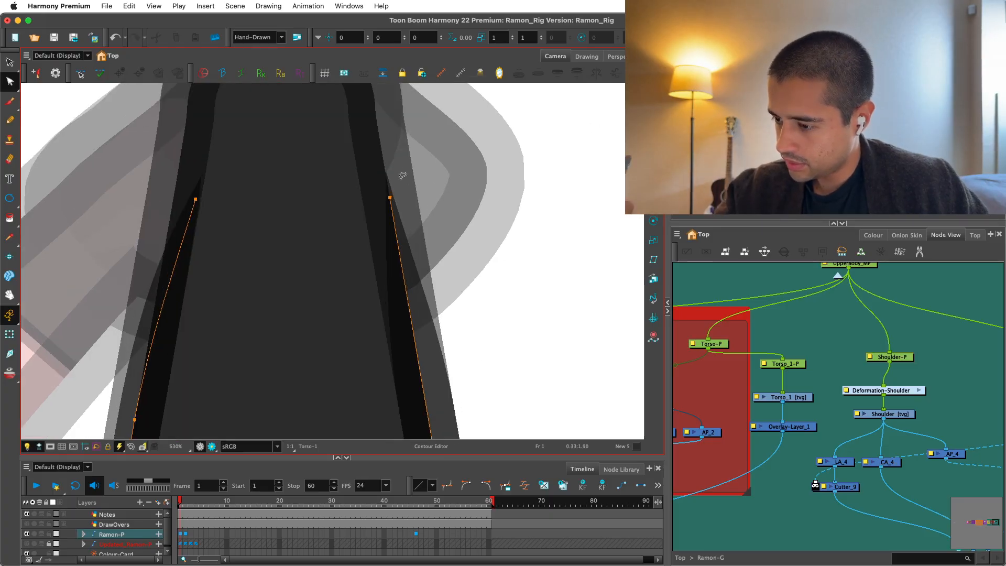
# Move the tapered line's top point inward over the torso's inner edge and adjust its curve handle to smooth the line.
pyautogui.moveTo(390, 198); pyautogui.dragTo(377, 198)
pyautogui.moveTo(388, 263); pyautogui.dragTo(396, 265)
pyautogui.moveTo(378, 198); pyautogui.dragTo(368, 197)
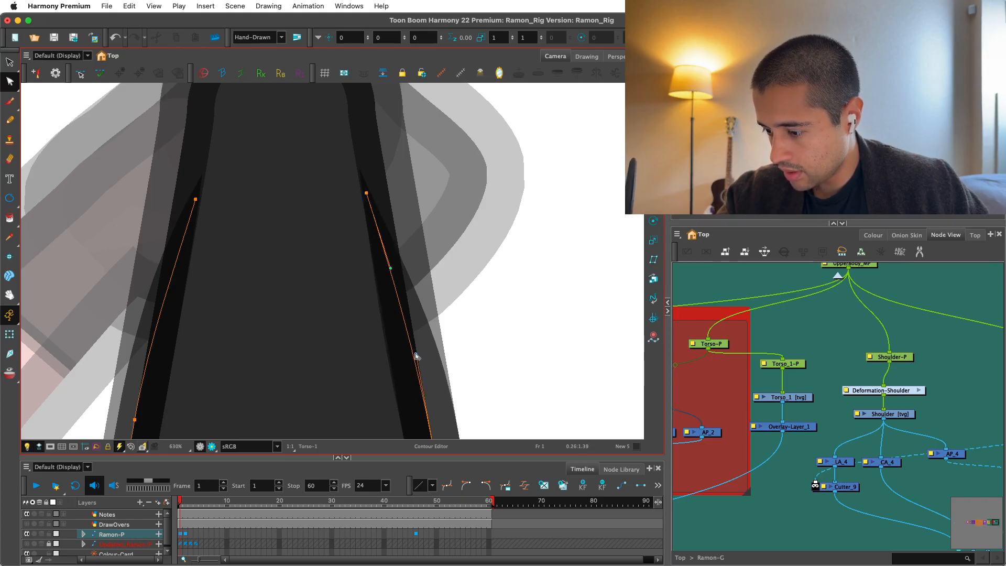
# Examine the arm, shoulder and torso join in Render View, from close up out to the whole character.
pyautogui.press('1')
pyautogui.press('1')
pyautogui.press('1')
pyautogui.press('1')
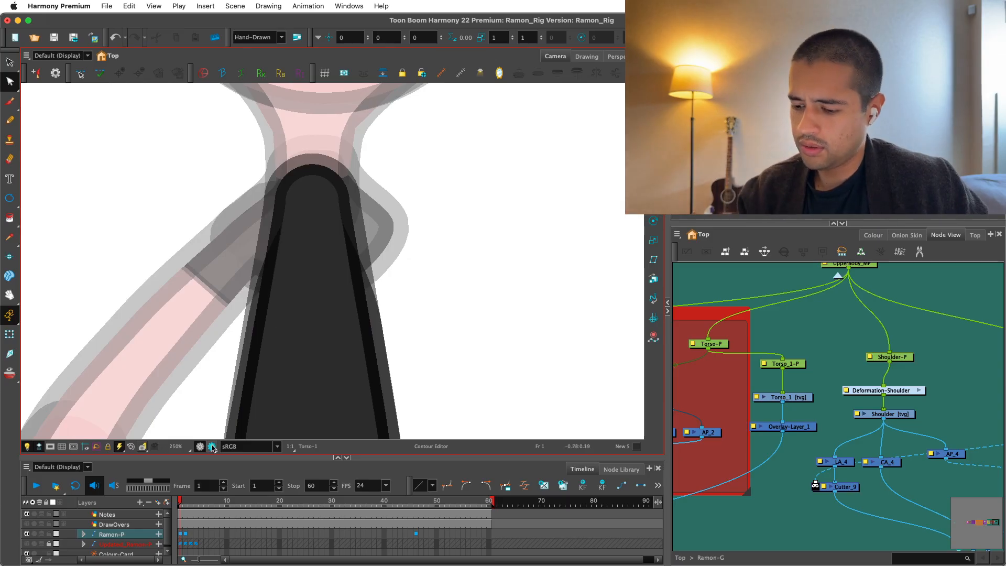
pyautogui.click(212, 447)
pyautogui.press('1')
pyautogui.press('1')
pyautogui.press('1')
pyautogui.press('1')
pyautogui.press('1')
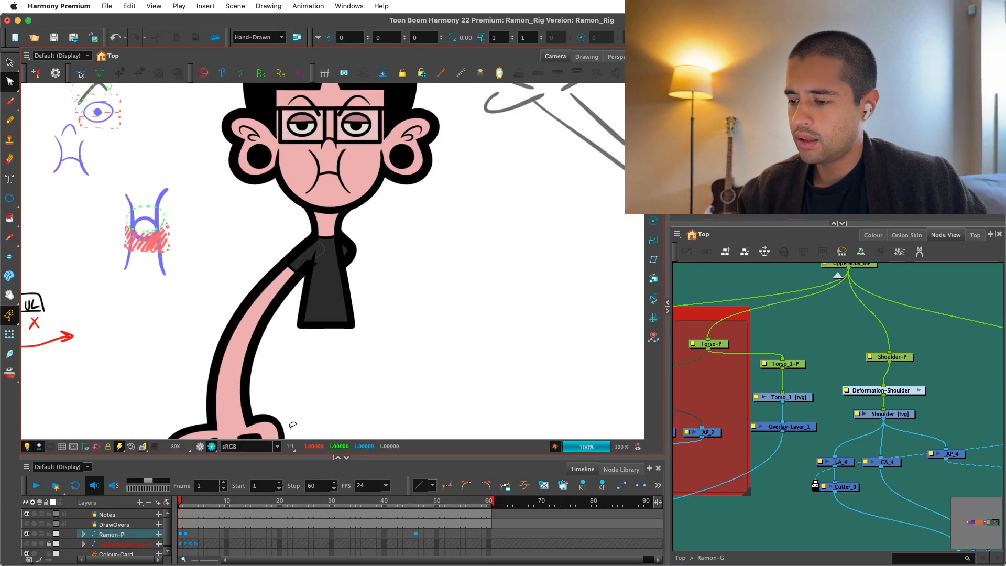
pyautogui.click(199, 447)
pyautogui.press('2')
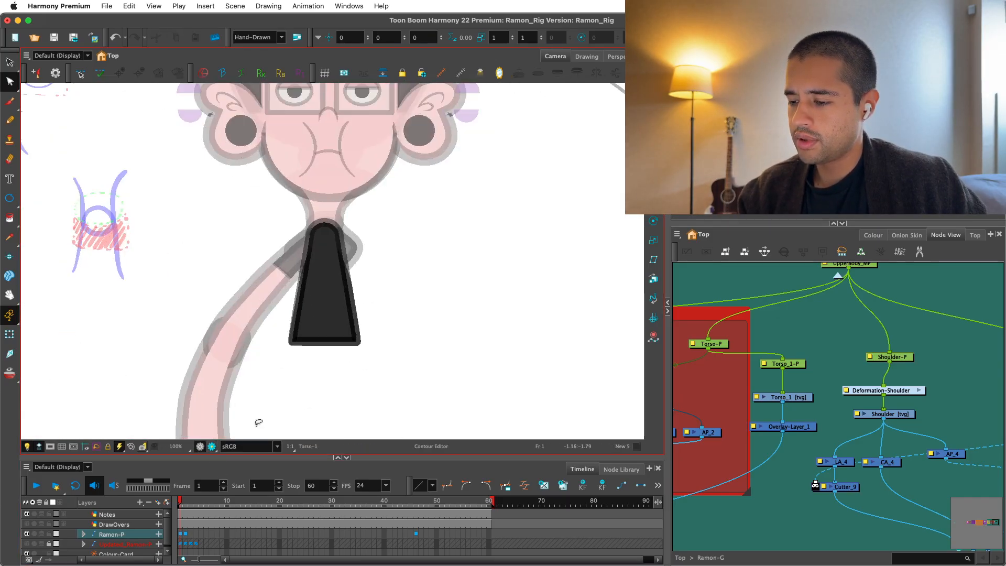
pyautogui.press('1')
pyautogui.press('1')
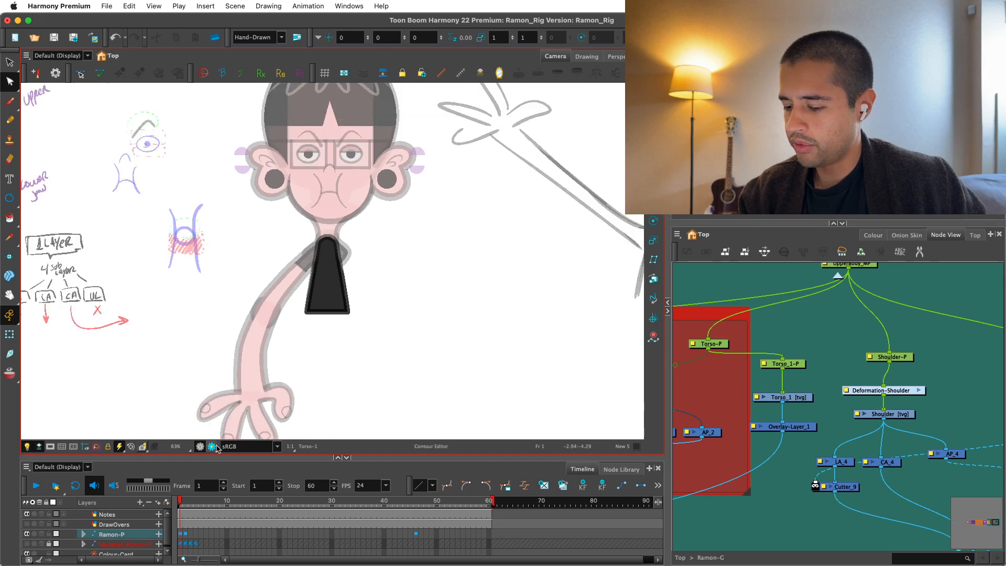
pyautogui.click(212, 446)
pyautogui.press('1')
pyautogui.press('1')
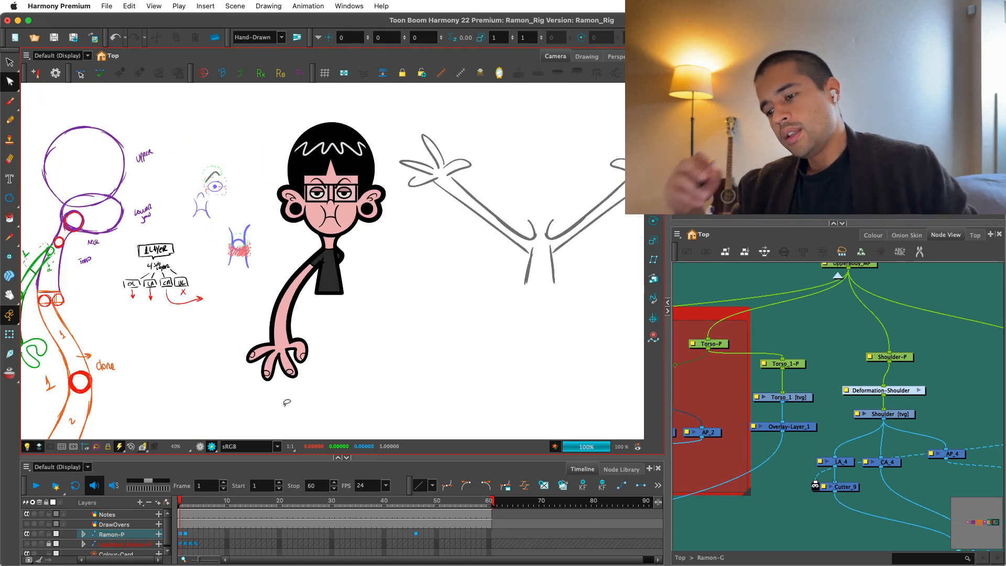
# Return to the shoulder join in the OpenGL view, select the Sleeve with the Transform tool and check it in Render View.
pyautogui.press('2')
pyautogui.press('2')
pyautogui.press('2')
pyautogui.press('2')
pyautogui.press('2')
pyautogui.click(200, 447)
pyautogui.press('2')
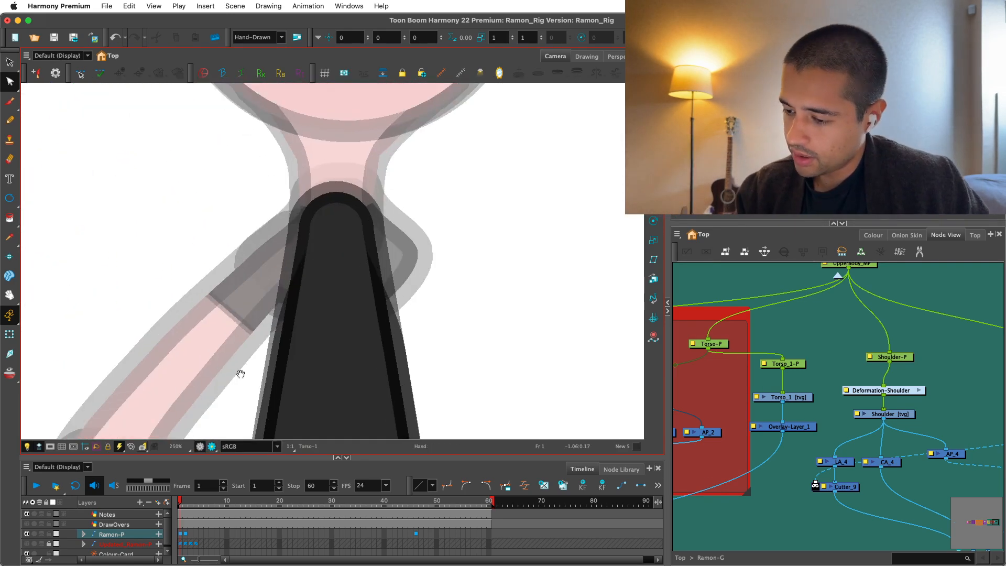
pyautogui.moveTo(241, 373); pyautogui.dragTo(244, 402)
pyautogui.press('2')
pyautogui.click(10, 335)
pyautogui.click(273, 304)
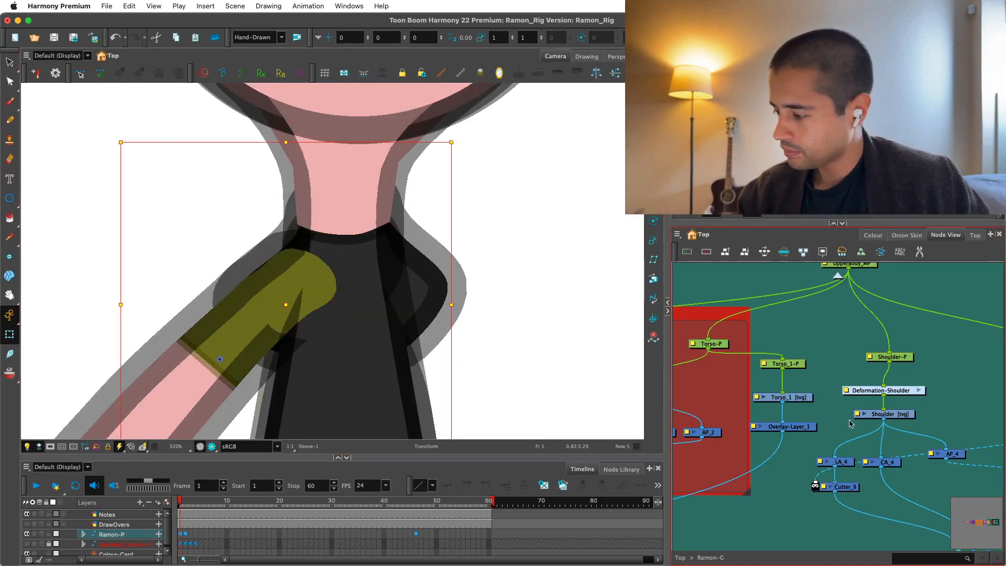
pyautogui.click(212, 447)
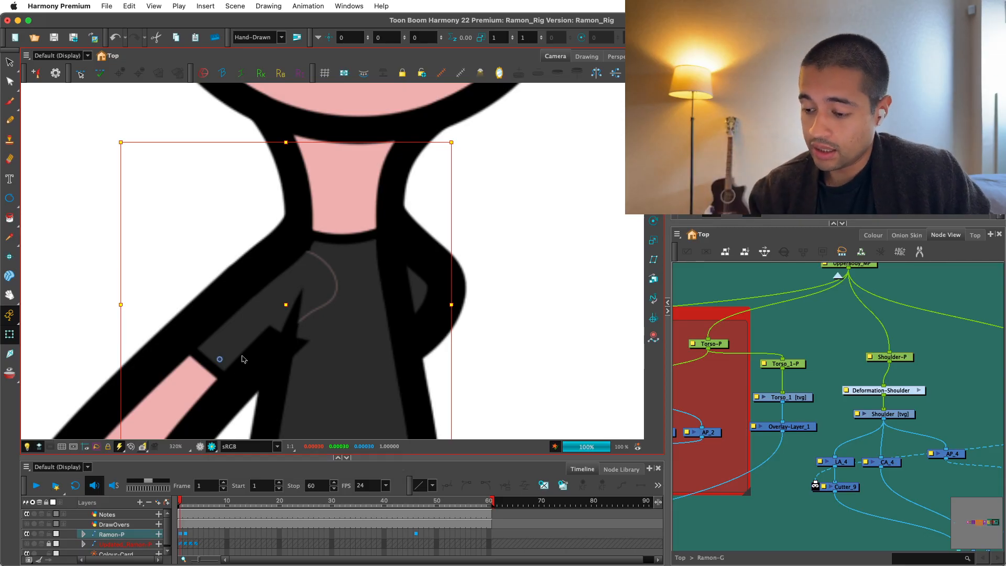
pyautogui.click(212, 446)
# Locate the selected Sleeve's nodes inside Arm_G and look inside the Deformation-Sleeve group.
pyautogui.press('o')
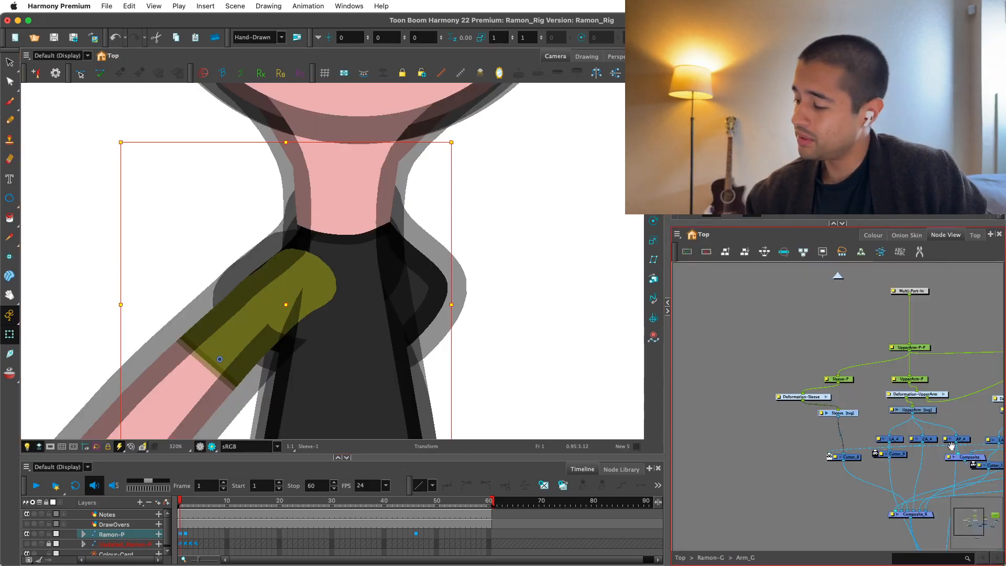
pyautogui.press('2')
pyautogui.press('2')
pyautogui.moveTo(782, 408); pyautogui.dragTo(809, 407)
pyautogui.moveTo(781, 410); pyautogui.dragTo(762, 421)
pyautogui.click(749, 384)
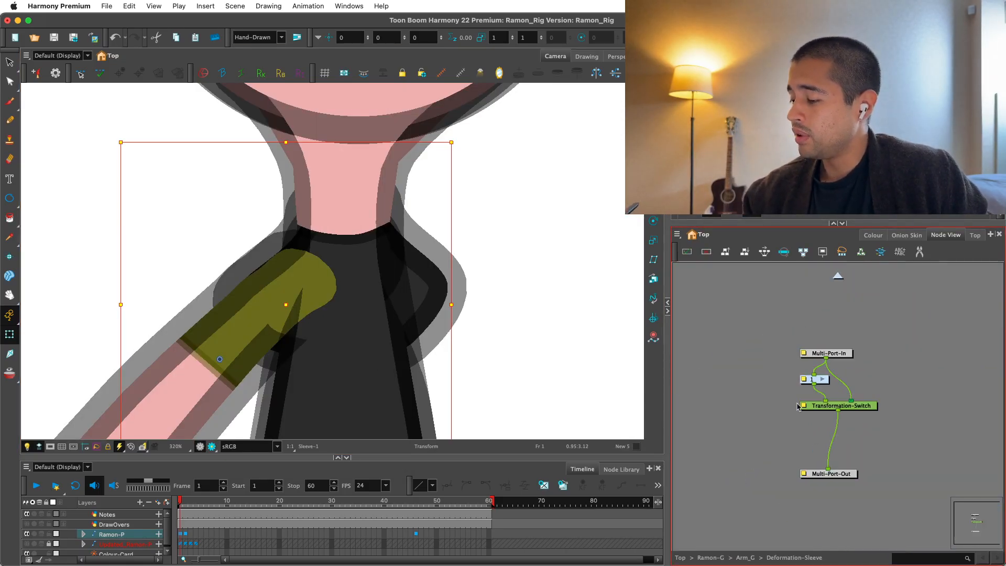
pyautogui.click(835, 275)
# Search the available nodes for "sca" and "re" beside the Sleeve drawing, and close the search without adding a node.
pyautogui.click(846, 477)
pyautogui.press('Return')
pyautogui.write('sca')
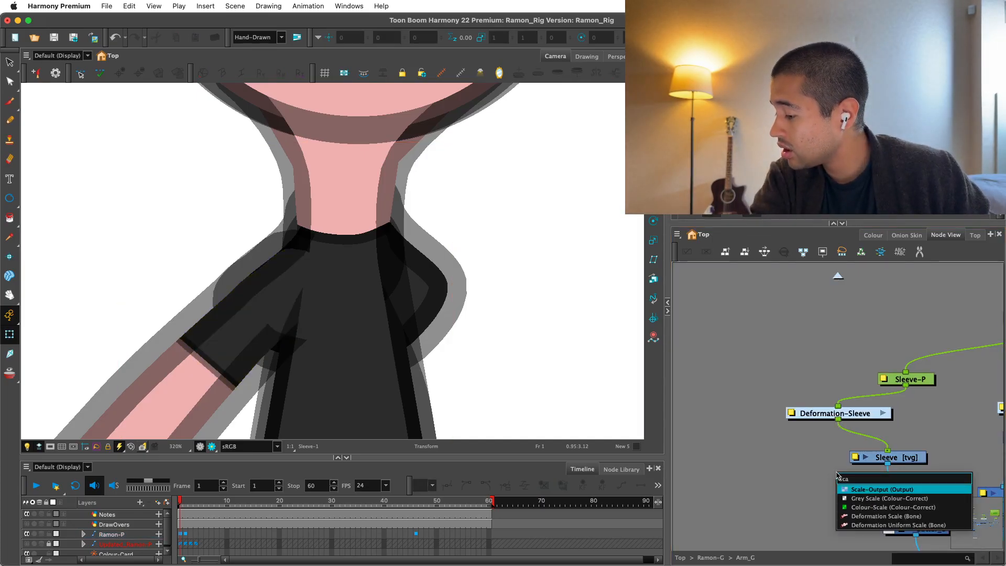
pyautogui.press('Return')
pyautogui.press('Delete')
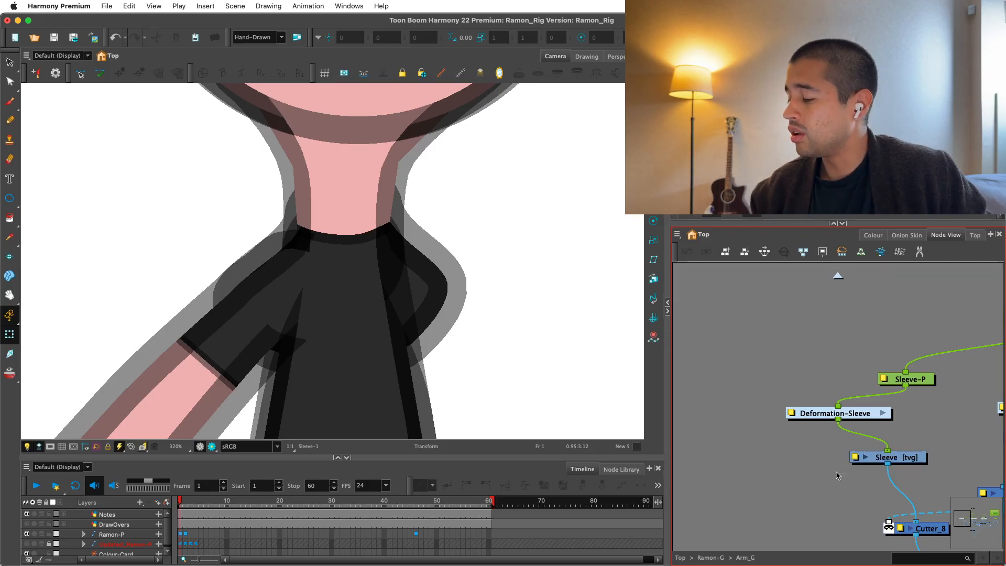
pyautogui.press('Tab')
pyautogui.write('re')
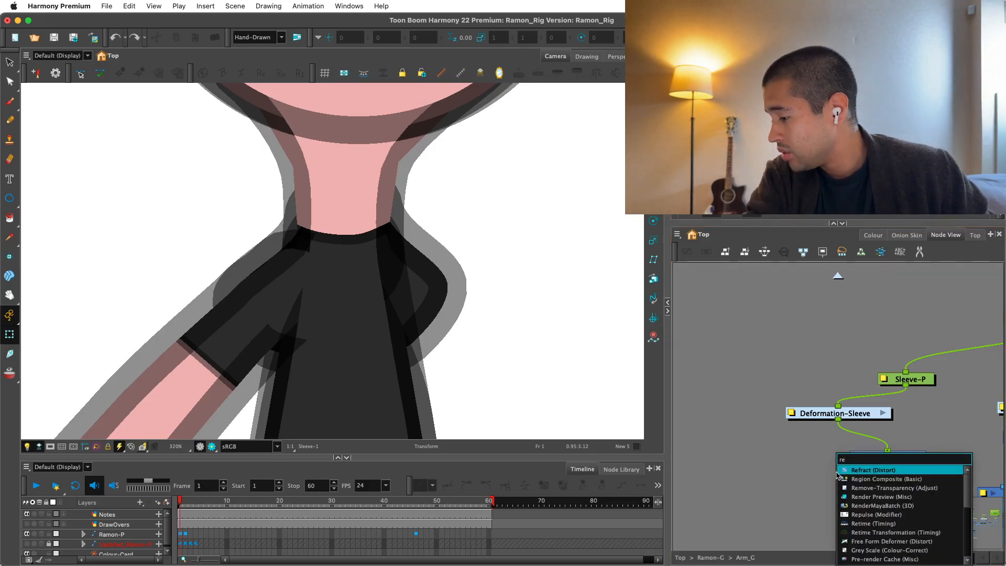
pyautogui.scroll(-3, 860, 485)
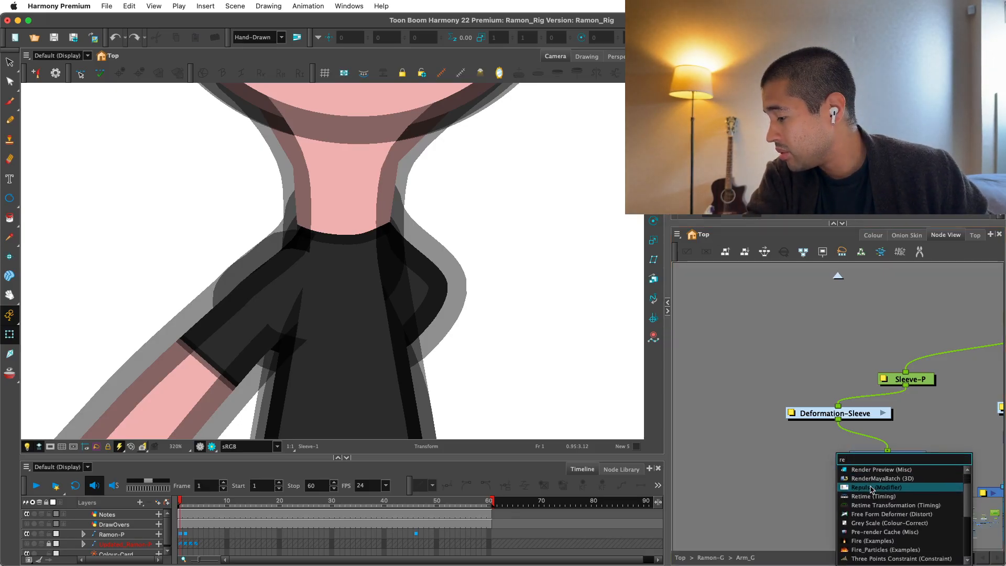
pyautogui.scroll(-9, 873, 490)
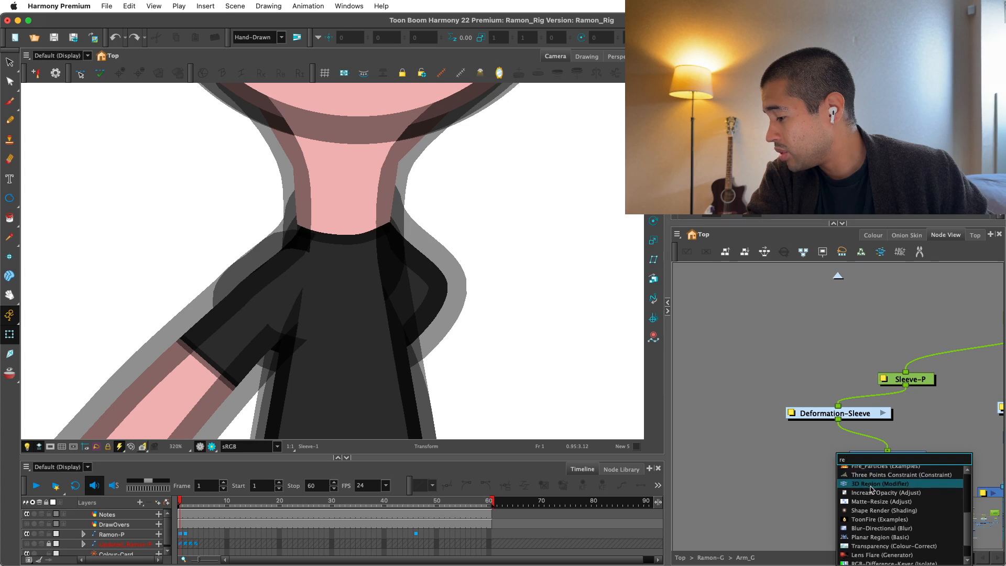
pyautogui.scroll(-3, 875, 498)
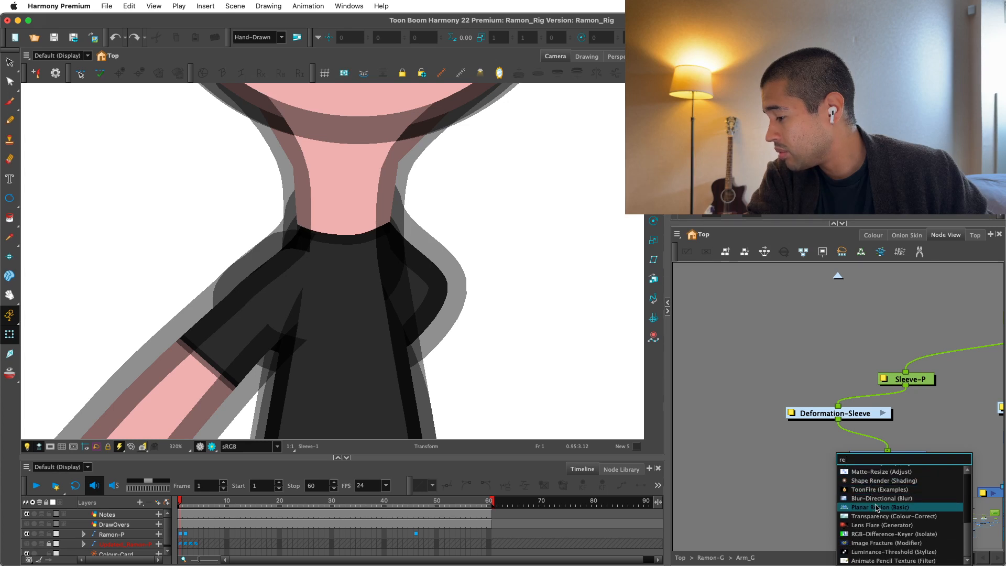
pyautogui.click(784, 512)
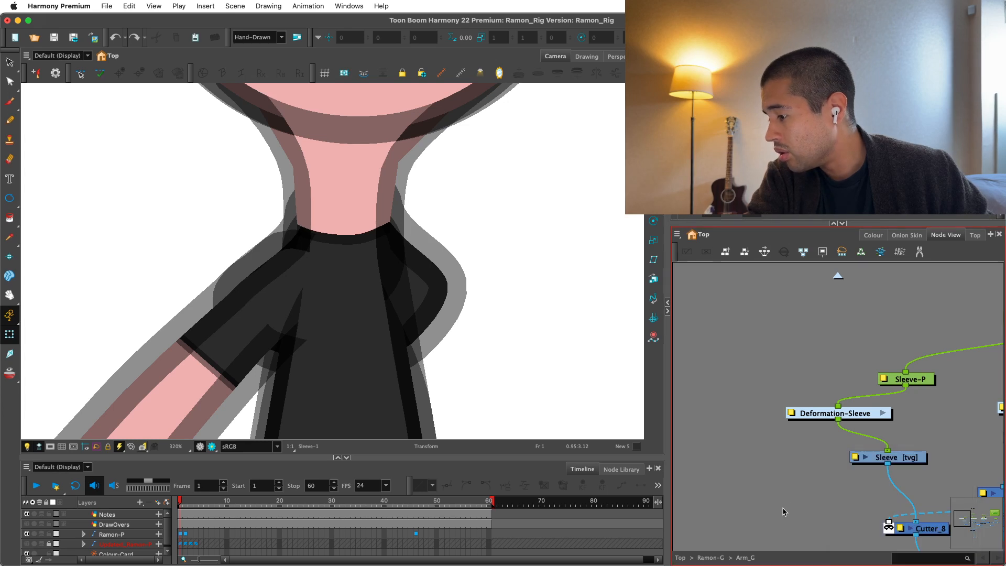
# Browse the unfiltered node list for a node suited to the Sleeve, and close it without adding anything.
pyautogui.press('Tab')
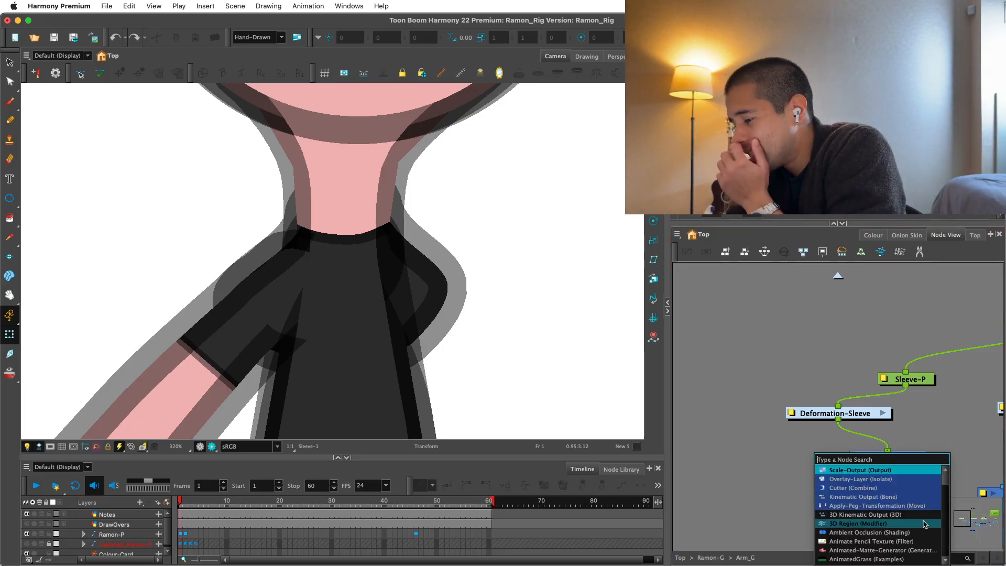
pyautogui.scroll(-5, 925, 524)
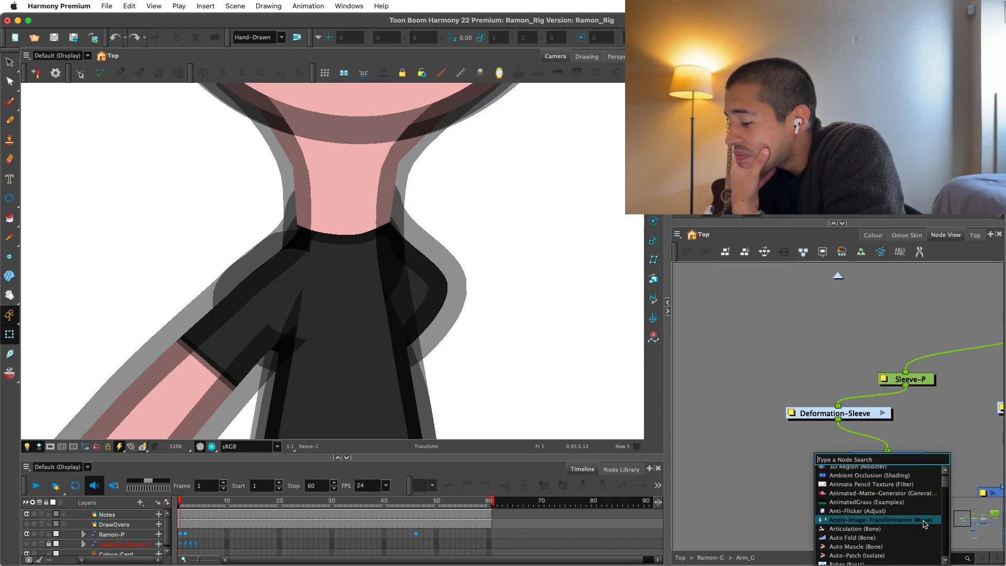
pyautogui.scroll(-8, 925, 524)
pyautogui.scroll(-12, 925, 525)
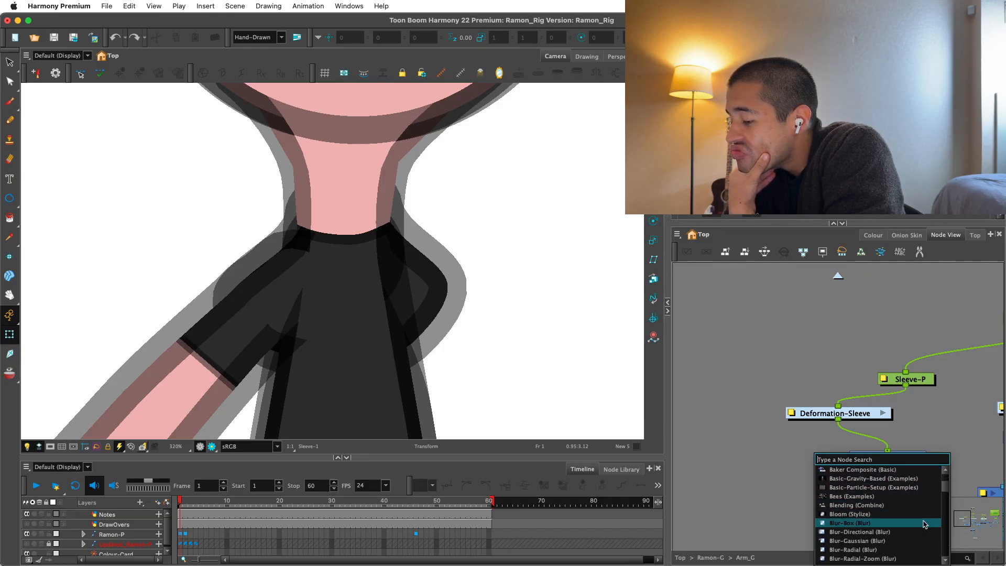
pyautogui.click(683, 439)
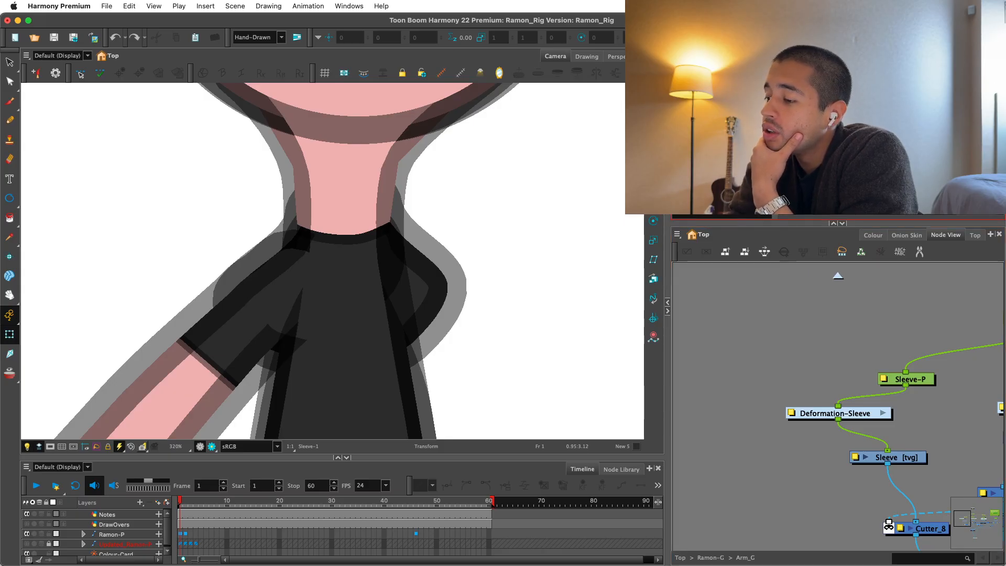
pyautogui.rightClick(719, 208)
pyautogui.click(738, 215)
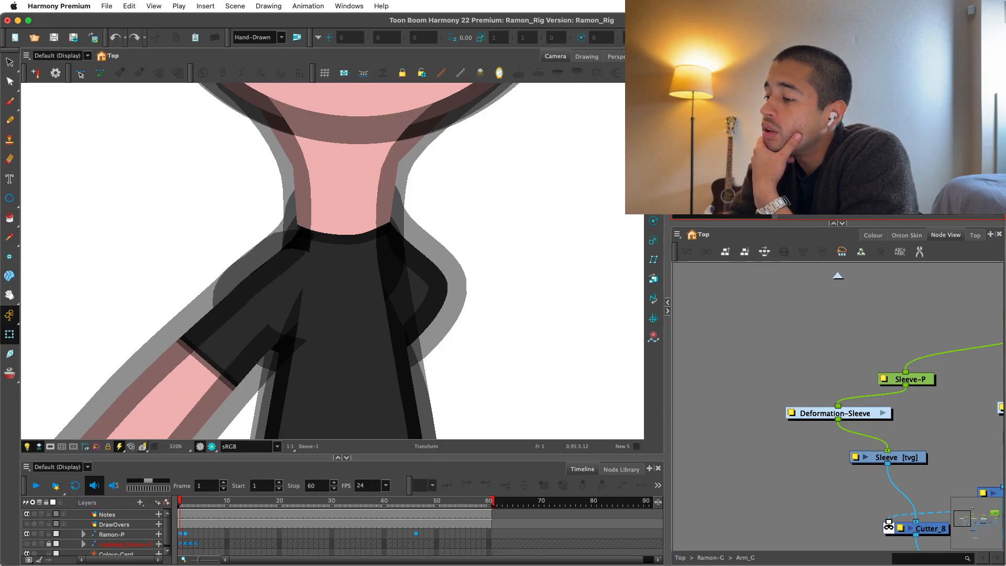
# Look at the Matte-Resize nodes inside the DS_Comp group, glance at the colour palettes and return to Arm_G's nodes.
pyautogui.moveTo(763, 447); pyautogui.dragTo(700, 390)
pyautogui.click(717, 396)
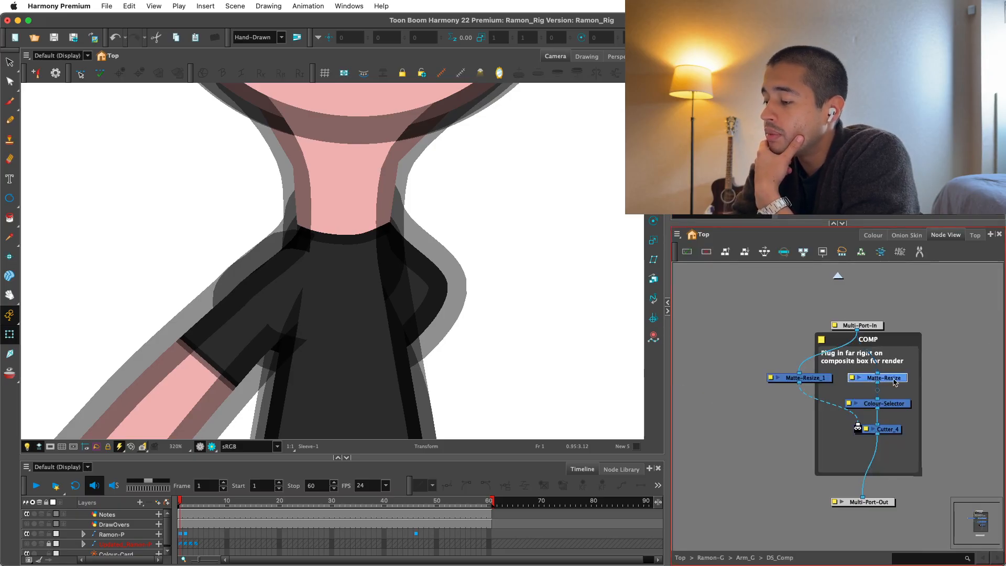
pyautogui.click(838, 276)
pyautogui.click(868, 235)
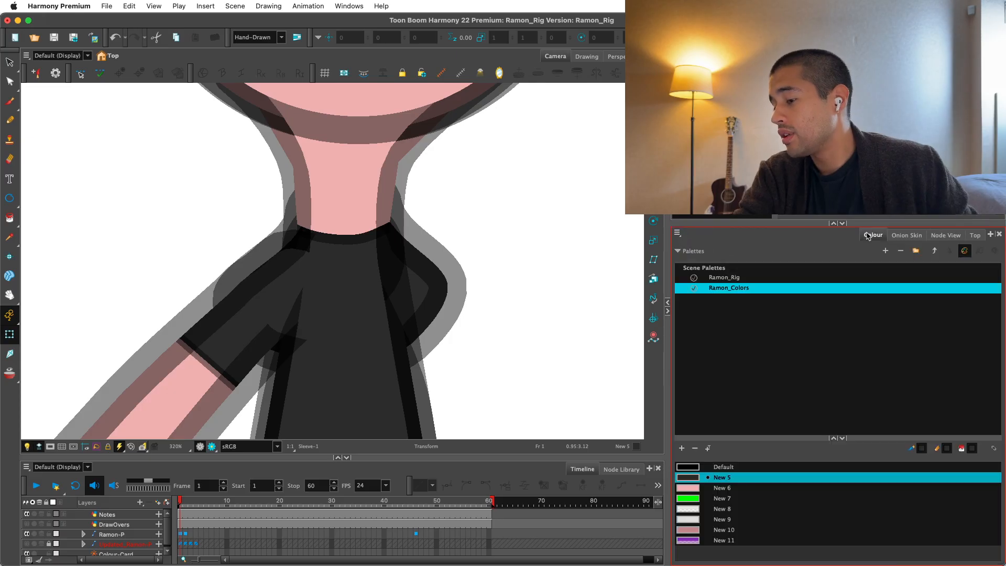
pyautogui.click(946, 235)
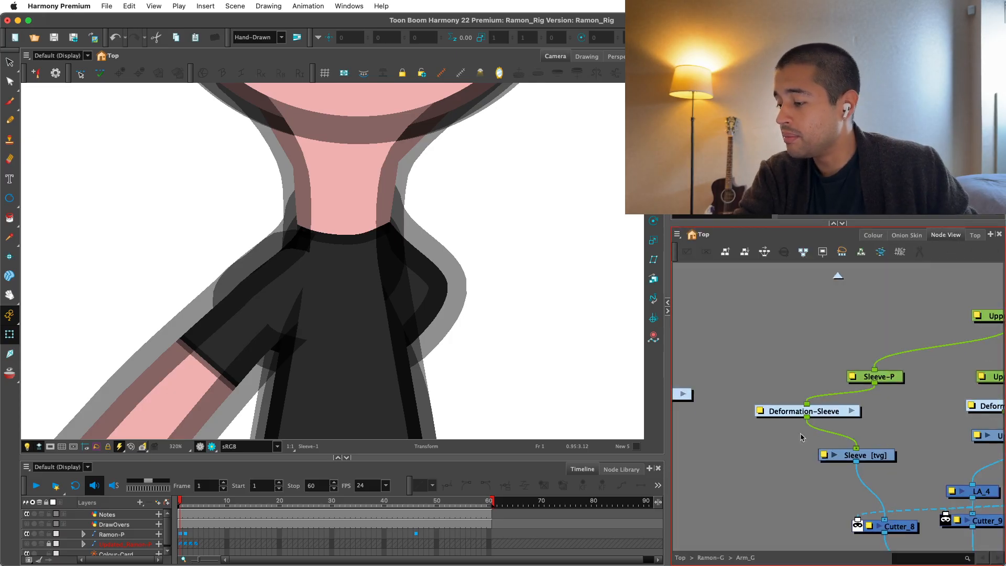
# Add a Matte-Resize node just below Deformation-Sleeve and cut it out of that spot.
pyautogui.press('Tab')
pyautogui.write('matt')
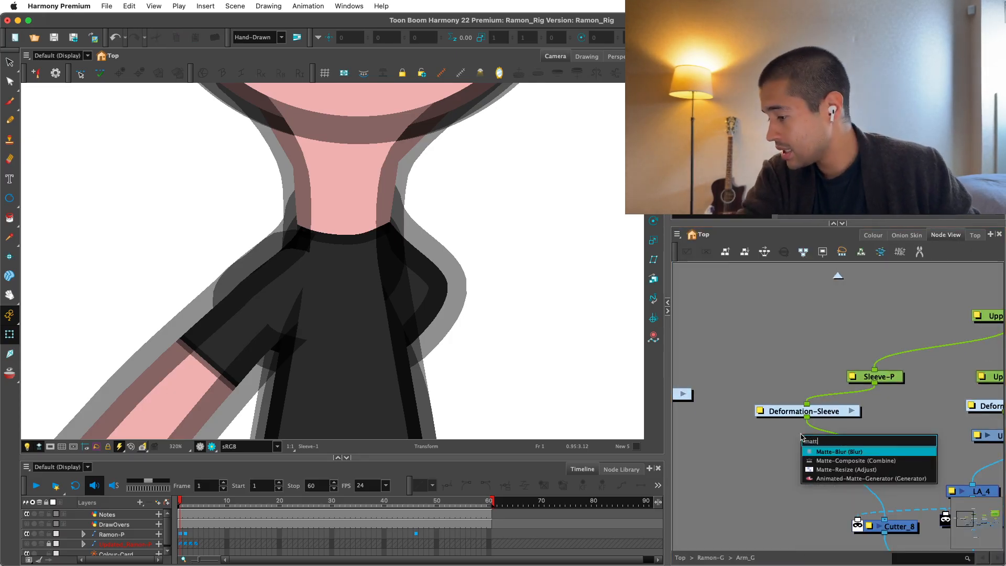
pyautogui.press('Down')
pyautogui.press('Down')
pyautogui.press('Return')
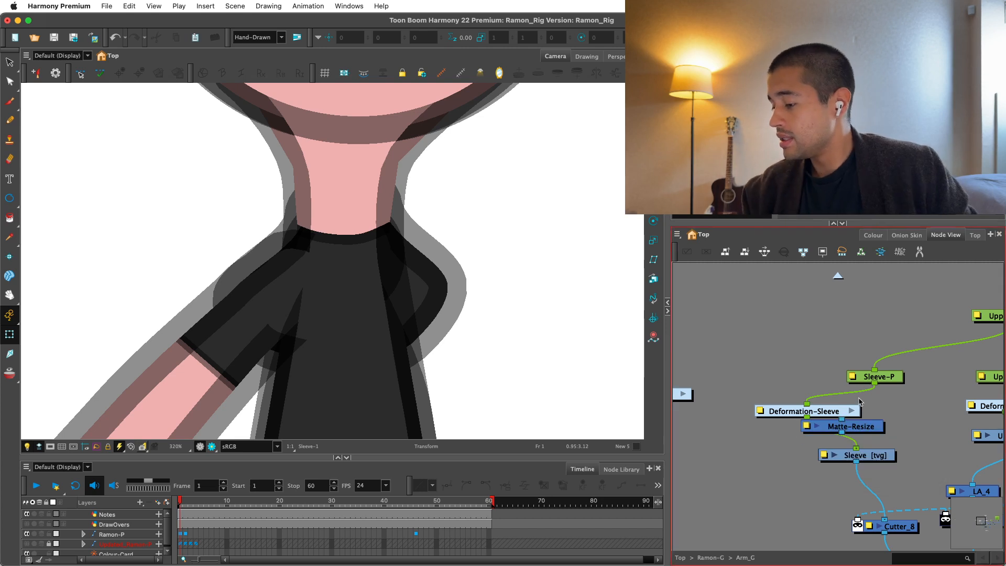
pyautogui.press('Delete')
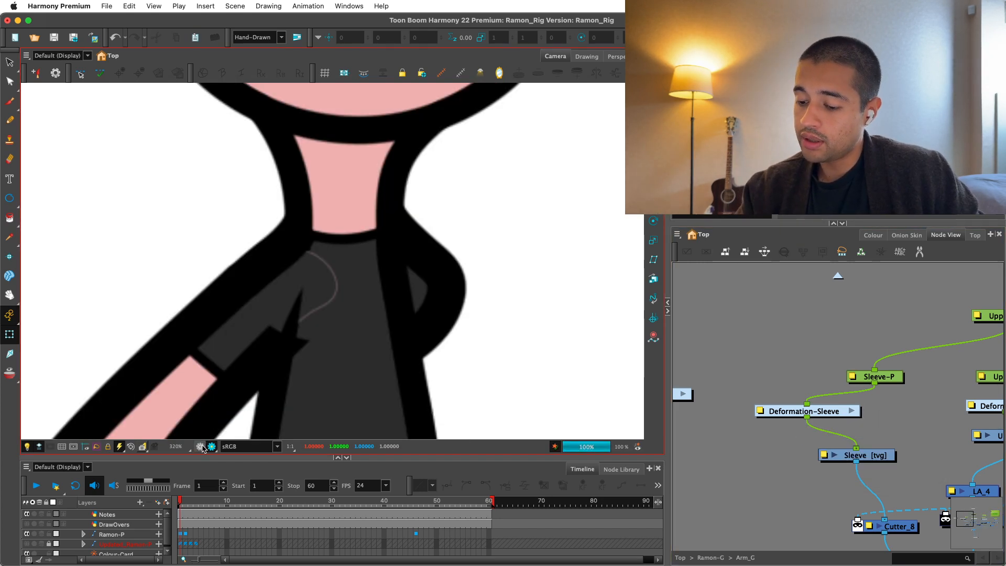
# Locate the UpperArm's nodes from the OpenGL view and paste the Matte-Resize node into the connection below CA_4.
pyautogui.click(202, 448)
pyautogui.click(207, 380)
pyautogui.press('o')
pyautogui.moveTo(902, 427)
pyautogui.mouseDown()
pyautogui.moveTo(854, 435)
pyautogui.moveTo(838, 399)
pyautogui.mouseUp()
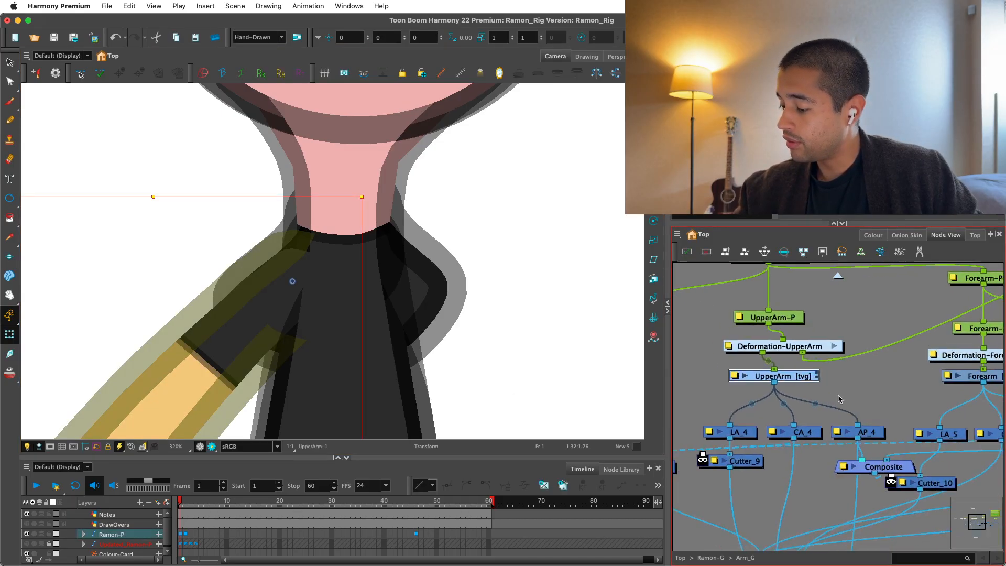
pyautogui.press('super+v')
pyautogui.moveTo(925, 400); pyautogui.dragTo(800, 482)
# In Render View, try a radius of 2 on the UpperArm's Matte-Resize node and settle on -1.
pyautogui.click(212, 447)
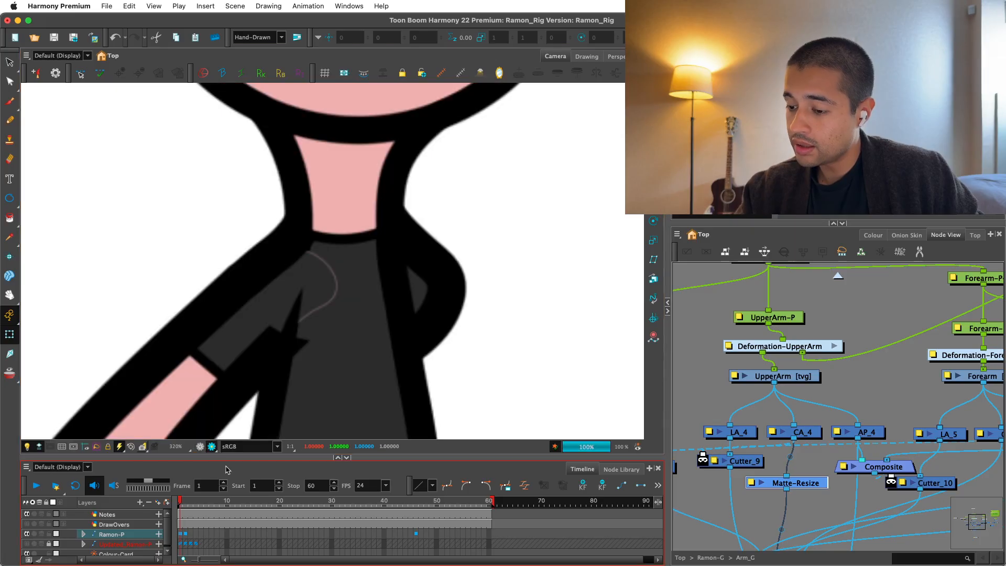
pyautogui.click(751, 483)
pyautogui.press('Tab')
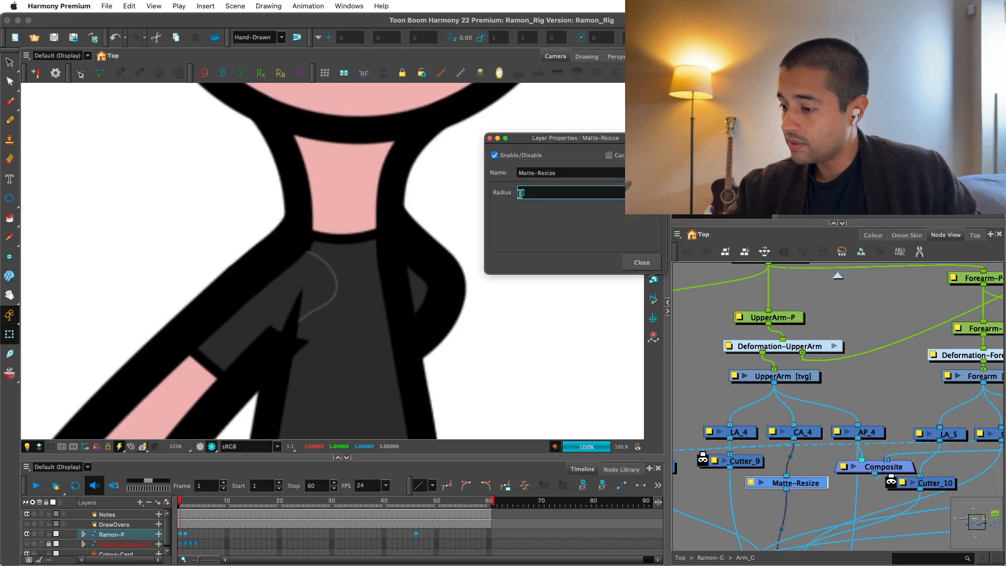
pyautogui.write('2')
pyautogui.press('Return')
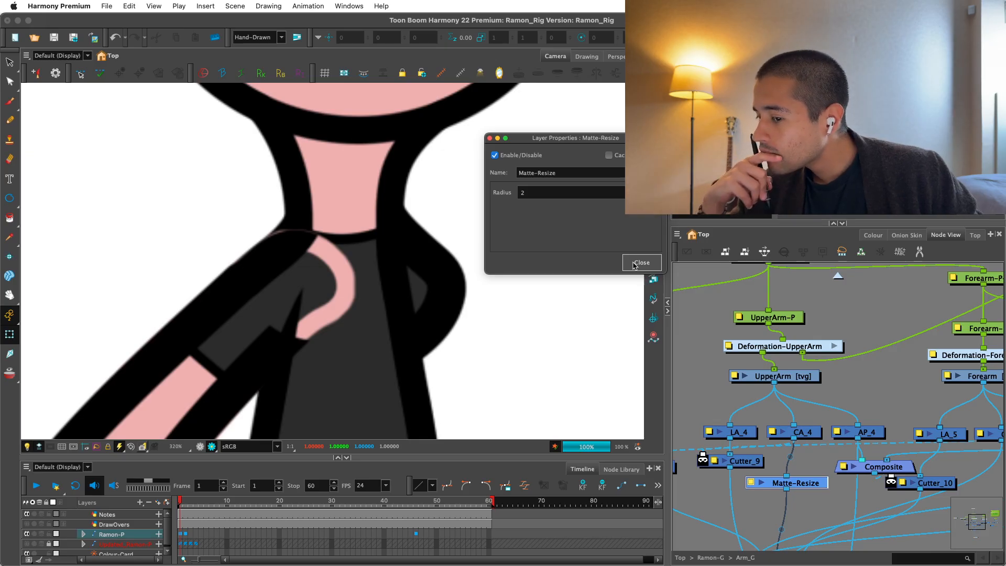
pyautogui.doubleClick(521, 192)
pyautogui.write('-1')
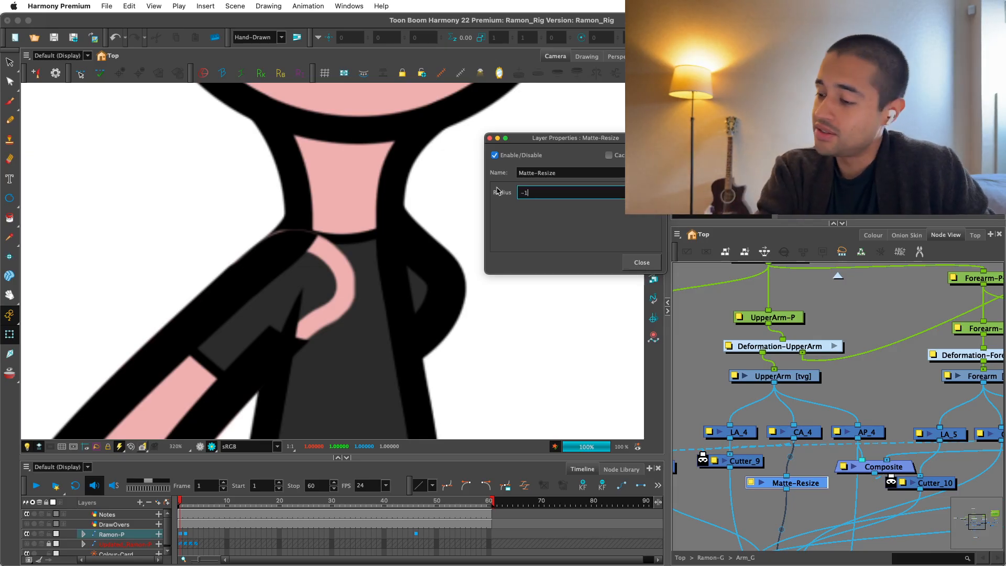
pyautogui.press('Return')
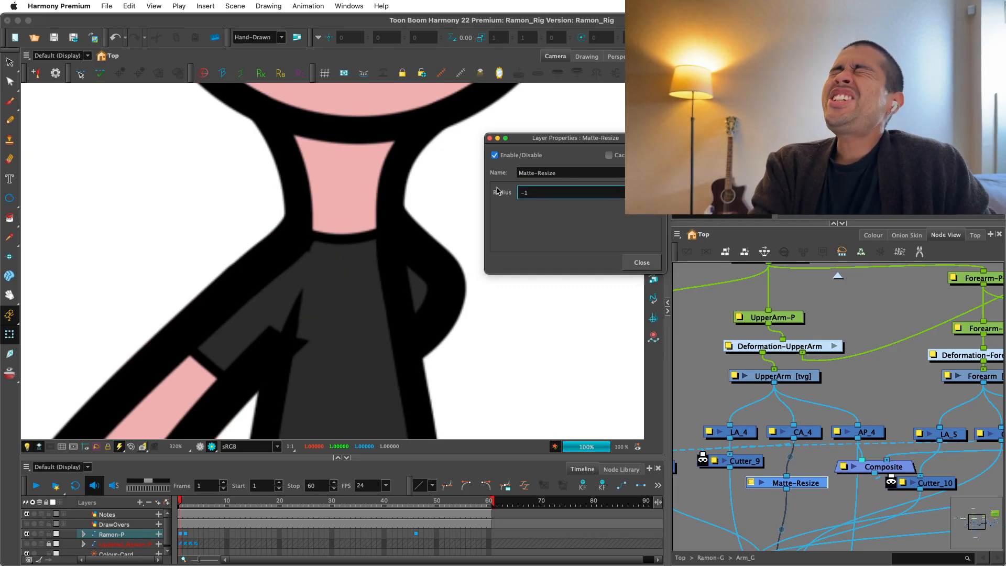
pyautogui.click(634, 263)
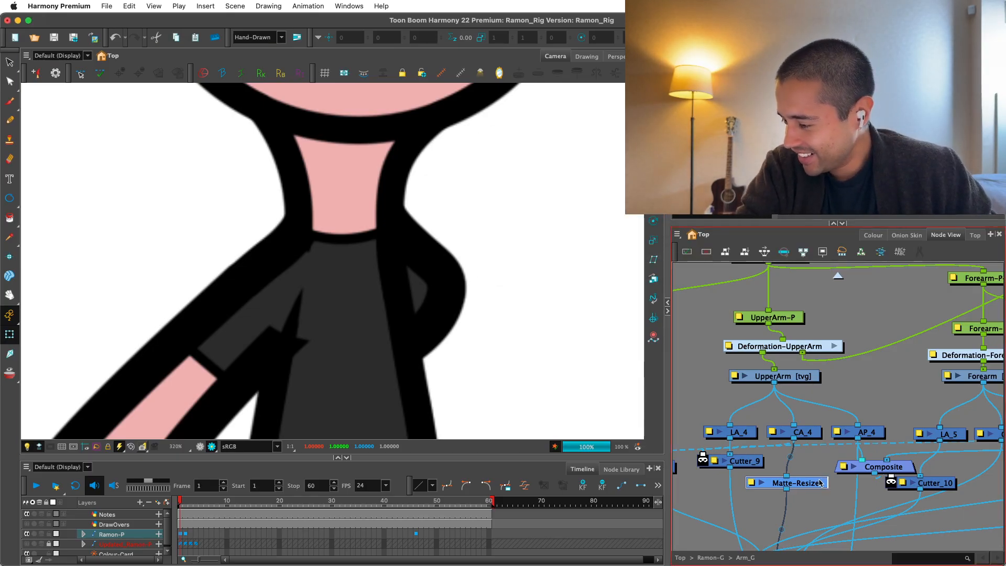
# Line up the Matte-Resize node under CA_4 and compare the arm's shoulder join in OpenGL and Render View.
pyautogui.moveTo(817, 483); pyautogui.dragTo(825, 484)
pyautogui.click(814, 499)
pyautogui.press('1')
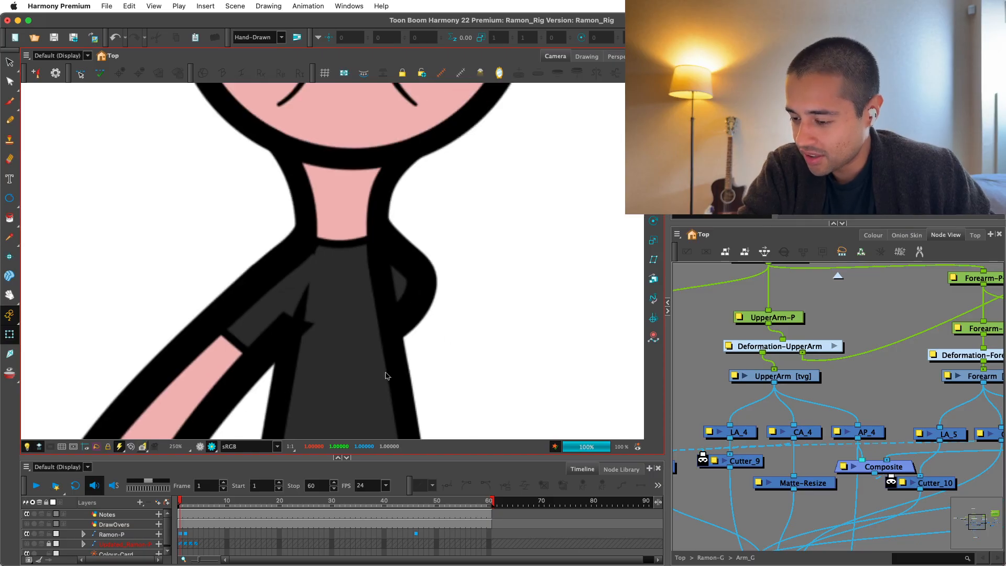
pyautogui.click(211, 447)
pyautogui.click(296, 327)
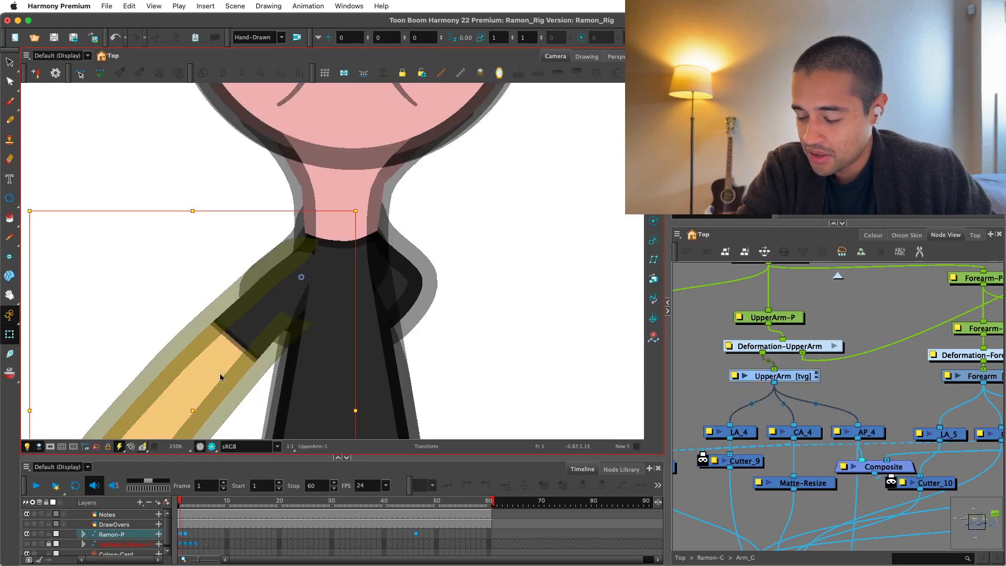
pyautogui.click(212, 447)
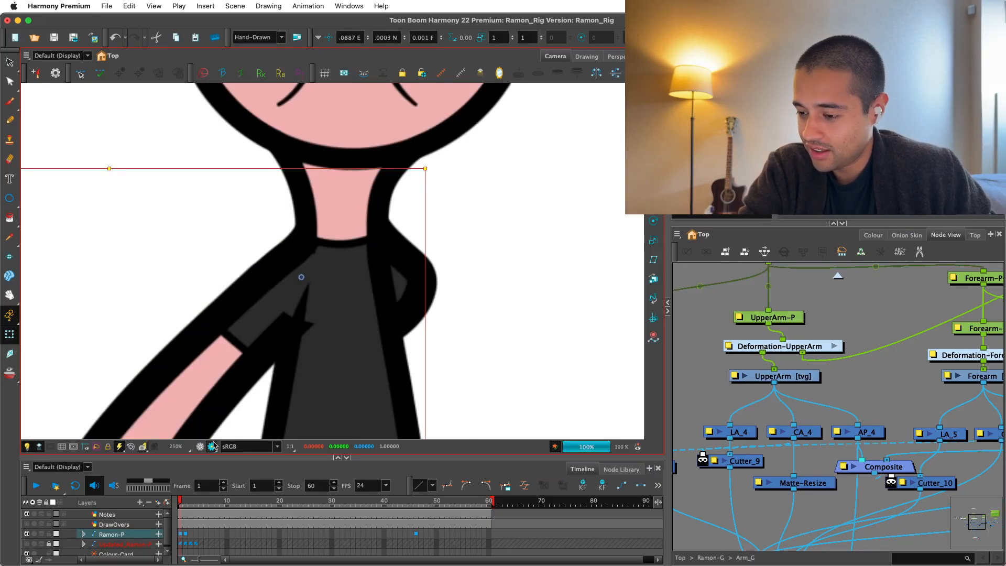
pyautogui.press('2')
pyautogui.press('1')
pyautogui.press('1')
pyautogui.press('1')
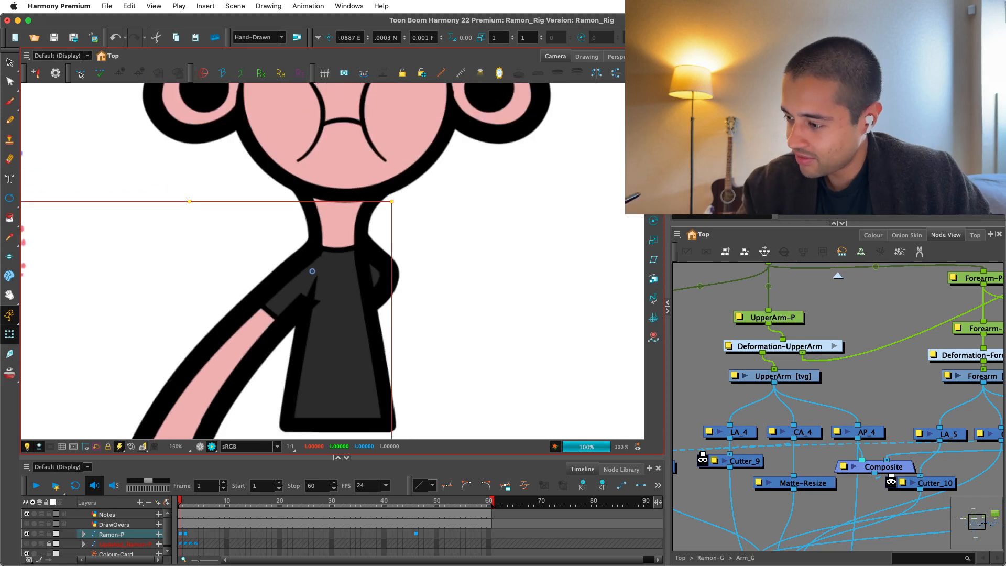
# Try shifting the arm slightly with the Translate tool in Render View, and undo the move.
pyautogui.hotkey('alt', '2')
pyautogui.click(201, 446)
pyautogui.click(212, 447)
pyautogui.press('2')
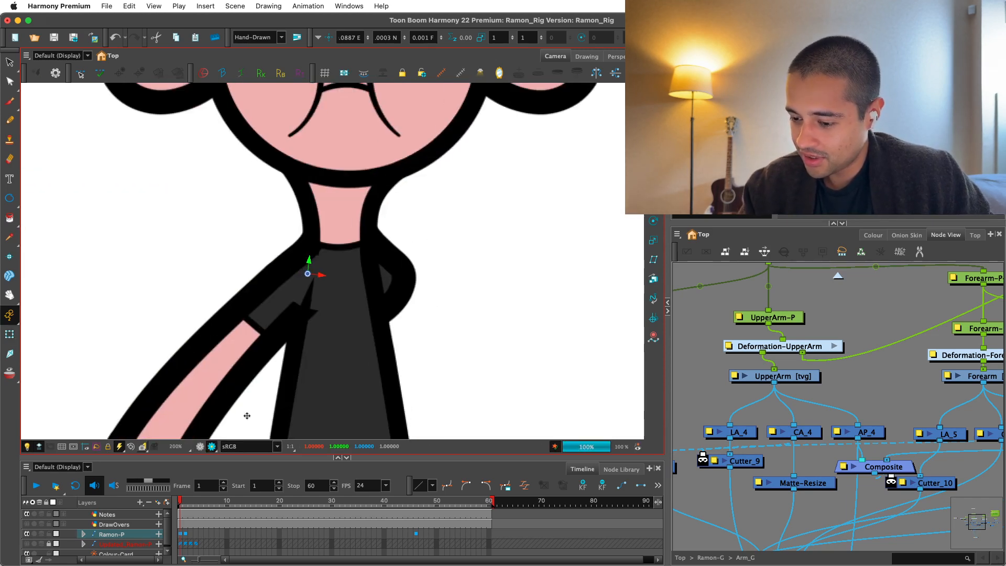
pyautogui.press('super+z')
pyautogui.moveTo(233, 422); pyautogui.dragTo(225, 408)
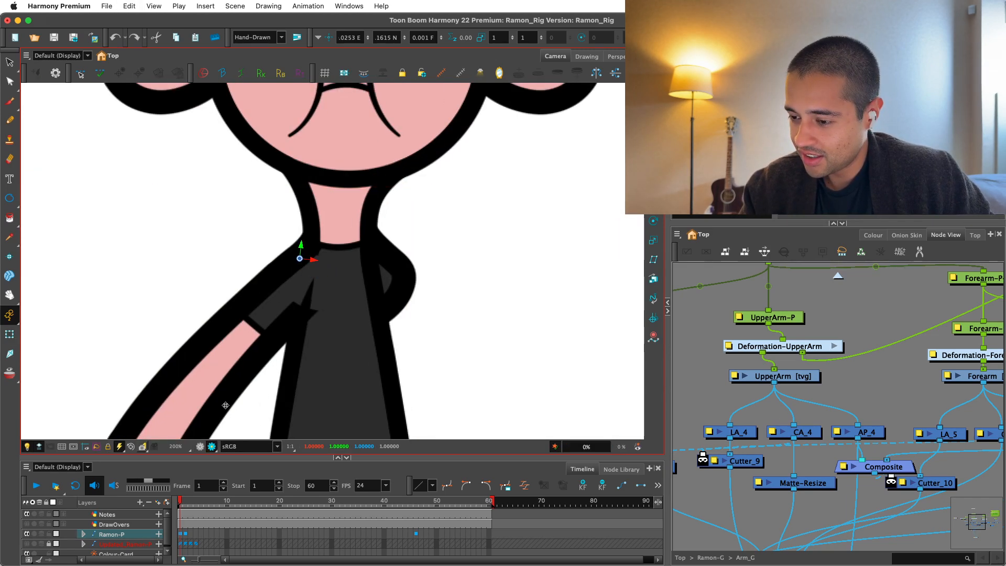
pyautogui.click(881, 475)
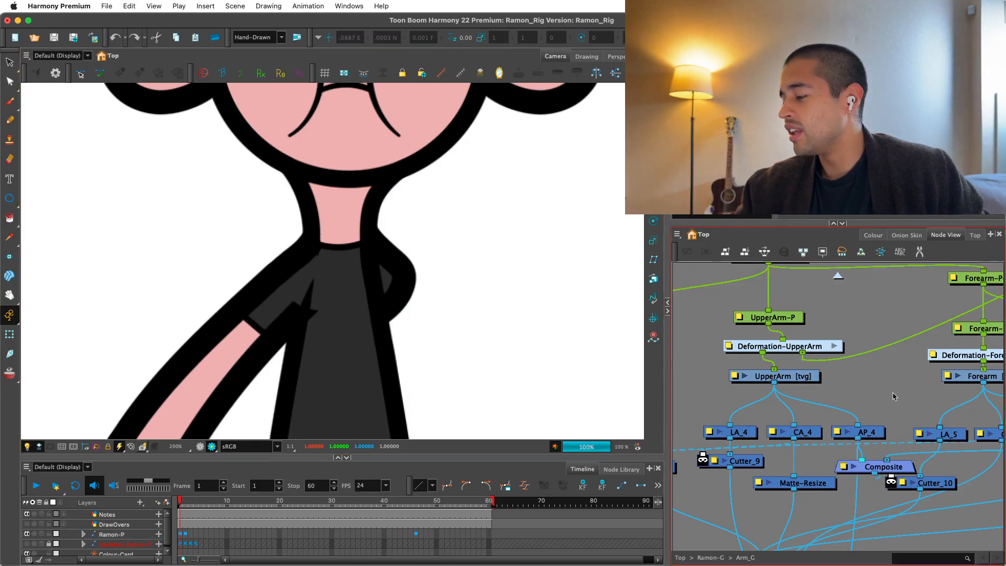
# Space out the Composite and Cutter_10 nodes beside the UpperArm's Matte-Resize node.
pyautogui.moveTo(881, 477); pyautogui.dragTo(853, 405)
pyautogui.moveTo(918, 411); pyautogui.dragTo(908, 456)
pyautogui.moveTo(875, 396); pyautogui.dragTo(887, 391)
# Review the Matte-Resize node's radius in its layer properties and close them without changing it.
pyautogui.click(729, 411)
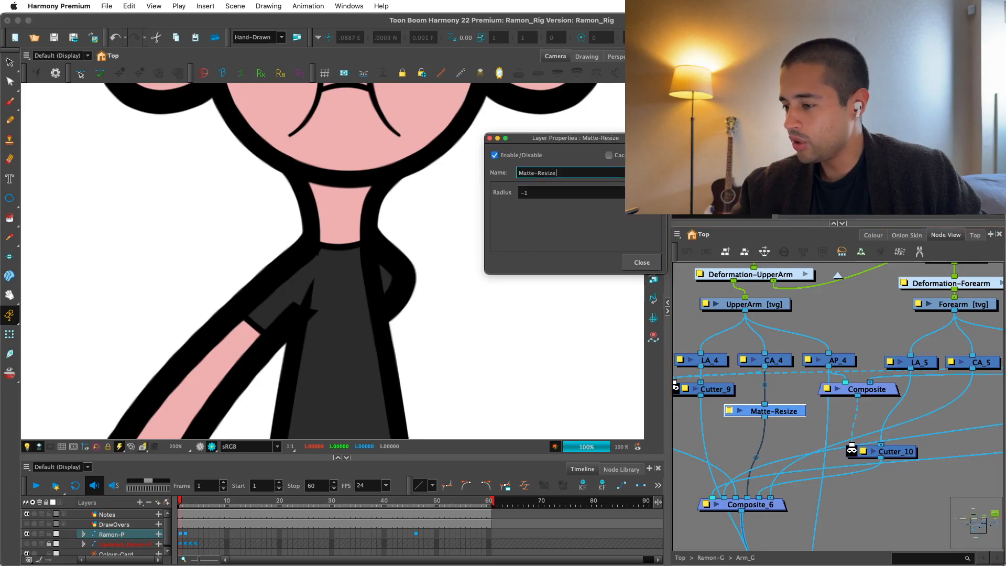
pyautogui.doubleClick(533, 192)
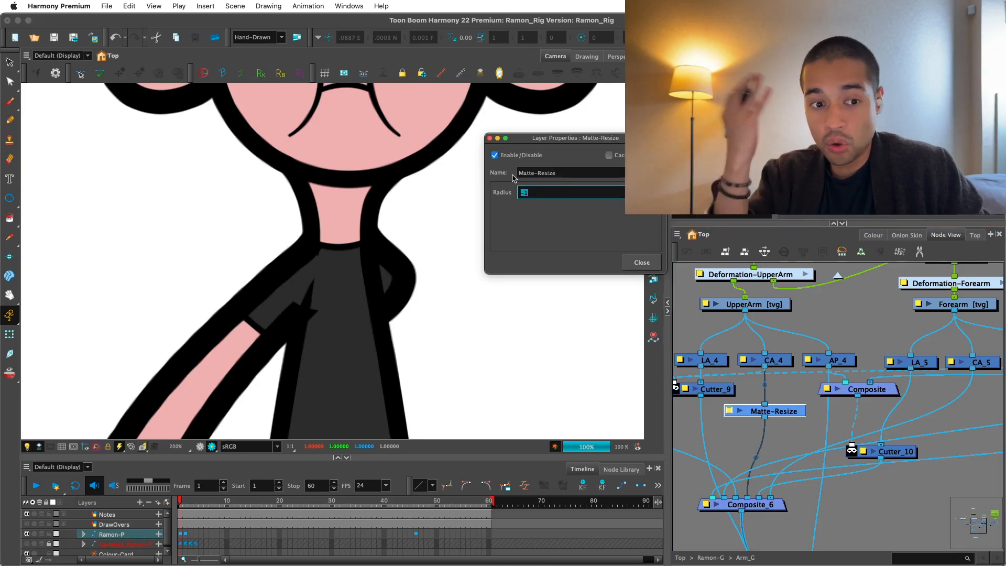
pyautogui.click(642, 262)
pyautogui.click(810, 330)
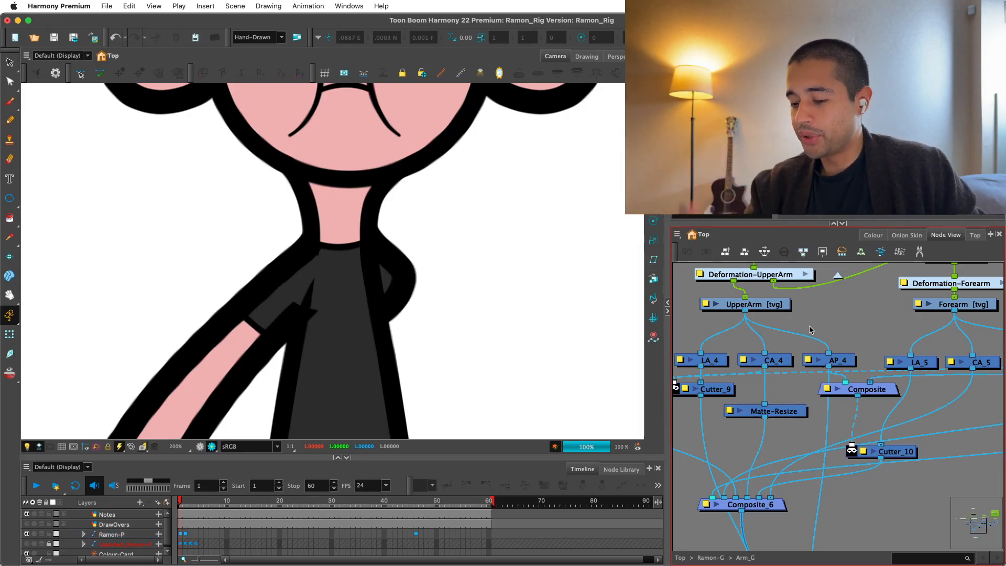
pyautogui.doubleClick(781, 413)
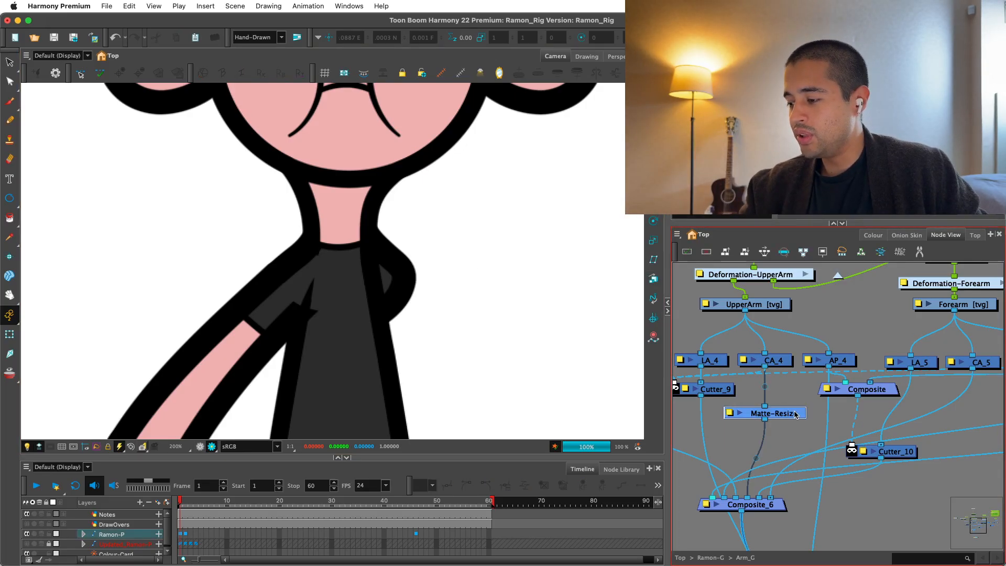
pyautogui.click(642, 262)
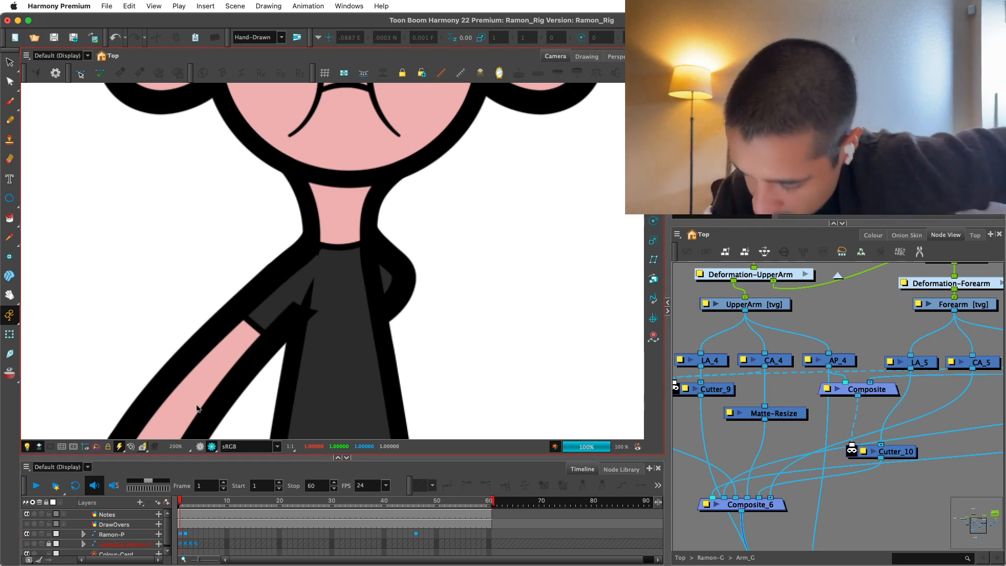
# Return to the OpenGL view and select the Shoulder with the Transform tool to show its deformation curve.
pyautogui.click(200, 446)
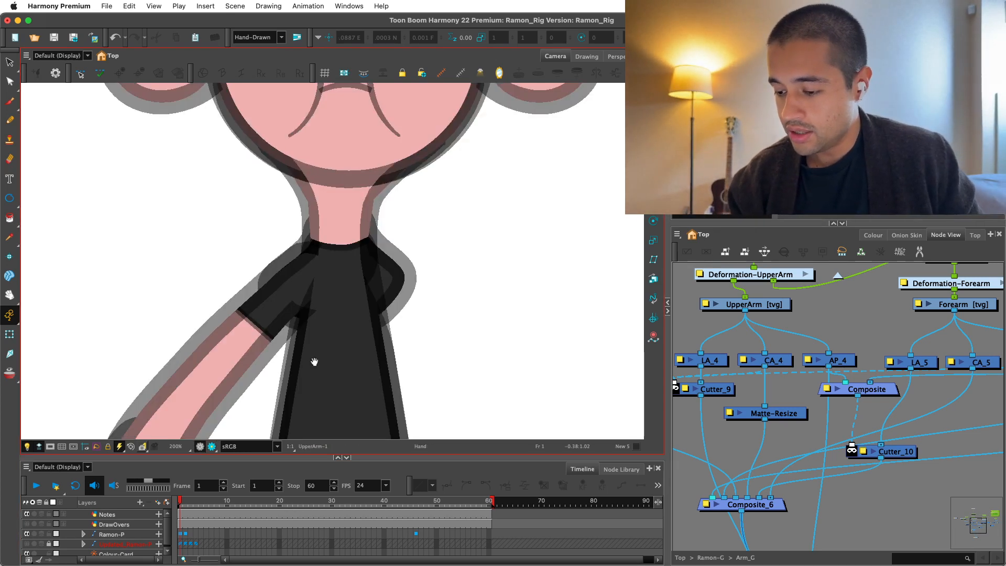
pyautogui.scroll(1, 315, 359)
pyautogui.click(306, 314)
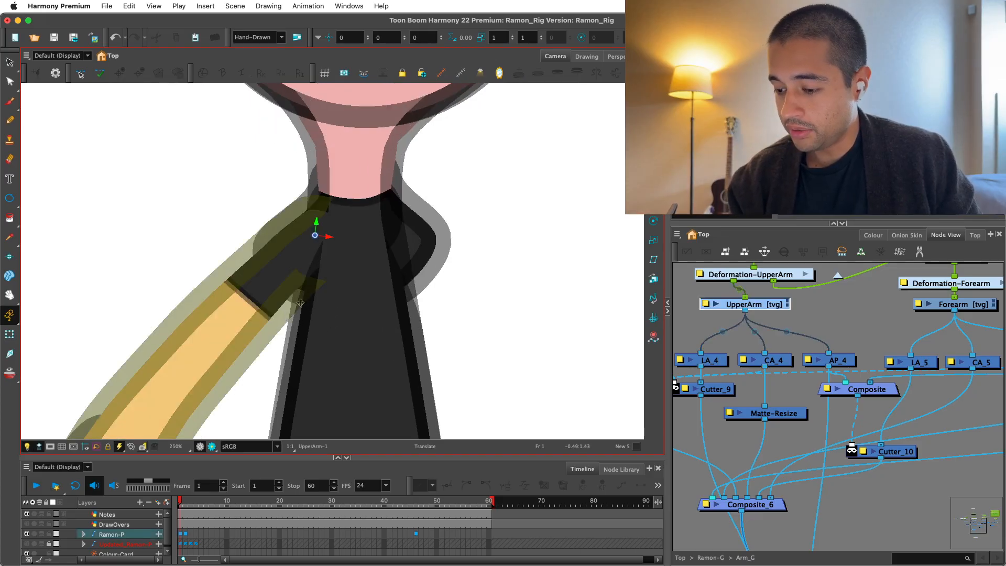
pyautogui.click(10, 336)
pyautogui.click(477, 278)
pyautogui.scroll(2, 475, 277)
pyautogui.click(445, 264)
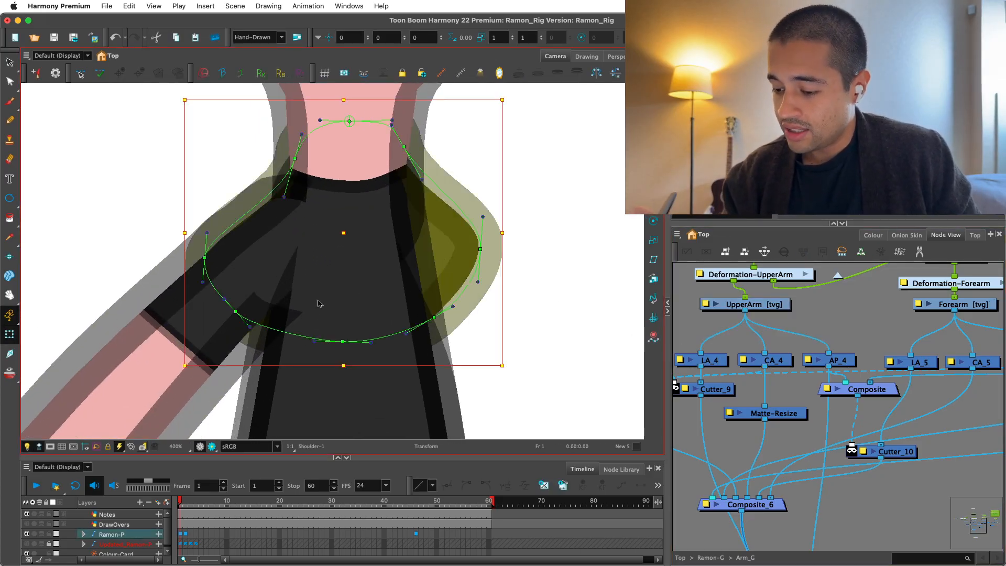
# Pull the two lower side points of the Shoulder's deformation curve inward over the torso, and hide the controls.
pyautogui.moveTo(237, 313); pyautogui.dragTo(242, 338)
pyautogui.press('super+z')
pyautogui.scroll(-2, 272, 363)
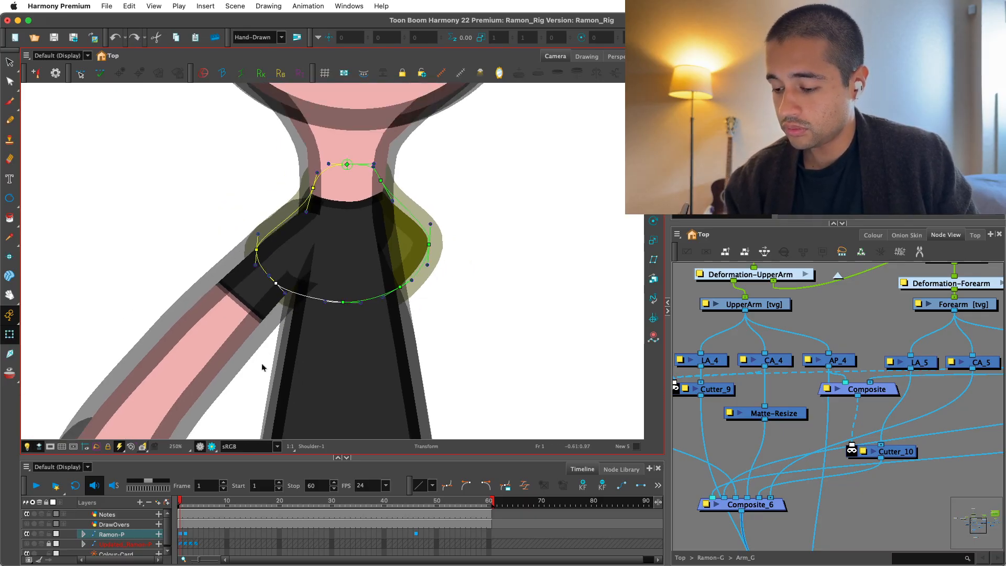
pyautogui.moveTo(277, 283); pyautogui.dragTo(312, 281)
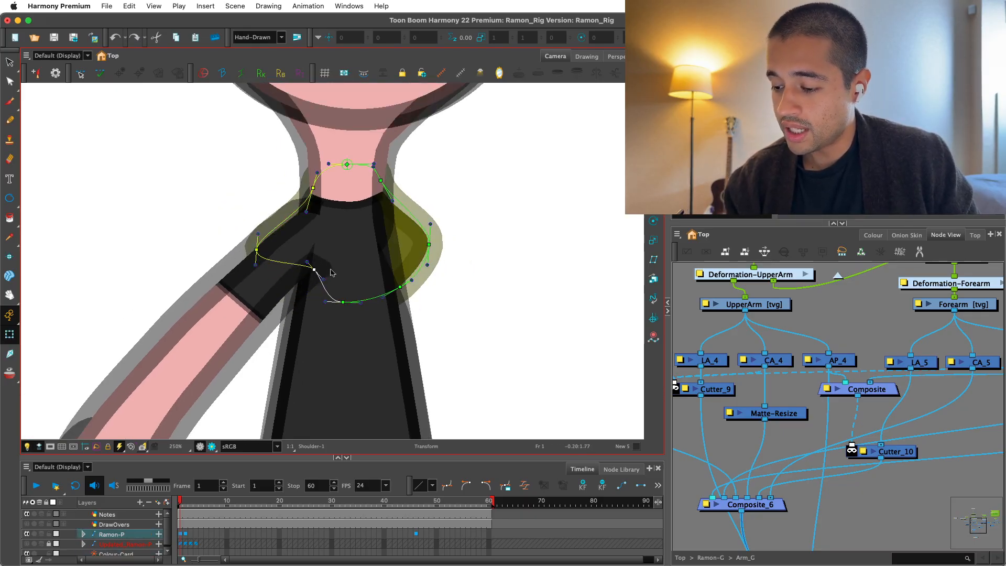
pyautogui.scroll(1, 313, 297)
pyautogui.moveTo(347, 317); pyautogui.dragTo(395, 275)
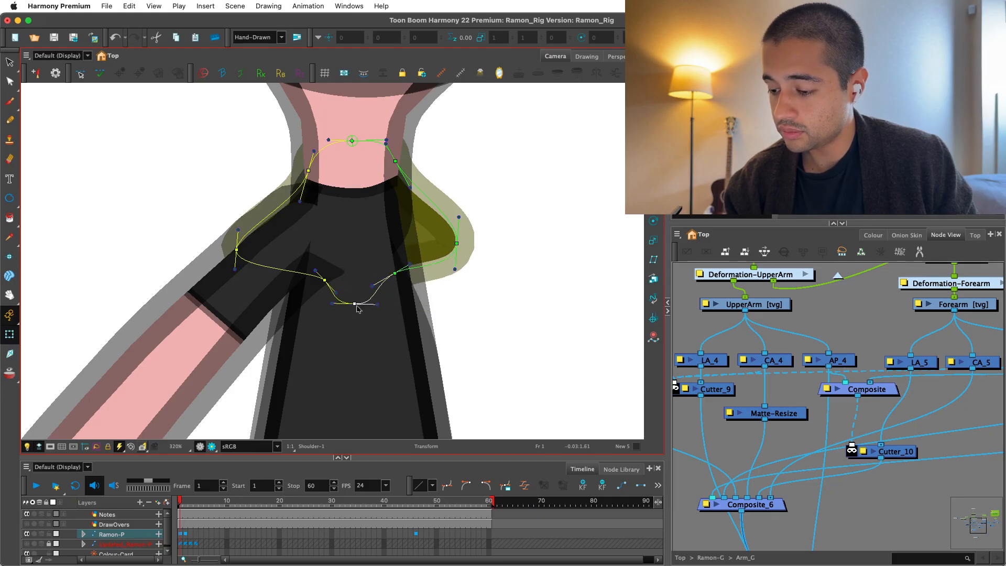
pyautogui.click(681, 334)
pyautogui.hotkey('shift', 'c')
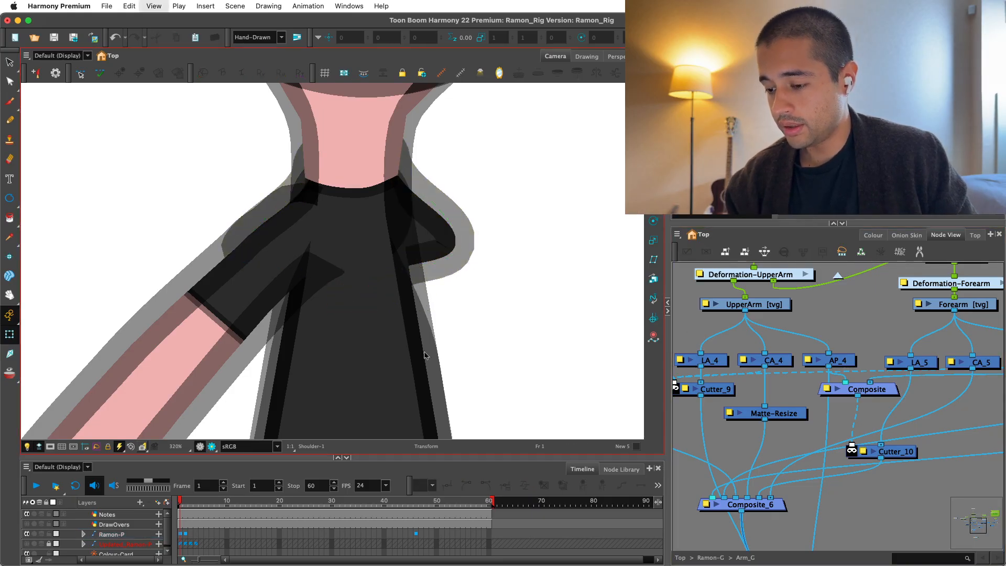
# Check the reshaped Shoulder's join with the arm and torso in Render View.
pyautogui.click(211, 447)
pyautogui.press('1')
pyautogui.press('1')
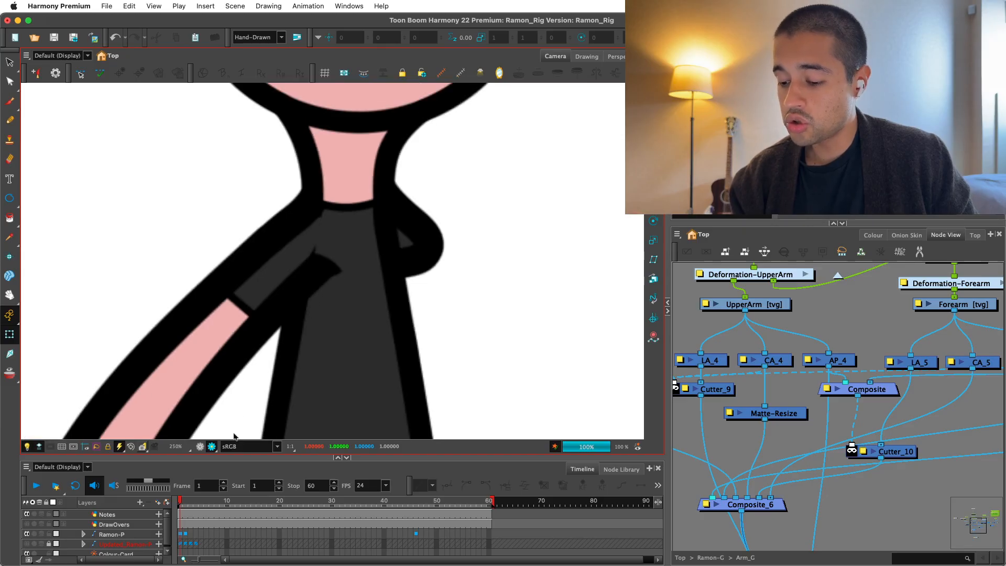
# Select the UpperArm in the OpenGL view and reposition Cutter_9 below LA_4, beside the Matte-Resize node.
pyautogui.click(200, 446)
pyautogui.click(255, 321)
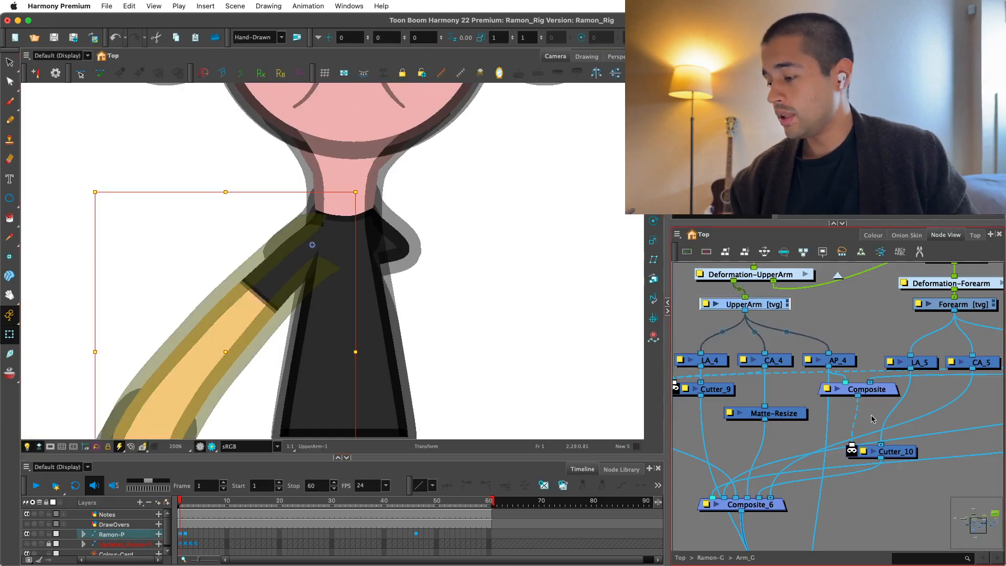
pyautogui.moveTo(794, 414); pyautogui.dragTo(849, 388)
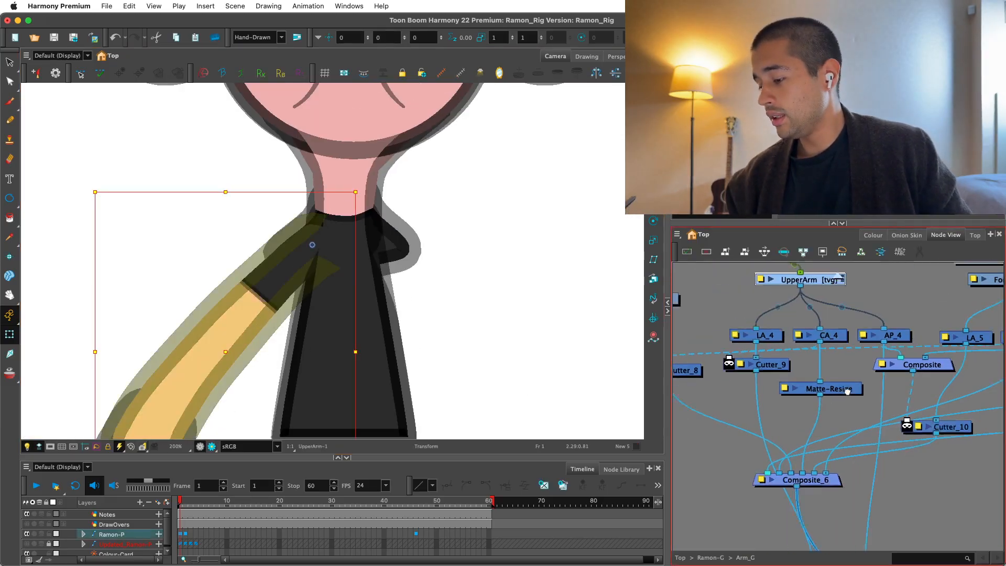
pyautogui.press('1')
pyautogui.moveTo(783, 370); pyautogui.dragTo(758, 370)
pyautogui.press('1')
pyautogui.moveTo(861, 422); pyautogui.dragTo(833, 363)
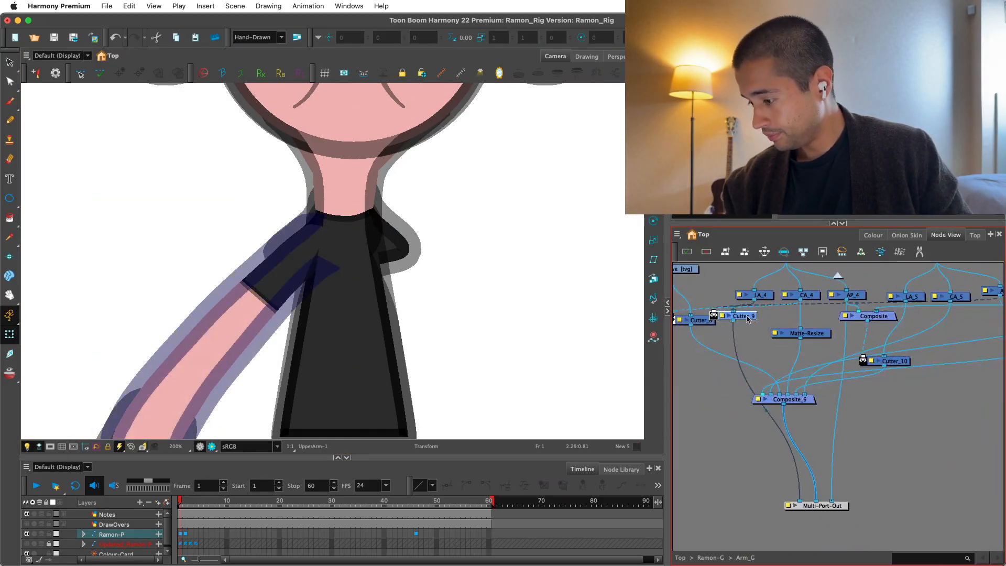
pyautogui.moveTo(748, 320); pyautogui.dragTo(758, 341)
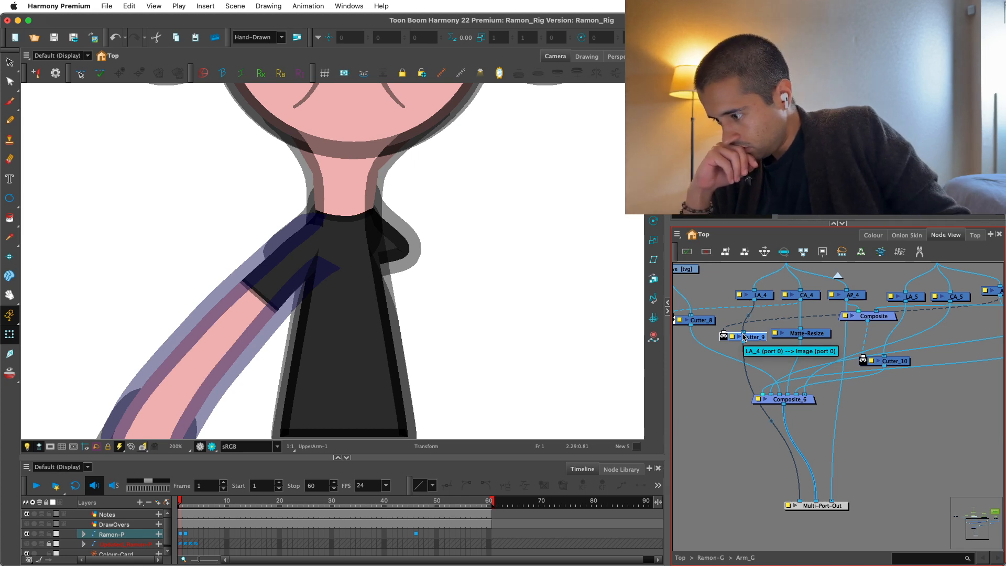
# Leave the Arm_G group and move Composite_7 slightly lower, away from Cutter_8.
pyautogui.click(838, 276)
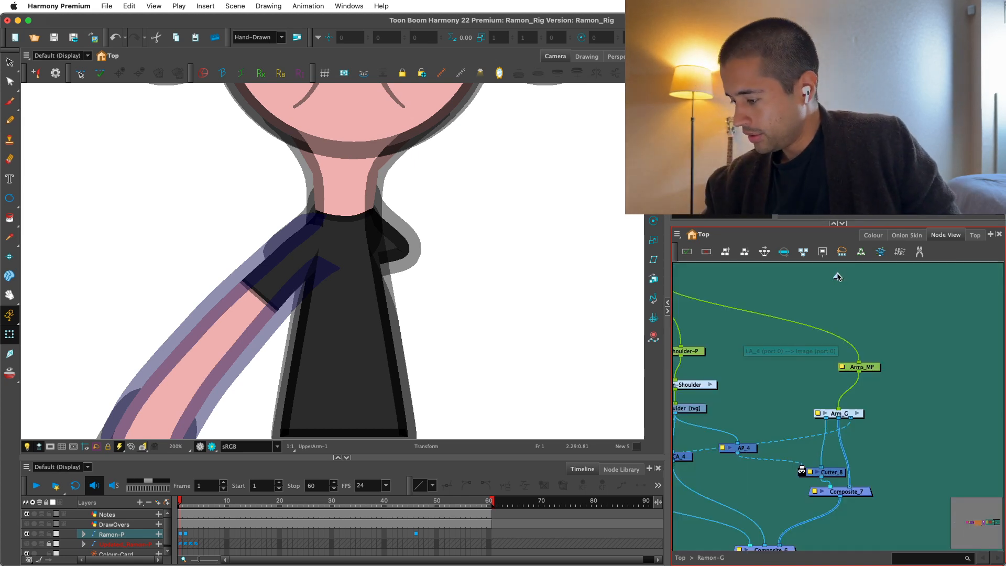
pyautogui.moveTo(878, 377); pyautogui.dragTo(856, 306)
pyautogui.press('2')
pyautogui.moveTo(832, 424); pyautogui.dragTo(832, 445)
pyautogui.press('1')
pyautogui.moveTo(796, 364); pyautogui.dragTo(856, 348)
pyautogui.press('1')
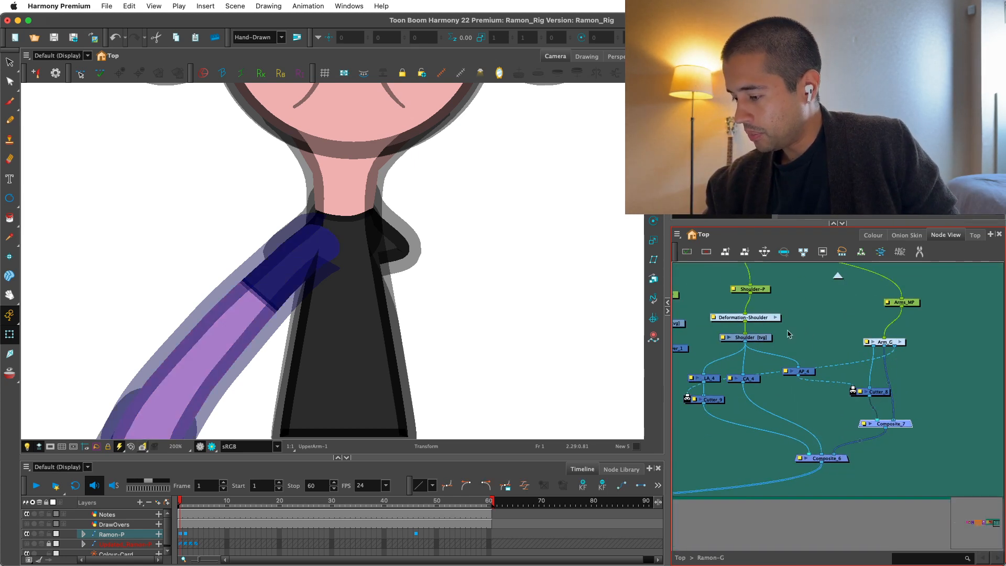
pyautogui.moveTo(769, 338); pyautogui.dragTo(856, 335)
pyautogui.click(845, 388)
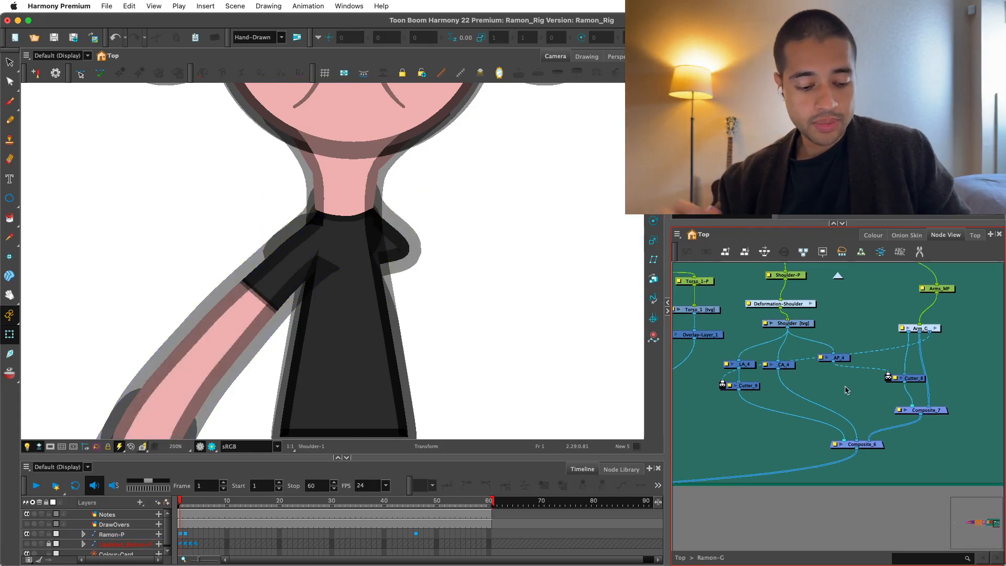
# Insert a Composite node on the connection between the Shoulder's AP_4 and Cutter_8, spacing the nodes apart.
pyautogui.press('super+h')
pyautogui.moveTo(887, 383); pyautogui.dragTo(909, 385)
pyautogui.moveTo(890, 367); pyautogui.dragTo(881, 381)
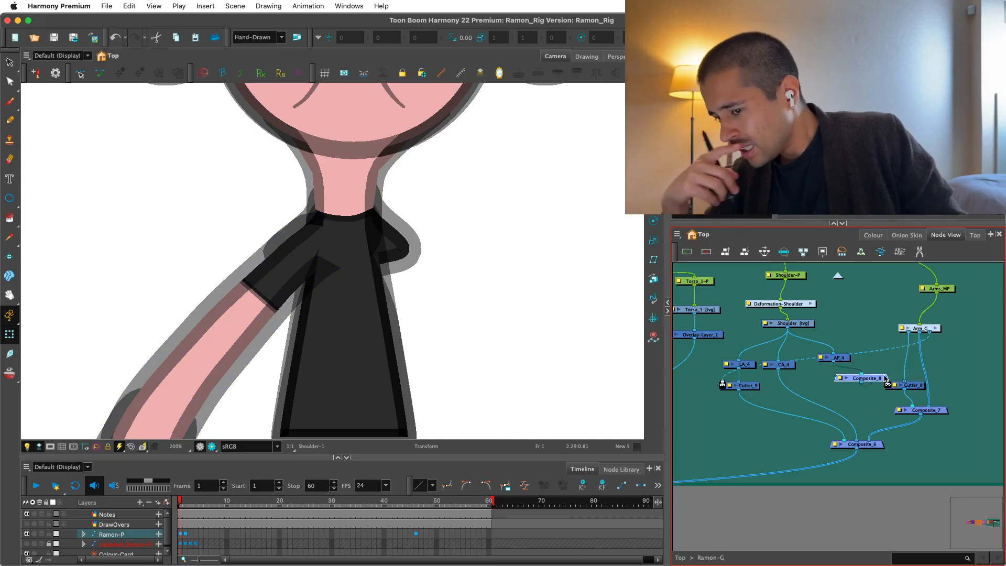
# Connect the Torso's AP_2 to the new Composite feeding Cutter_8, with the Camera view set to Render View.
pyautogui.scroll(-2, 886, 379)
pyautogui.moveTo(758, 348); pyautogui.dragTo(828, 340)
pyautogui.scroll(-2, 719, 361)
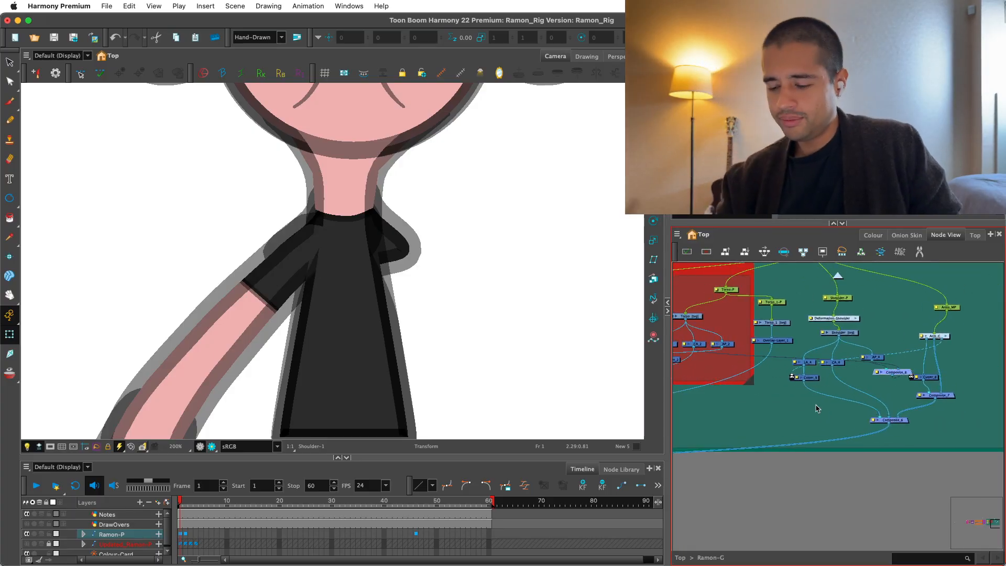
pyautogui.click(211, 447)
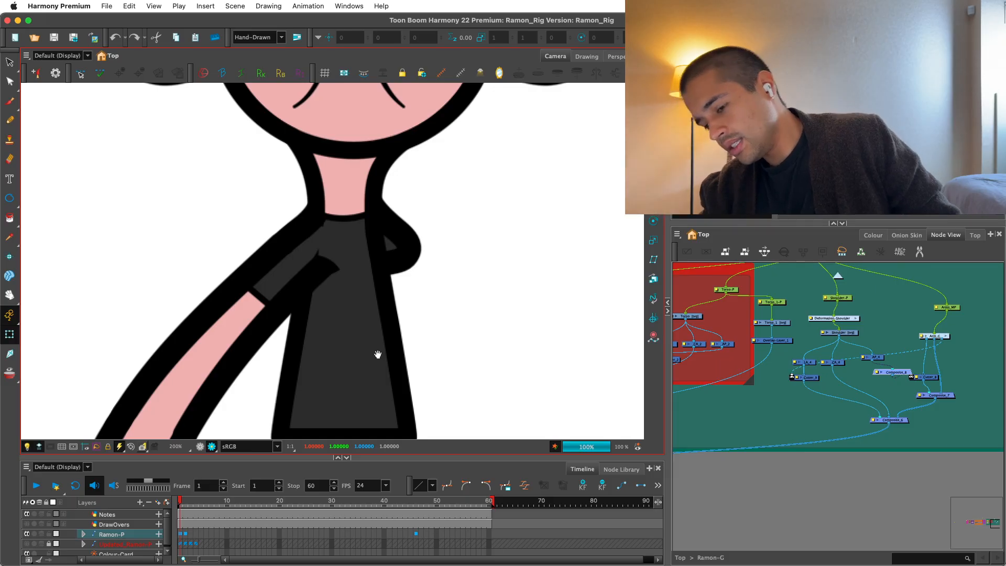
pyautogui.moveTo(721, 344); pyautogui.dragTo(741, 362)
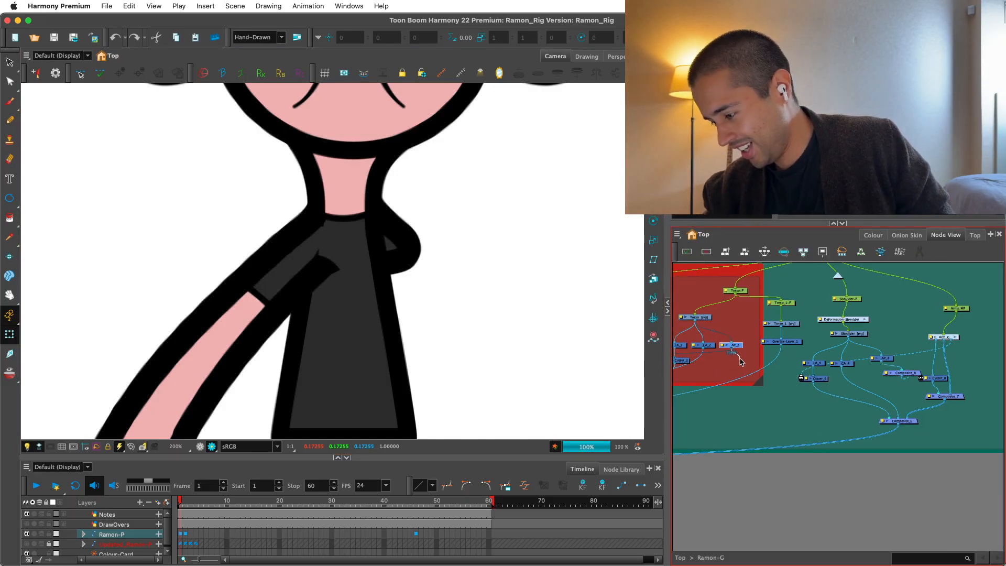
pyautogui.moveTo(884, 338); pyautogui.dragTo(911, 367)
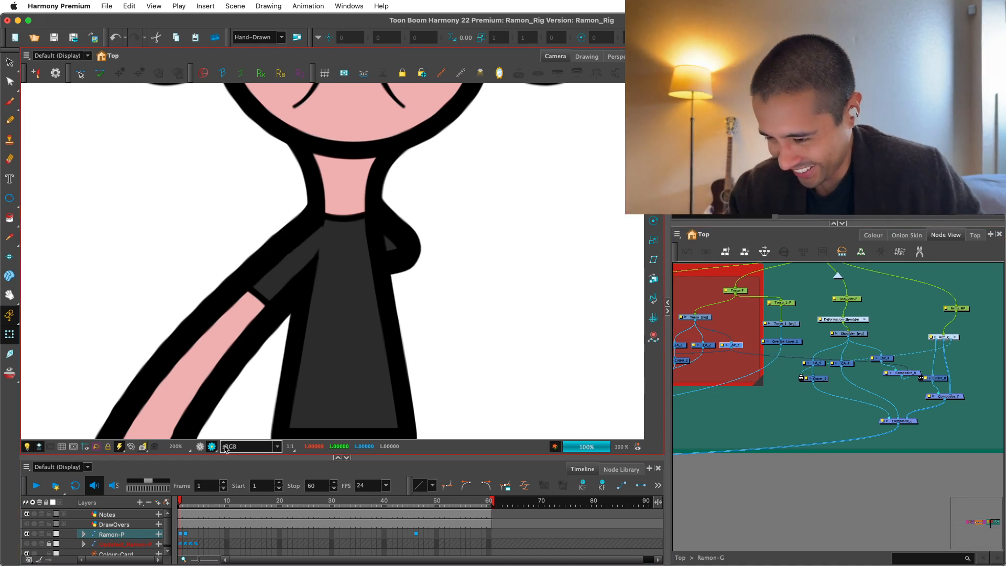
# Try moving the UpperArm in Render View to test the shoulder join, and undo the move.
pyautogui.click(201, 447)
pyautogui.press('1')
pyautogui.moveTo(299, 388); pyautogui.dragTo(300, 359)
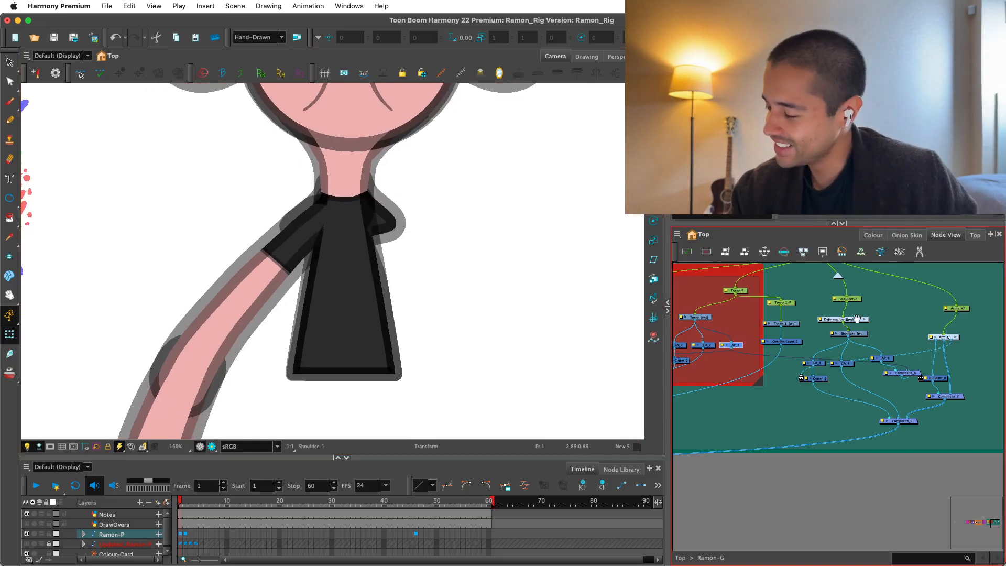
pyautogui.moveTo(830, 296); pyautogui.dragTo(778, 330)
pyautogui.click(226, 369)
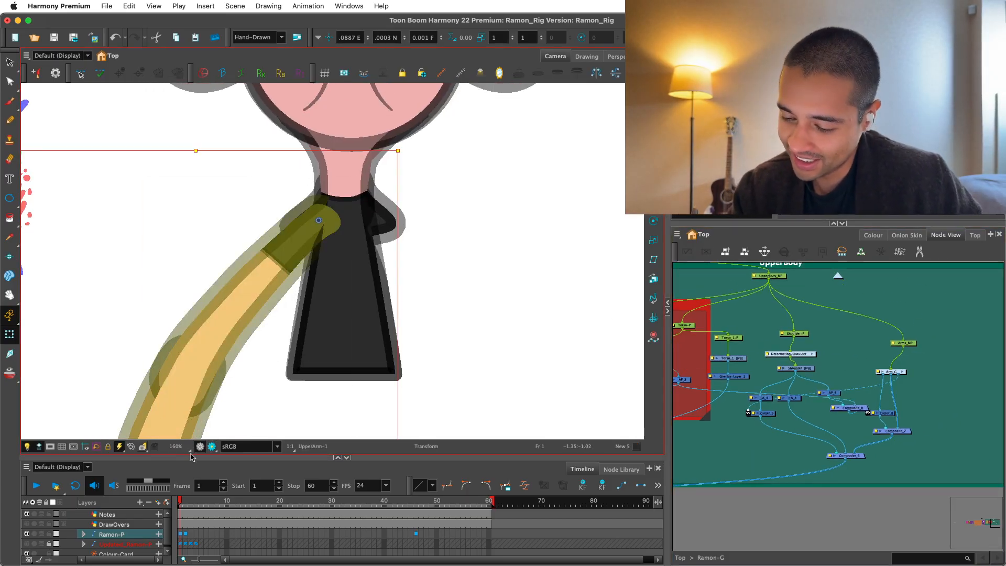
pyautogui.click(211, 447)
pyautogui.press('2')
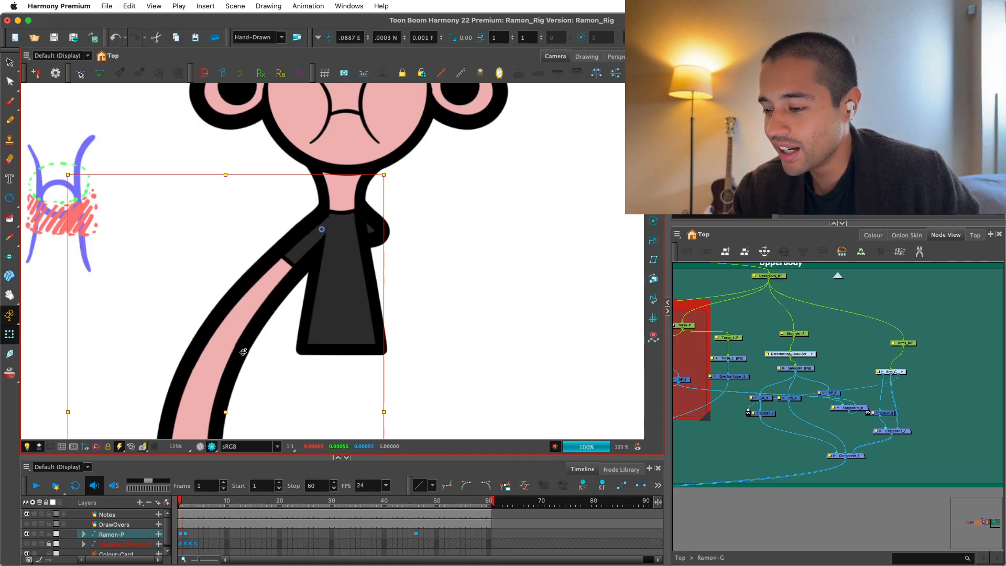
pyautogui.press('super+z')
pyautogui.press('super+shift+z')
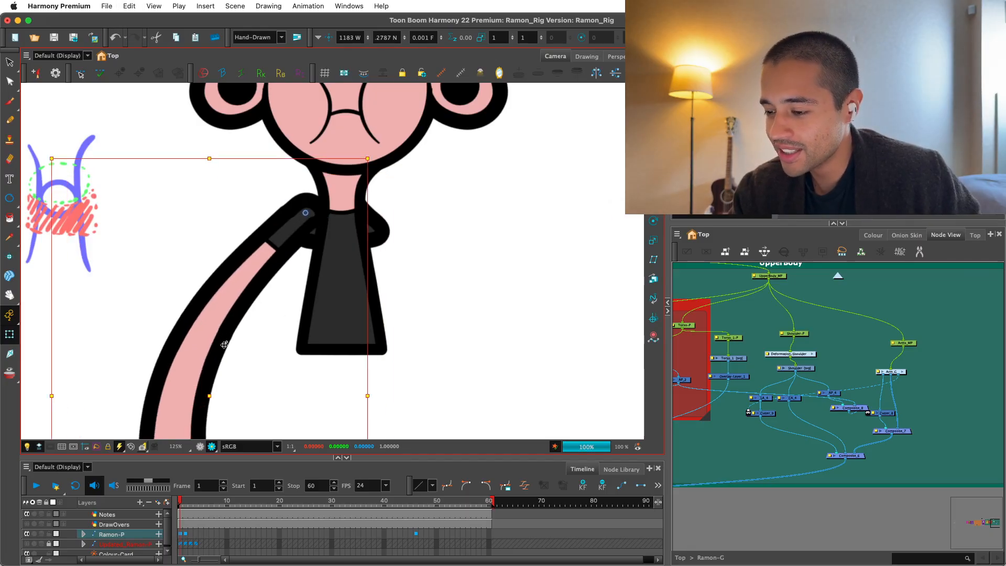
pyautogui.click(845, 334)
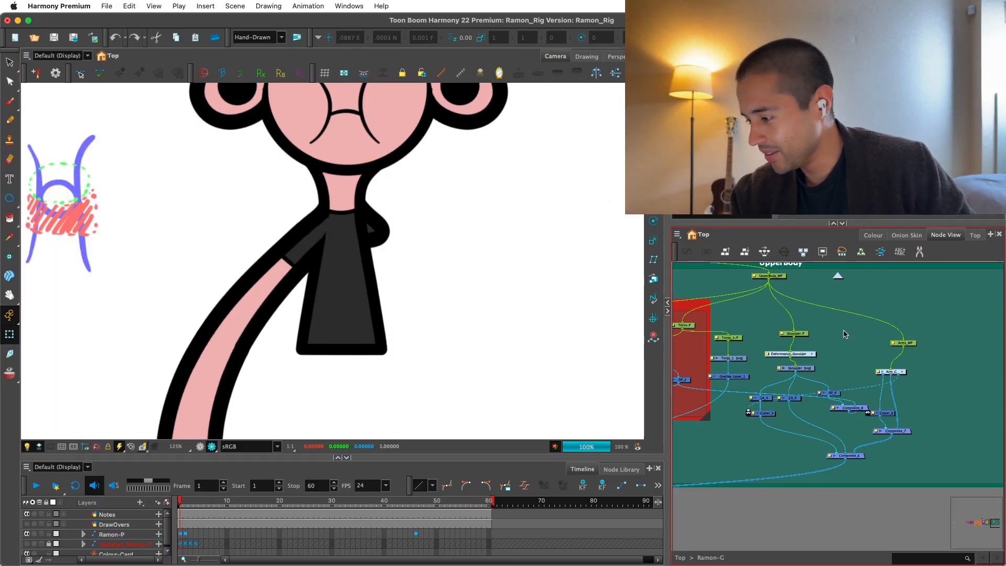
# Pull the lower-left point of the Neck's deformation curve outward over the shoulder and angle its handle toward the neck edge.
pyautogui.moveTo(434, 317); pyautogui.dragTo(415, 362)
pyautogui.press('2')
pyautogui.press('2')
pyautogui.press('2')
pyautogui.press('2')
pyautogui.press('2')
pyautogui.press('2')
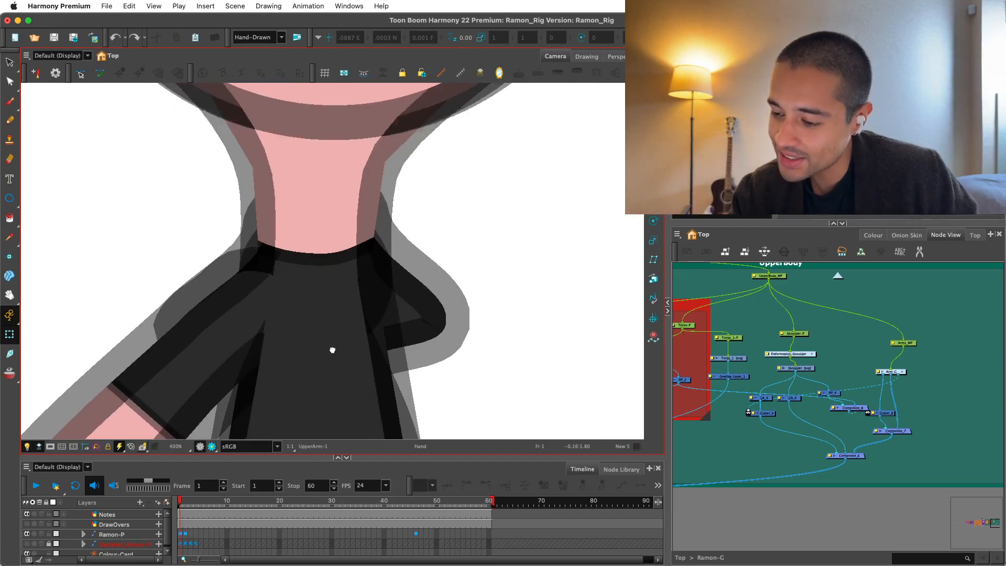
pyautogui.click(375, 327)
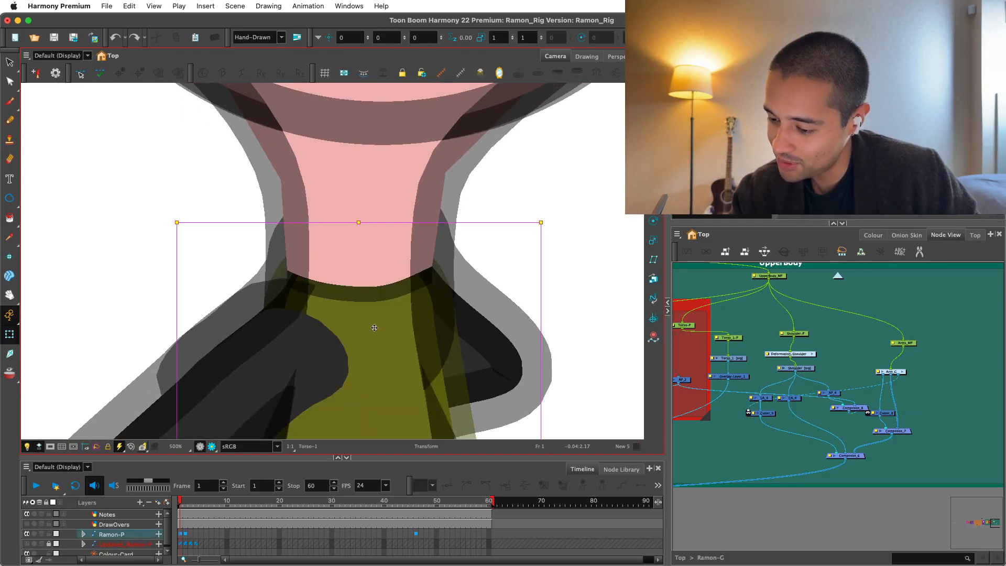
pyautogui.click(309, 313)
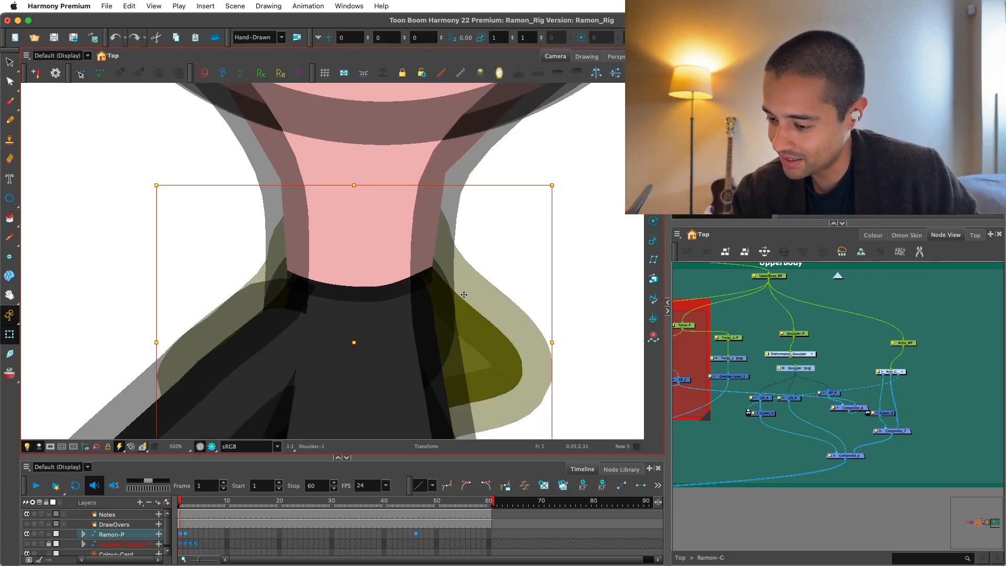
pyautogui.click(305, 281)
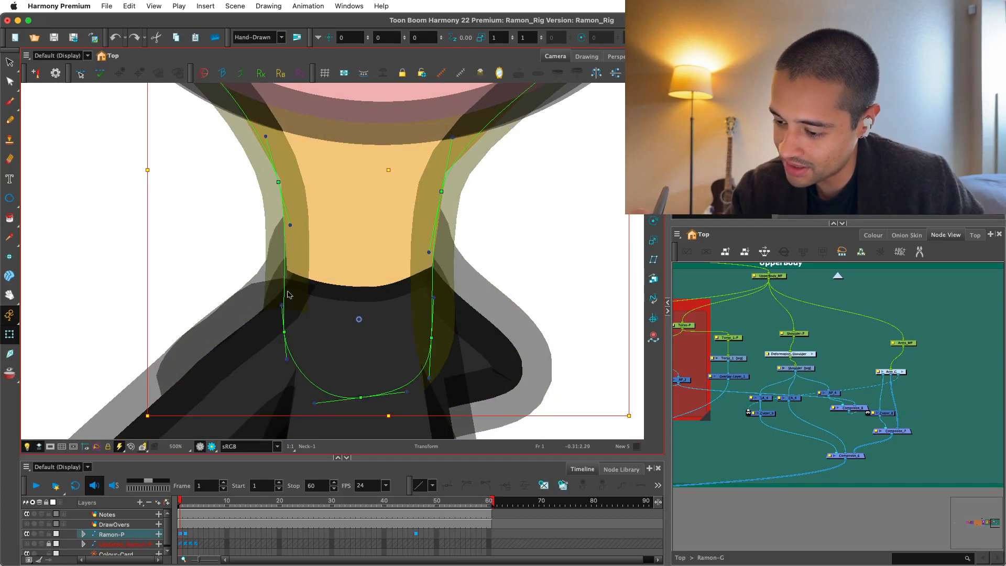
pyautogui.moveTo(264, 298); pyautogui.dragTo(294, 287)
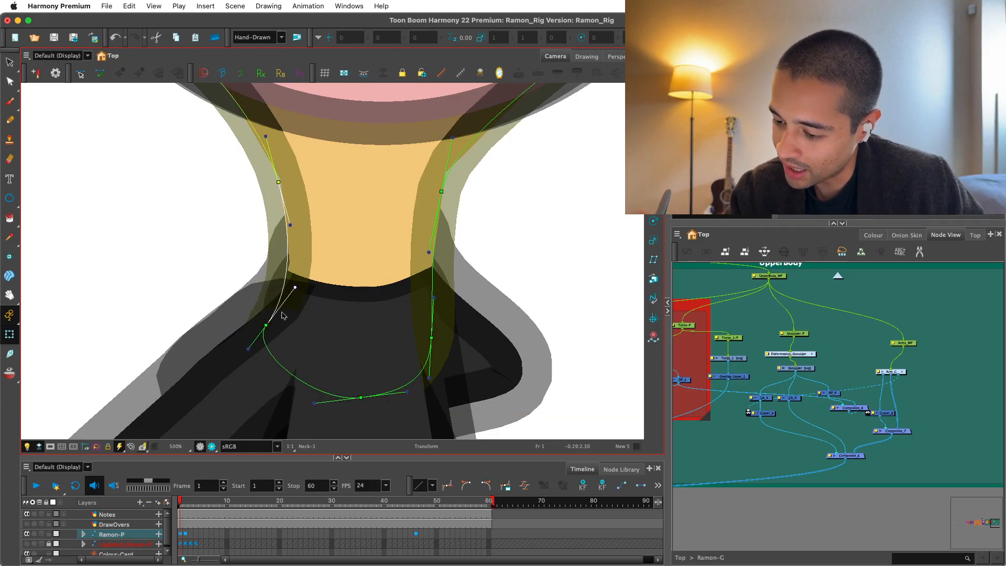
pyautogui.moveTo(266, 324)
pyautogui.mouseDown()
pyautogui.moveTo(259, 331)
pyautogui.moveTo(268, 323)
pyautogui.mouseUp()
pyautogui.click(575, 309)
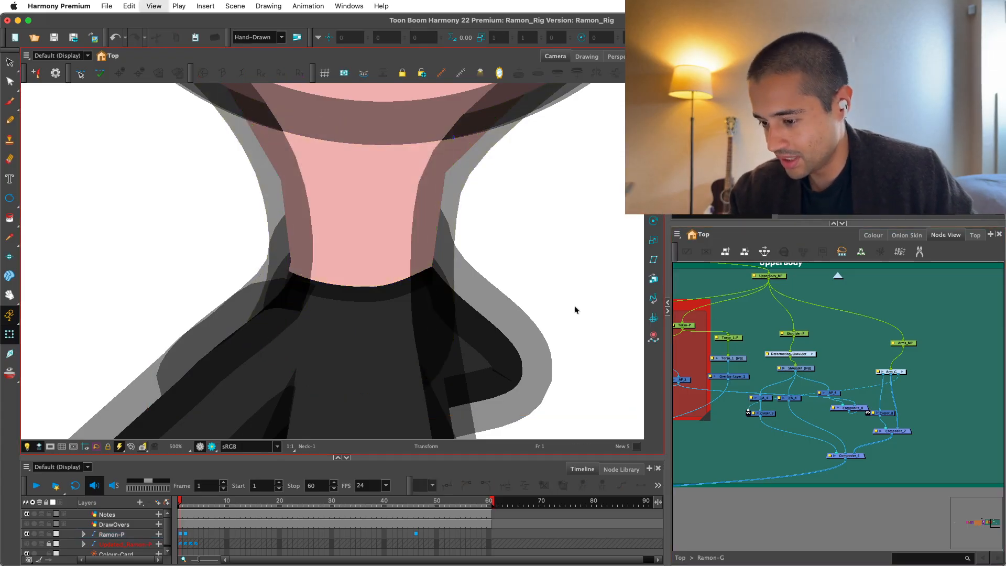
# Check the whole character and its shoulder join in Render View.
pyautogui.press('2')
pyautogui.press('2')
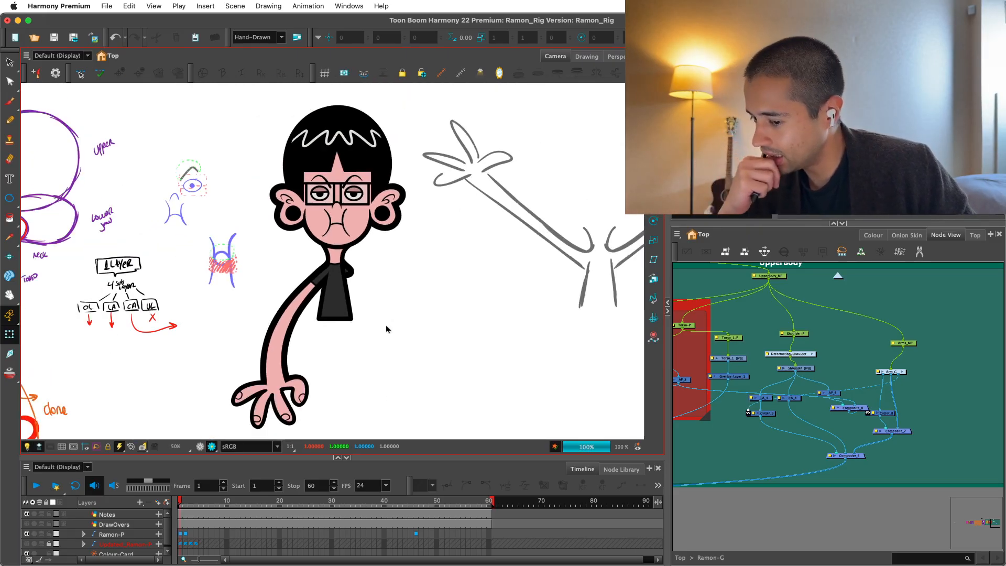
pyautogui.press('2')
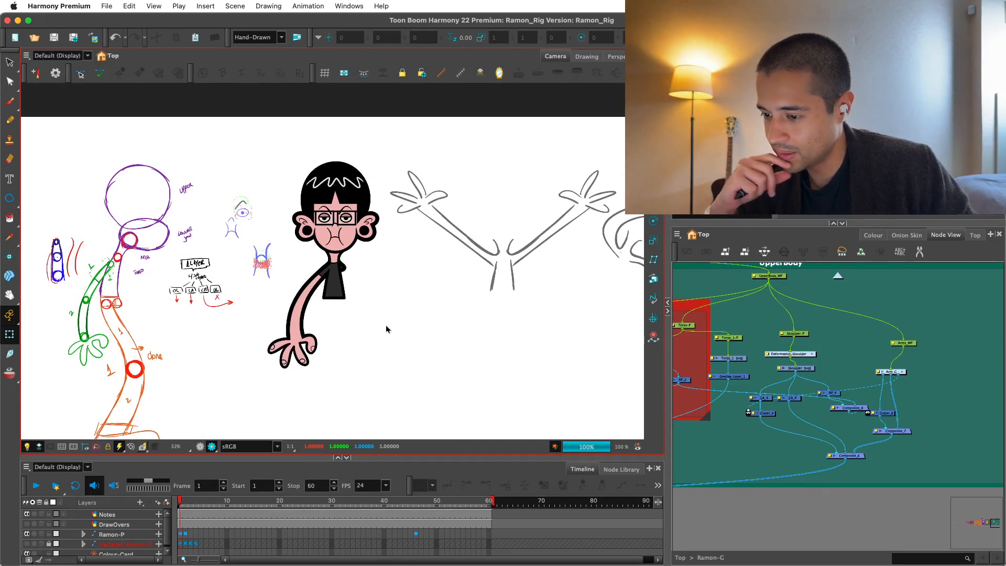
pyautogui.press('1')
pyautogui.press('1')
pyautogui.press('1')
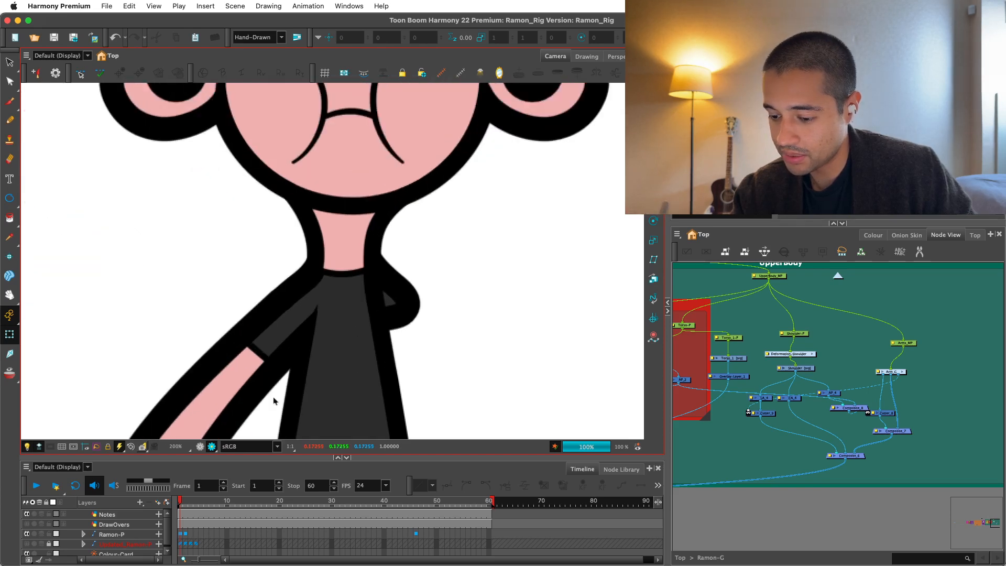
# Return to the OpenGL view, inspect the Torso_1 overlay nodes, and select the original Torso drawing.
pyautogui.click(201, 446)
pyautogui.press('1')
pyautogui.click(340, 392)
pyautogui.press('1')
pyautogui.moveTo(718, 369); pyautogui.dragTo(860, 358)
pyautogui.press('1')
pyautogui.press('1')
pyautogui.moveTo(884, 322); pyautogui.dragTo(843, 369)
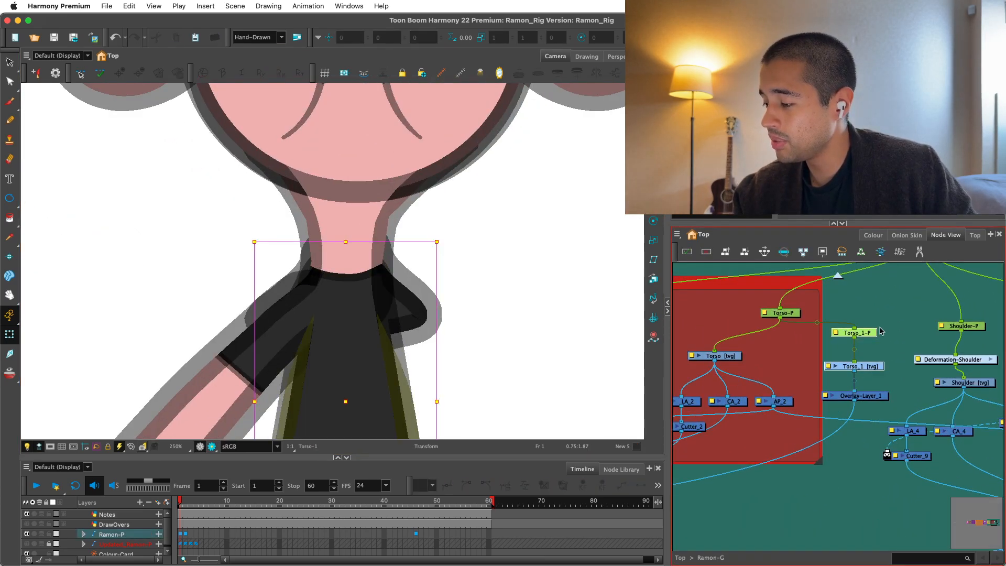
pyautogui.click(862, 369)
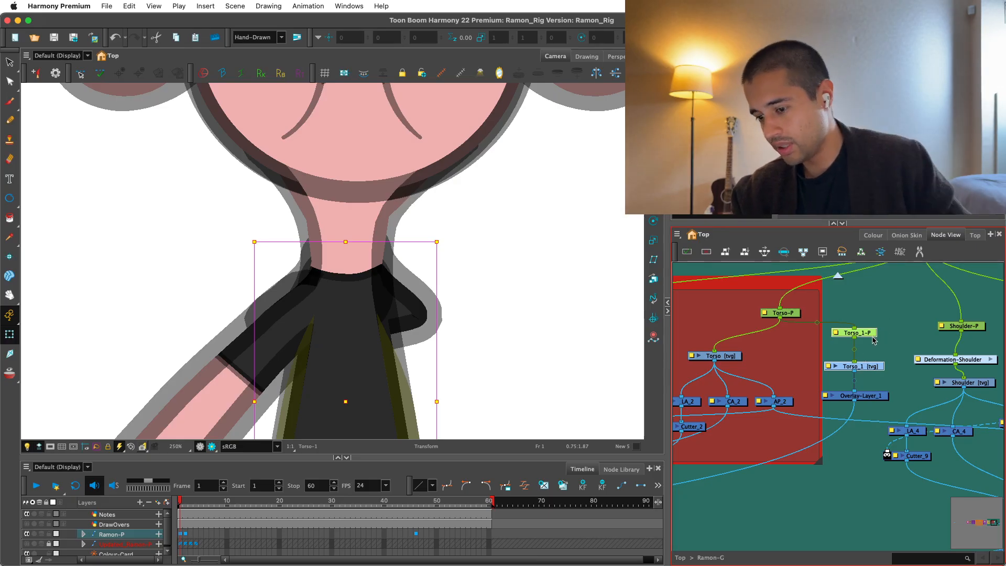
pyautogui.click(873, 352)
pyautogui.click(724, 357)
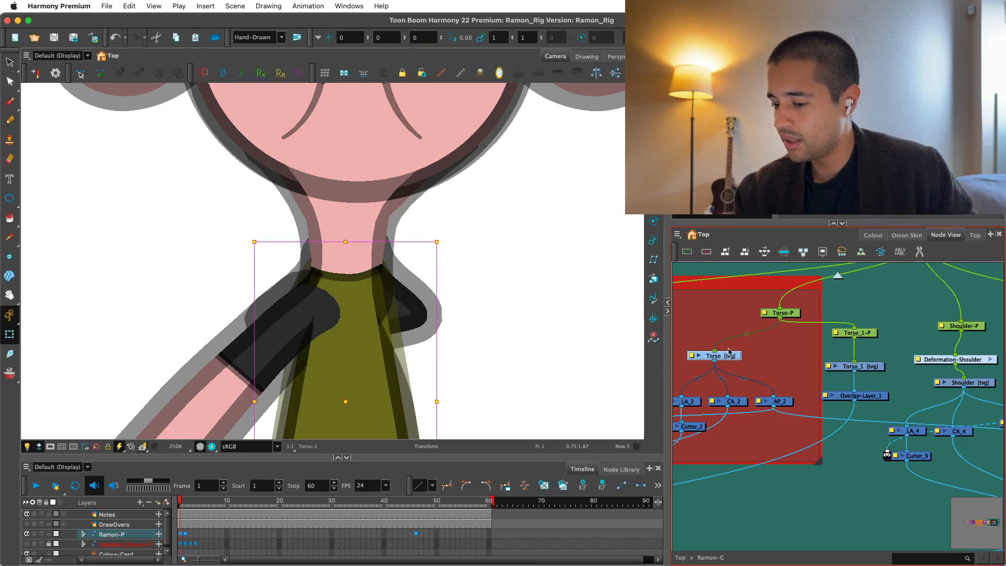
# Activate the Select tool and turn on the light table to bring out the Torso drawing.
pyautogui.hotkey('alt', 's')
pyautogui.press('1')
pyautogui.moveTo(414, 338); pyautogui.dragTo(449, 278)
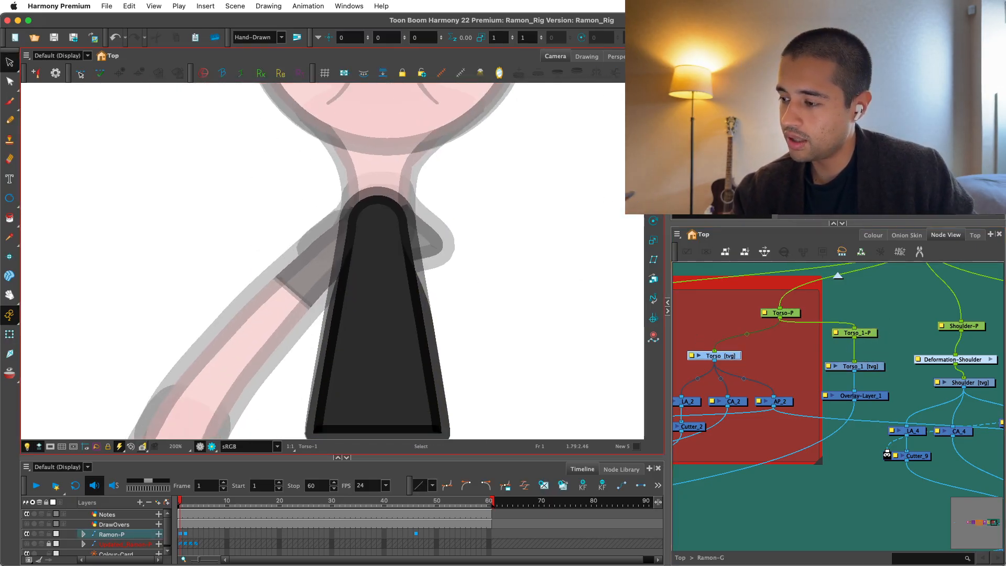
pyautogui.press('l')
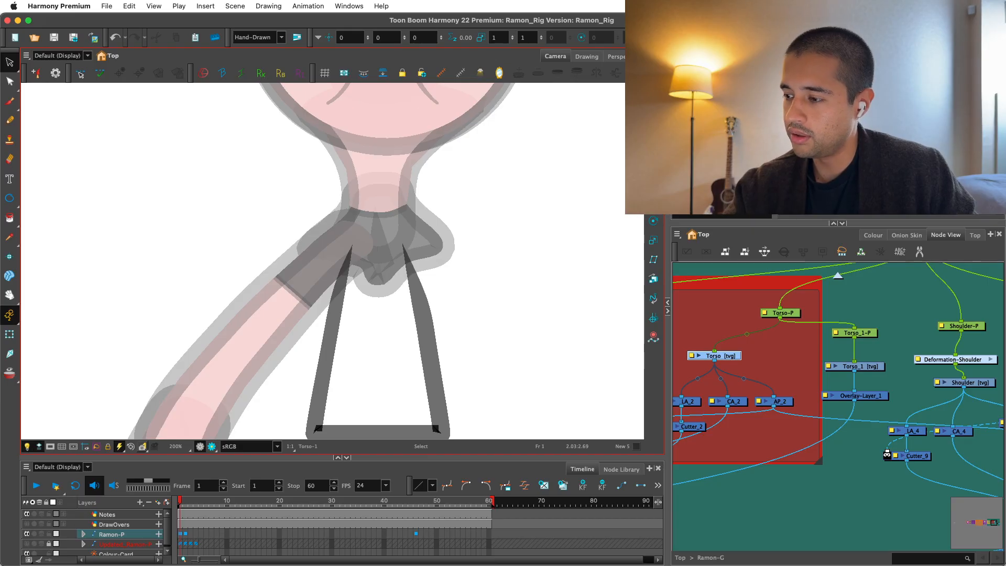
pyautogui.press('l')
pyautogui.press('2')
# Add a Display node connected to the Torso drawing and show only Display_2 in the Camera view.
pyautogui.click(763, 348)
pyautogui.press('super+i')
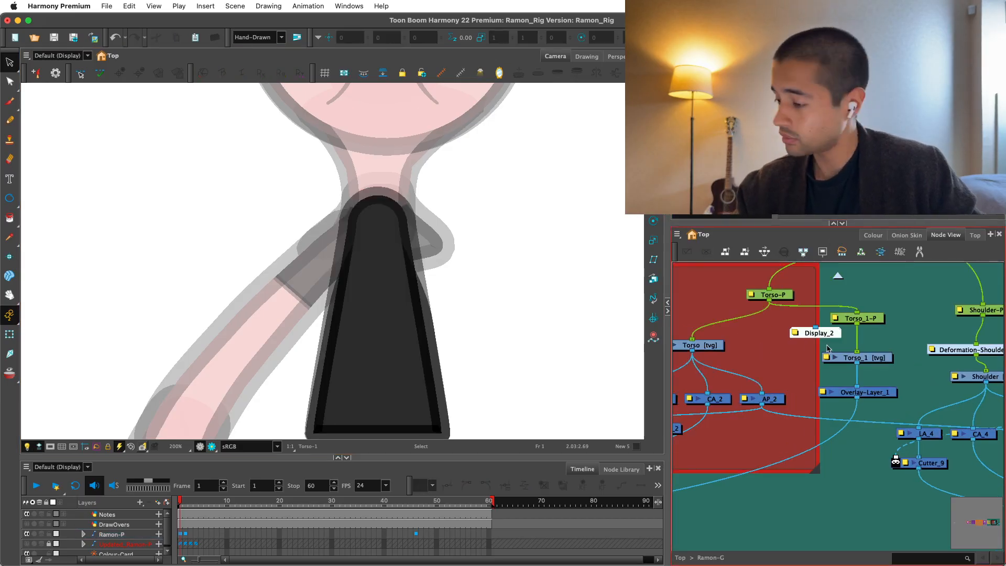
pyautogui.click(734, 383)
pyautogui.click(87, 55)
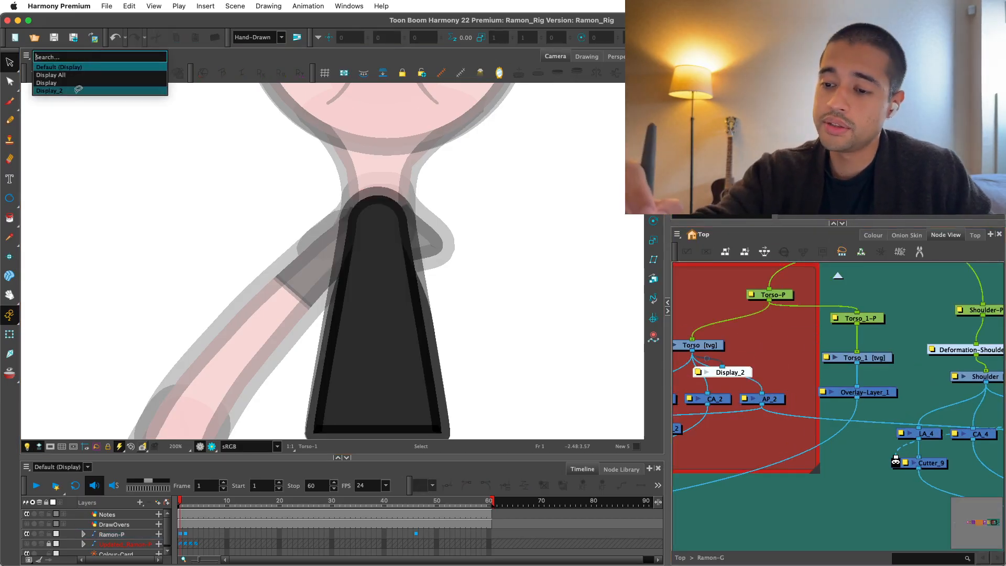
pyautogui.click(78, 89)
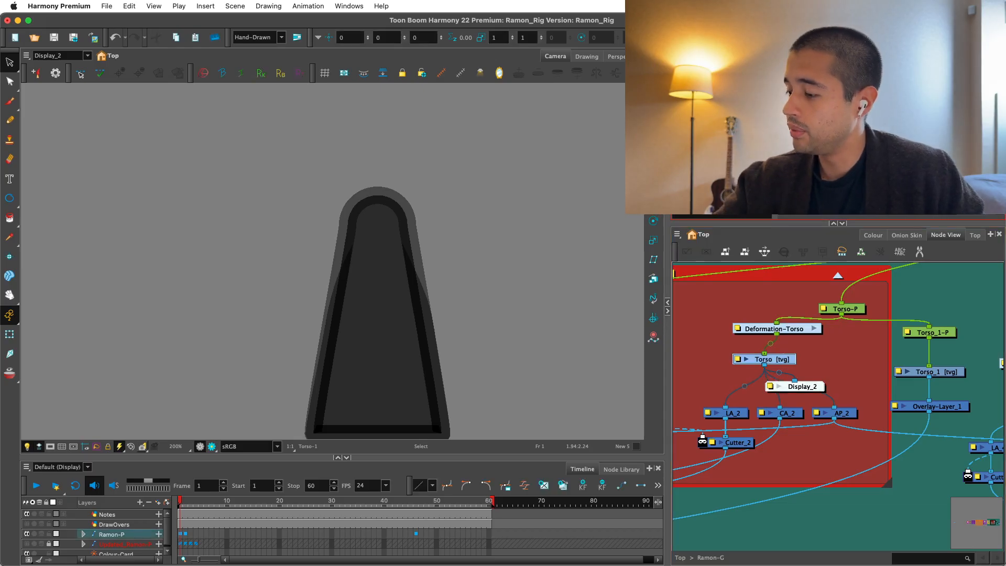
# Centre the Deformation-Torso group above the Torso drawing and ready the Rigging tool.
pyautogui.moveTo(786, 329); pyautogui.dragTo(774, 332)
pyautogui.click(788, 359)
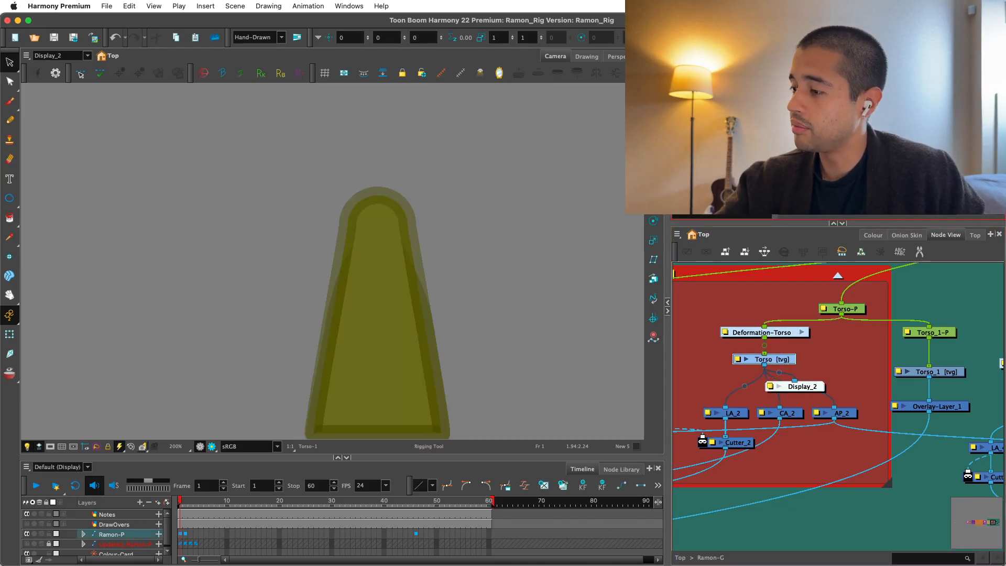
pyautogui.click(528, 314)
pyautogui.moveTo(490, 321); pyautogui.dragTo(488, 267)
pyautogui.moveTo(436, 332); pyautogui.dragTo(420, 350)
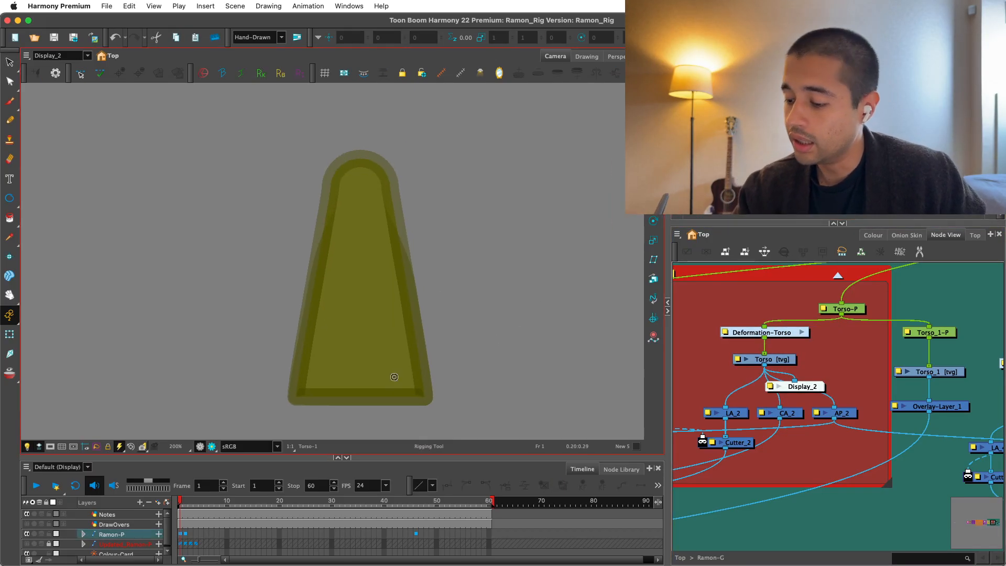
# Start a curve deformation chain at the Torso's lower-right corner, with points at the middle of the bottom edge and the lower-left corner.
pyautogui.scroll(3, 365, 397)
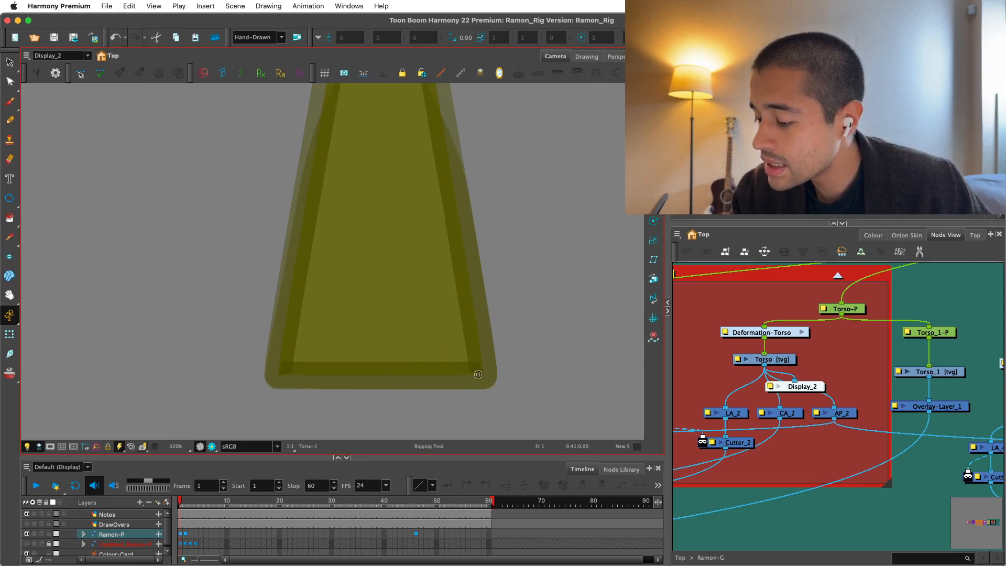
pyautogui.click(379, 374)
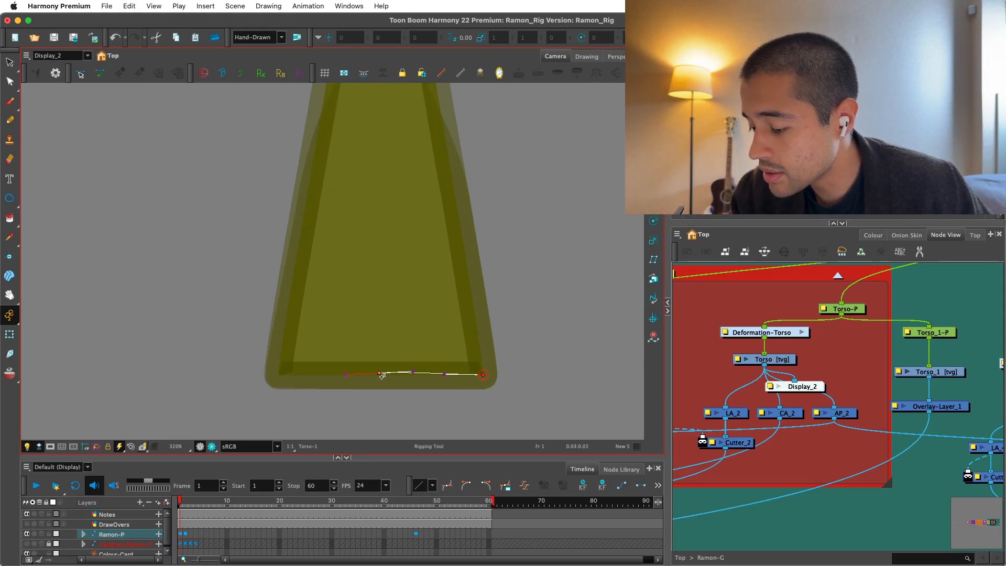
pyautogui.press('super+z')
pyautogui.moveTo(409, 375); pyautogui.dragTo(409, 376)
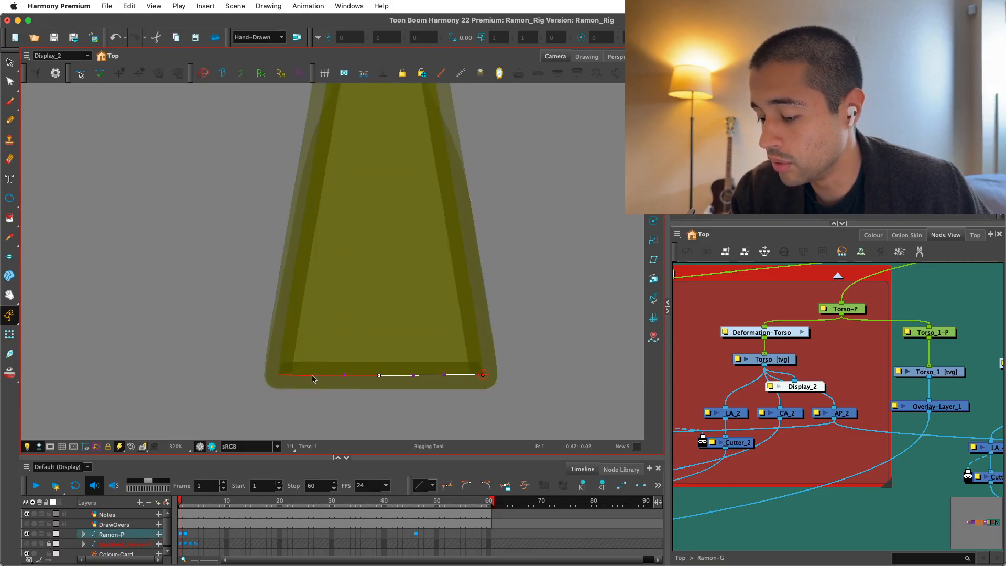
pyautogui.scroll(-2, 269, 363)
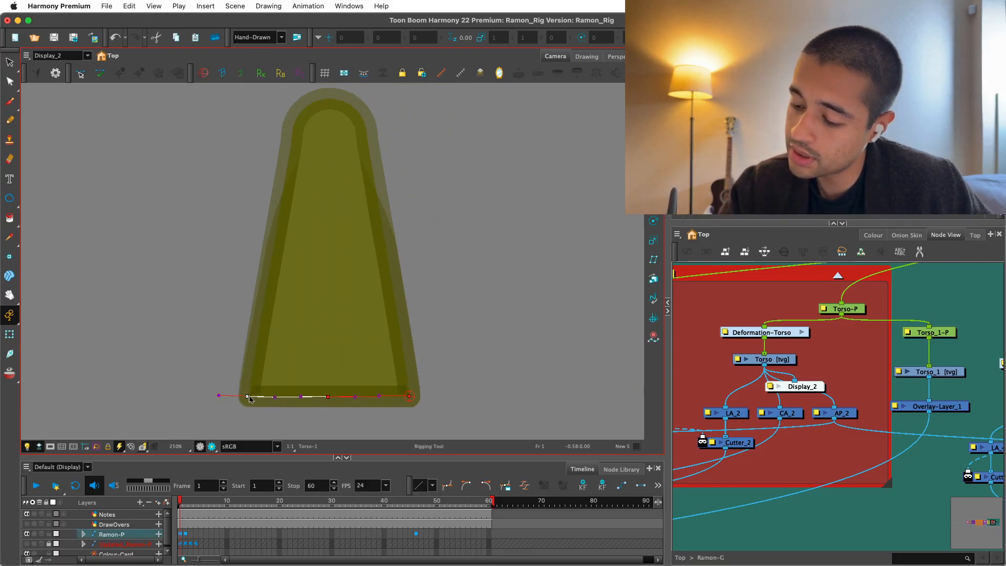
pyautogui.moveTo(249, 399); pyautogui.dragTo(252, 397)
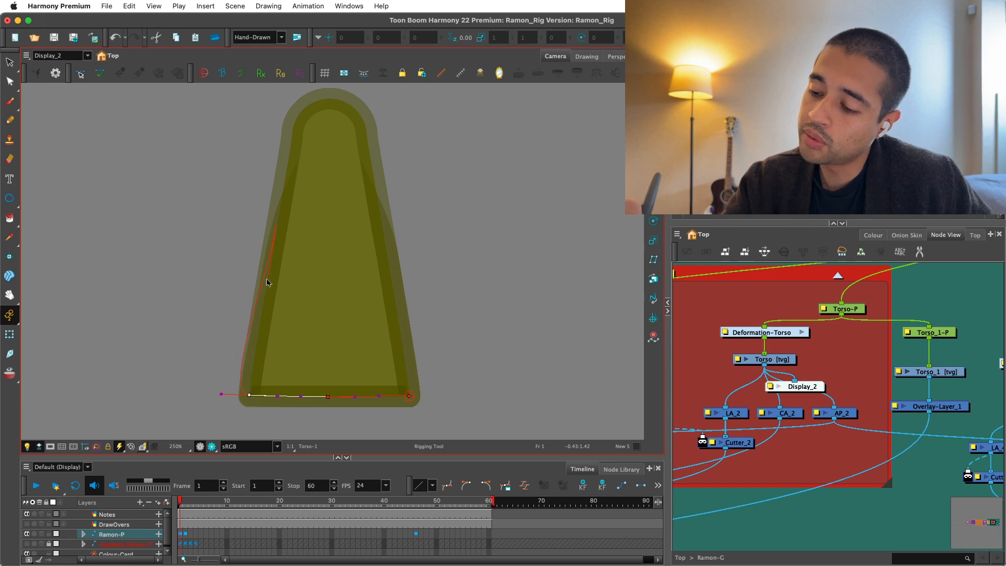
# Continue the curve deformation up the Torso's left side, around its rounded top and down the right side to the starting corner.
pyautogui.moveTo(222, 394); pyautogui.dragTo(260, 356)
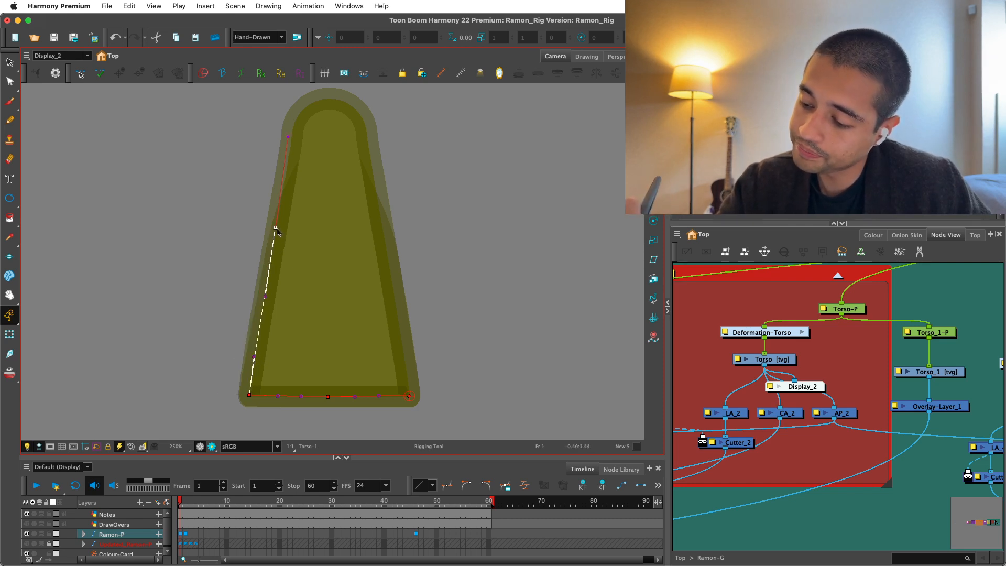
pyautogui.moveTo(277, 231); pyautogui.dragTo(282, 320)
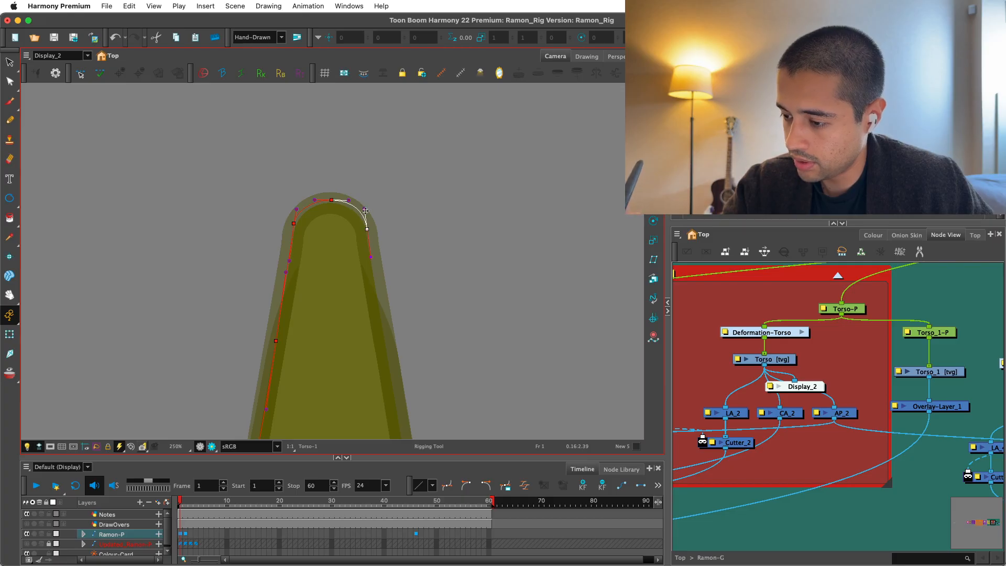
pyautogui.moveTo(365, 210); pyautogui.dragTo(361, 209)
pyautogui.press('1')
pyautogui.moveTo(378, 215); pyautogui.dragTo(352, 169)
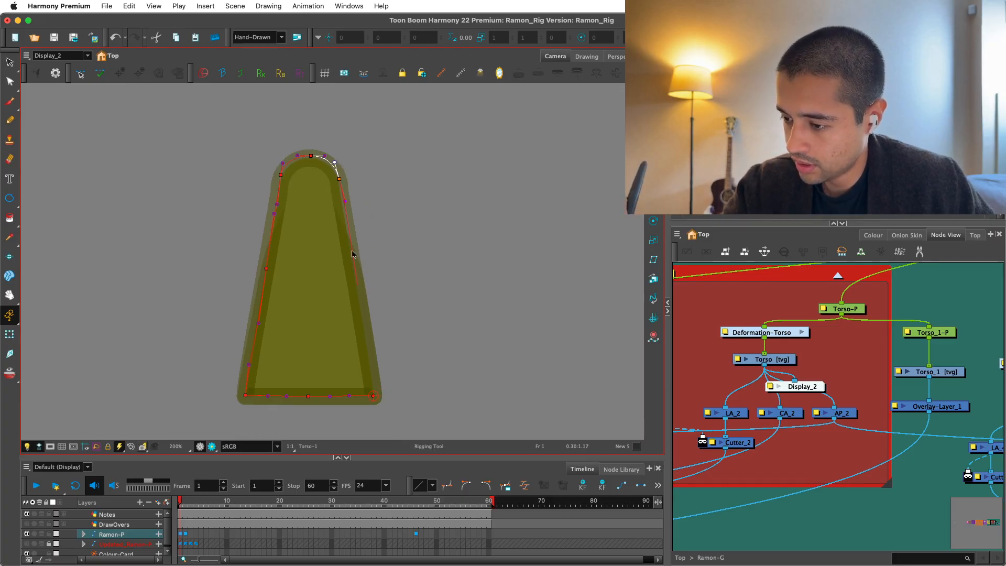
pyautogui.click(358, 282)
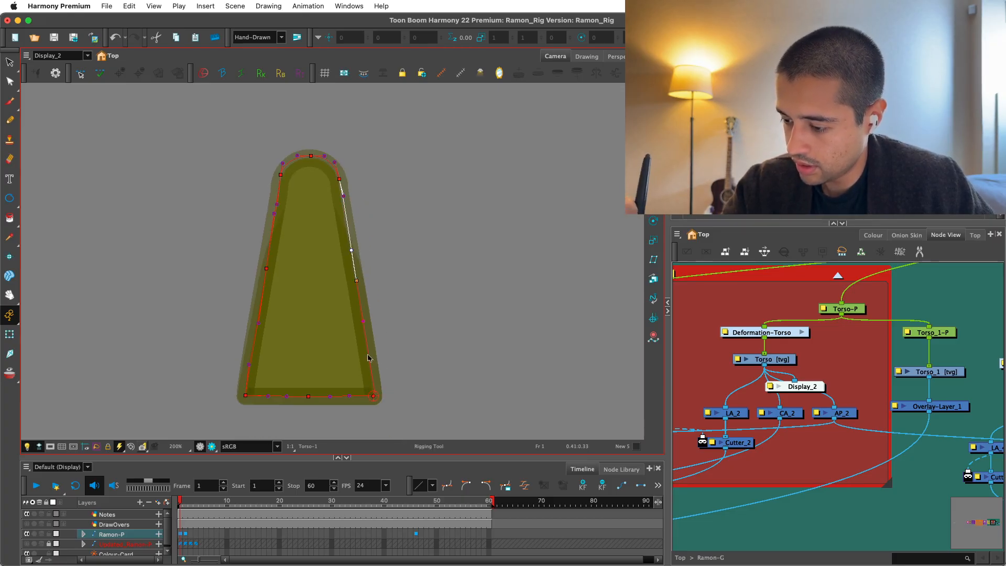
pyautogui.click(374, 395)
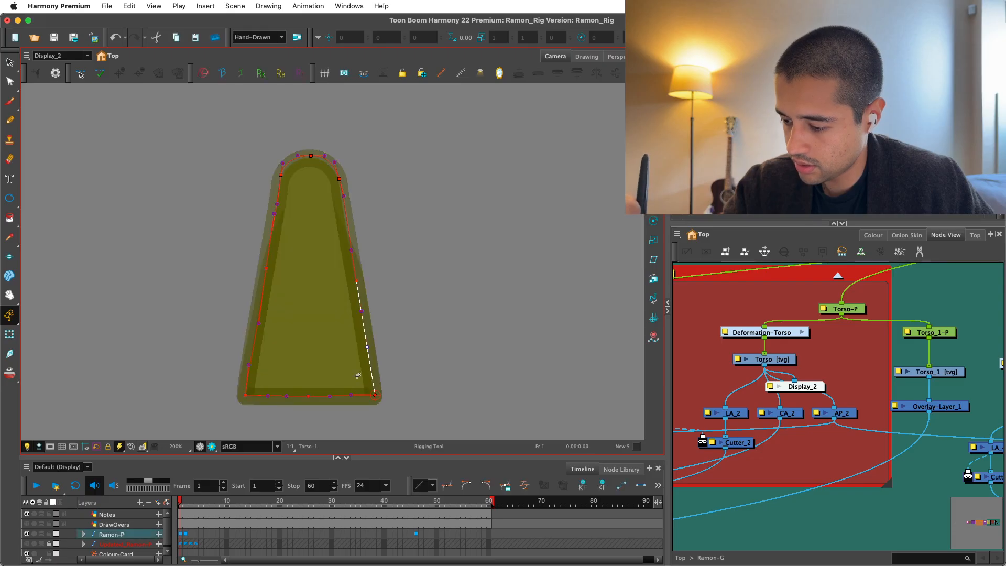
# Set the Torso drawing's embedded pivot option to Apply Embedded Pivot on Parent Peg and delete the Display_2 node.
pyautogui.click(788, 361)
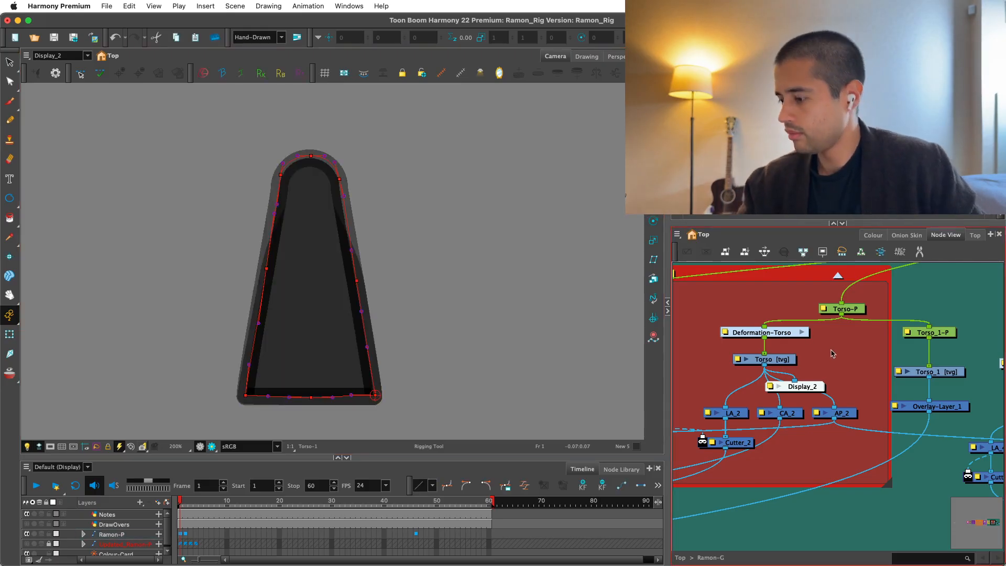
pyautogui.doubleClick(787, 362)
pyautogui.click(683, 512)
pyautogui.click(680, 506)
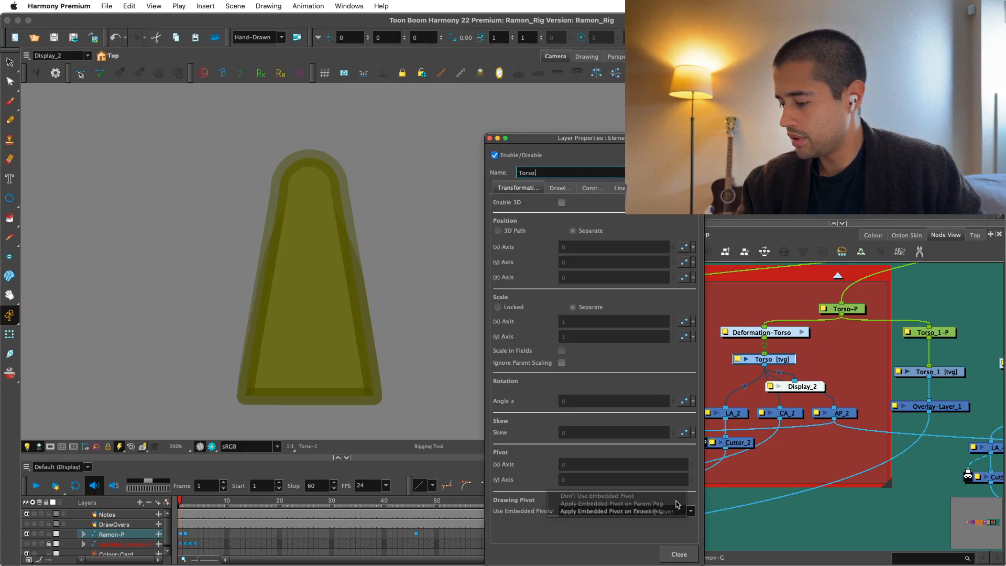
pyautogui.press('Escape')
pyautogui.click(822, 387)
pyautogui.press('Delete')
# Make room around the torso pegs, duplicate the Deformation-Torso group and insert the copy between Torso_1-P and the Torso_1 drawing.
pyautogui.moveTo(866, 375); pyautogui.dragTo(799, 413)
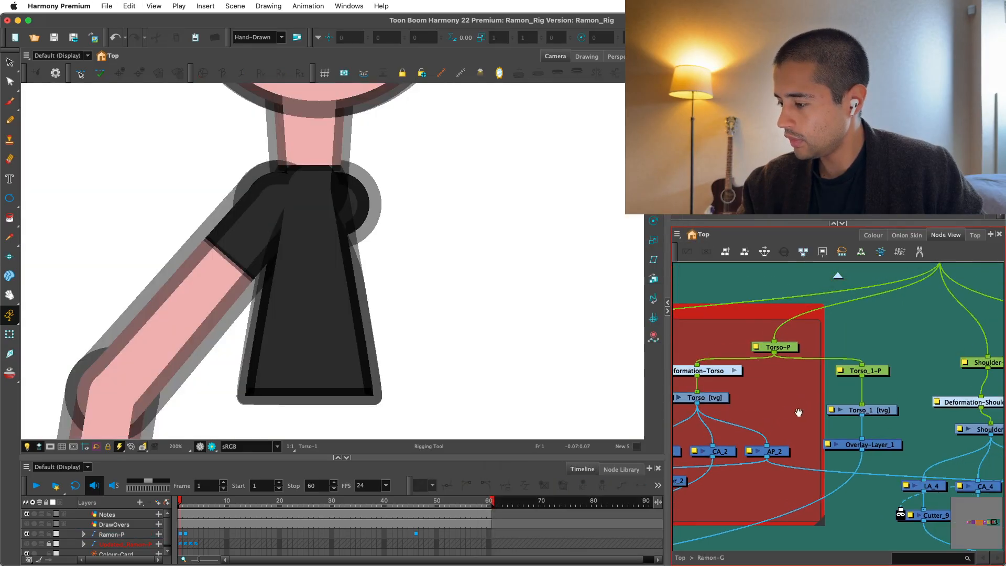
pyautogui.click(866, 367)
pyautogui.moveTo(777, 347); pyautogui.dragTo(777, 327)
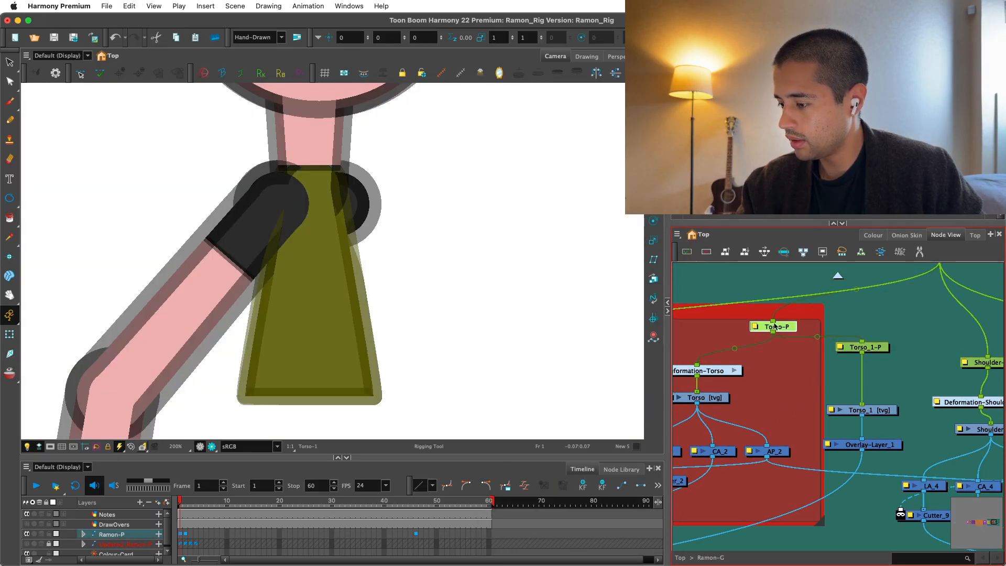
pyautogui.click(692, 280)
pyautogui.click(678, 234)
pyautogui.moveTo(686, 263)
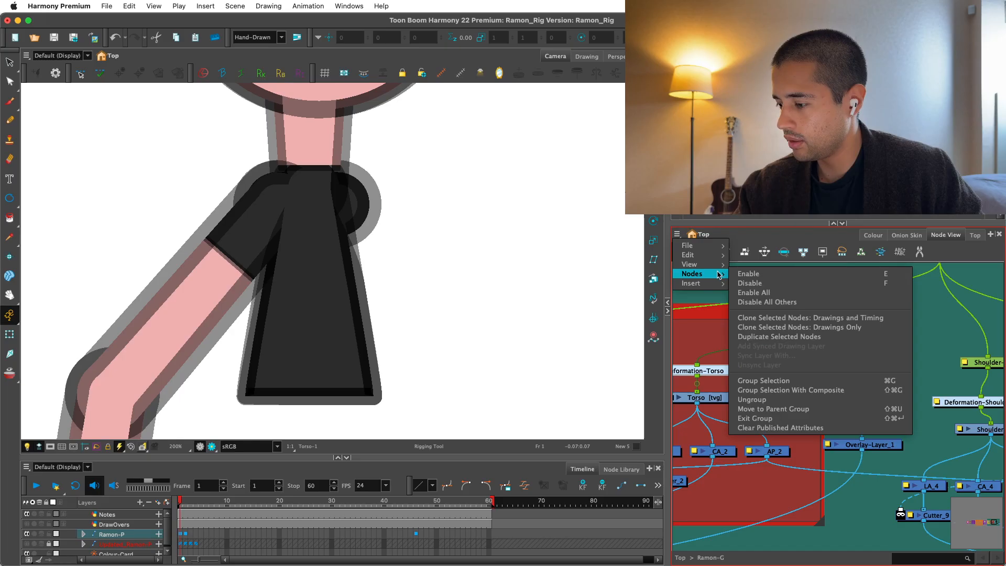
pyautogui.click(779, 338)
pyautogui.moveTo(821, 350); pyautogui.dragTo(868, 379)
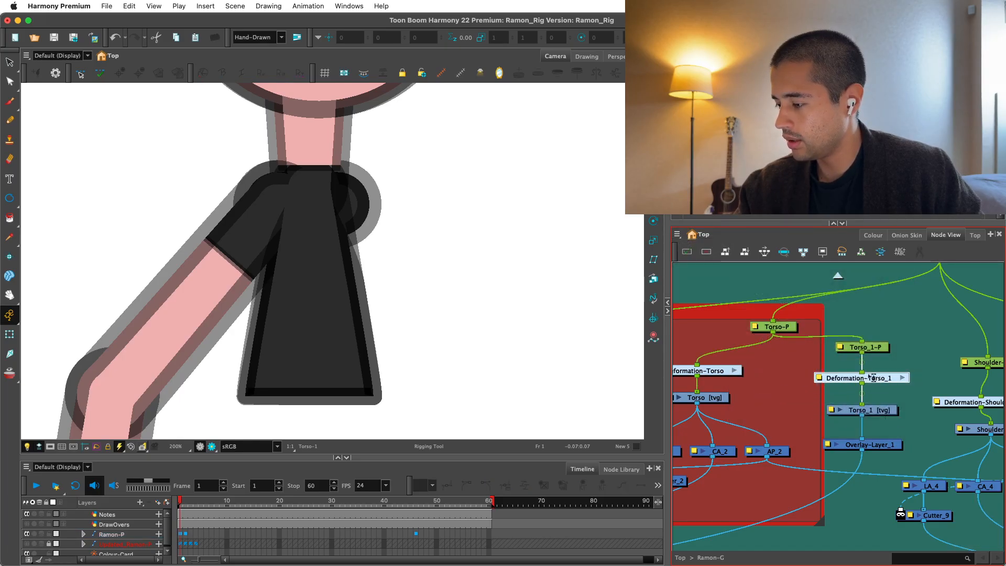
# Try isolating the Torso_1 overlay by disabling the Torso drawing with its deformation controls shown, and undo the change.
pyautogui.click(877, 411)
pyautogui.click(866, 378)
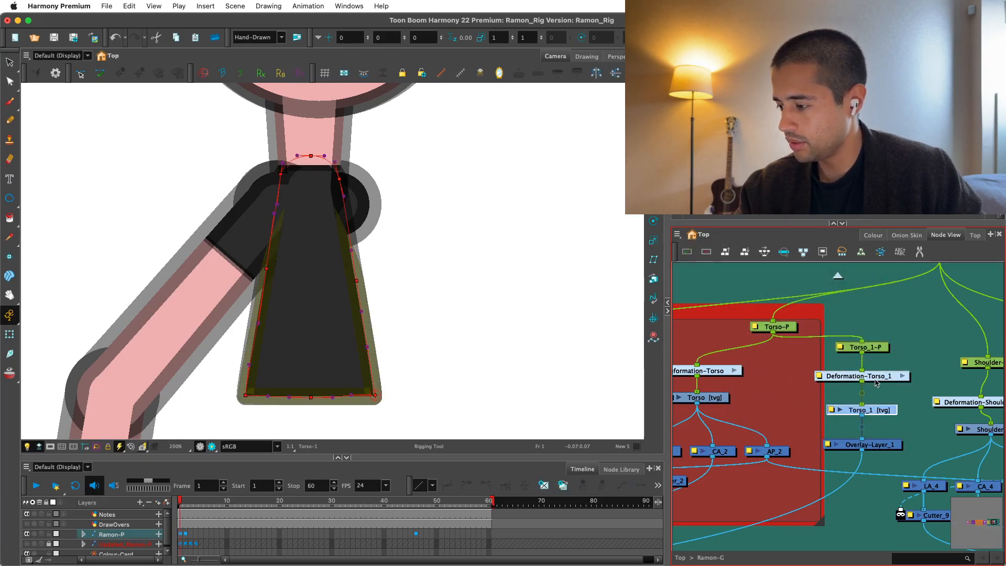
pyautogui.click(716, 397)
pyautogui.click(706, 252)
pyautogui.click(884, 410)
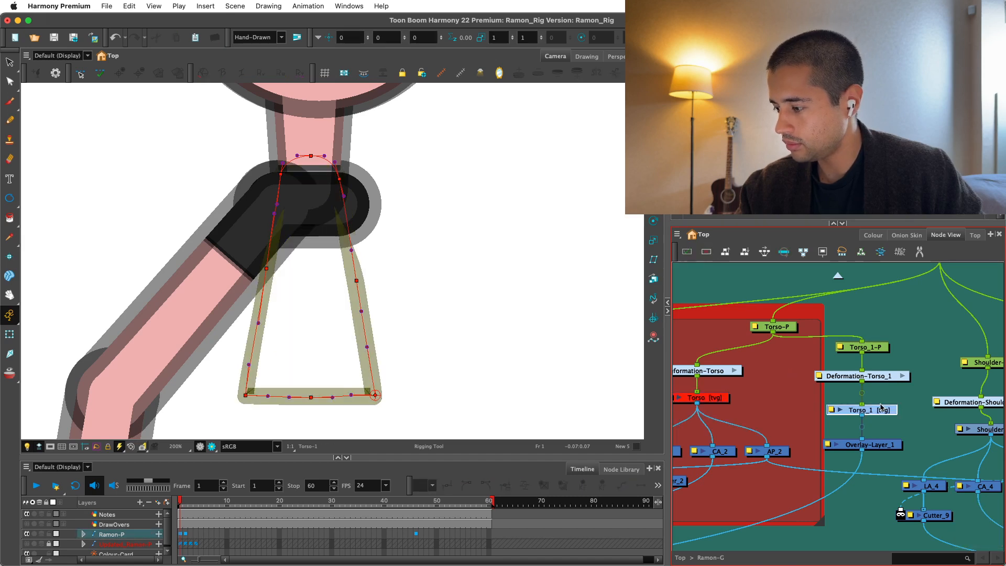
pyautogui.hotkey('shift', 'c')
pyautogui.hotkey('shift', 't')
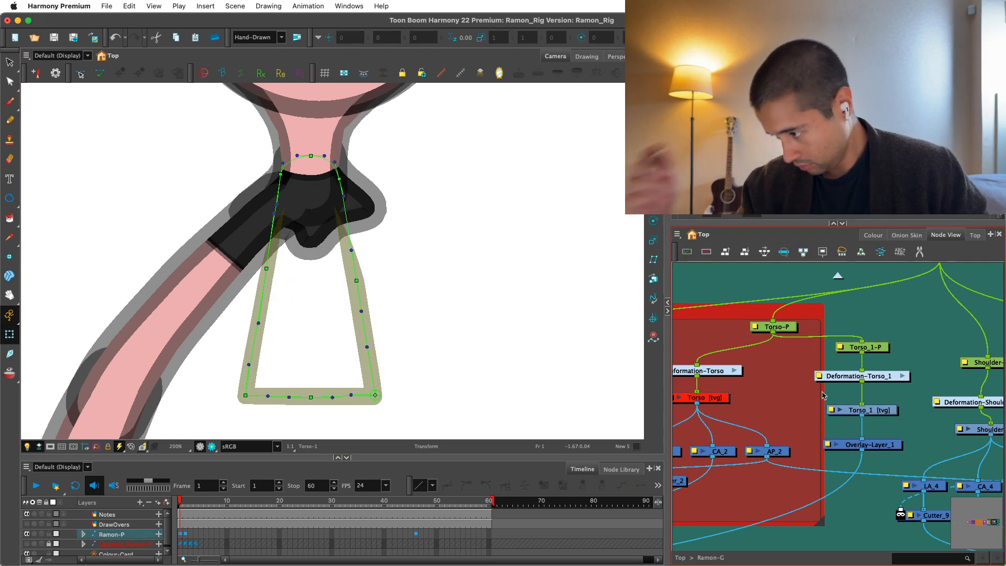
pyautogui.press('super+z')
pyautogui.press('super+z')
pyautogui.press('super+z')
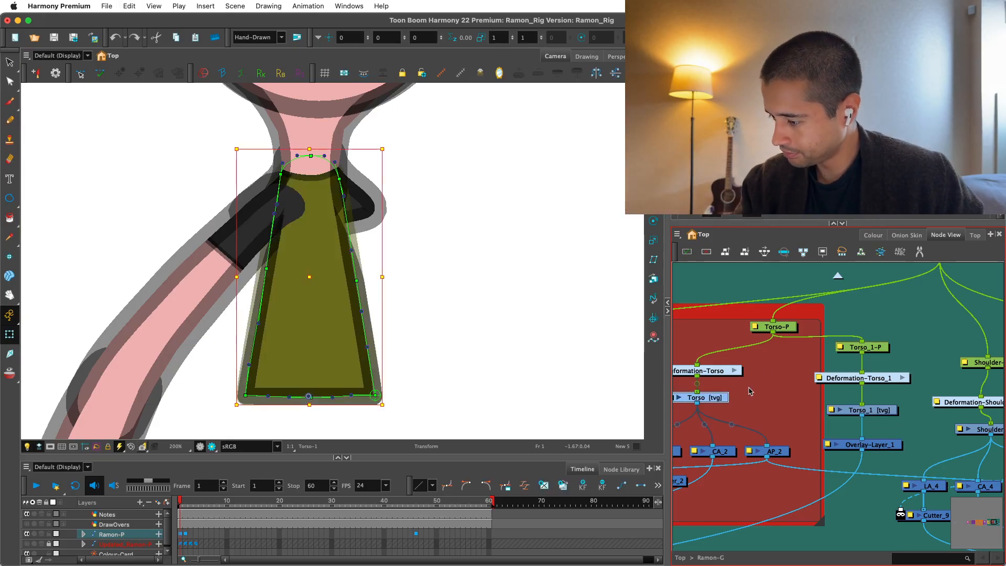
# Test the Torso deformation in the Render view by shifting the curve on its left side, and undo the change.
pyautogui.click(783, 393)
pyautogui.scroll(-3, 461, 363)
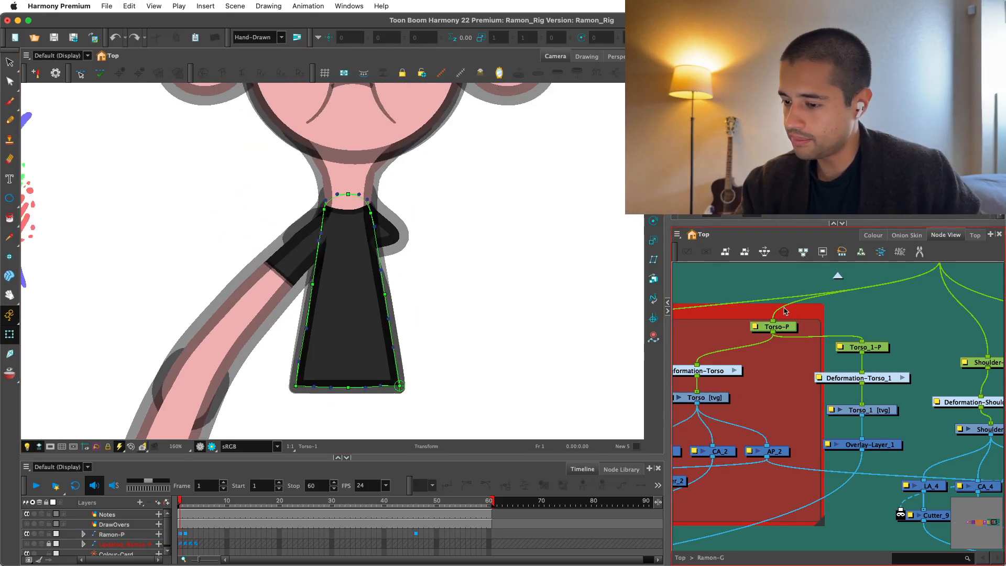
pyautogui.hotkey('shift', 'c')
pyautogui.scroll(3, 400, 337)
pyautogui.click(348, 366)
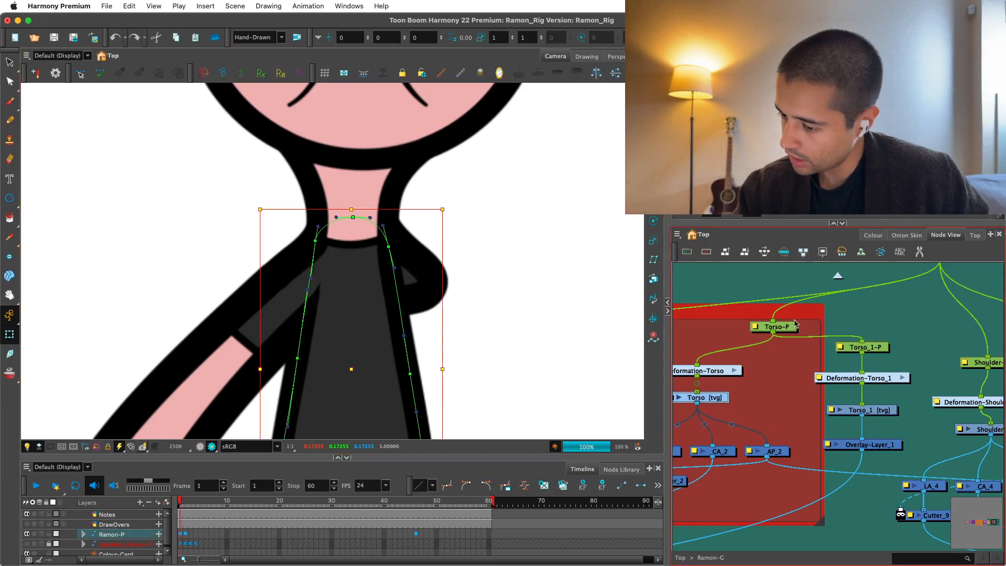
pyautogui.click(321, 270)
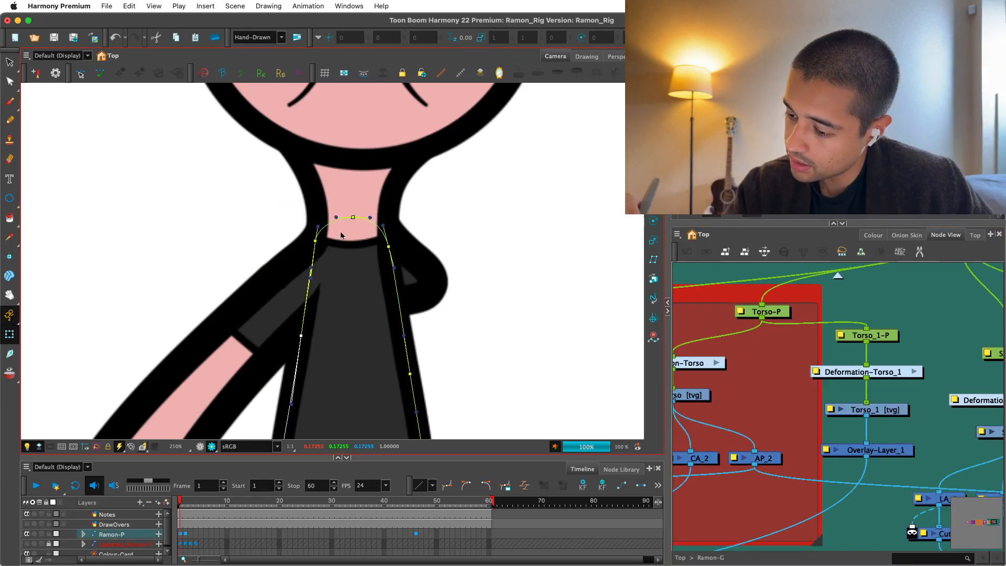
pyautogui.moveTo(321, 270); pyautogui.dragTo(315, 280)
pyautogui.press('super+z')
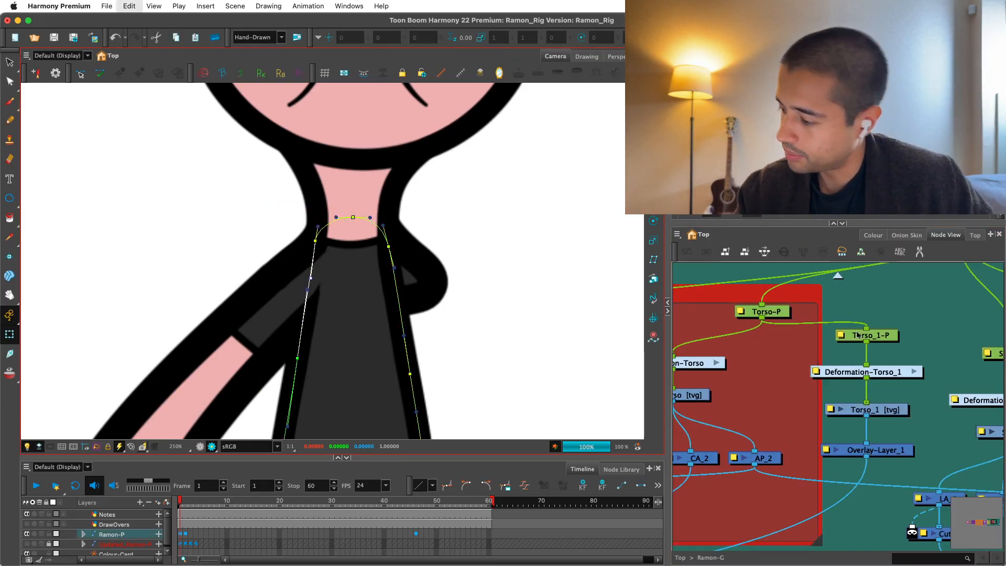
# Try another adjustment of the Torso's left deformation curve near the sleeve, undo it and check the whole torso.
pyautogui.click(875, 410)
pyautogui.press('2')
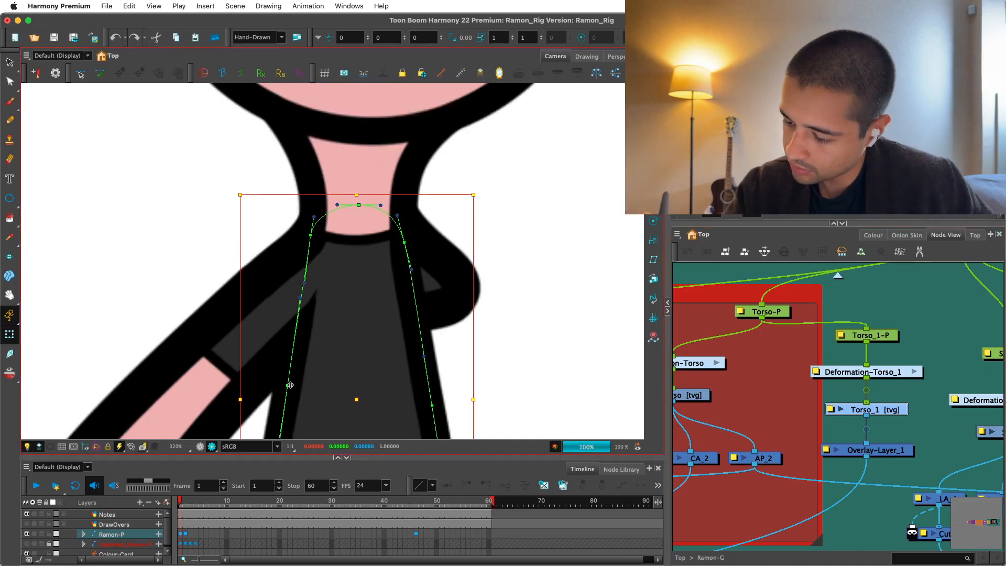
pyautogui.click(290, 385)
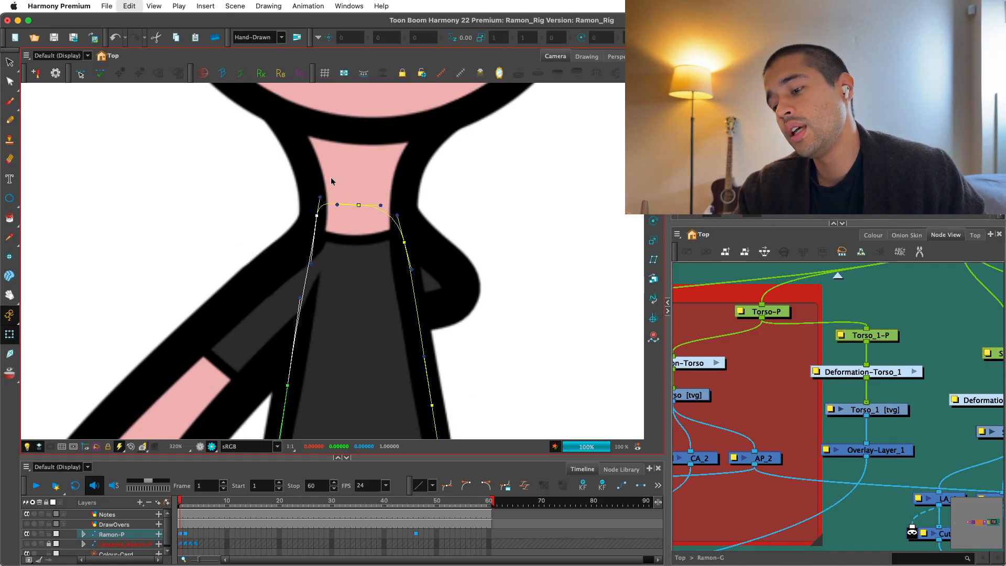
pyautogui.press('super+z')
pyautogui.press('1')
pyautogui.moveTo(372, 382); pyautogui.dragTo(376, 330)
pyautogui.press('1')
pyautogui.press('1')
pyautogui.press('1')
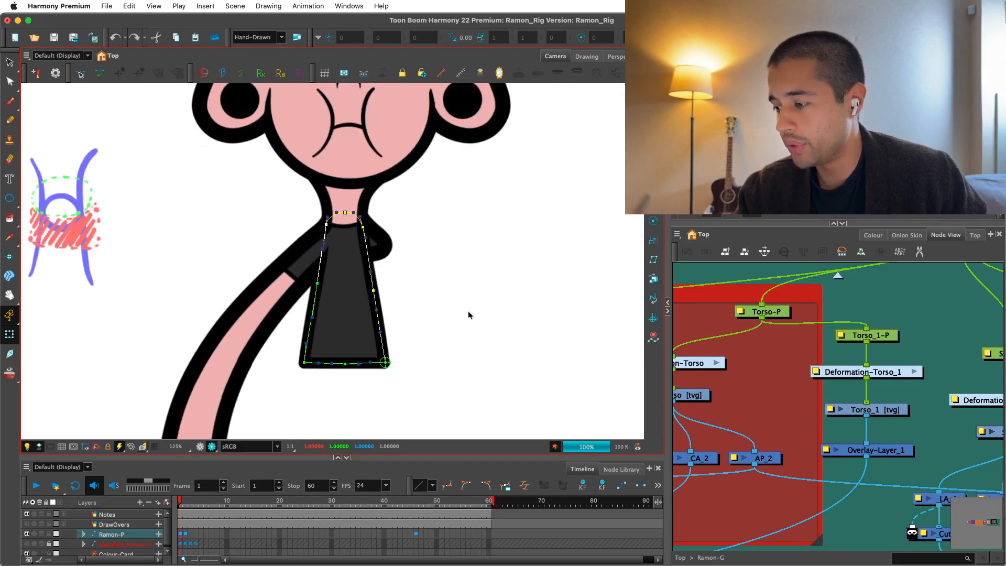
# Hide the deformation controls and examine the neck and shoulder overlaps in the OpenGL view.
pyautogui.click(738, 346)
pyautogui.hotkey('shift', 'c')
pyautogui.press('2')
pyautogui.moveTo(444, 291); pyautogui.dragTo(446, 320)
pyautogui.press('2')
pyautogui.click(200, 447)
pyautogui.press('2')
pyautogui.press('2')
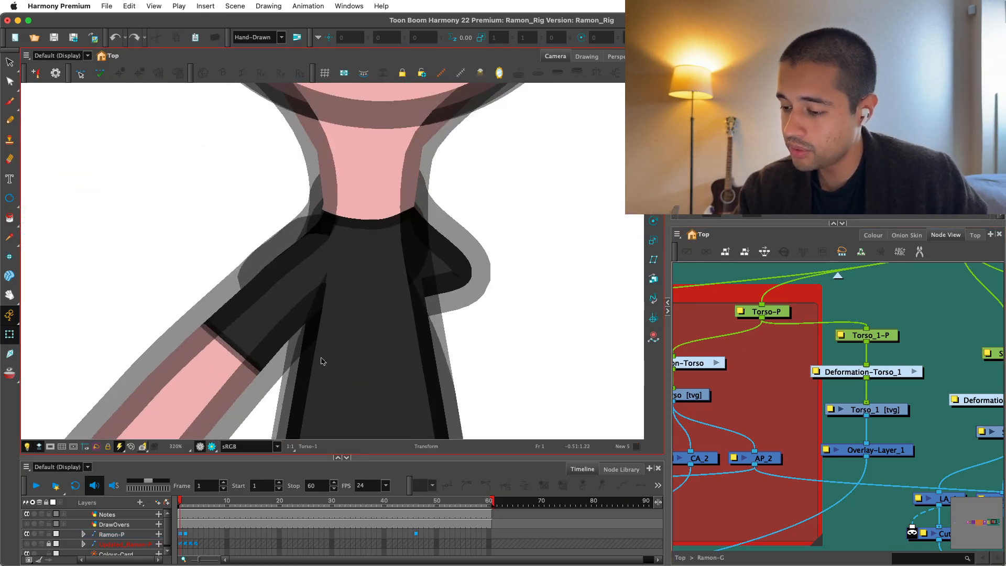
# Inspect the Torso drawing's deformation controls, clear the selection and review the upper body in the Render view.
pyautogui.click(323, 360)
pyautogui.hotkey('shift', 'F11')
pyautogui.press('2')
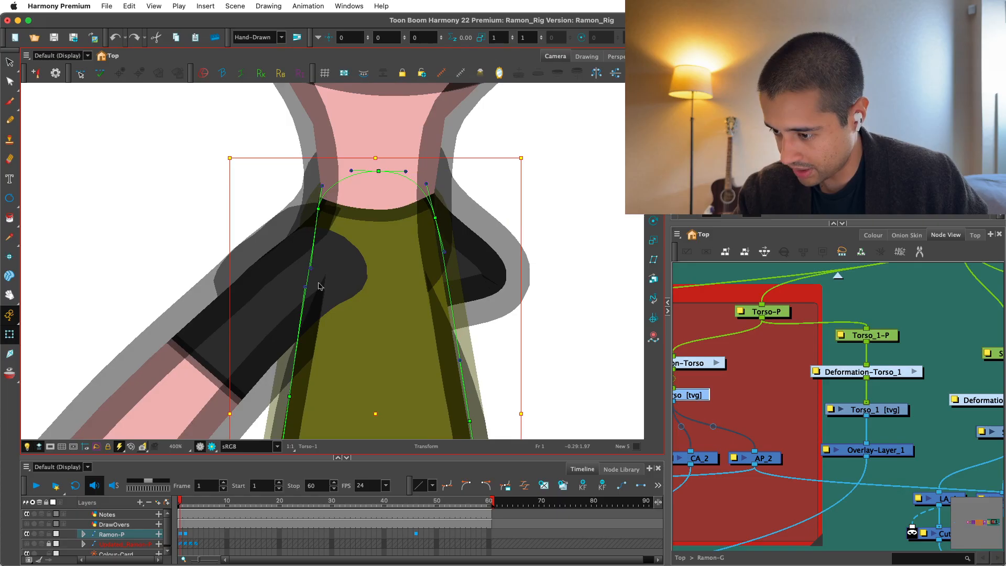
pyautogui.press('1')
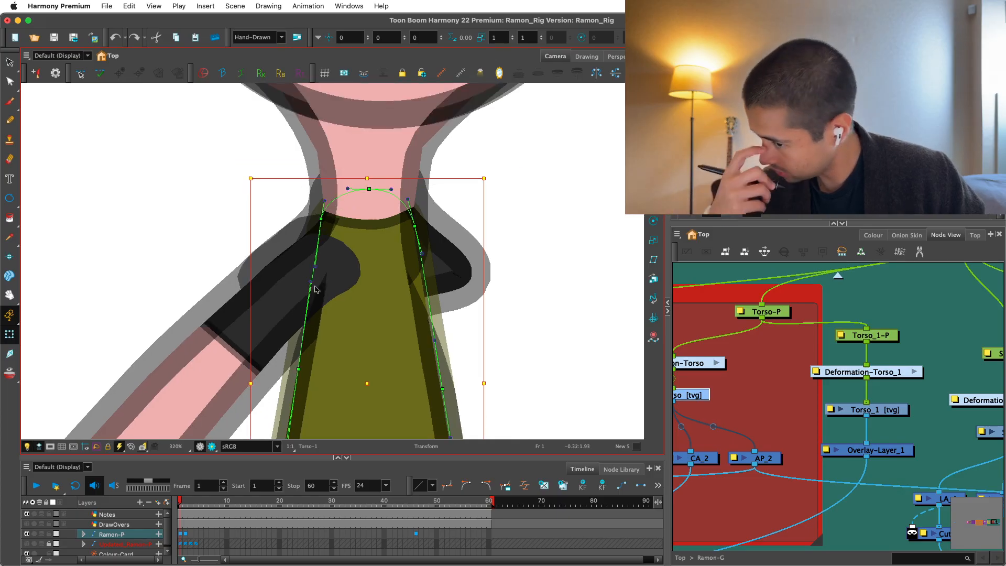
pyautogui.press('1')
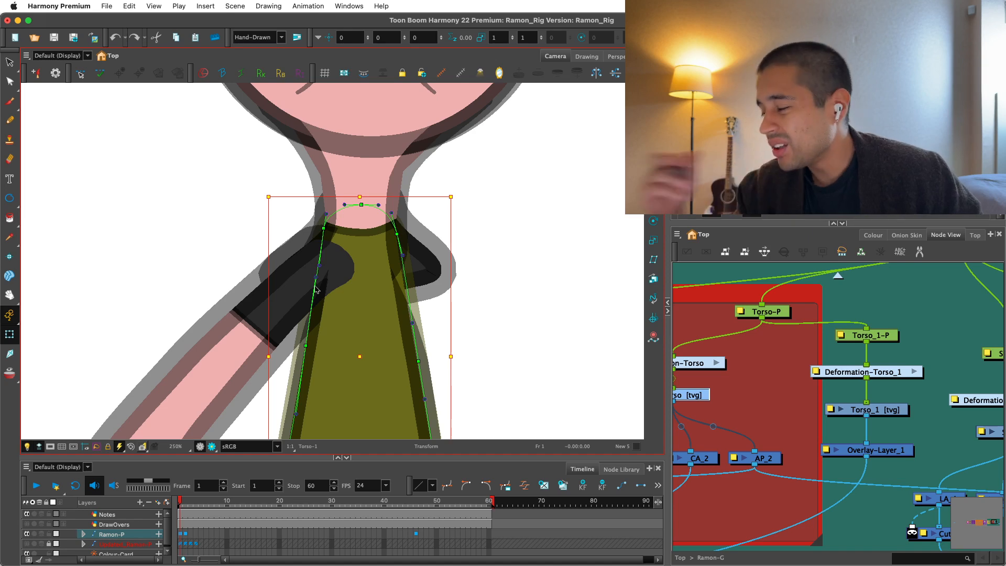
pyautogui.click(903, 310)
pyautogui.press('1')
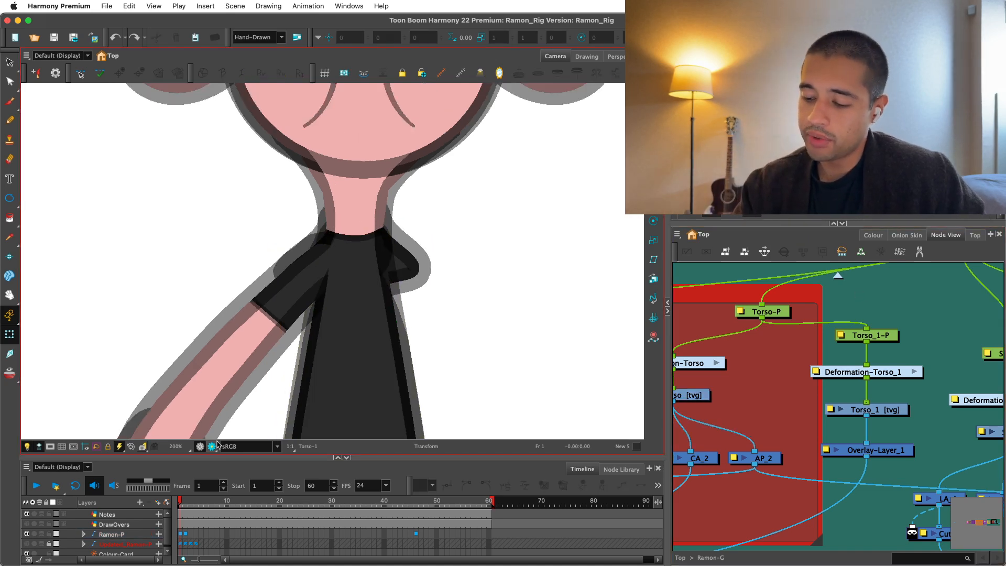
pyautogui.press('1')
pyautogui.press('1')
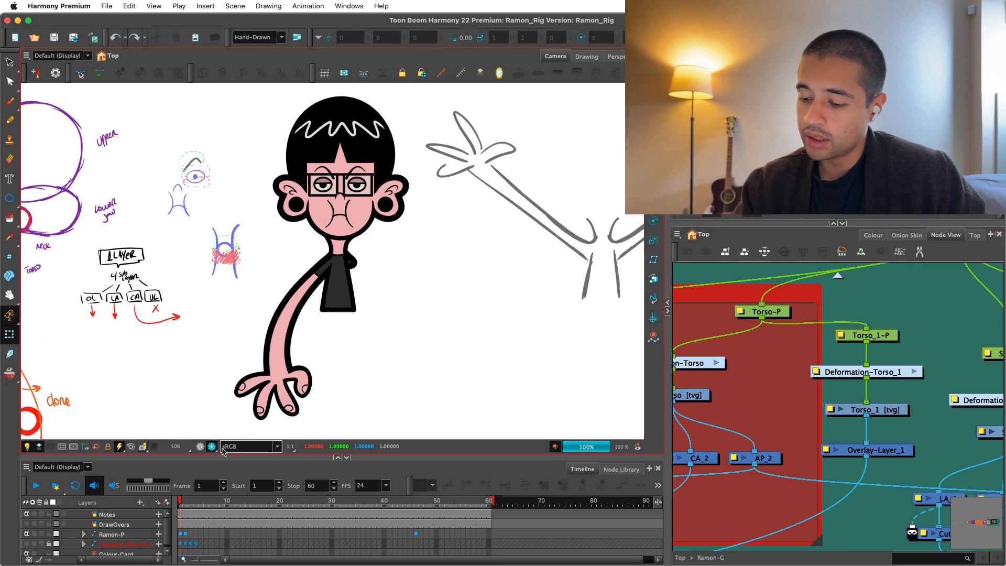
# Return to the OpenGL view and select the hand drawing with the Select tool, framing its fingers.
pyautogui.click(212, 446)
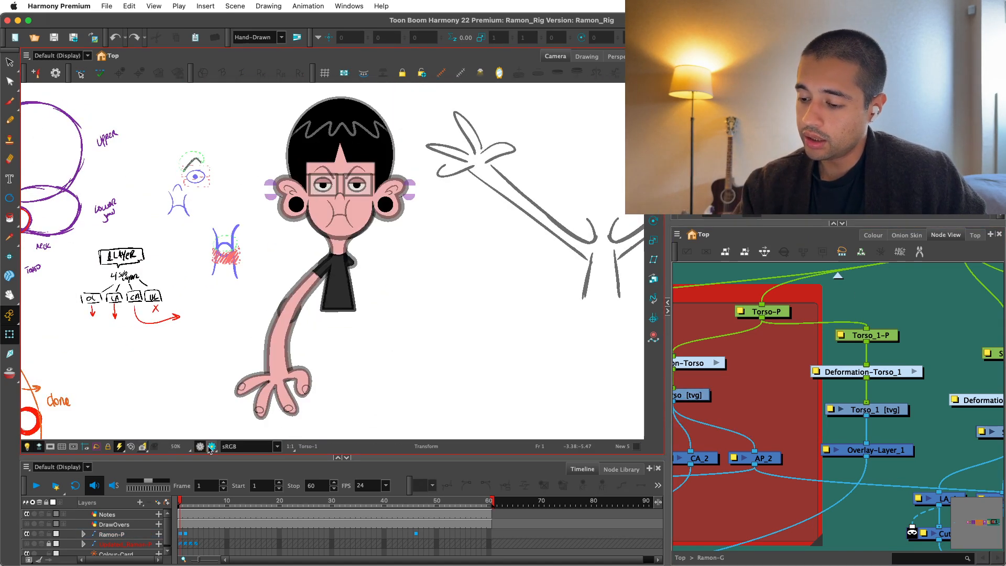
pyautogui.moveTo(273, 412); pyautogui.dragTo(283, 376)
pyautogui.press('2')
pyautogui.click(282, 373)
pyautogui.hotkey('alt', 's')
pyautogui.press('2')
pyautogui.press('2')
pyautogui.press('2')
pyautogui.press('2')
pyautogui.moveTo(348, 381); pyautogui.dragTo(417, 235)
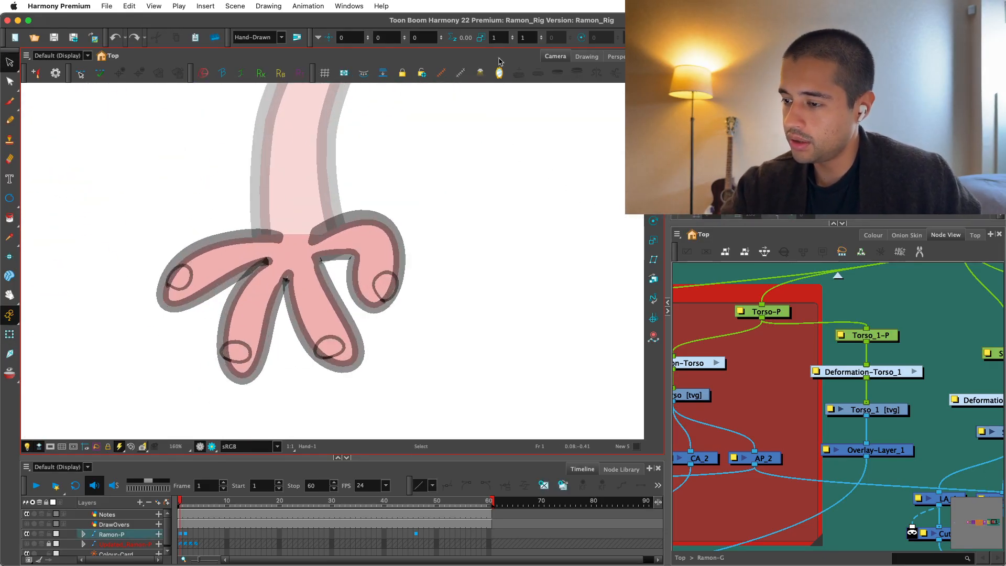
# Switch the hand drawing to its colour art, display its strokes and bring up the colour palettes.
pyautogui.press('l')
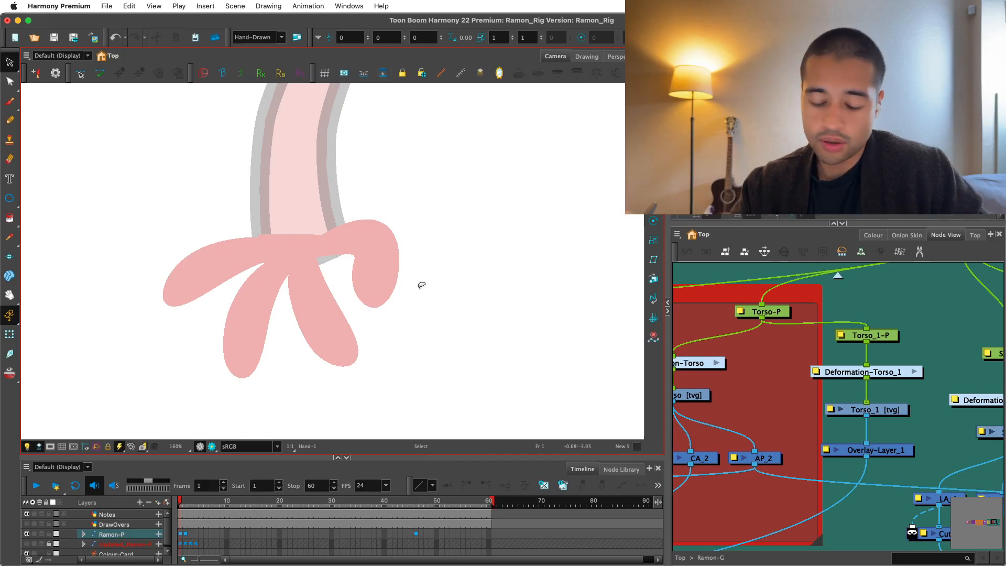
pyautogui.hotkey('ctrl', 'a')
pyautogui.click(873, 235)
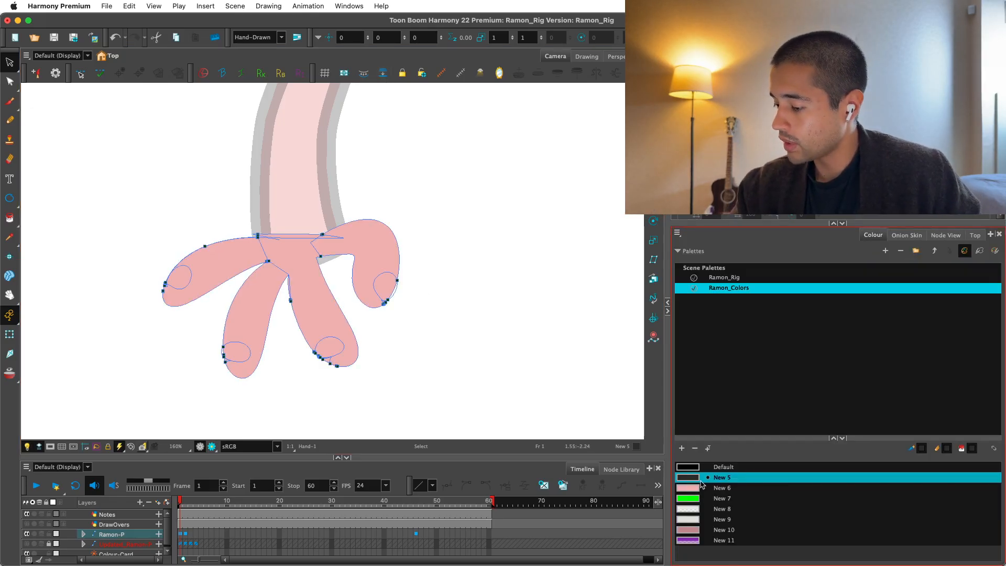
# Paint the four fingernails on the hand's colour art with the New 5 swatch.
pyautogui.hotkey('alt', 'i')
pyautogui.click(335, 336)
pyautogui.press('super+z')
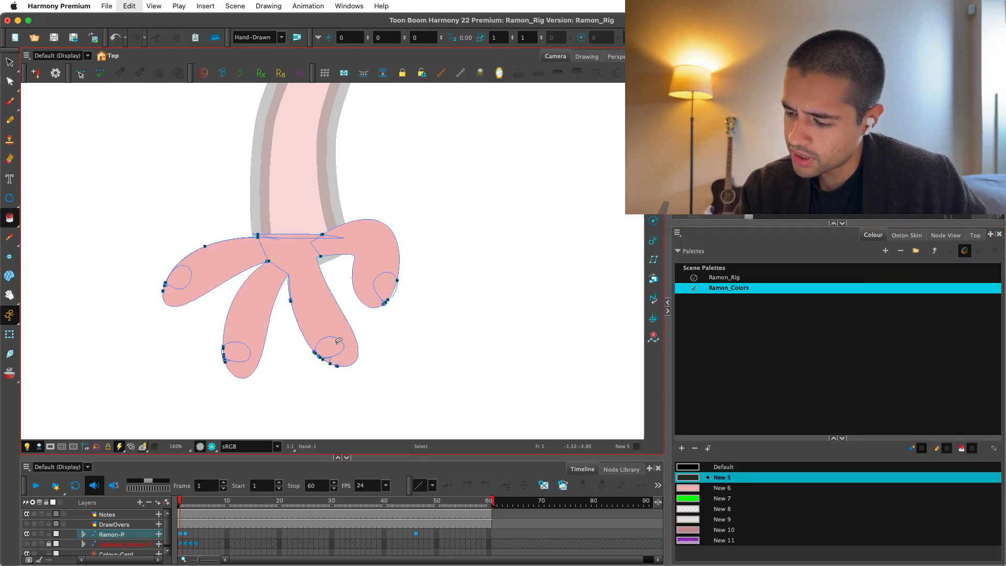
pyautogui.click(330, 347)
pyautogui.press('2')
pyautogui.moveTo(407, 321); pyautogui.dragTo(426, 328)
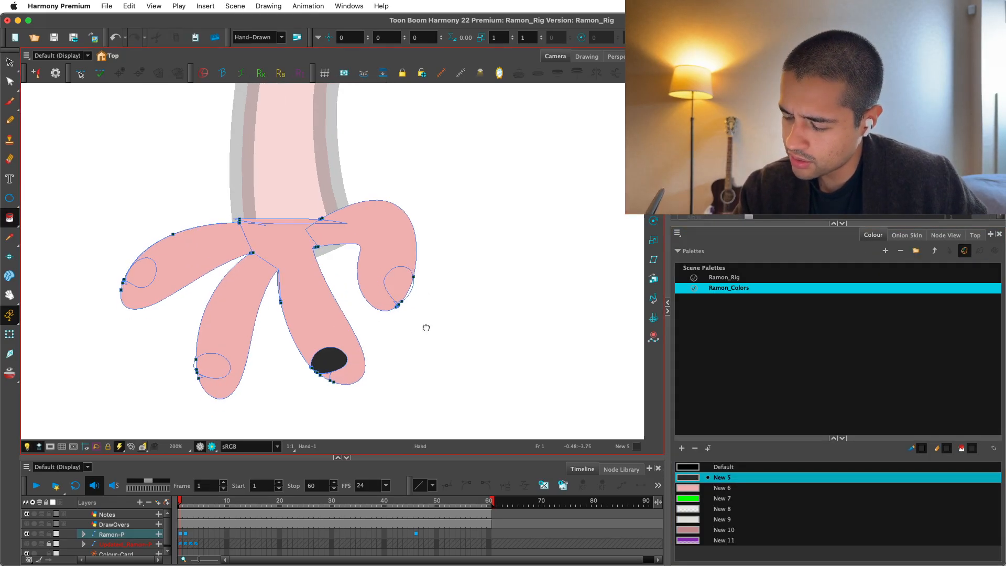
pyautogui.press('2')
pyautogui.click(414, 278)
pyautogui.click(196, 377)
pyautogui.click(96, 257)
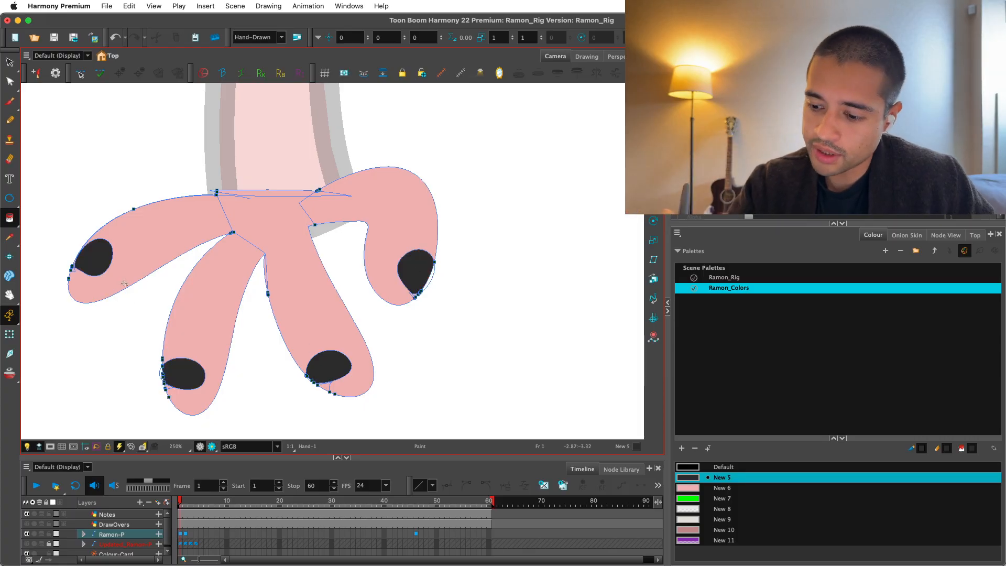
# Switch to the Render view, turn off the stroke display and review the painted hand with the arm.
pyautogui.click(211, 447)
pyautogui.press('1')
pyautogui.press('1')
pyautogui.press('1')
pyautogui.press('1')
pyautogui.press('1')
pyautogui.moveTo(439, 348); pyautogui.dragTo(420, 395)
pyautogui.press('k')
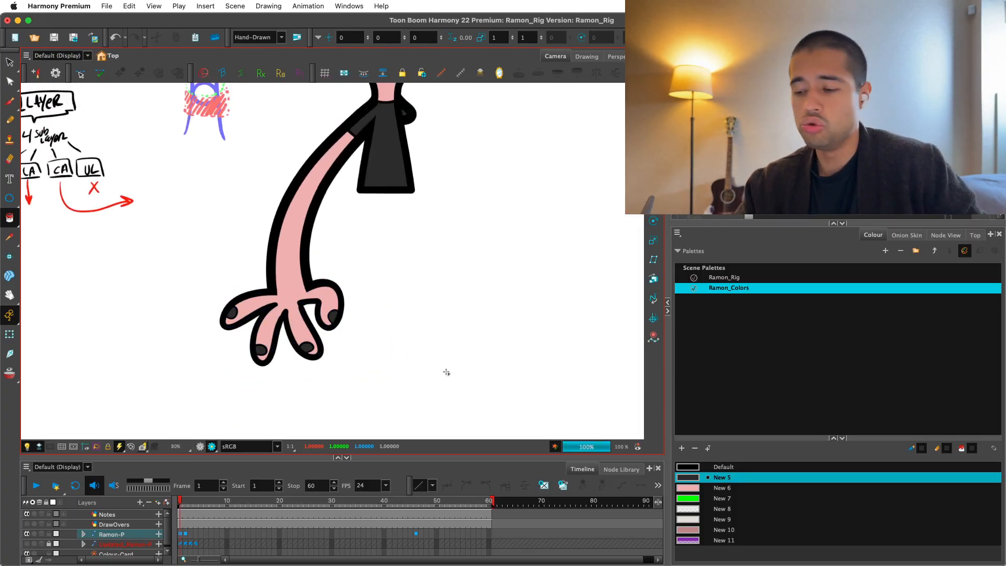
# Try the New 9 swatch on the hand's fingernails in the OpenGL view.
pyautogui.press('1')
pyautogui.moveTo(461, 327); pyautogui.dragTo(440, 377)
pyautogui.press('1')
pyautogui.press('1')
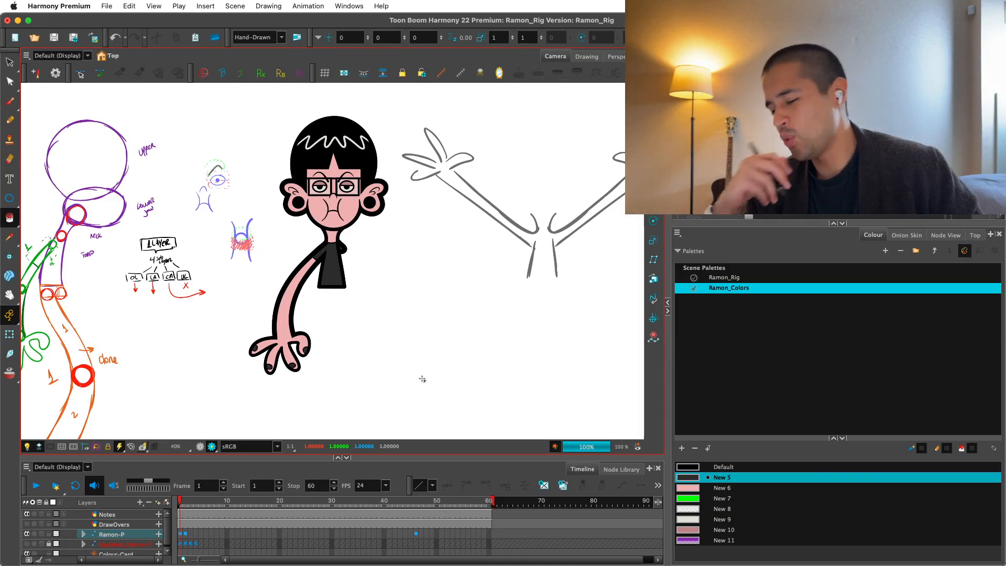
pyautogui.click(202, 448)
pyautogui.press('2')
pyautogui.press('2')
pyautogui.moveTo(408, 400); pyautogui.dragTo(477, 239)
pyautogui.press('2')
pyautogui.press('2')
pyautogui.click(688, 518)
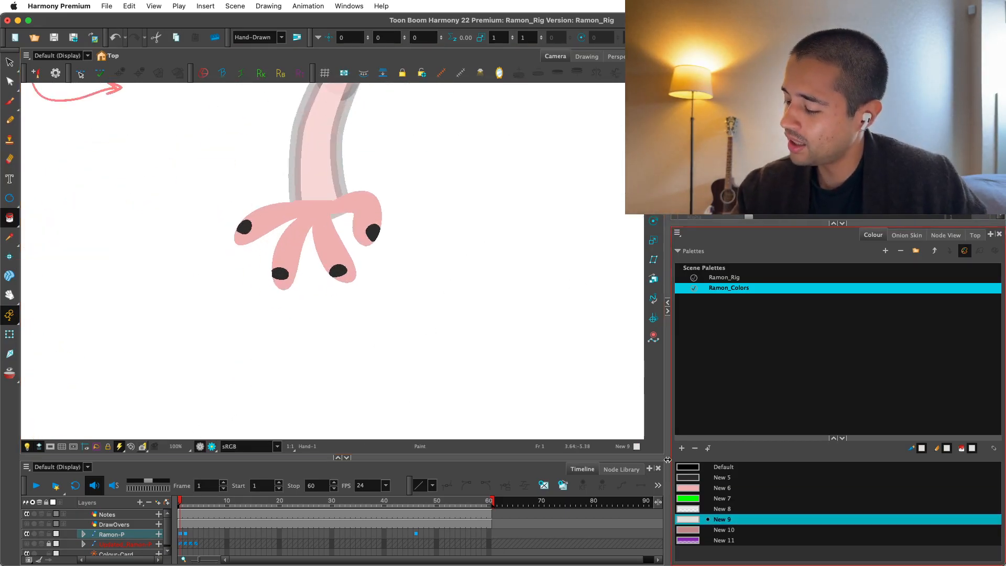
pyautogui.press('2')
pyautogui.press('2')
pyautogui.moveTo(313, 266); pyautogui.dragTo(347, 284)
pyautogui.press('2')
pyautogui.click(269, 309)
pyautogui.click(449, 228)
# Review the light fingernails on the whole character in the Render view and undo the New 9 paint.
pyautogui.press('1')
pyautogui.press('1')
pyautogui.press('1')
pyautogui.moveTo(447, 258); pyautogui.dragTo(434, 291)
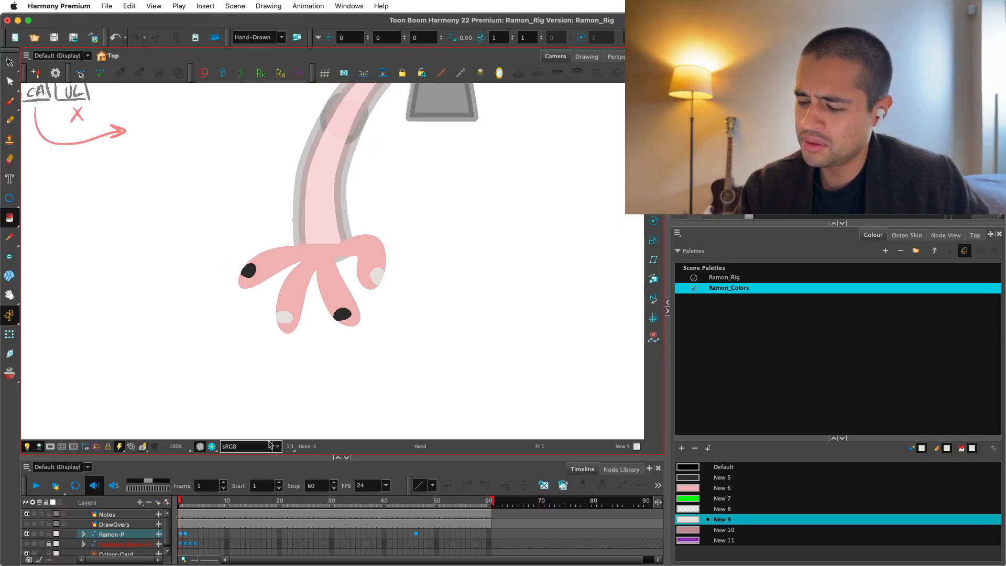
pyautogui.press('1')
pyautogui.click(212, 447)
pyautogui.press('1')
pyautogui.press('1')
pyautogui.press('1')
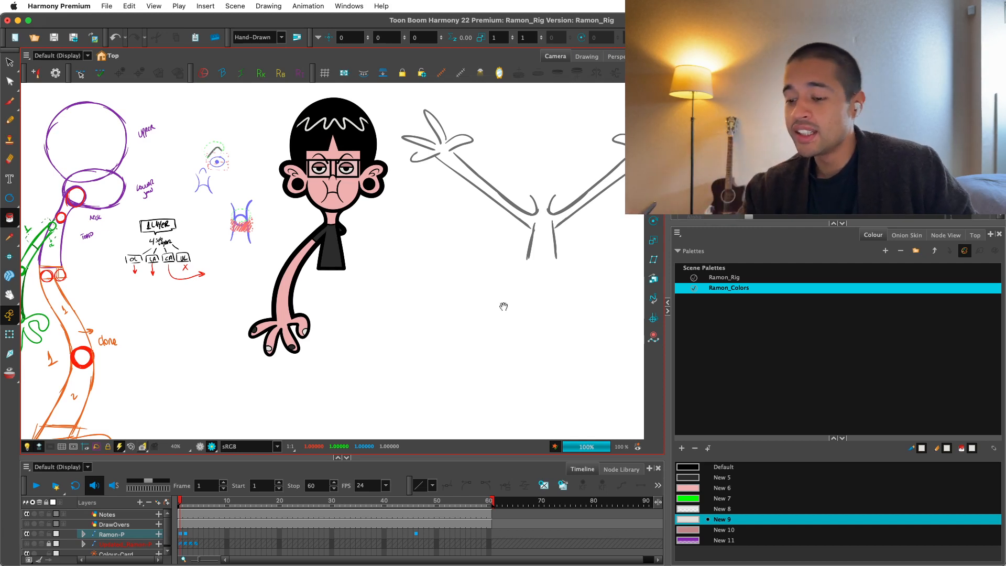
pyautogui.moveTo(504, 308); pyautogui.dragTo(492, 329)
pyautogui.moveTo(184, 103); pyautogui.dragTo(414, 403)
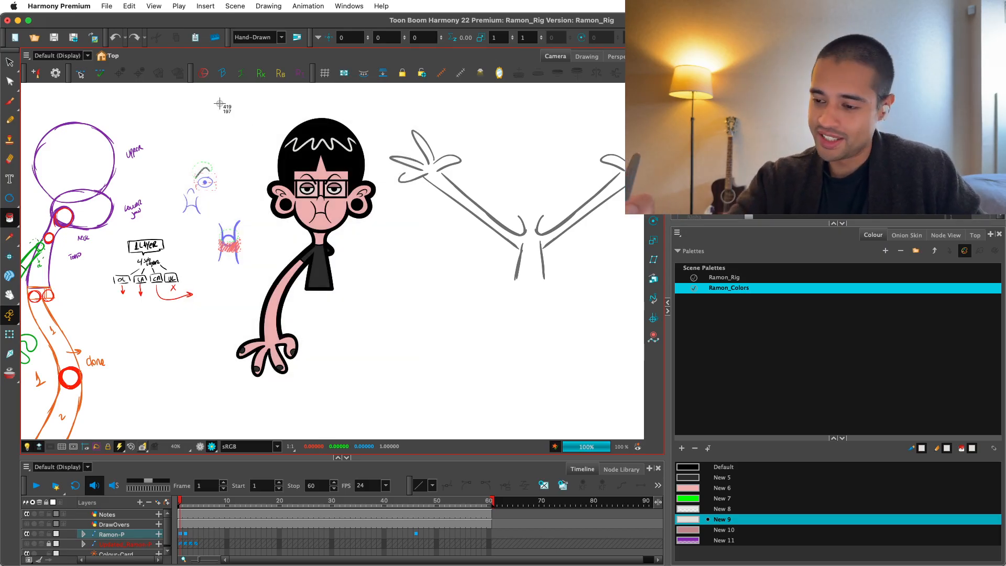
pyautogui.moveTo(217, 99); pyautogui.dragTo(418, 414)
# Paint the hand's four fingernails with the New 10 swatch, undoing the fill that spills over the outer finger.
pyautogui.click(200, 446)
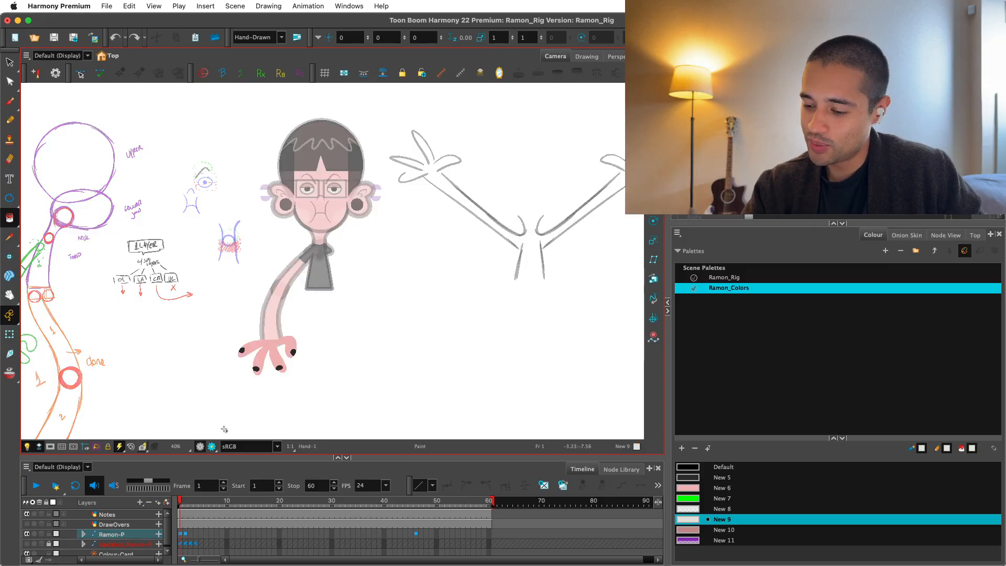
pyautogui.press('2')
pyautogui.press('2')
pyautogui.press('2')
pyautogui.press('2')
pyautogui.moveTo(489, 424); pyautogui.dragTo(608, 291)
pyautogui.click(698, 531)
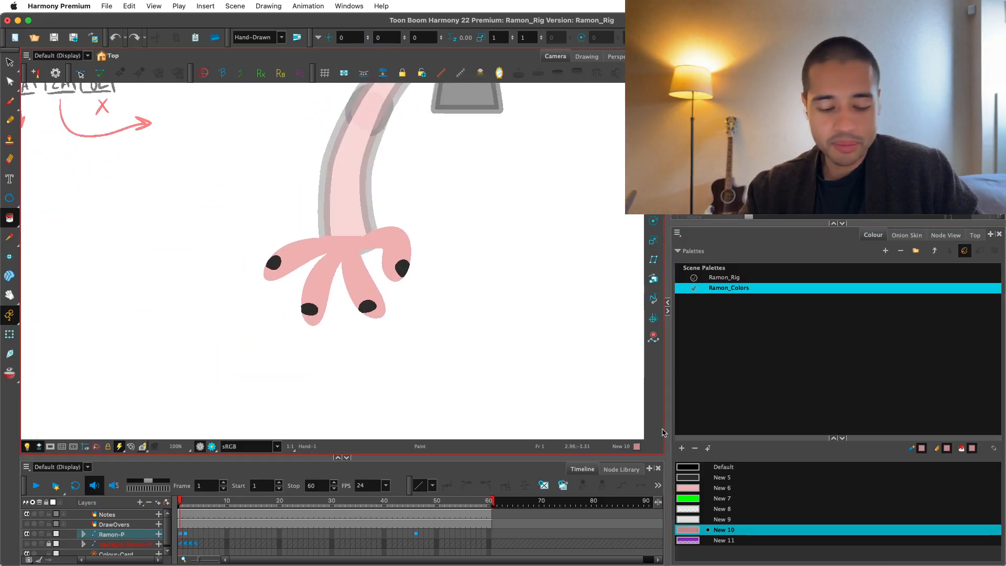
pyautogui.press('2')
pyautogui.click(304, 321)
pyautogui.click(419, 270)
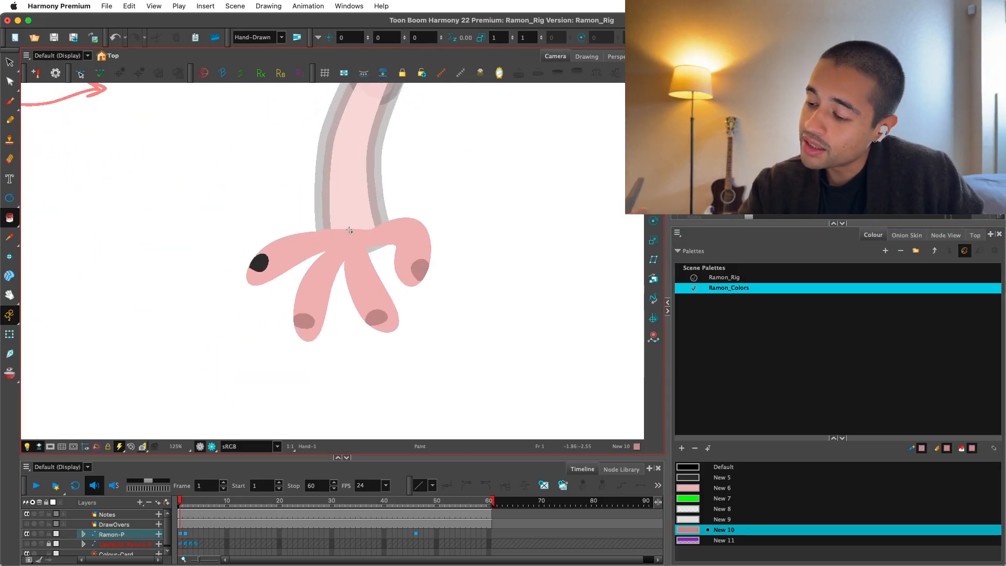
pyautogui.click(259, 263)
pyautogui.click(261, 256)
pyautogui.scroll(5, 262, 267)
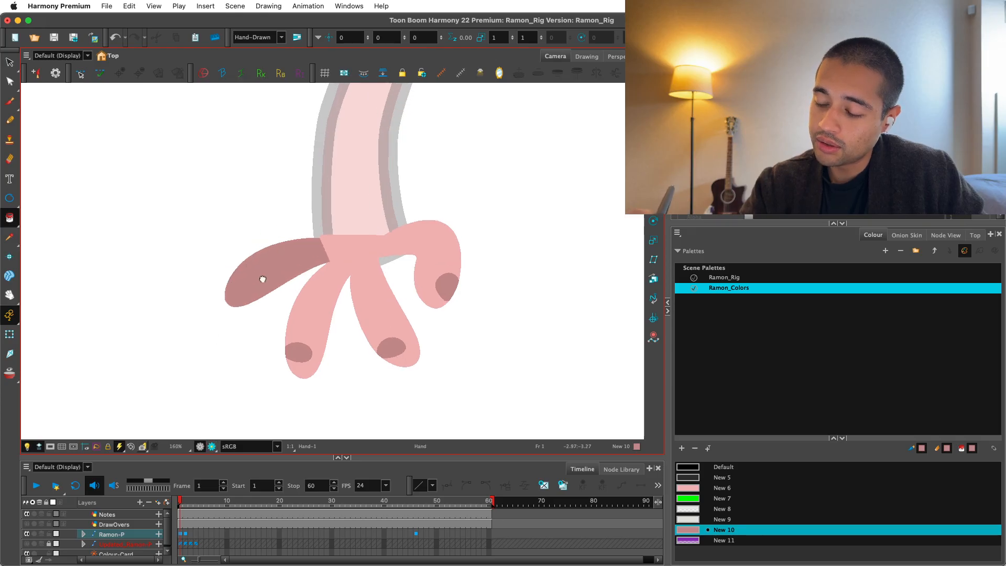
pyautogui.press('super+z')
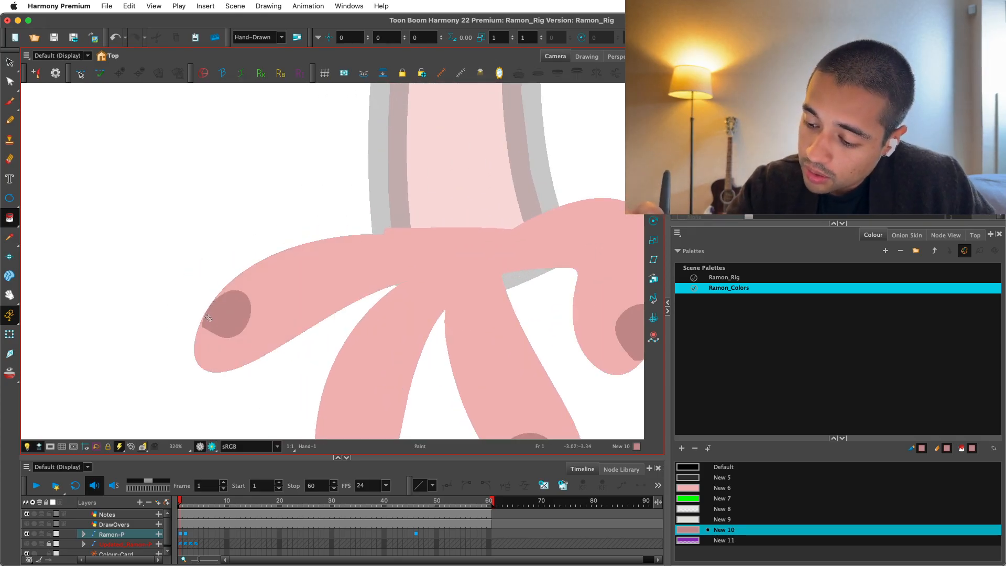
pyautogui.scroll(-10, 208, 318)
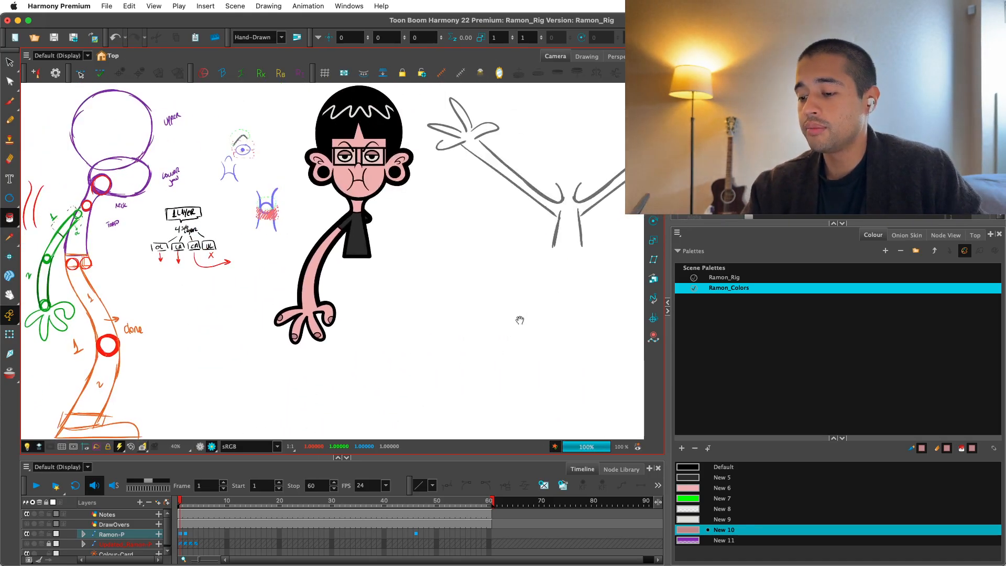
# Review the painted nails on the whole character and return to the OpenGL view with the Transform tool.
pyautogui.moveTo(520, 320)
pyautogui.mouseDown()
pyautogui.moveTo(489, 351)
pyautogui.moveTo(474, 353)
pyautogui.moveTo(473, 339)
pyautogui.mouseUp()
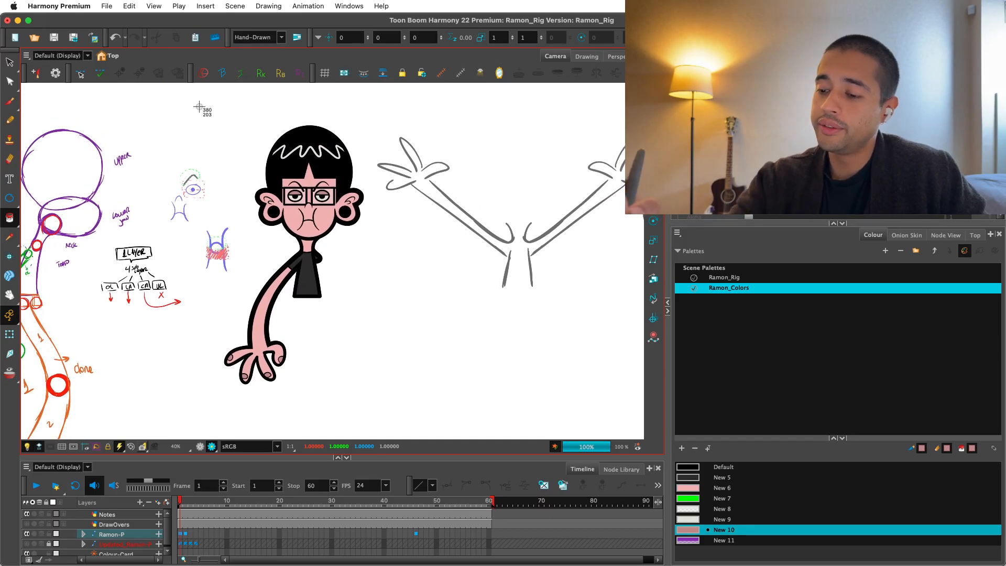
pyautogui.moveTo(199, 106); pyautogui.dragTo(380, 424)
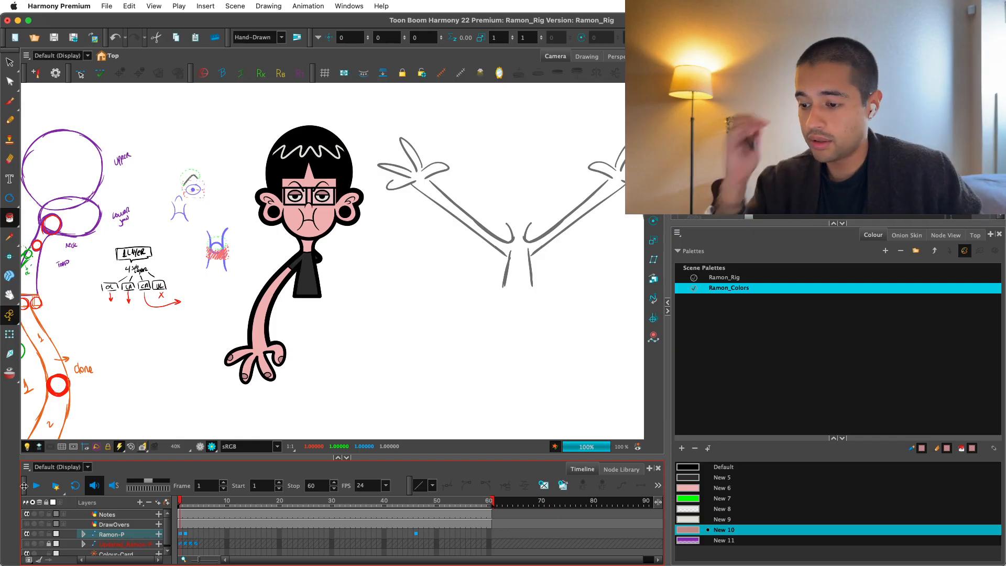
pyautogui.click(200, 447)
pyautogui.click(10, 314)
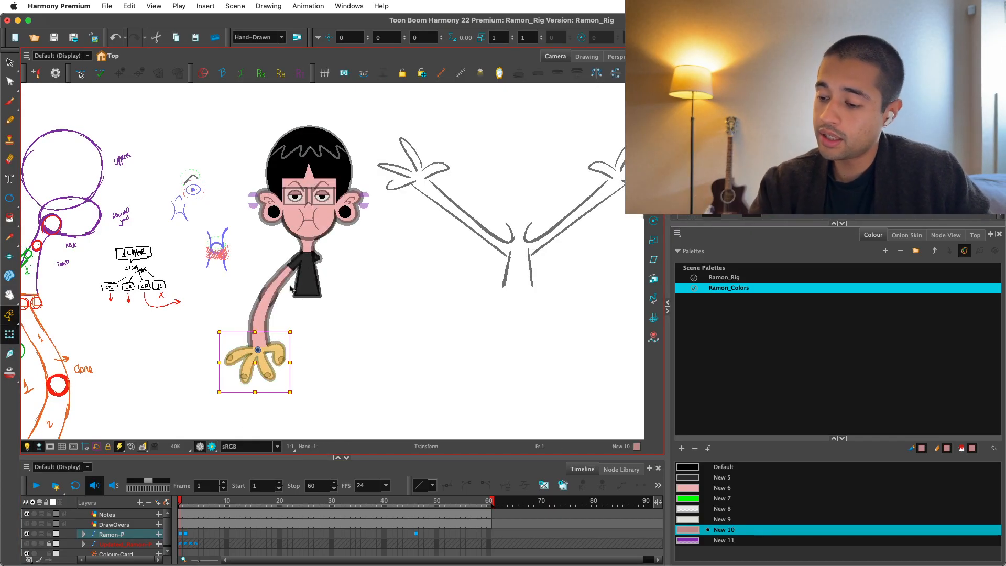
# Show the rig's node network and widen the red torso backdrop to enclose the Torso_1 nodes.
pyautogui.click(946, 234)
pyautogui.scroll(-3, 837, 329)
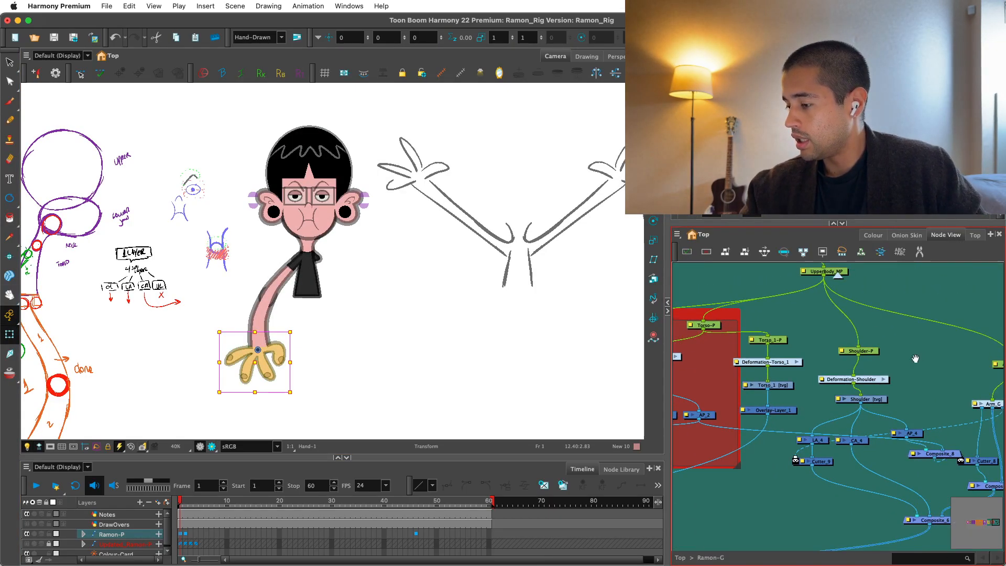
pyautogui.moveTo(916, 358); pyautogui.dragTo(934, 359)
pyautogui.scroll(-2, 806, 422)
pyautogui.click(797, 451)
pyautogui.moveTo(797, 451); pyautogui.dragTo(853, 454)
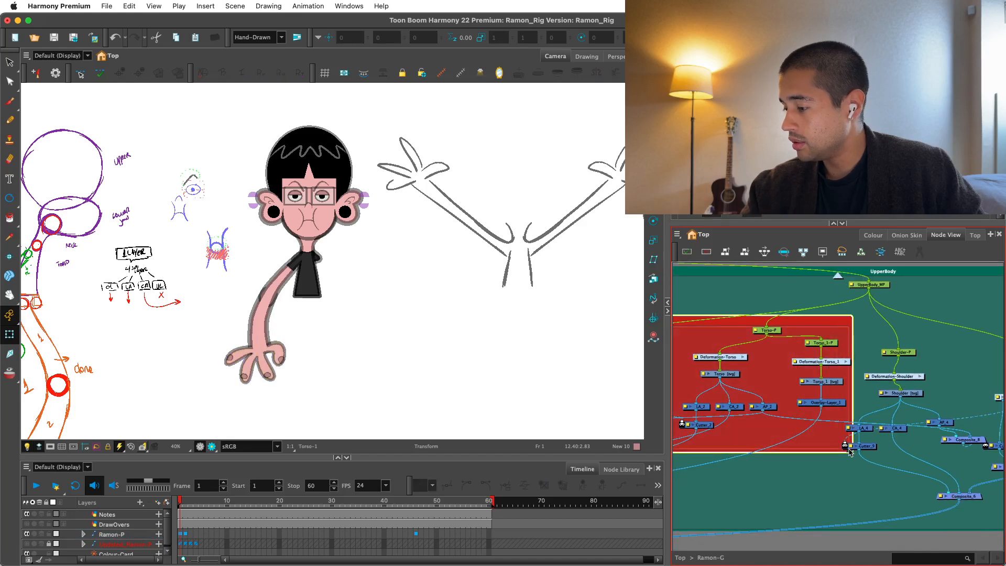
# Tidy the arm branch beside the Shoulder nodes, positioning the Arms_MP peg above the Arm_G group.
pyautogui.click(928, 407)
pyautogui.moveTo(927, 407); pyautogui.dragTo(853, 403)
pyautogui.scroll(2, 914, 414)
pyautogui.scroll(-1, 854, 402)
pyautogui.moveTo(760, 395); pyautogui.dragTo(779, 418)
pyautogui.scroll(1, 897, 400)
pyautogui.moveTo(896, 400); pyautogui.dragTo(860, 419)
pyautogui.moveTo(873, 386); pyautogui.dragTo(841, 422)
pyautogui.moveTo(849, 405); pyautogui.dragTo(843, 399)
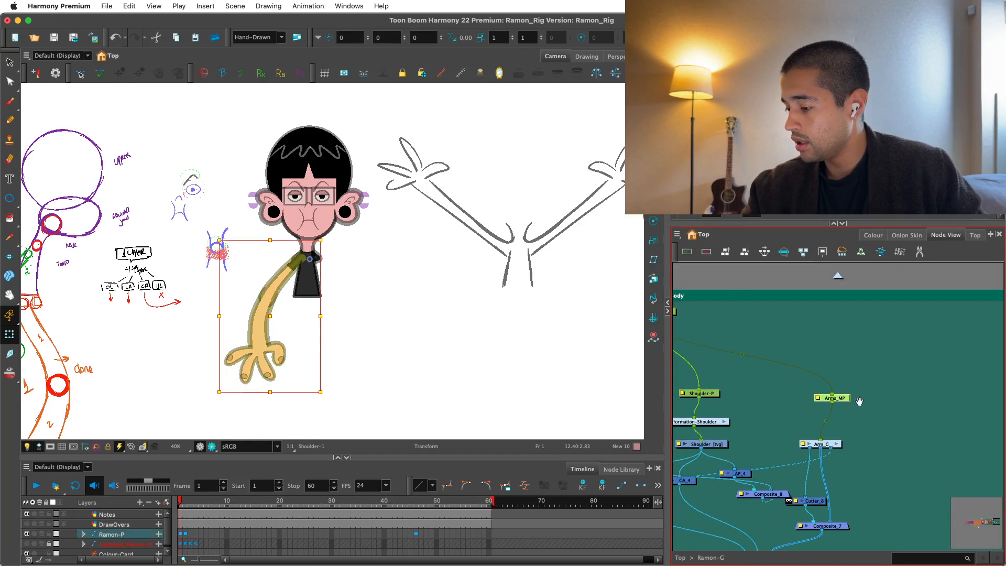
pyautogui.scroll(2, 824, 477)
pyautogui.moveTo(824, 478)
pyautogui.mouseDown()
pyautogui.moveTo(820, 452)
pyautogui.moveTo(816, 465)
pyautogui.mouseUp()
pyautogui.scroll(-1, 756, 482)
pyautogui.moveTo(756, 482); pyautogui.dragTo(764, 418)
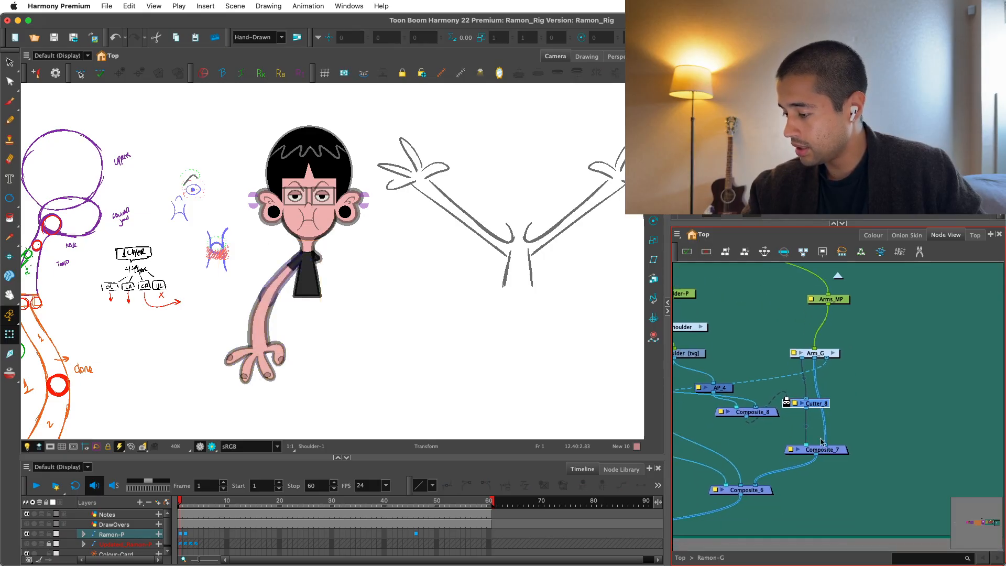
# Move Composite_7, Composite_6 and Cutter_8 lower to spread out the nodes beneath Arm_G.
pyautogui.moveTo(834, 450); pyautogui.dragTo(833, 456)
pyautogui.moveTo(754, 491); pyautogui.dragTo(754, 513)
pyautogui.click(813, 491)
pyautogui.moveTo(821, 455); pyautogui.dragTo(818, 463)
pyautogui.press('2')
pyautogui.moveTo(759, 413)
pyautogui.mouseDown()
pyautogui.moveTo(750, 422)
pyautogui.moveTo(748, 403)
pyautogui.mouseUp()
pyautogui.moveTo(820, 403); pyautogui.dragTo(815, 425)
pyautogui.press('2')
pyautogui.moveTo(858, 343); pyautogui.dragTo(818, 401)
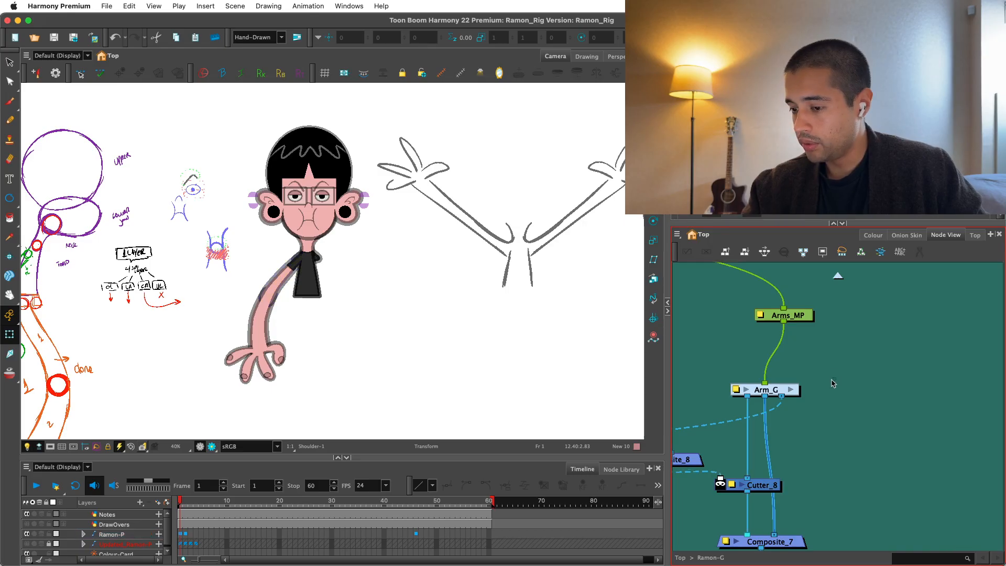
# Select the hand in the drawing and step up to its parent to check the whole arm's selection.
pyautogui.click(807, 314)
pyautogui.press('Escape')
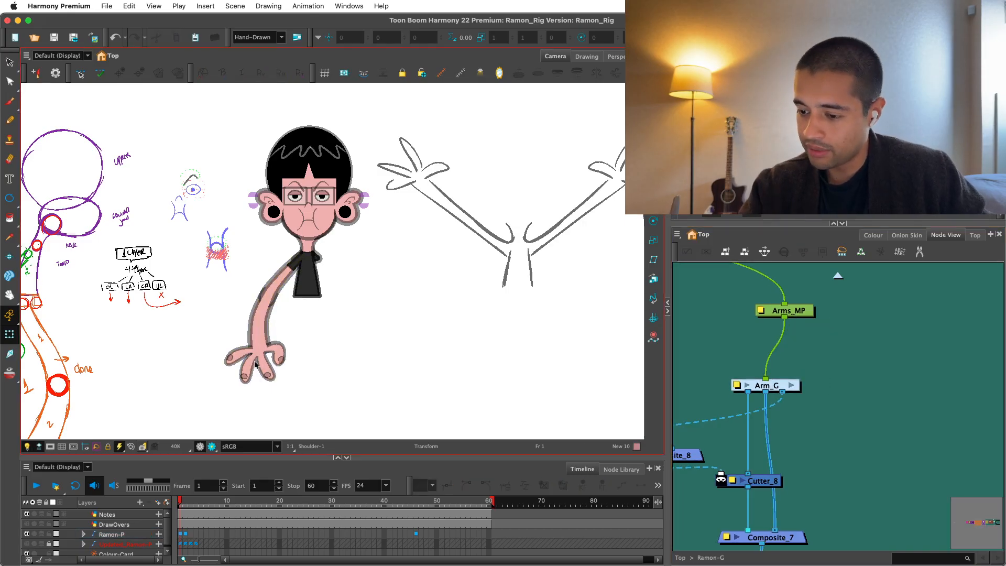
pyautogui.click(271, 355)
pyautogui.press('b')
pyautogui.press('b')
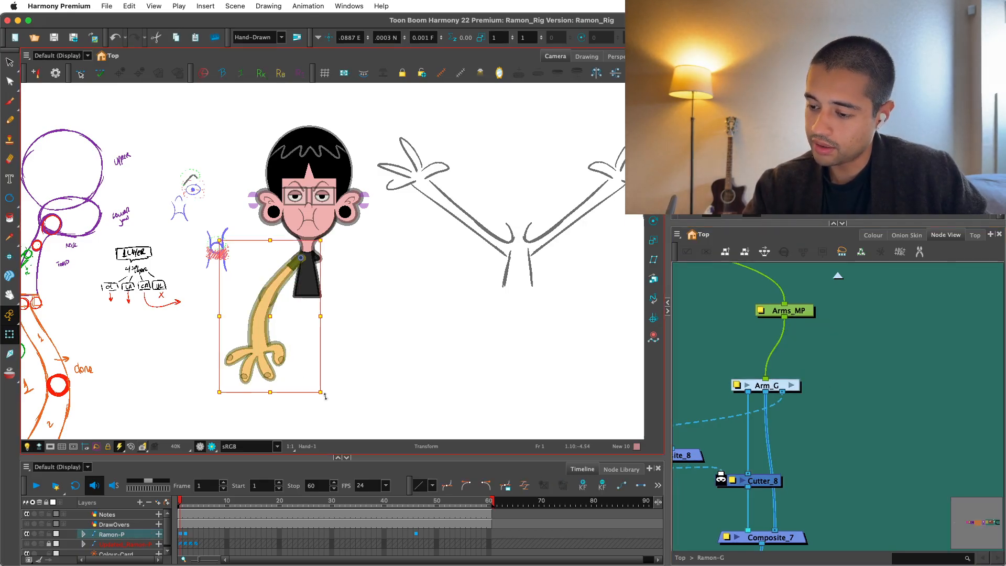
pyautogui.moveTo(325, 397); pyautogui.dragTo(303, 382)
pyautogui.click(788, 375)
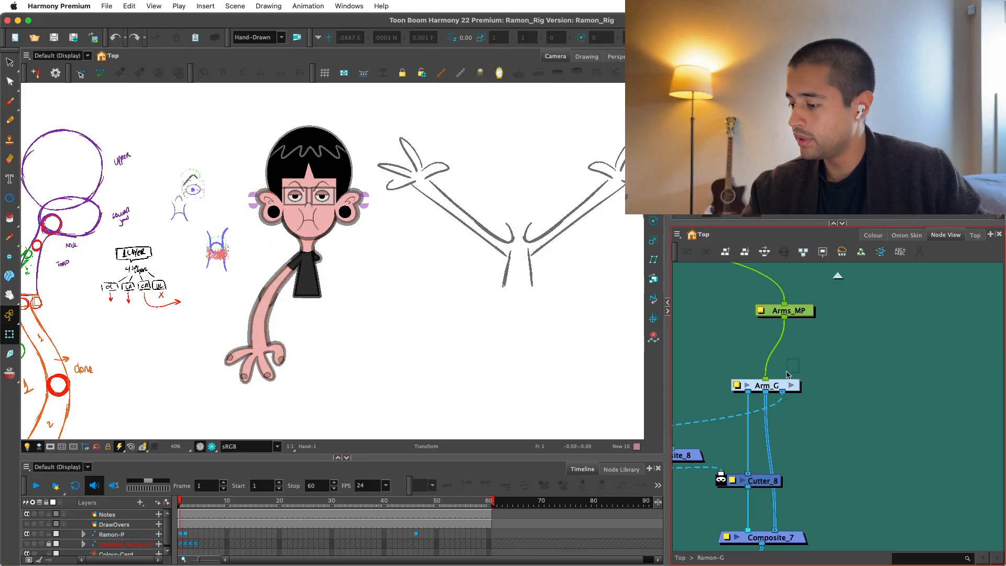
# Clone the Arm_G group with drawings only and place the clone beside it, connected to Arms_MP.
pyautogui.click(776, 386)
pyautogui.click(677, 234)
pyautogui.moveTo(692, 273)
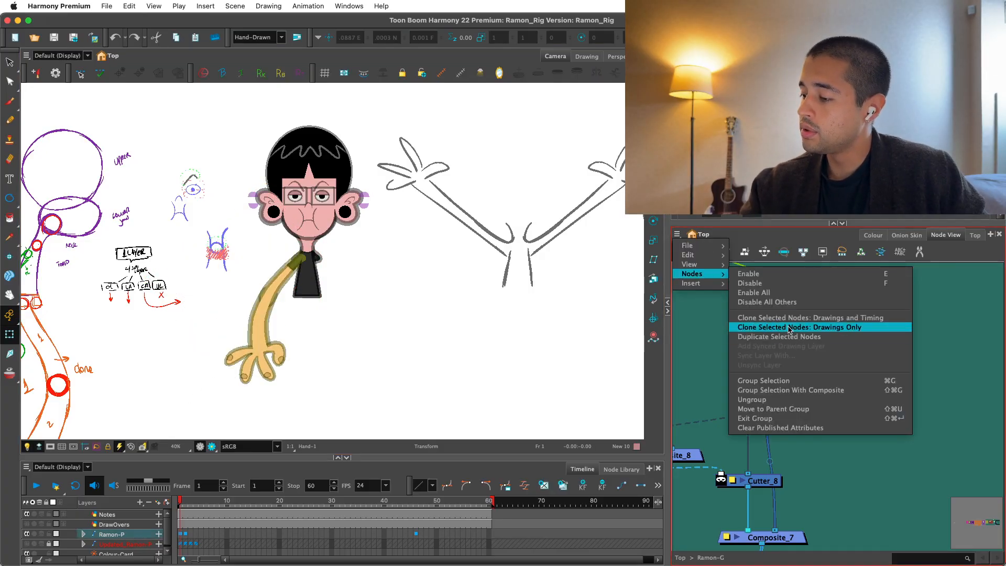
pyautogui.click(790, 327)
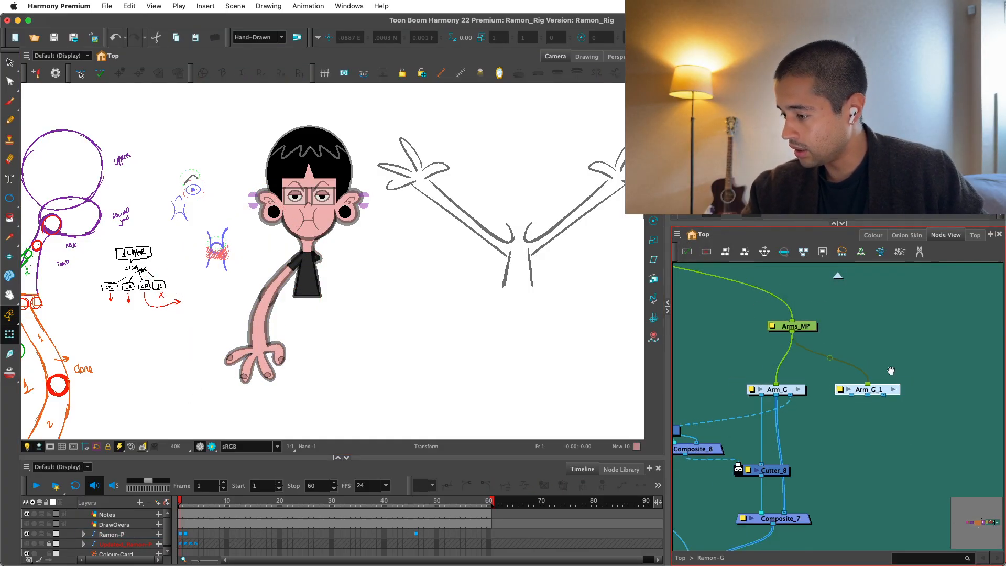
pyautogui.moveTo(891, 371); pyautogui.dragTo(897, 355)
pyautogui.moveTo(840, 416); pyautogui.dragTo(841, 418)
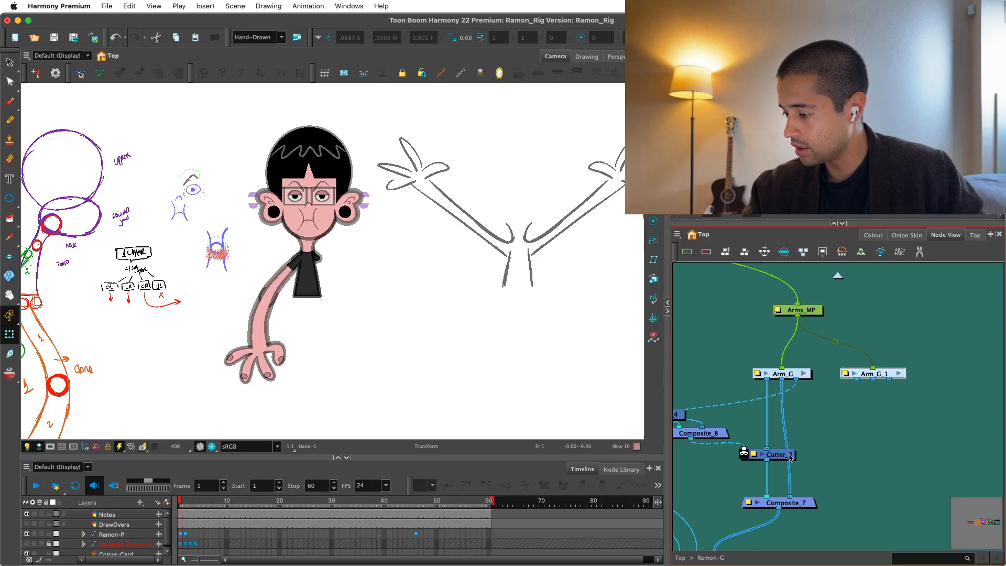
pyautogui.moveTo(782, 454); pyautogui.dragTo(870, 379)
pyautogui.press('super+z')
pyautogui.press('super+z')
# Paste a copy of Cutter_8 under the cloned arm, matted by Composite_8, and connect the clone's middle output to Composite_7.
pyautogui.press('super+c')
pyautogui.press('super+v')
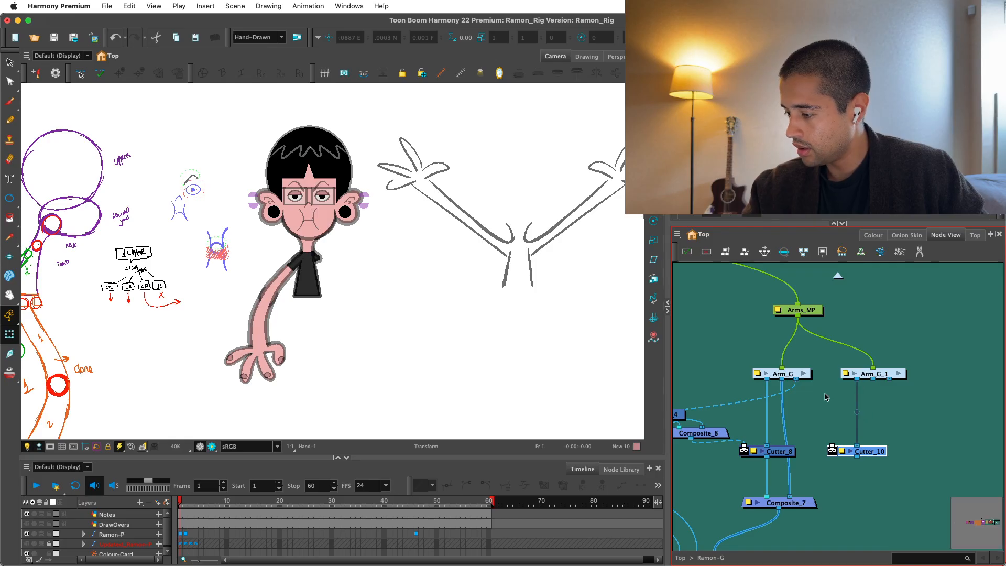
pyautogui.moveTo(690, 441); pyautogui.dragTo(834, 450)
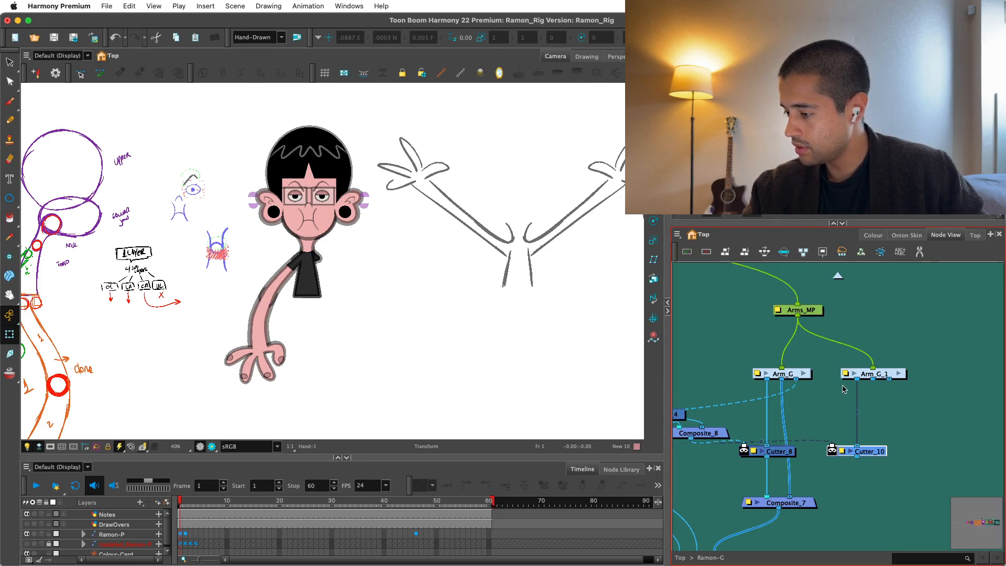
pyautogui.moveTo(874, 379); pyautogui.dragTo(800, 498)
pyautogui.moveTo(807, 499); pyautogui.dragTo(824, 501)
# Add a composite above Composite_8 and route the third outputs of both arm groups through it.
pyautogui.moveTo(890, 379); pyautogui.dragTo(968, 394)
pyautogui.hscroll(-5, 968, 394)
pyautogui.moveTo(872, 379); pyautogui.dragTo(870, 382)
pyautogui.hscroll(5, 870, 382)
pyautogui.click(798, 417)
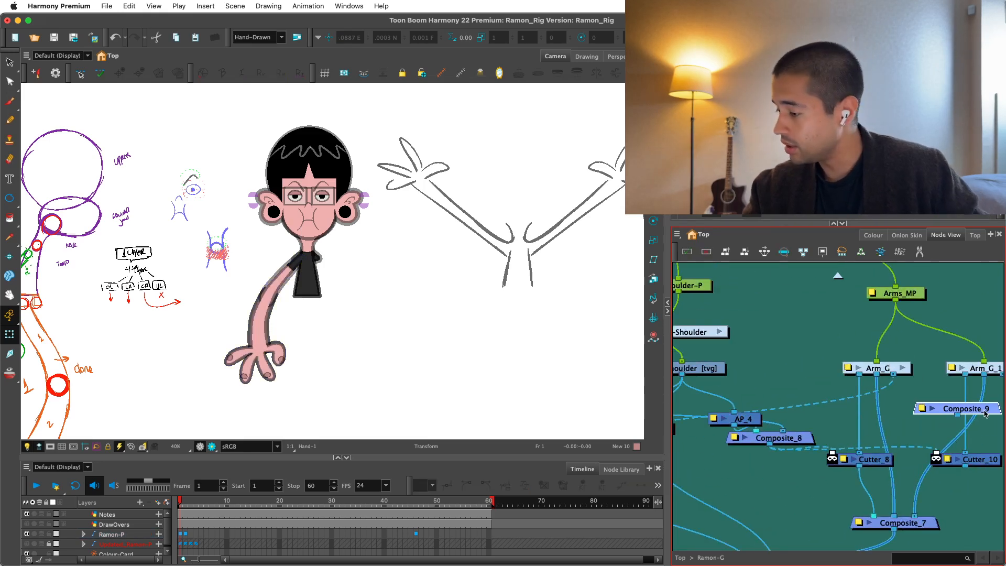
pyautogui.moveTo(985, 414); pyautogui.dragTo(858, 411)
pyautogui.scroll(-1, 857, 406)
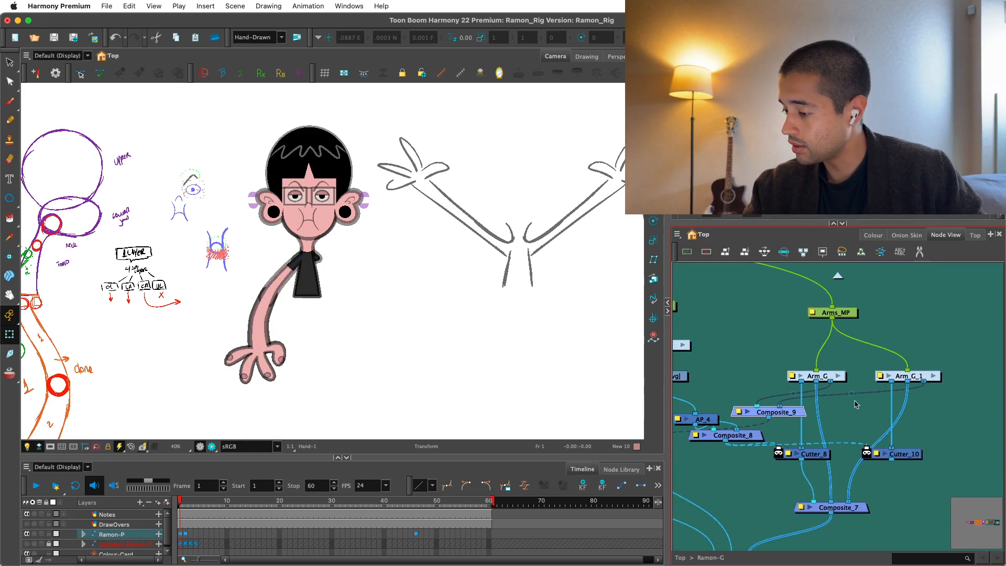
# Move Composite_6 and Composite_7 lower to give the two arm groups more room.
pyautogui.scroll(-1, 860, 400)
pyautogui.moveTo(902, 341); pyautogui.dragTo(820, 406)
pyautogui.scroll(-1, 836, 461)
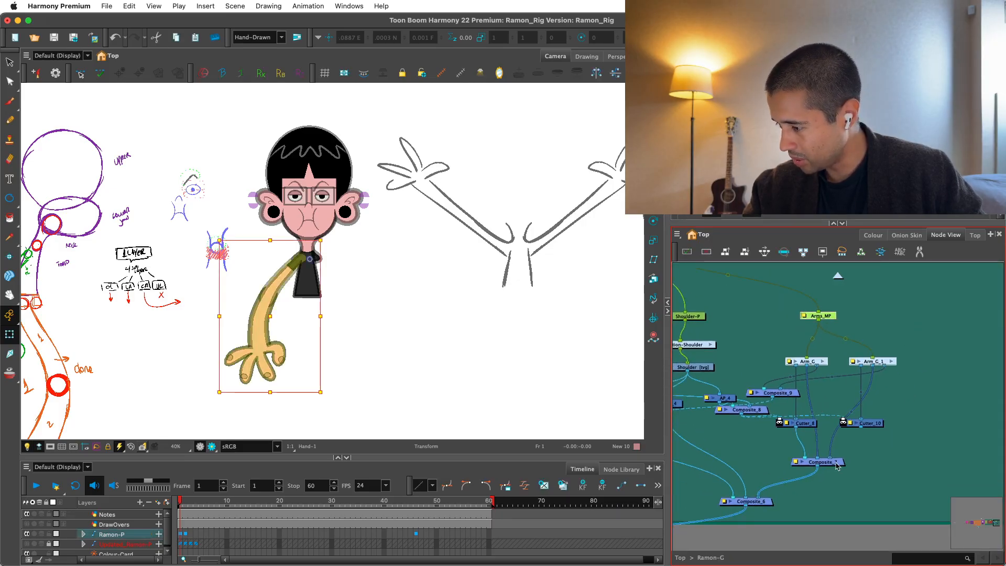
pyautogui.scroll(-3, 837, 466)
pyautogui.click(797, 409)
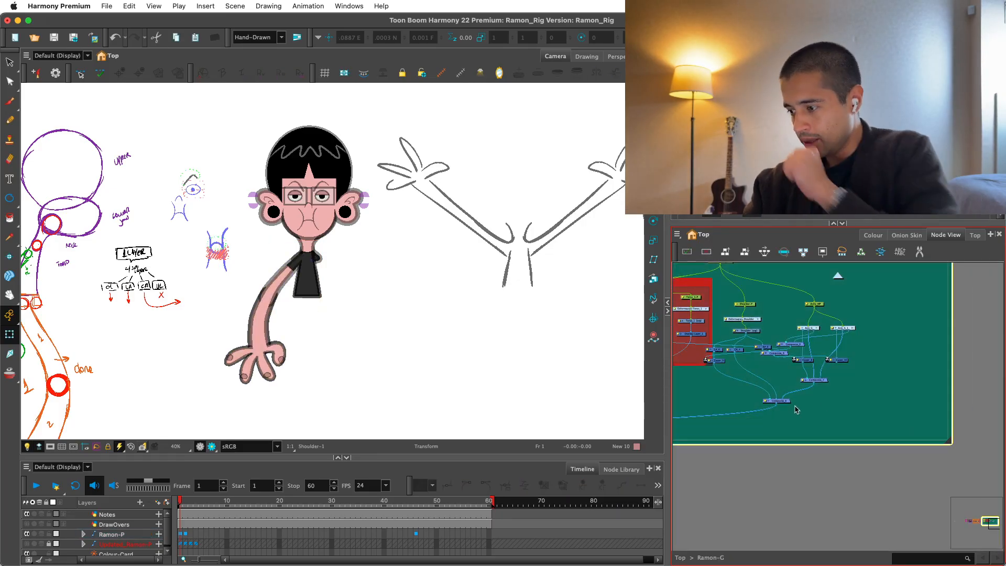
pyautogui.click(838, 392)
pyautogui.scroll(3, 821, 421)
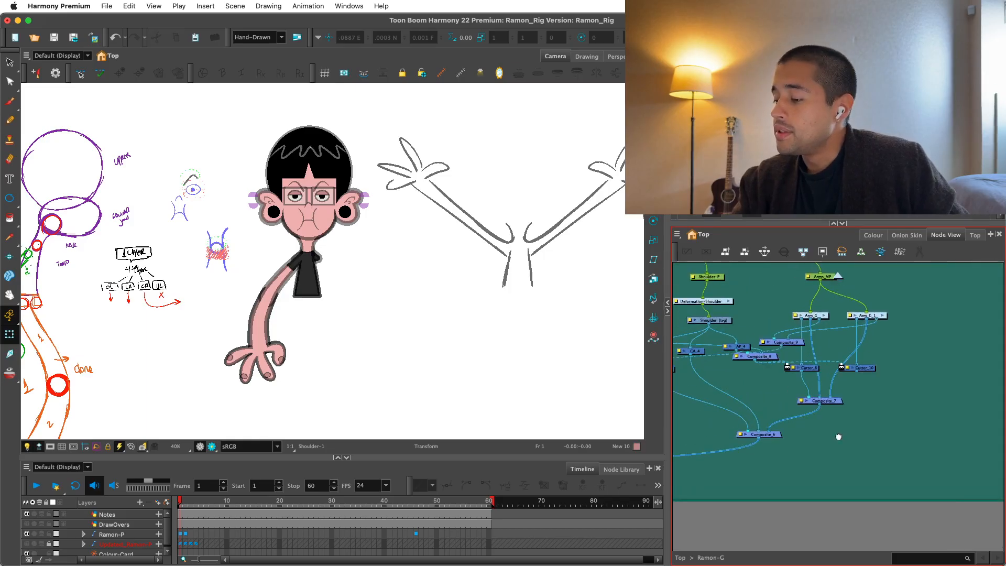
pyautogui.moveTo(760, 431); pyautogui.dragTo(753, 469)
pyautogui.moveTo(820, 400); pyautogui.dragTo(822, 430)
pyautogui.scroll(2, 783, 385)
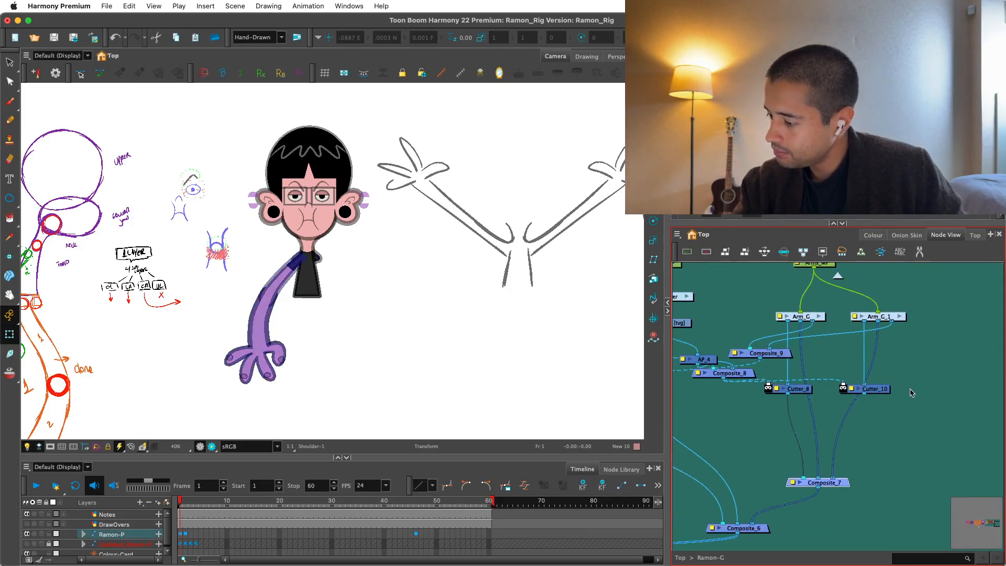
# Space out both arm cutters and the two matte composites between the arm groups and Composite_7.
pyautogui.moveTo(911, 392); pyautogui.dragTo(791, 402)
pyautogui.moveTo(879, 389); pyautogui.dragTo(878, 426)
pyautogui.moveTo(743, 375); pyautogui.dragTo(772, 411)
pyautogui.moveTo(823, 360); pyautogui.dragTo(825, 373)
pyautogui.moveTo(919, 368); pyautogui.dragTo(844, 380)
pyautogui.scroll(1, 838, 380)
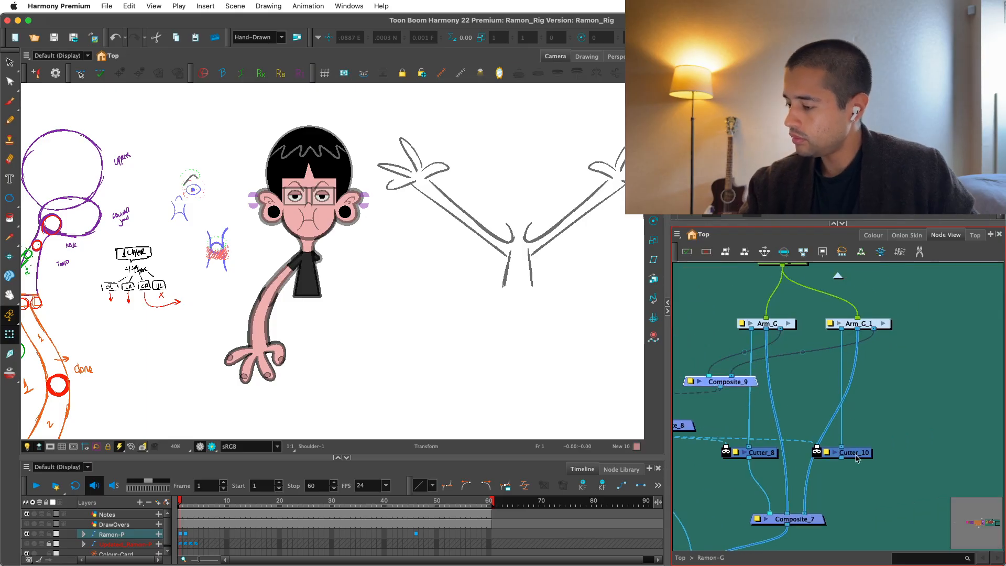
pyautogui.click(857, 457)
pyautogui.moveTo(798, 520); pyautogui.dragTo(806, 521)
pyautogui.moveTo(870, 436); pyautogui.dragTo(834, 498)
# Add a parent peg above Arm_G_1, between it and the Arms_MP peg.
pyautogui.click(851, 399)
pyautogui.moveTo(767, 325); pyautogui.dragTo(794, 325)
pyautogui.click(838, 378)
pyautogui.click(838, 386)
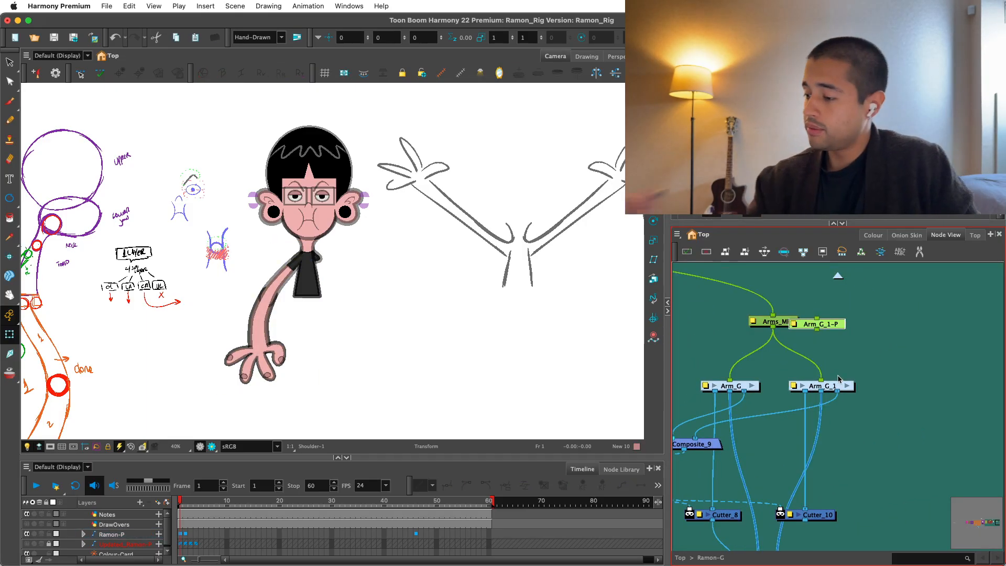
pyautogui.press('super+p')
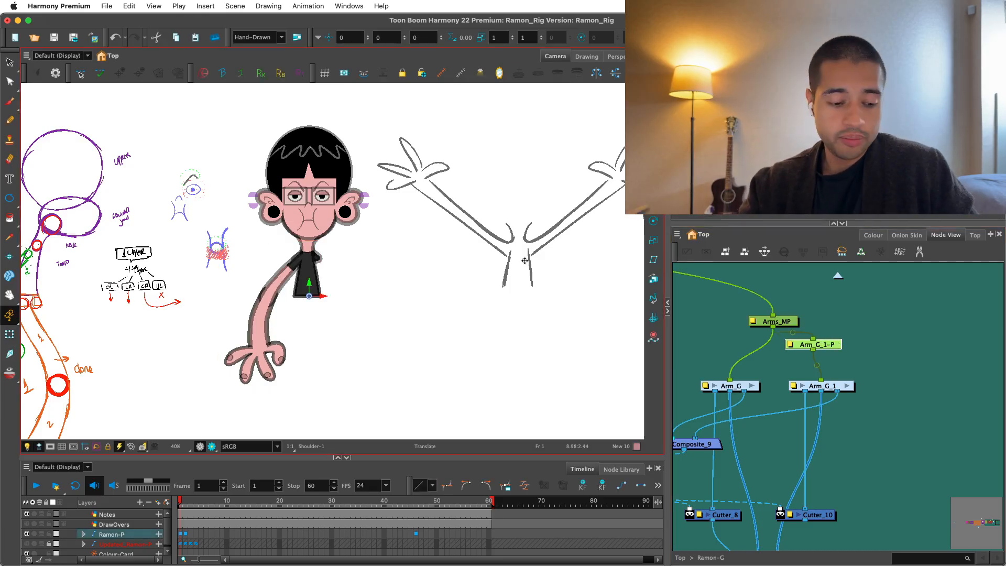
# Flip the cloned arm horizontally on its new peg so it mirrors the first arm.
pyautogui.press('4')
pyautogui.press('2')
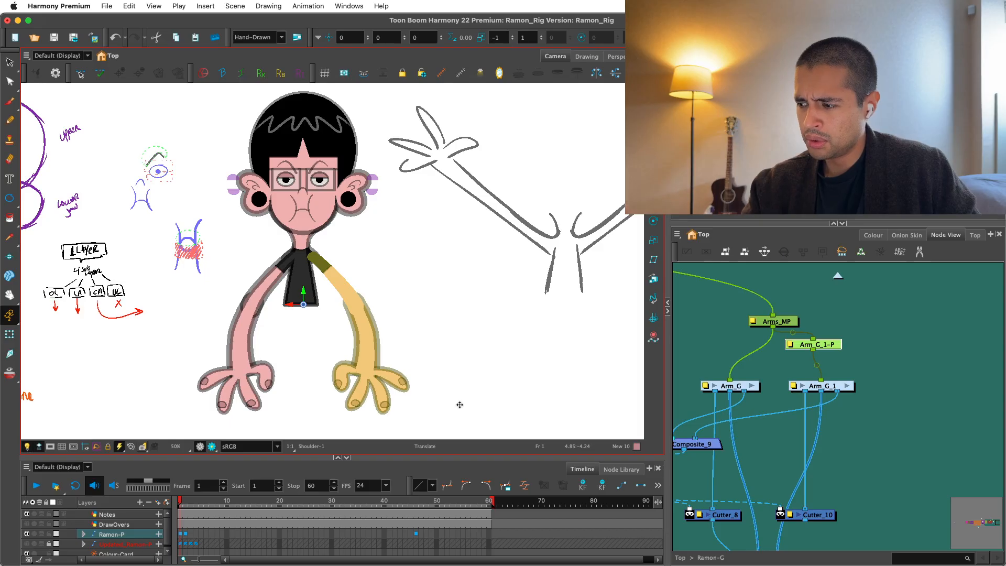
pyautogui.press('2')
pyautogui.press('2')
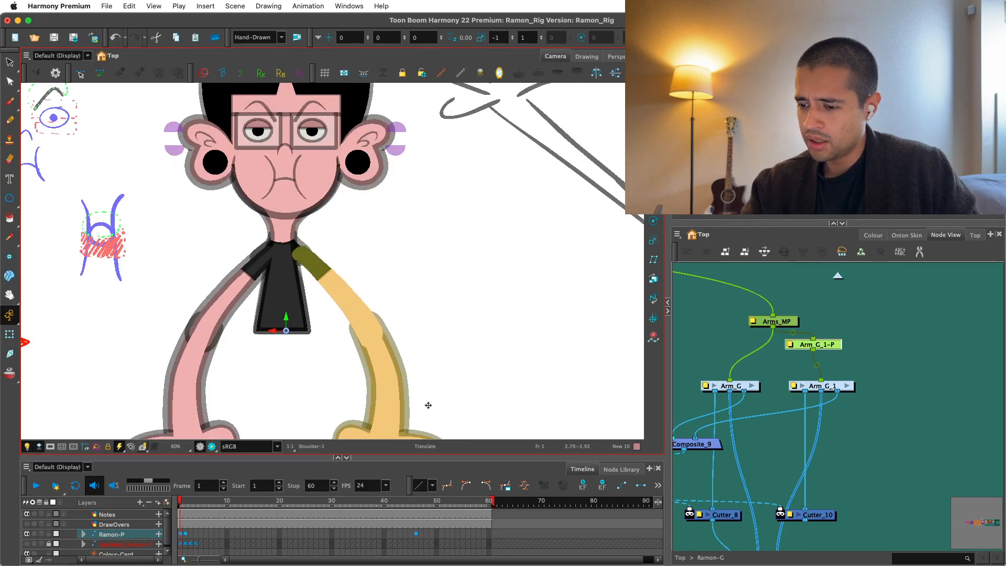
# Connect Cutter_10's output to Composite_7 and show the character in the rendered view.
pyautogui.click(878, 347)
pyautogui.scroll(-2, 829, 357)
pyautogui.moveTo(814, 408); pyautogui.dragTo(843, 352)
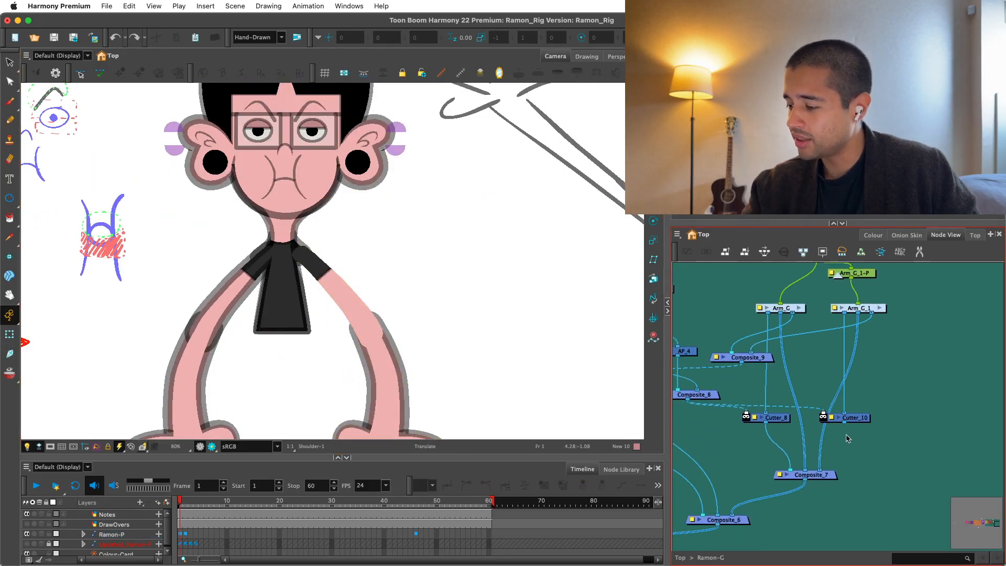
pyautogui.moveTo(816, 468); pyautogui.dragTo(817, 470)
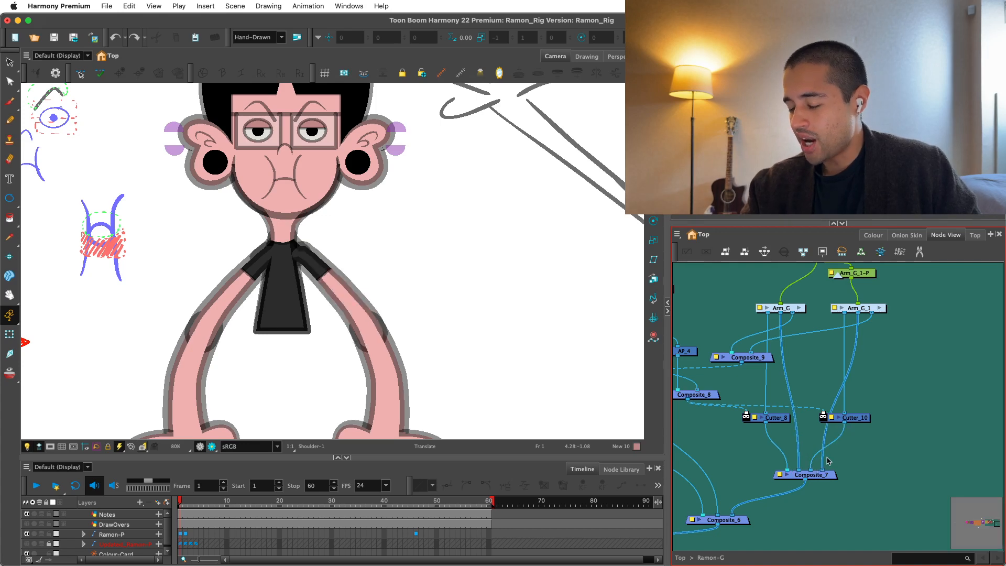
pyautogui.press('1')
pyautogui.press('1')
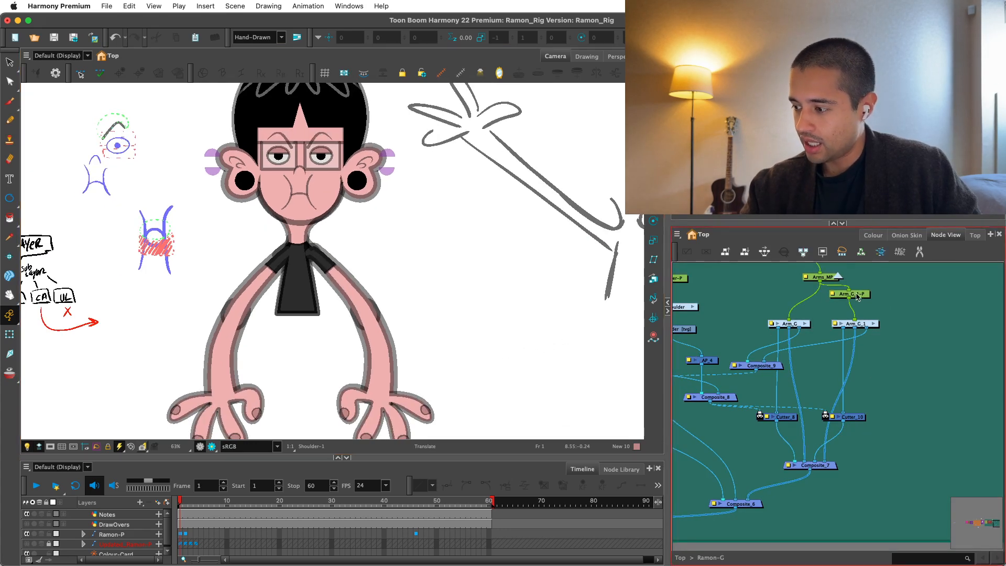
pyautogui.click(217, 447)
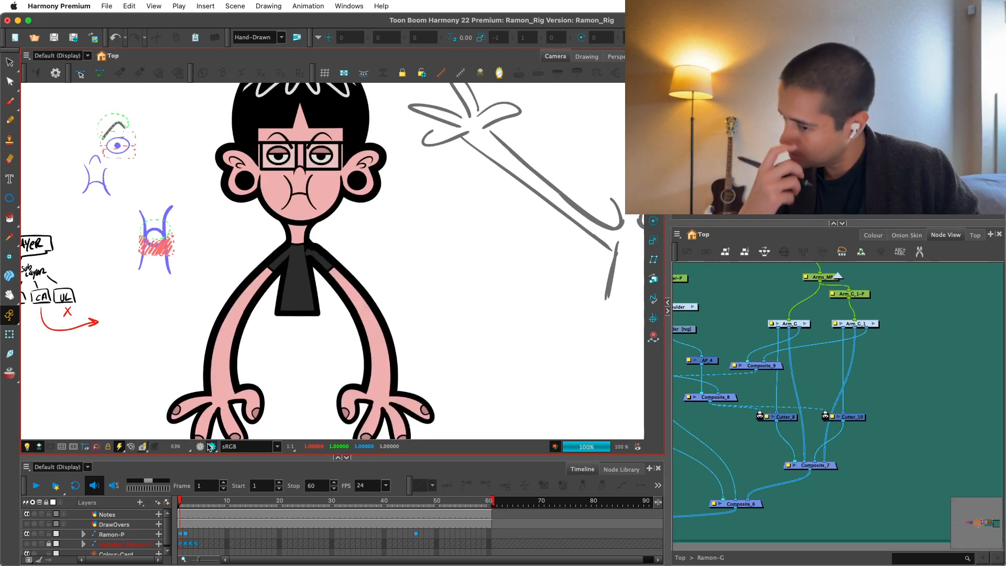
# Shift the mirrored arm horizontally with its Arm_G_1-P peg to about 0.18 W, joining it to the far shoulder.
pyautogui.click(860, 295)
pyautogui.press('2')
pyautogui.press('2')
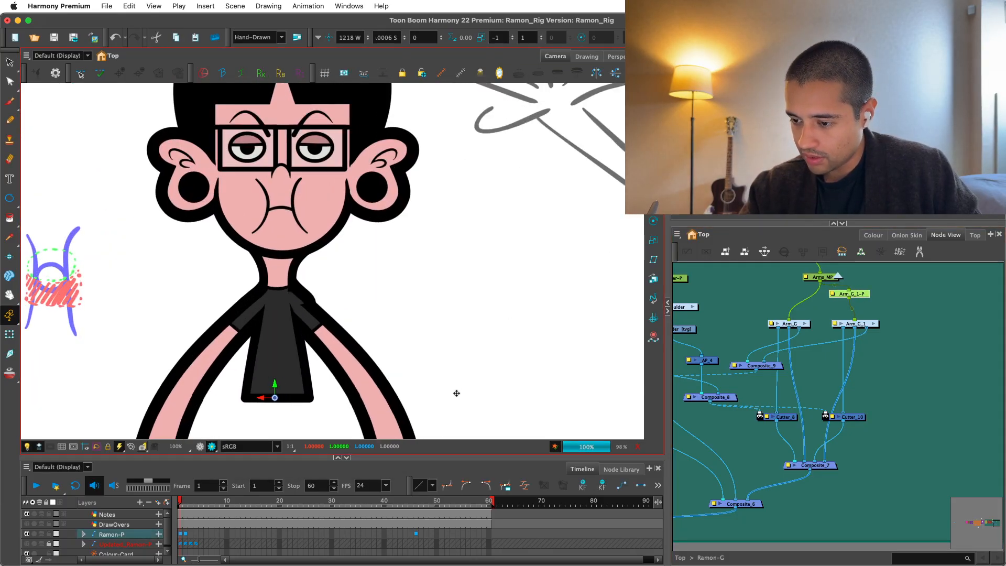
pyautogui.press('super+z')
pyautogui.press('1')
pyautogui.press('1')
pyautogui.moveTo(448, 403); pyautogui.dragTo(456, 348)
pyautogui.press('1')
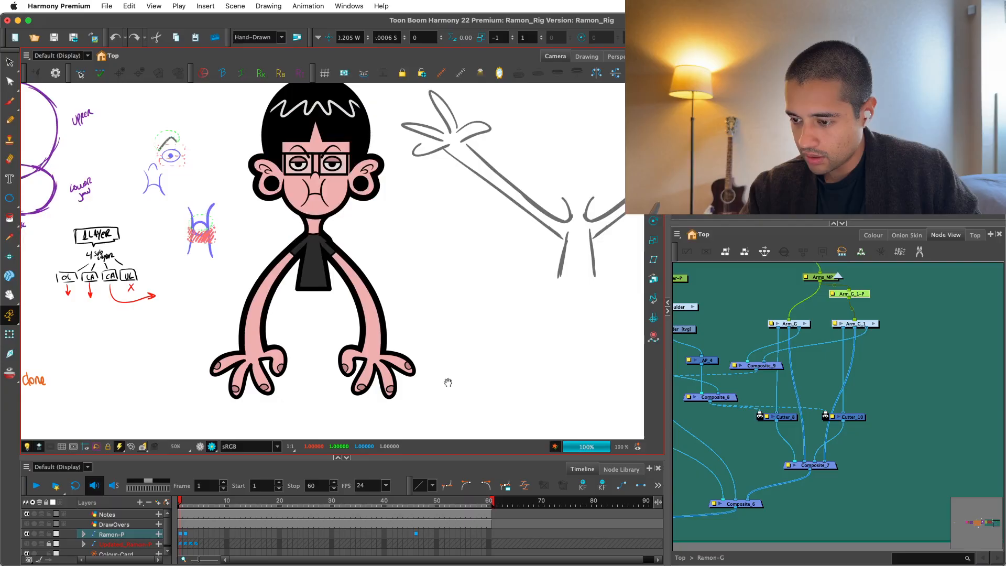
pyautogui.press('2')
pyautogui.press('2')
pyautogui.press('2')
pyautogui.press('2')
pyautogui.press('2')
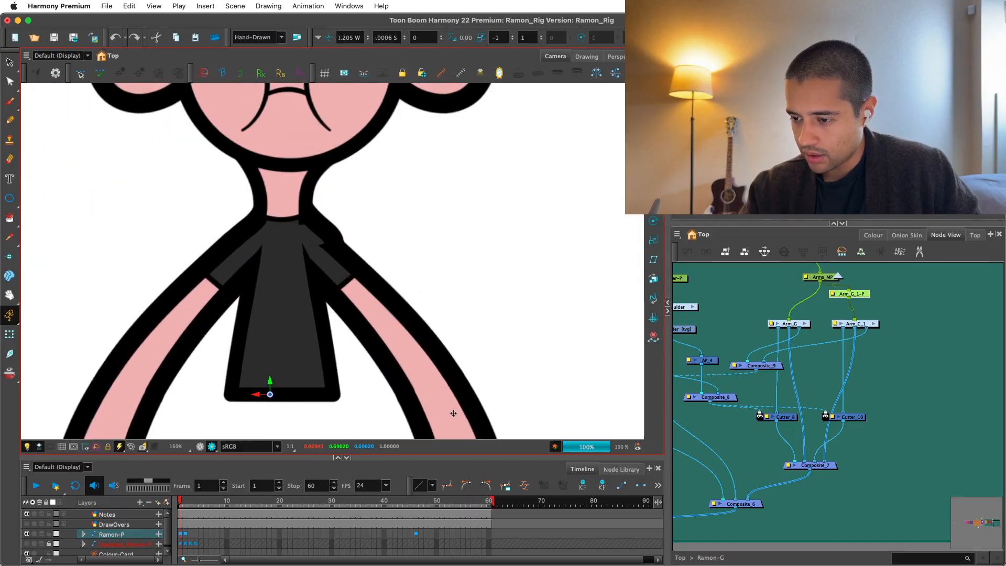
pyautogui.press('Right')
pyautogui.press('1')
pyautogui.press('1')
pyautogui.press('1')
pyautogui.press('1')
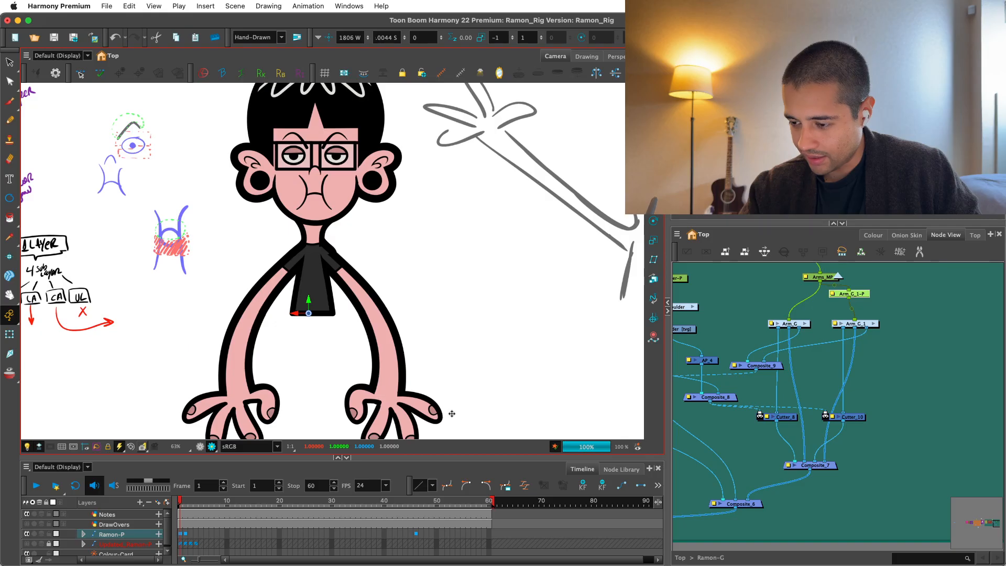
pyautogui.press('1')
pyautogui.press('1')
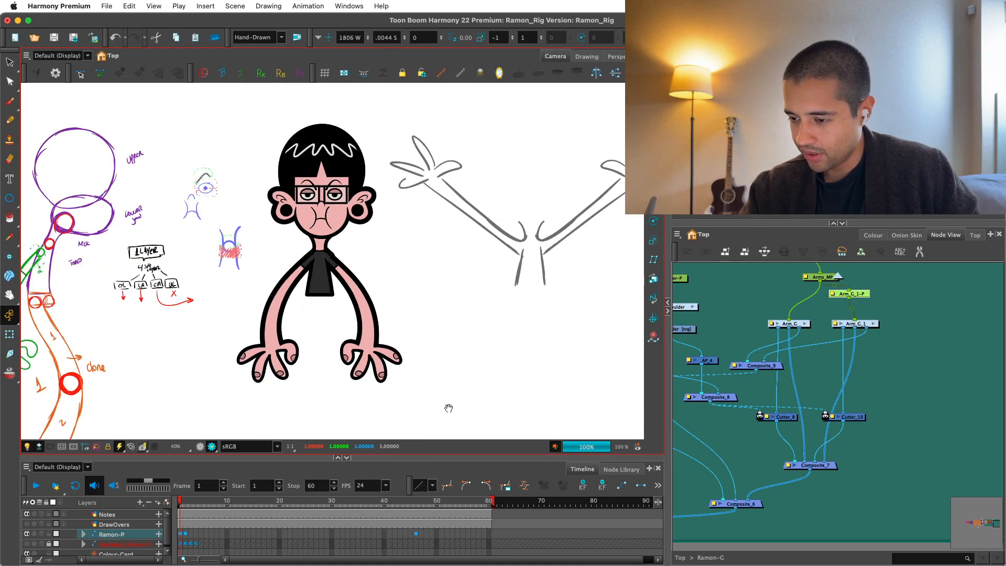
# Insert a Static-Transformation node between the Arm_G_1-P peg and the Arm_G_1 group.
pyautogui.press('2')
pyautogui.click(831, 313)
pyautogui.press('2')
pyautogui.moveTo(831, 313); pyautogui.dragTo(825, 360)
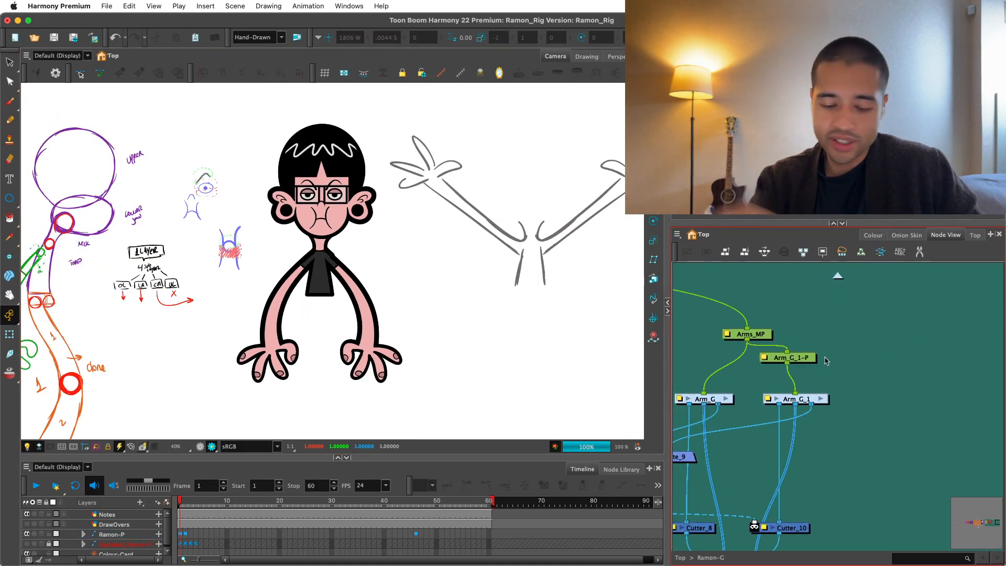
pyautogui.press('Return')
pyautogui.write('sta')
pyautogui.press('Return')
pyautogui.press('2')
pyautogui.moveTo(895, 339); pyautogui.dragTo(794, 368)
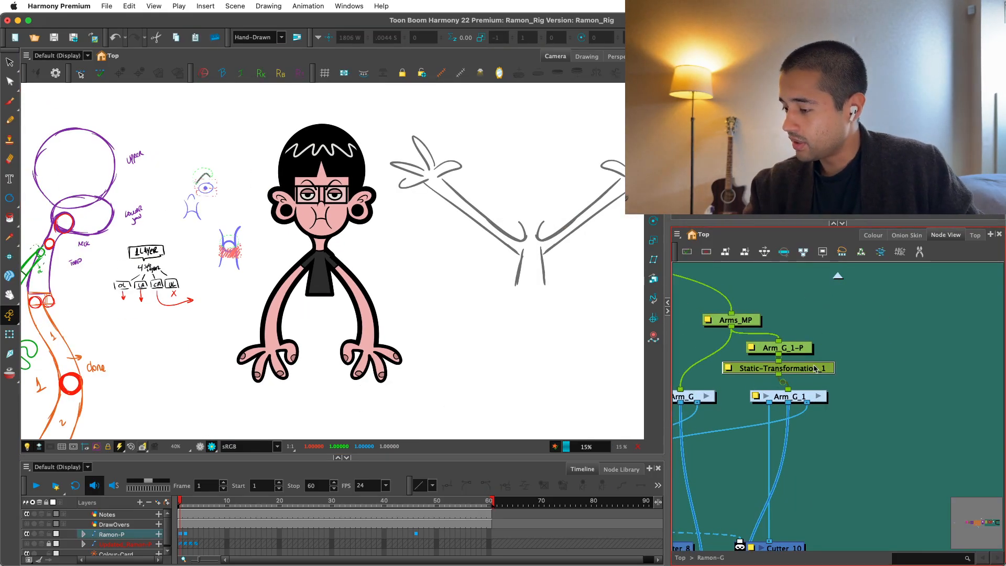
# Bake the immediate parent's transformation into the Static-Transformation node and delete the Arm_G_1-P peg.
pyautogui.click(802, 349)
pyautogui.doubleClick(807, 367)
pyautogui.click(589, 196)
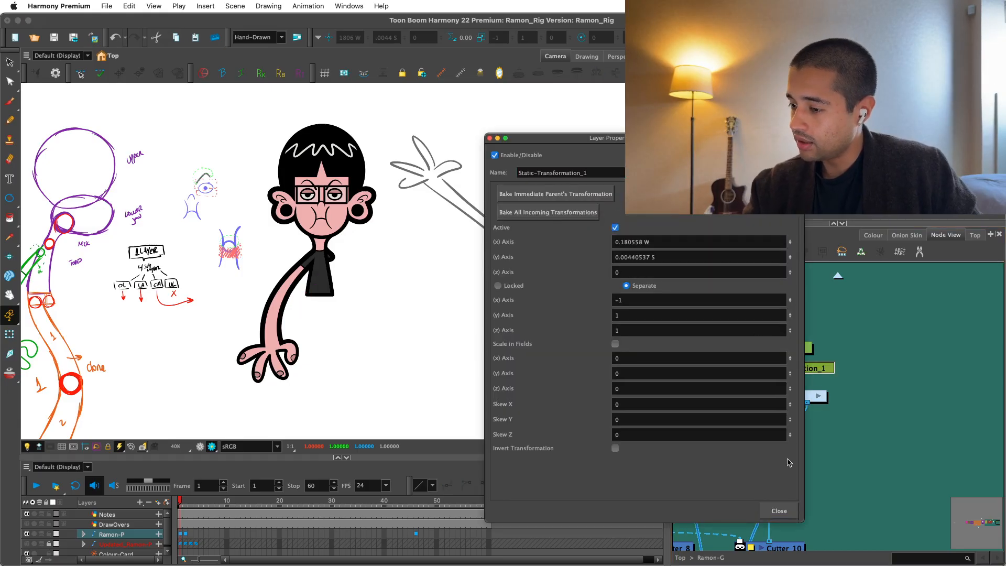
pyautogui.click(779, 511)
pyautogui.click(820, 364)
pyautogui.click(766, 301)
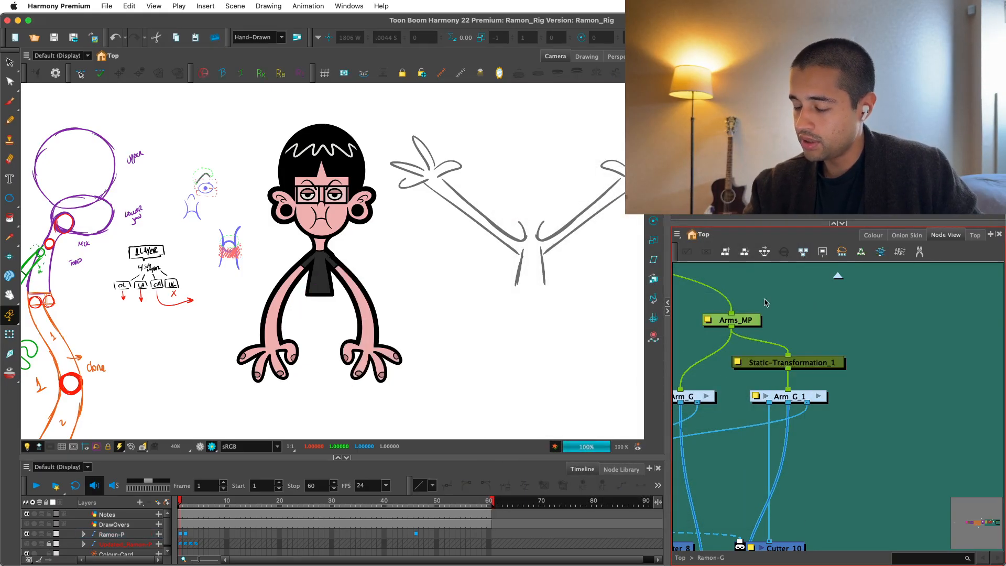
# Show the shoulder patch's deformer in the non-rendered view and reshape its curve on the mirrored arm's side.
pyautogui.press('2')
pyautogui.press('2')
pyautogui.press('2')
pyautogui.click(202, 447)
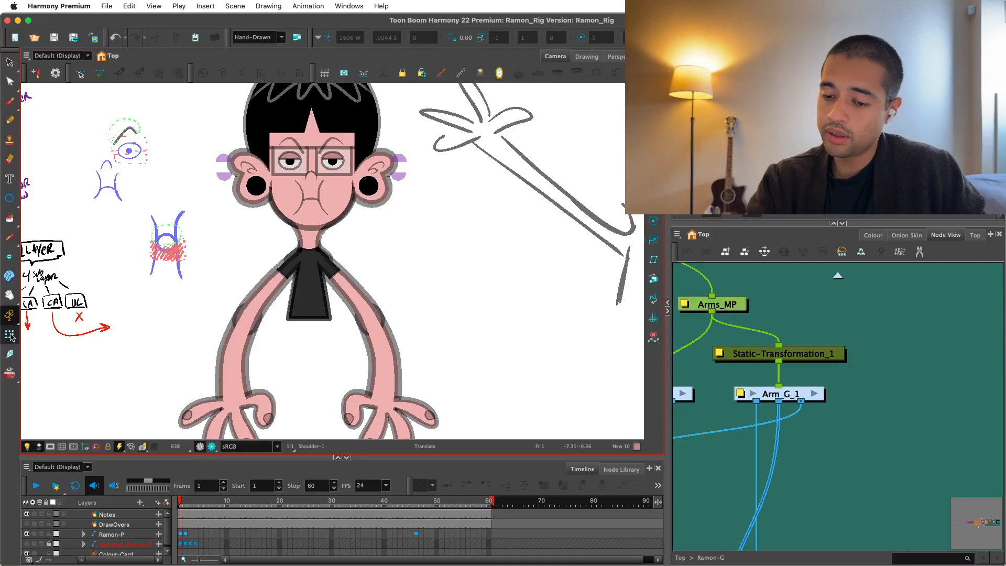
pyautogui.click(12, 337)
pyautogui.press('2')
pyautogui.press('2')
pyautogui.press('2')
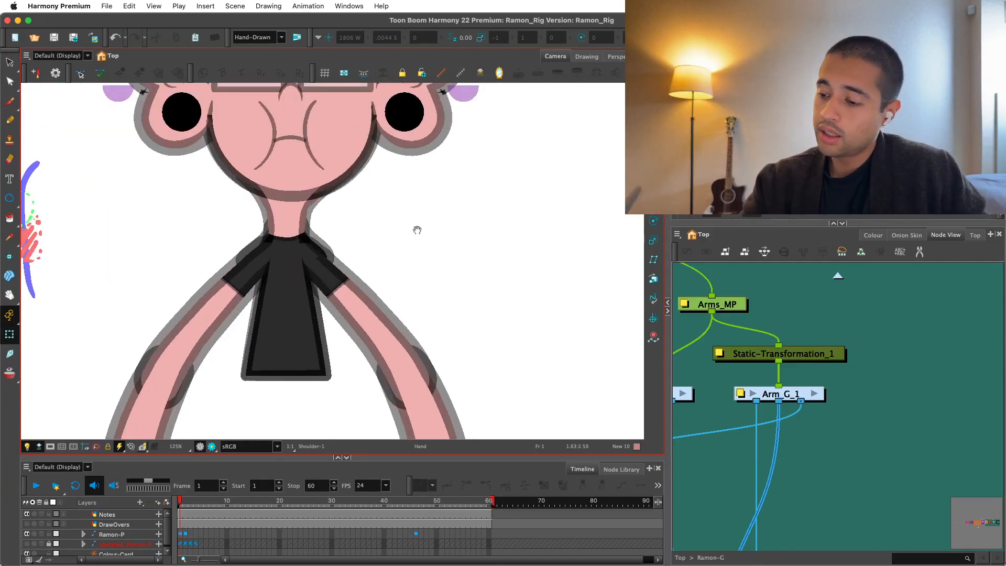
pyautogui.moveTo(418, 229); pyautogui.dragTo(423, 254)
pyautogui.press('2')
pyautogui.press('2')
pyautogui.press('2')
pyautogui.press('2')
pyautogui.click(337, 287)
pyautogui.hotkey('shift', 'F11')
pyautogui.press('2')
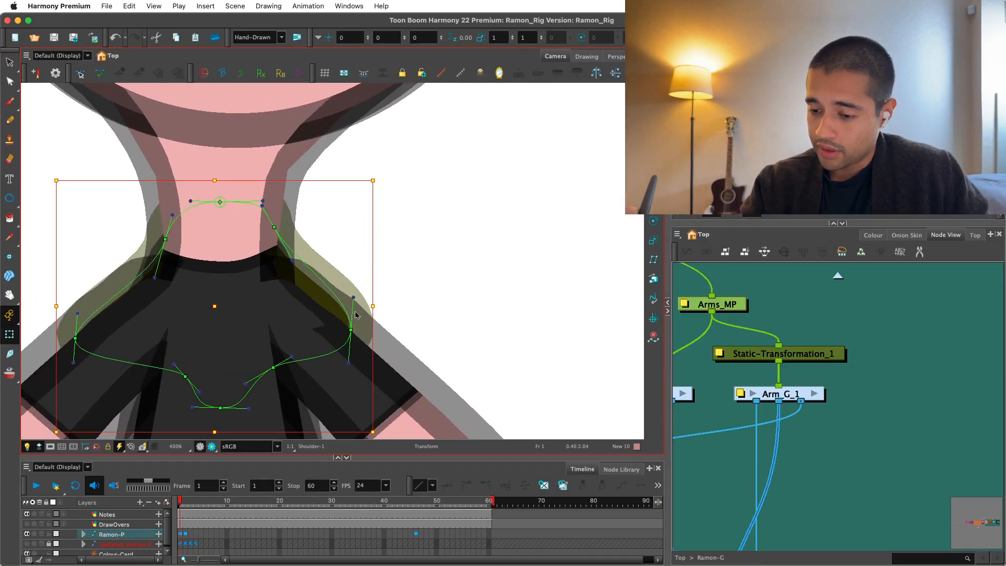
pyautogui.moveTo(355, 298); pyautogui.dragTo(340, 302)
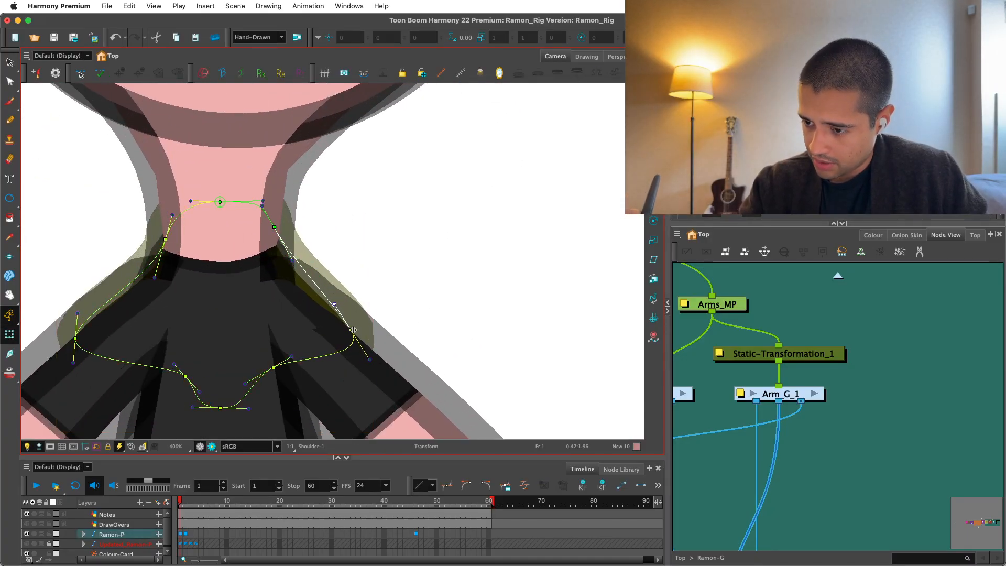
pyautogui.click(286, 265)
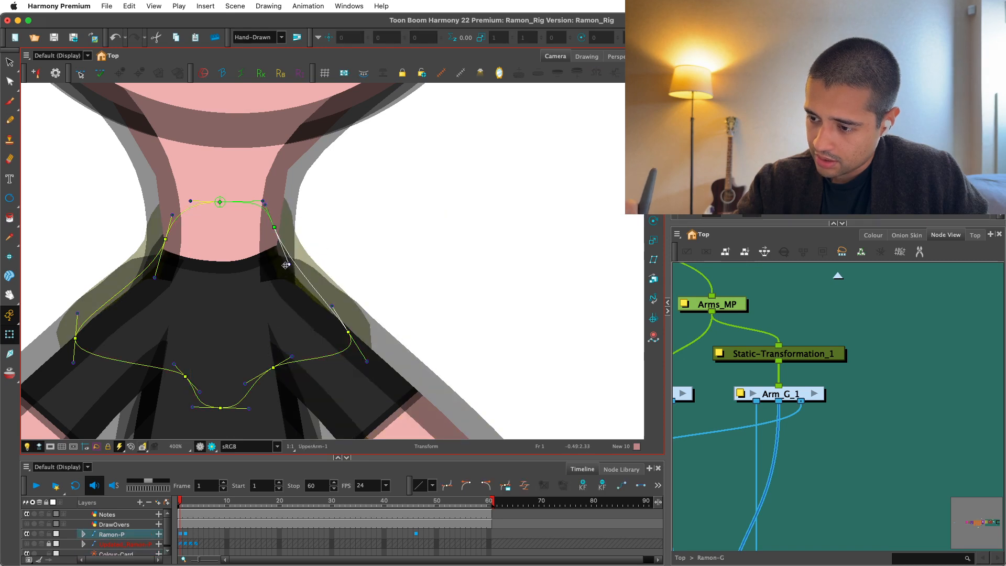
# Examine the reshaped shoulder and neck outline in the rendered view.
pyautogui.press('1')
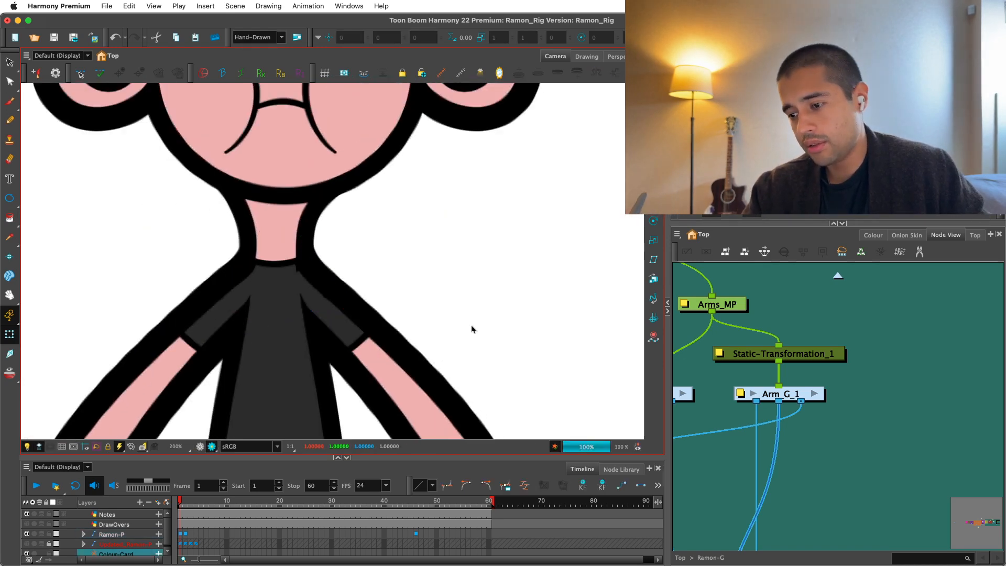
pyautogui.press('1')
pyautogui.press('1')
pyautogui.press('1')
pyautogui.press('1')
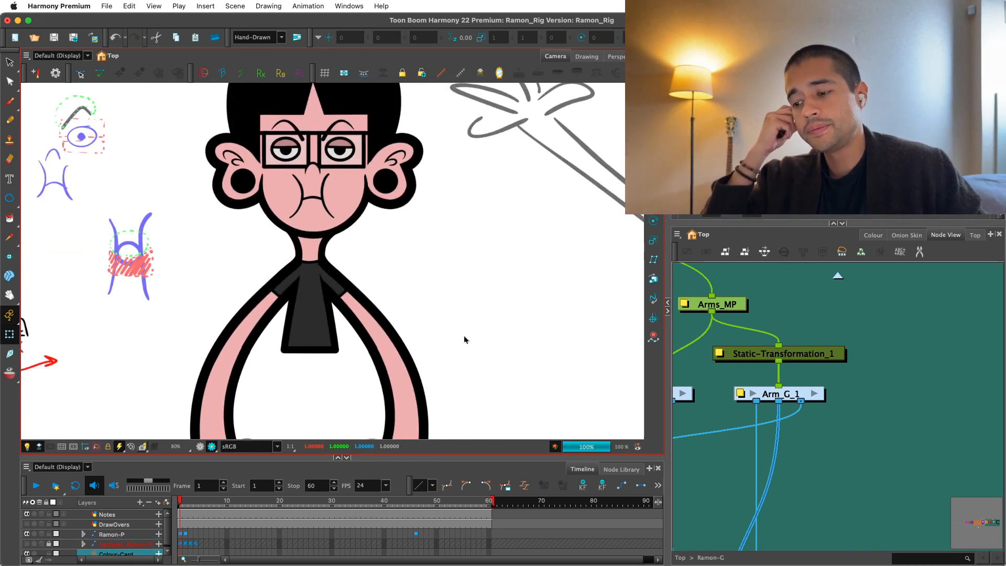
pyautogui.press('2')
pyautogui.press('2')
pyautogui.press('2')
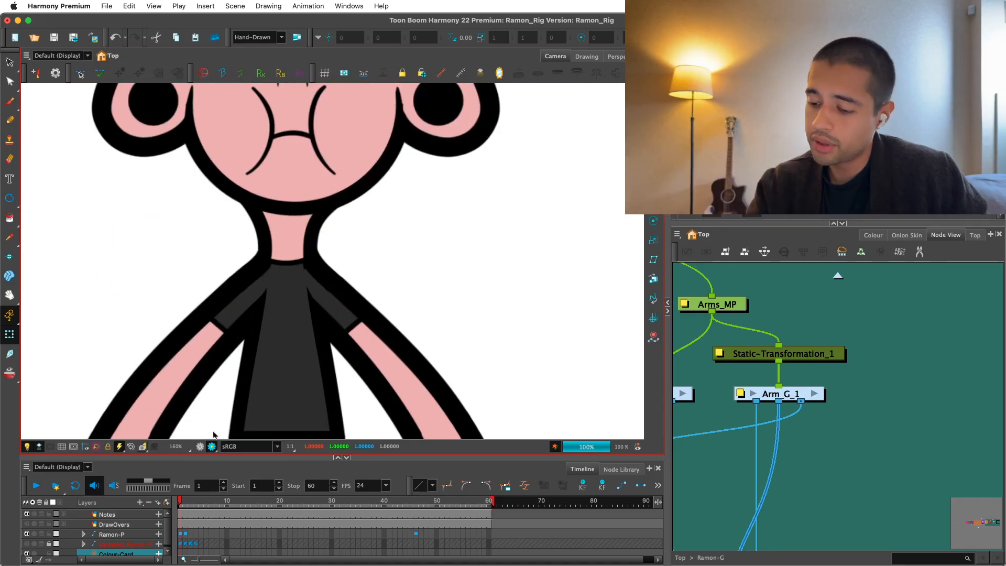
# Inspect the deformer curves of the sleeve, neck and torso around the mirrored shoulder in the non-rendered view.
pyautogui.press('2')
pyautogui.press('2')
pyautogui.press('2')
pyautogui.click(200, 446)
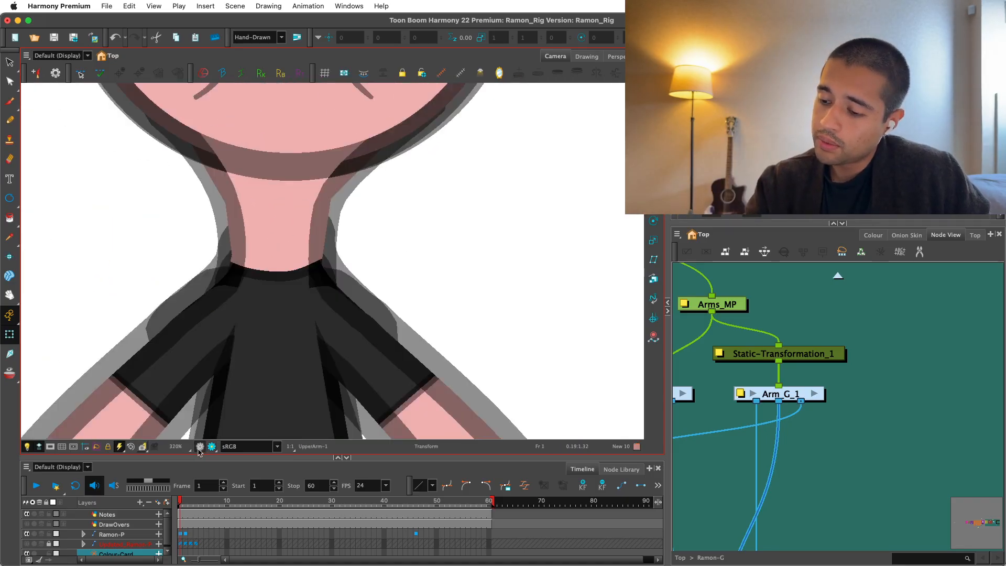
pyautogui.press('2')
pyautogui.press('2')
pyautogui.click(333, 326)
pyautogui.press('F11')
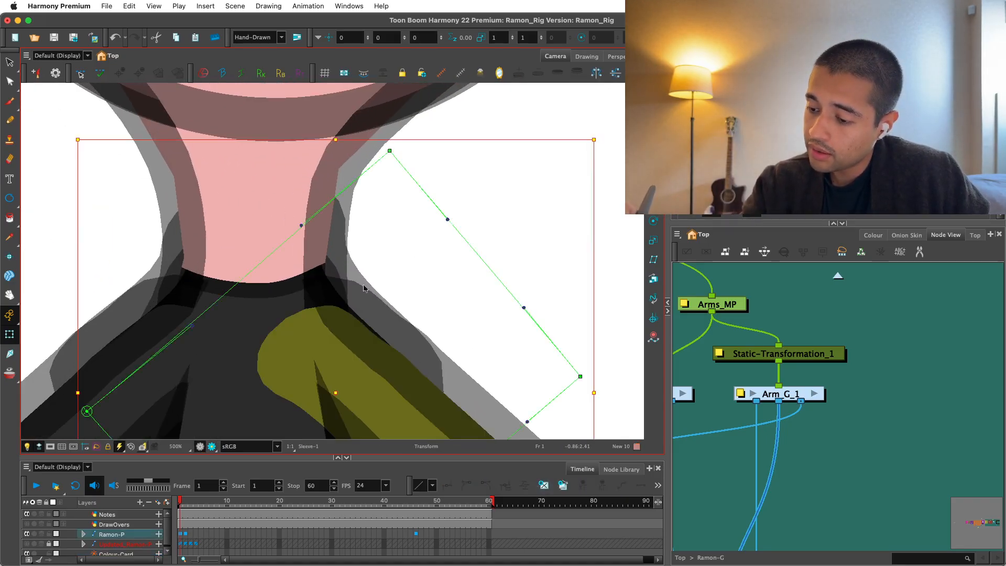
pyautogui.press('1')
pyautogui.moveTo(501, 348); pyautogui.dragTo(483, 291)
pyautogui.click(287, 198)
pyautogui.hotkey('shift', 'F11')
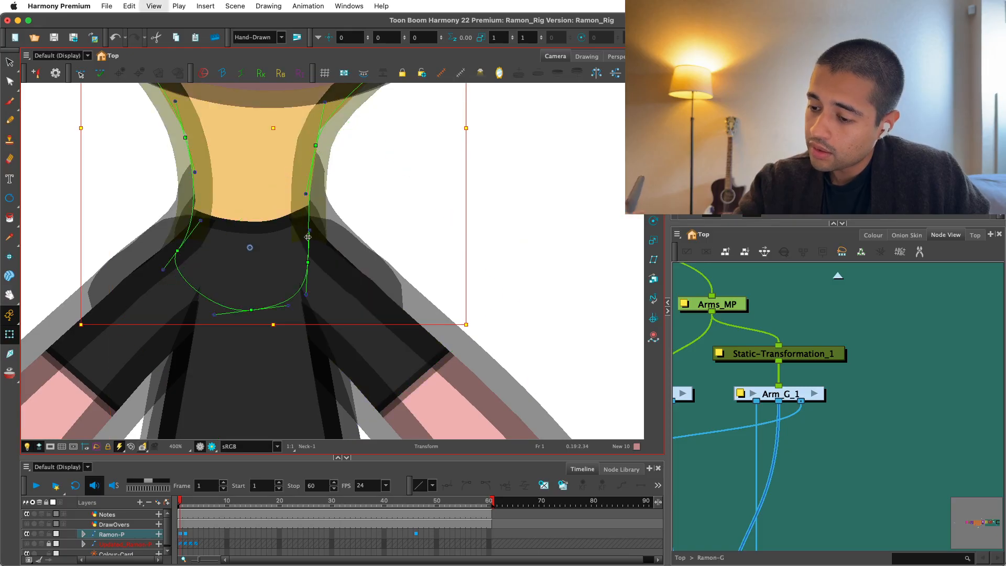
pyautogui.click(290, 295)
pyautogui.hotkey('shift', 'F11')
pyautogui.click(283, 325)
pyautogui.hotkey('shift', 'F11')
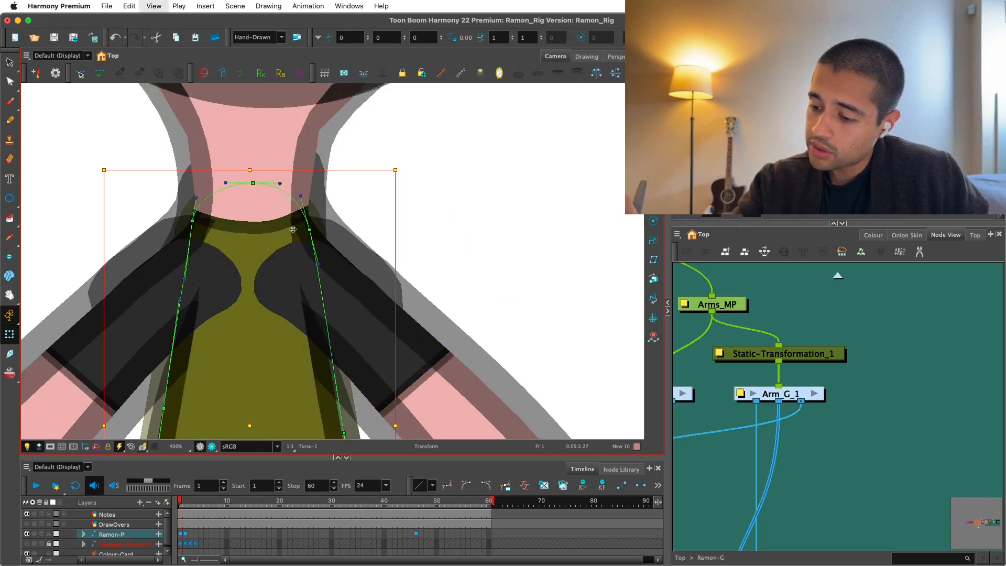
pyautogui.moveTo(293, 229); pyautogui.dragTo(264, 374)
pyautogui.click(271, 264)
pyautogui.click(285, 342)
pyautogui.click(299, 367)
pyautogui.click(287, 363)
pyautogui.press('super+z')
pyautogui.press('super+z')
# Pull the shoulder patch's control point and curve handles beside the neck inward on the mirrored side, then hide the controls.
pyautogui.hotkey('shift', 'F11')
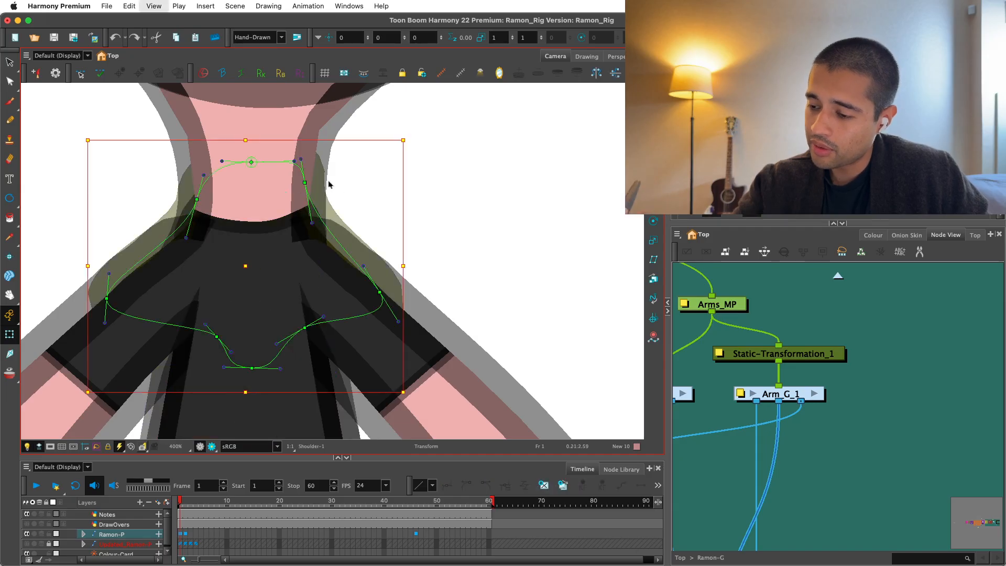
pyautogui.click(329, 185)
pyautogui.press('2')
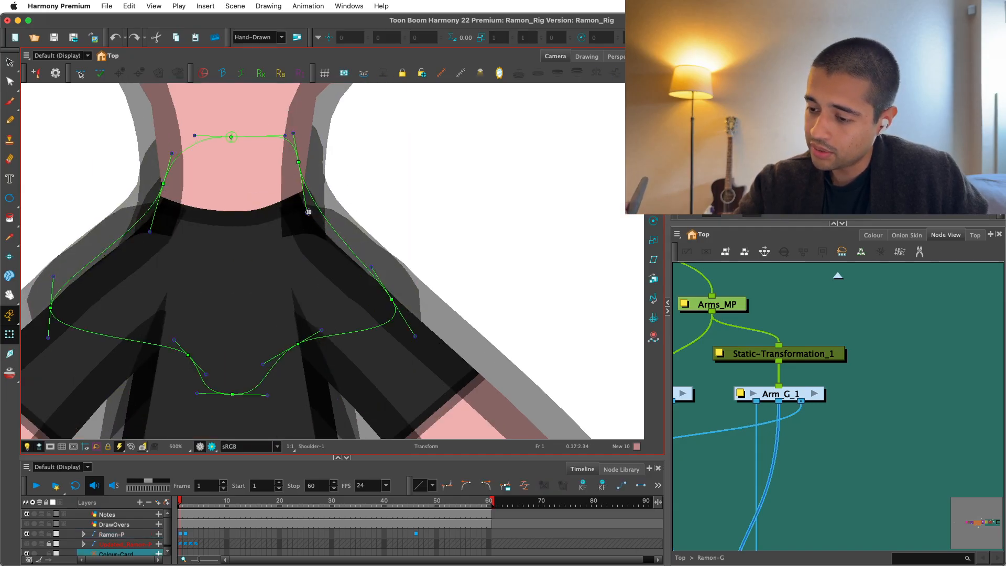
pyautogui.moveTo(309, 212); pyautogui.dragTo(291, 223)
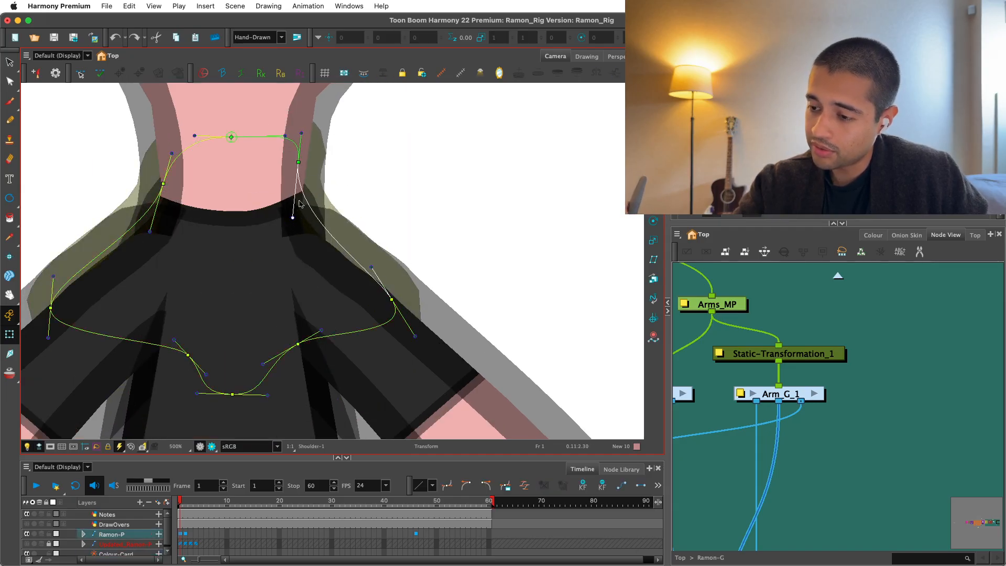
pyautogui.moveTo(298, 162); pyautogui.dragTo(290, 168)
pyautogui.press('super+z')
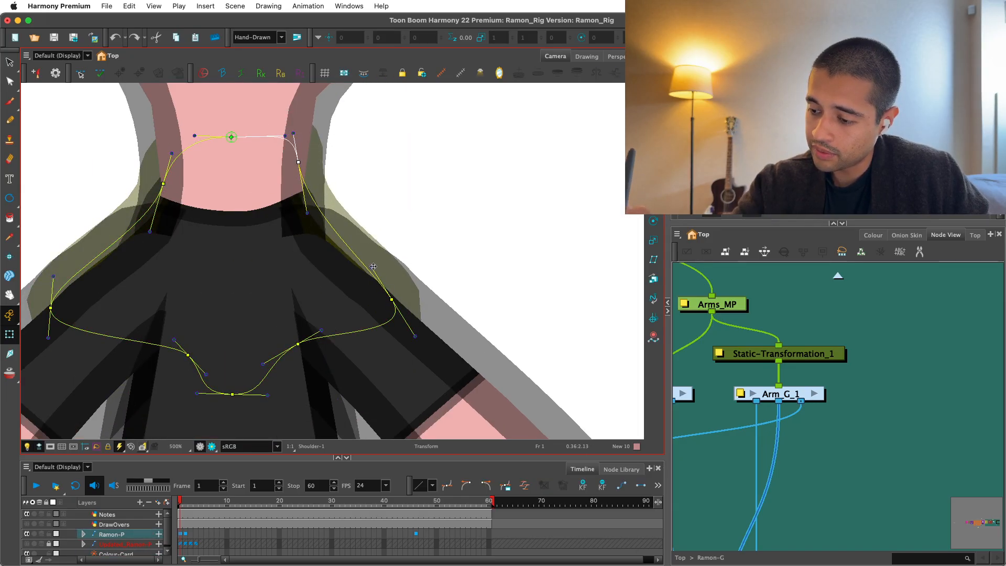
pyautogui.moveTo(372, 267); pyautogui.dragTo(354, 263)
pyautogui.moveTo(308, 212); pyautogui.dragTo(293, 221)
pyautogui.press('super+z')
pyautogui.moveTo(298, 161); pyautogui.dragTo(291, 161)
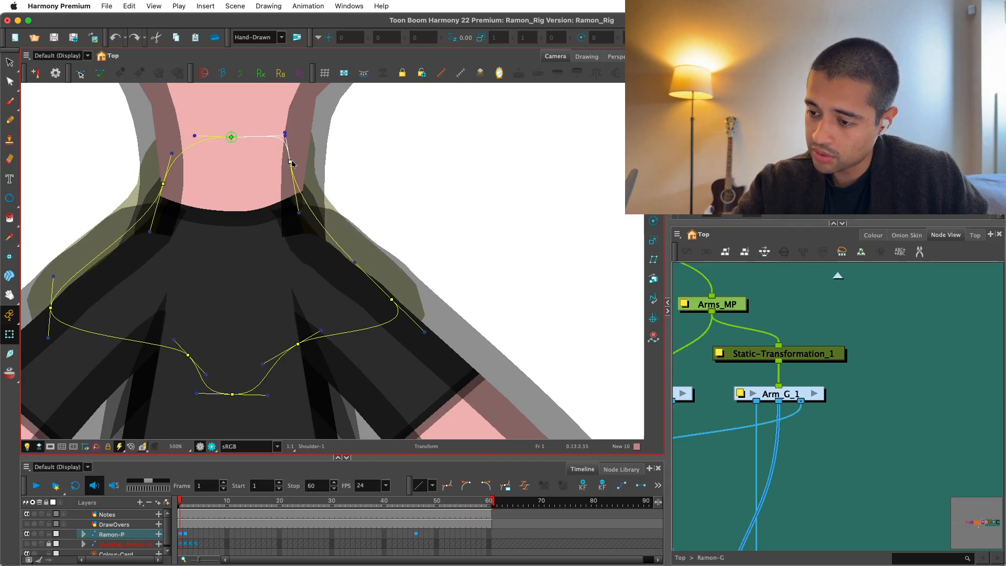
pyautogui.click(352, 186)
pyautogui.hotkey('shift', 'c')
# Check the adjusted shoulder and neck contour in the rendered view at different magnifications.
pyautogui.click(211, 447)
pyautogui.press('1')
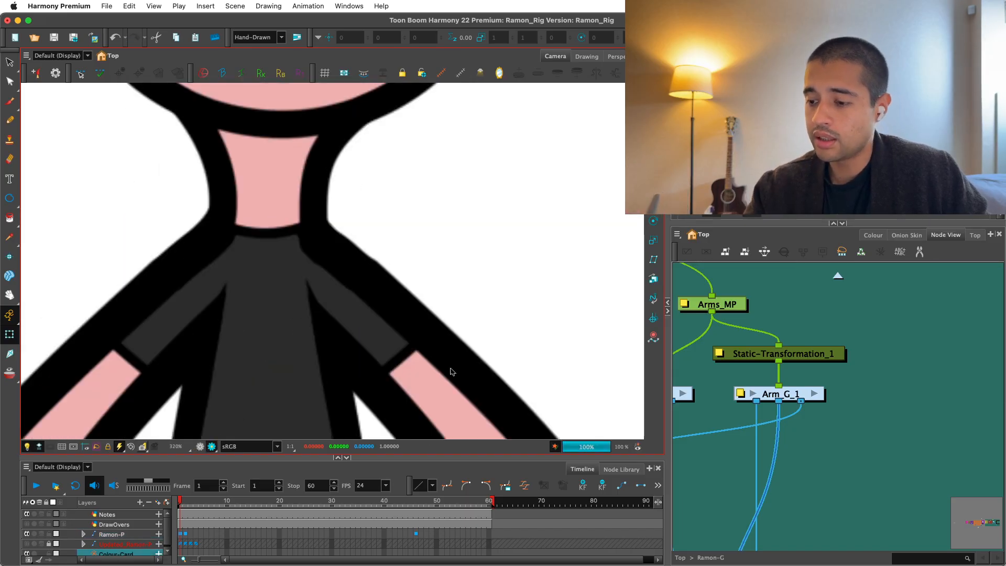
pyautogui.press('1')
pyautogui.press('1')
pyautogui.press('1')
pyautogui.press('2')
pyautogui.press('2')
pyautogui.press('2')
pyautogui.moveTo(485, 315); pyautogui.dragTo(492, 344)
pyautogui.press('super+z')
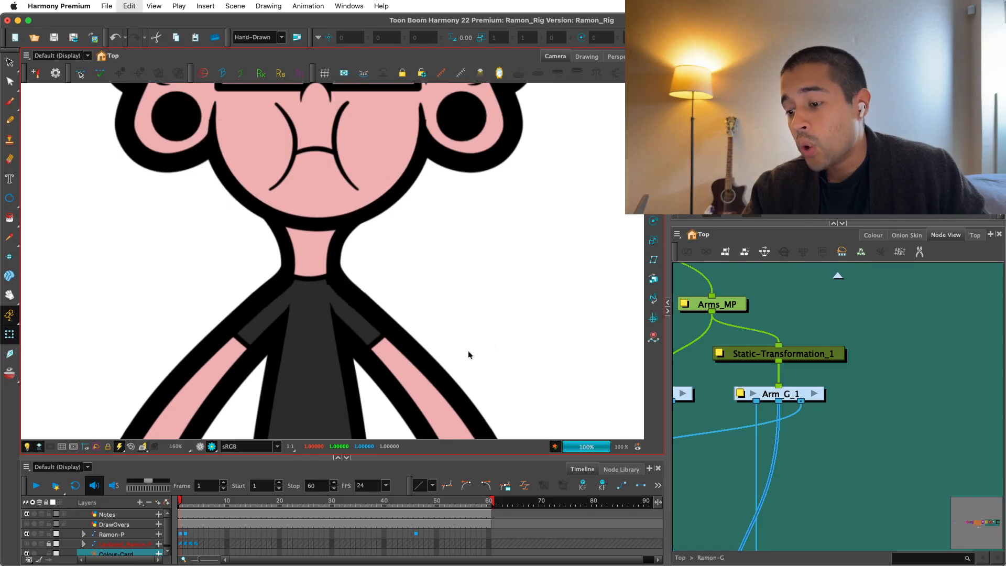
# Try to move the mirrored upper arm's top deformer point toward the neck, and undo the move.
pyautogui.click(200, 446)
pyautogui.press('2')
pyautogui.press('2')
pyautogui.press('2')
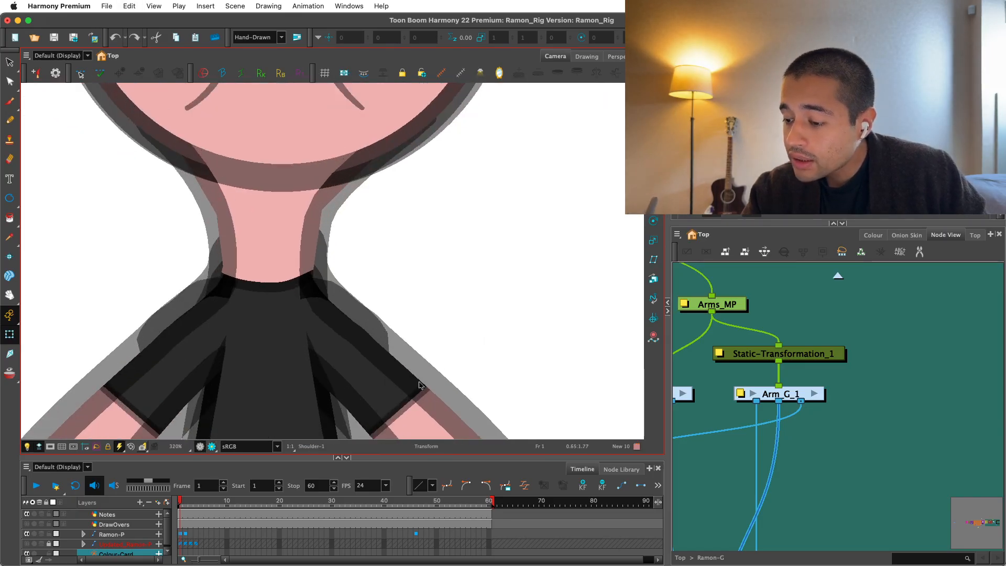
pyautogui.click(421, 373)
pyautogui.hotkey('shift', 'F11')
pyautogui.press('2')
pyautogui.moveTo(319, 301); pyautogui.dragTo(310, 290)
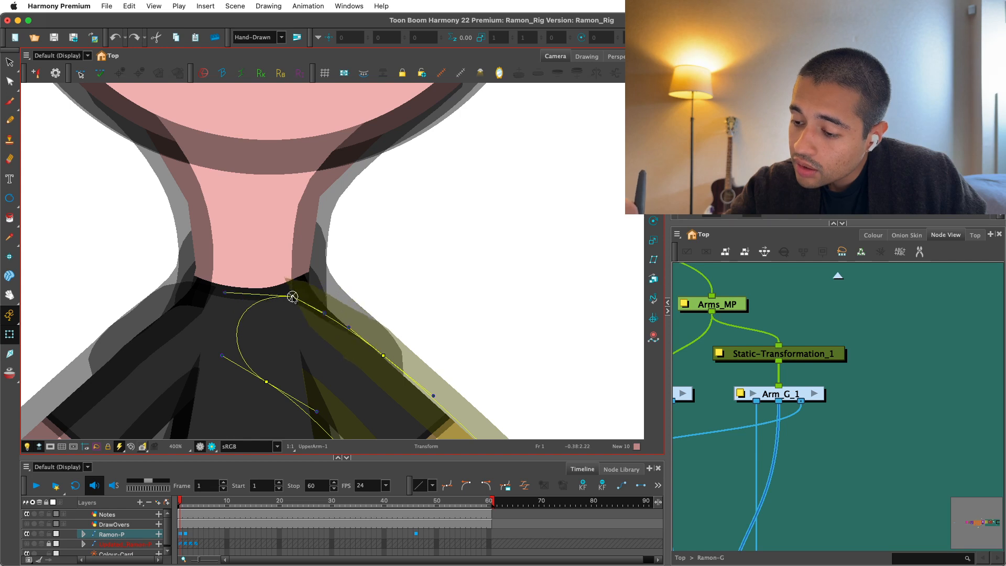
pyautogui.press('super+z')
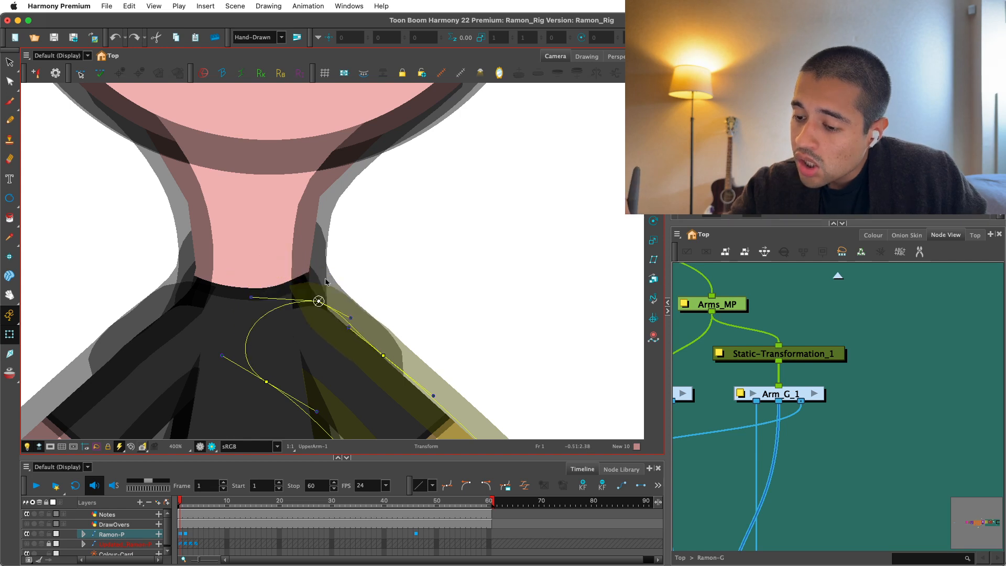
# Reshape the neck's base on the mirrored side by moving its lower deformer point and curve handle, then hide the controls.
pyautogui.click(348, 295)
pyautogui.click(303, 272)
pyautogui.hotkey('shift', 'F11')
pyautogui.moveTo(317, 317); pyautogui.dragTo(325, 326)
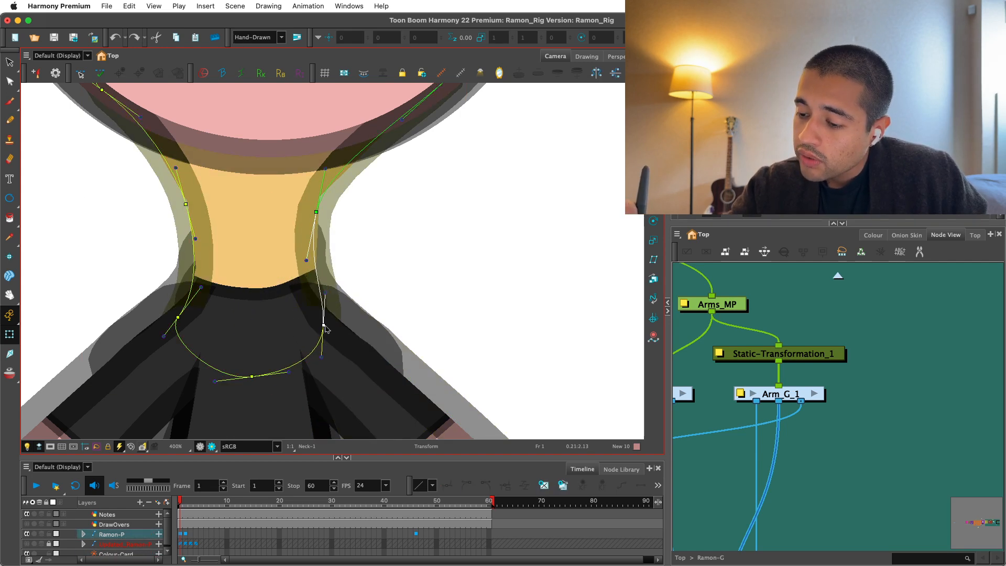
pyautogui.moveTo(334, 291); pyautogui.dragTo(323, 292)
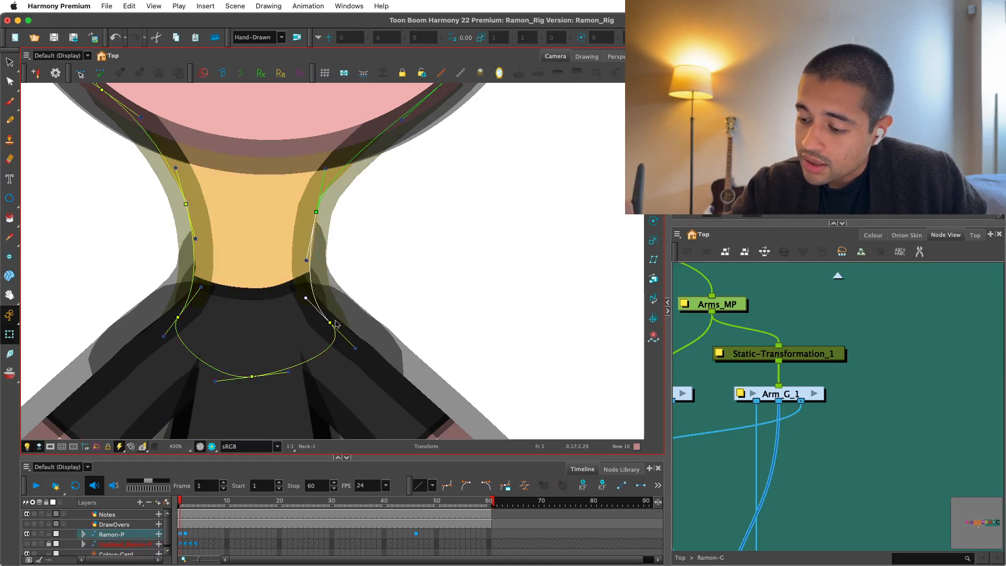
pyautogui.click(349, 286)
pyautogui.hotkey('shift', 'c')
# Check the adjusted neck and both shoulders in the rendered view, from close up to the whole character.
pyautogui.click(211, 446)
pyautogui.press('1')
pyautogui.press('1')
pyautogui.press('1')
pyautogui.press('1')
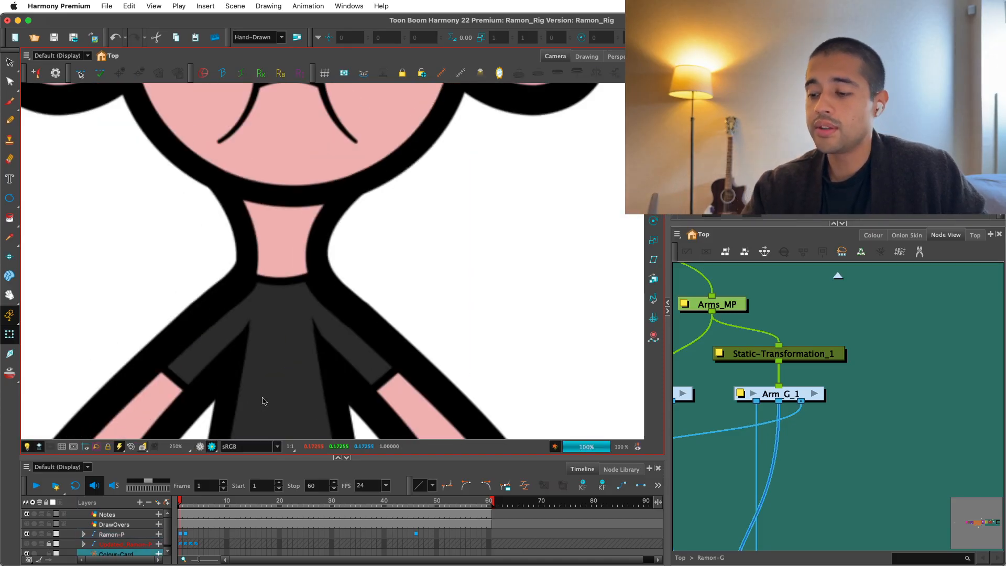
pyautogui.press('1')
pyautogui.press('1')
pyautogui.press('1')
pyautogui.press('1')
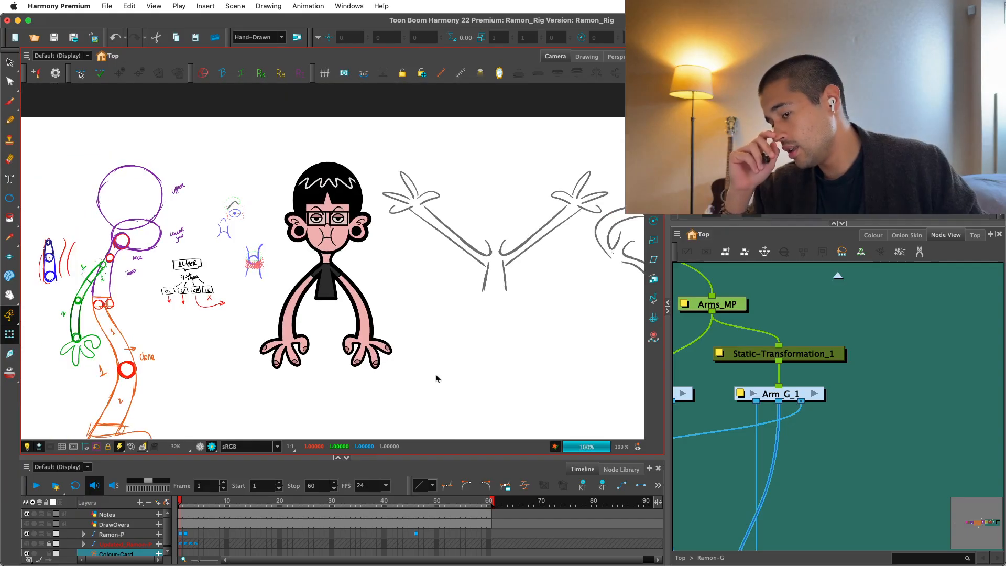
# Try to pull the middle deformer point of the torso's bottom edge upward in the non-rendered view, and undo the changes.
pyautogui.press('2')
pyautogui.press('2')
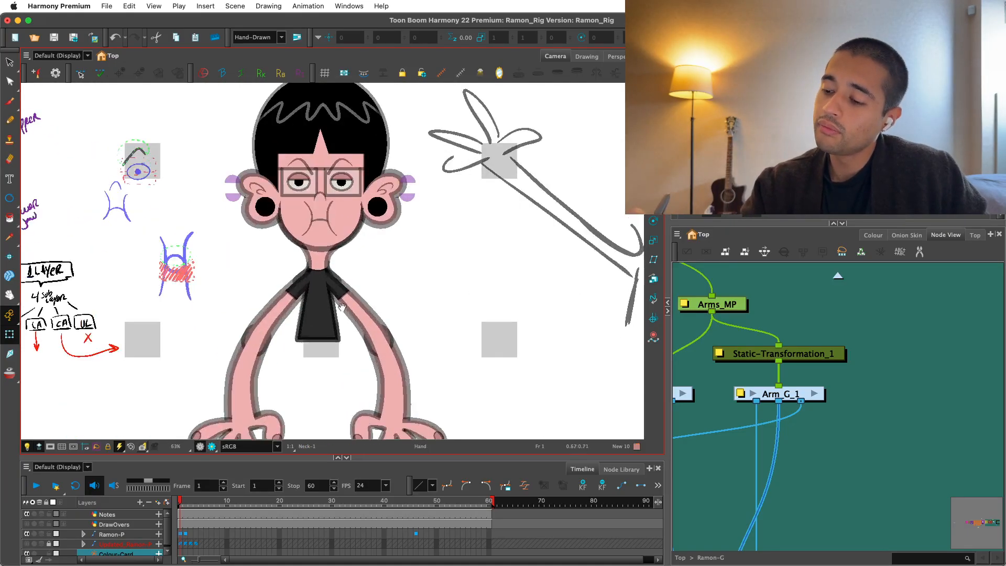
pyautogui.click(356, 316)
pyautogui.press('2')
pyautogui.press('2')
pyautogui.press('2')
pyautogui.click(325, 350)
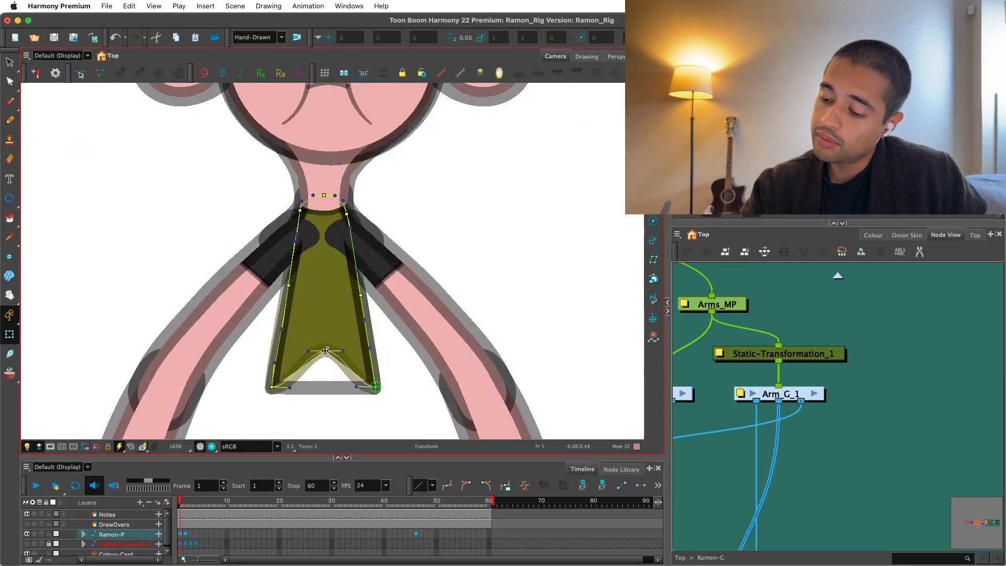
pyautogui.click(334, 383)
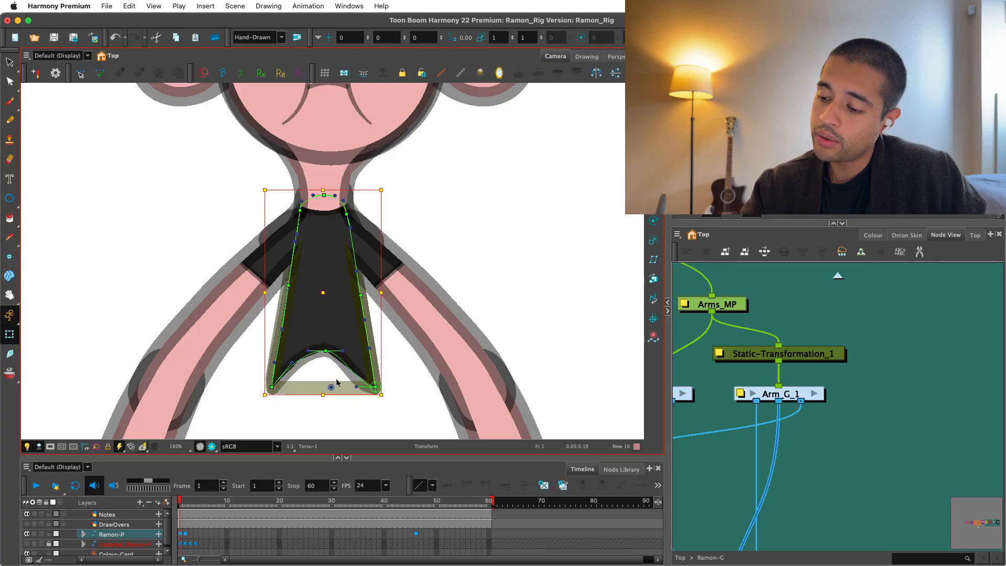
pyautogui.moveTo(326, 351); pyautogui.dragTo(341, 261)
pyautogui.press('super+z')
pyautogui.press('super+z')
pyautogui.press('super+z')
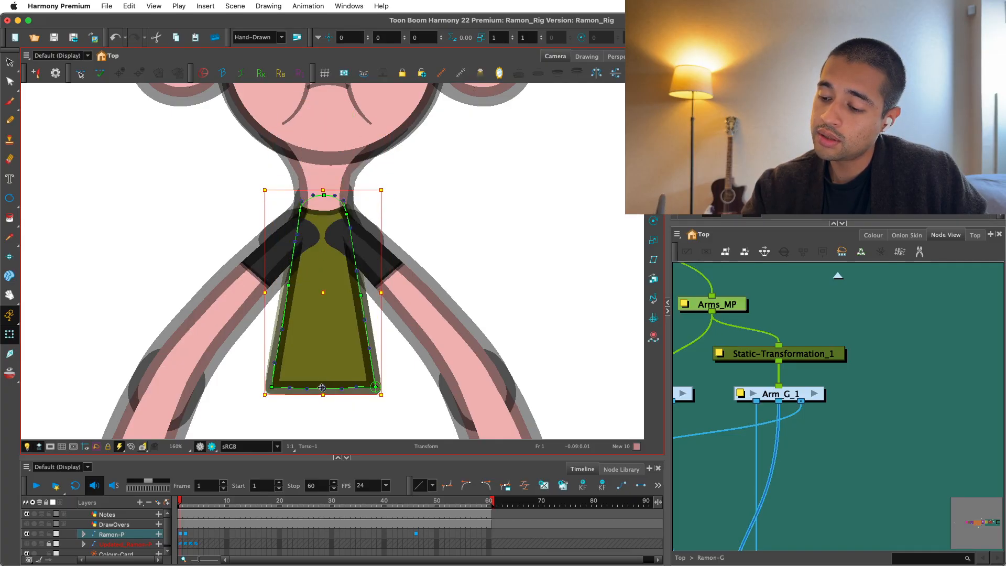
# Try once more to raise the middle of the torso's bottom edge with its deformer point, and undo it.
pyautogui.click(587, 309)
pyautogui.hotkey('shift', 'c')
pyautogui.click(331, 384)
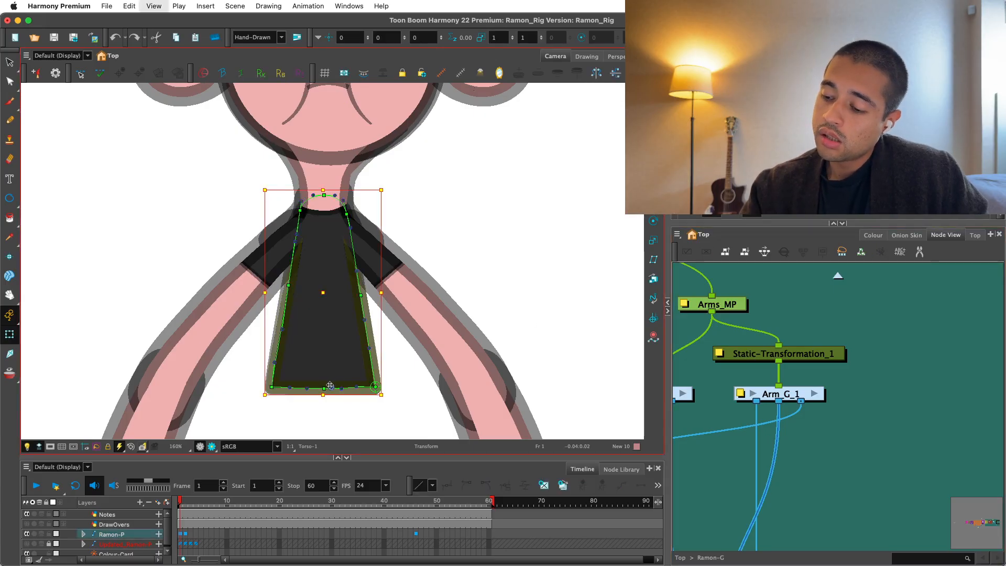
pyautogui.moveTo(330, 386); pyautogui.dragTo(323, 372)
pyautogui.click(339, 381)
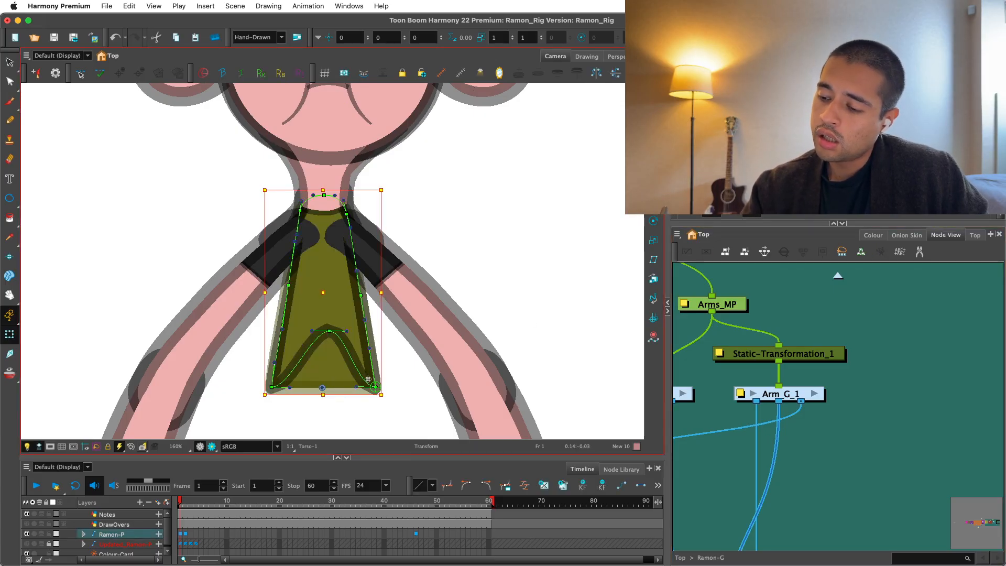
pyautogui.press('cmd+z')
pyautogui.click(345, 378)
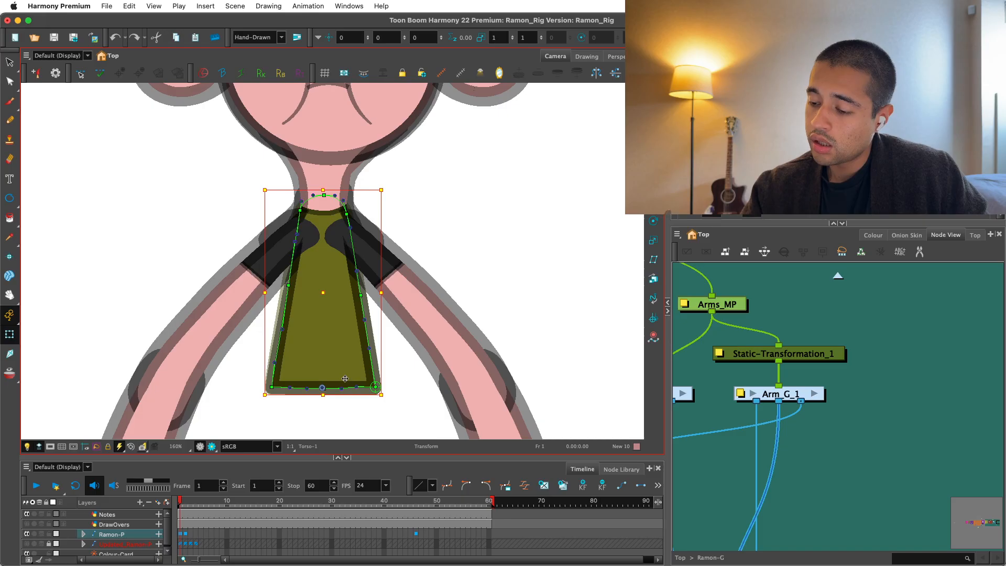
# Try bending the bottom edges of the torso's fill and outline in opposite directions and moving the torso, and undo the changes.
pyautogui.click(360, 416)
pyautogui.moveTo(331, 389); pyautogui.dragTo(329, 375)
pyautogui.press('super+z')
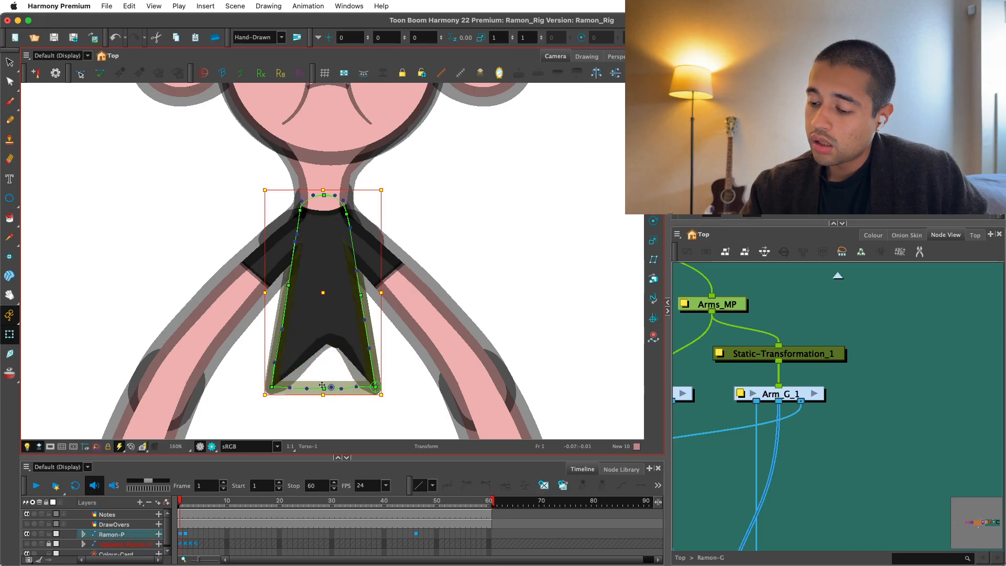
pyautogui.click(324, 388)
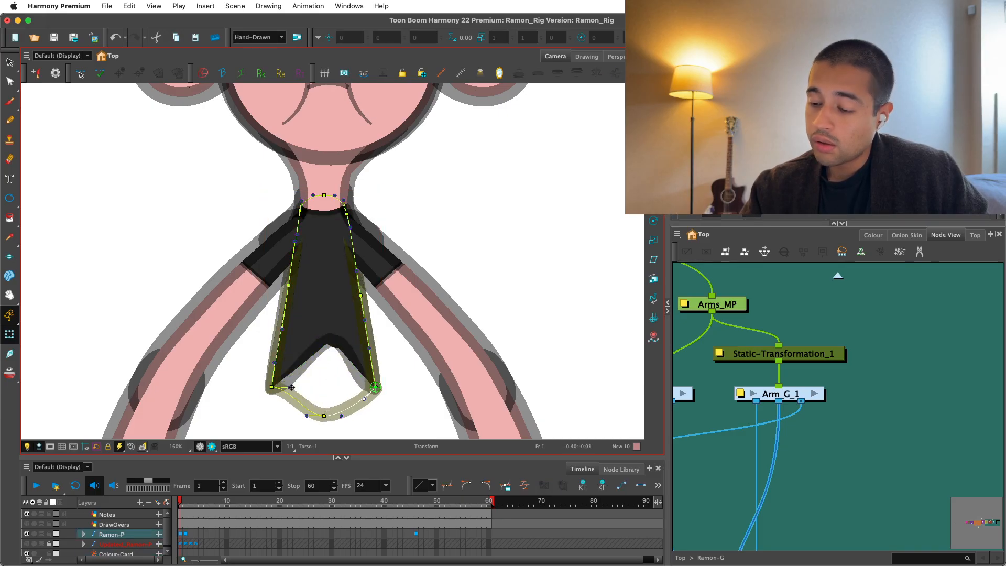
pyautogui.click(340, 328)
pyautogui.hotkey('shift', 'F11')
pyautogui.moveTo(340, 328); pyautogui.dragTo(288, 367)
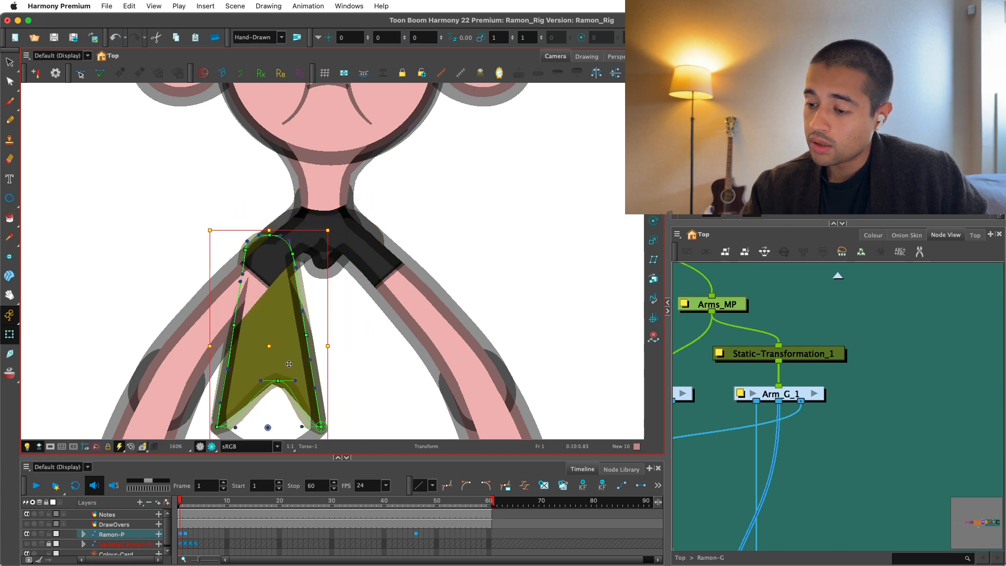
pyautogui.press('super+z')
pyautogui.click(340, 412)
pyautogui.moveTo(344, 413); pyautogui.dragTo(349, 381)
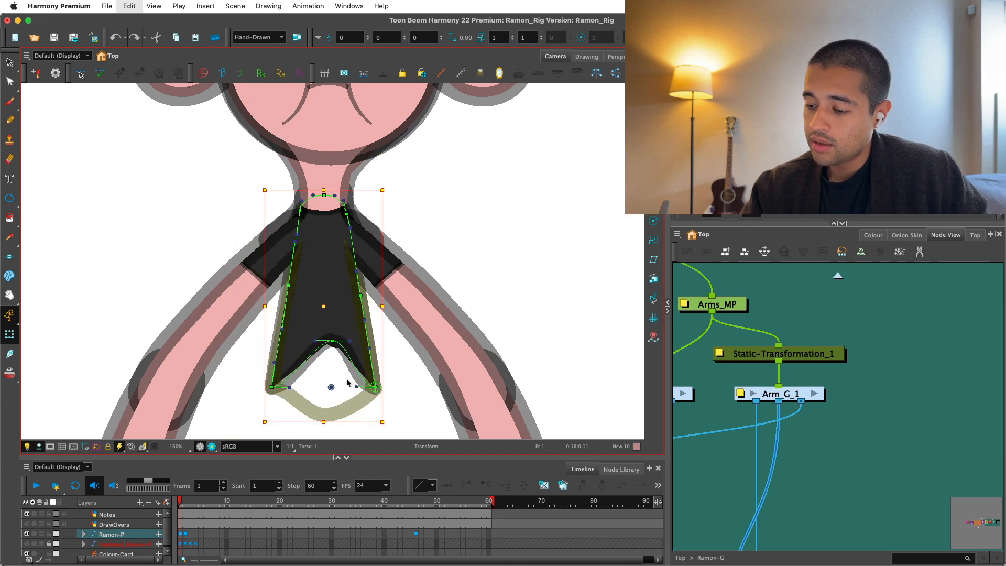
pyautogui.press('super+z')
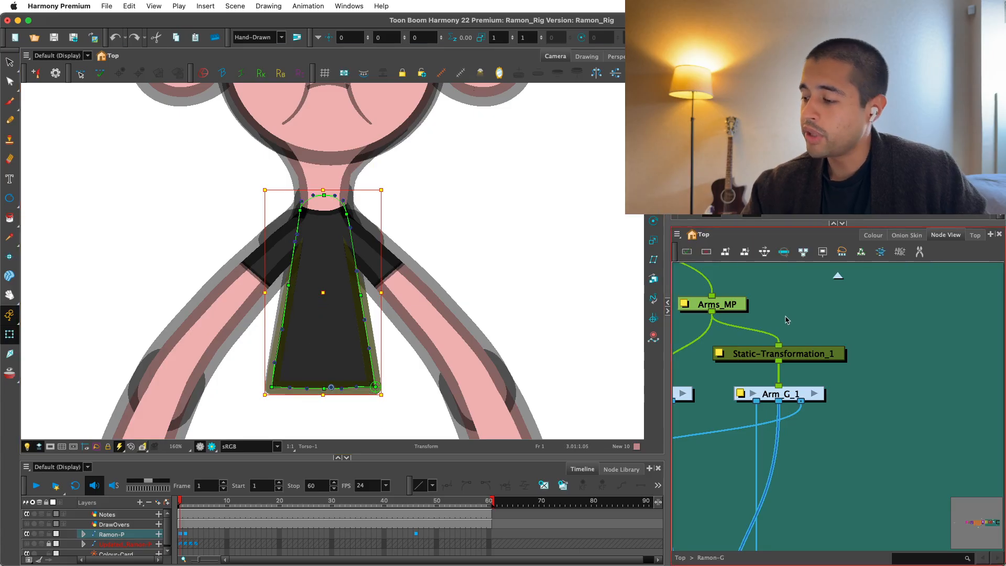
# Select the Arms_MP peg that drives both arms in the node network, and save the scene.
pyautogui.press('space')
pyautogui.scroll(-8, 418, 376)
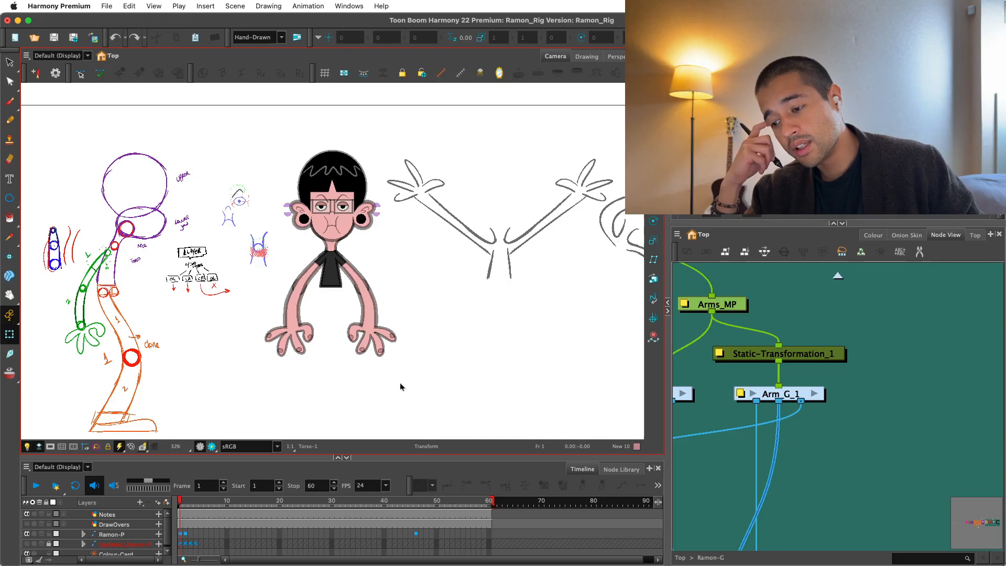
pyautogui.scroll(-2, 843, 332)
pyautogui.moveTo(796, 315); pyautogui.dragTo(803, 310)
pyautogui.press('super+s')
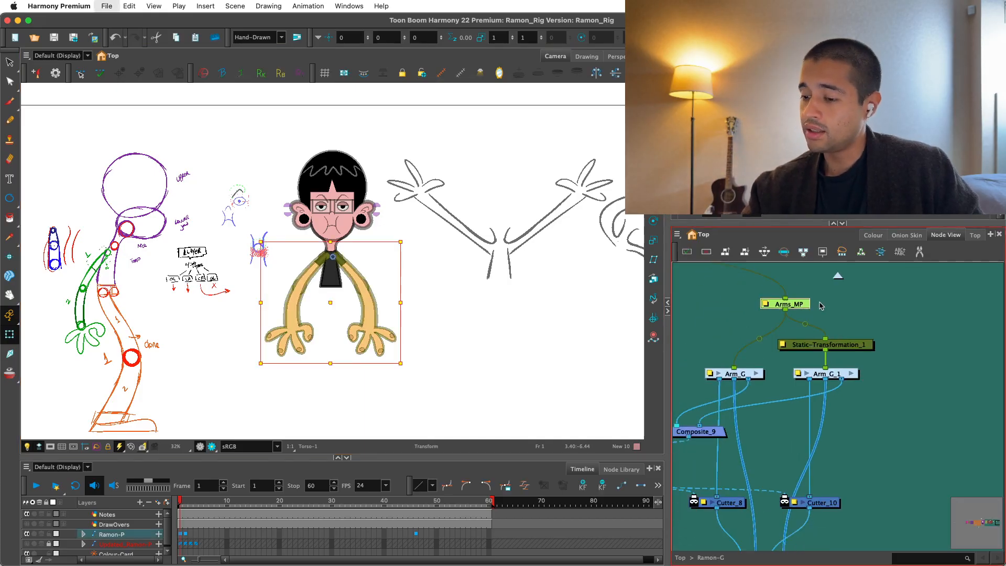
# Check the pivot of the arms' master peg with the Rotate tool, then deselect the peg.
pyautogui.scroll(1, 835, 335)
pyautogui.hotkey('alt', '3')
pyautogui.scroll(5, 330, 244)
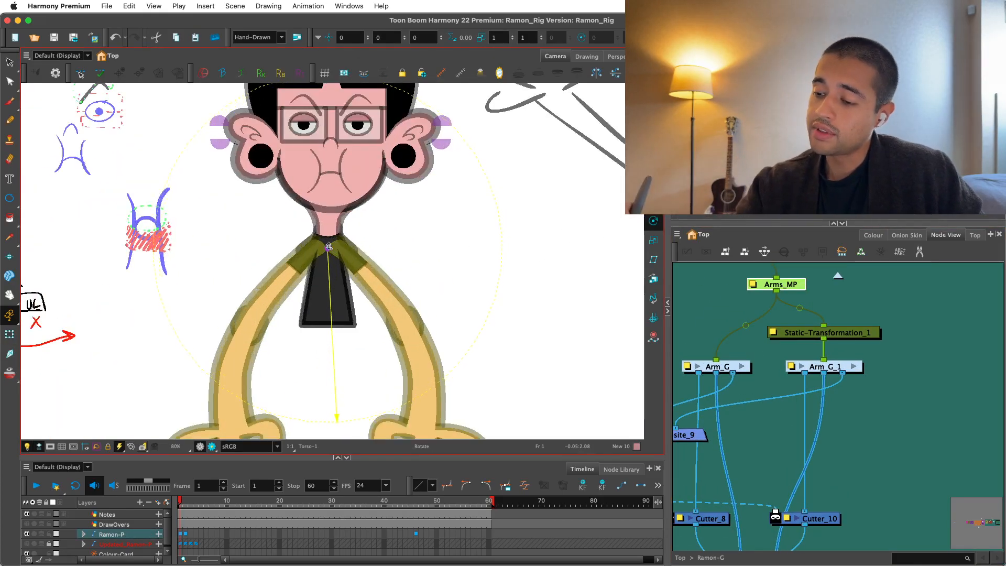
pyautogui.scroll(-4, 329, 246)
pyautogui.scroll(-1, 902, 341)
pyautogui.click(901, 342)
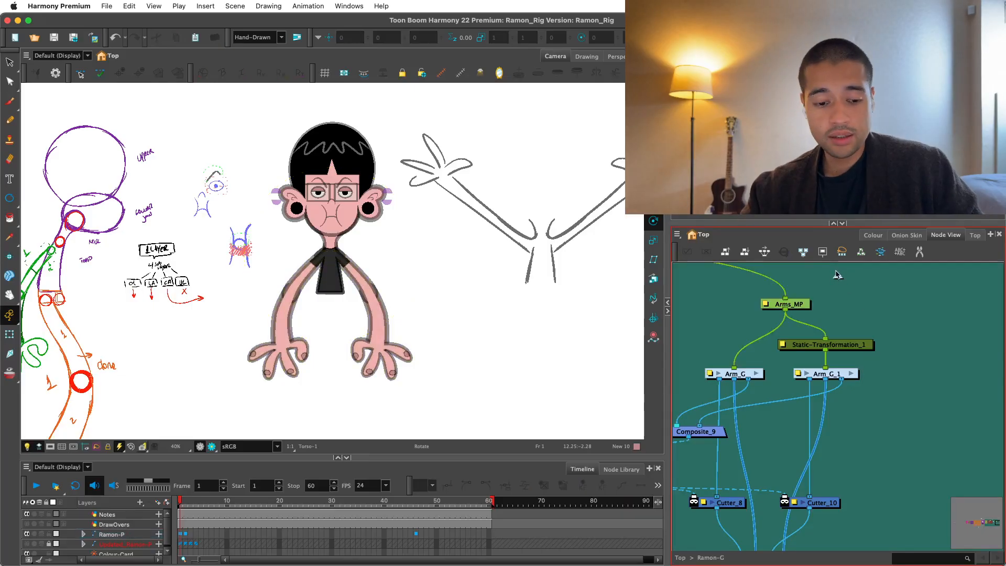
# Go up to the top-level network, enter the Ramon-G group again and view the arms controlled by Arms_MP.
pyautogui.press('super+shift+e')
pyautogui.moveTo(886, 319); pyautogui.dragTo(800, 324)
pyautogui.click(786, 382)
pyautogui.scroll(-2, 807, 330)
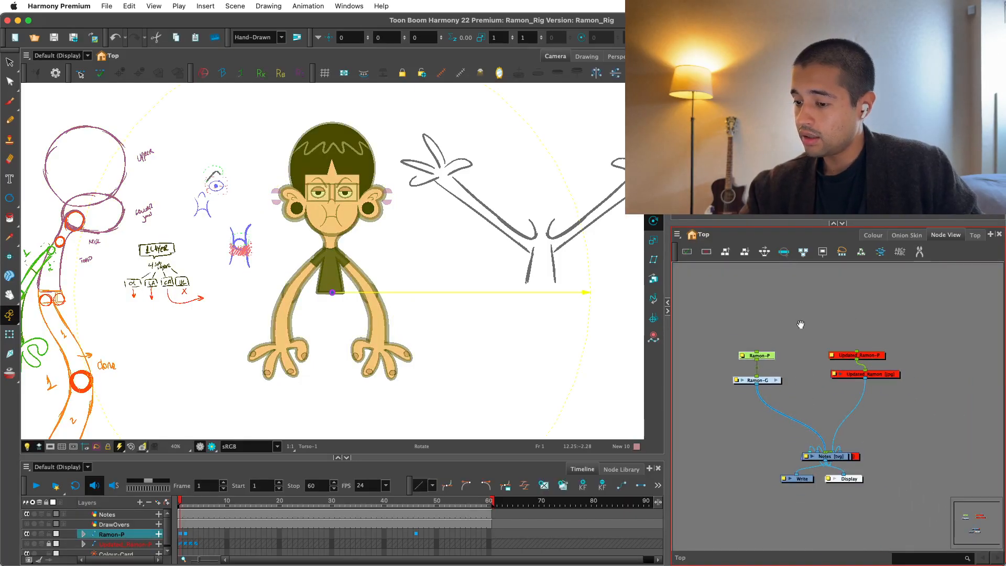
pyautogui.click(775, 380)
pyautogui.scroll(-1, 850, 338)
pyautogui.click(796, 314)
pyautogui.scroll(-1, 796, 313)
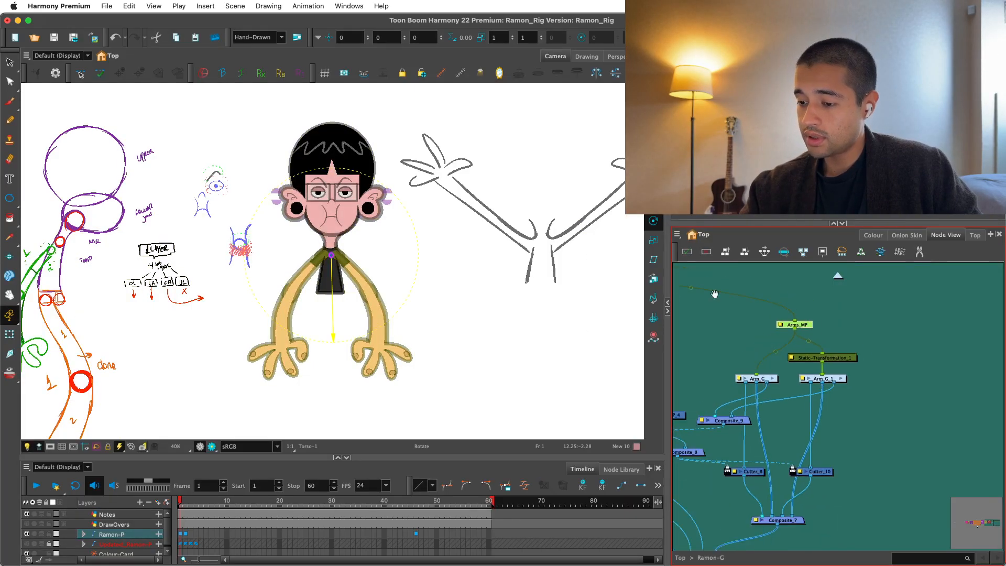
pyautogui.scroll(-2, 491, 332)
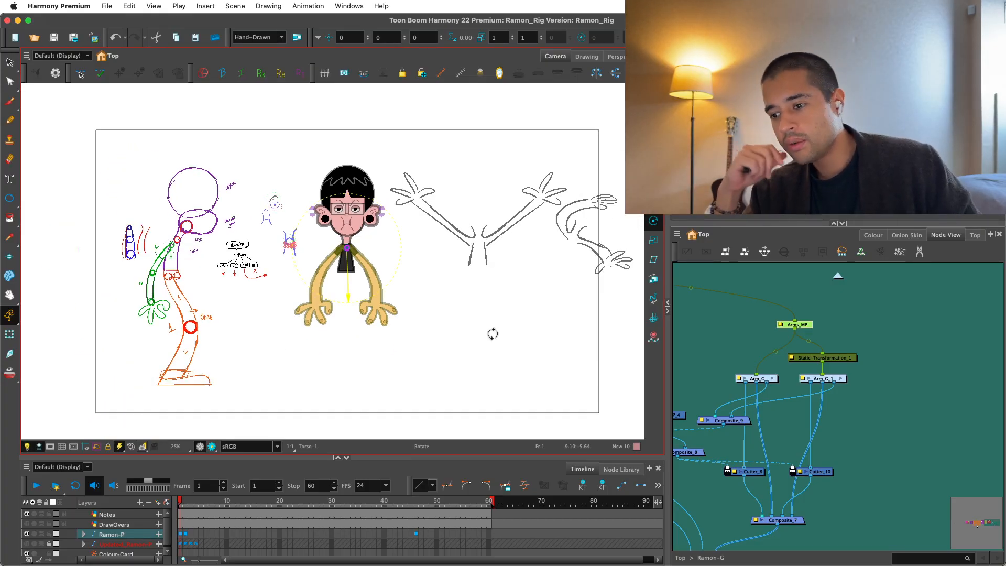
pyautogui.scroll(1, 492, 334)
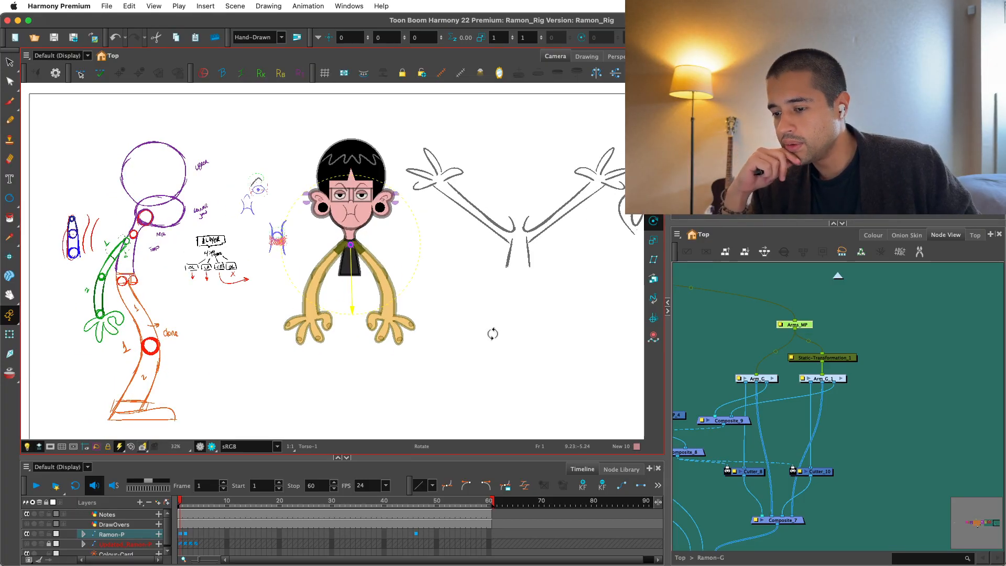
pyautogui.scroll(1, 493, 334)
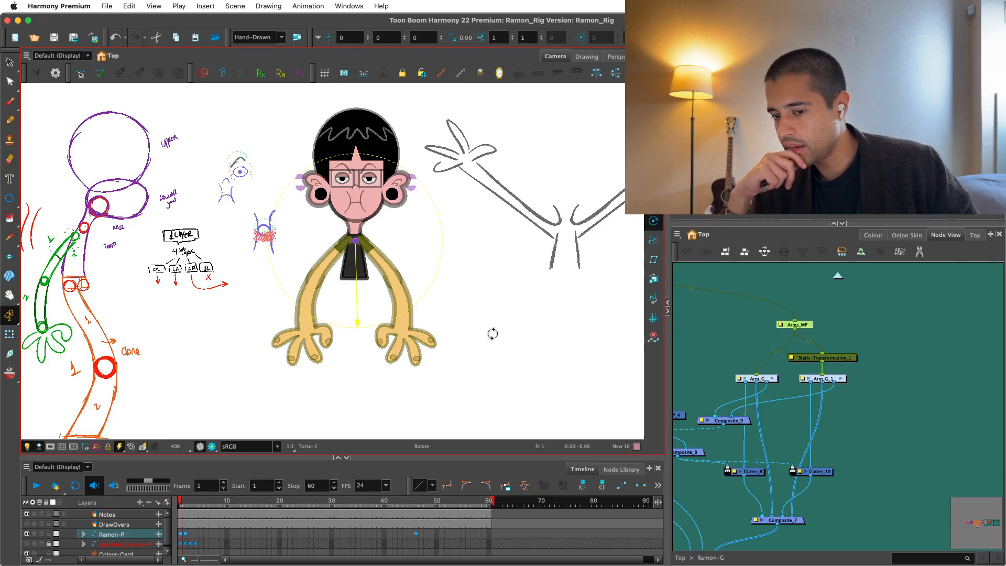
# Locate the torso nodes in the UpperBody section of the network and select the Torso drawing.
pyautogui.click(818, 394)
pyautogui.moveTo(816, 385); pyautogui.dragTo(918, 336)
pyautogui.moveTo(760, 336); pyautogui.dragTo(869, 388)
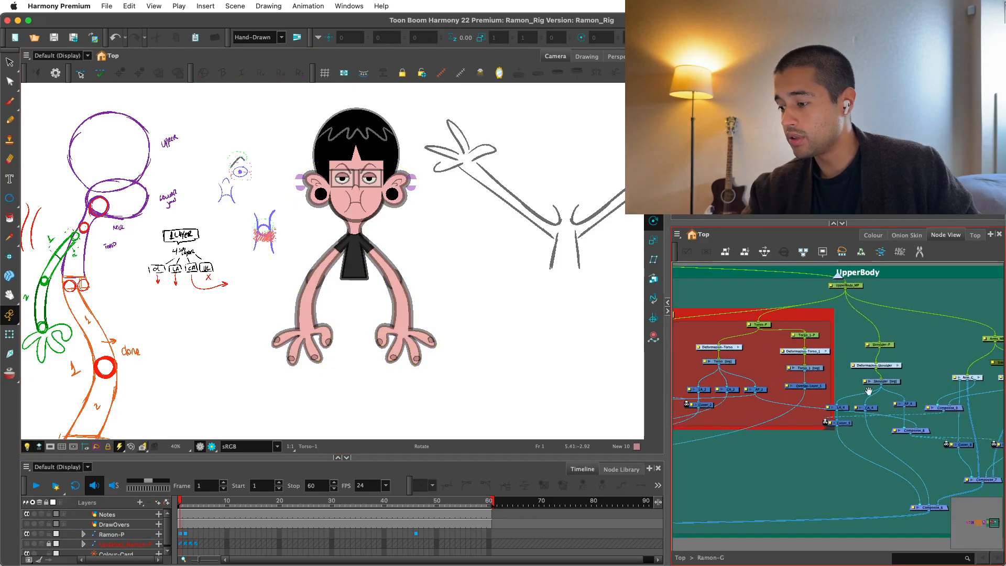
pyautogui.scroll(-1, 870, 336)
pyautogui.scroll(4, 757, 367)
pyautogui.click(770, 403)
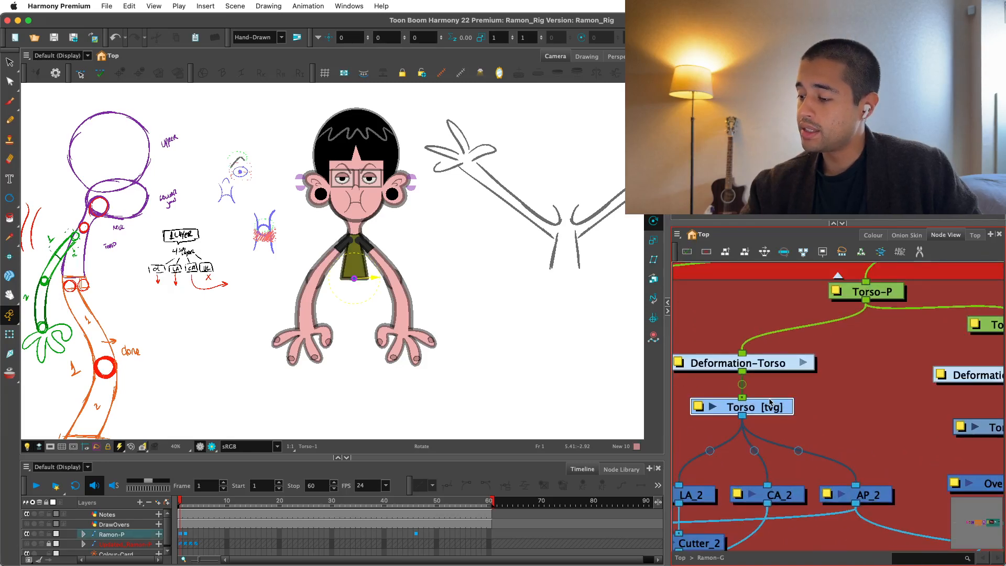
# Examine the torso drawing's fill and outline up close with the Select tool, alongside the Torso_1 node branch.
pyautogui.moveTo(888, 389); pyautogui.dragTo(810, 392)
pyautogui.hotkey('alt', 's')
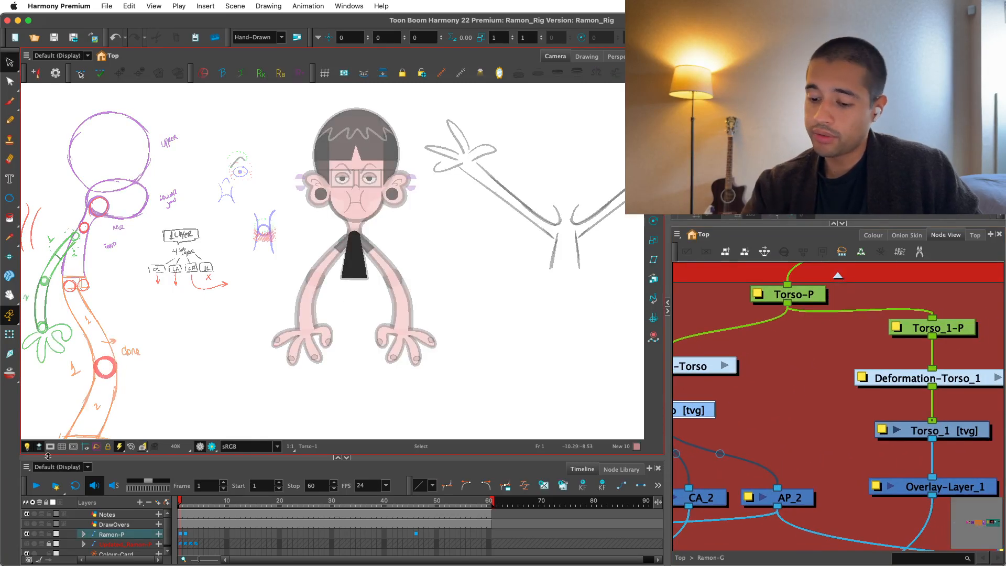
pyautogui.press('2')
pyautogui.moveTo(566, 264); pyautogui.dragTo(522, 293)
pyautogui.press('2')
pyautogui.press('2')
pyautogui.press('2')
pyautogui.moveTo(419, 373); pyautogui.dragTo(423, 360)
pyautogui.press('1')
pyautogui.moveTo(882, 371); pyautogui.dragTo(856, 373)
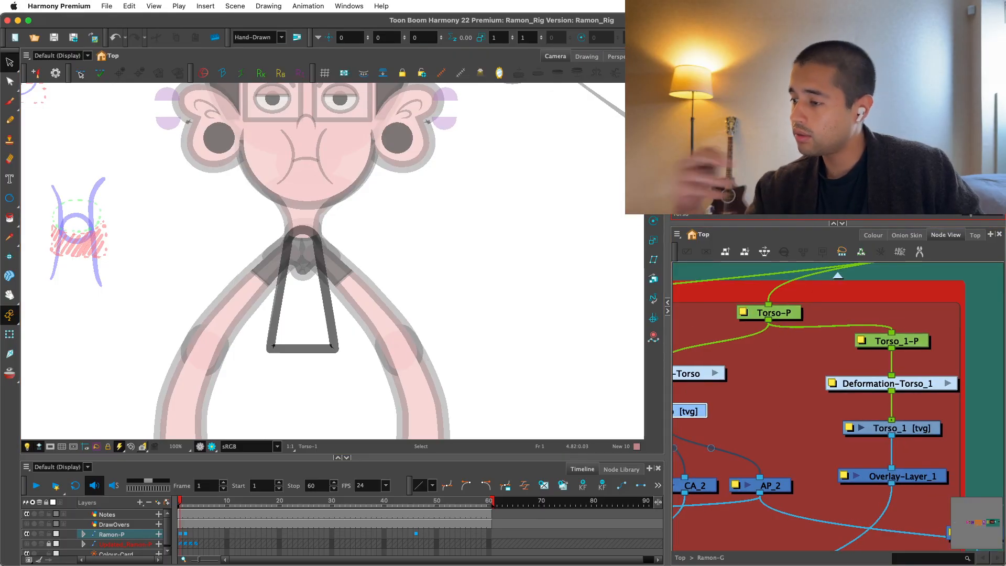
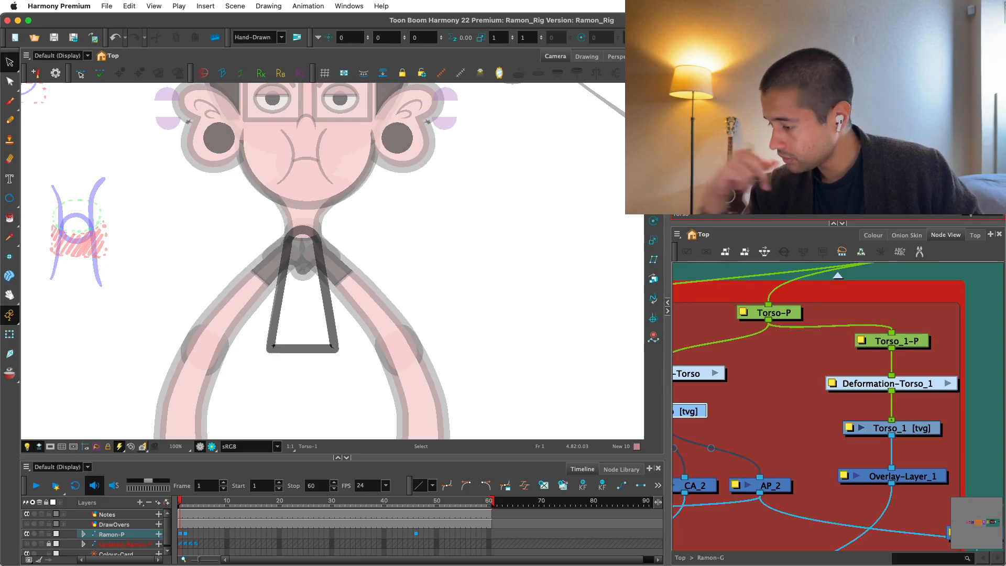
# Examine the Torso_1 overlay branch against the main Torso branch in the UpperBody section of the network.
pyautogui.moveTo(894, 292); pyautogui.dragTo(840, 271)
pyautogui.click(854, 458)
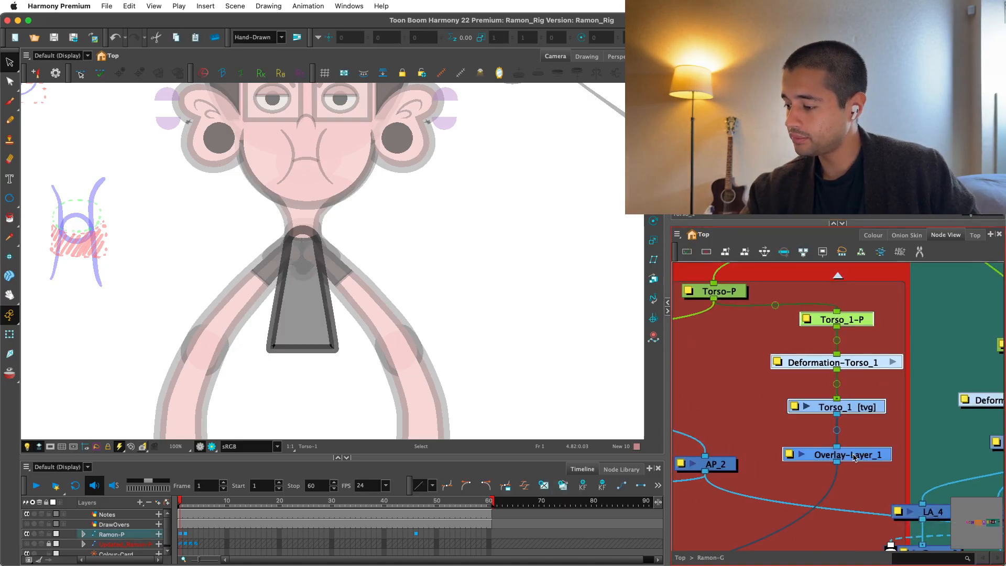
pyautogui.press('1')
pyautogui.press('1')
pyautogui.press('1')
pyautogui.press('1')
pyautogui.press('1')
pyautogui.moveTo(917, 341); pyautogui.dragTo(957, 354)
pyautogui.press('2')
pyautogui.click(784, 379)
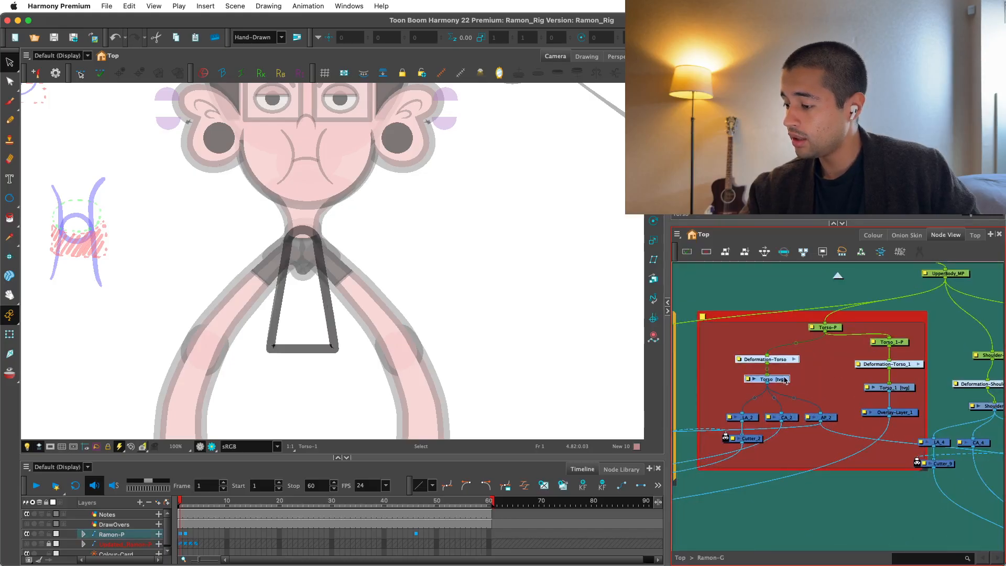
pyautogui.click(890, 350)
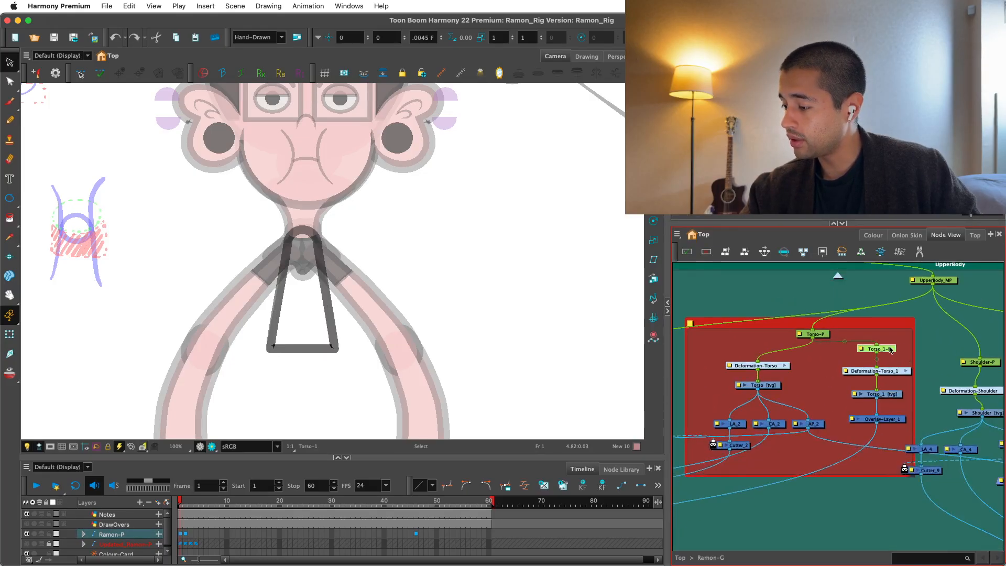
# Move the shoulder and arm nodes farther away from the torso backdrop inside the UpperBody group.
pyautogui.press('1')
pyautogui.press('1')
pyautogui.press('1')
pyautogui.press('1')
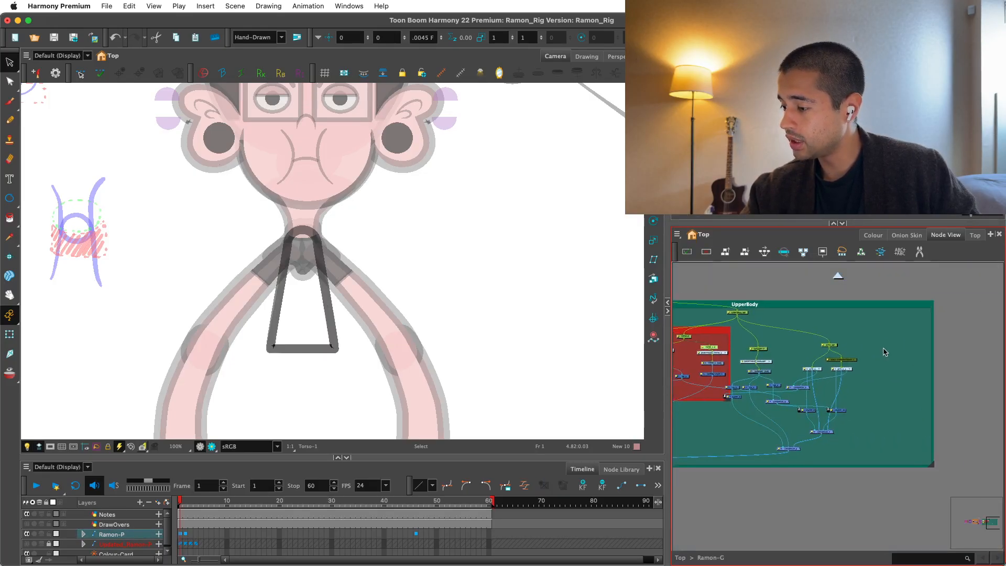
pyautogui.moveTo(884, 341); pyautogui.dragTo(737, 458)
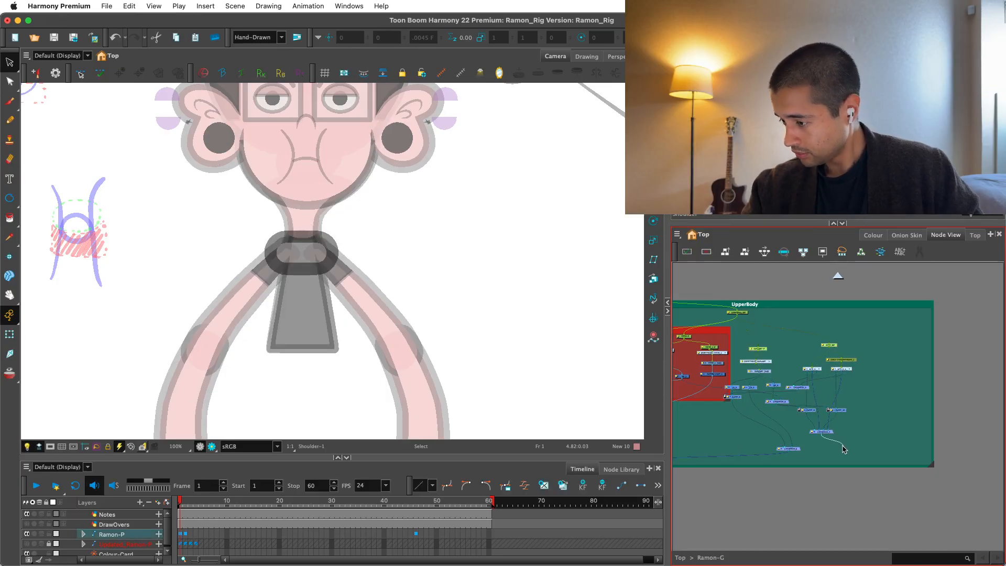
pyautogui.moveTo(843, 450); pyautogui.dragTo(840, 452)
pyautogui.press('super+z')
pyautogui.moveTo(881, 344); pyautogui.dragTo(743, 471)
pyautogui.click(795, 447)
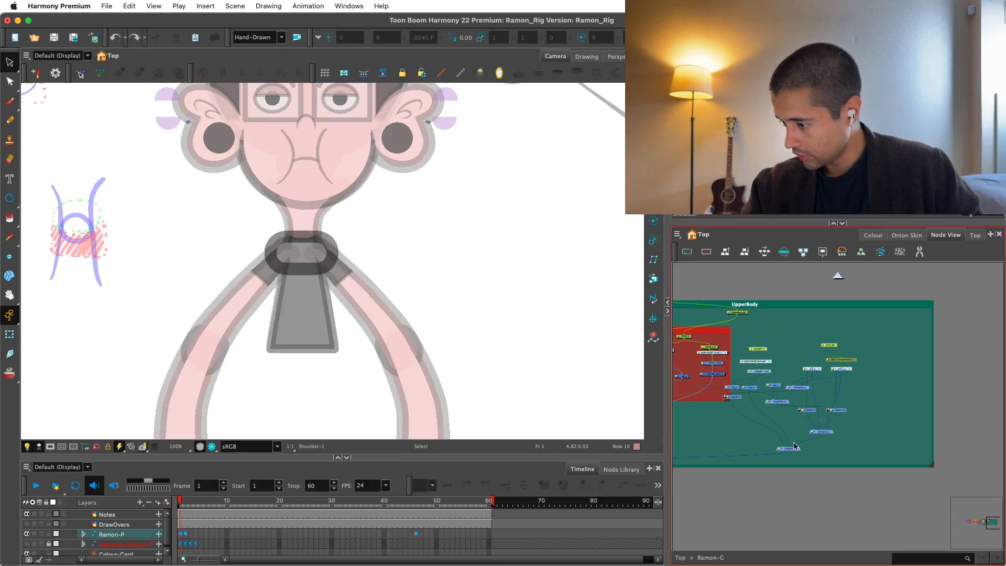
pyautogui.moveTo(798, 450); pyautogui.dragTo(881, 465)
pyautogui.click(850, 451)
# Widen the red torso backdrop and move the Torso_1 branch outward, leaving space beside the Torso branch.
pyautogui.scroll(5, 851, 450)
pyautogui.moveTo(845, 437); pyautogui.dragTo(894, 463)
pyautogui.scroll(2, 891, 456)
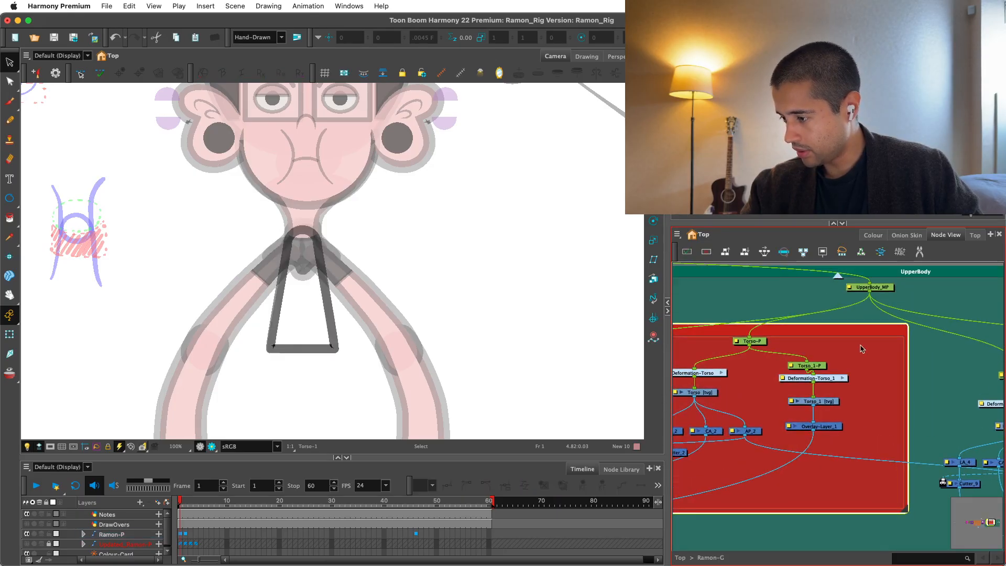
pyautogui.moveTo(863, 348); pyautogui.dragTo(802, 440)
pyautogui.moveTo(831, 426); pyautogui.dragTo(878, 432)
pyautogui.moveTo(905, 509); pyautogui.dragTo(939, 497)
pyautogui.moveTo(805, 409); pyautogui.dragTo(857, 428)
pyautogui.scroll(2, 856, 428)
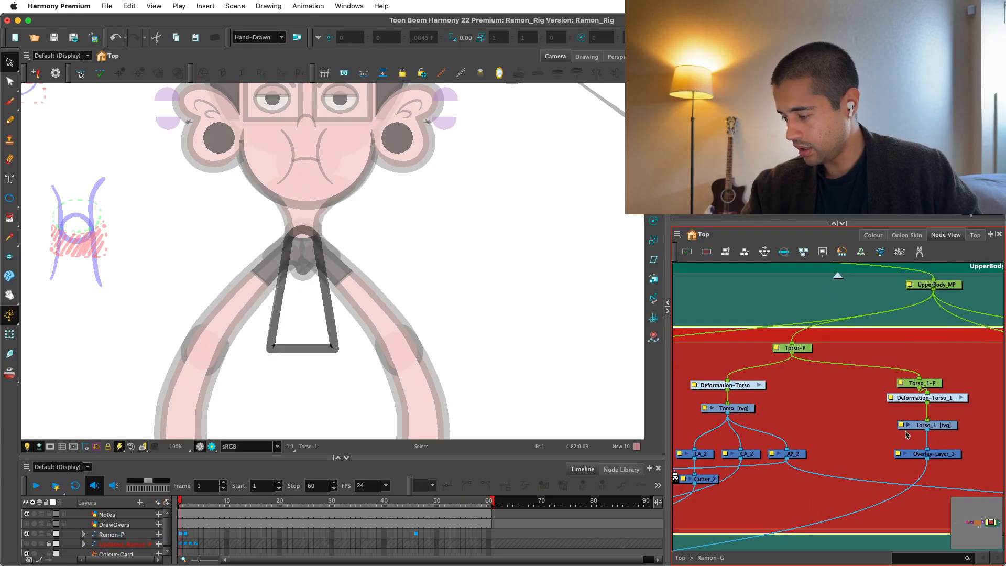
# Add a vector drawing layer named Nipples and place its node between the Torso and Torso_1 branches.
pyautogui.click(857, 428)
pyautogui.press('super+r')
pyautogui.write('Nippl')
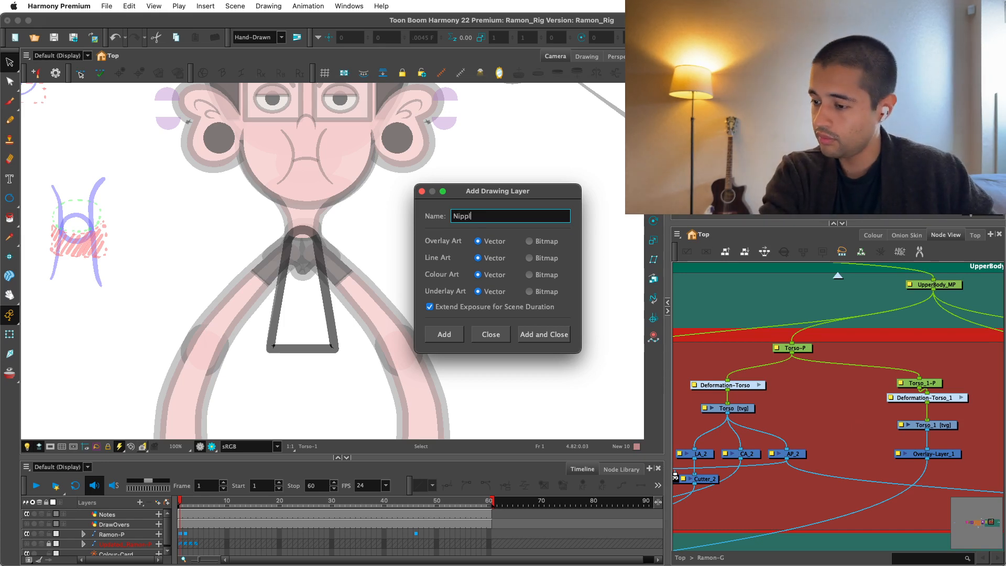
pyautogui.write('es')
pyautogui.press('Return')
pyautogui.moveTo(888, 404); pyautogui.dragTo(858, 411)
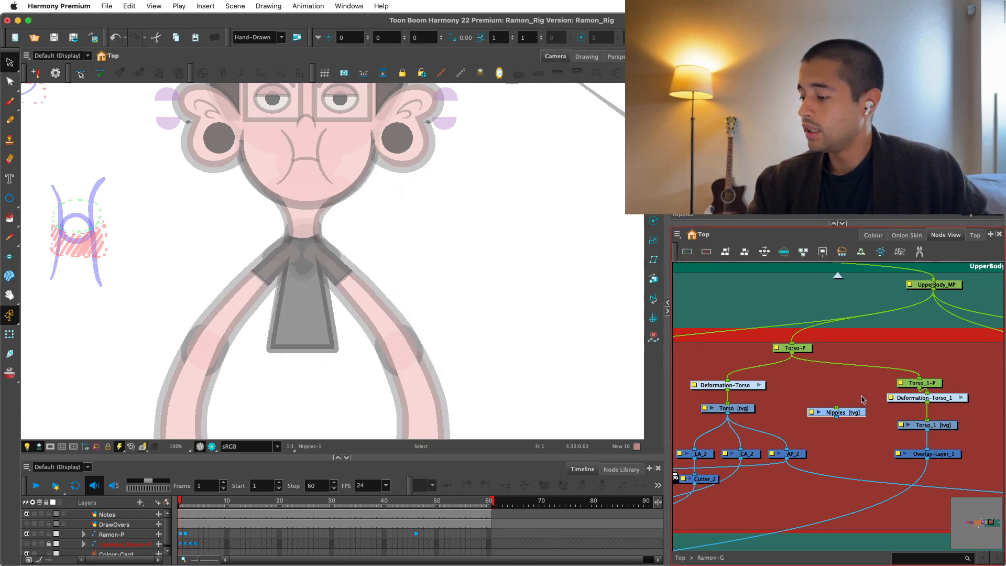
# Give the Nipples drawing a parent peg and connect that peg under Torso-P.
pyautogui.press('super+p')
pyautogui.moveTo(870, 337); pyautogui.dragTo(875, 359)
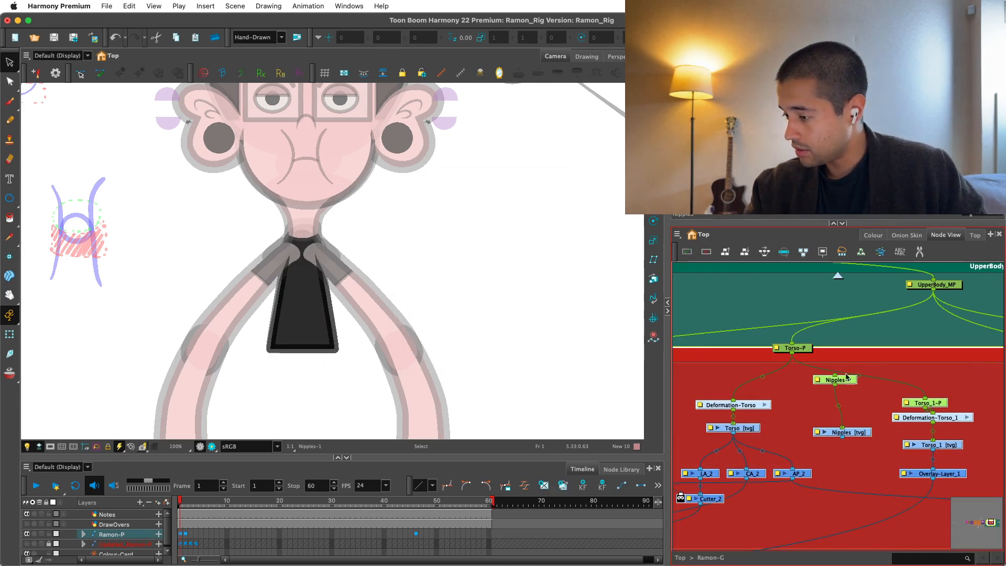
pyautogui.press('super+z')
pyautogui.press('super+shift+z')
pyautogui.press('super+z')
pyautogui.press('super+z')
pyautogui.moveTo(792, 353); pyautogui.dragTo(845, 380)
pyautogui.press('2')
pyautogui.click(851, 371)
# Connect the Nipples drawing's output to the composite, keeping its node between the two torso branches.
pyautogui.moveTo(849, 421); pyautogui.dragTo(885, 328)
pyautogui.press('1')
pyautogui.scroll(-2, 907, 367)
pyautogui.moveTo(916, 356); pyautogui.dragTo(705, 436)
pyautogui.scroll(2, 899, 388)
pyautogui.hscroll(-1, 912, 393)
pyautogui.hscroll(-4, 891, 419)
pyautogui.hscroll(5, 786, 440)
pyautogui.scroll(4, 830, 452)
pyautogui.scroll(2, 830, 452)
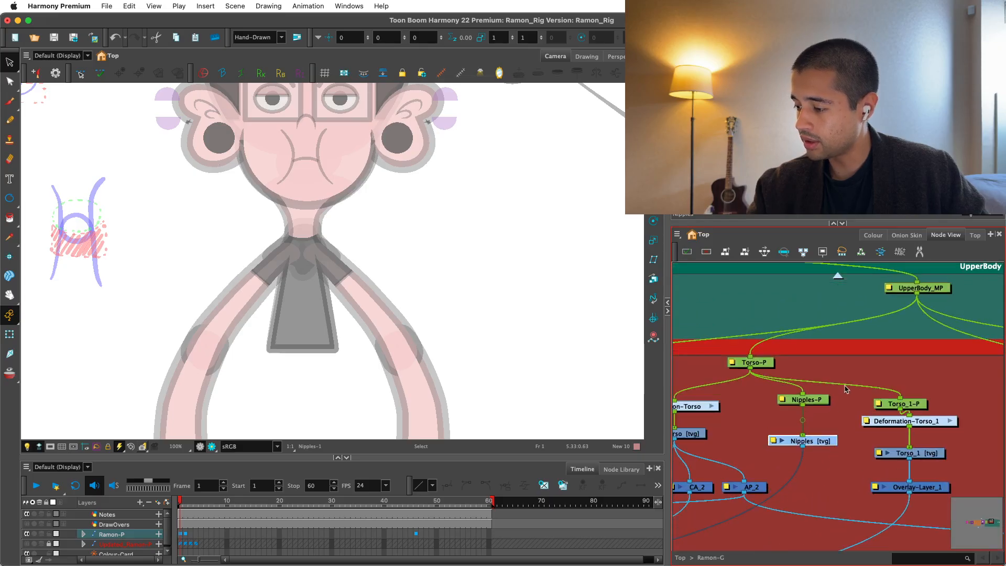
pyautogui.click(849, 382)
pyautogui.scroll(2, 849, 381)
# Draw an oval outline on the upper chest of the Nipples layer using the Default colour from Ramon_Colors.
pyautogui.hotkey('alt', 'b')
pyautogui.scroll(4, 418, 356)
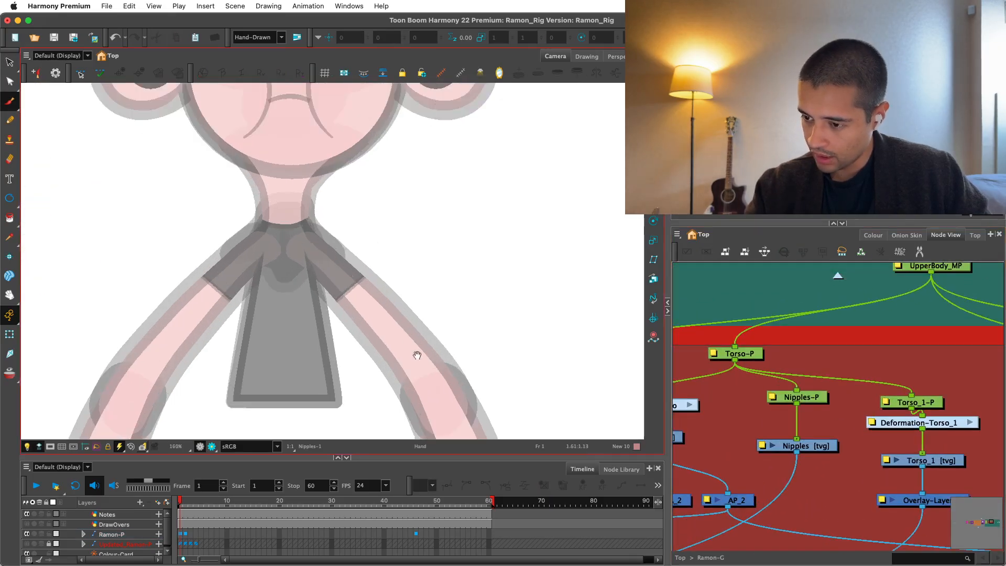
pyautogui.scroll(3, 418, 356)
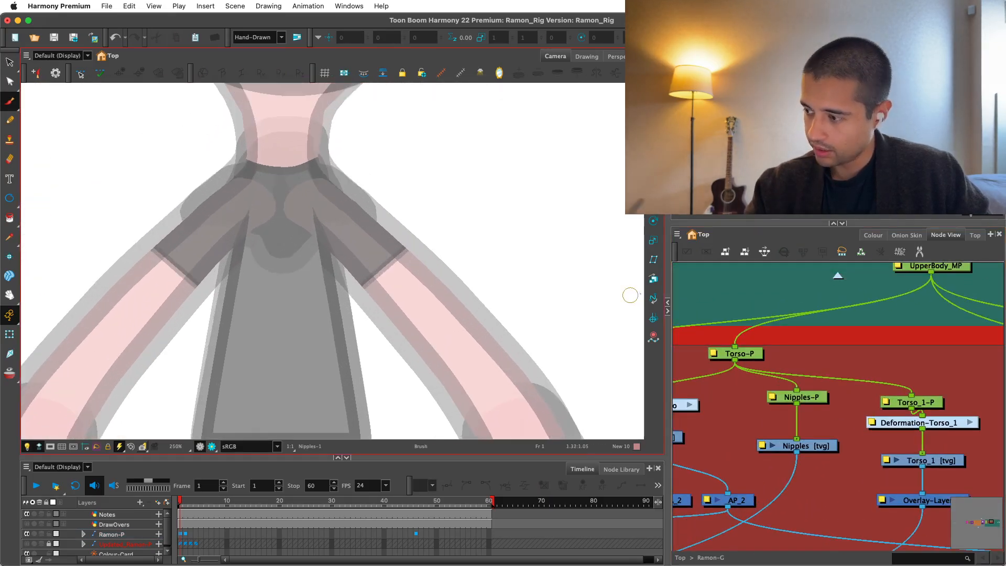
pyautogui.click(873, 234)
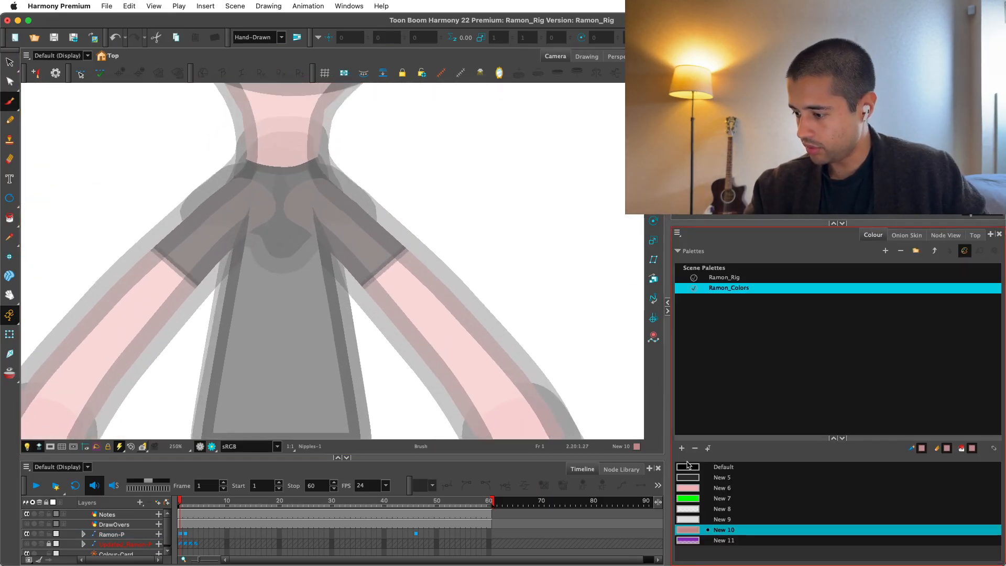
pyautogui.click(688, 466)
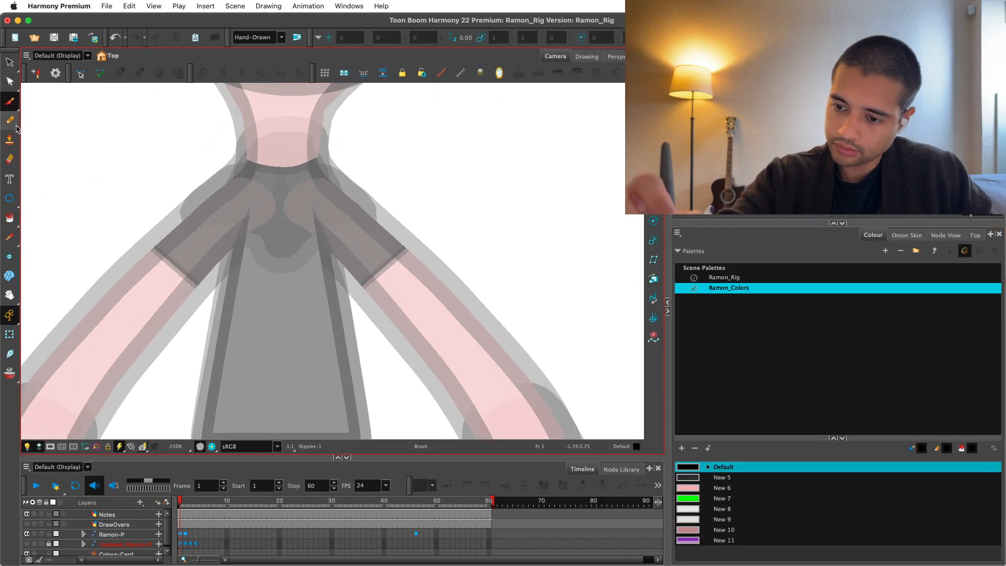
pyautogui.click(9, 198)
pyautogui.press('2')
pyautogui.moveTo(204, 207); pyautogui.dragTo(271, 280)
# Scale the oval on the chest into a smaller, evenly round circle.
pyautogui.hotkey('alt', 's')
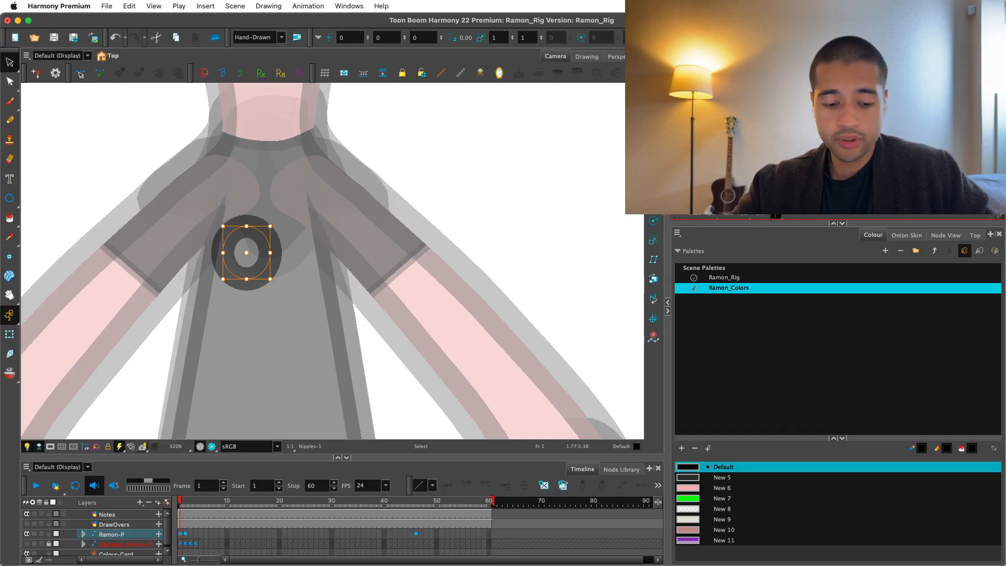
pyautogui.press('2')
pyautogui.press('2')
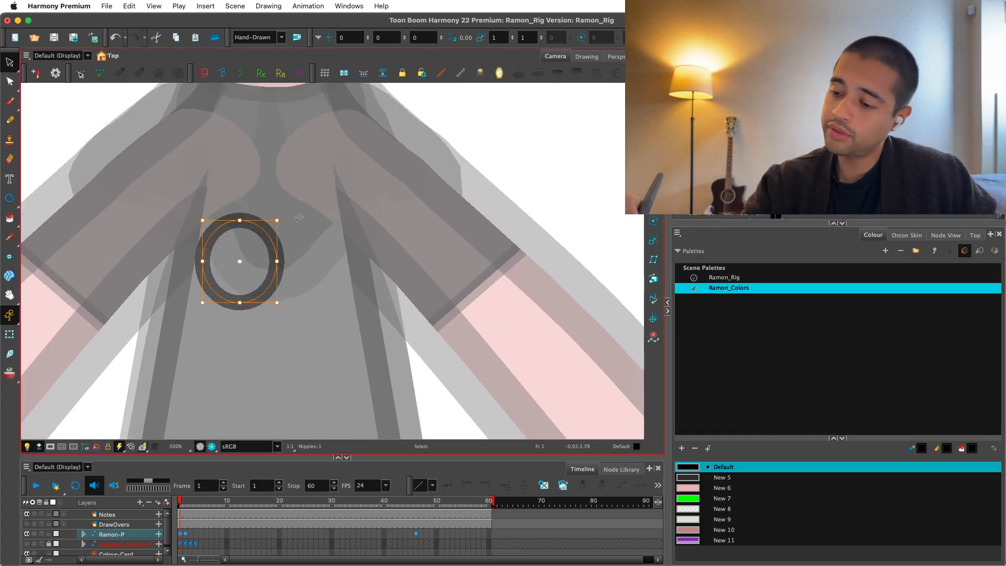
pyautogui.moveTo(274, 217); pyautogui.dragTo(277, 274)
pyautogui.press('space')
pyautogui.press('2')
pyautogui.click(291, 259)
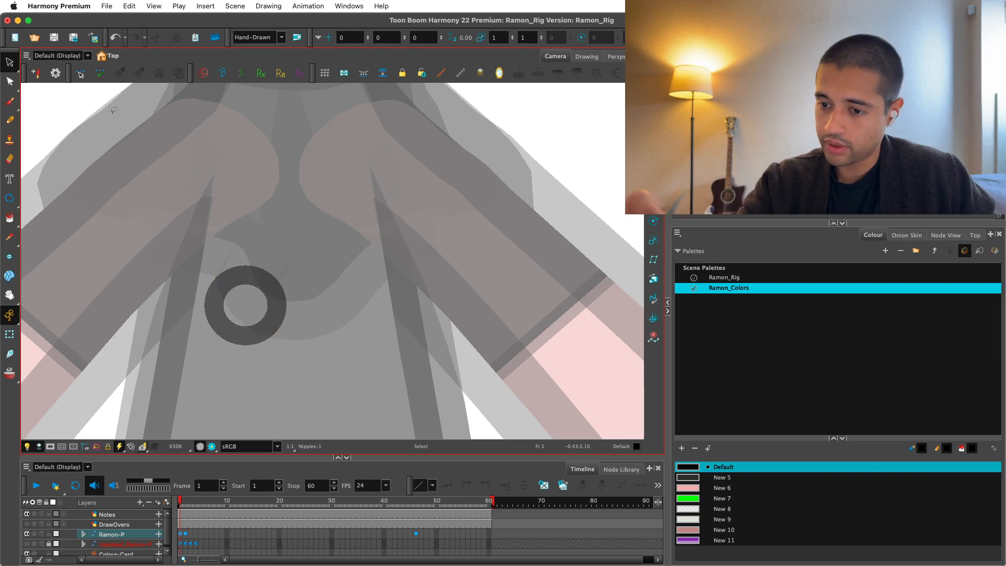
# Thin the chest circle's outline and place a smaller copy of it inside the ring.
pyautogui.click(270, 276)
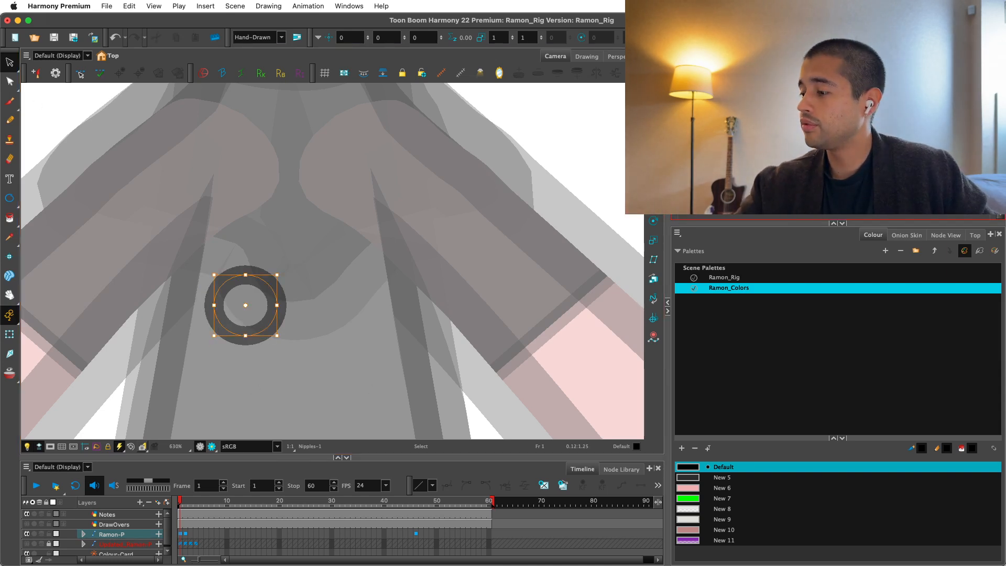
pyautogui.press('Return')
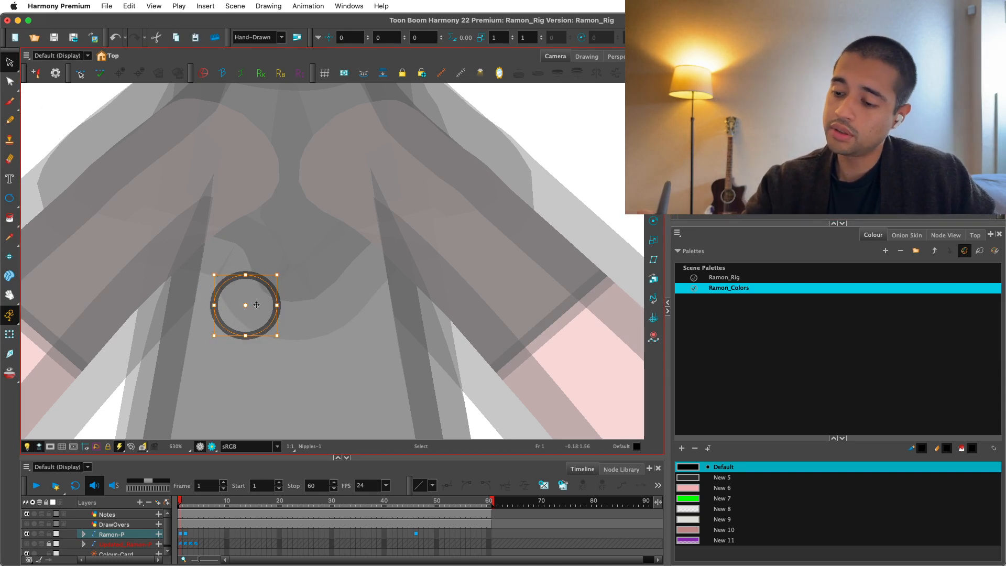
pyautogui.moveTo(256, 304); pyautogui.dragTo(259, 307)
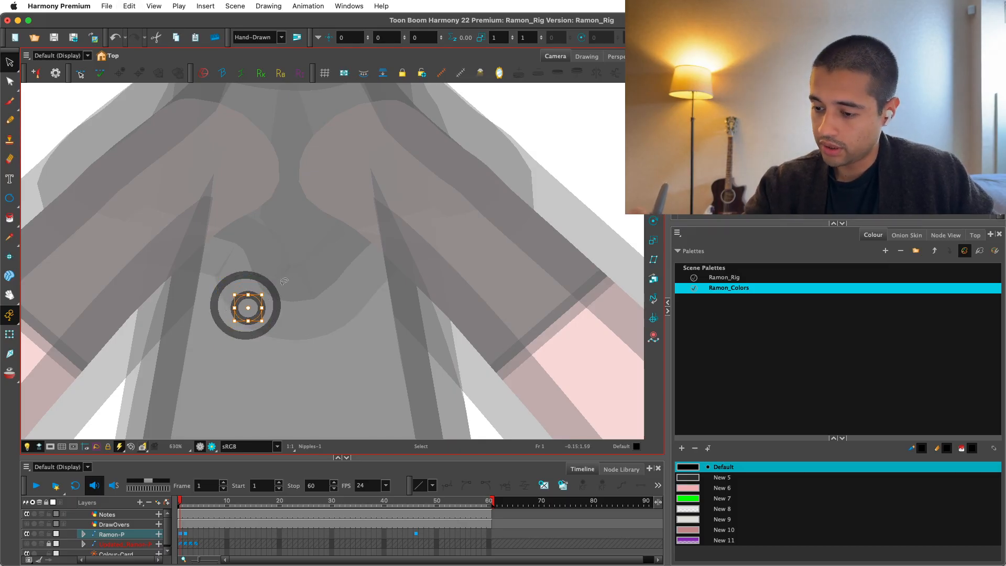
pyautogui.scroll(3, 261, 305)
pyautogui.hotkey('alt', 'e')
pyautogui.moveTo(247, 313)
pyautogui.mouseDown()
pyautogui.moveTo(266, 283)
pyautogui.moveTo(310, 260)
pyautogui.mouseUp()
pyautogui.press('2')
pyautogui.press('2')
pyautogui.hotkey('alt', 's')
pyautogui.press('2')
pyautogui.press('2')
pyautogui.hotkey('alt', 'q')
pyautogui.click(170, 351)
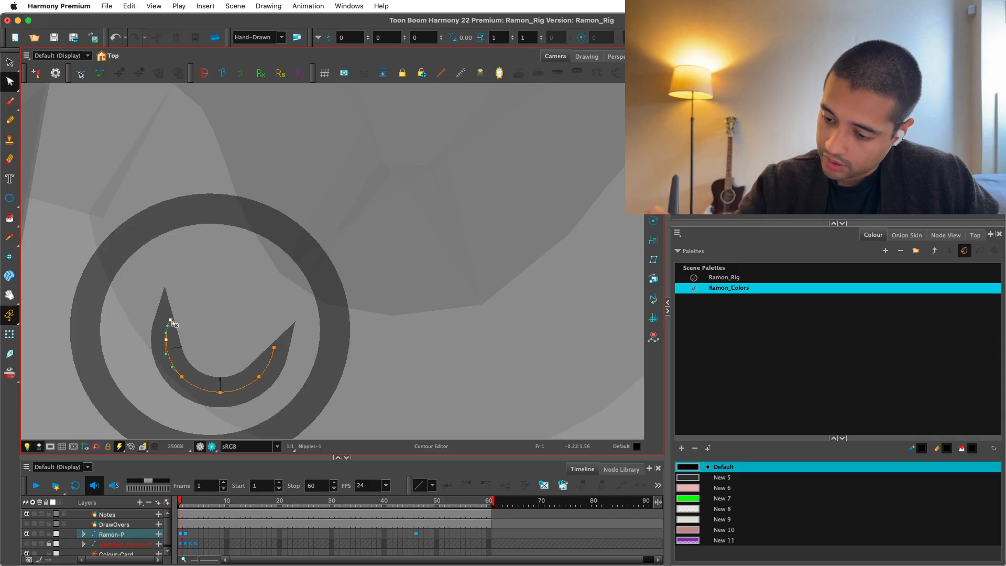
pyautogui.moveTo(171, 320); pyautogui.dragTo(188, 320)
pyautogui.press('super+z')
pyautogui.click(171, 321)
pyautogui.press('Delete')
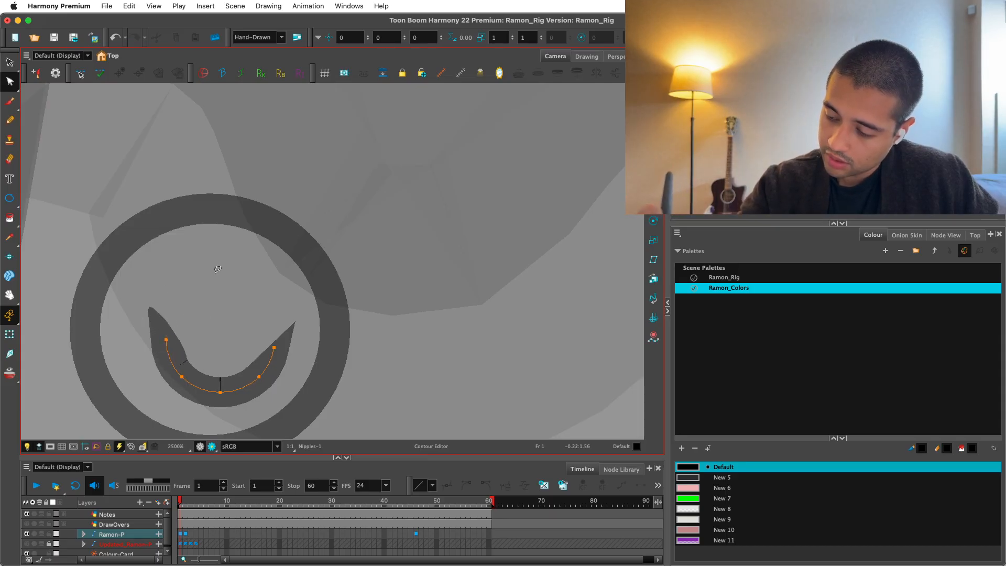
pyautogui.press('super+z')
pyautogui.press('super+z')
# Adjust the inner circle's size and position within the ring, then erase a small gap at its top.
pyautogui.press('1')
pyautogui.press('1')
pyautogui.press('1')
pyautogui.hotkey('alt', 's')
pyautogui.click(306, 292)
pyautogui.press('2')
pyautogui.press('2')
pyautogui.moveTo(276, 320)
pyautogui.mouseDown()
pyautogui.moveTo(338, 307)
pyautogui.moveTo(306, 304)
pyautogui.mouseUp()
pyautogui.hotkey('alt', 'e')
pyautogui.moveTo(309, 265); pyautogui.dragTo(284, 282)
# Extend both cut ends of the inner circle into rounded tips with the Pencil Editor.
pyautogui.press('2')
pyautogui.press('2')
pyautogui.click(15, 86)
pyautogui.click(52, 101)
pyautogui.press('2')
pyautogui.press('space')
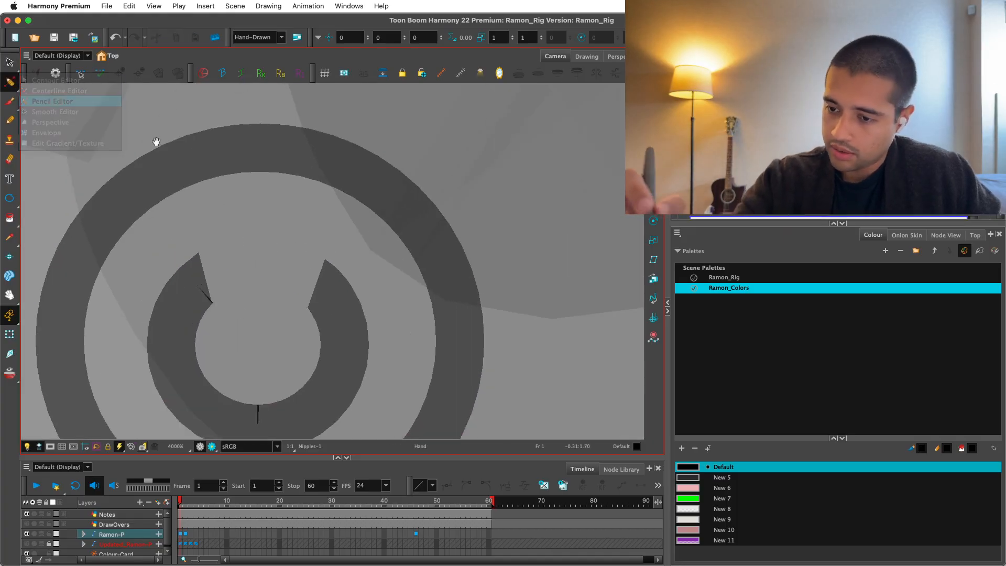
pyautogui.press('2')
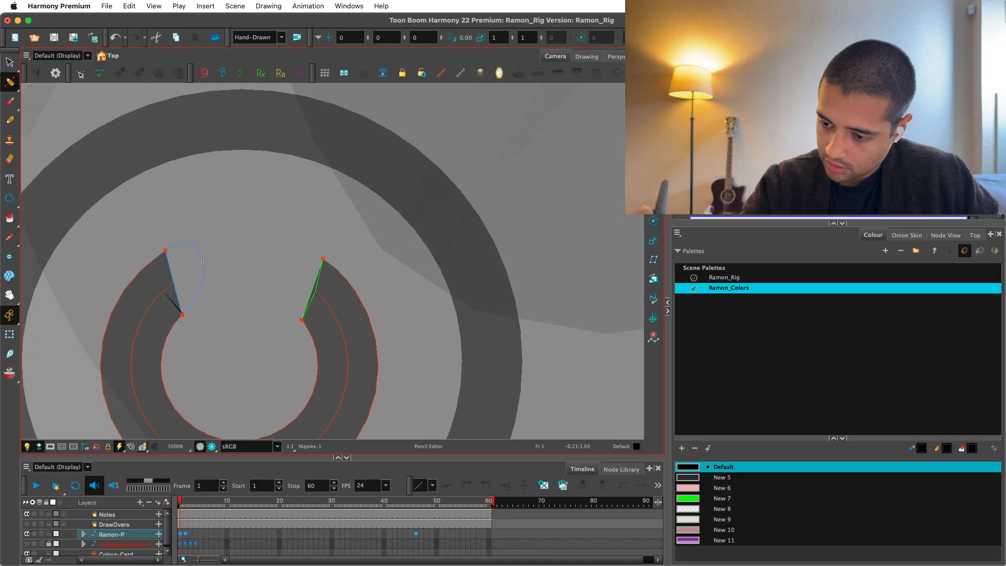
pyautogui.moveTo(216, 258); pyautogui.dragTo(220, 255)
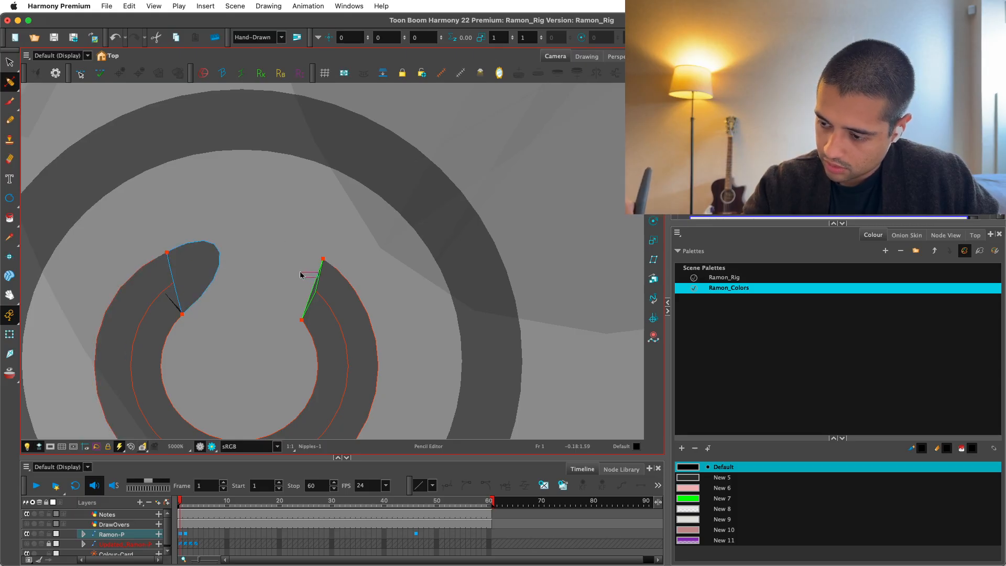
pyautogui.moveTo(278, 273); pyautogui.dragTo(278, 274)
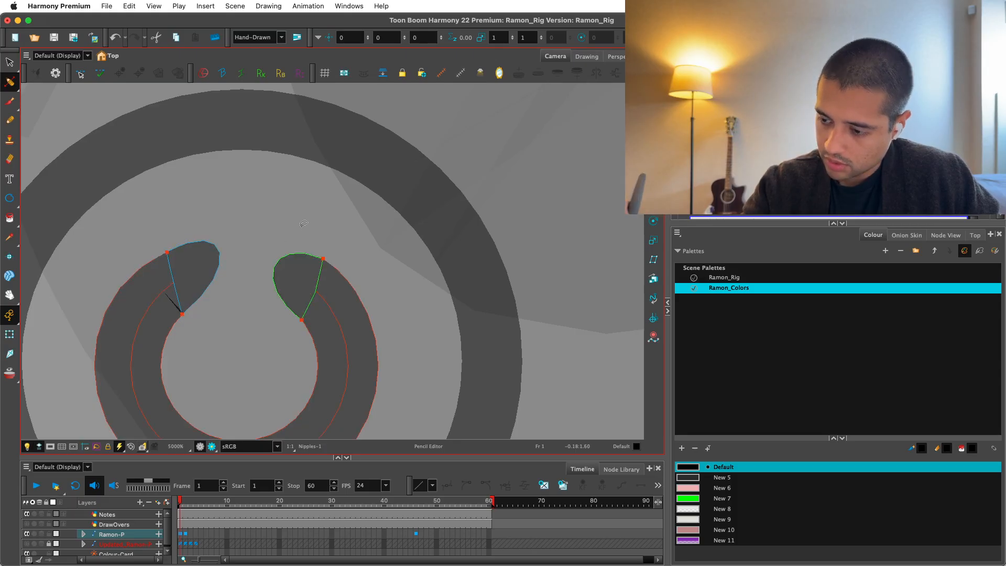
# Narrow both ends of the inner line with the Pencil Editor, shaping it into a crescent with tapered tips.
pyautogui.press('1')
pyautogui.press('1')
pyautogui.press('1')
pyautogui.press('1')
pyautogui.press('2')
pyautogui.press('space')
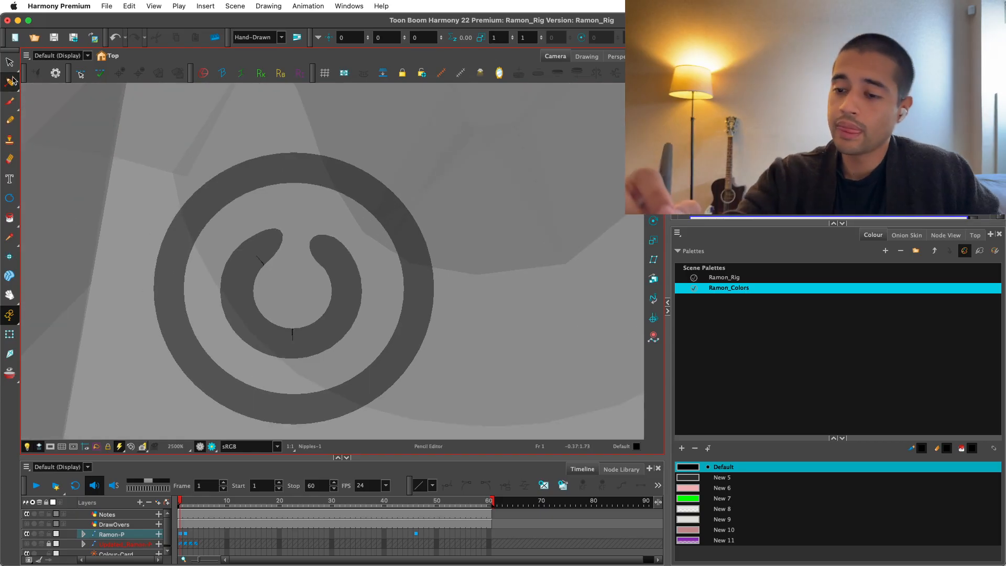
pyautogui.press('2')
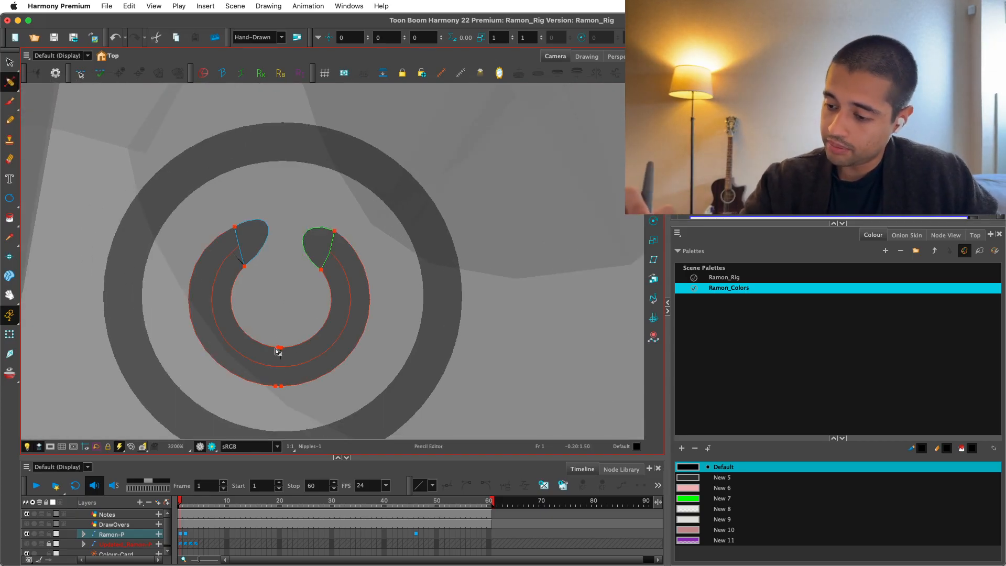
pyautogui.moveTo(239, 246); pyautogui.dragTo(239, 243)
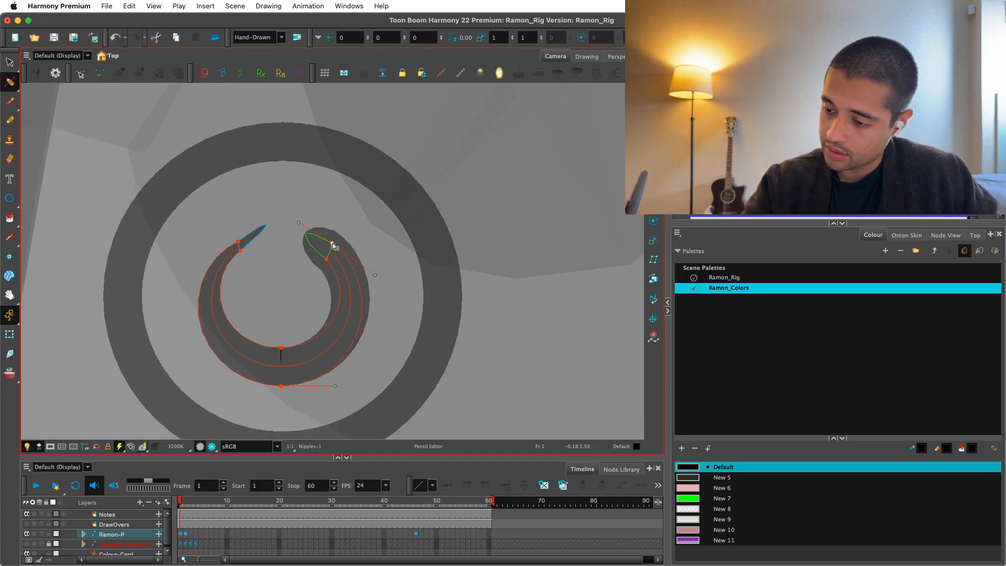
pyautogui.moveTo(333, 245); pyautogui.dragTo(334, 248)
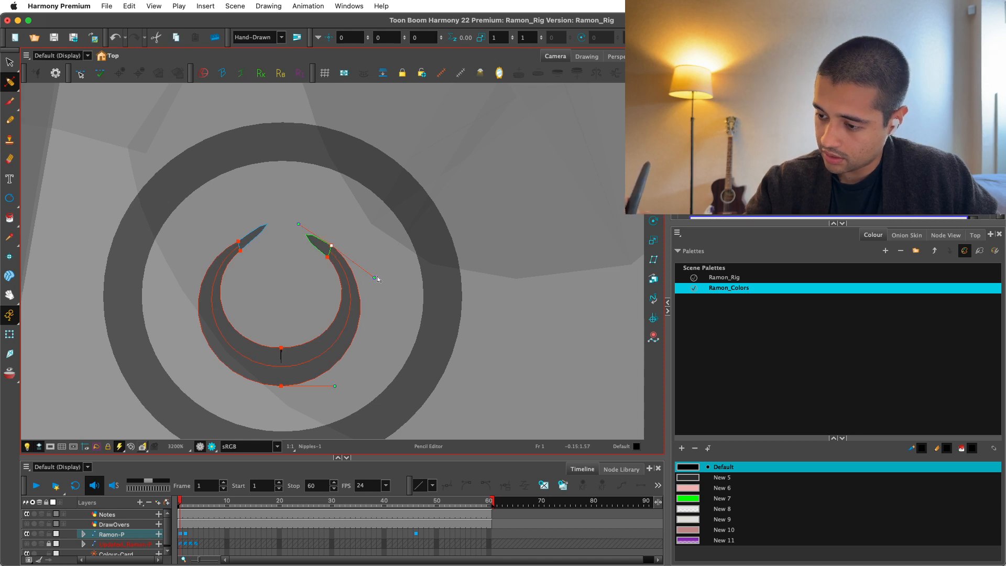
pyautogui.moveTo(375, 278); pyautogui.dragTo(380, 272)
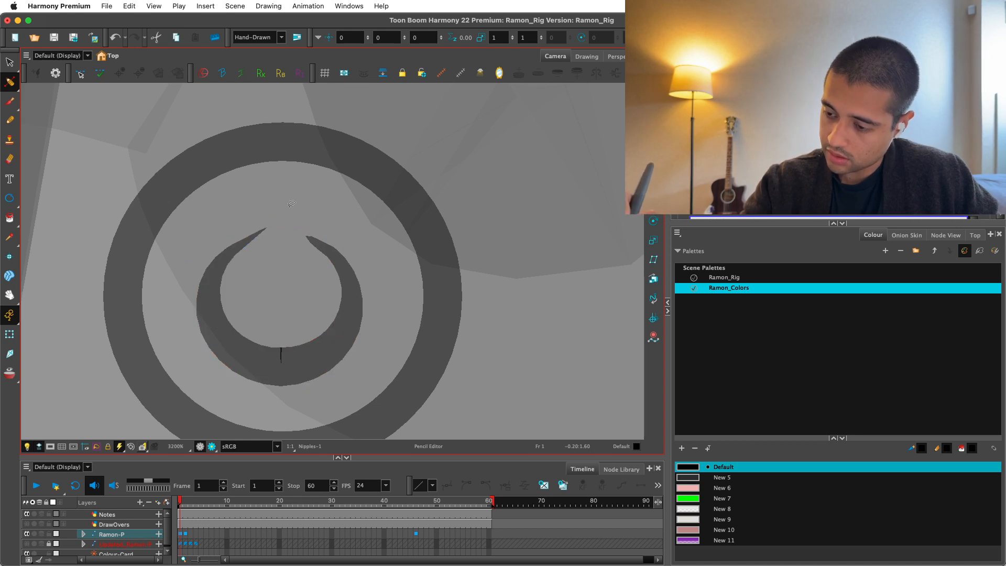
pyautogui.click(335, 254)
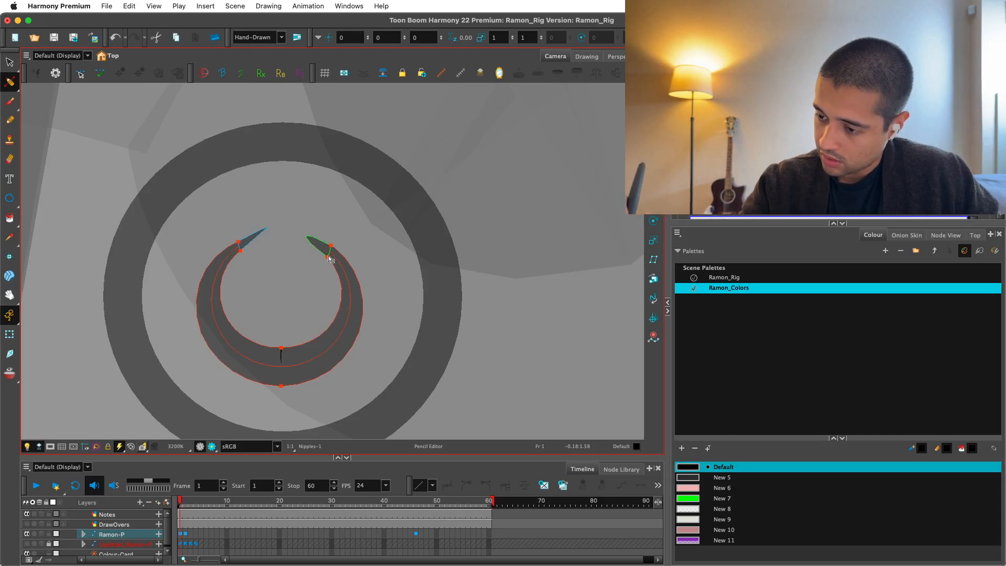
# Scale the inner crescent down and place it slightly lower inside the outer ring.
pyautogui.scroll(-2, 394, 279)
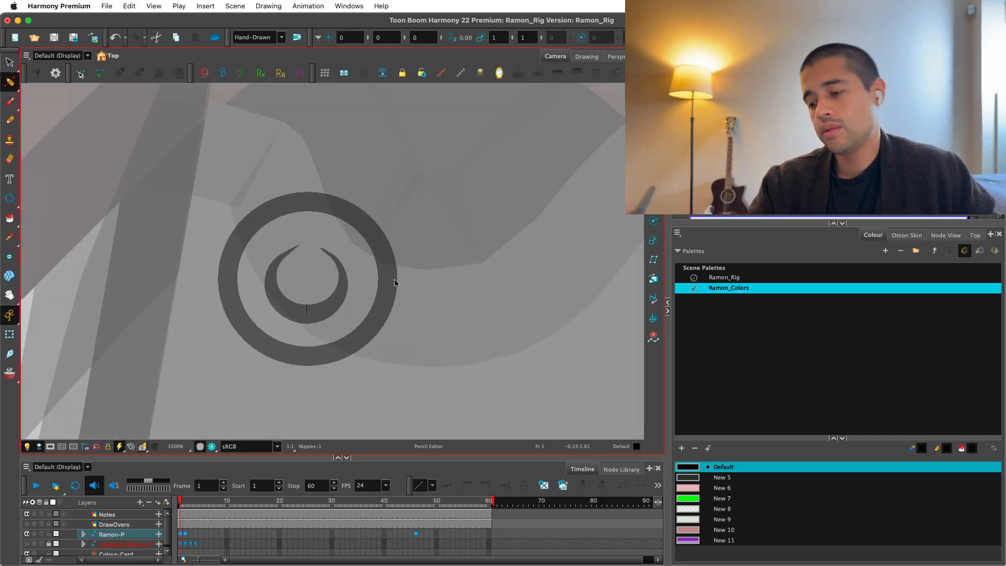
pyautogui.scroll(1, 366, 265)
pyautogui.hotkey('alt', 's')
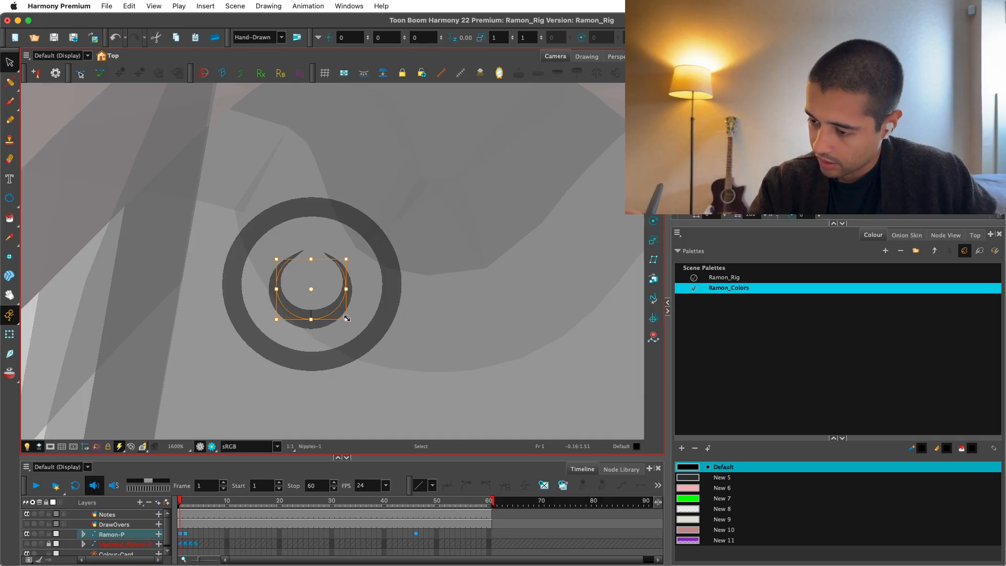
pyautogui.moveTo(346, 319)
pyautogui.mouseDown()
pyautogui.moveTo(337, 311)
pyautogui.moveTo(329, 323)
pyautogui.moveTo(325, 292)
pyautogui.mouseUp()
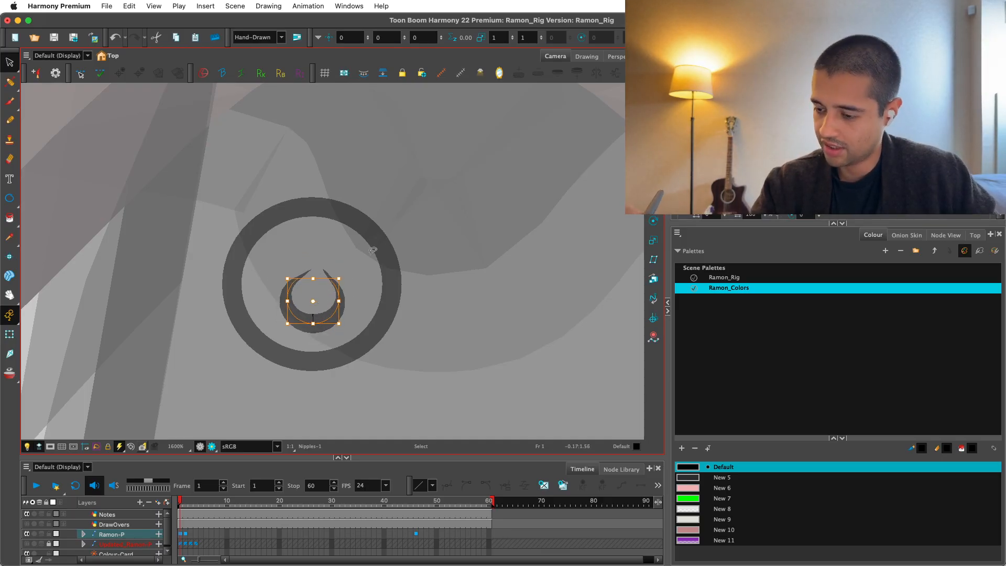
# Examine the crescent's shape and placement inside the outer ring at different magnifications.
pyautogui.press('1')
pyautogui.press('1')
pyautogui.press('2')
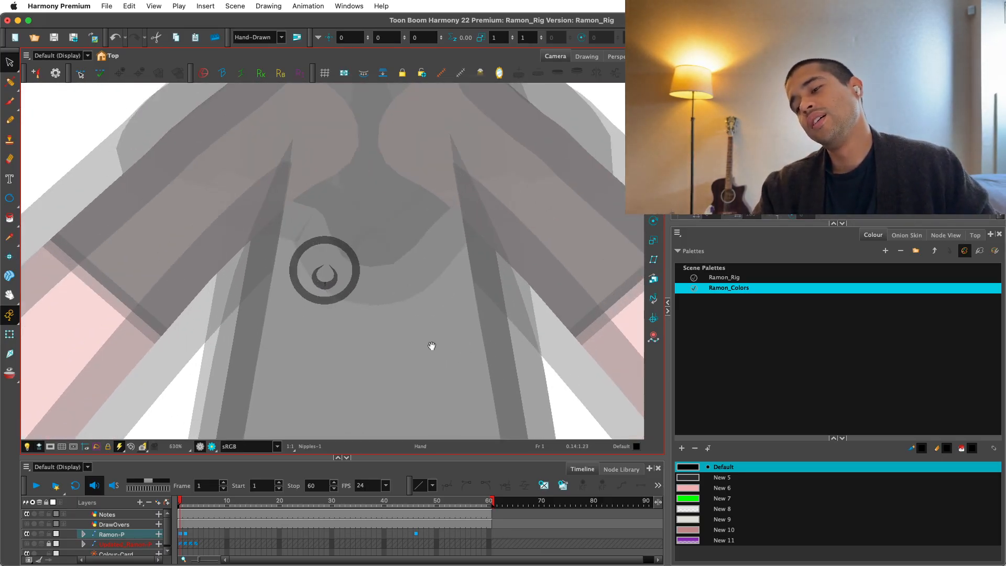
pyautogui.moveTo(432, 346); pyautogui.dragTo(439, 369)
pyautogui.press('2')
pyautogui.press('2')
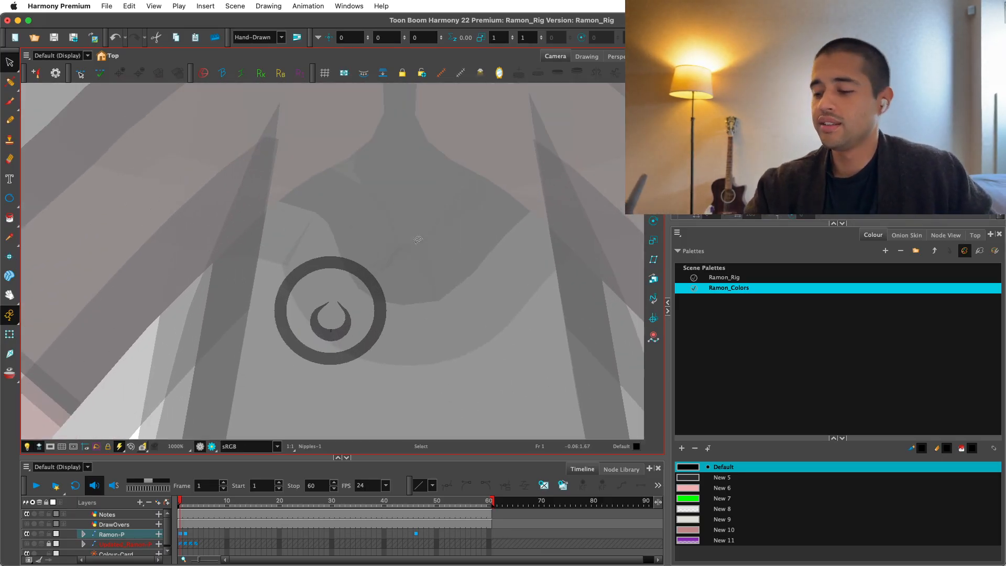
pyautogui.press('2')
pyautogui.press('super+a')
pyautogui.moveTo(338, 315); pyautogui.dragTo(328, 309)
pyautogui.press('2')
pyautogui.press('2')
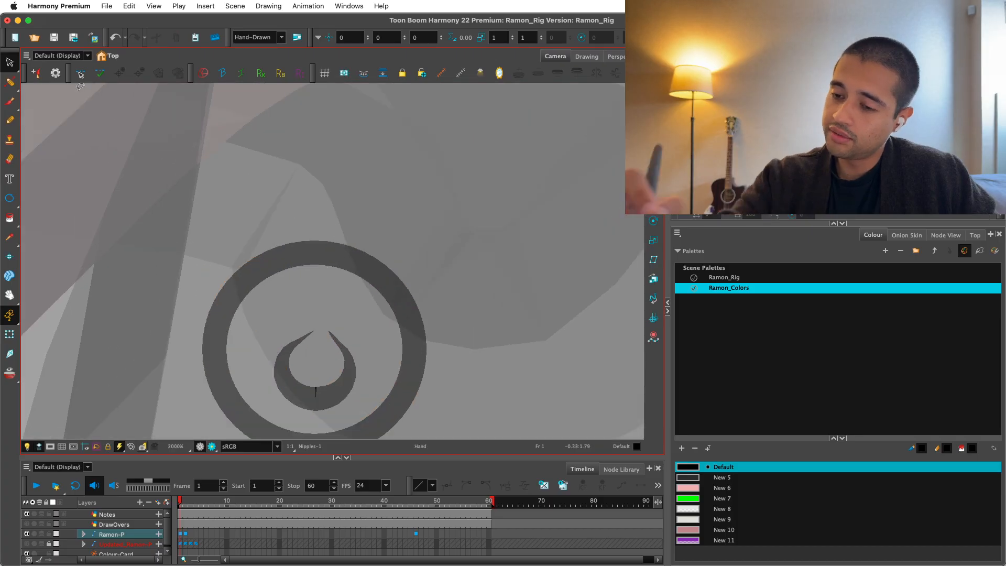
# Widen the crescent on both sides, stretch it upward and reposition it inside the ring.
pyautogui.click(9, 82)
pyautogui.click(56, 80)
pyautogui.press('2')
pyautogui.click(289, 317)
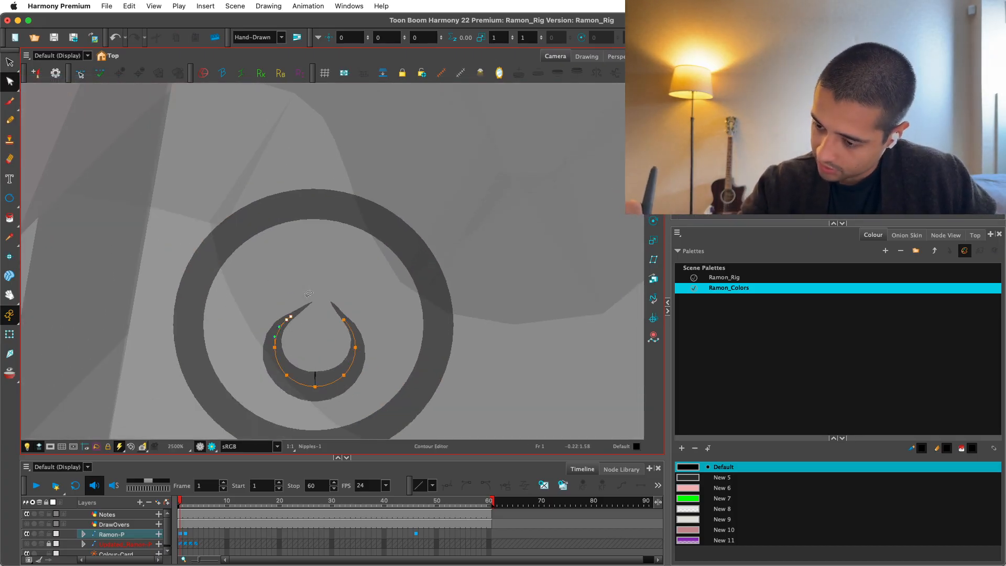
pyautogui.hotkey('alt', 's')
pyautogui.moveTo(356, 351); pyautogui.dragTo(369, 351)
pyautogui.moveTo(275, 351); pyautogui.dragTo(263, 350)
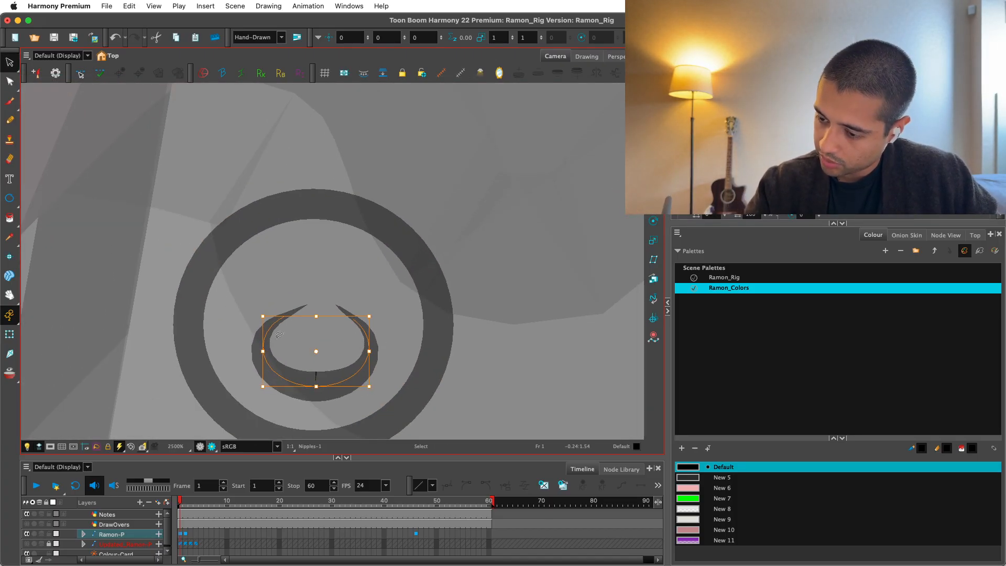
pyautogui.moveTo(316, 316); pyautogui.dragTo(317, 295)
pyautogui.moveTo(359, 321); pyautogui.dragTo(328, 316)
pyautogui.click(389, 240)
pyautogui.press('1')
pyautogui.press('1')
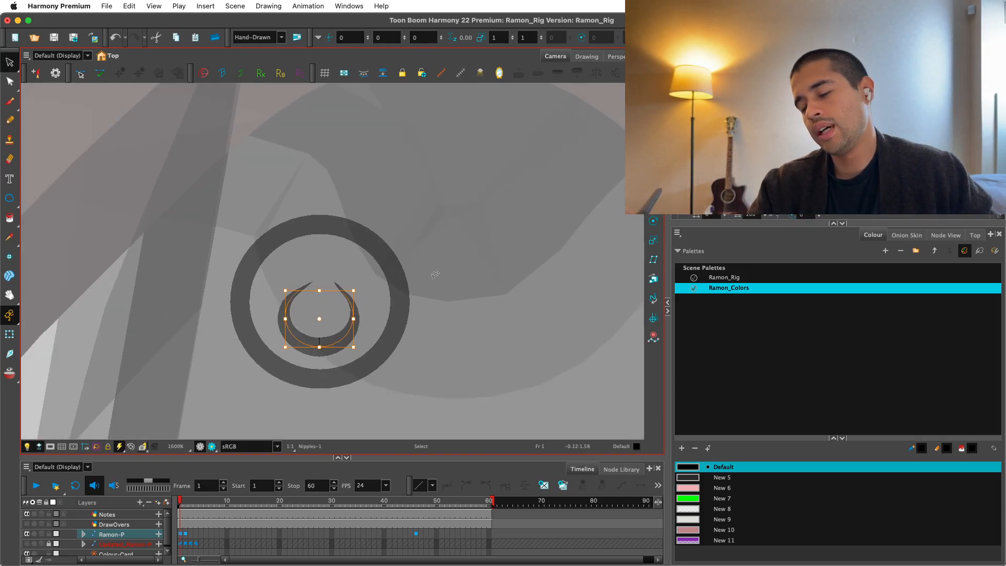
pyautogui.click(435, 275)
pyautogui.press('1')
pyautogui.press('1')
pyautogui.press('1')
pyautogui.press('1')
pyautogui.press('1')
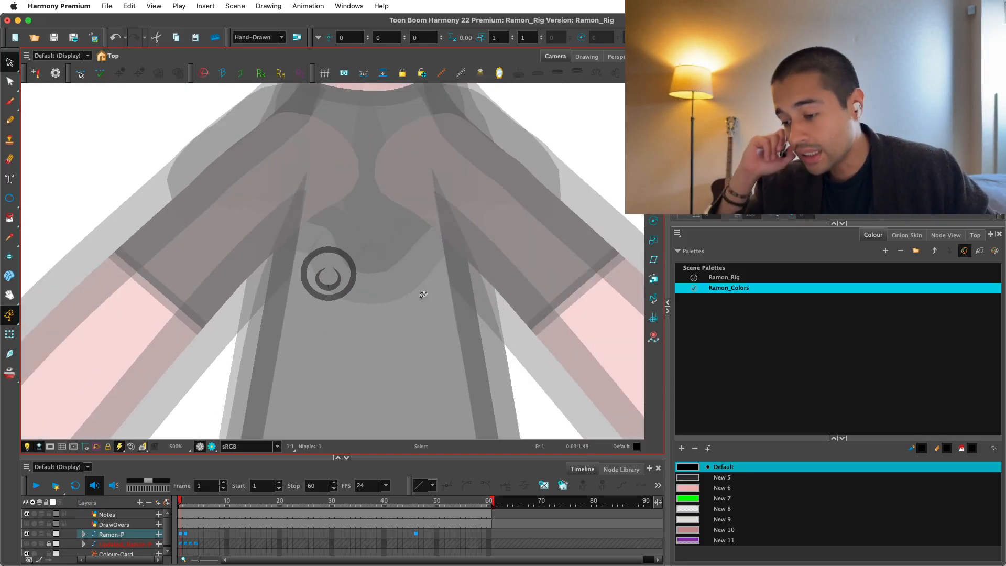
pyautogui.press('2')
pyautogui.press('2')
pyautogui.press('2')
pyautogui.press('2')
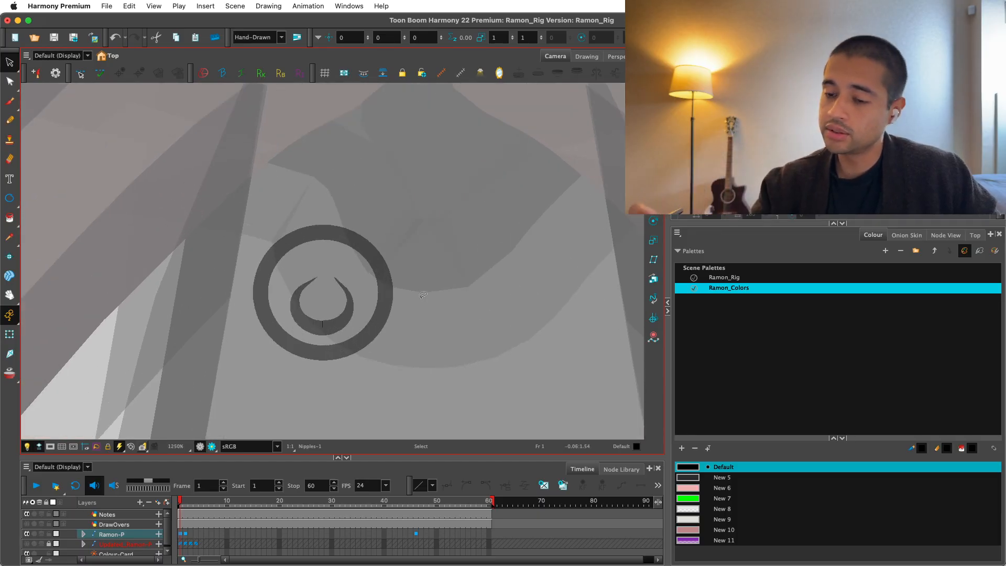
# Draw a new circle with the Ellipse tool, overlapping the lower edge of the outer ring.
pyautogui.click(15, 67)
pyautogui.click(13, 84)
pyautogui.click(14, 85)
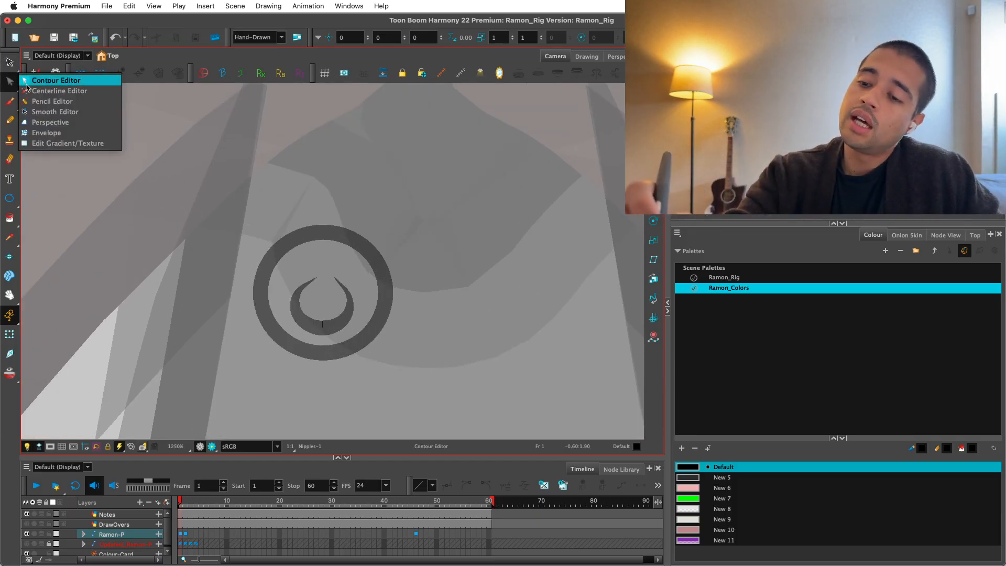
pyautogui.click(41, 123)
pyautogui.click(9, 198)
pyautogui.press('1')
pyautogui.press('1')
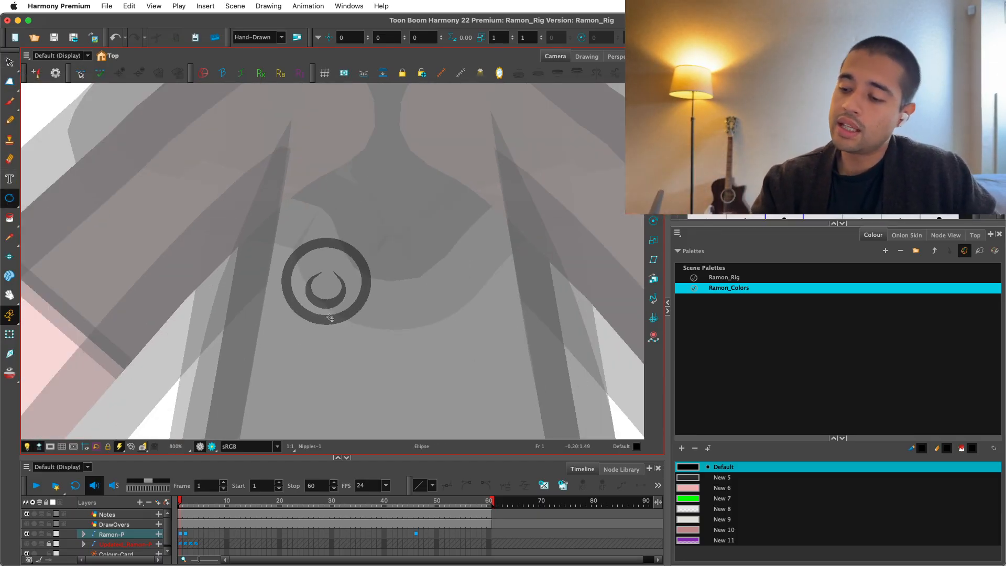
pyautogui.moveTo(327, 332); pyautogui.dragTo(360, 299)
# Thin the new circle's line and enlarge the circle slightly from its centre.
pyautogui.hotkey('alt', 's')
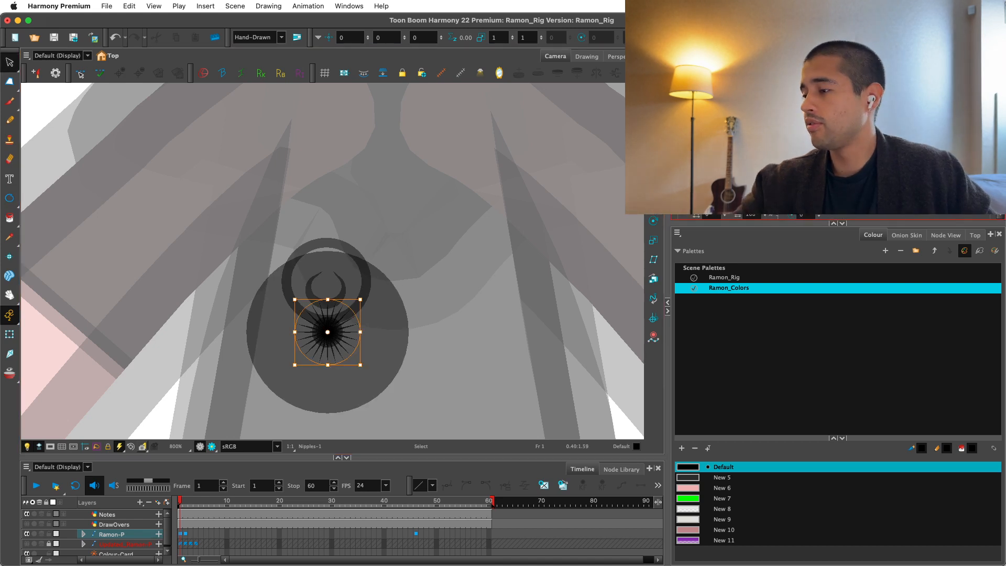
pyautogui.press('2')
pyautogui.press('2')
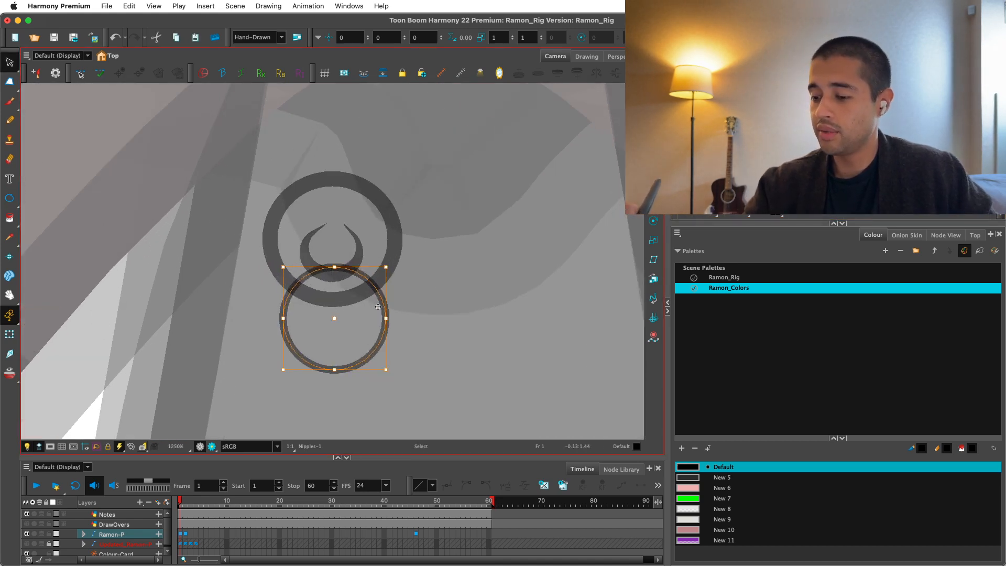
pyautogui.moveTo(387, 367); pyautogui.dragTo(395, 378)
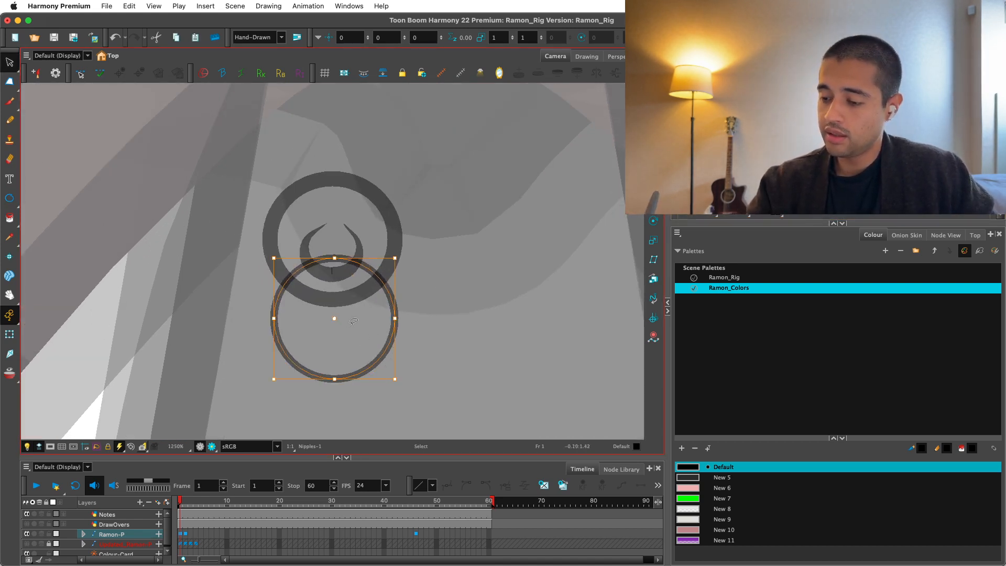
# Duplicate the new circle, scale the copy down and set it slightly lower inside the original.
pyautogui.press('2')
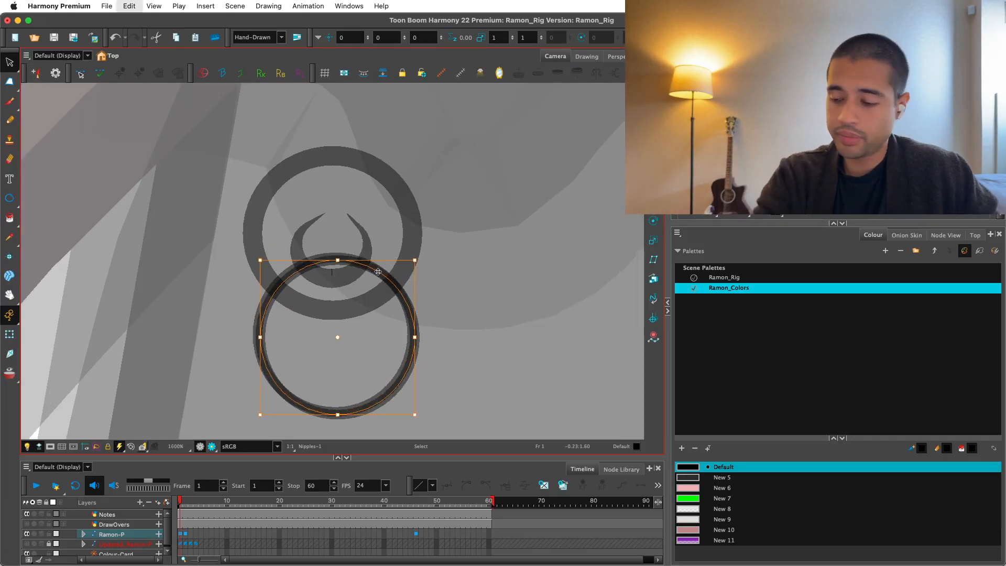
pyautogui.press('super+z')
pyautogui.moveTo(412, 257); pyautogui.dragTo(380, 289)
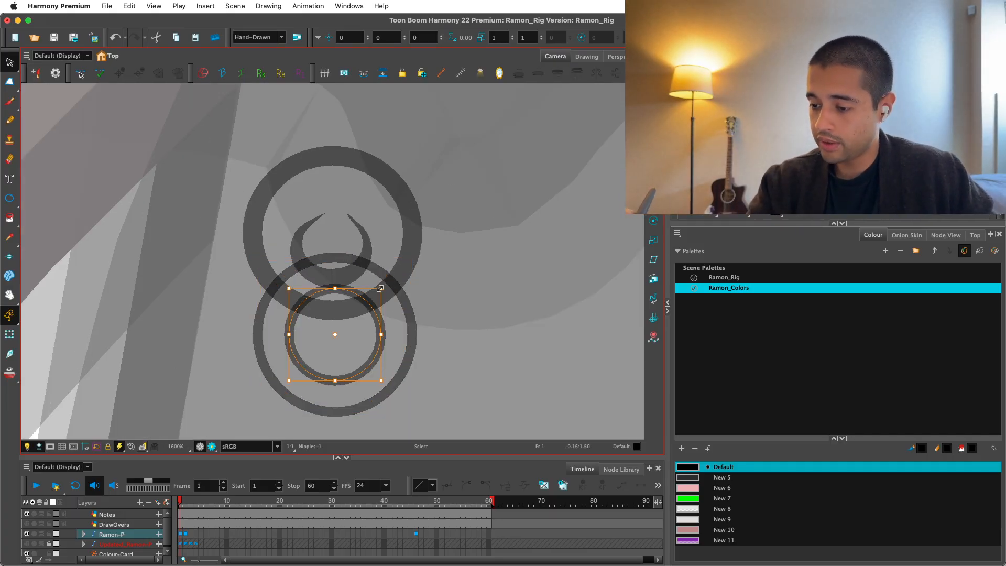
pyautogui.moveTo(343, 335); pyautogui.dragTo(343, 343)
pyautogui.click(401, 314)
pyautogui.click(410, 310)
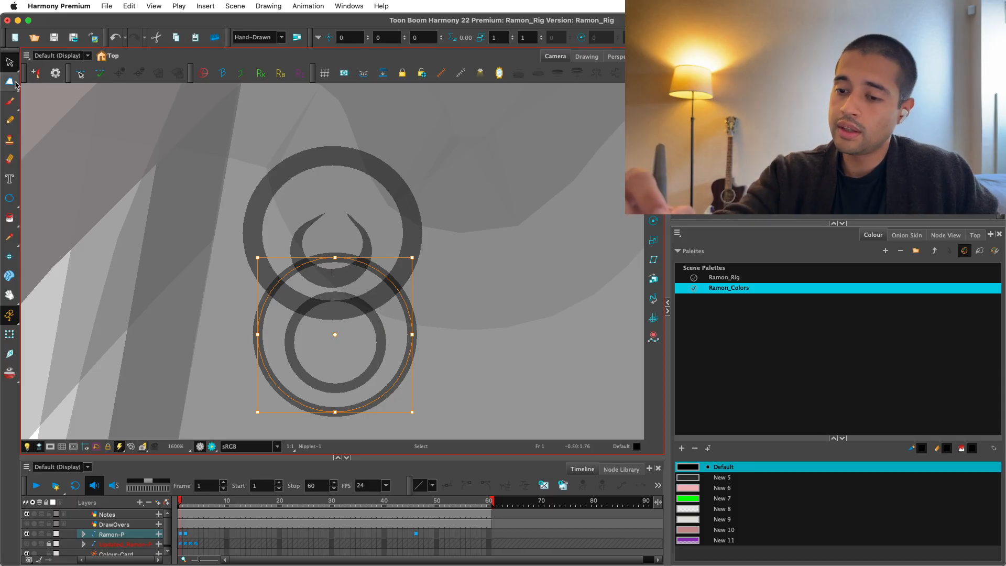
# Thin the line at the top of the larger new circle with the Pencil Editor.
pyautogui.click(11, 64)
pyautogui.click(41, 82)
pyautogui.click(10, 64)
pyautogui.click(40, 82)
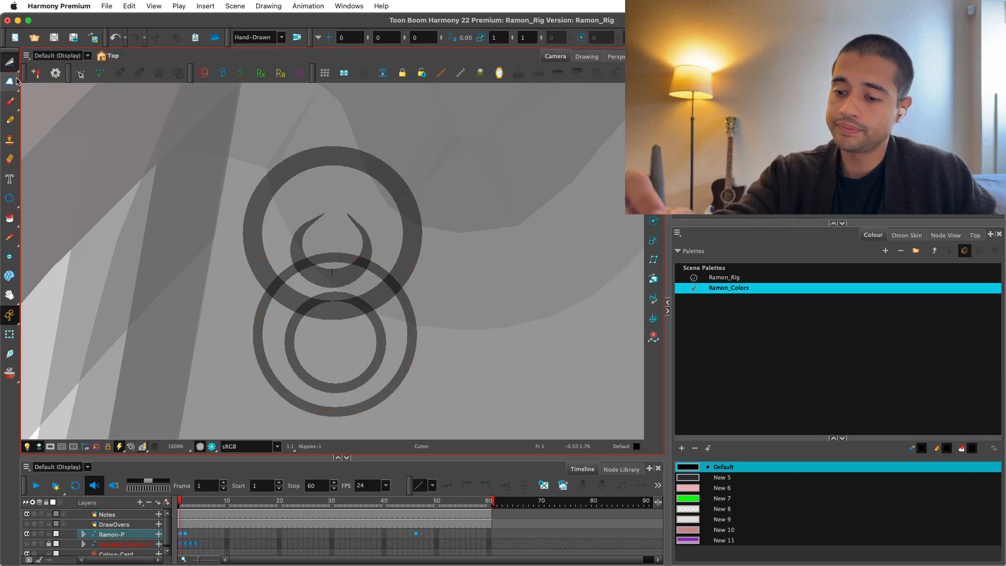
pyautogui.click(10, 66)
pyautogui.click(10, 85)
pyautogui.click(52, 101)
pyautogui.press('2')
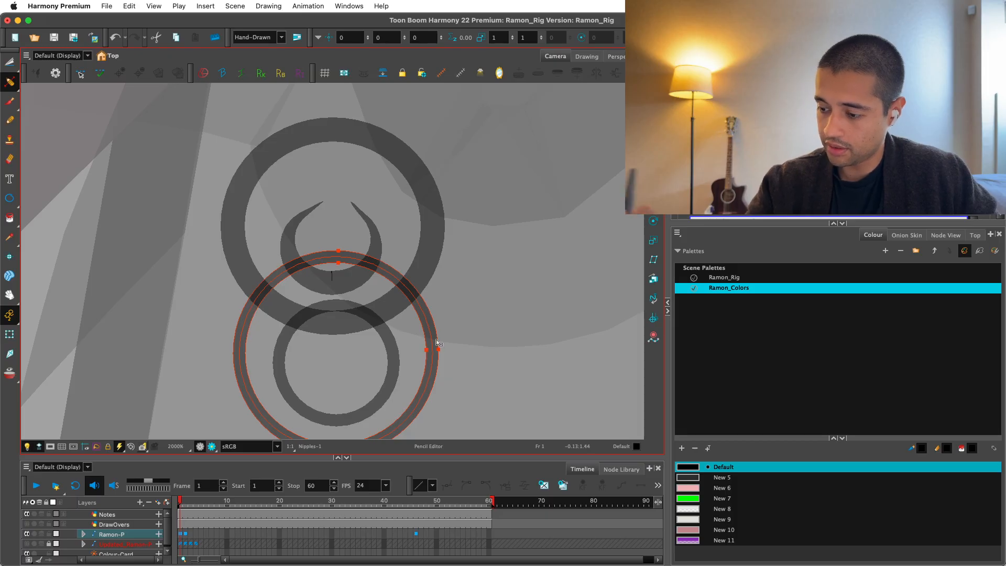
pyautogui.press('2')
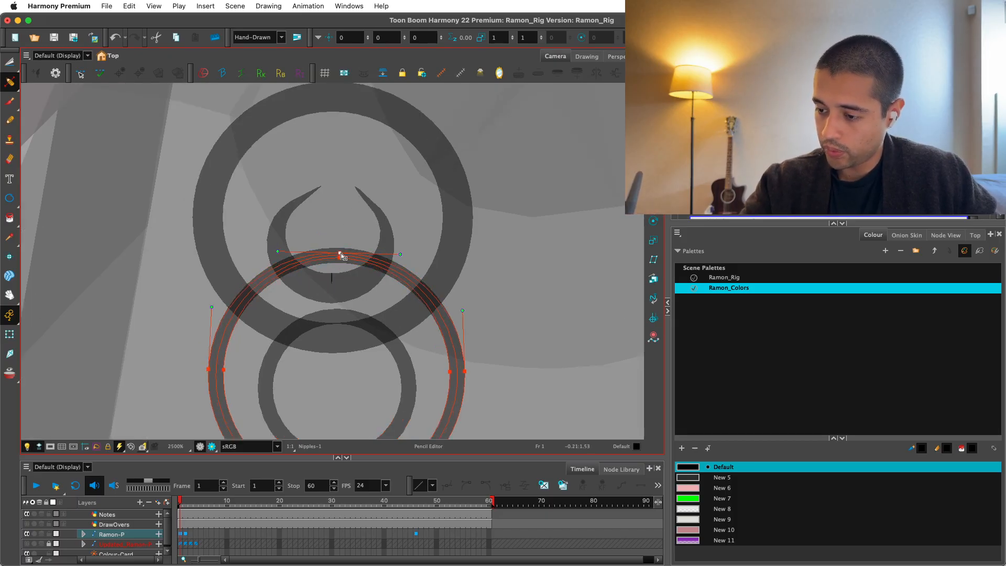
pyautogui.moveTo(341, 254); pyautogui.dragTo(340, 253)
pyautogui.click(382, 198)
pyautogui.press('1')
pyautogui.press('1')
pyautogui.press('1')
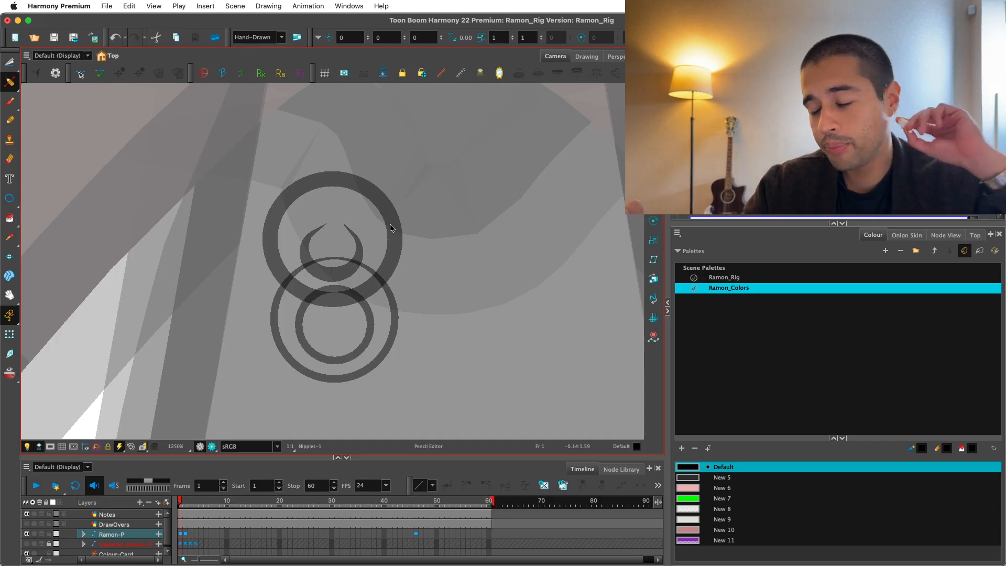
# Thicken the smaller inner circle's line at its bottom with the Pencil Editor.
pyautogui.press('2')
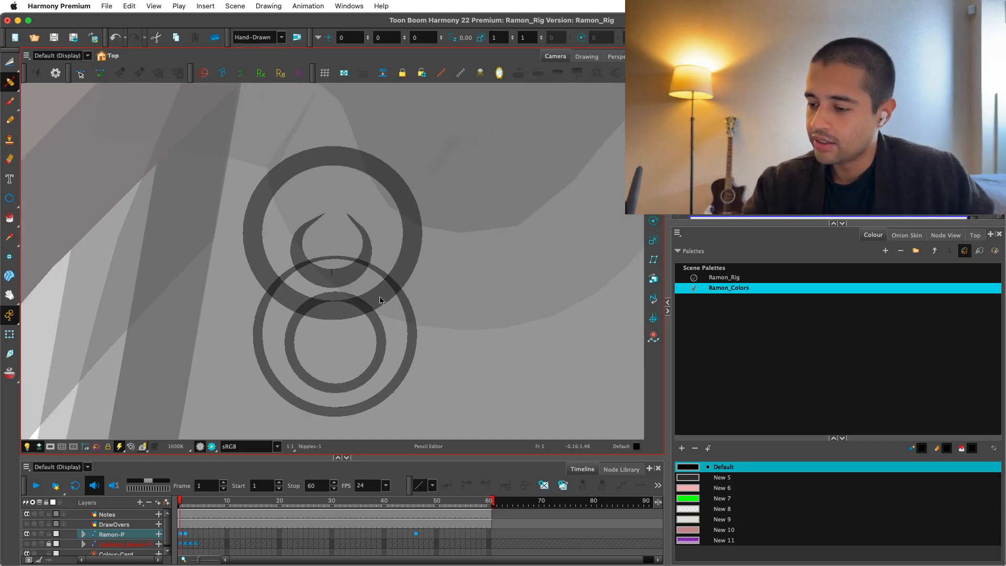
pyautogui.press('2')
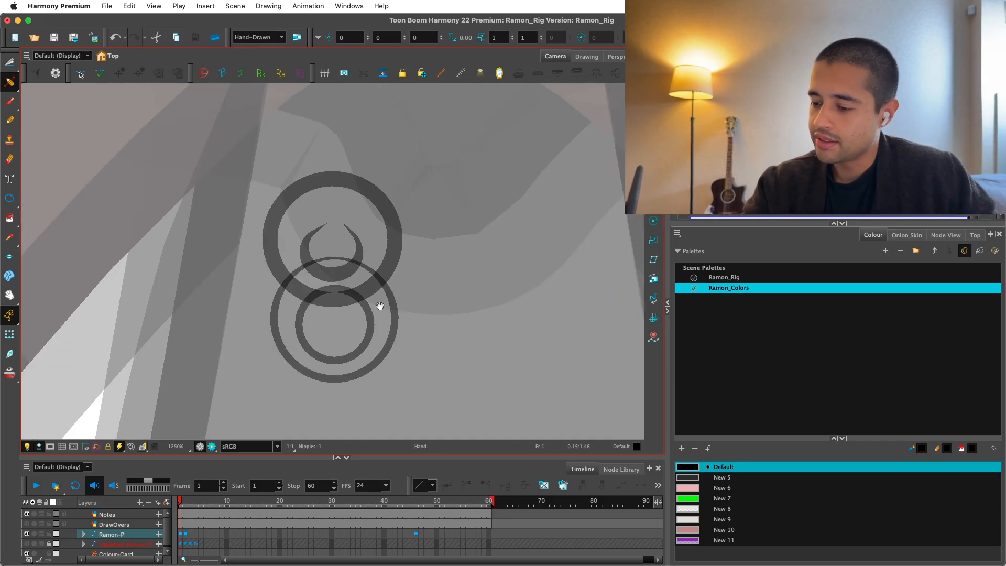
pyautogui.click(351, 292)
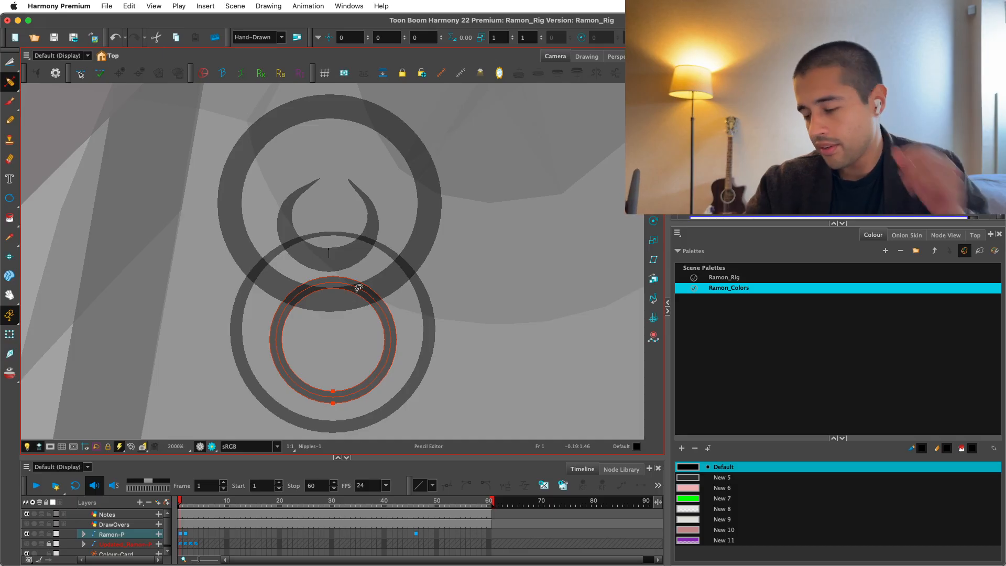
pyautogui.press('2')
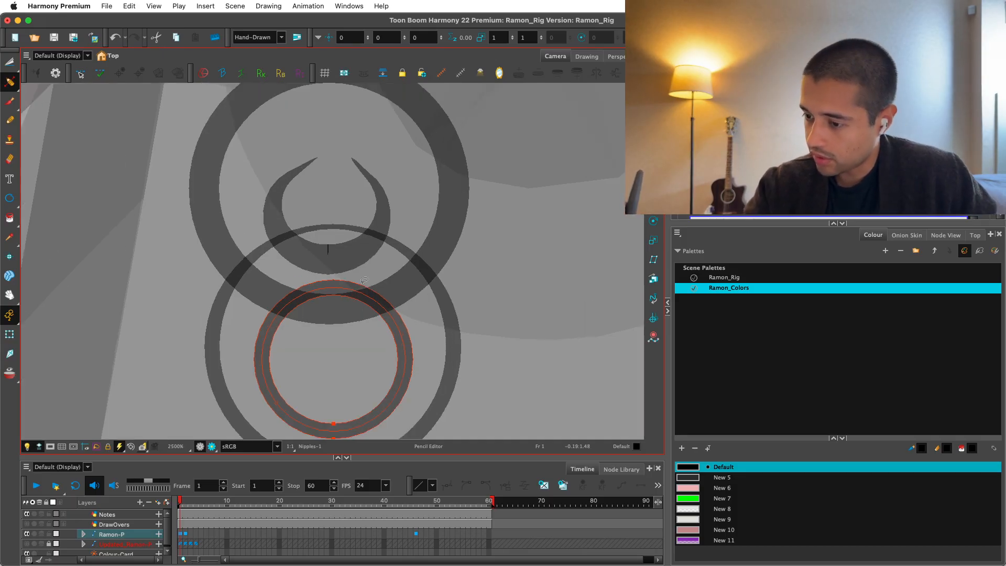
pyautogui.moveTo(363, 280); pyautogui.dragTo(363, 231)
pyautogui.click(332, 413)
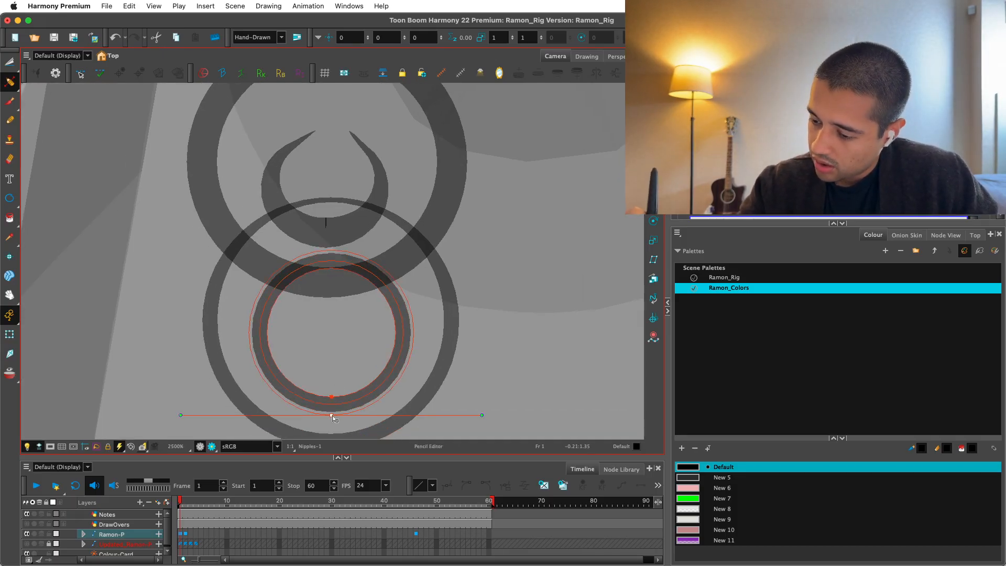
pyautogui.moveTo(332, 412); pyautogui.dragTo(334, 417)
pyautogui.moveTo(334, 417); pyautogui.dragTo(329, 403)
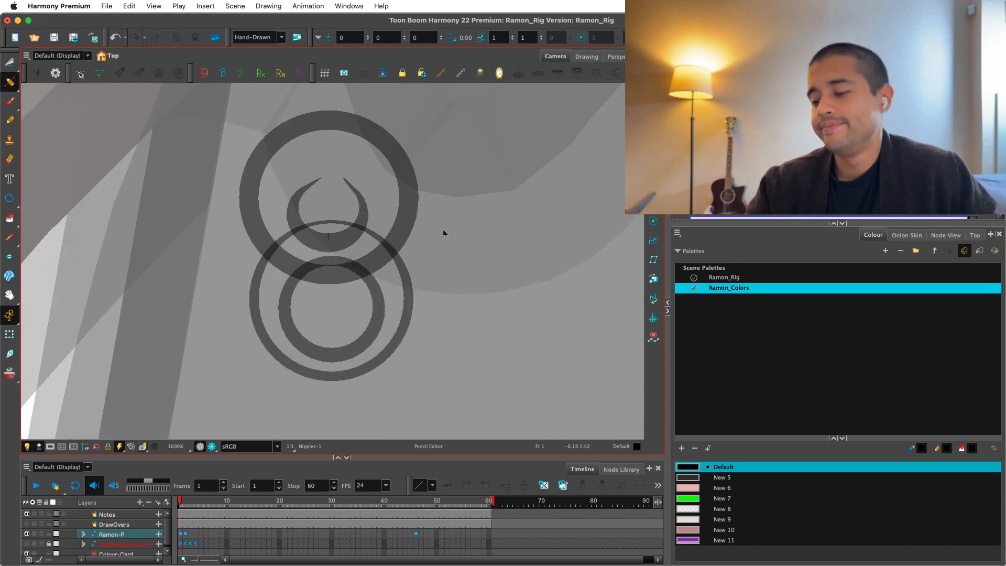
pyautogui.press('2')
pyautogui.click(421, 348)
pyautogui.press('1')
pyautogui.press('1')
pyautogui.press('1')
pyautogui.press('1')
pyautogui.press('1')
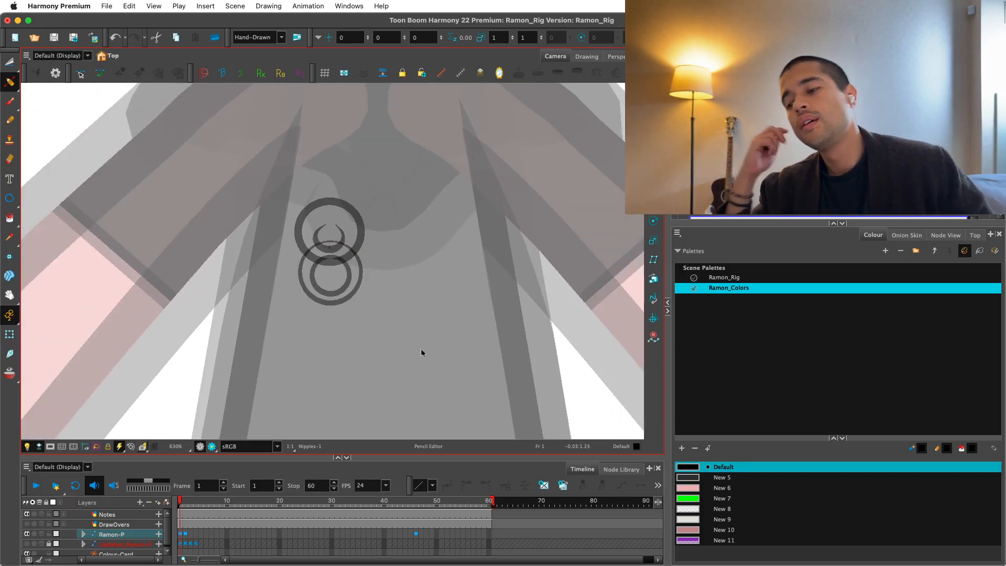
# Stretch the inner circle's top edge upward and raise its bottom edge, bringing it close to the surrounding circle's top.
pyautogui.press('2')
pyautogui.press('2')
pyautogui.press('2')
pyautogui.press('2')
pyautogui.hotkey('alt', 's')
pyautogui.click(354, 263)
pyautogui.press('2')
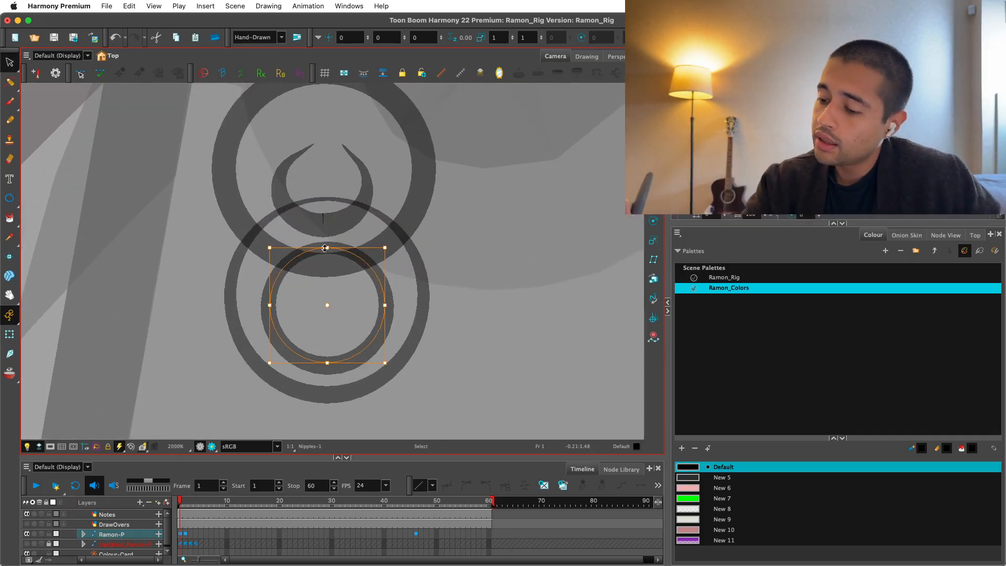
pyautogui.moveTo(325, 248); pyautogui.dragTo(325, 222)
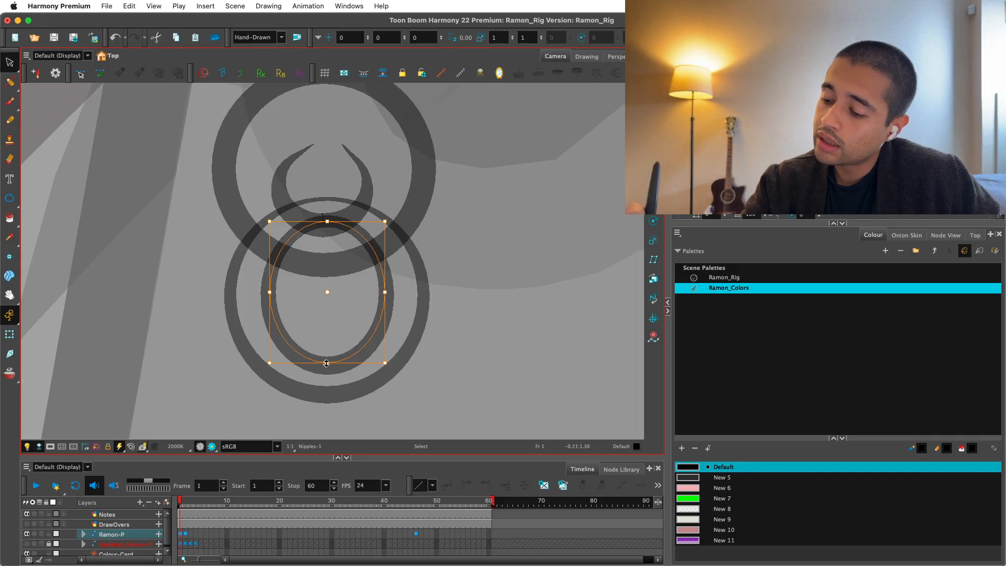
pyautogui.moveTo(326, 363); pyautogui.dragTo(326, 333)
pyautogui.click(444, 209)
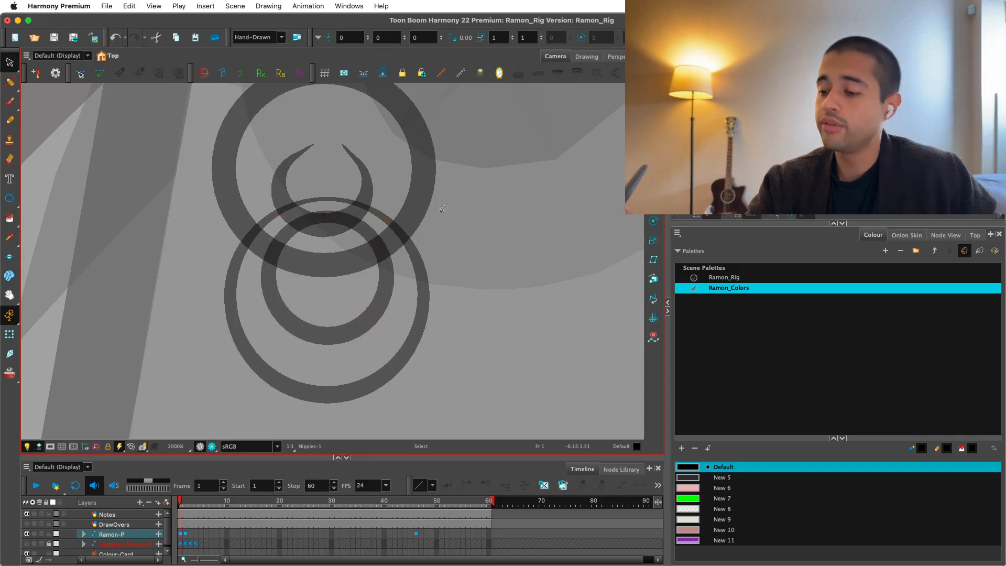
# Select both new circles, scale them down together and move them slightly upward.
pyautogui.press('1')
pyautogui.press('1')
pyautogui.press('1')
pyautogui.press('1')
pyautogui.press('1')
pyautogui.press('2')
pyautogui.press('2')
pyautogui.press('2')
pyautogui.press('2')
pyautogui.press('super+a')
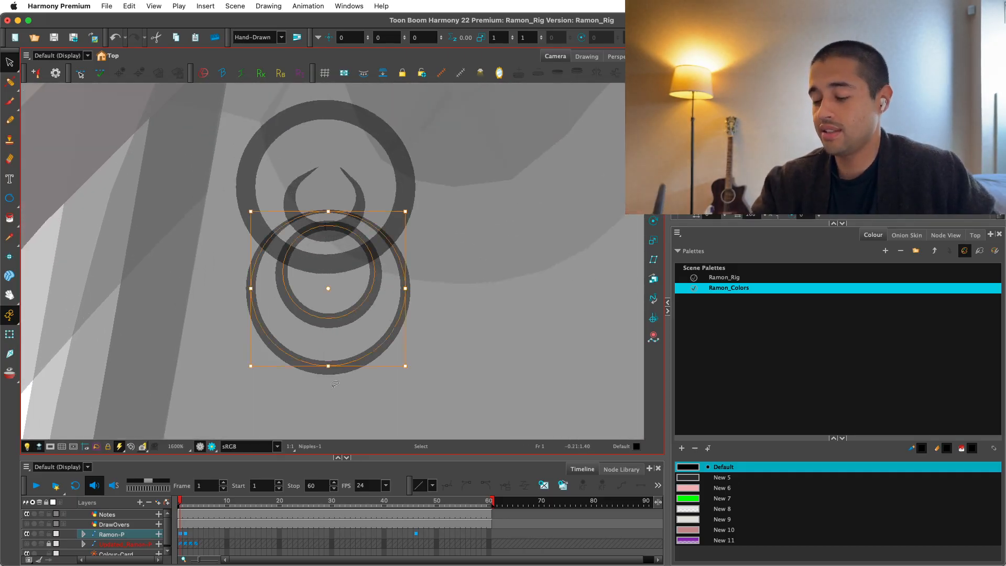
pyautogui.press('2')
pyautogui.moveTo(327, 392); pyautogui.dragTo(327, 368)
pyautogui.moveTo(341, 321); pyautogui.dragTo(339, 312)
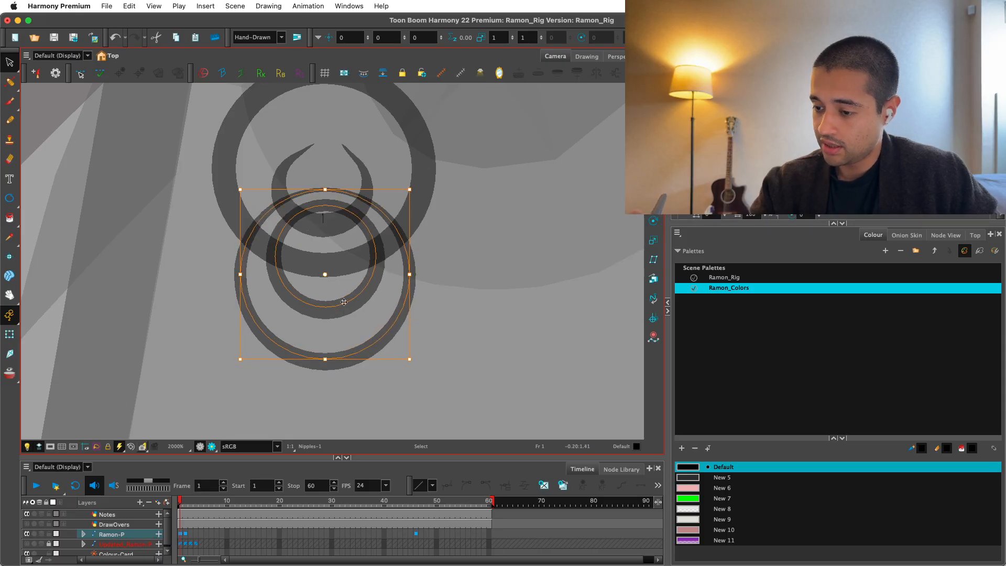
pyautogui.click(421, 281)
# Thin the line at the top of the inner circle with the Pencil Editor.
pyautogui.press('2')
pyautogui.press('2')
pyautogui.click(10, 83)
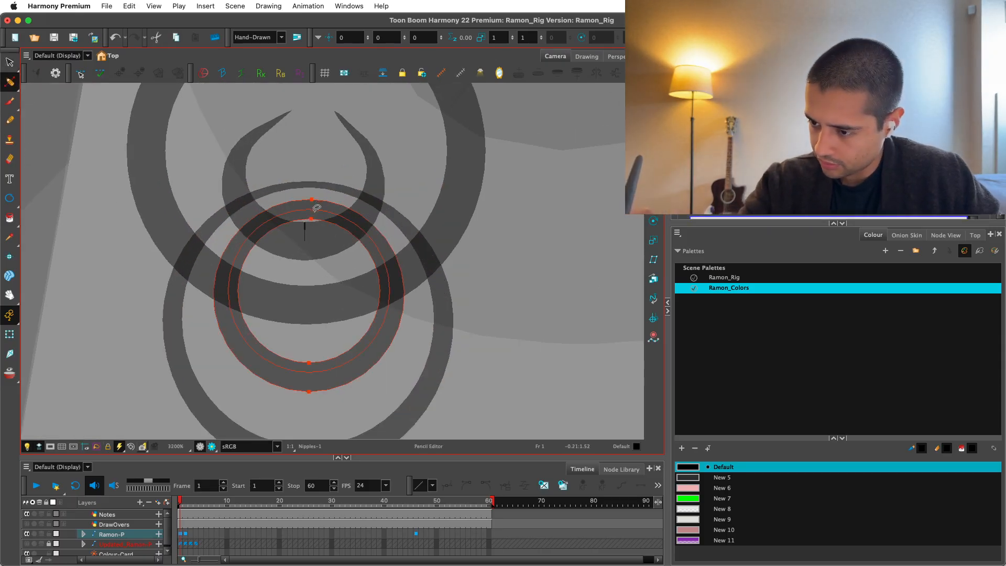
pyautogui.moveTo(317, 208); pyautogui.dragTo(315, 217)
pyautogui.click(333, 159)
pyautogui.press('1')
pyautogui.press('1')
pyautogui.press('1')
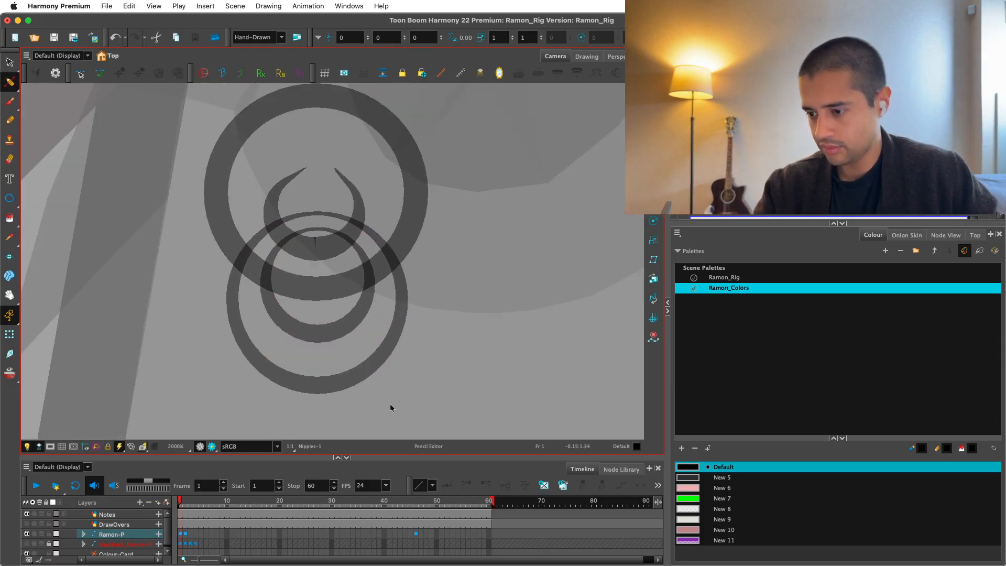
# Examine the nipple line art's size and position against the whole torso.
pyautogui.press('1')
pyautogui.press('1')
pyautogui.press('1')
pyautogui.press('1')
pyautogui.press('1')
pyautogui.press('1')
pyautogui.press('1')
pyautogui.press('1')
pyautogui.press('1')
pyautogui.press('1')
pyautogui.press('1')
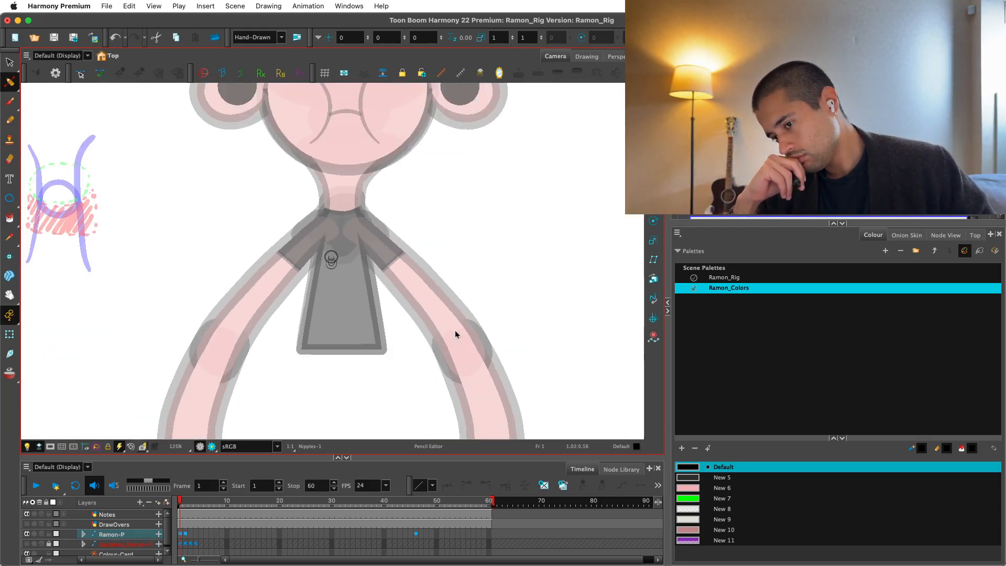
pyautogui.press('2')
pyautogui.press('2')
pyautogui.press('2')
pyautogui.press('2')
pyautogui.press('2')
pyautogui.press('2')
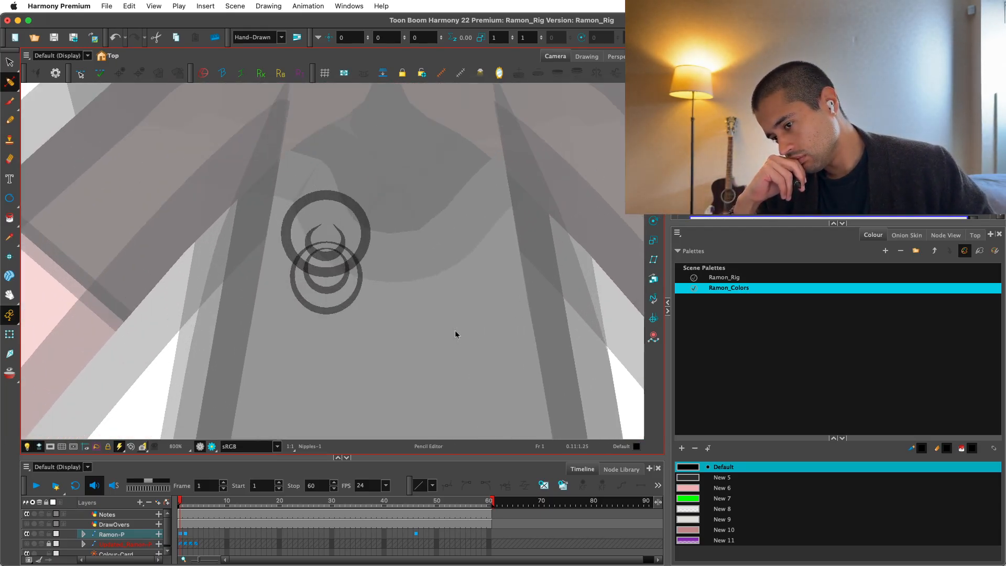
pyautogui.press('2')
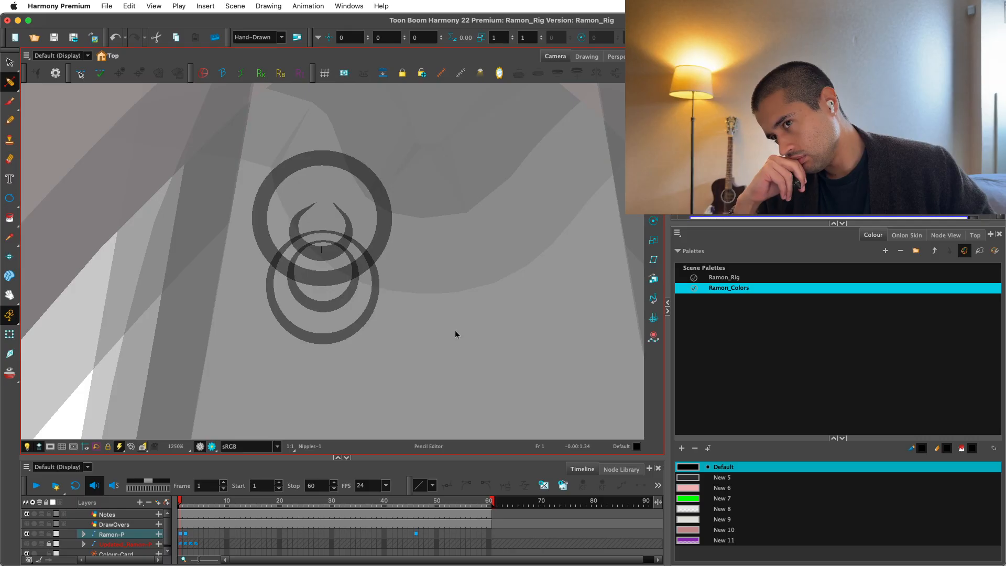
pyautogui.press('2')
# Select both lower circles and scale them down a little further.
pyautogui.hotkey('alt', 's')
pyautogui.click(334, 321)
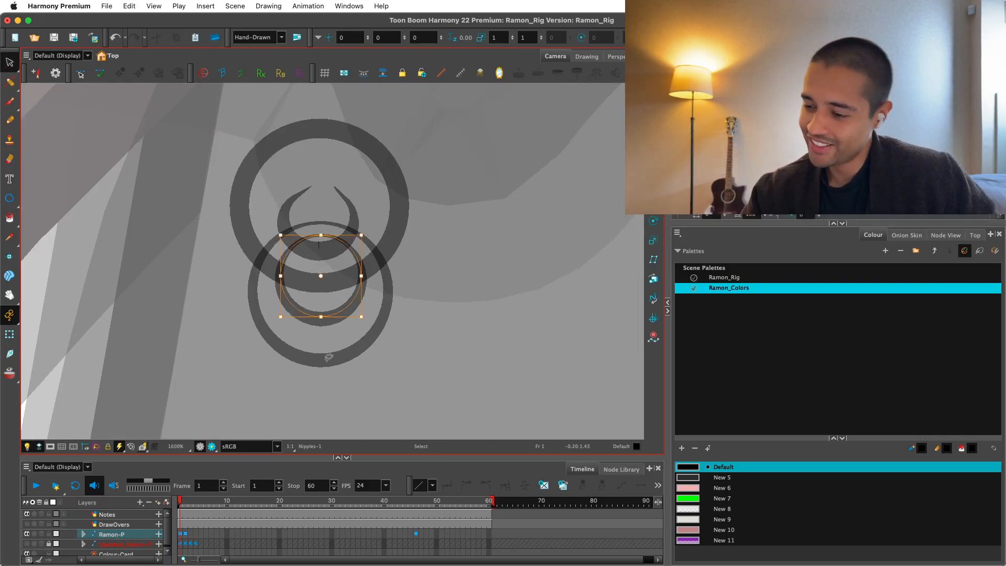
pyautogui.press('2')
pyautogui.press('2')
pyautogui.click(313, 369)
pyautogui.moveTo(312, 419); pyautogui.dragTo(311, 399)
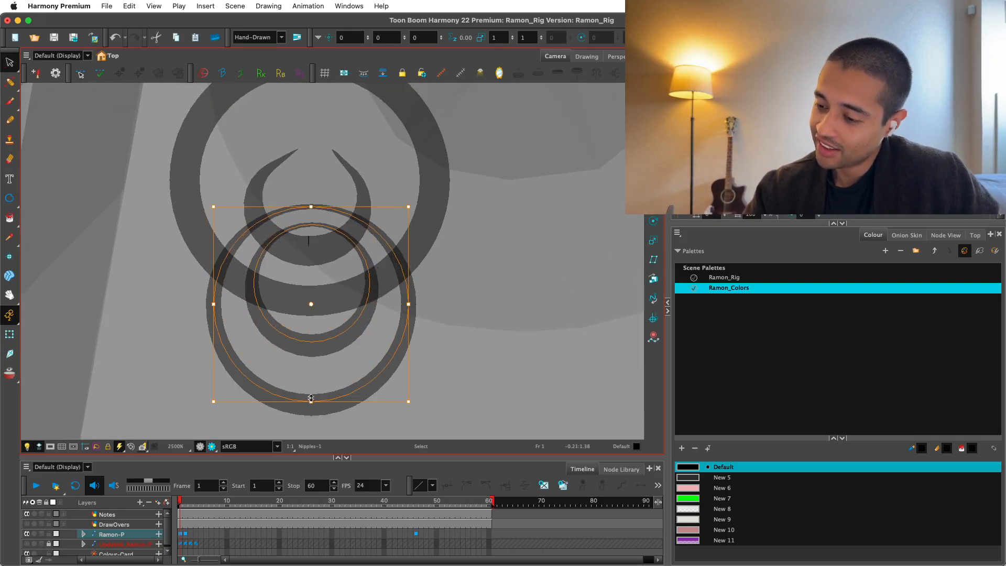
# Skew the two lower circles slightly and nudge them up, checking their shape against the torso.
pyautogui.moveTo(408, 304); pyautogui.dragTo(415, 342)
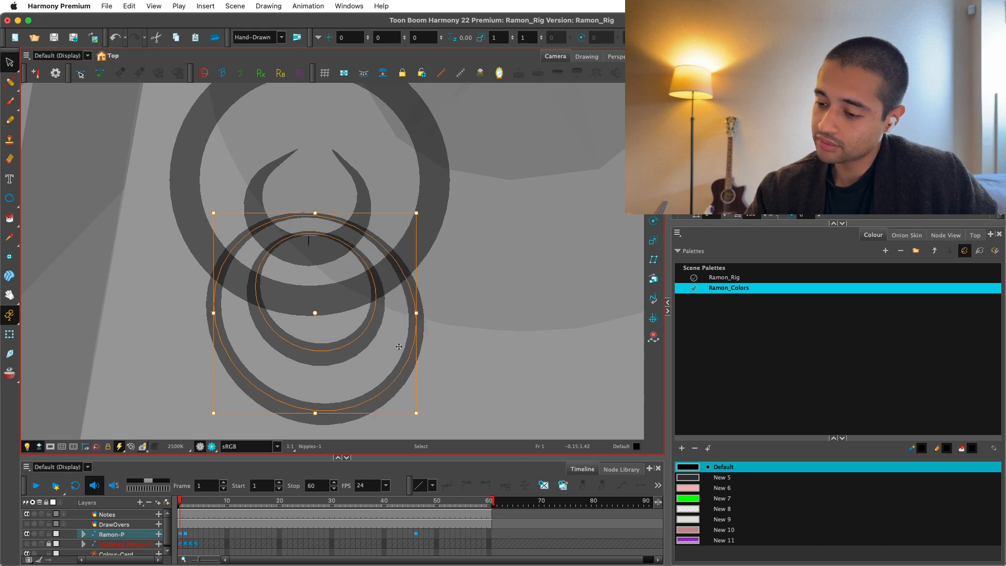
pyautogui.moveTo(351, 341); pyautogui.dragTo(350, 336)
pyautogui.scroll(-8, 349, 336)
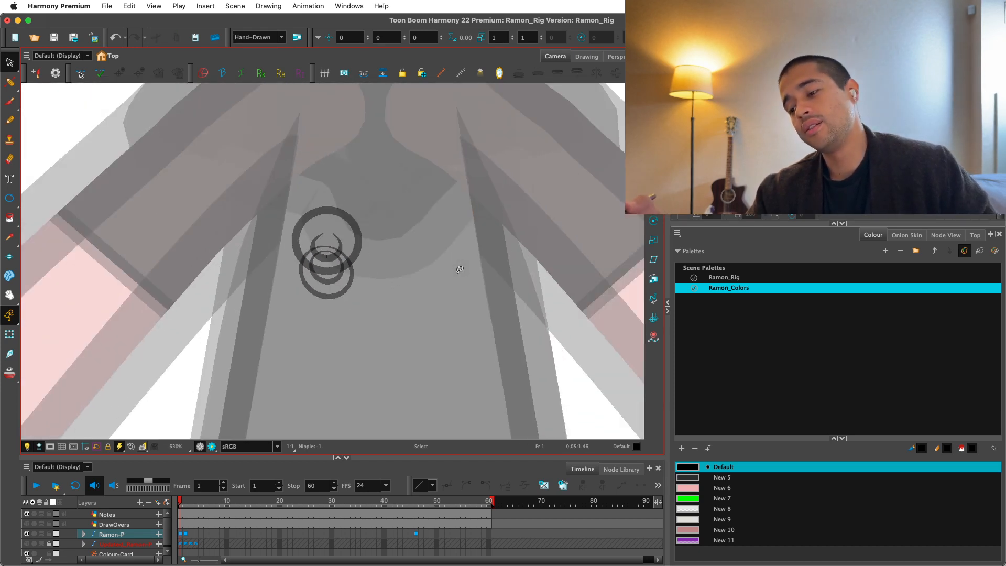
pyautogui.scroll(3, 369, 317)
pyautogui.scroll(2, 334, 321)
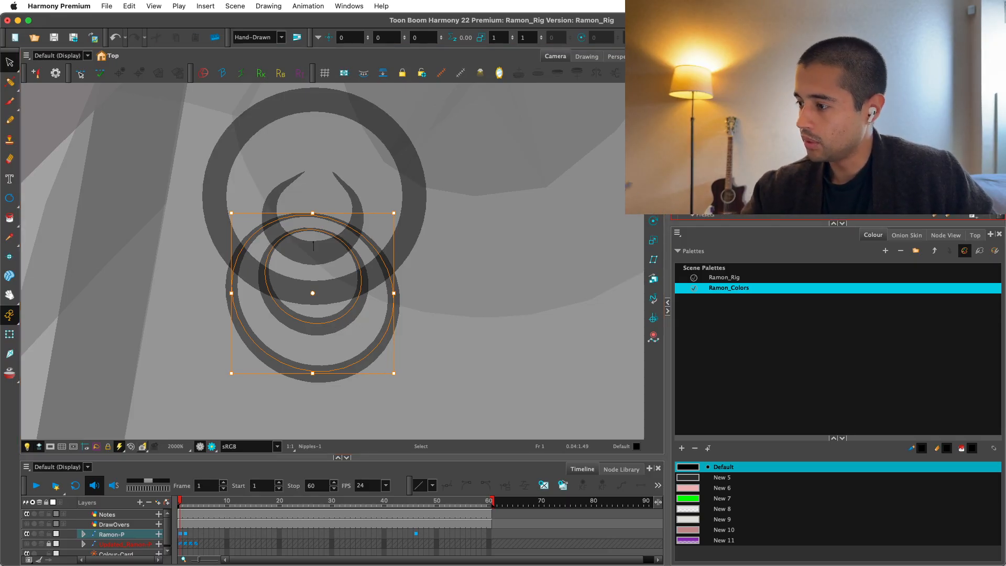
# Thin the outlines of the two lower circles.
pyautogui.press('Return')
pyautogui.click(447, 363)
pyautogui.press('1')
pyautogui.press('1')
pyautogui.press('2')
pyautogui.press('2')
pyautogui.press('2')
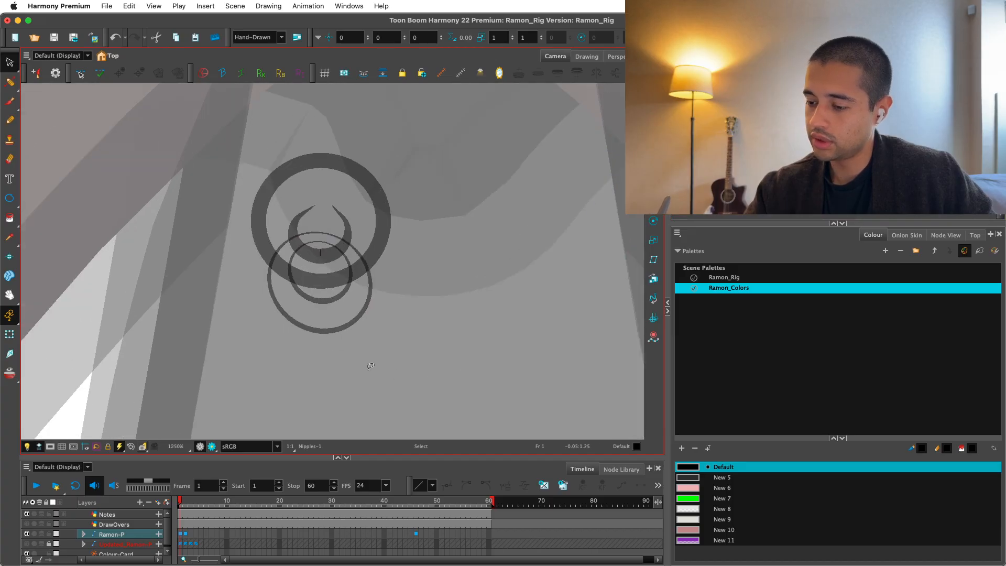
# Scale the outer lower circle down slightly and fine-tune the inner circle's placement inside it.
pyautogui.click(307, 391)
pyautogui.moveTo(307, 384); pyautogui.dragTo(324, 337)
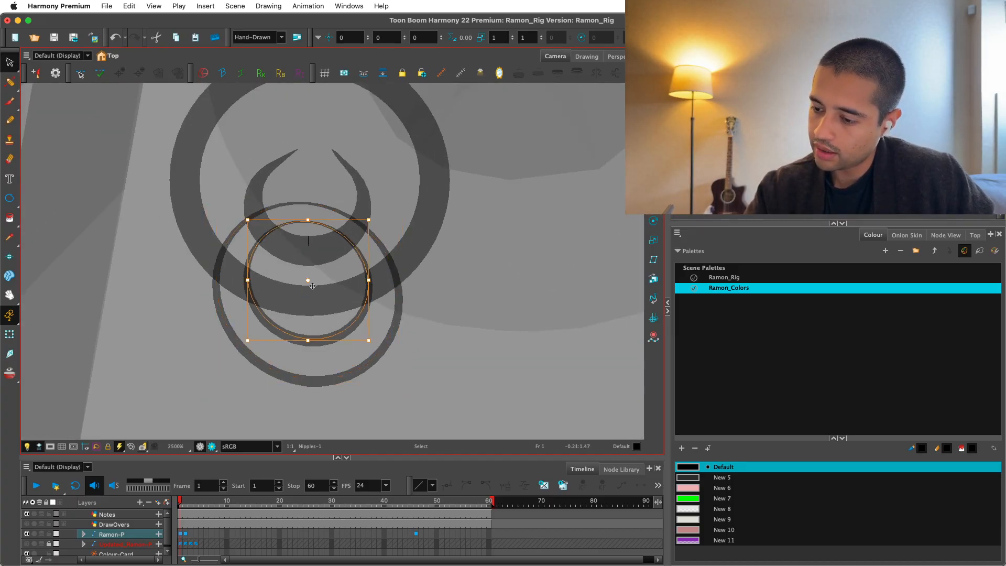
pyautogui.press('1')
pyautogui.press('1')
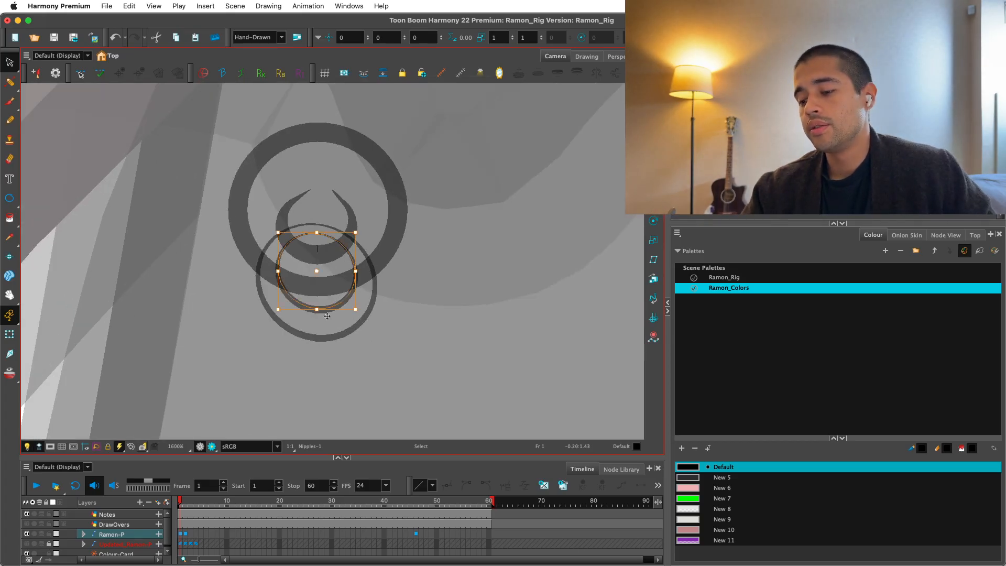
pyautogui.moveTo(319, 310); pyautogui.dragTo(320, 314)
pyautogui.click(384, 322)
pyautogui.press('1')
pyautogui.press('1')
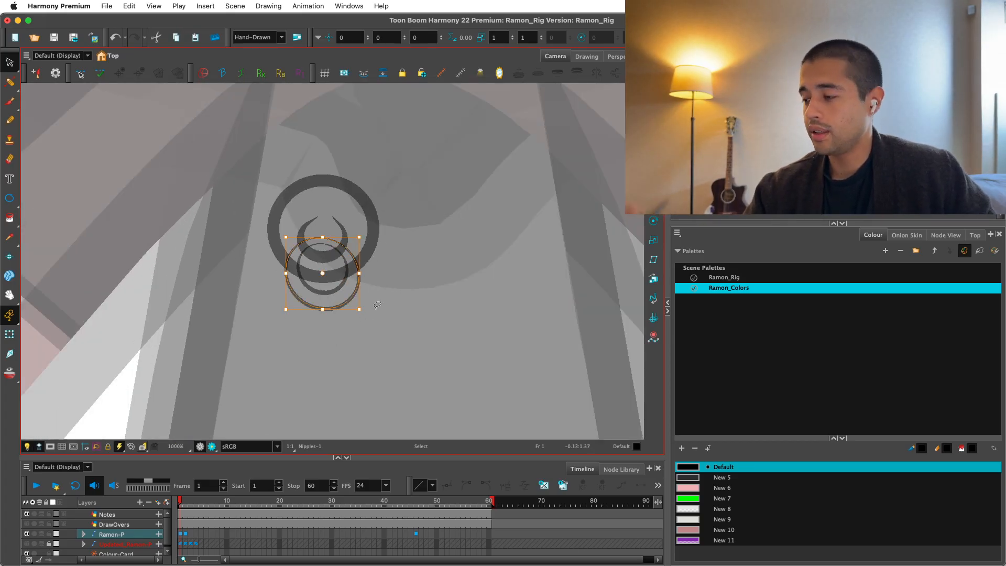
# Group the Nipples drawing node in the Node View and enter the new group.
pyautogui.click(949, 235)
pyautogui.press('2')
pyautogui.press('2')
pyautogui.click(783, 445)
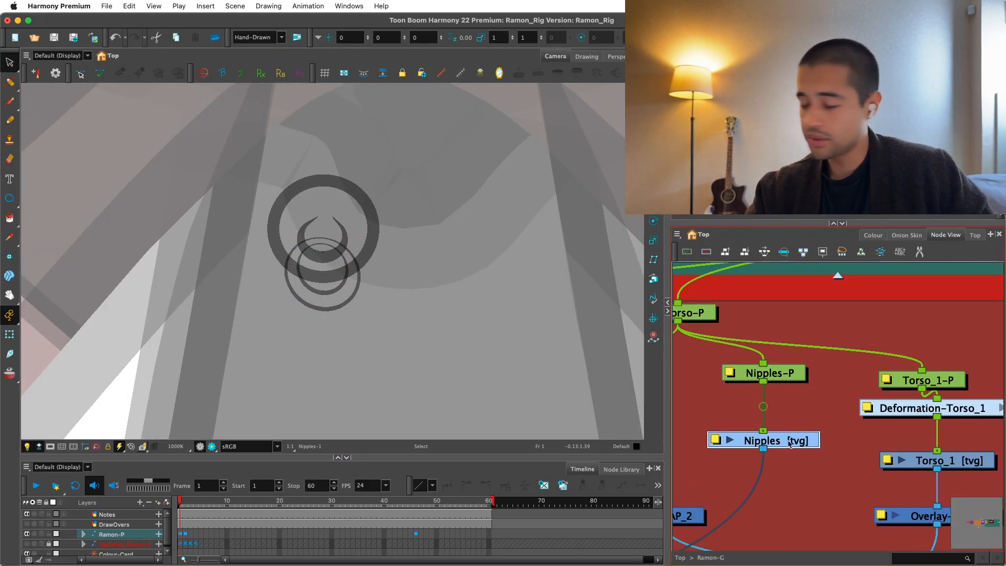
pyautogui.press('super+g')
pyautogui.press('super+e')
pyautogui.press('1')
pyautogui.press('1')
pyautogui.press('1')
pyautogui.press('1')
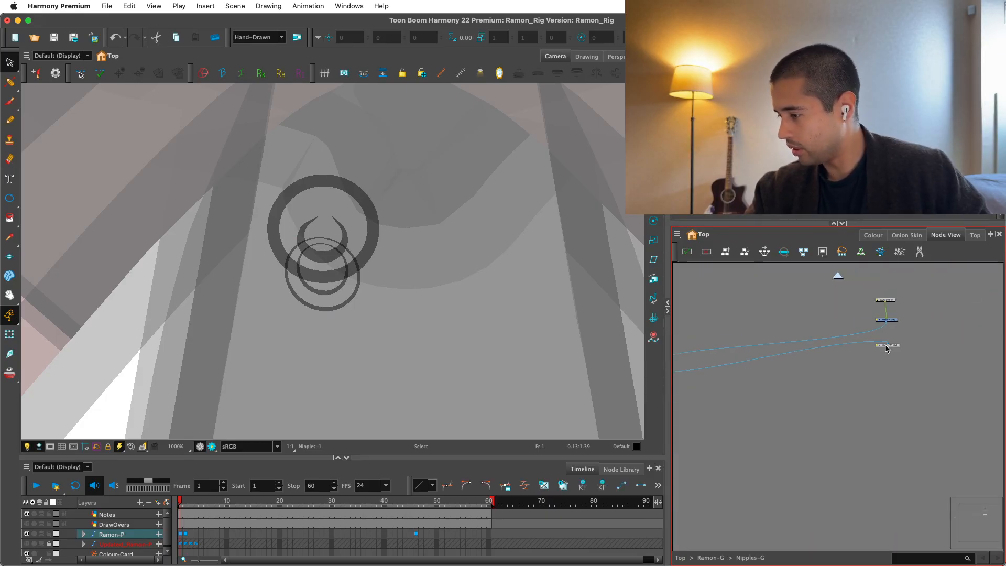
# Arrange the group's nodes vertically, with Nipples and Composite between the Multi-Port-In and Multi-Port-Out.
pyautogui.press('1')
pyautogui.moveTo(887, 347); pyautogui.dragTo(912, 421)
pyautogui.press('2')
pyautogui.press('2')
pyautogui.moveTo(878, 375); pyautogui.dragTo(795, 393)
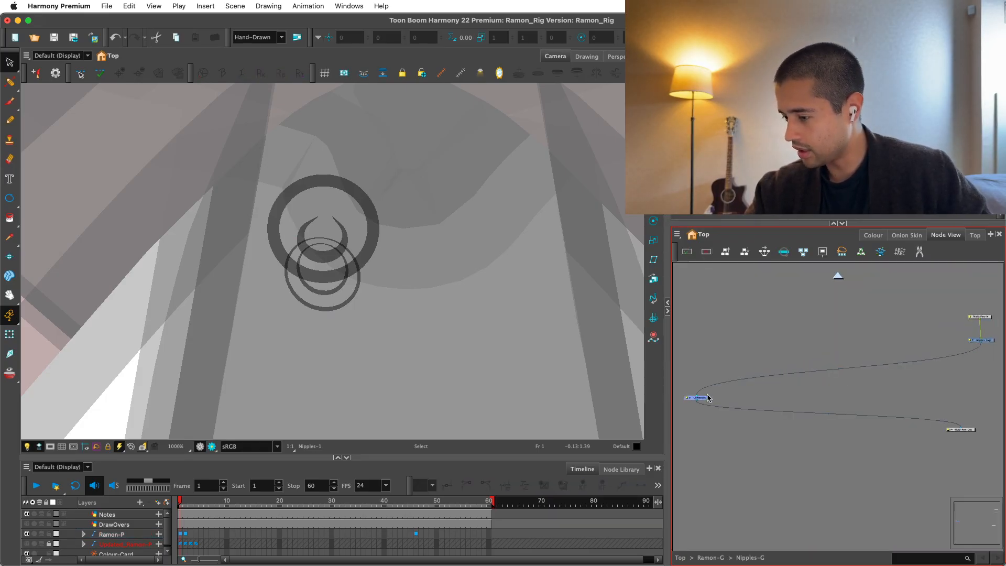
pyautogui.press('2')
pyautogui.press('2')
pyautogui.moveTo(707, 395); pyautogui.dragTo(749, 434)
pyautogui.moveTo(754, 434); pyautogui.dragTo(847, 441)
pyautogui.press('2')
pyautogui.press('2')
pyautogui.moveTo(863, 337); pyautogui.dragTo(773, 355)
pyautogui.click(843, 406)
pyautogui.click(844, 449)
pyautogui.click(820, 409)
pyautogui.moveTo(844, 448); pyautogui.dragTo(810, 444)
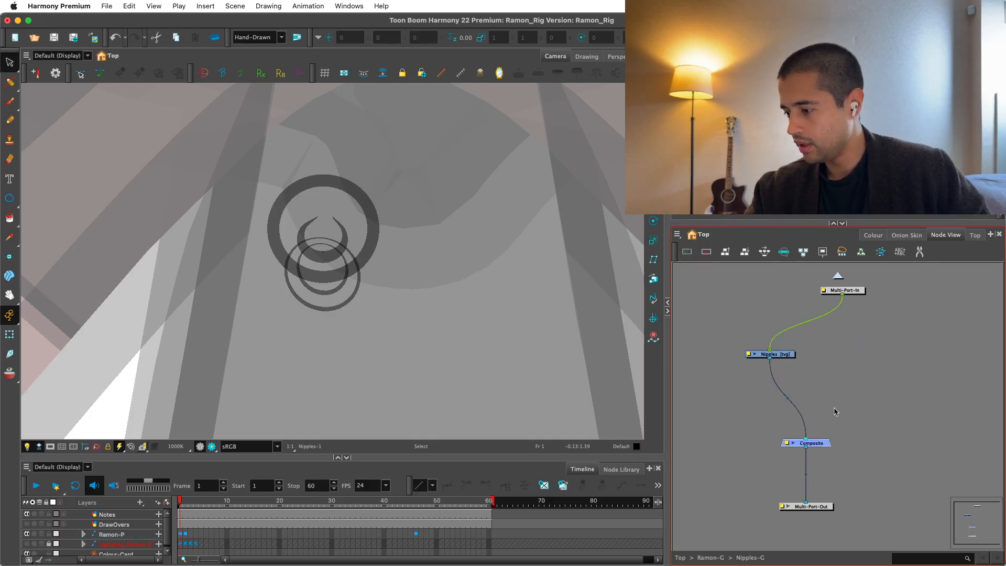
# Add a vector drawing layer named NippleCenter and place its node beside Nipples.
pyautogui.press('super+r')
pyautogui.write('Nip')
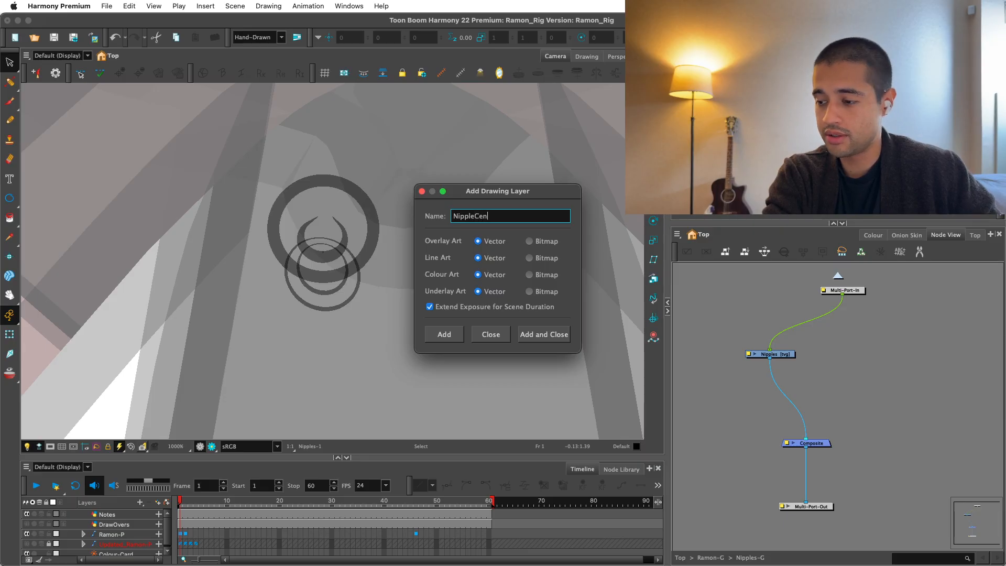
pyautogui.write('ter')
pyautogui.press('Return')
pyautogui.click(494, 337)
pyautogui.moveTo(873, 407); pyautogui.dragTo(839, 359)
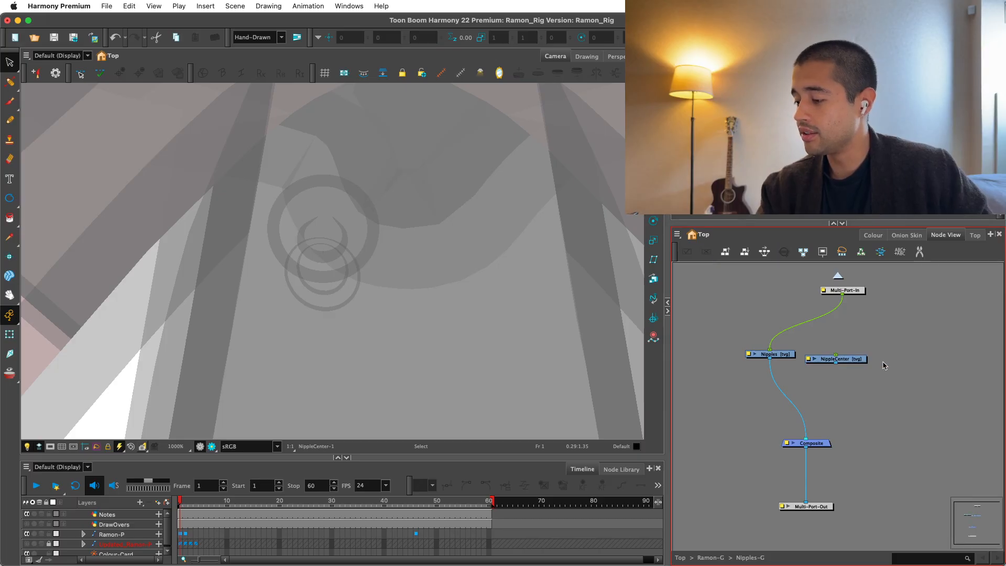
# Add another vector drawing layer named Piercing to the group.
pyautogui.press('super+r')
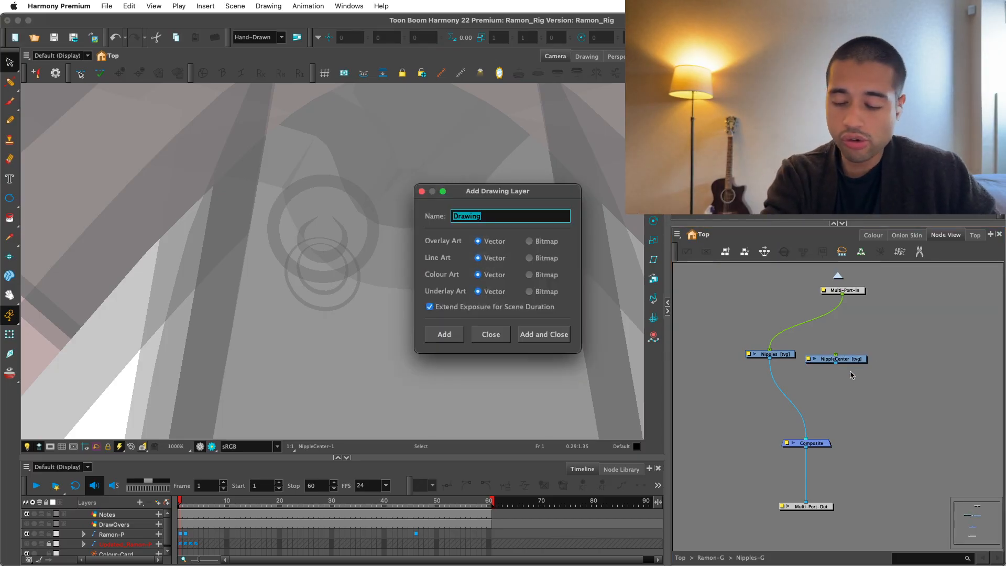
pyautogui.press('Return')
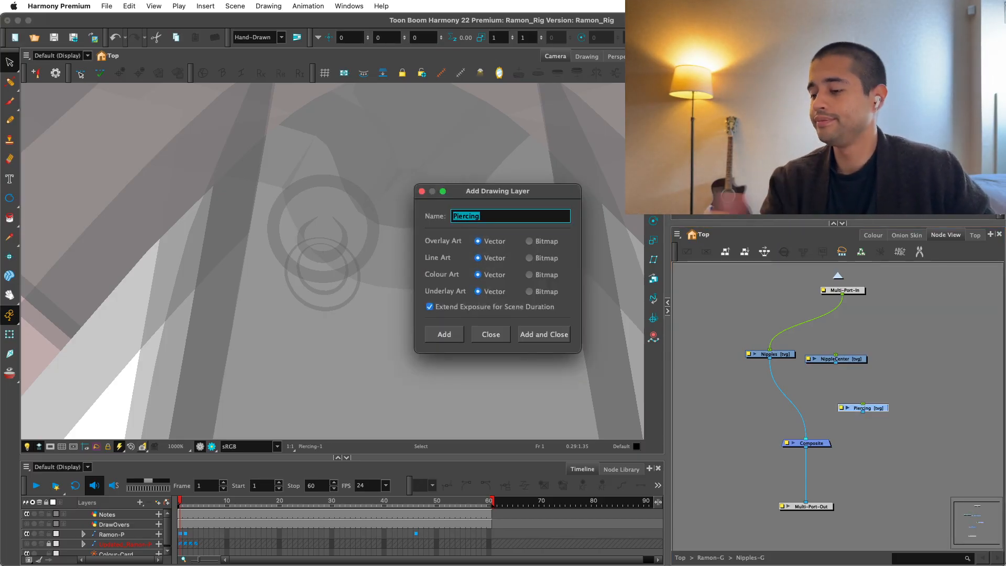
pyautogui.click(492, 334)
# Line up the three drawing nodes, connecting NippleCenter and Piercing to the Composite and NippleCenter to the Multi-Port-In.
pyautogui.scroll(2, 755, 341)
pyautogui.moveTo(837, 434); pyautogui.dragTo(881, 374)
pyautogui.moveTo(798, 381); pyautogui.dragTo(774, 471)
pyautogui.moveTo(876, 372); pyautogui.dragTo(874, 377)
pyautogui.moveTo(727, 371); pyautogui.dragTo(738, 377)
pyautogui.moveTo(733, 372); pyautogui.dragTo(798, 371)
pyautogui.moveTo(806, 300); pyautogui.dragTo(873, 372)
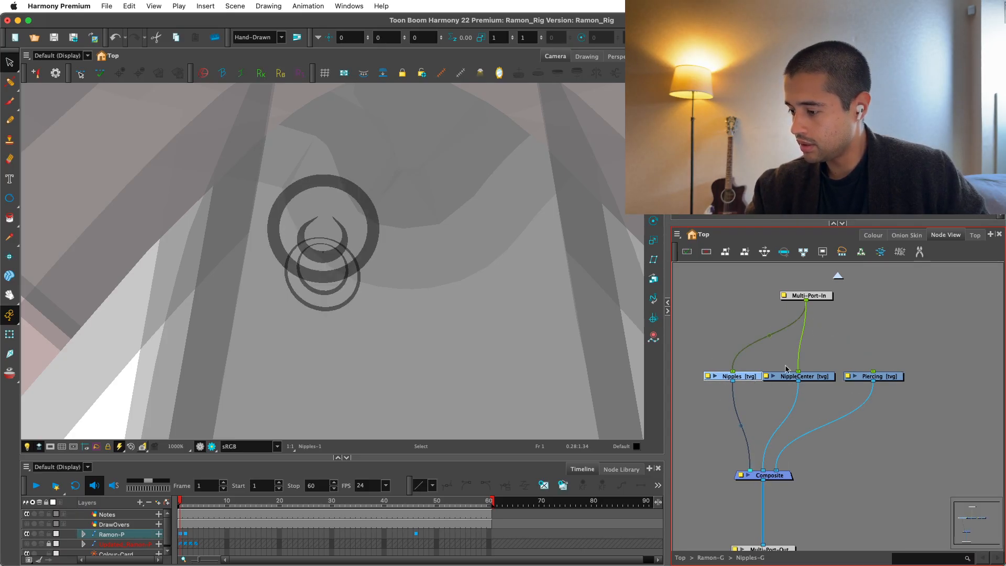
# Add parent pegs to the Nipples, NippleCenter and Piercing drawings, connect them all to the Multi-Port-In and align them.
pyautogui.click(767, 398)
pyautogui.press('super+p')
pyautogui.press('2')
pyautogui.click(745, 323)
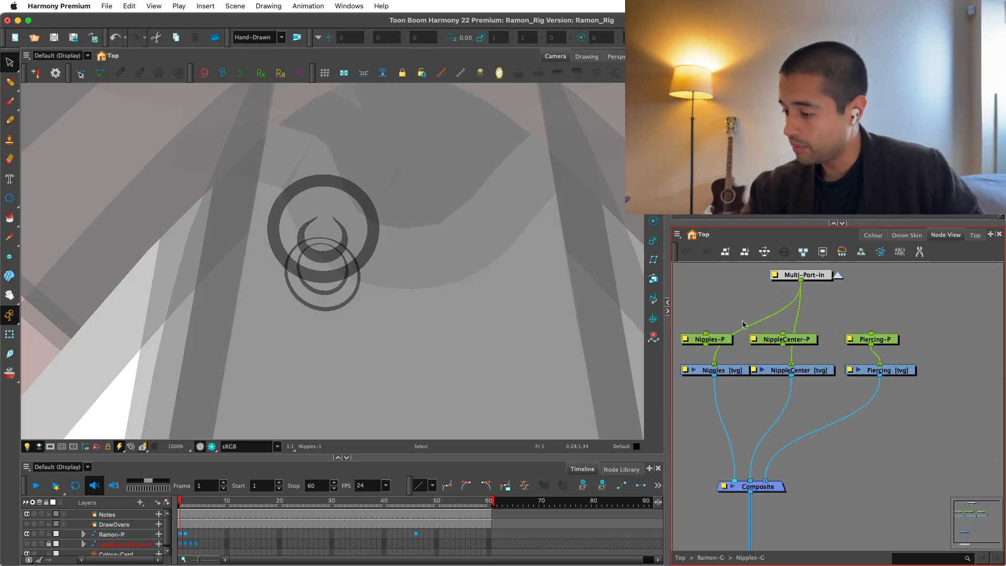
pyautogui.moveTo(711, 340); pyautogui.dragTo(726, 334)
pyautogui.moveTo(787, 339); pyautogui.dragTo(804, 334)
pyautogui.moveTo(802, 282)
pyautogui.mouseDown()
pyautogui.moveTo(872, 334)
pyautogui.moveTo(902, 339)
pyautogui.moveTo(916, 378)
pyautogui.mouseUp()
pyautogui.click(854, 352)
pyautogui.press('2')
pyautogui.press('2')
pyautogui.moveTo(776, 341); pyautogui.dragTo(766, 341)
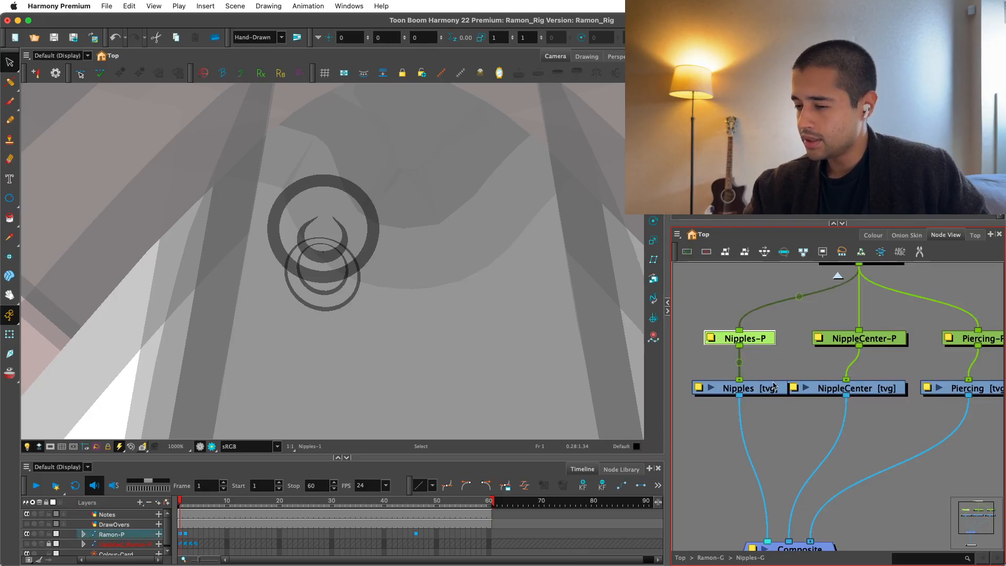
# Move the two lower circles from the Nipples drawing to the Piercing drawing by cutting and pasting.
pyautogui.click(773, 384)
pyautogui.press('super+a')
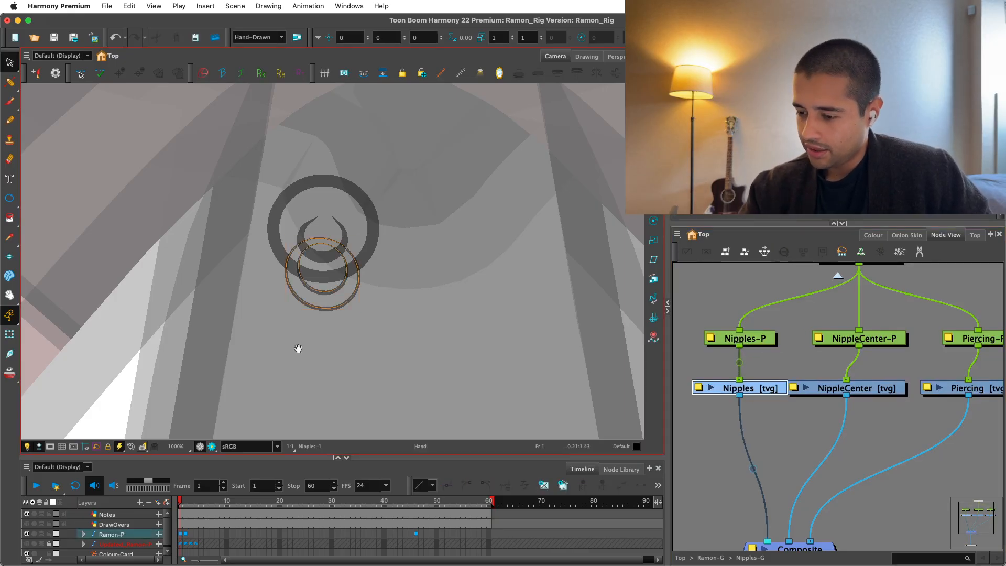
pyautogui.moveTo(299, 350); pyautogui.dragTo(344, 360)
pyautogui.press('2')
pyautogui.press('2')
pyautogui.moveTo(409, 350); pyautogui.dragTo(361, 363)
pyautogui.press('1')
pyautogui.press('super+x')
pyautogui.press('1')
pyautogui.moveTo(915, 374)
pyautogui.mouseDown()
pyautogui.moveTo(852, 382)
pyautogui.moveTo(839, 367)
pyautogui.mouseUp()
pyautogui.click(914, 404)
pyautogui.press('super+v')
pyautogui.click(843, 406)
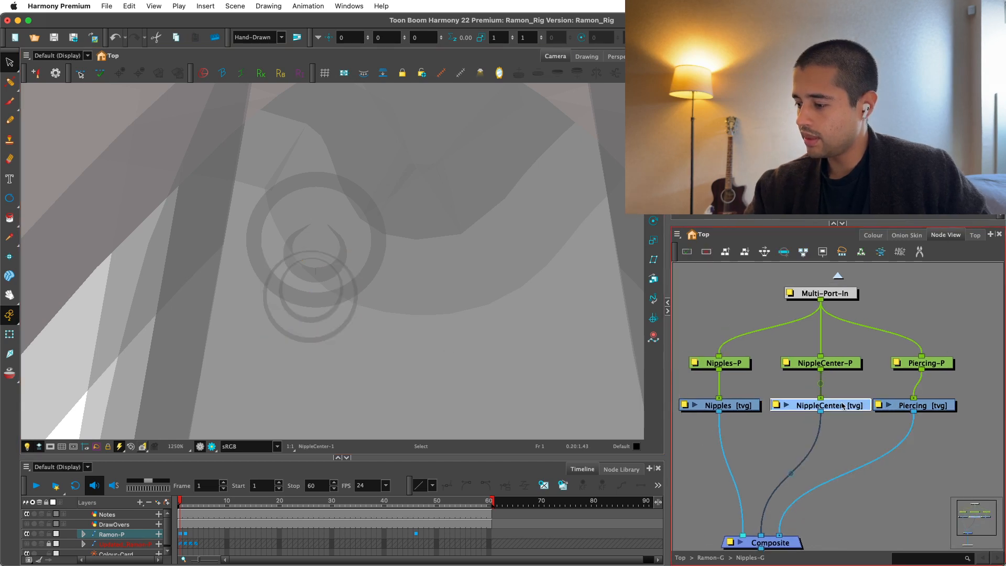
# Move the crescent from the Nipples drawing to the NippleCenter drawing by cutting and pasting.
pyautogui.click(726, 403)
pyautogui.moveTo(328, 249); pyautogui.dragTo(430, 299)
pyautogui.press('2')
pyautogui.press('2')
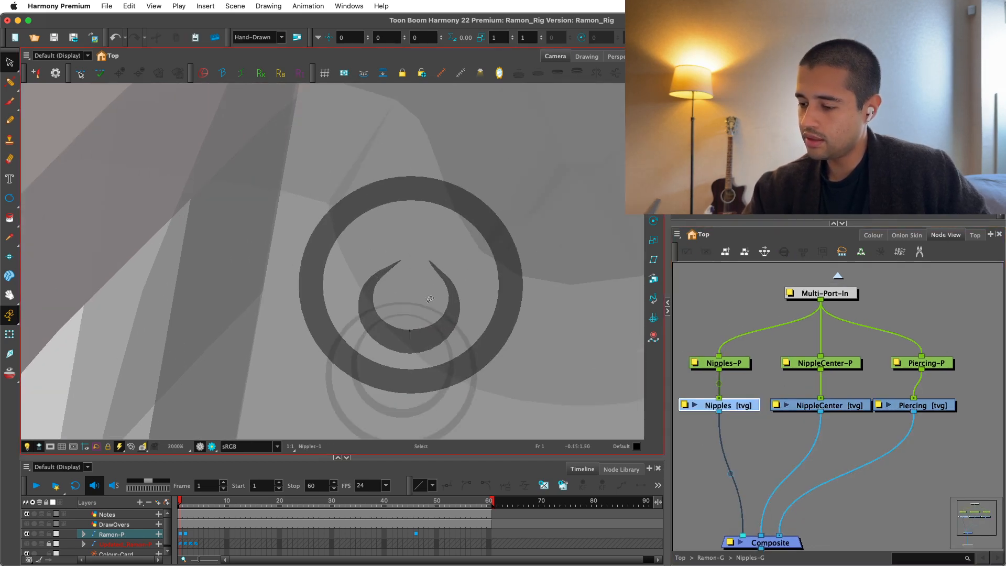
pyautogui.click(459, 298)
pyautogui.press('super+x')
pyautogui.click(835, 402)
pyautogui.press('super+v')
# Shorten both tips of the crescent by removing its end points with the Contour Editor.
pyautogui.press('2')
pyautogui.press('2')
pyautogui.moveTo(464, 269); pyautogui.dragTo(407, 224)
pyautogui.press('2')
pyautogui.click(10, 82)
pyautogui.click(51, 79)
pyautogui.press('2')
pyautogui.press('2')
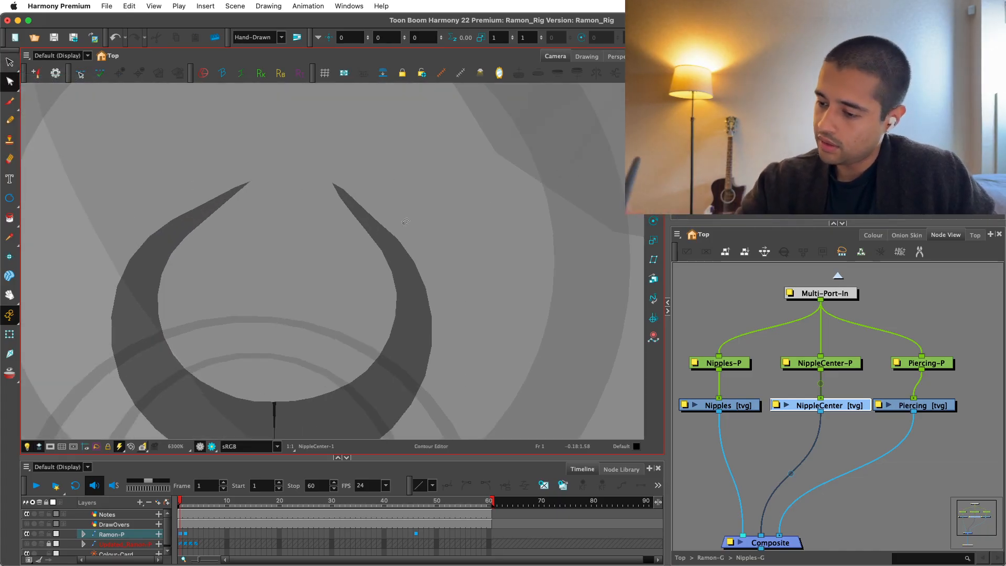
pyautogui.moveTo(358, 260)
pyautogui.mouseDown()
pyautogui.moveTo(385, 205)
pyautogui.moveTo(393, 219)
pyautogui.mouseUp()
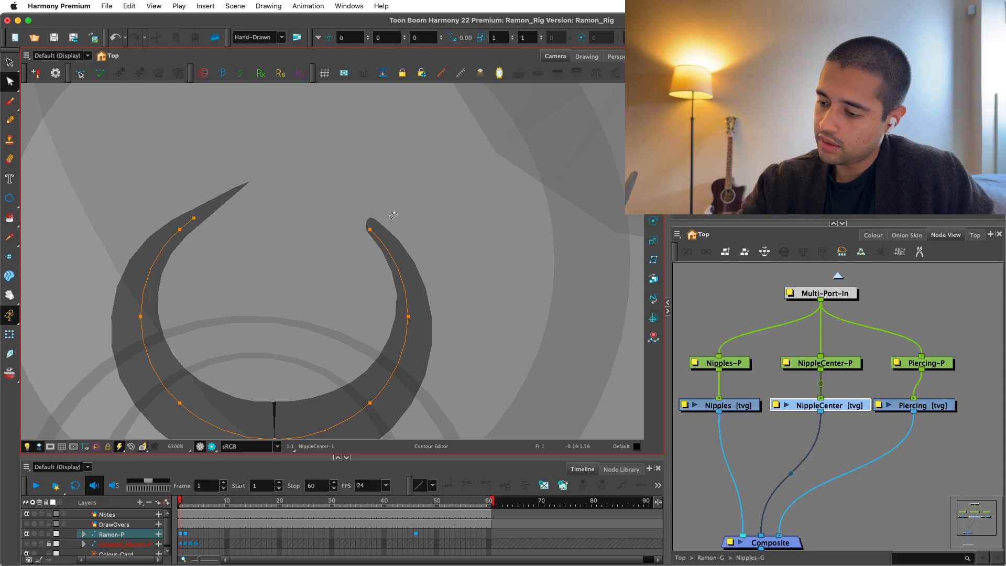
pyautogui.hscroll(-2, 268, 194)
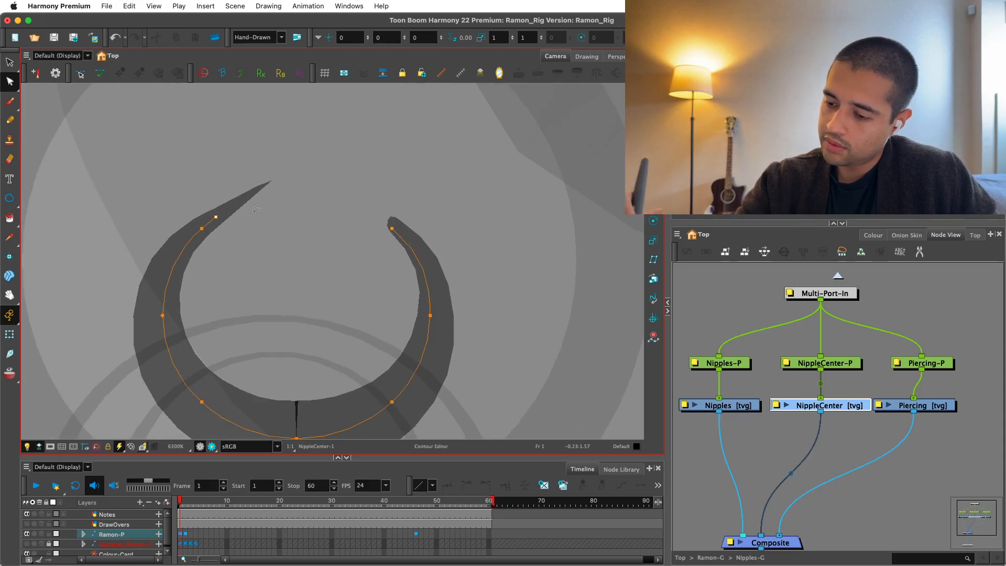
pyautogui.press('Delete')
pyautogui.scroll(-10, 190, 248)
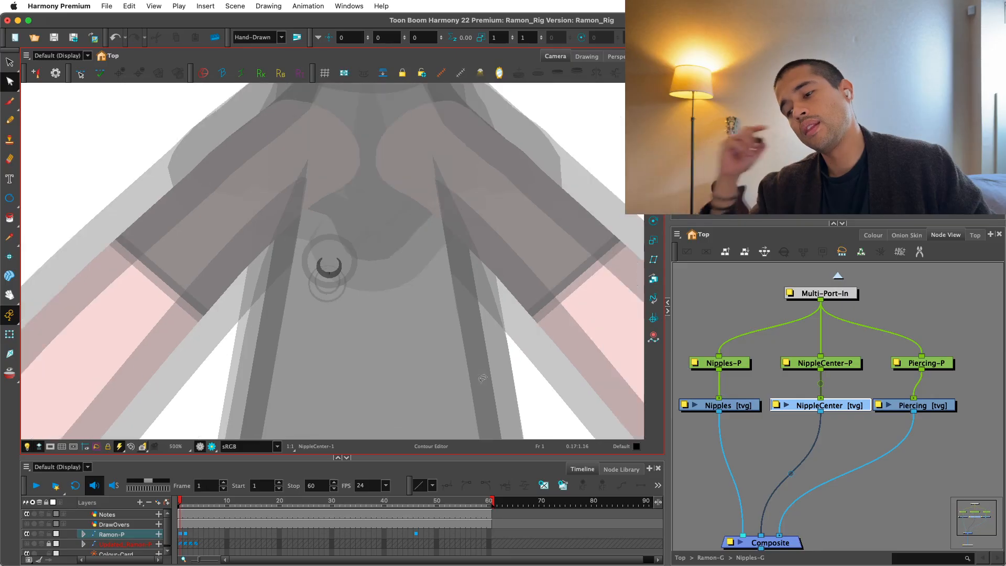
# Add more contour points along both halves of the crescent's centre line.
pyautogui.scroll(4, 483, 378)
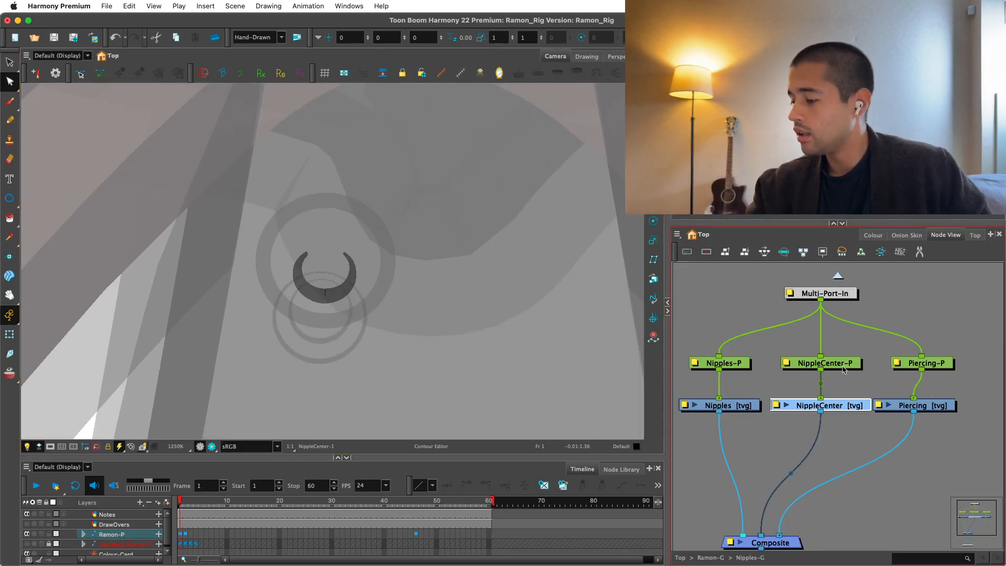
pyautogui.scroll(3, 321, 320)
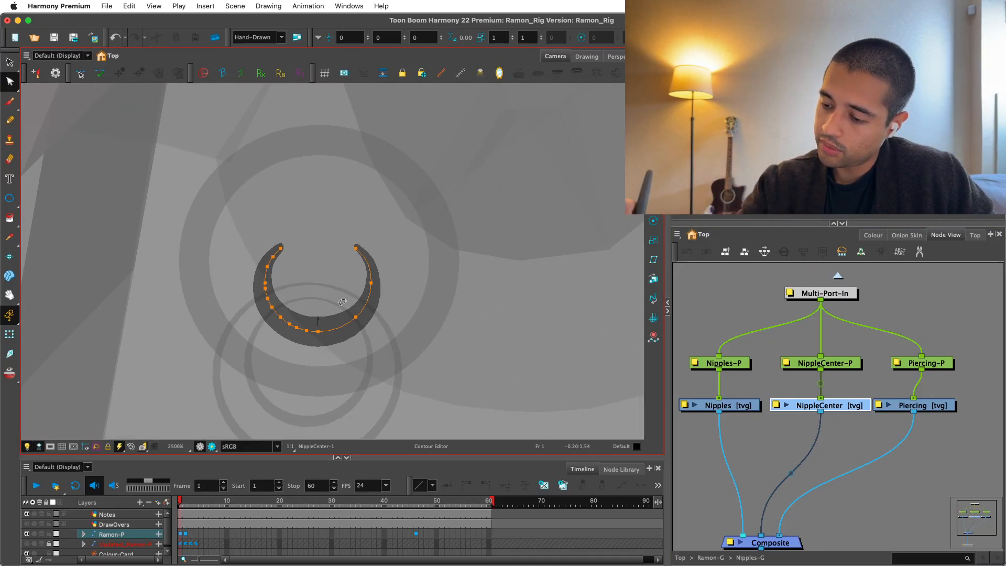
pyautogui.scroll(-3, 373, 246)
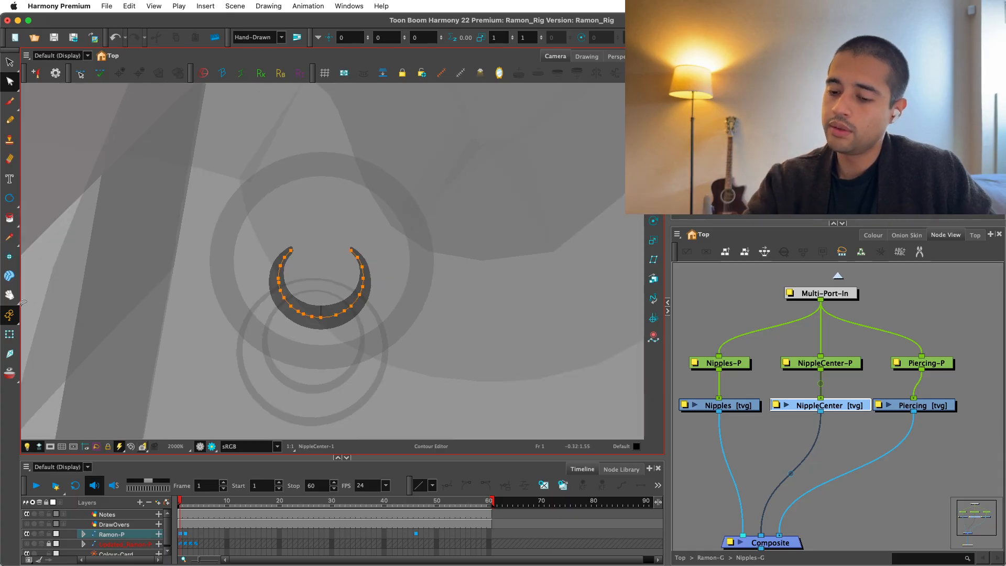
# Select the Nipples-P peg with its drawing and place its pivot at the centre of the nipple ring using the Rotate tool.
pyautogui.hotkey('shift', 't')
pyautogui.scroll(-1, 355, 420)
pyautogui.click(805, 388)
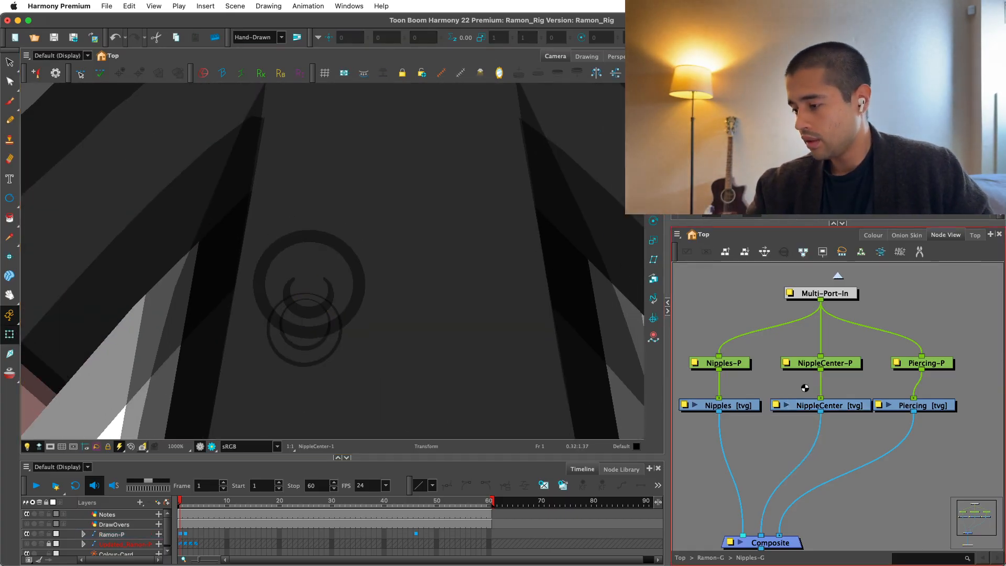
pyautogui.click(742, 409)
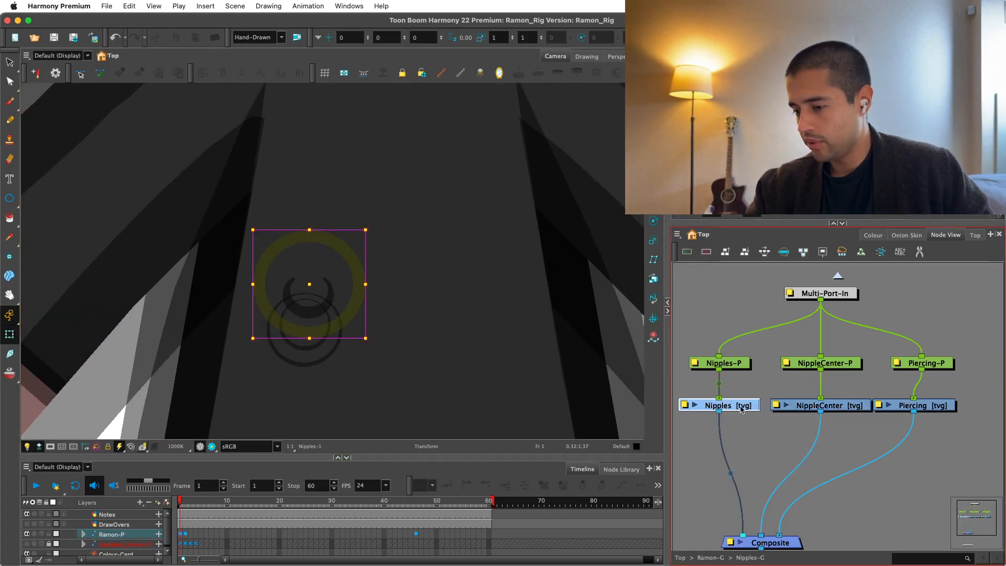
pyautogui.press('1')
pyautogui.moveTo(725, 364); pyautogui.dragTo(703, 336)
pyautogui.press('super+z')
pyautogui.click(653, 220)
pyautogui.press('1')
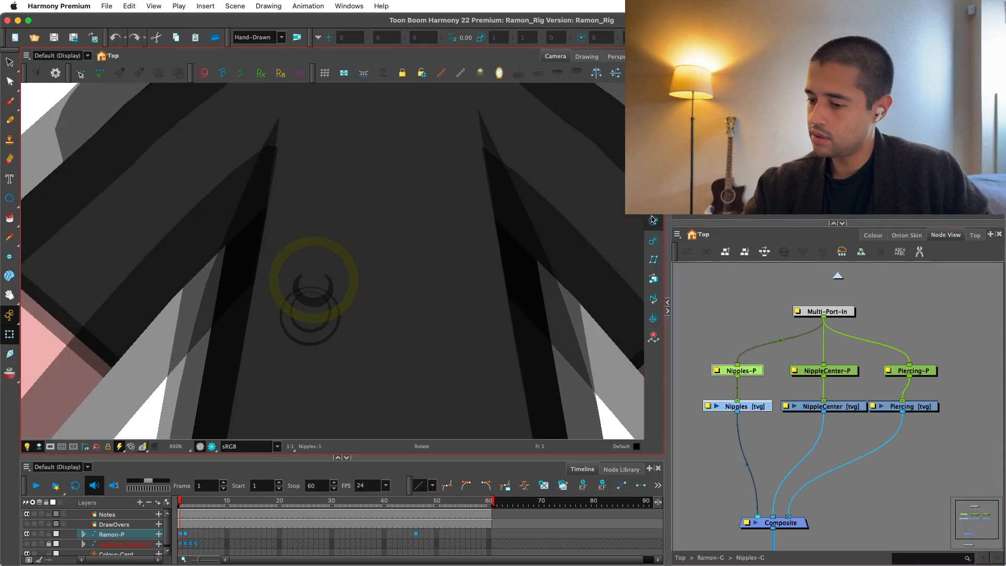
pyautogui.press('2')
pyautogui.press('2')
pyautogui.press('2')
pyautogui.press('2')
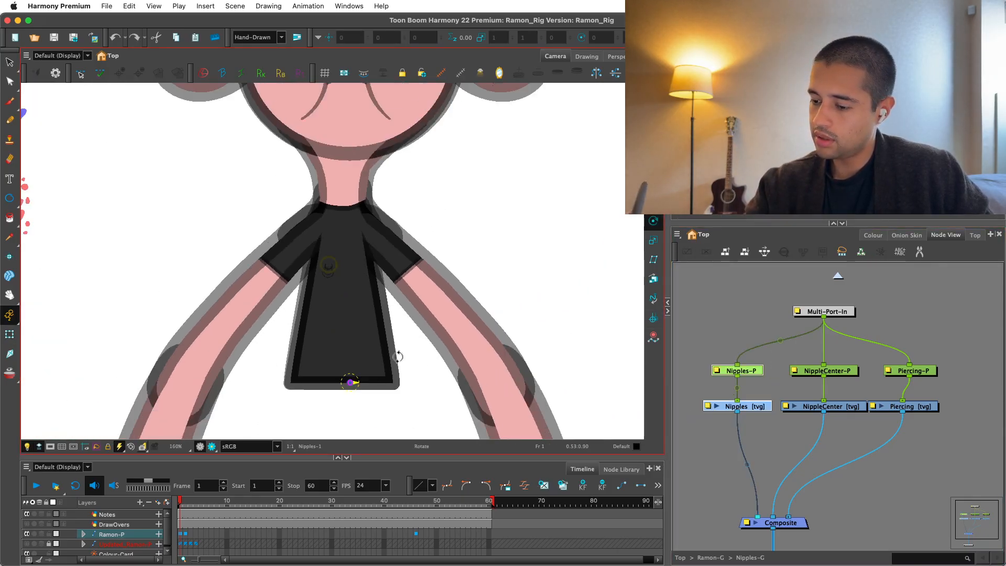
pyautogui.press('1')
pyautogui.press('1')
pyautogui.press('1')
pyautogui.press('1')
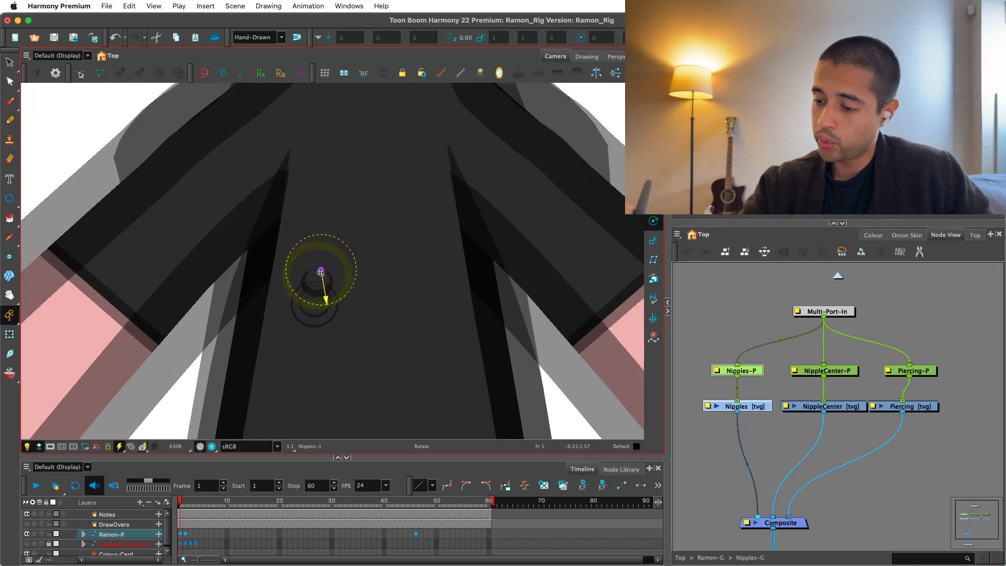
# Select the NippleCenter-P peg with its drawing and bring its pivot up from the torso's base to the nipple.
pyautogui.moveTo(856, 342); pyautogui.dragTo(809, 415)
pyautogui.press('2')
pyautogui.press('2')
pyautogui.press('2')
pyautogui.press('2')
pyautogui.moveTo(358, 384); pyautogui.dragTo(350, 337)
pyautogui.press('2')
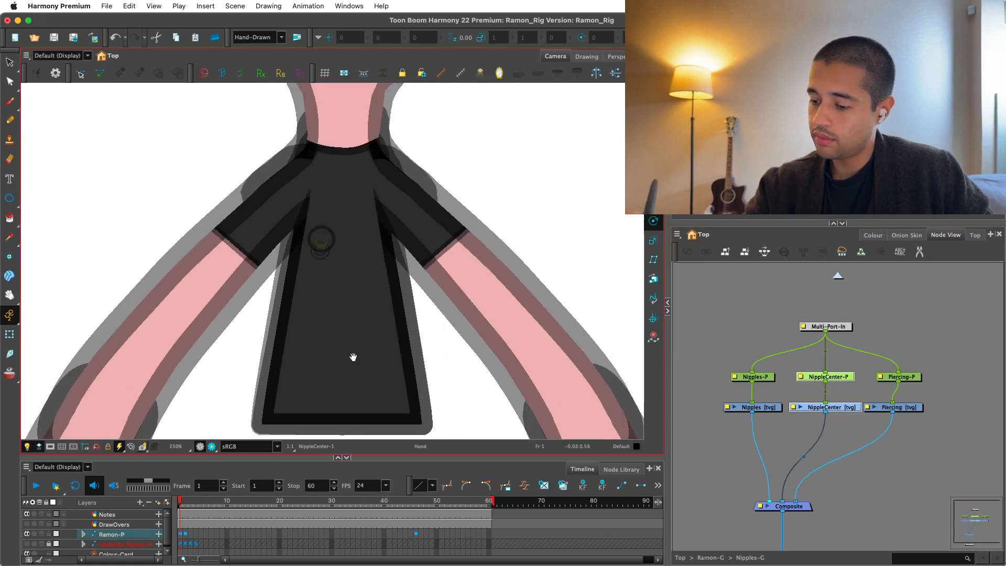
pyautogui.press('1')
pyautogui.press('1')
pyautogui.press('1')
pyautogui.press('1')
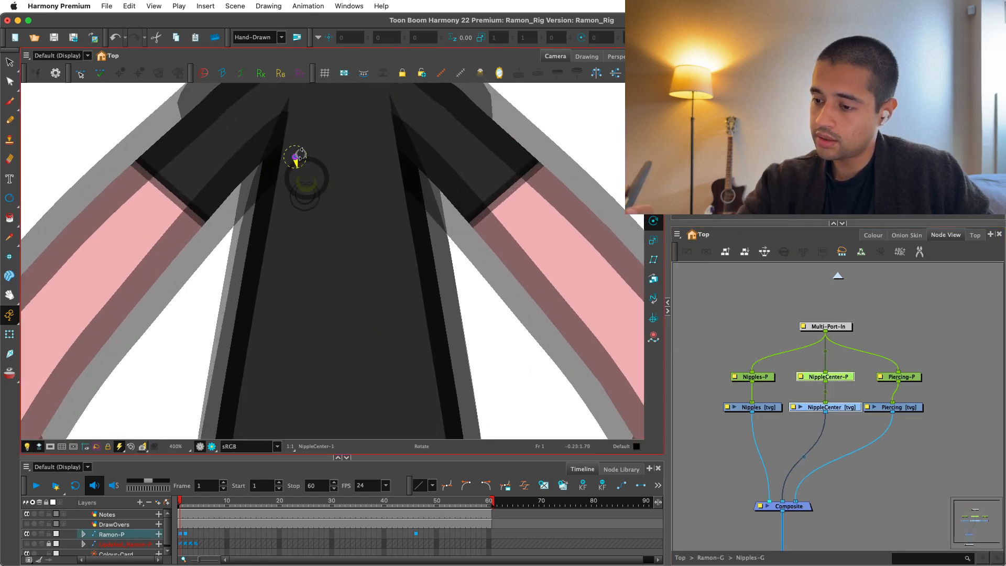
# Select the Piercing-P peg with its drawing, place its pivot at the top of the piercing ring and test its rotation.
pyautogui.moveTo(929, 367); pyautogui.dragTo(882, 397)
pyautogui.moveTo(885, 397); pyautogui.dragTo(838, 445)
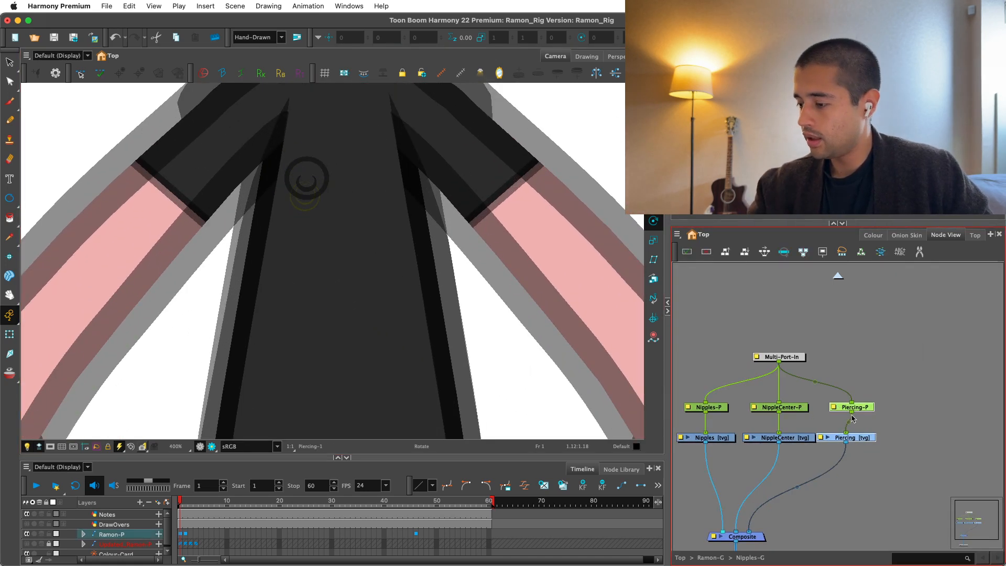
pyautogui.press('2')
pyautogui.press('2')
pyautogui.moveTo(357, 337); pyautogui.dragTo(363, 269)
pyautogui.press('2')
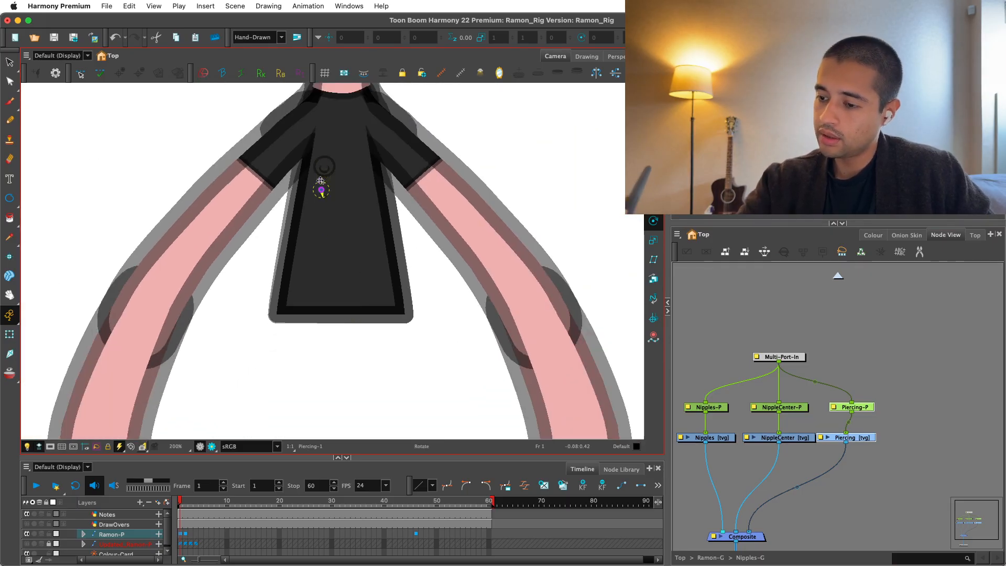
pyautogui.press('2')
pyautogui.press('2')
pyautogui.moveTo(321, 168); pyautogui.dragTo(337, 265)
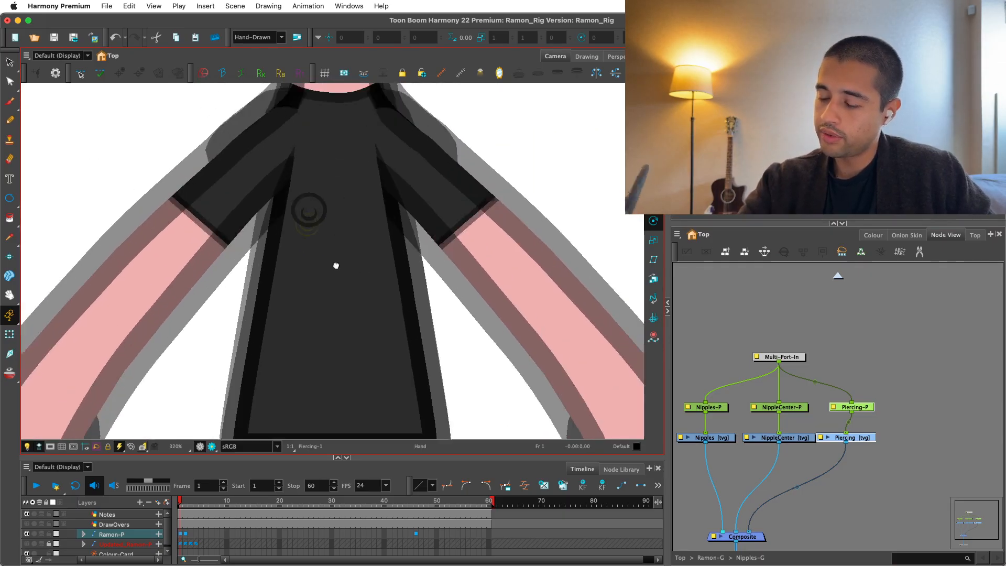
pyautogui.press('2')
pyautogui.press('2')
pyautogui.press('2')
pyautogui.press('2')
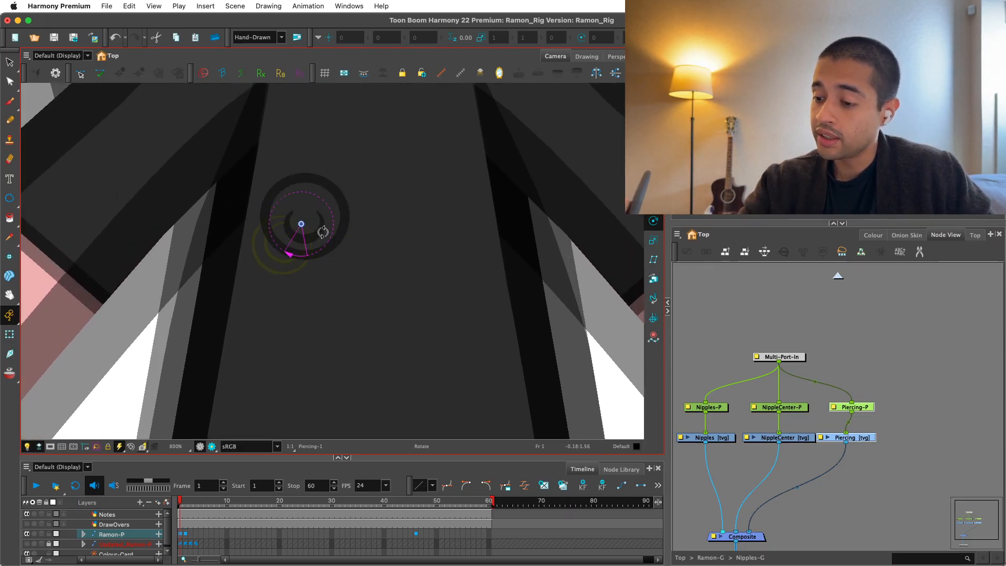
pyautogui.moveTo(326, 234); pyautogui.dragTo(331, 195)
pyautogui.press('super+z')
# Add a new light grey-violet swatch (RGB 170, 170, 183) to the Ramon_Colors palette and paint the piercing ring with it.
pyautogui.hotkey('alt', 's')
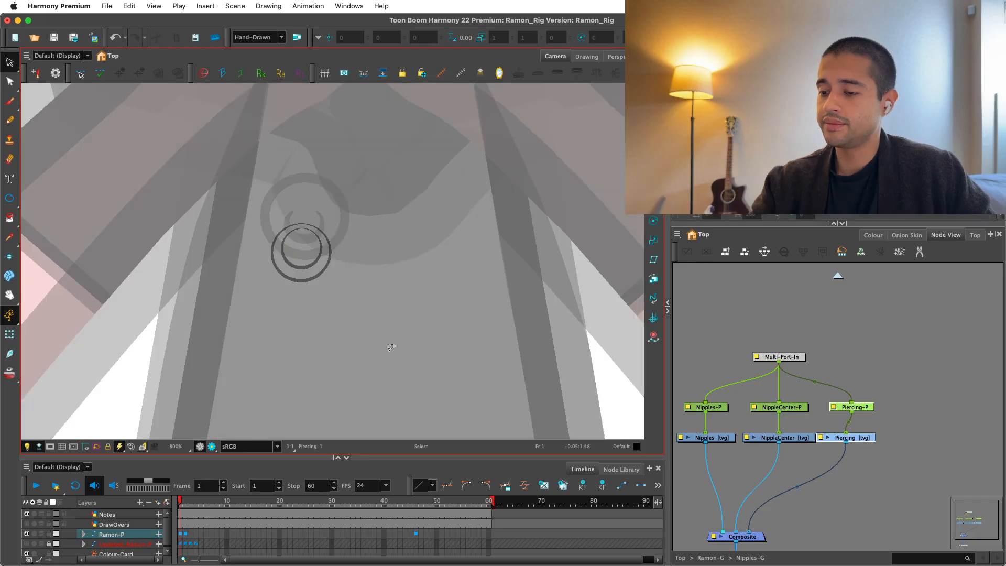
pyautogui.press('2')
pyautogui.moveTo(476, 289); pyautogui.dragTo(517, 345)
pyautogui.click(872, 234)
pyautogui.click(690, 478)
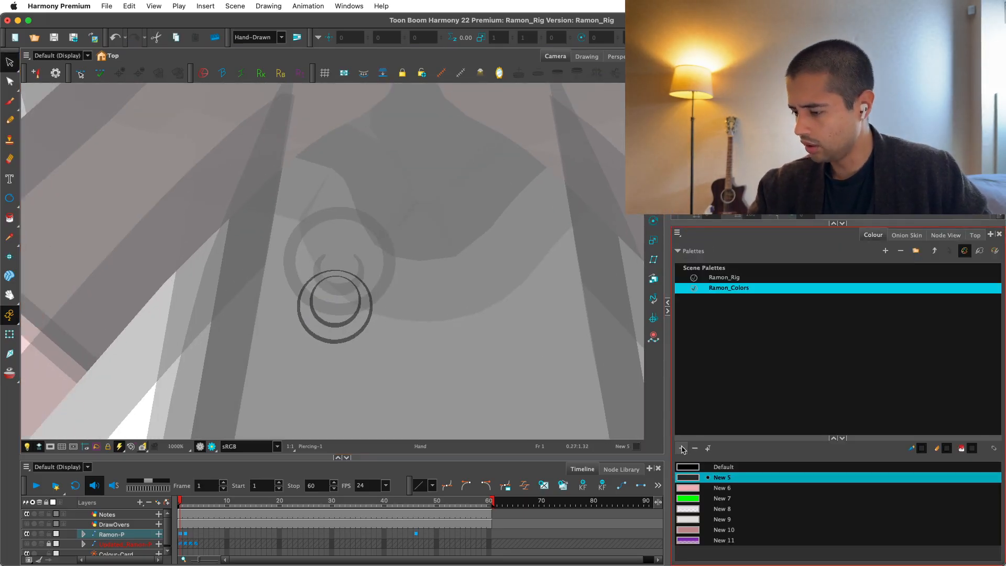
pyautogui.click(682, 448)
pyautogui.doubleClick(692, 552)
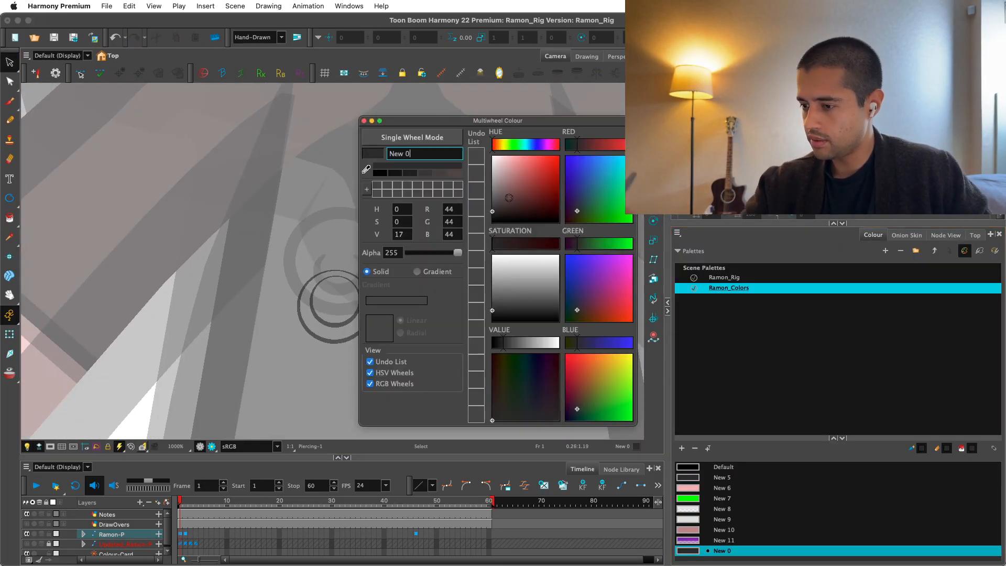
pyautogui.moveTo(503, 176); pyautogui.dragTo(499, 174)
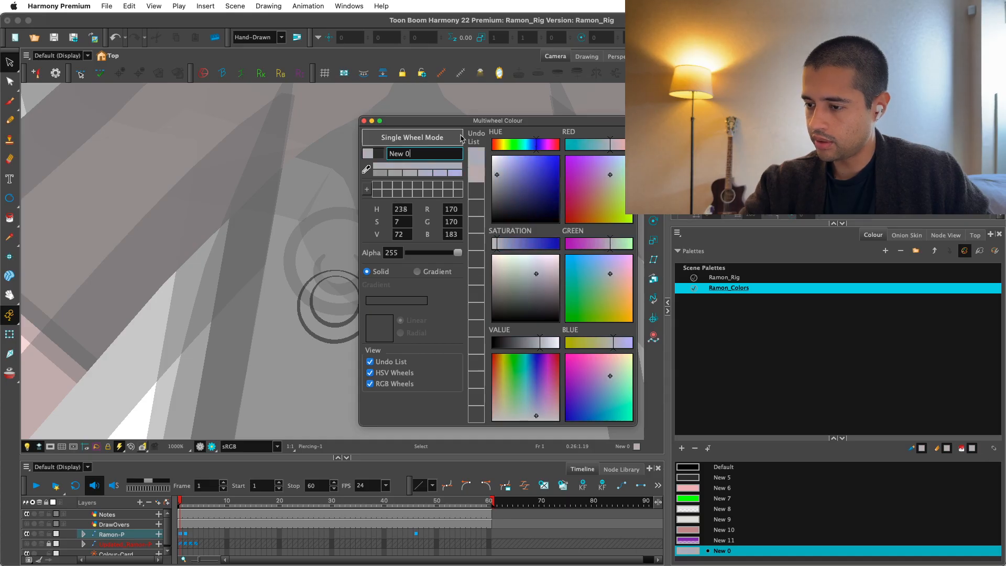
pyautogui.click(365, 121)
pyautogui.click(362, 326)
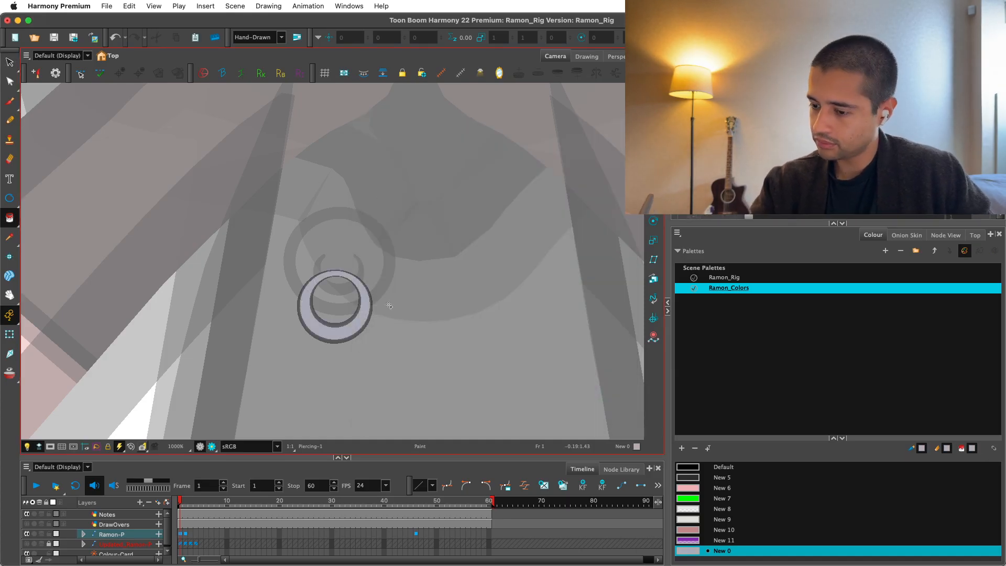
# Select the NippleCenter drawing, choose the colour New 10 and draw a curved stroke closing the crescent's open top.
pyautogui.click(946, 234)
pyautogui.click(794, 437)
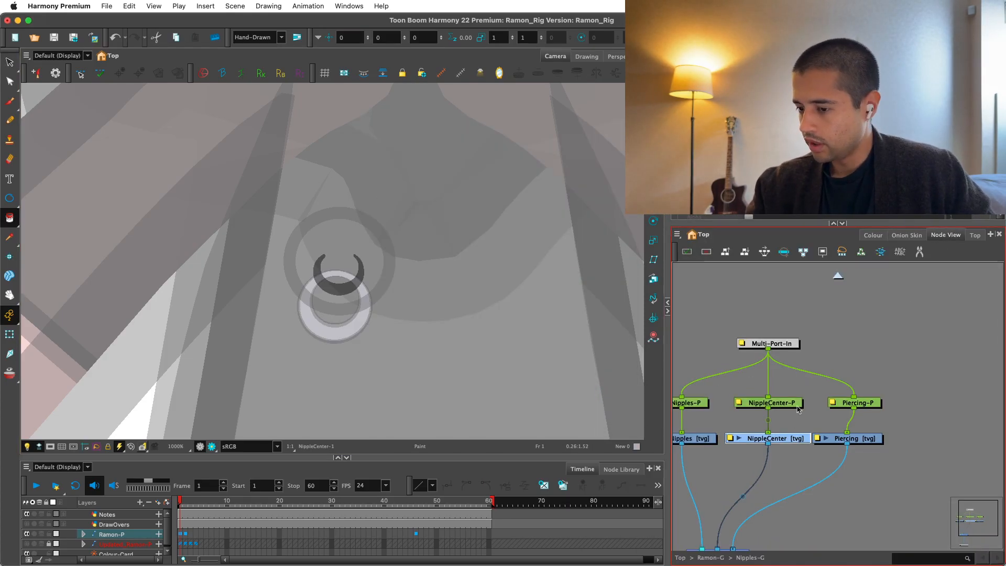
pyautogui.click(874, 235)
pyautogui.click(709, 531)
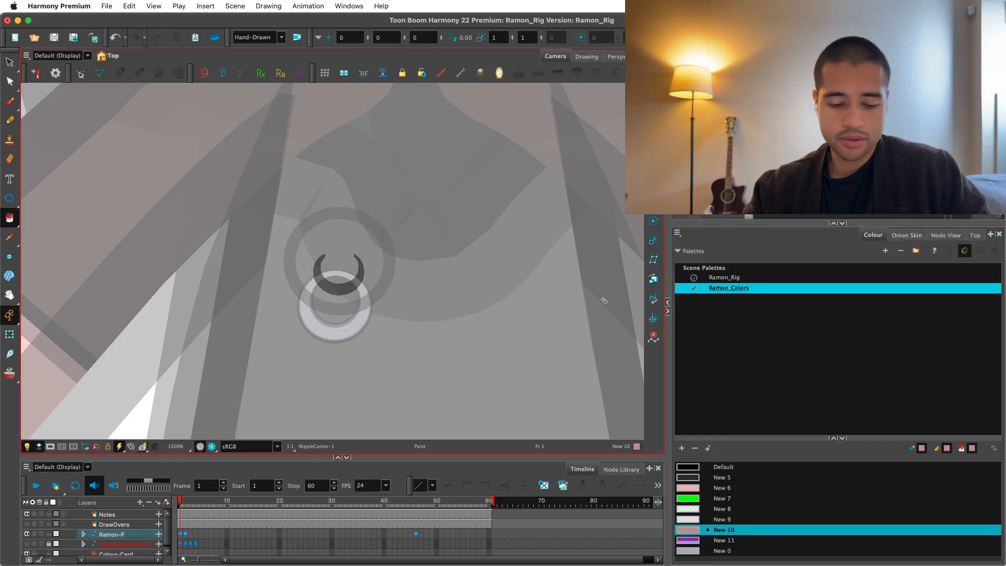
pyautogui.scroll(3, 321, 292)
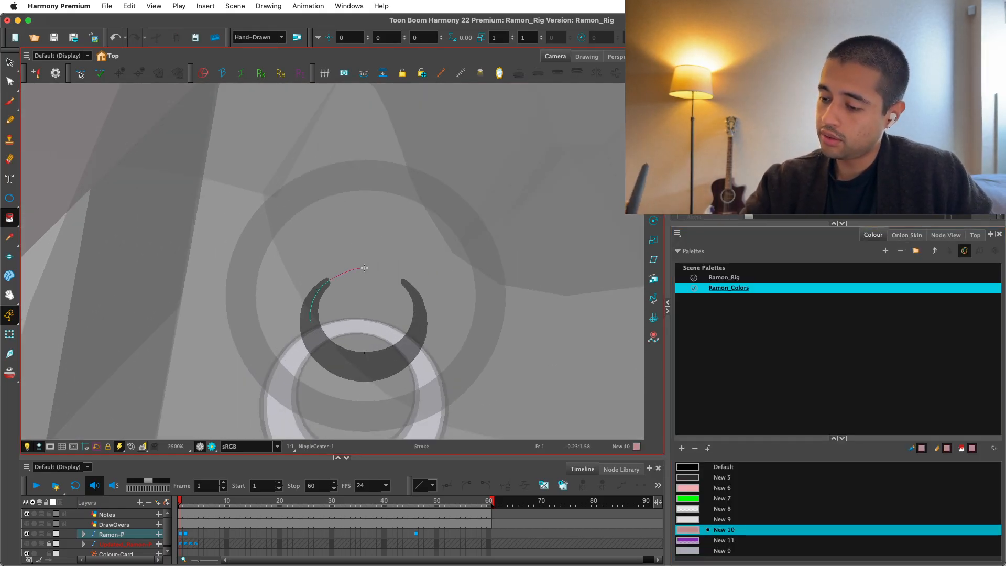
pyautogui.click(417, 346)
pyautogui.press('Return')
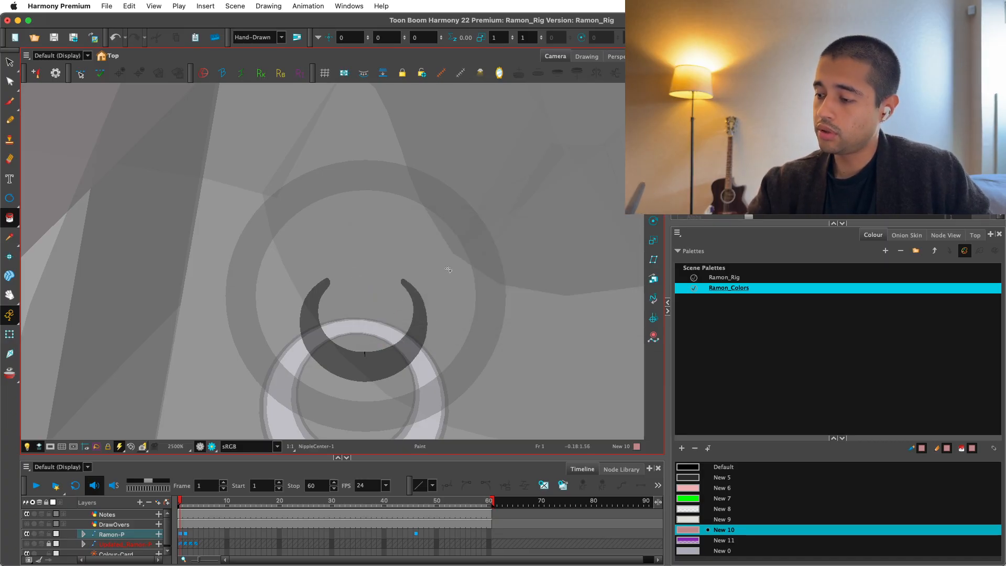
pyautogui.click(365, 355)
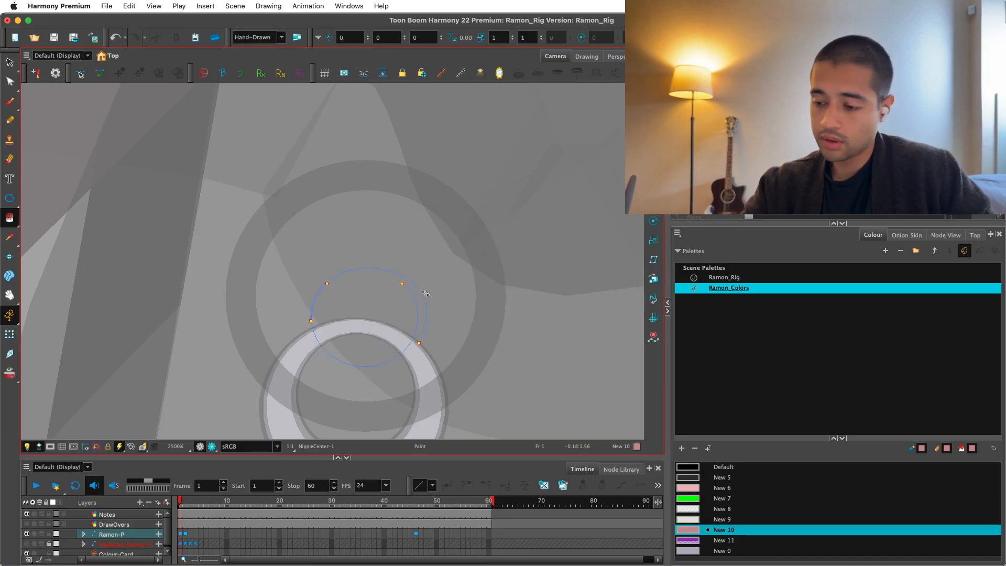
pyautogui.scroll(4, 426, 293)
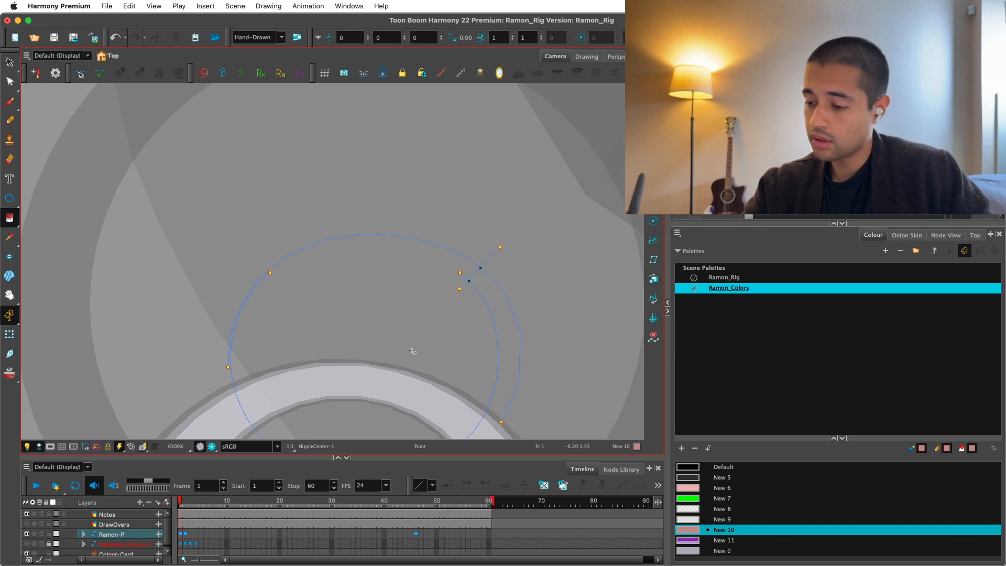
pyautogui.click(413, 351)
pyautogui.press('1')
pyautogui.press('1')
pyautogui.click(309, 322)
pyautogui.press('super+z')
pyautogui.press('2')
pyautogui.press('2')
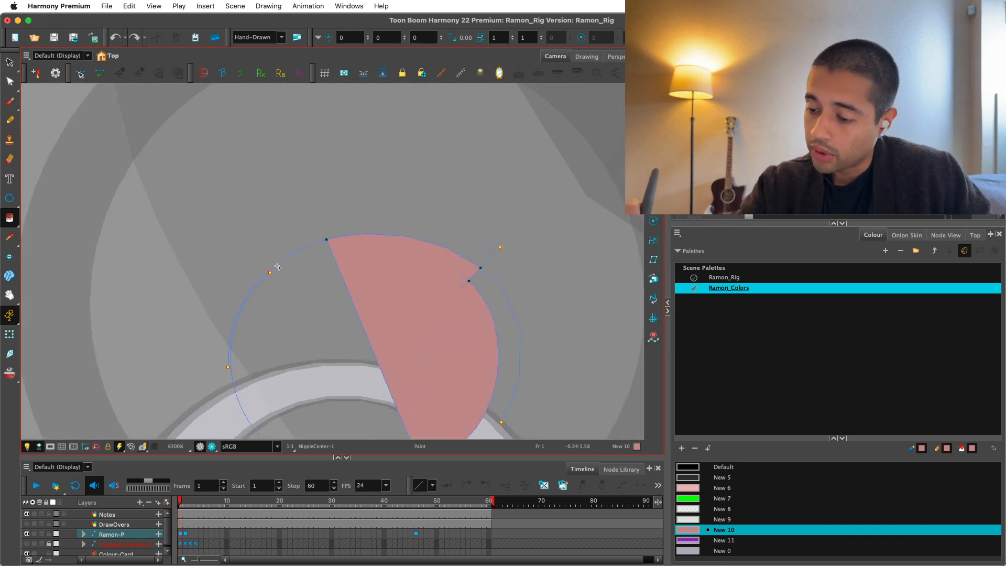
pyautogui.press('super+z')
# Close the remaining gap at the crescent's left tip with a short stroke and paint the nipple centre with New 10.
pyautogui.press('1')
pyautogui.press('1')
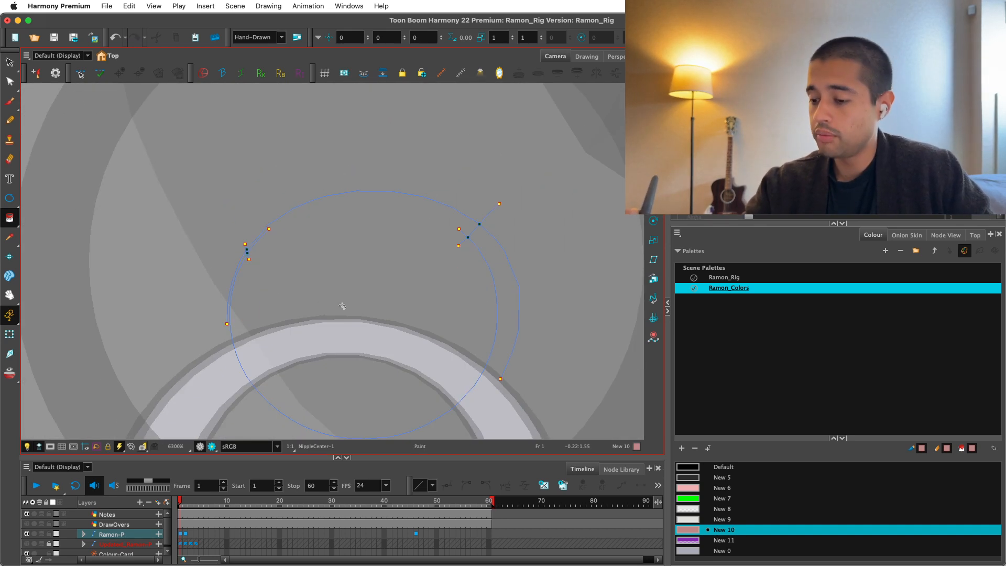
pyautogui.click(340, 305)
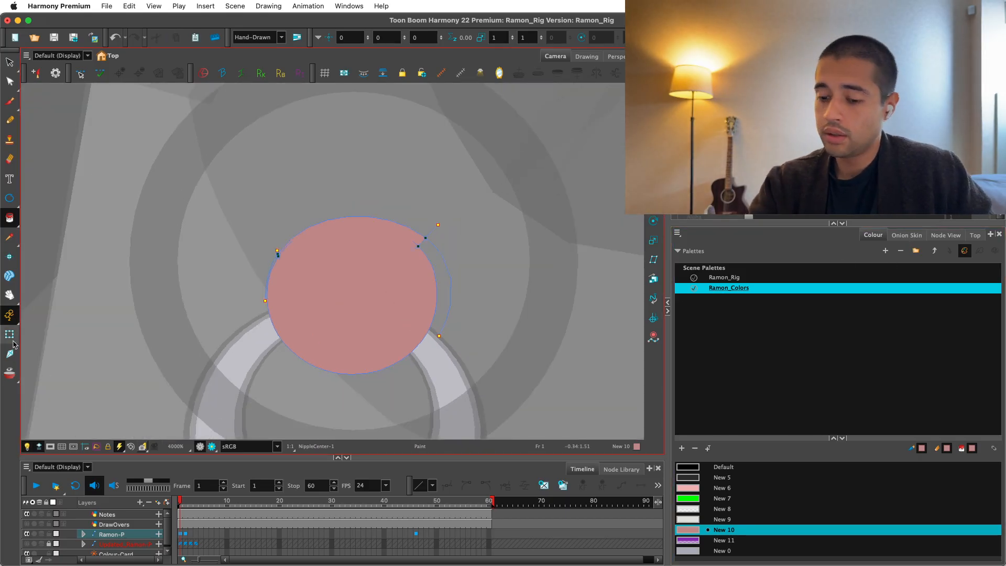
pyautogui.click(10, 334)
pyautogui.press('1')
pyautogui.press('1')
# Select the Nipples drawing and paint the inside of its ring with New 10.
pyautogui.click(947, 239)
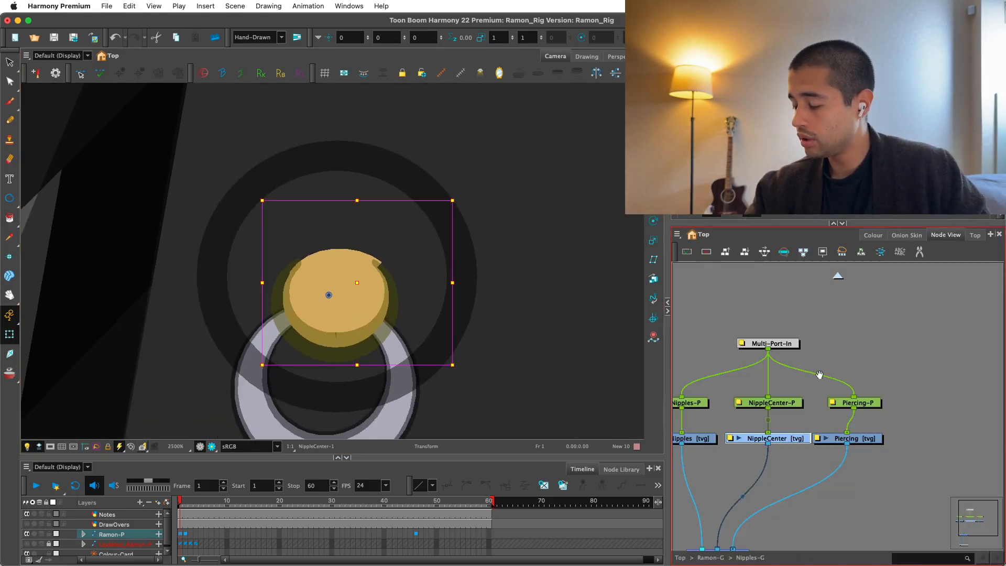
pyautogui.moveTo(819, 374); pyautogui.dragTo(876, 351)
pyautogui.click(768, 415)
pyautogui.hotkey('alt', 'i')
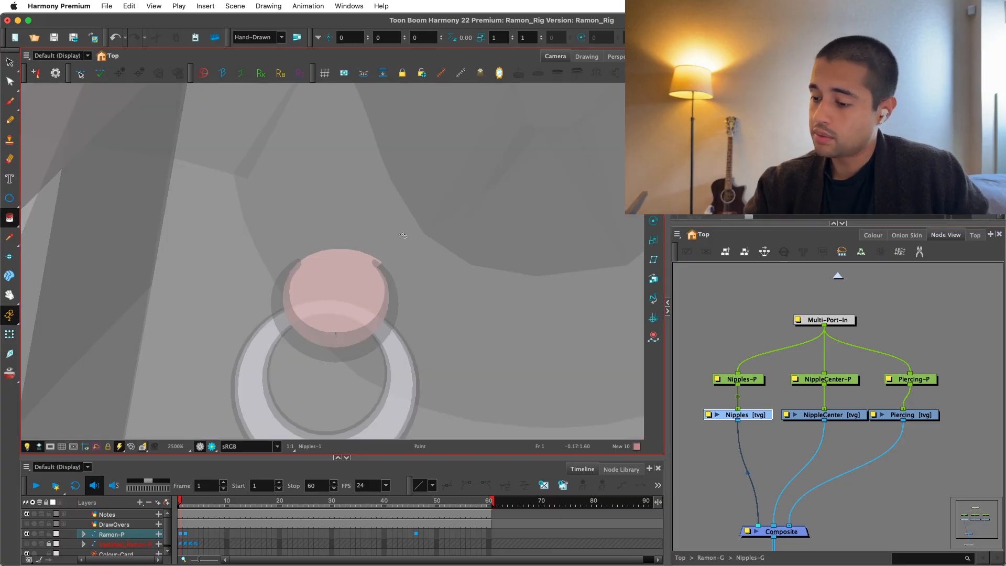
pyautogui.click(404, 260)
pyautogui.press('1')
pyautogui.press('1')
pyautogui.hotkey('shift', 't')
pyautogui.press('1')
pyautogui.press('1')
pyautogui.press('1')
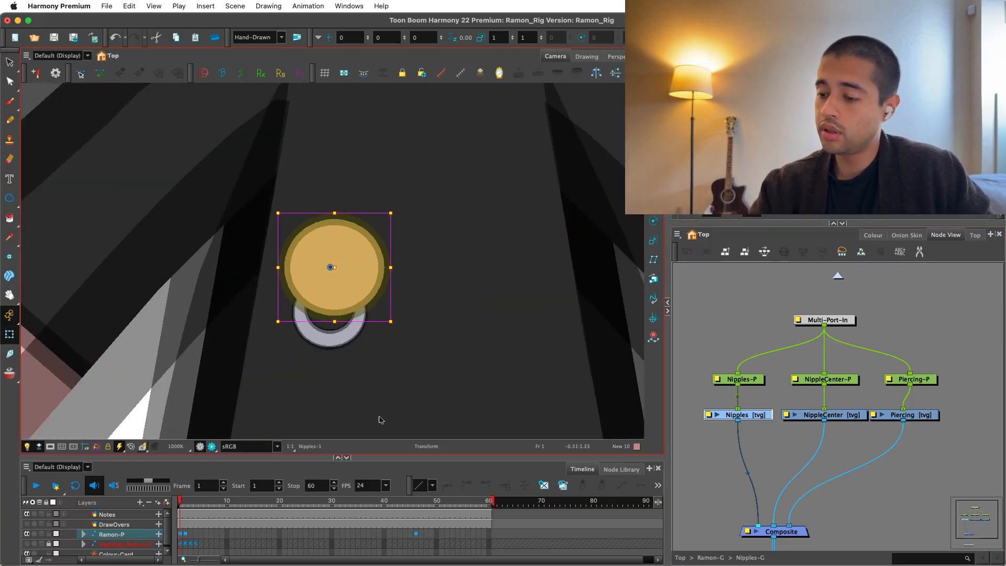
# Reorder the Nipples cable behind the others on the composite and move the Nipples peg and drawing past Piercing.
pyautogui.click(885, 310)
pyautogui.scroll(-3, 826, 344)
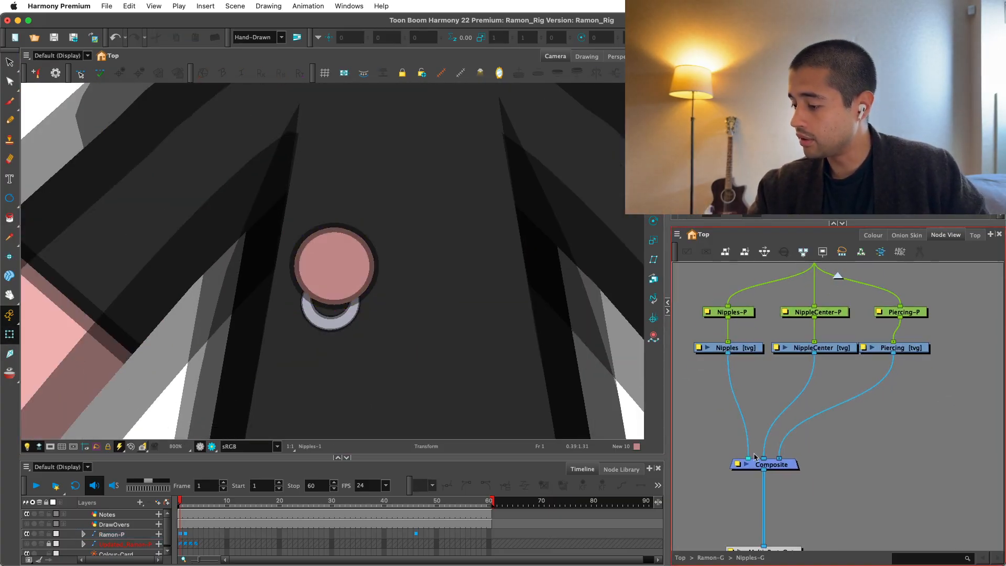
pyautogui.moveTo(750, 458); pyautogui.dragTo(787, 457)
pyautogui.press('1')
pyautogui.scroll(2, 755, 337)
pyautogui.moveTo(708, 362); pyautogui.dragTo(754, 414)
pyautogui.moveTo(748, 379); pyautogui.dragTo(960, 381)
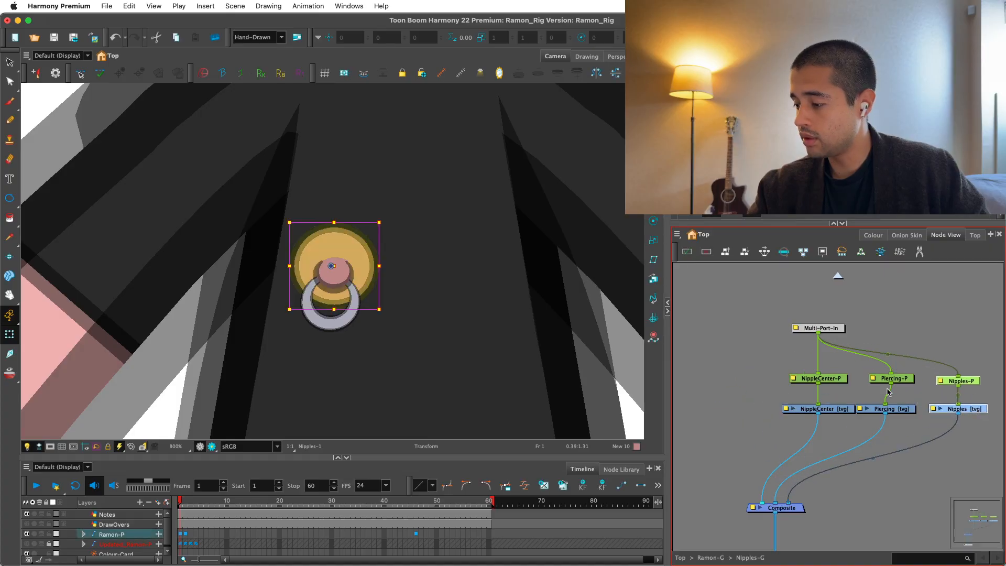
# Tidy the spacing of the NippleCenter, Piercing and Nipples pegs and drawings beneath the Multi-Port-In.
pyautogui.moveTo(782, 362); pyautogui.dragTo(844, 408)
pyautogui.click(905, 401)
pyautogui.press('1')
pyautogui.moveTo(964, 358); pyautogui.dragTo(874, 414)
pyautogui.moveTo(875, 412); pyautogui.dragTo(856, 413)
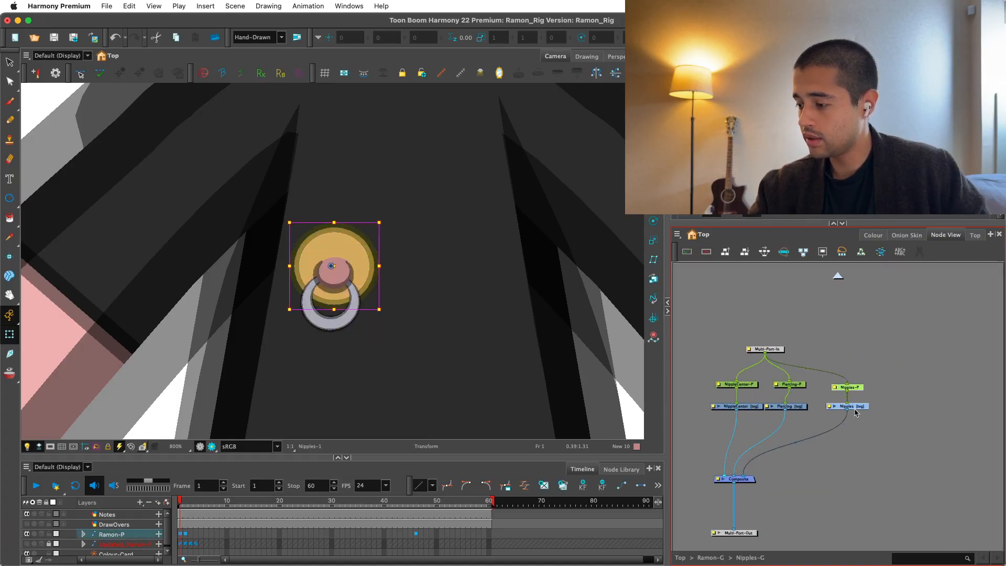
pyautogui.click(857, 415)
pyautogui.press('1')
pyautogui.press('1')
pyautogui.press('1')
pyautogui.press('1')
pyautogui.press('1')
pyautogui.press('2')
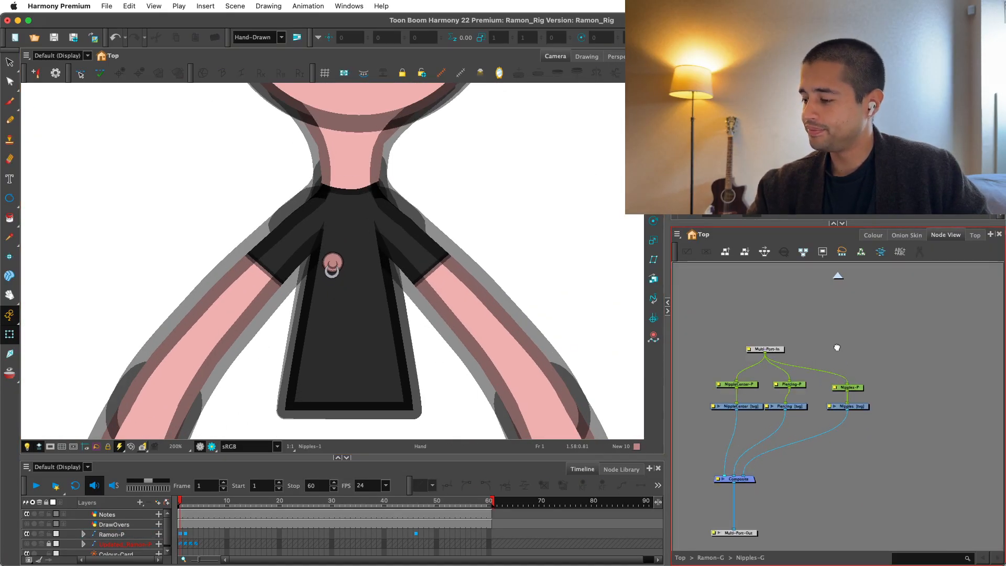
# Leave the group and rename the peg above Nipples-G as Nipples-MP.
pyautogui.scroll(2, 907, 398)
pyautogui.click(884, 397)
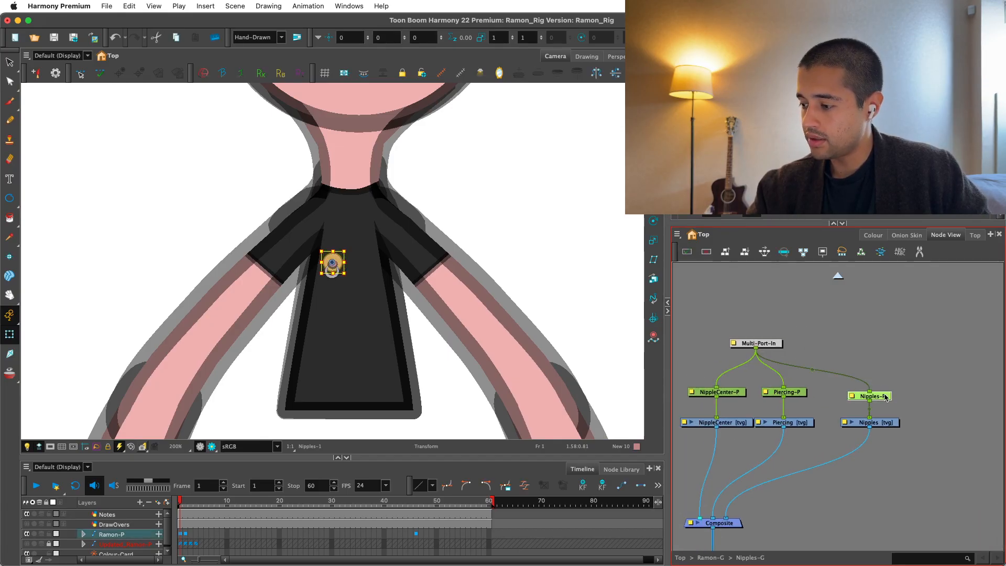
pyautogui.click(737, 394)
pyautogui.click(838, 275)
pyautogui.moveTo(876, 352); pyautogui.dragTo(858, 369)
pyautogui.moveTo(840, 357); pyautogui.dragTo(879, 366)
pyautogui.doubleClick(878, 366)
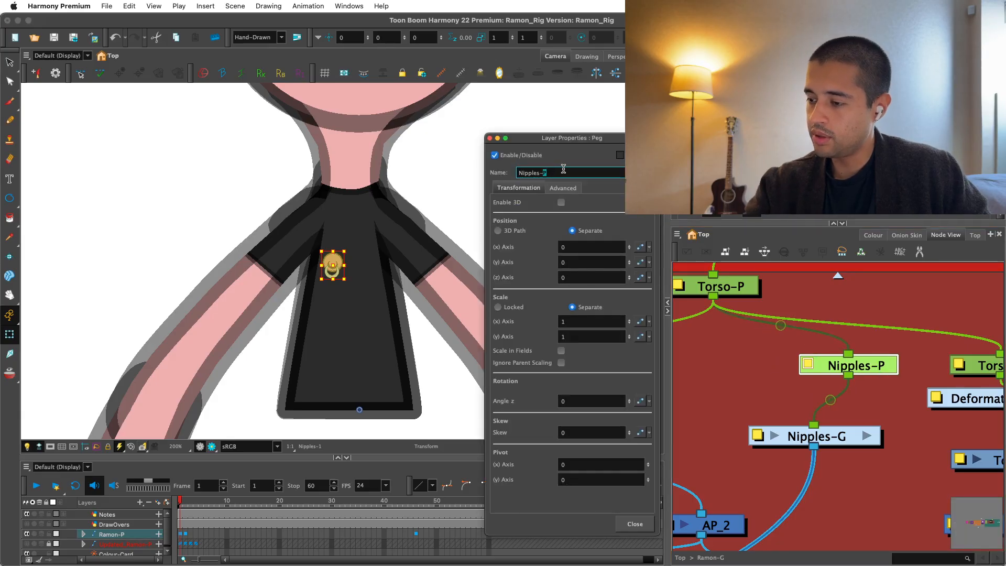
pyautogui.write('MP')
pyautogui.press('Return')
pyautogui.click(635, 524)
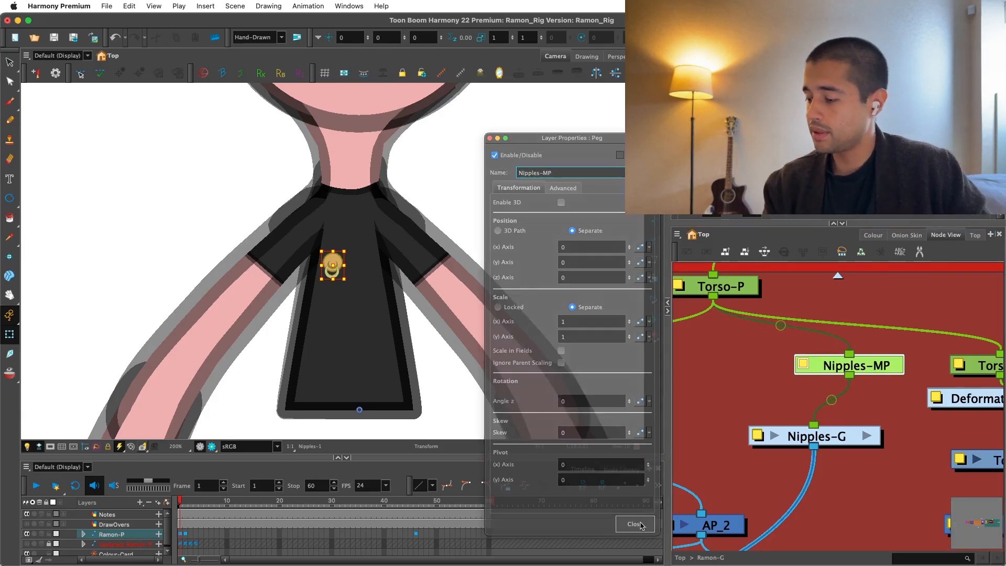
# Inside Nipples-G, add one parent peg above the NippleCenter, Piercing and Nipples pegs and name it Nipplemp__OG.
pyautogui.click(868, 437)
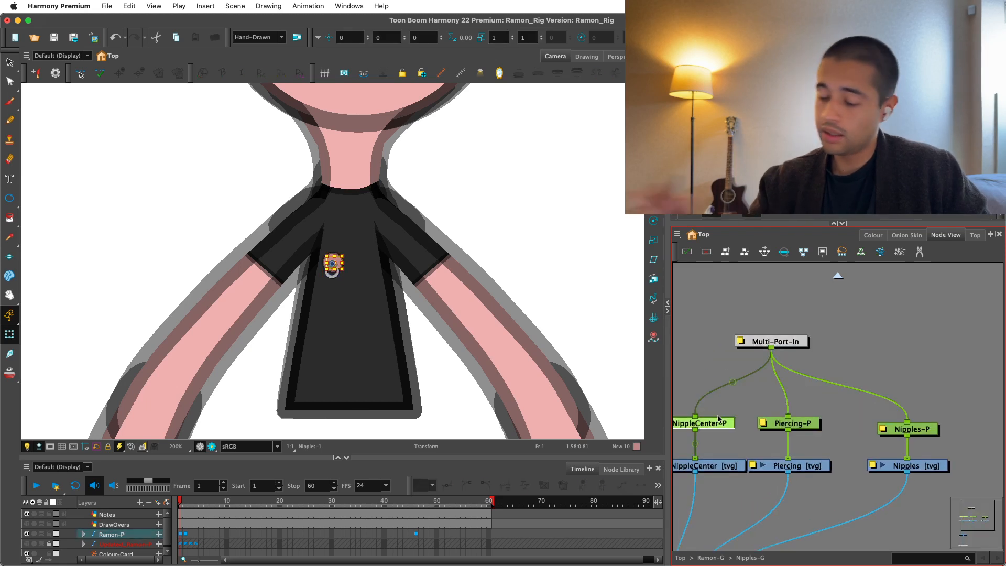
pyautogui.press('2')
pyautogui.moveTo(708, 342); pyautogui.dragTo(770, 369)
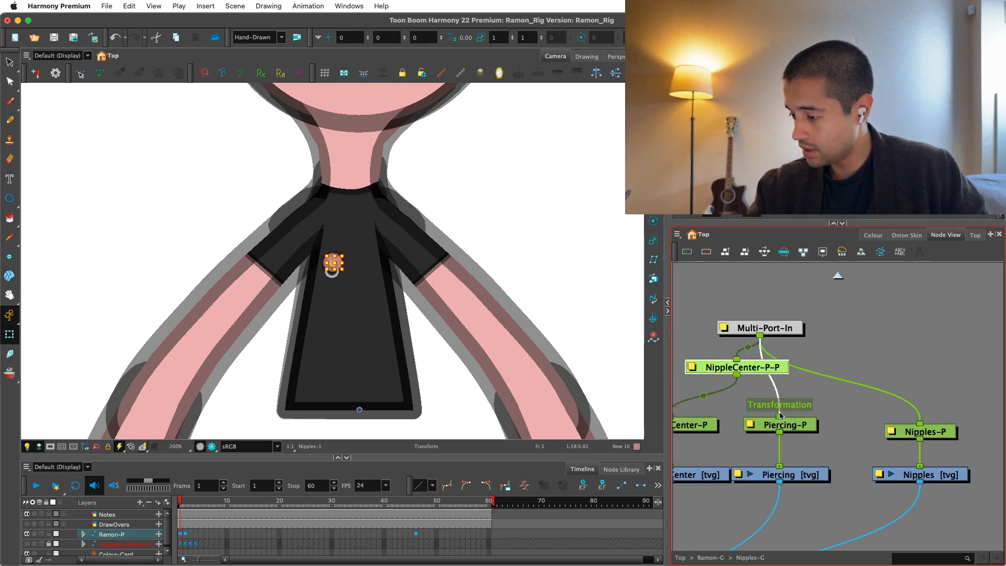
pyautogui.moveTo(779, 413); pyautogui.dragTo(924, 421)
pyautogui.moveTo(748, 367); pyautogui.dragTo(790, 364)
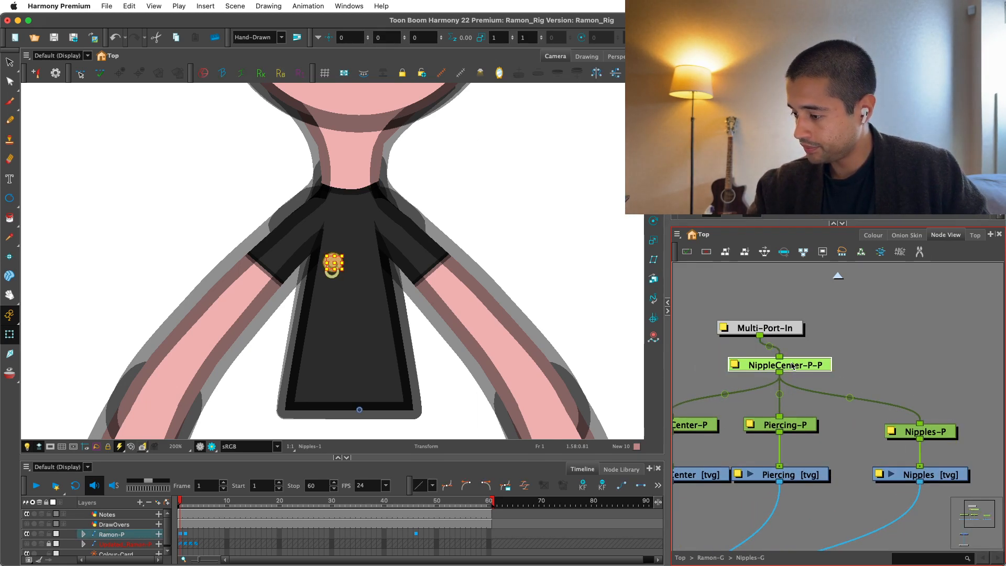
pyautogui.hotkey('shift', 'e')
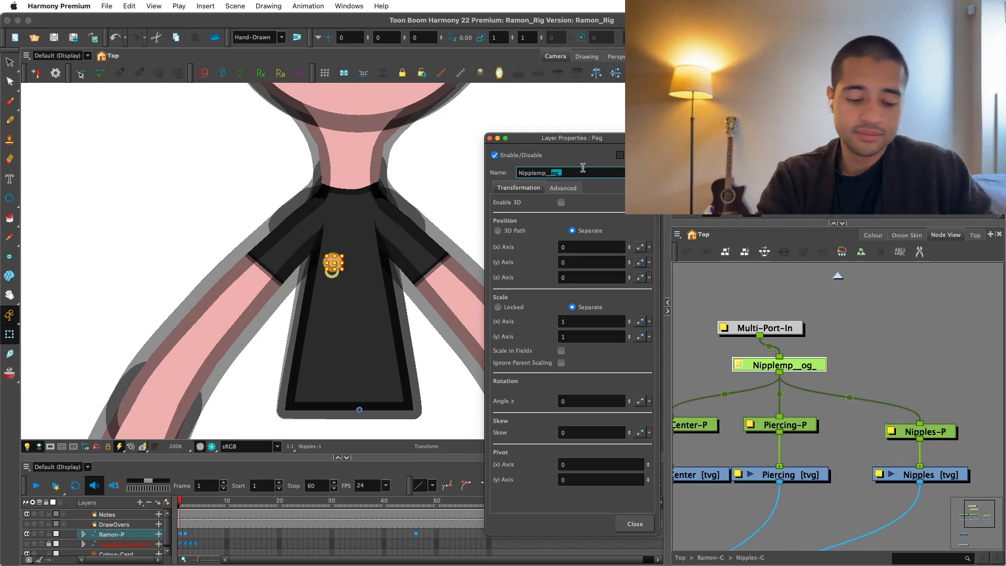
pyautogui.click(635, 524)
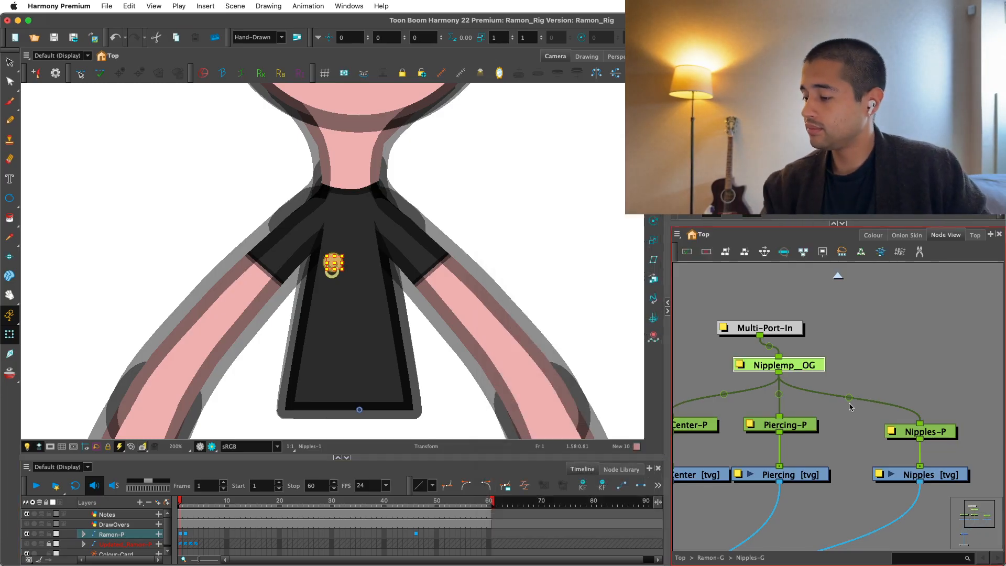
# Back in the Ramon-G network, reposition the Nipples-G group beneath Torso-P and route its output into the composite below it.
pyautogui.click(839, 276)
pyautogui.moveTo(901, 328); pyautogui.dragTo(868, 318)
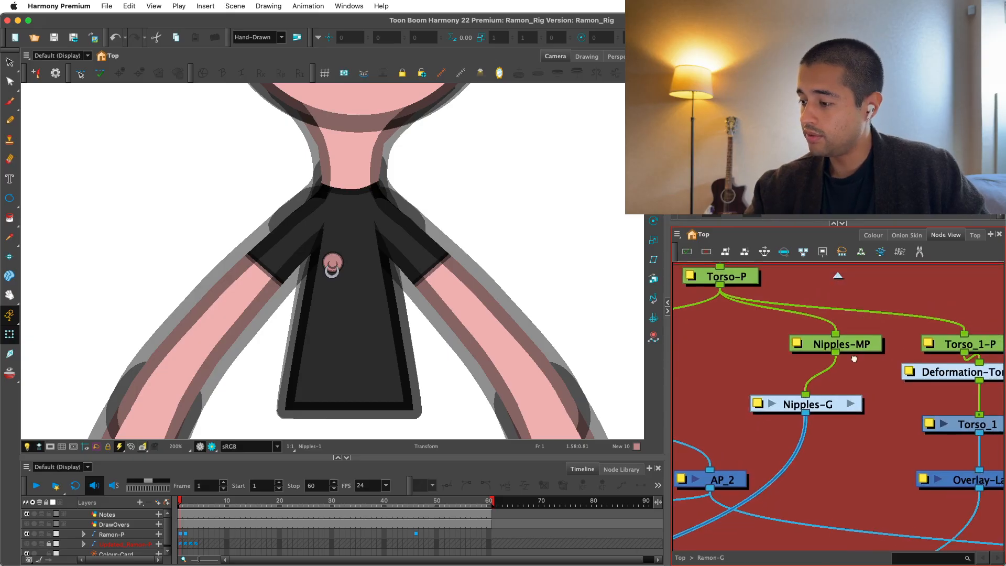
pyautogui.moveTo(854, 360); pyautogui.dragTo(843, 378)
pyautogui.moveTo(819, 422); pyautogui.dragTo(798, 417)
pyautogui.moveTo(808, 463); pyautogui.dragTo(844, 405)
pyautogui.scroll(-1, 845, 405)
pyautogui.click(846, 405)
pyautogui.press('super+h')
pyautogui.moveTo(909, 405); pyautogui.dragTo(825, 492)
pyautogui.scroll(-3, 839, 472)
pyautogui.moveTo(943, 372); pyautogui.dragTo(865, 423)
pyautogui.scroll(3, 849, 404)
pyautogui.moveTo(787, 388); pyautogui.dragTo(859, 425)
pyautogui.moveTo(825, 425); pyautogui.dragTo(812, 430)
pyautogui.press('Escape')
# Make a second copy of the Nipples-G group in the Ramon-G network.
pyautogui.click(813, 430)
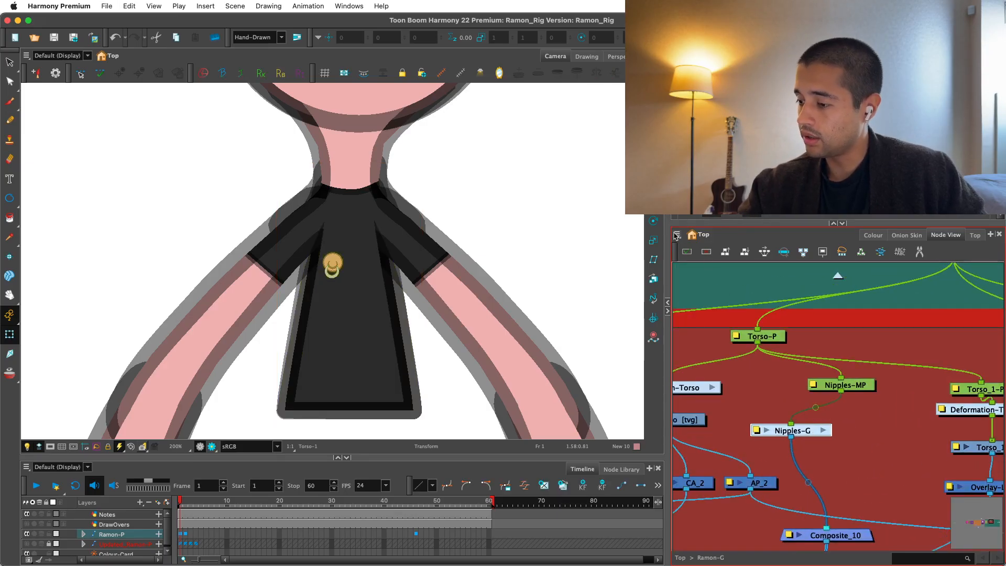
pyautogui.click(678, 235)
pyautogui.click(837, 337)
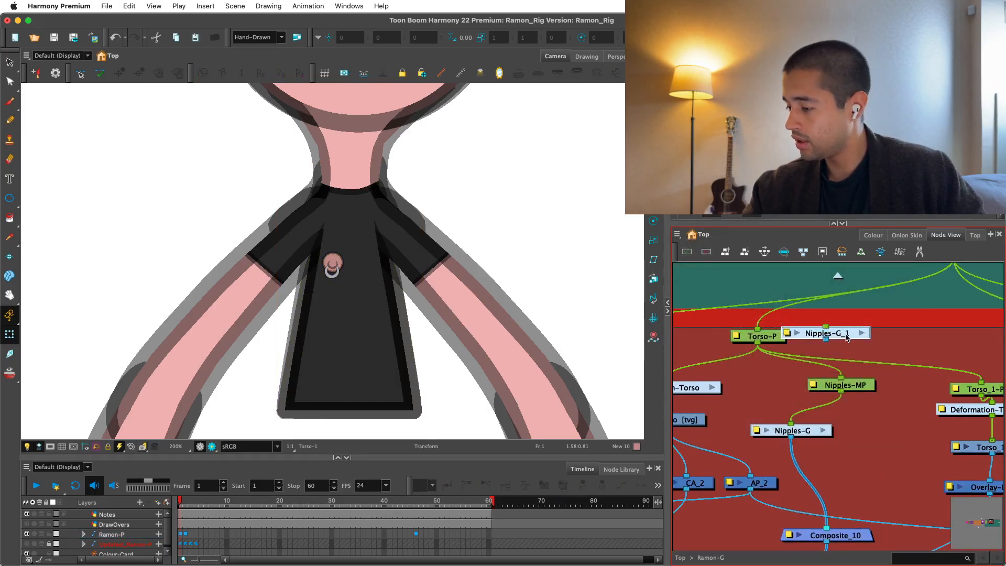
# Place the Nipples-G_1 copy beside Nipples-G and connect it between the Nipples-MP peg and Composite_10.
pyautogui.moveTo(847, 336); pyautogui.dragTo(910, 434)
pyautogui.moveTo(850, 387); pyautogui.dragTo(833, 383)
pyautogui.moveTo(889, 437); pyautogui.dragTo(837, 472)
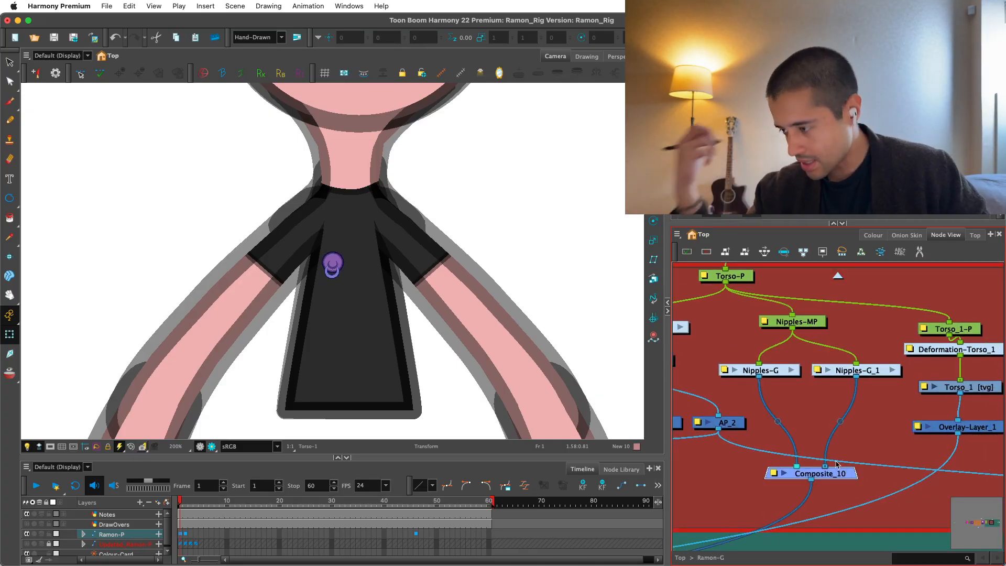
pyautogui.press('2')
pyautogui.moveTo(835, 361); pyautogui.dragTo(804, 430)
# Add a parent peg above Nipples-G_1, flip it horizontally and move the copy to the other side of the torso.
pyautogui.click(835, 438)
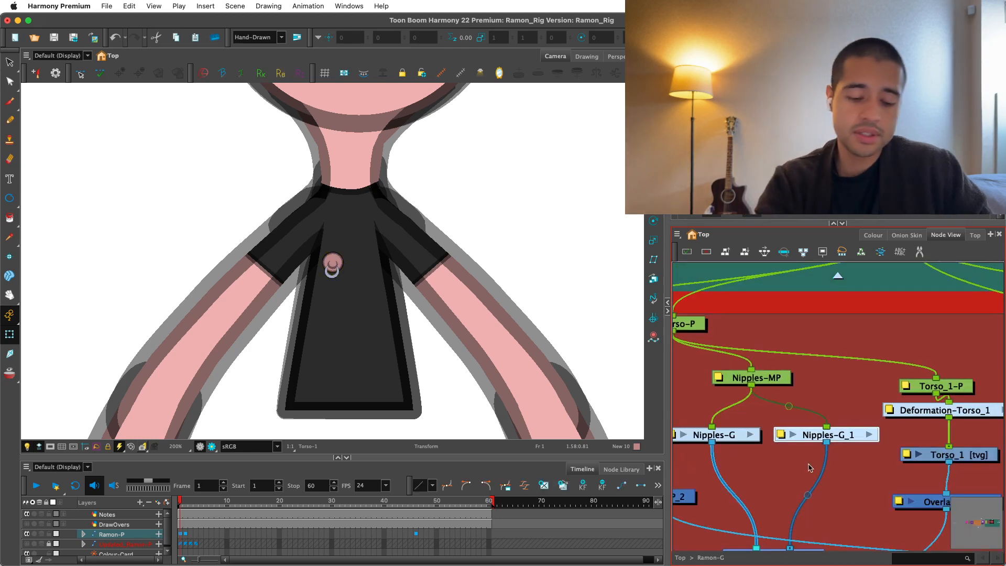
pyautogui.press('super+p')
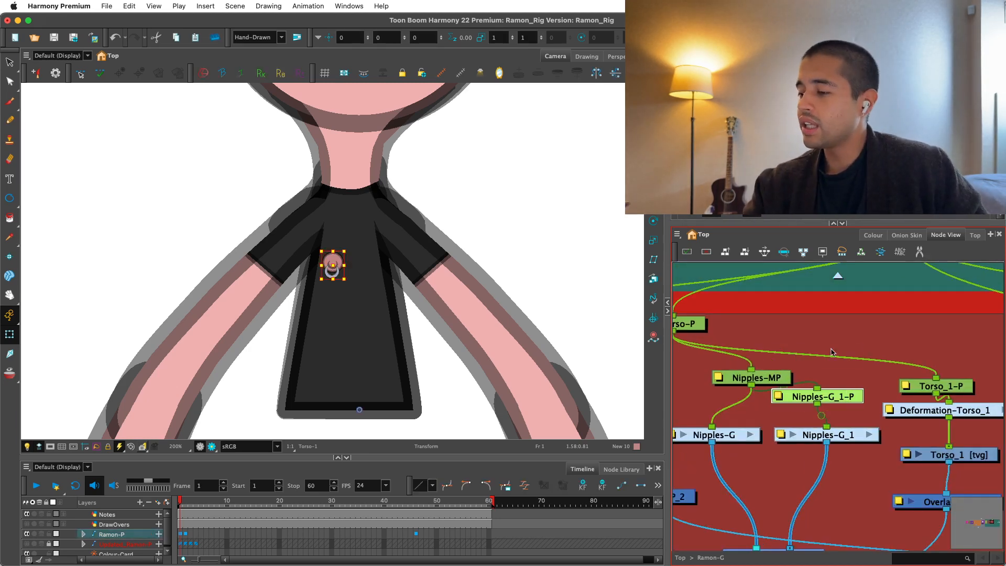
pyautogui.hotkey('alt', '2')
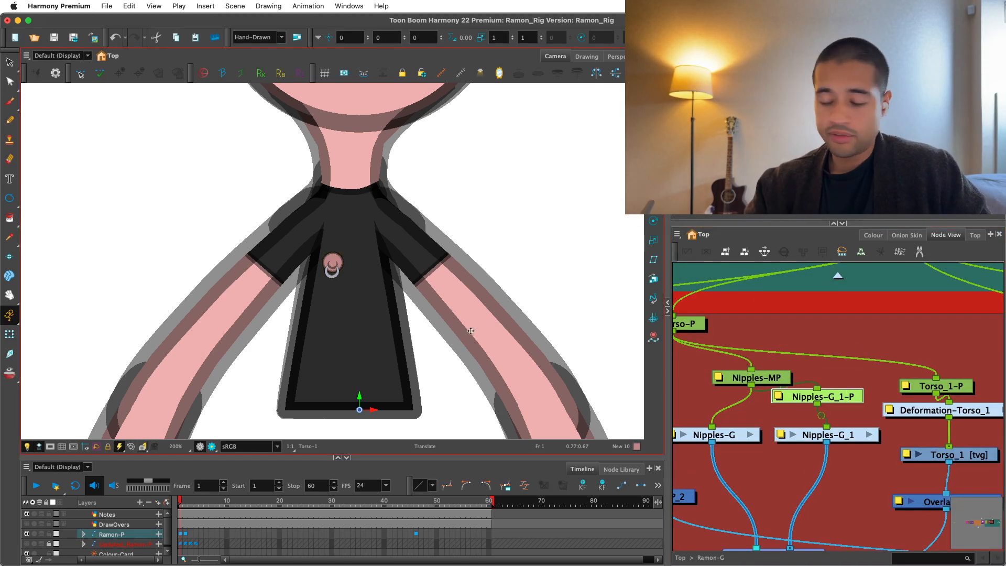
pyautogui.scroll(3, 465, 359)
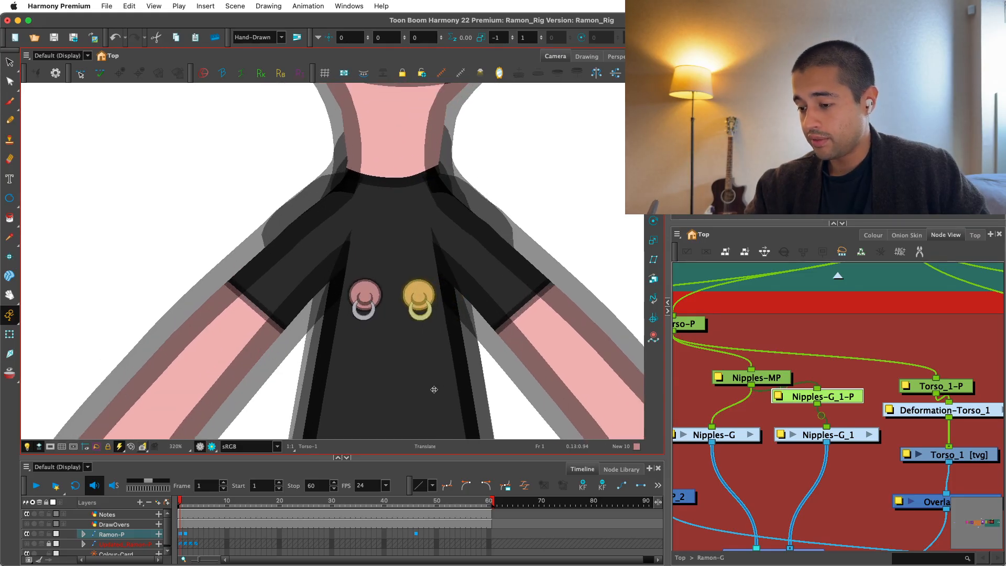
pyautogui.scroll(-3, 465, 373)
pyautogui.click(819, 350)
pyautogui.scroll(-1, 819, 350)
pyautogui.scroll(-2, 611, 350)
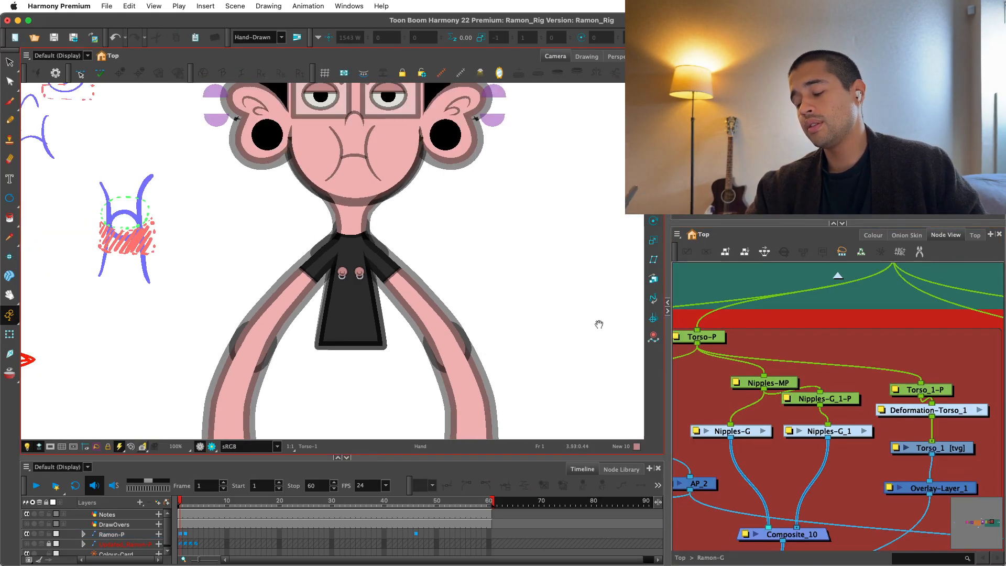
pyautogui.moveTo(599, 325); pyautogui.dragTo(583, 326)
pyautogui.press('2')
pyautogui.press('2')
# Nudge the Nipples-G_1-P peg slightly closer to the opposite nipple and lower the Nipples-G_1 group to make room beneath the peg.
pyautogui.press('2')
pyautogui.click(827, 397)
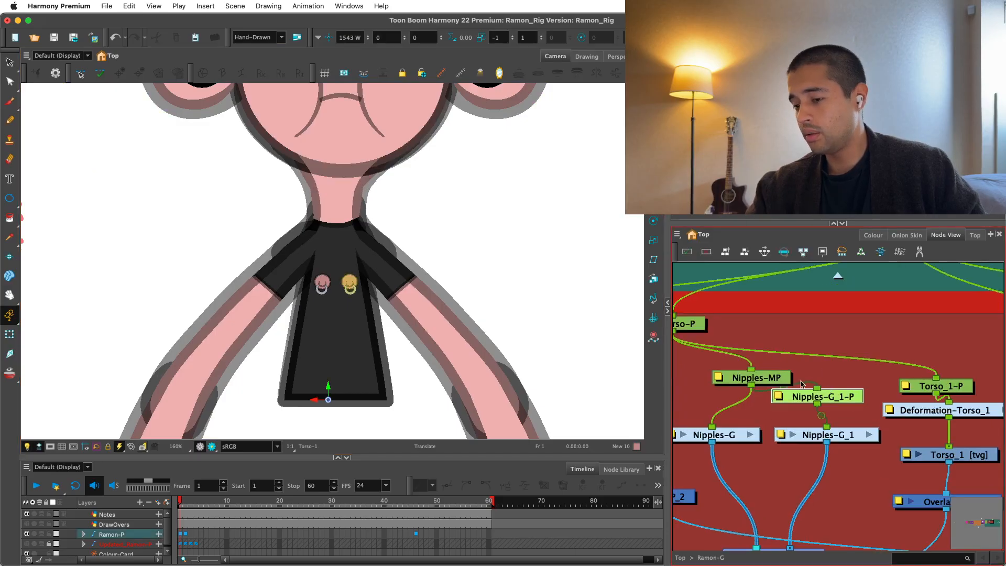
pyautogui.press('2')
pyautogui.press('2')
pyautogui.press('2')
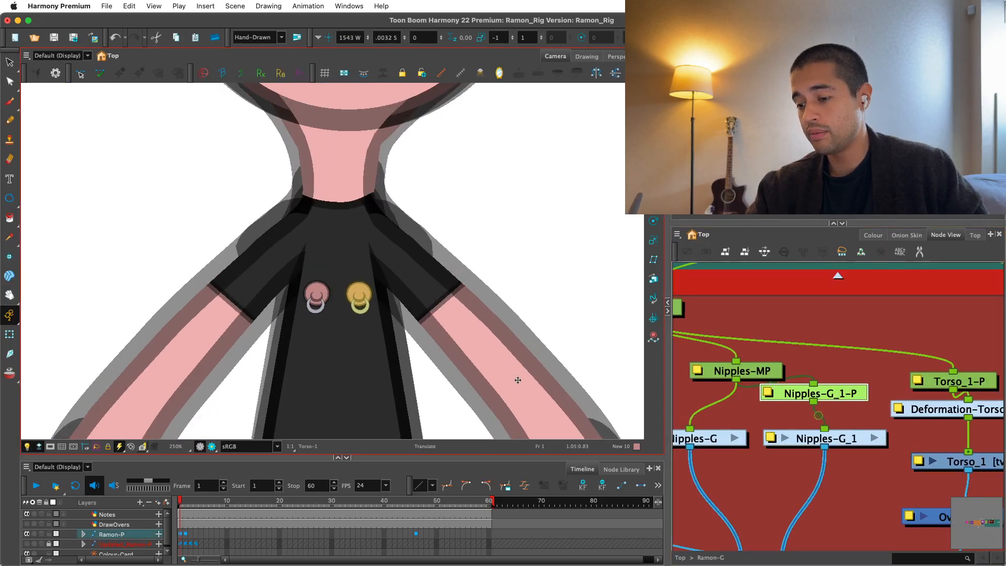
pyautogui.press('super+z')
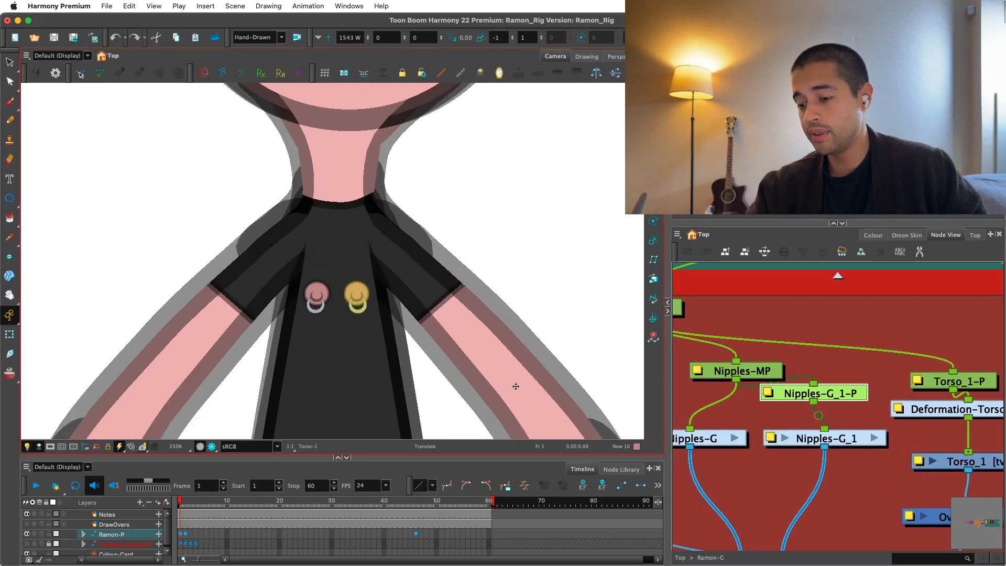
pyautogui.click(872, 341)
pyautogui.moveTo(835, 395); pyautogui.dragTo(846, 389)
pyautogui.moveTo(840, 439); pyautogui.dragTo(840, 462)
pyautogui.click(831, 434)
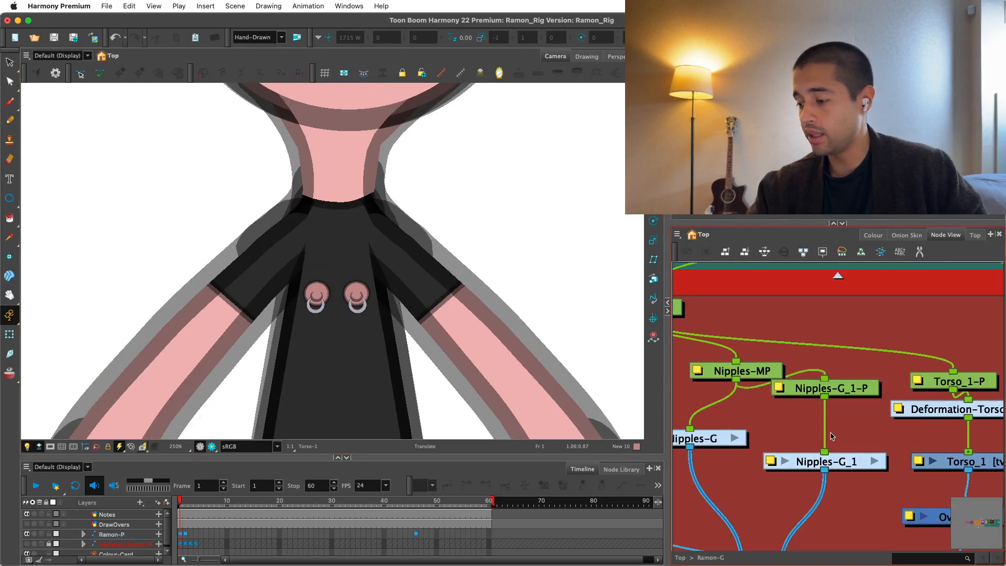
pyautogui.press('Return')
pyautogui.write('stat')
pyautogui.press('Return')
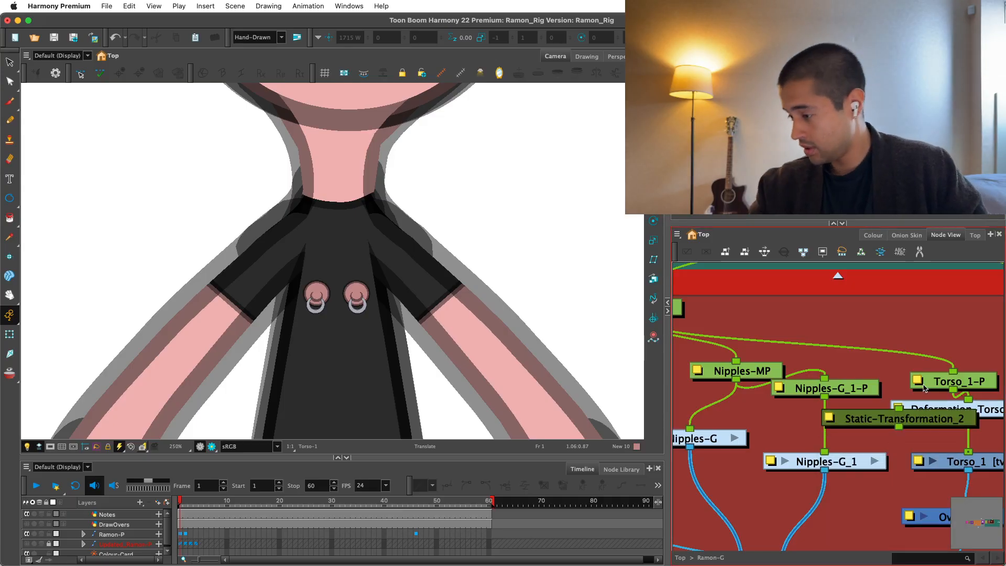
pyautogui.moveTo(950, 419); pyautogui.dragTo(863, 395)
pyautogui.press('Delete')
# Insert a Static-Transformation node between the Nipples-G_1-P peg and the Nipples-G_1 group.
pyautogui.click(838, 467)
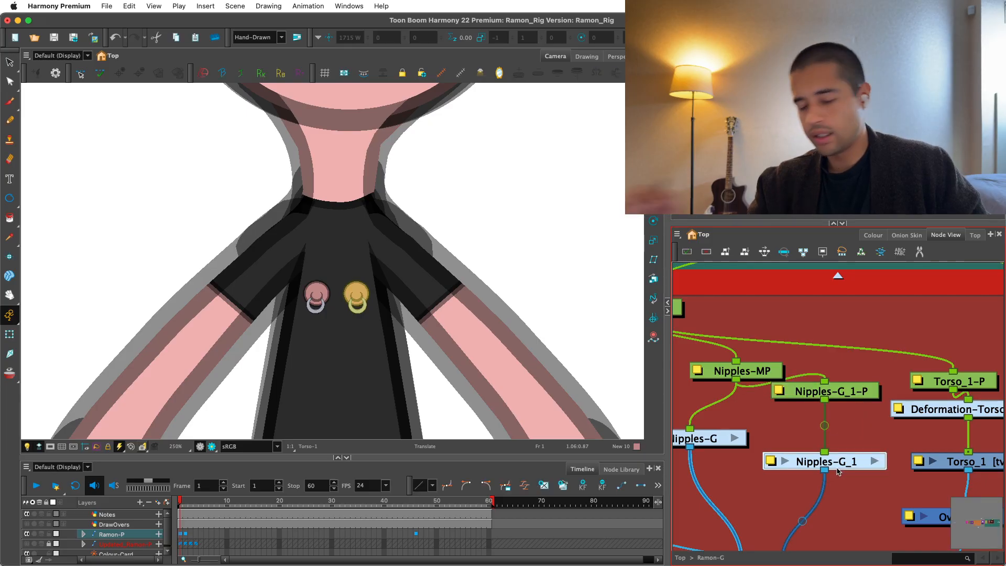
pyautogui.press('Return')
pyautogui.write('stat')
pyautogui.press('Return')
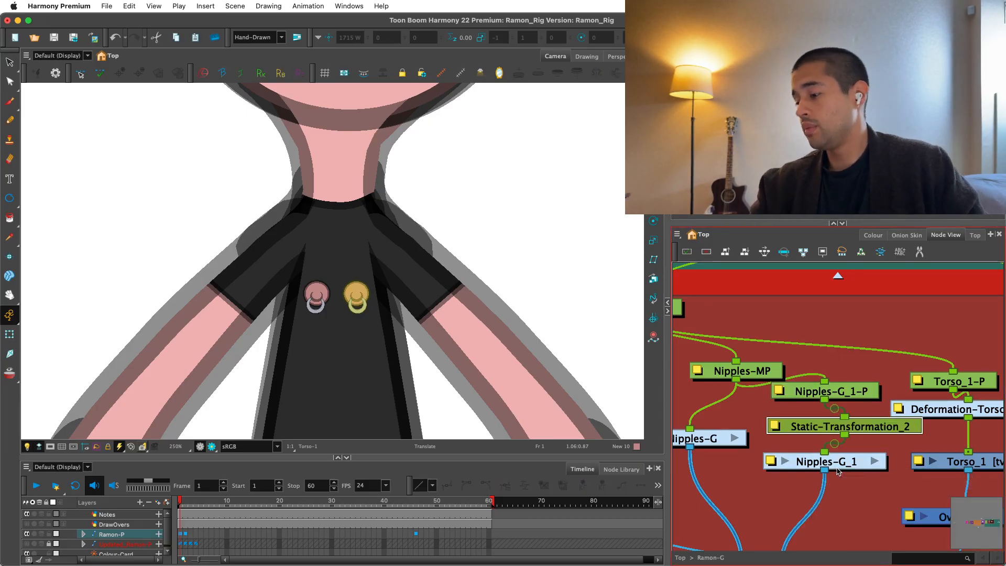
pyautogui.moveTo(828, 423); pyautogui.dragTo(820, 419)
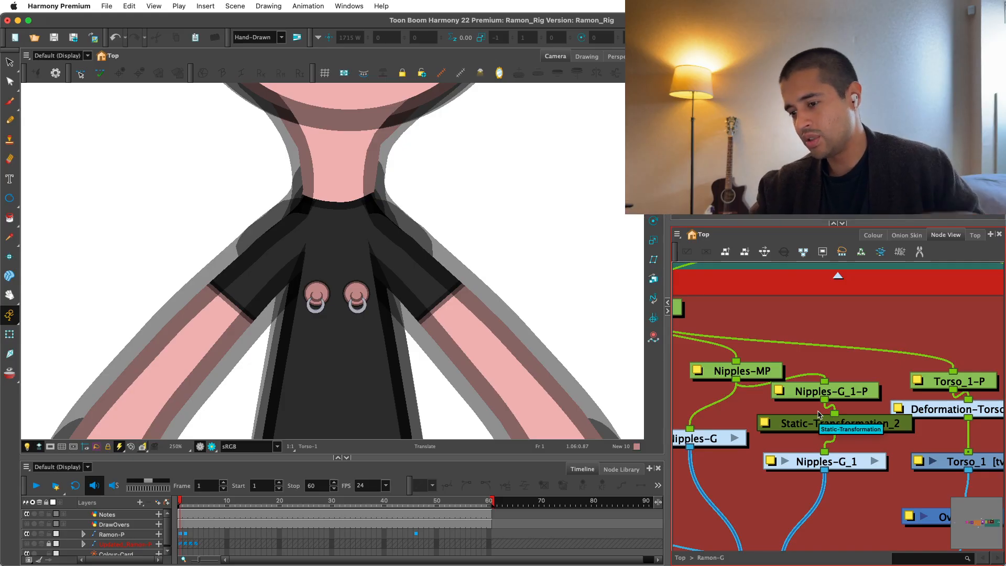
# Bake the immediate parent's transformation into Static-Transformation_2 and delete the Nipples-G_1-P peg above it.
pyautogui.doubleClick(863, 419)
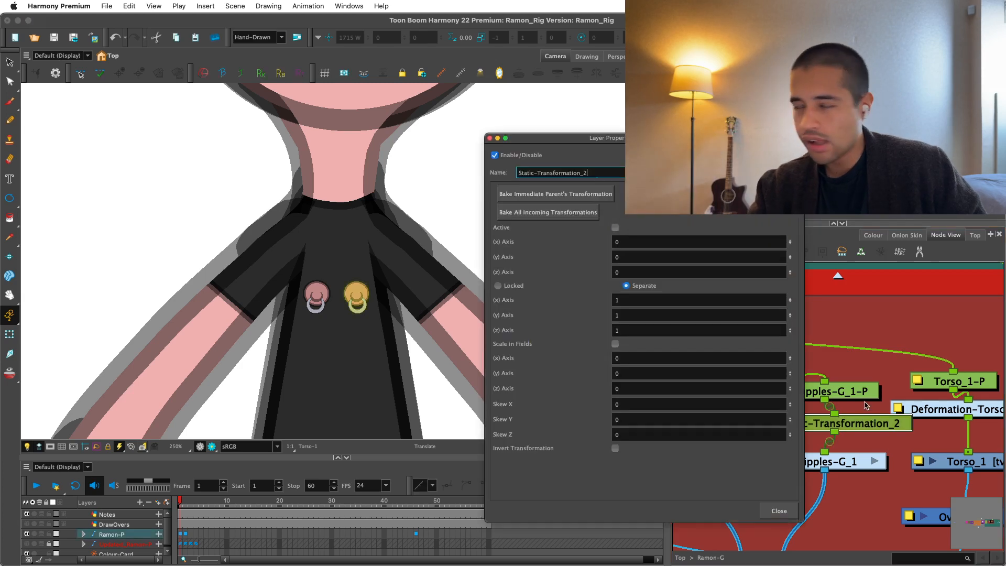
pyautogui.click(593, 193)
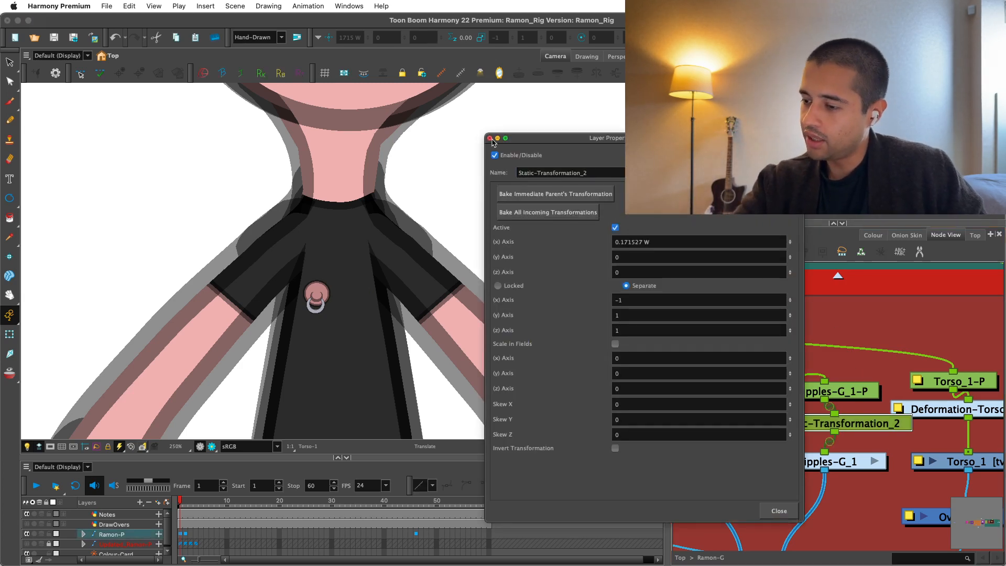
pyautogui.click(491, 139)
pyautogui.moveTo(854, 387); pyautogui.dragTo(846, 377)
pyautogui.press('Delete')
pyautogui.moveTo(841, 423); pyautogui.dragTo(838, 408)
pyautogui.scroll(-1, 839, 412)
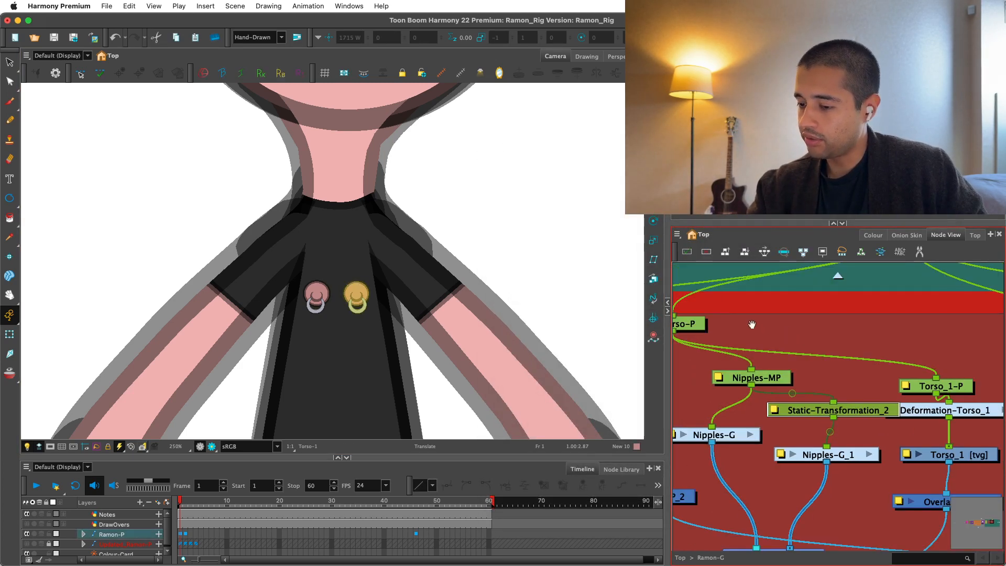
# Set the Nipples-MP peg's pivot midway between the two nipples and test moving the peg.
pyautogui.press('2')
pyautogui.press('2')
pyautogui.moveTo(559, 312); pyautogui.dragTo(540, 303)
pyautogui.moveTo(769, 383); pyautogui.dragTo(763, 389)
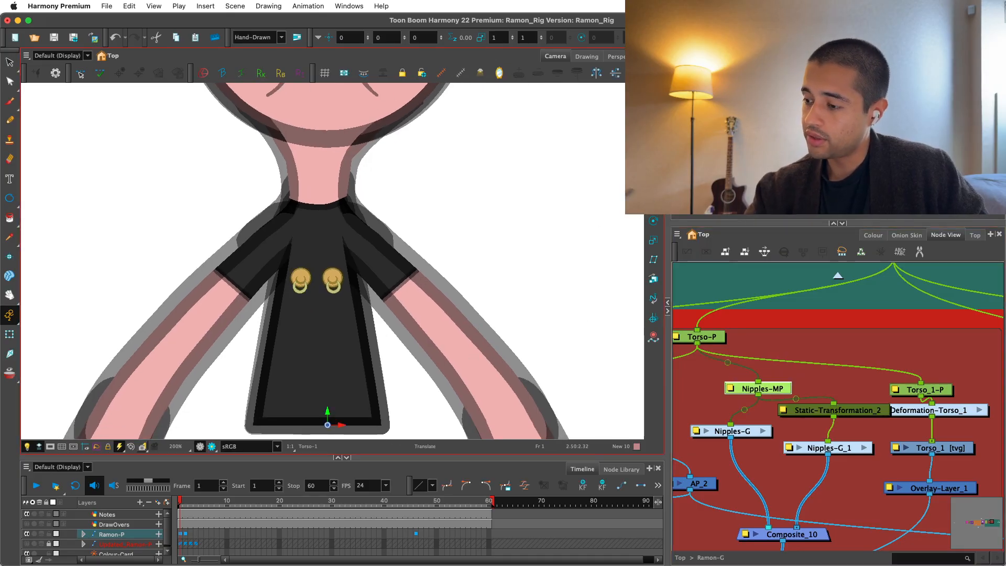
pyautogui.click(653, 220)
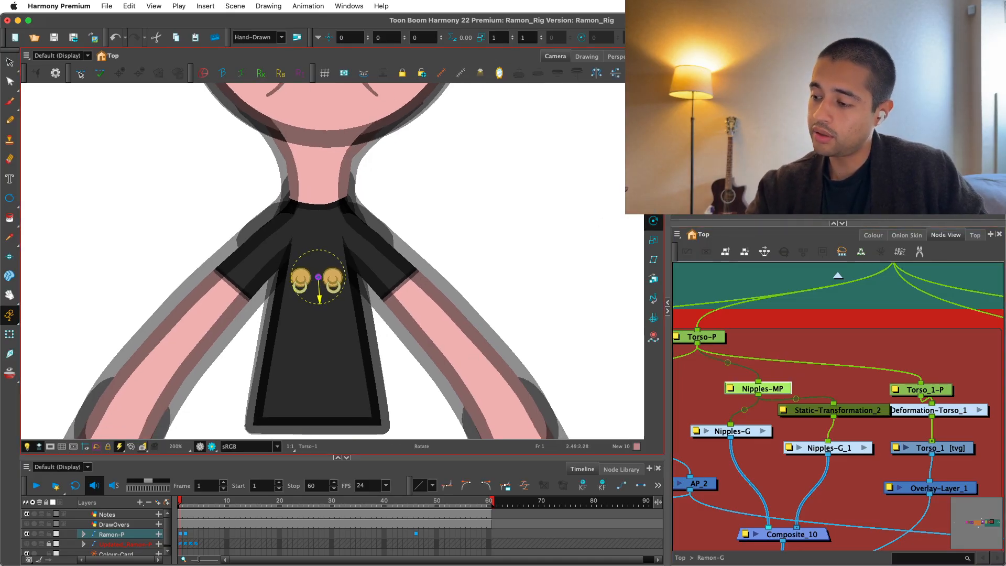
pyautogui.click(653, 201)
pyautogui.moveTo(504, 331); pyautogui.dragTo(497, 335)
pyautogui.press('super+z')
pyautogui.click(878, 352)
# Line up the Nipples-G group with Nipples-G_1 in the network and save the scene.
pyautogui.moveTo(824, 424); pyautogui.dragTo(832, 397)
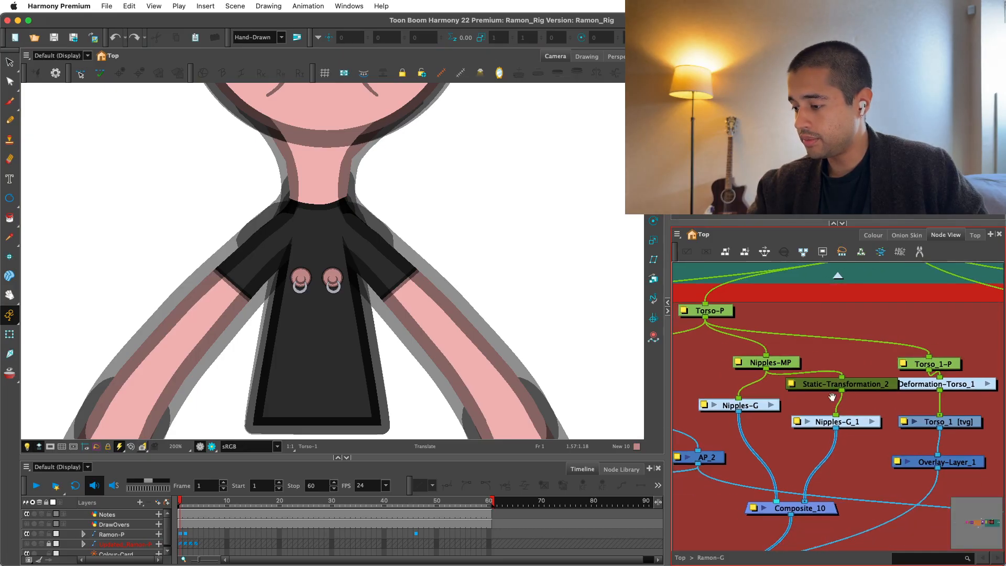
pyautogui.moveTo(740, 405); pyautogui.dragTo(734, 422)
pyautogui.press('2')
pyautogui.press('2')
pyautogui.press('2')
pyautogui.moveTo(554, 337); pyautogui.dragTo(571, 332)
pyautogui.hotkey('shift', 't')
pyautogui.press('super+s')
pyautogui.moveTo(826, 380); pyautogui.dragTo(883, 369)
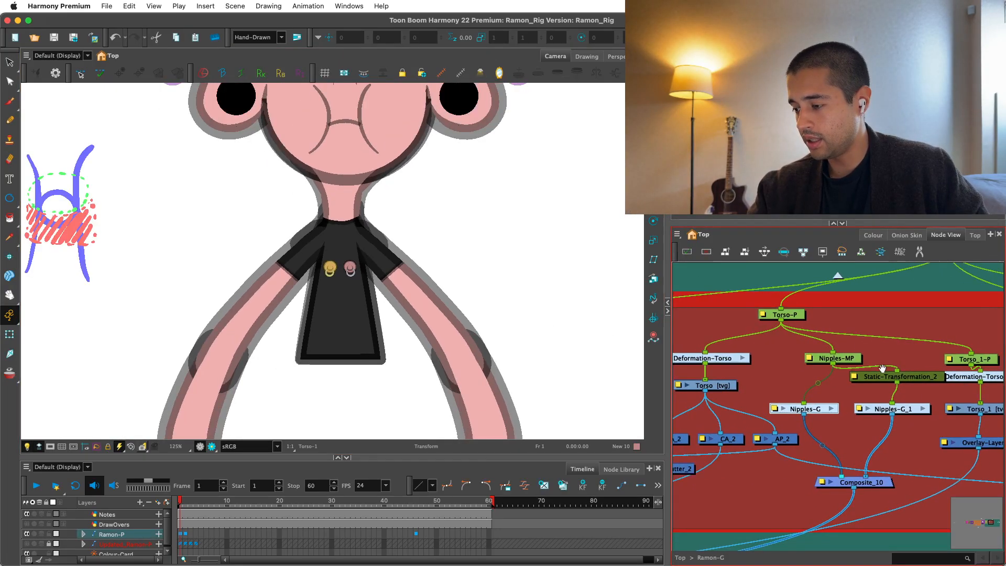
pyautogui.press('1')
pyautogui.press('2')
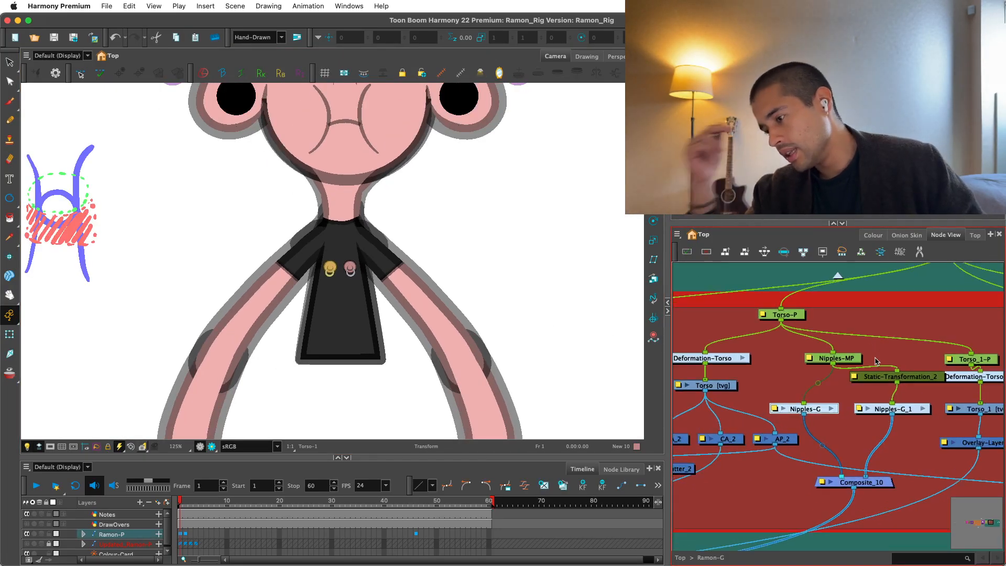
# Switch to RamonPoses.jpg in Preview to check the torso in the pose sketches, and return to Toon Boom Harmony.
pyautogui.click(732, 383)
pyautogui.hotkey('alt', 's')
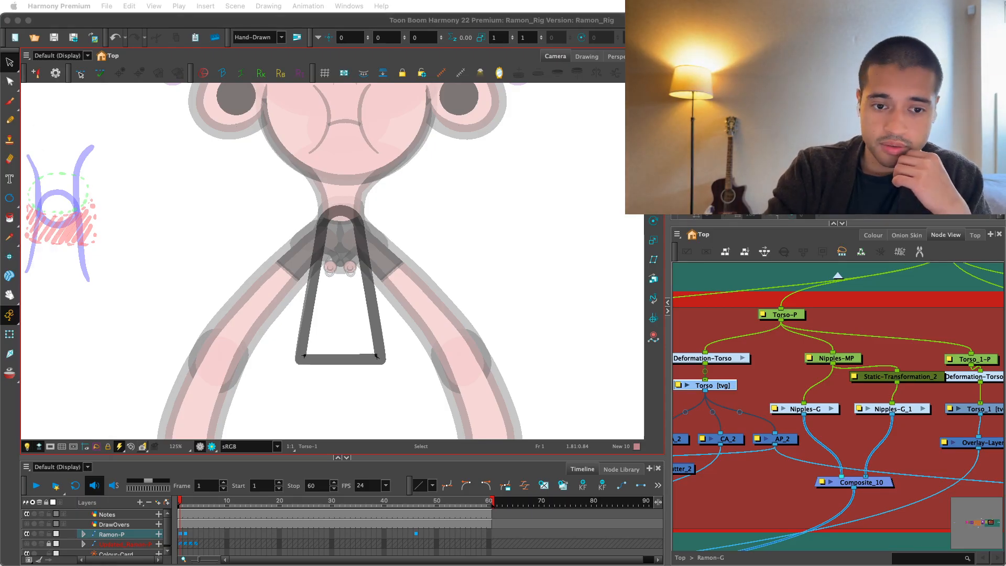
pyautogui.moveTo(66, 15); pyautogui.dragTo(73, 29)
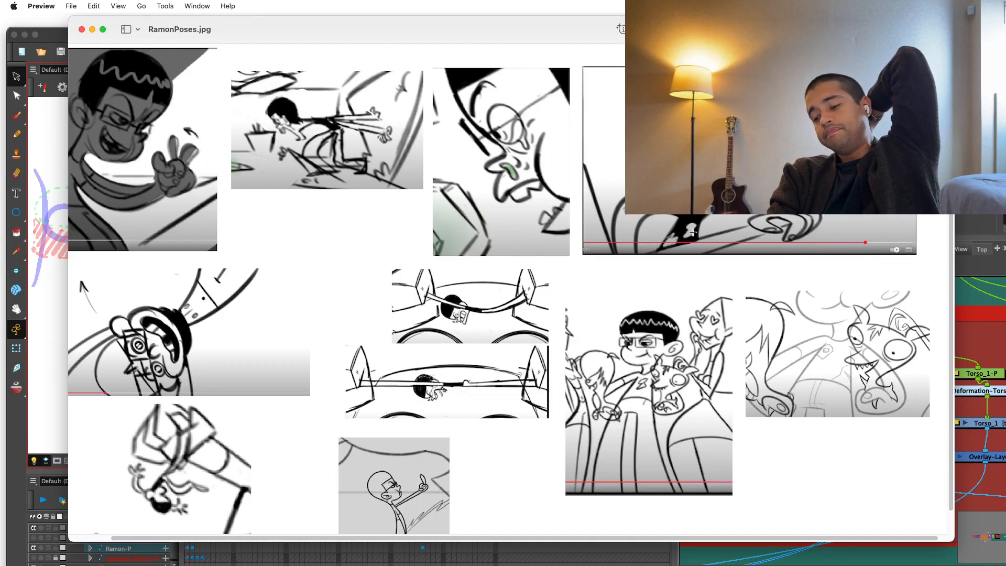
pyautogui.moveTo(577, 25); pyautogui.dragTo(576, 114)
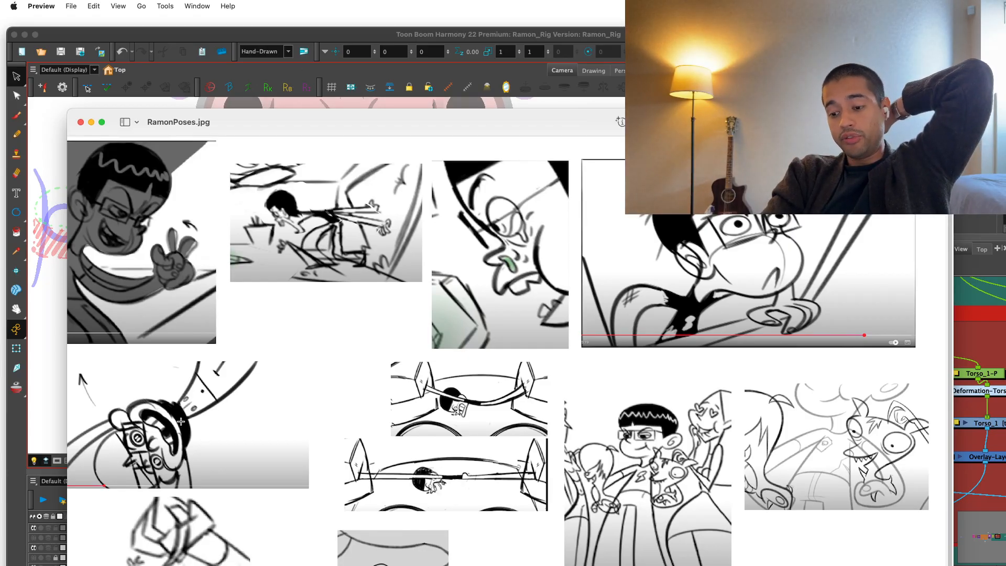
pyautogui.click(427, 36)
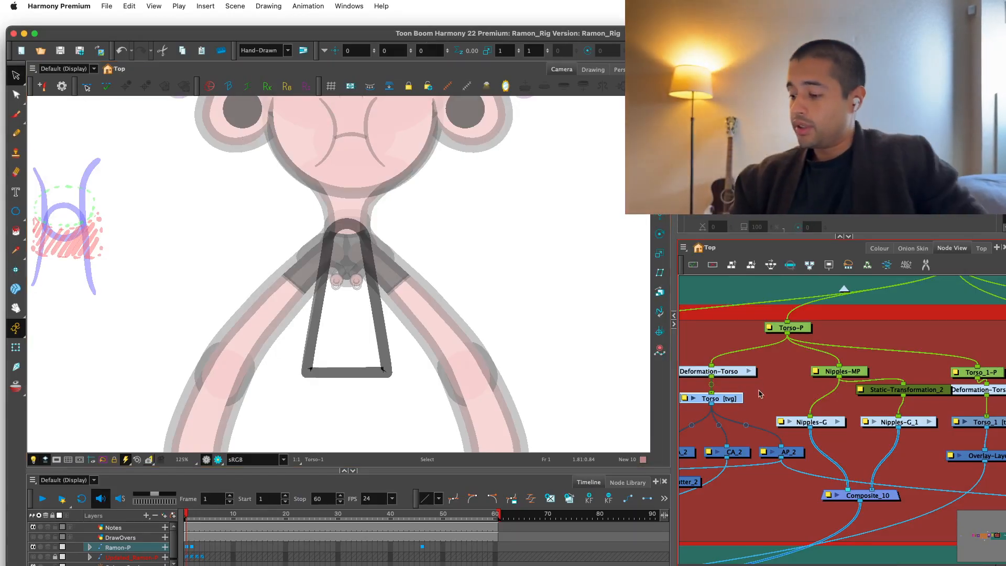
# Recolour the whole colour-art shape of the Torso drawing with the pink New 6 swatch from Ramon_Colors.
pyautogui.click(722, 397)
pyautogui.click(215, 494)
pyautogui.press('2')
pyautogui.press('2')
pyautogui.press('2')
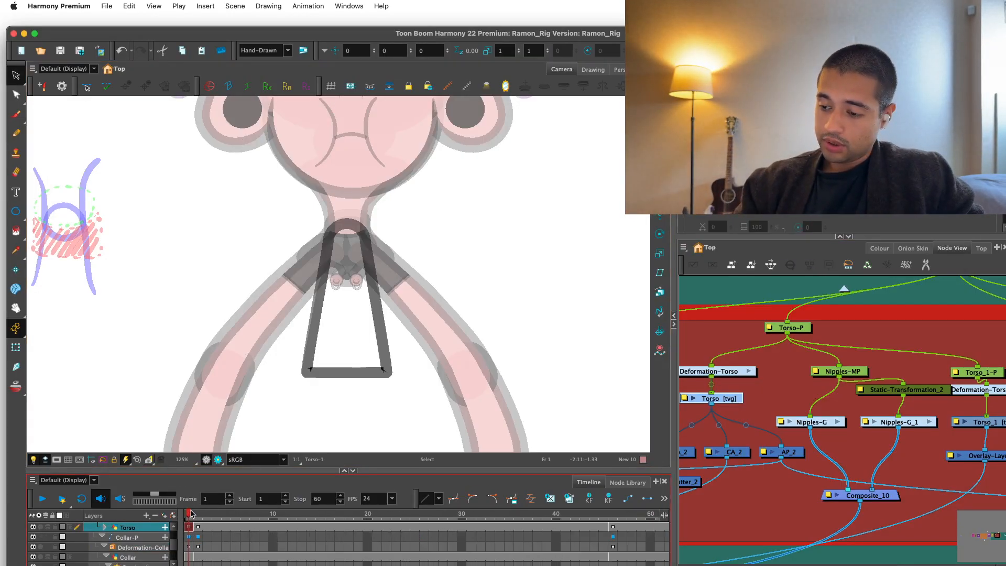
pyautogui.click(880, 70)
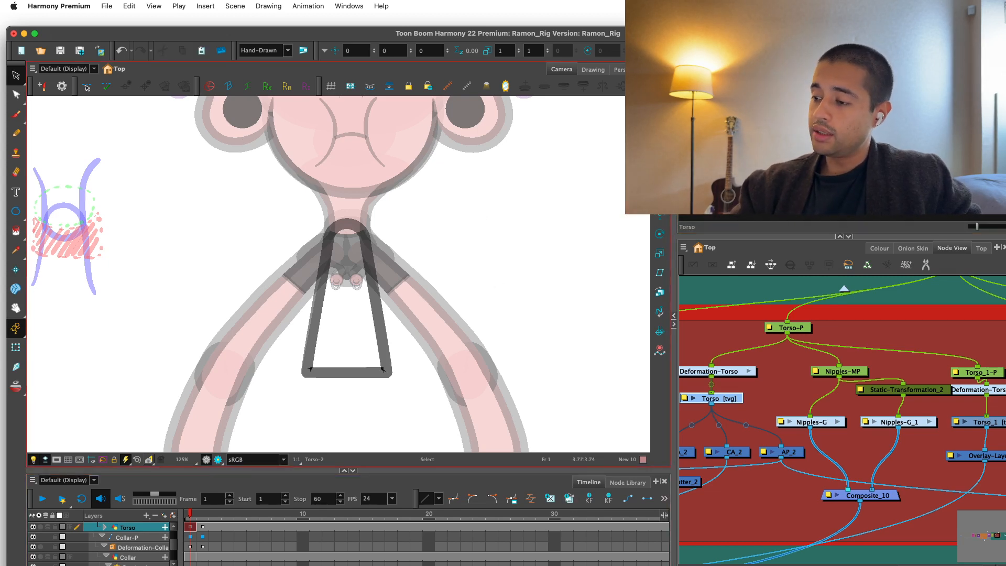
pyautogui.press('l')
pyautogui.press('2')
pyautogui.press('super+a')
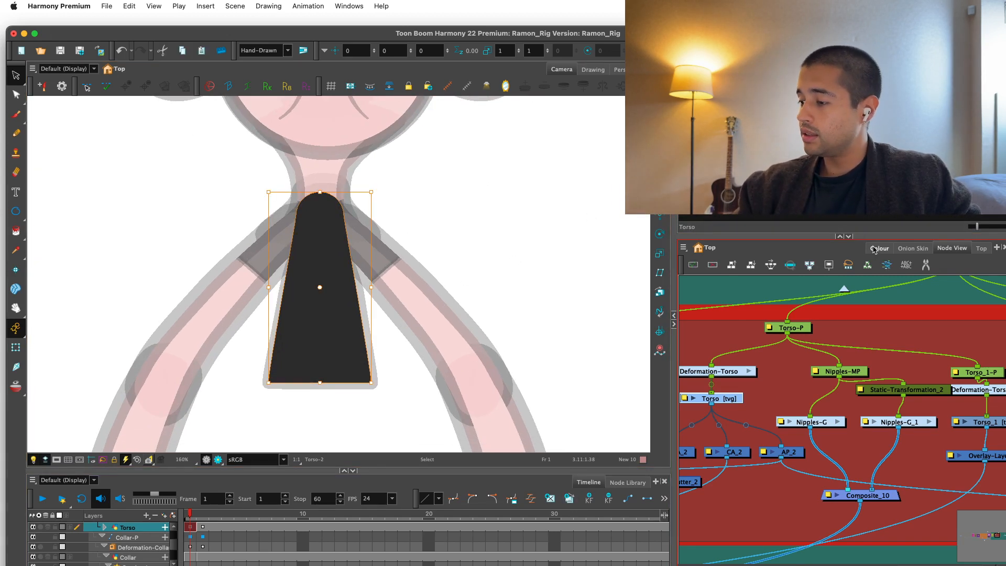
pyautogui.click(874, 250)
pyautogui.click(694, 501)
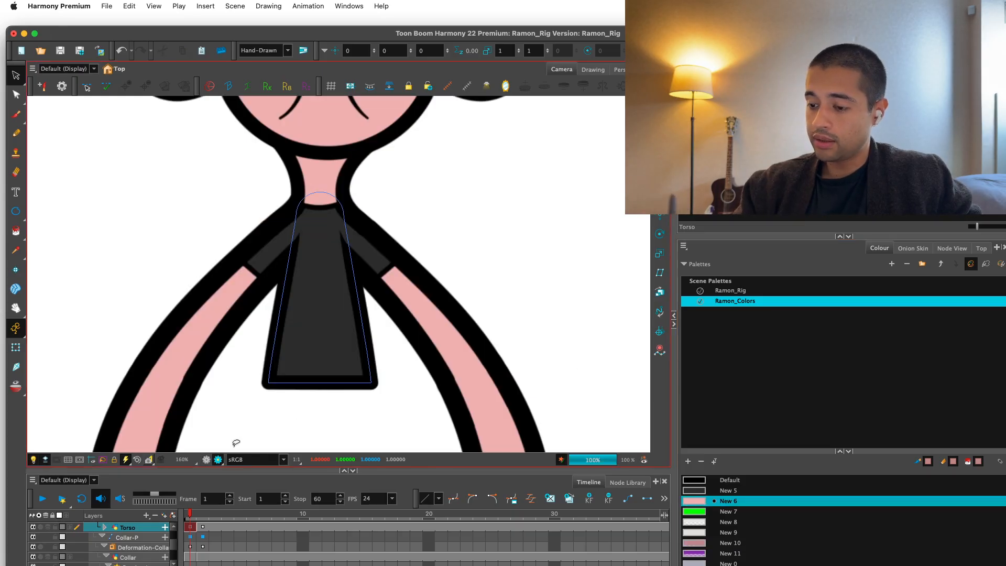
# Examine the recoloured torso in the rendered view, both with the full figure and close up, and return to the normal view.
pyautogui.press('1')
pyautogui.press('1')
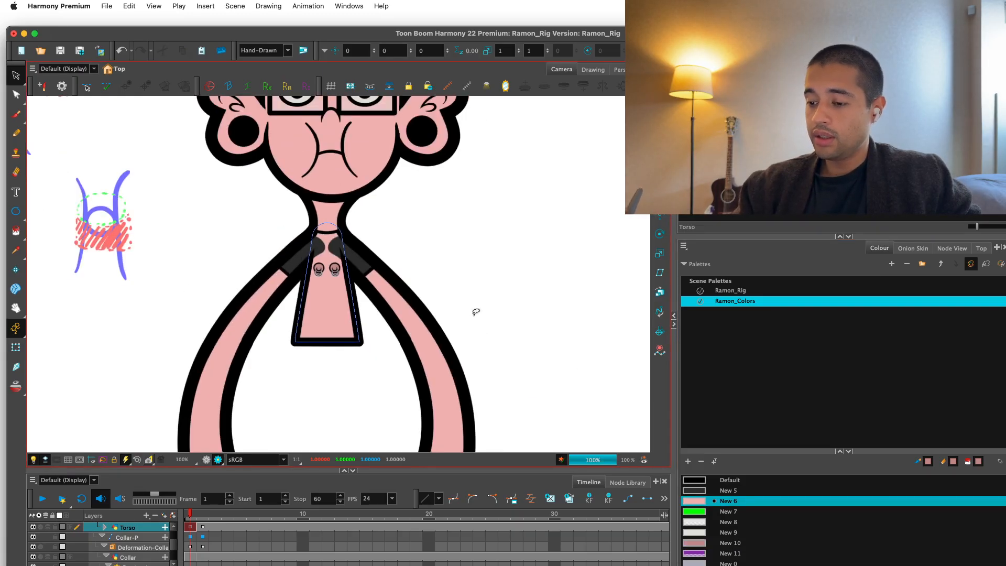
pyautogui.press('1')
pyautogui.press('1')
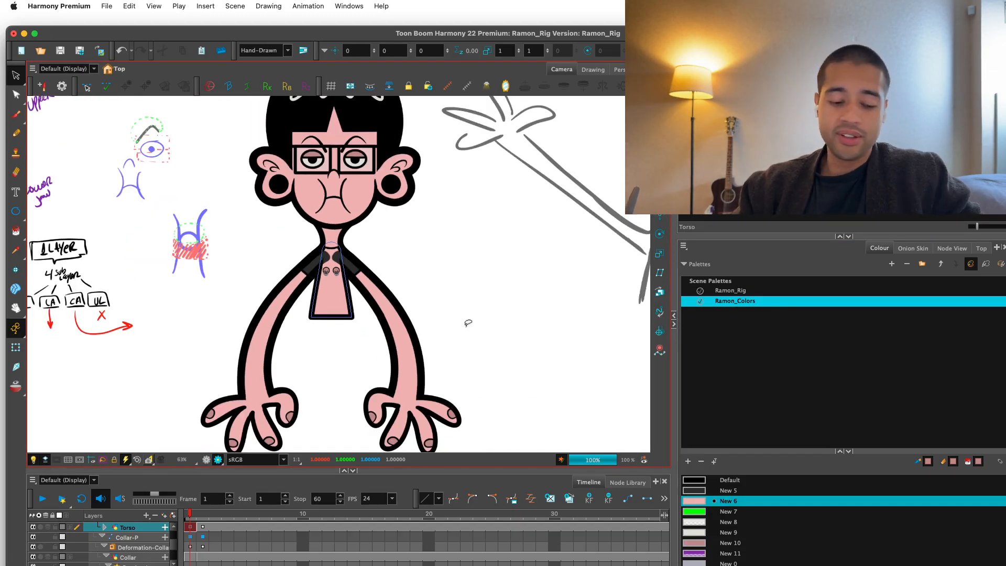
pyautogui.press('2')
pyautogui.press('2')
pyautogui.press('2')
pyautogui.press('2')
pyautogui.press('2')
pyautogui.press('2')
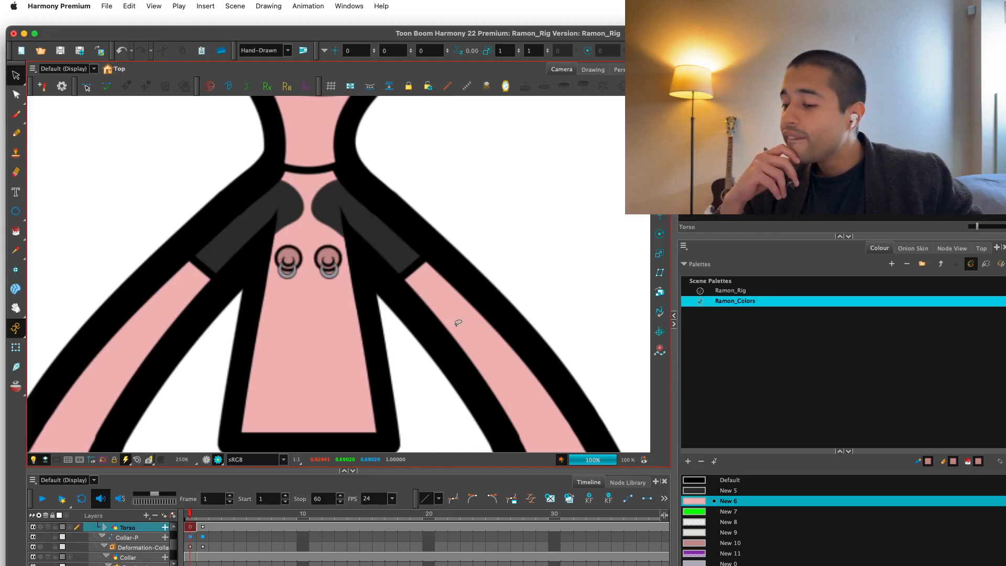
pyautogui.click(207, 460)
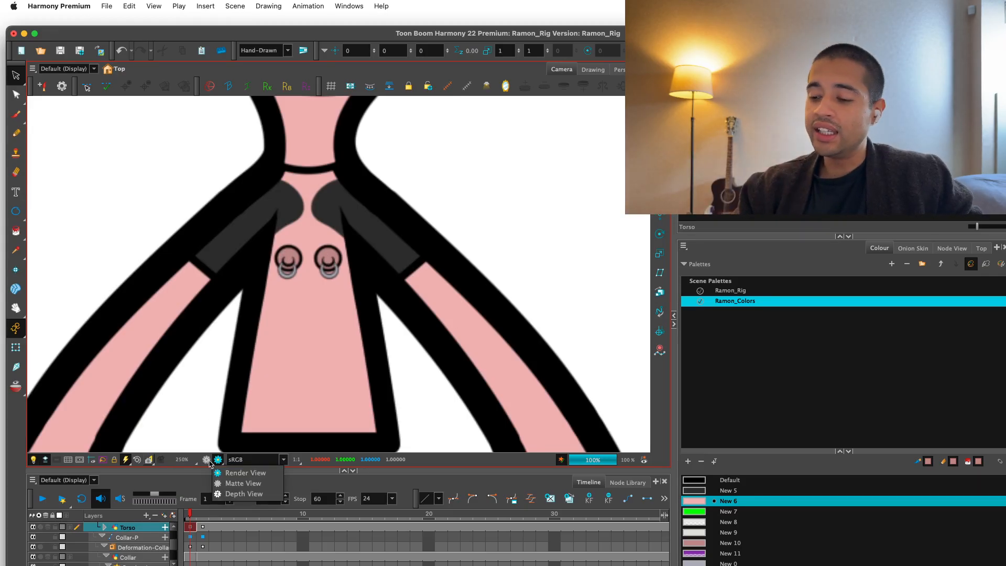
pyautogui.click(207, 460)
# Pick the Nipples drawing on the torso's left nipple and inspect its artwork close up.
pyautogui.press('2')
pyautogui.click(16, 347)
pyautogui.press('2')
pyautogui.press('2')
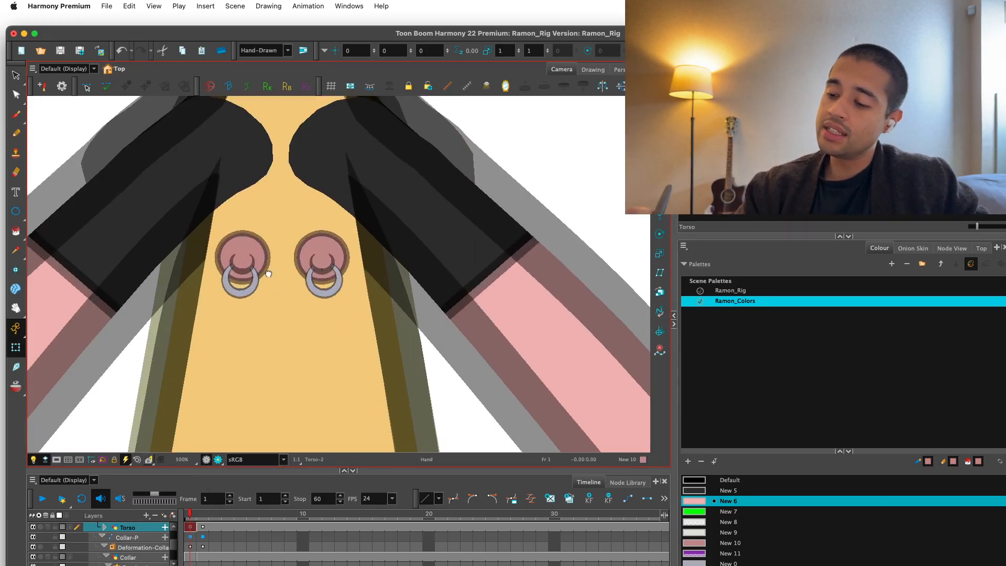
pyautogui.click(270, 259)
pyautogui.hotkey('alt', 's')
pyautogui.press('2')
pyautogui.moveTo(275, 288); pyautogui.dragTo(309, 326)
pyautogui.press('2')
pyautogui.click(271, 319)
pyautogui.press('2')
pyautogui.click(330, 279)
# Select the NippleCenter artwork on the left nipple and adjust its position and angle within the nipple.
pyautogui.click(16, 347)
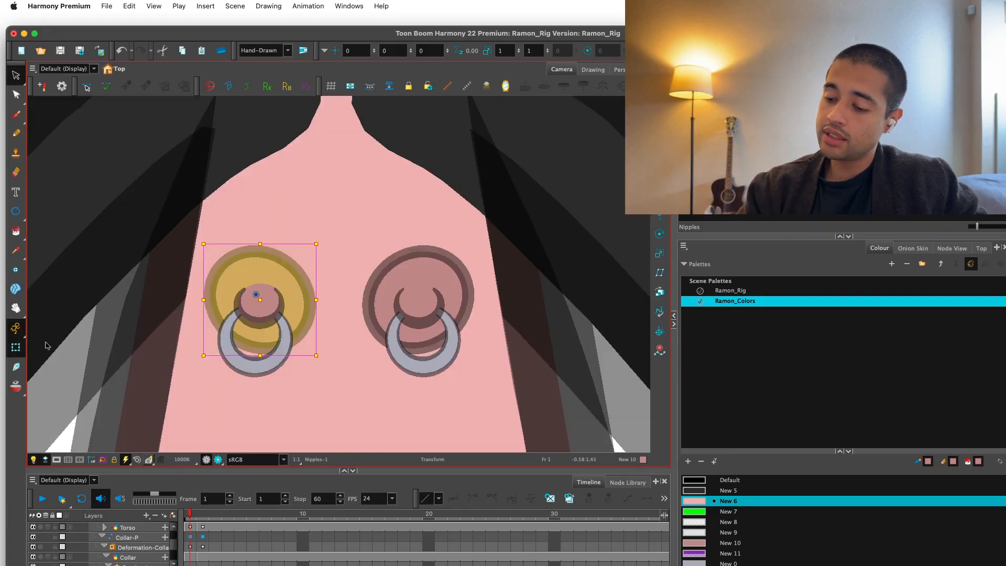
pyautogui.click(272, 315)
pyautogui.hotkey('alt', 's')
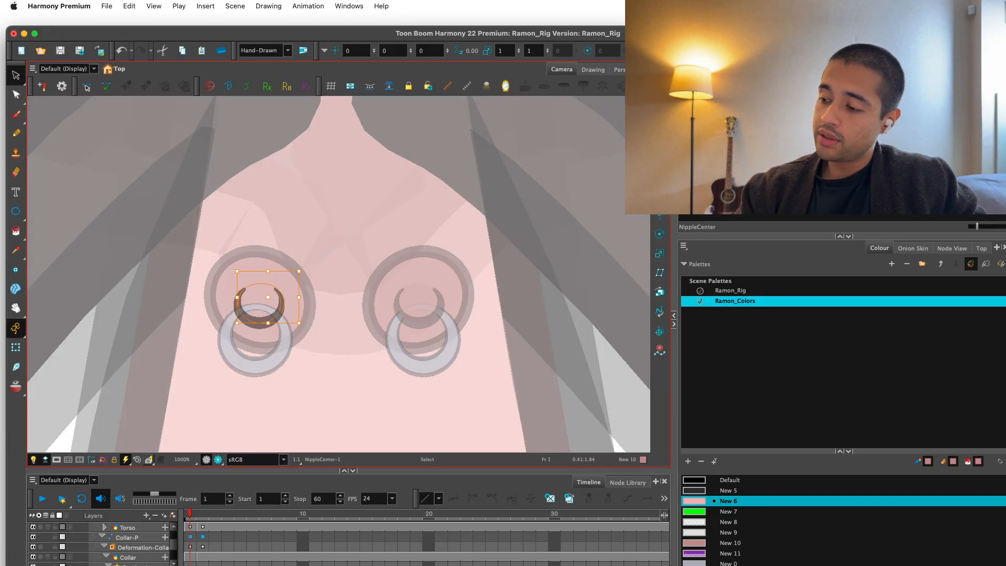
pyautogui.moveTo(325, 262)
pyautogui.mouseDown()
pyautogui.moveTo(239, 344)
pyautogui.moveTo(289, 279)
pyautogui.mouseUp()
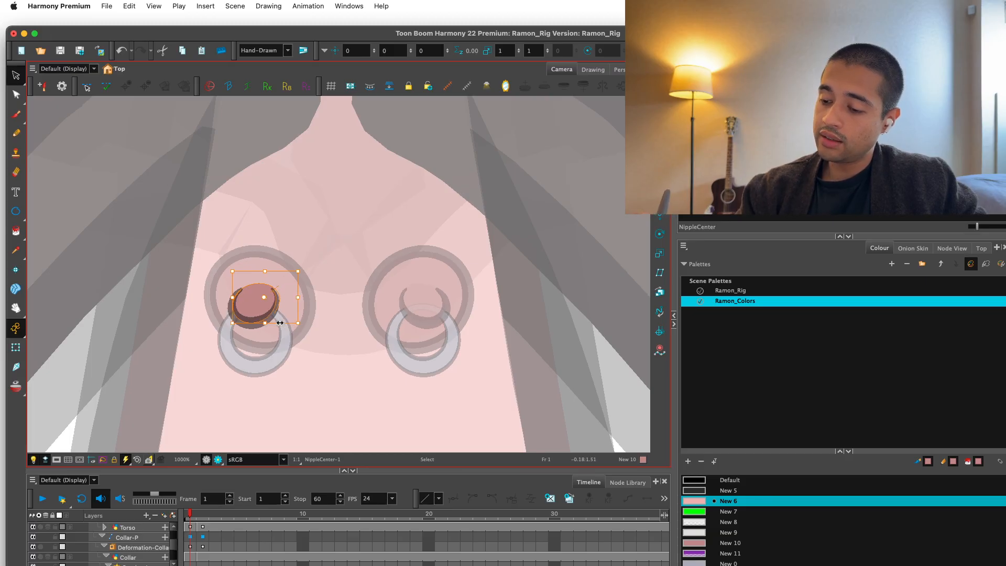
pyautogui.moveTo(279, 322); pyautogui.dragTo(300, 292)
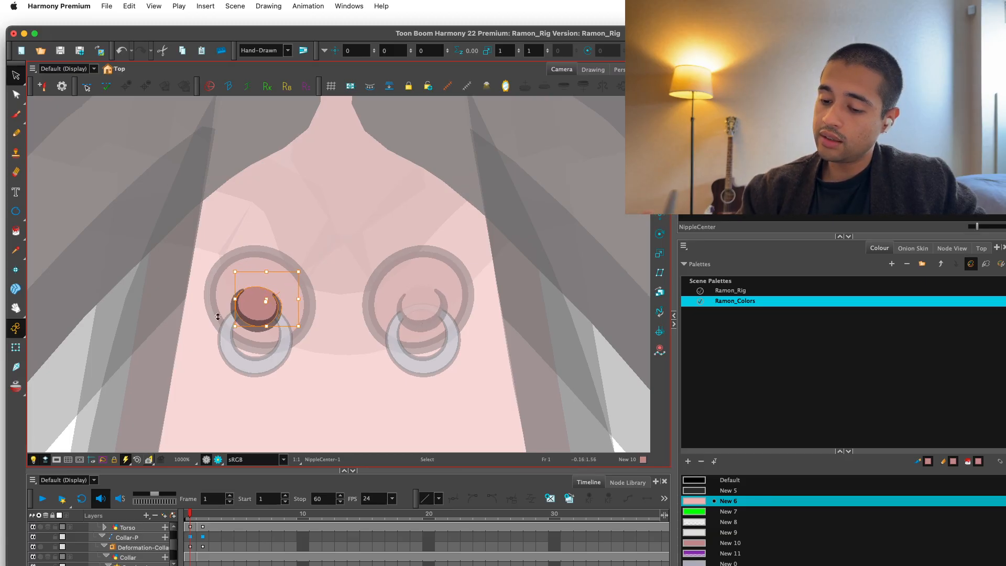
# Flatten the Piercing ring on the left nipple into a wider oval and shift it slightly outward.
pyautogui.hotkey('shift', 't')
pyautogui.click(254, 365)
pyautogui.hotkey('alt', 's')
pyautogui.press('super+a')
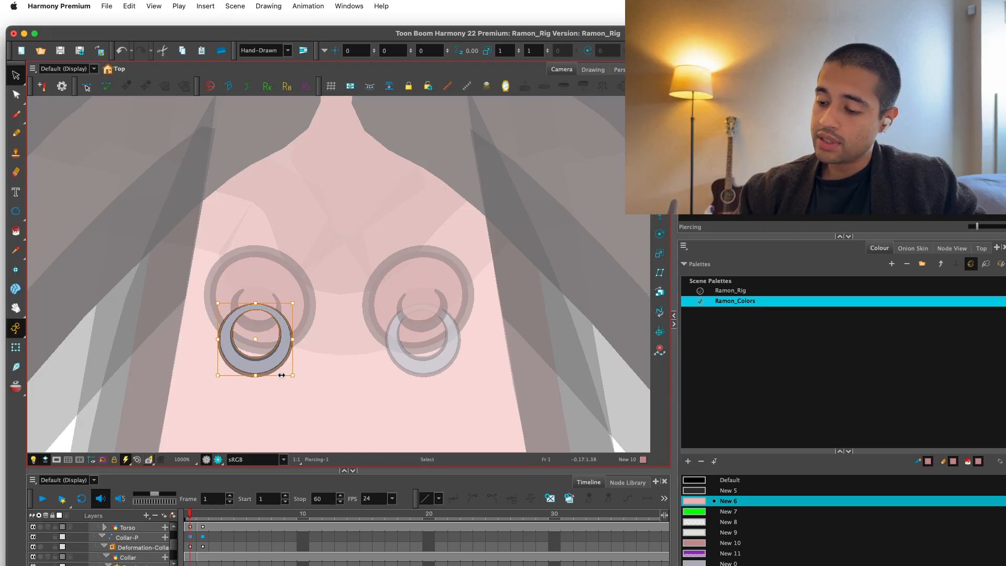
pyautogui.press('super+c')
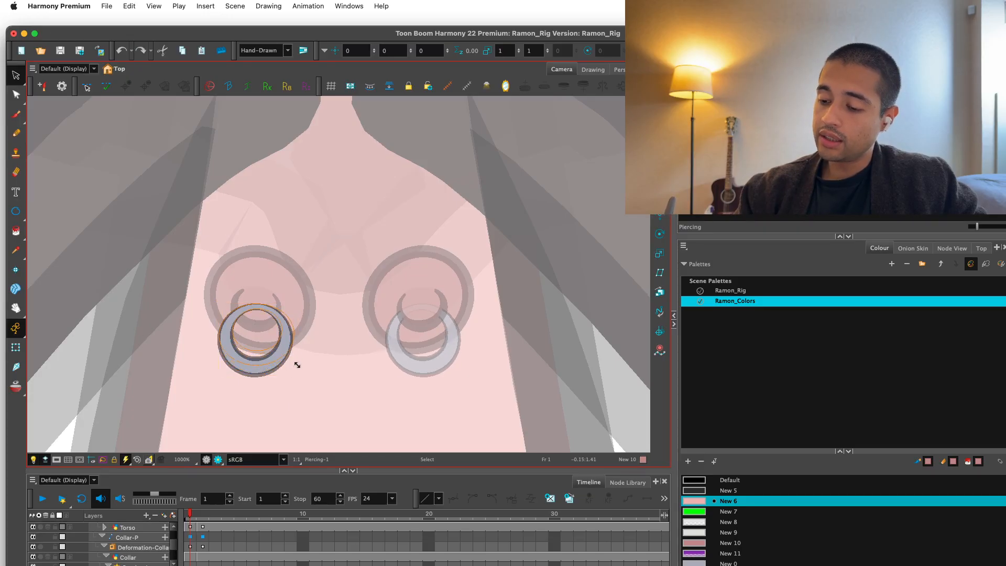
pyautogui.moveTo(297, 365)
pyautogui.mouseDown()
pyautogui.moveTo(292, 352)
pyautogui.moveTo(292, 362)
pyautogui.mouseUp()
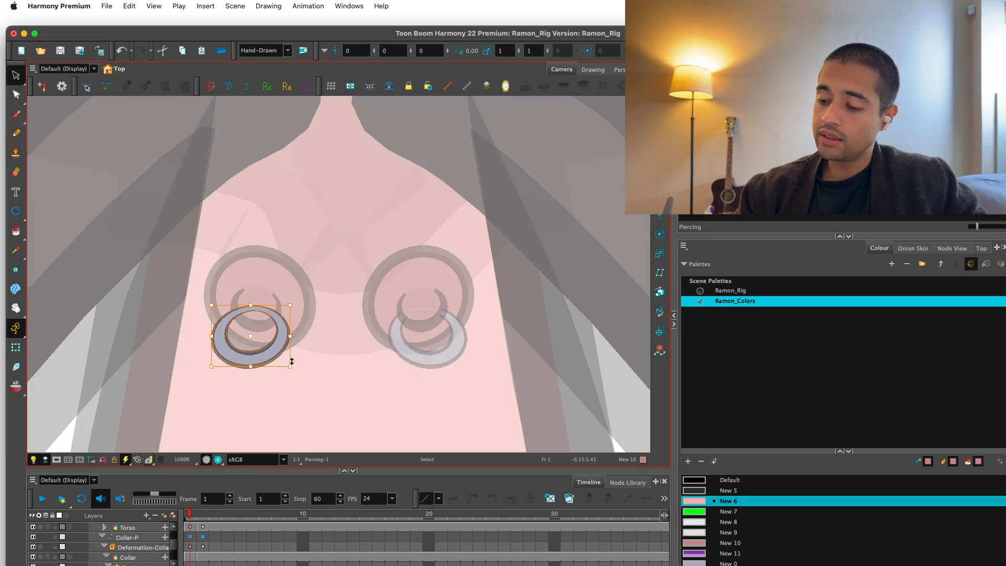
# Examine the adjusted nipples and piercings in the rendered view at several distances, and return to the normal view.
pyautogui.press('1')
pyautogui.click(218, 459)
pyautogui.press('1')
pyautogui.press('1')
pyautogui.press('1')
pyautogui.press('1')
pyautogui.press('1')
pyautogui.press('1')
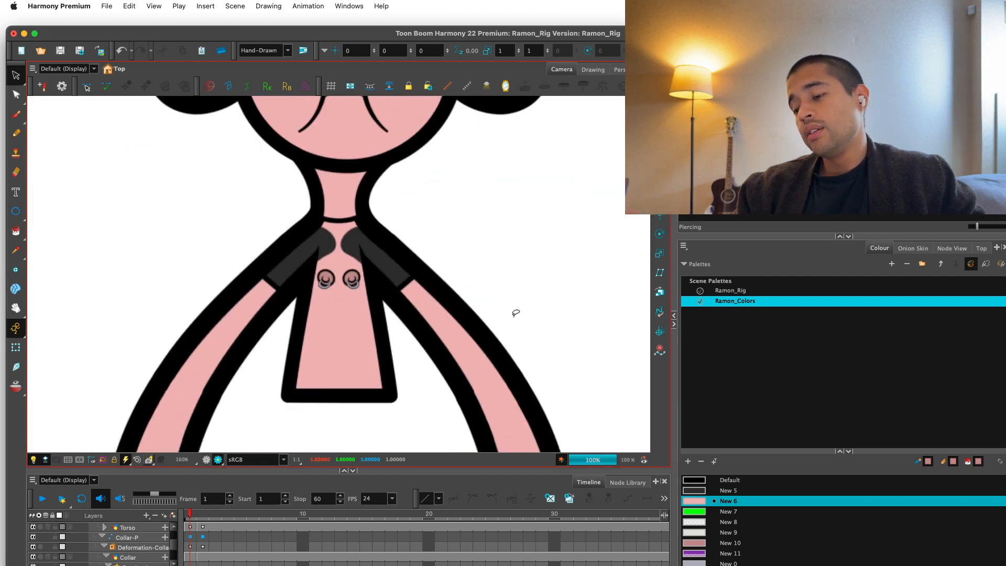
pyautogui.press('1')
pyautogui.press('1')
pyautogui.press('2')
pyautogui.press('2')
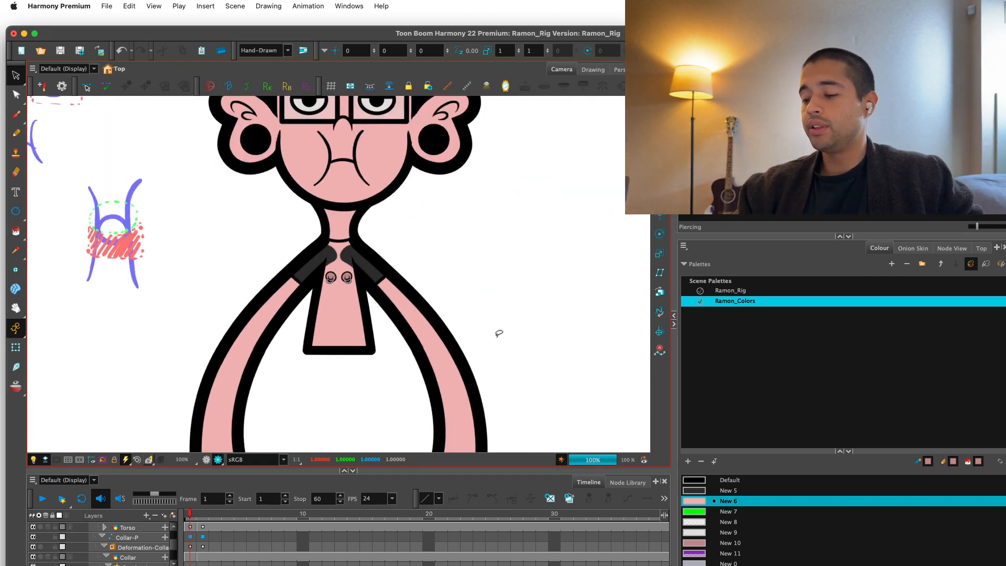
pyautogui.click(207, 460)
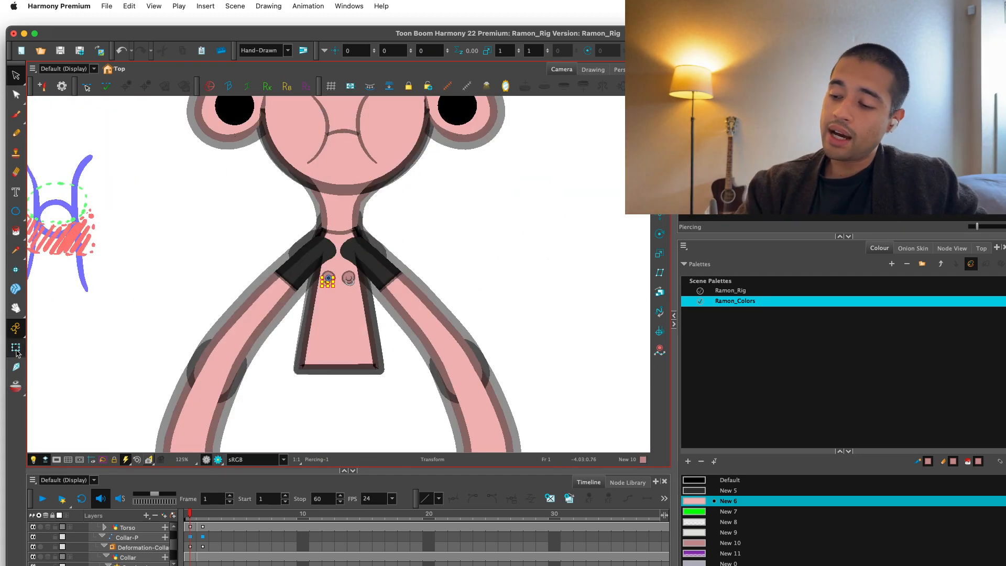
# Delete the Sleeve drawing from the left arm.
pyautogui.press('2')
pyautogui.press('2')
pyautogui.press('2')
pyautogui.click(362, 393)
pyautogui.press('1')
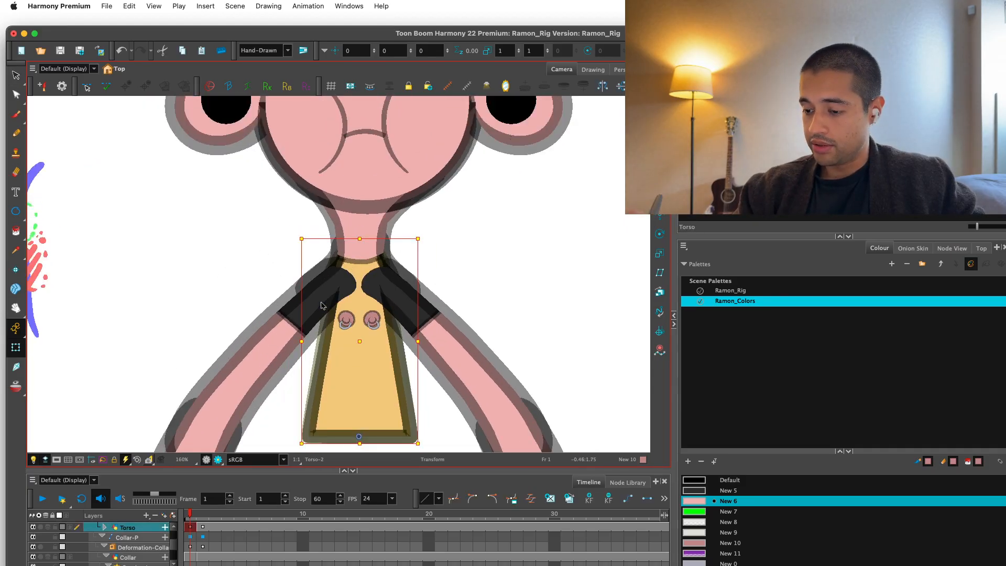
pyautogui.click(319, 303)
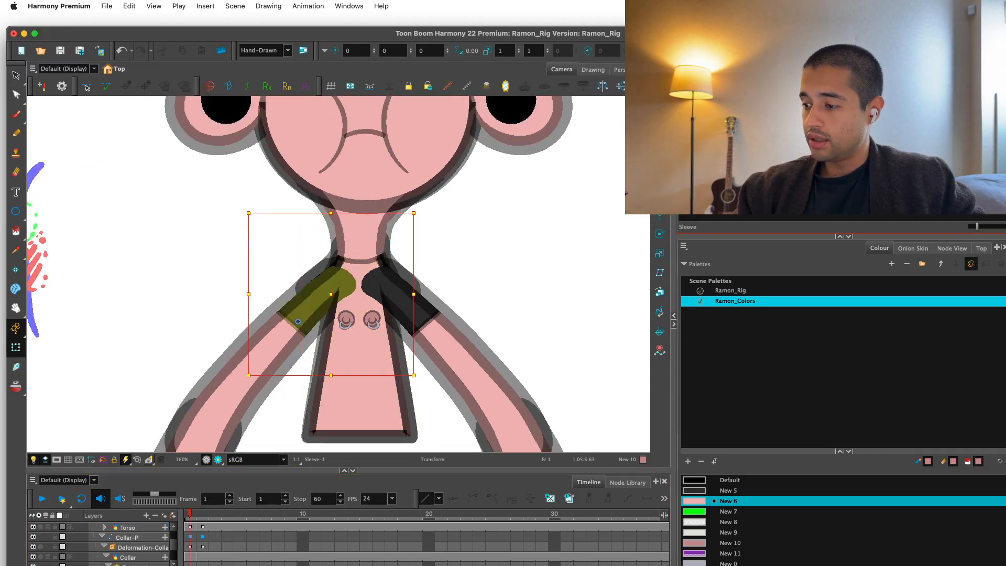
pyautogui.press('Delete')
pyautogui.press('1')
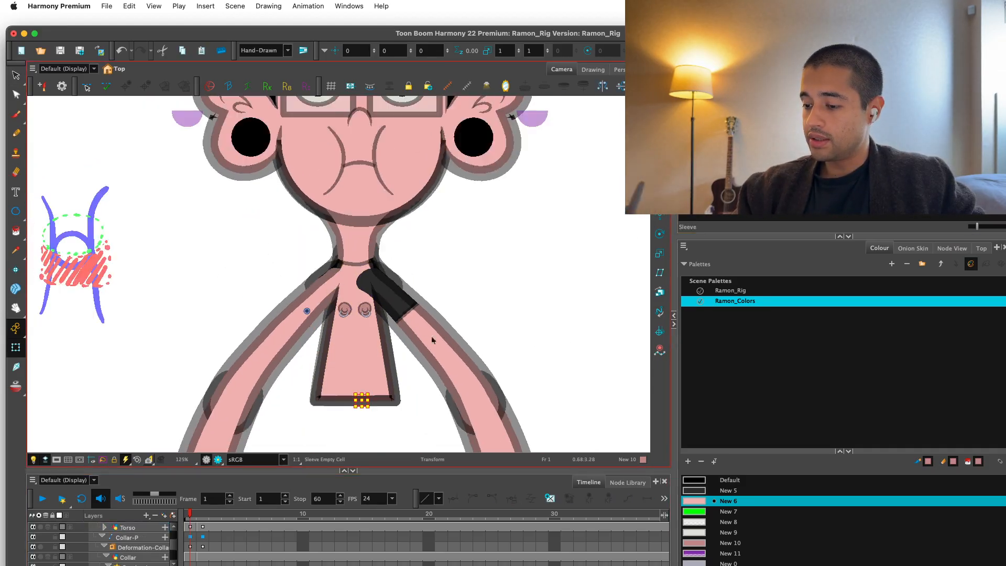
# Examine the figure without its left sleeve in the rendered view, and return to the normal view.
pyautogui.click(218, 460)
pyautogui.press('1')
pyautogui.press('1')
pyautogui.press('1')
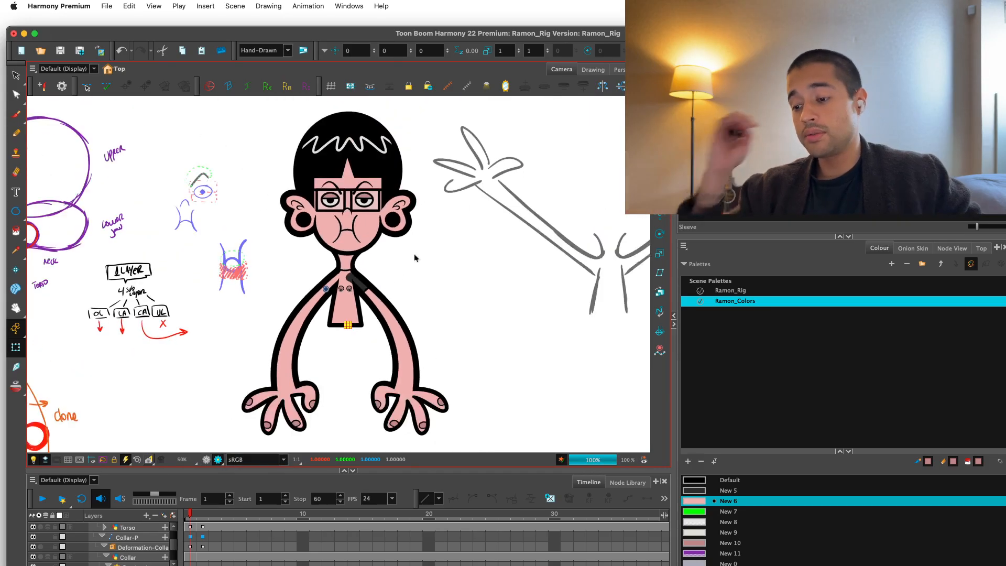
pyautogui.press('2')
pyautogui.press('2')
pyautogui.press('2')
pyautogui.press('2')
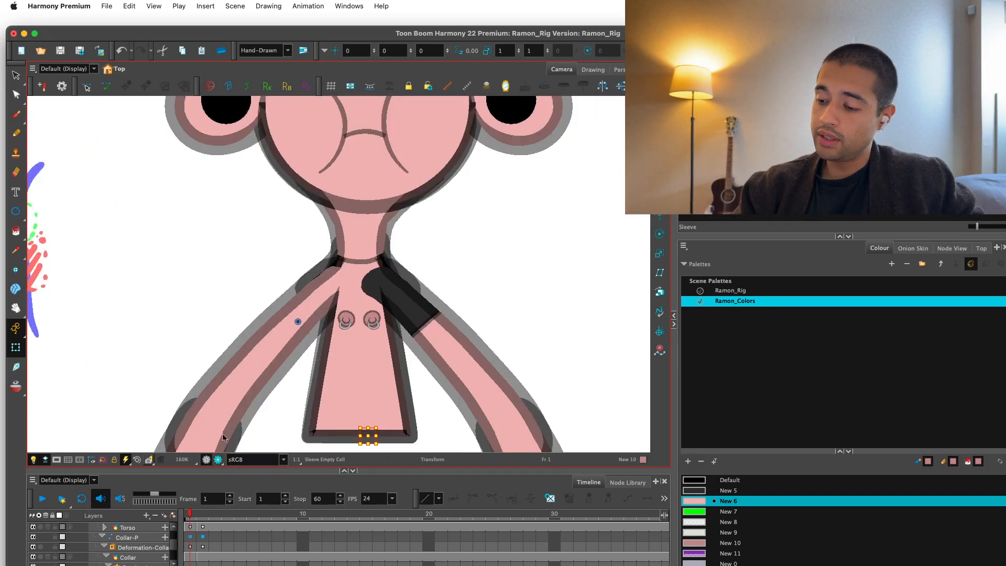
# Delete the Collar drawing at the base of the neck and examine the bare neckline in the rendered view.
pyautogui.press('2')
pyautogui.click(371, 258)
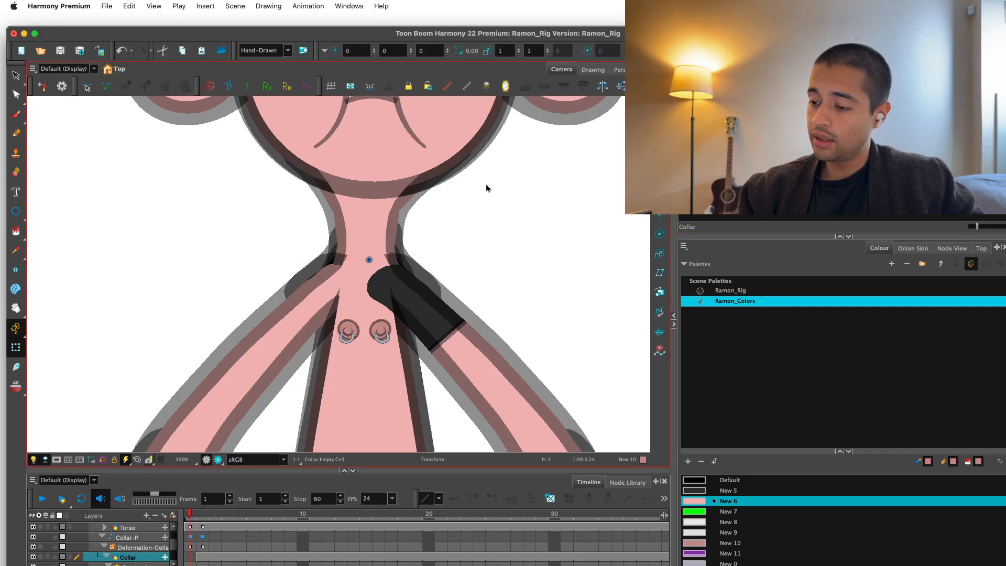
pyautogui.press('1')
pyautogui.press('1')
pyautogui.press('1')
pyautogui.press('1')
pyautogui.press('1')
pyautogui.press('1')
pyautogui.click(436, 292)
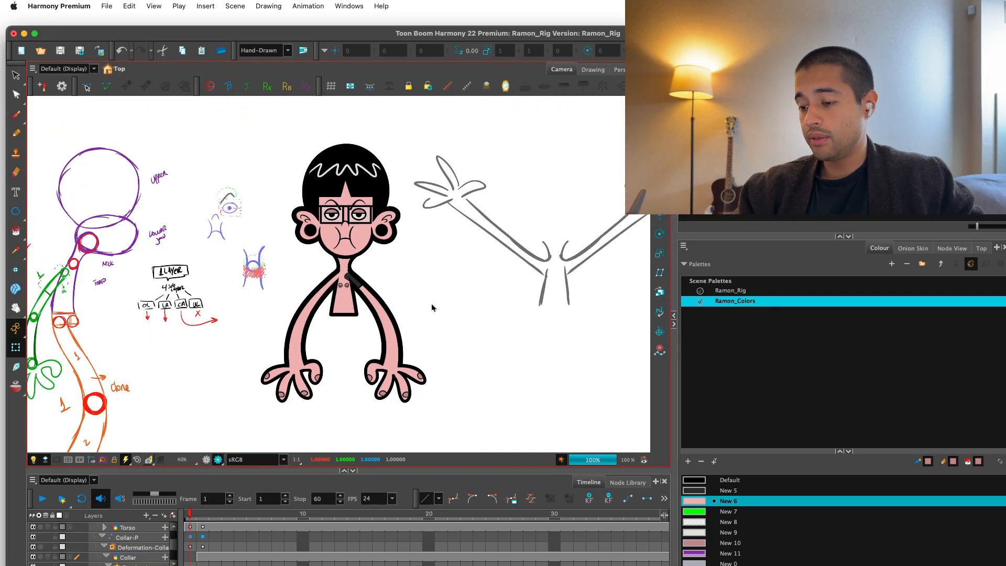
pyautogui.press('2')
pyautogui.press('2')
pyautogui.press('1')
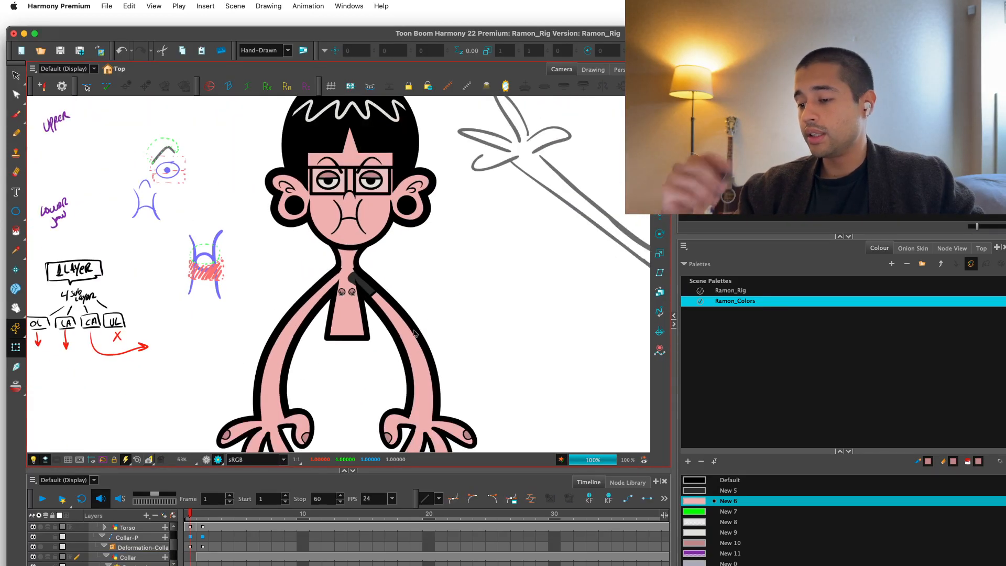
pyautogui.press('2')
pyautogui.press('2')
pyautogui.click(218, 459)
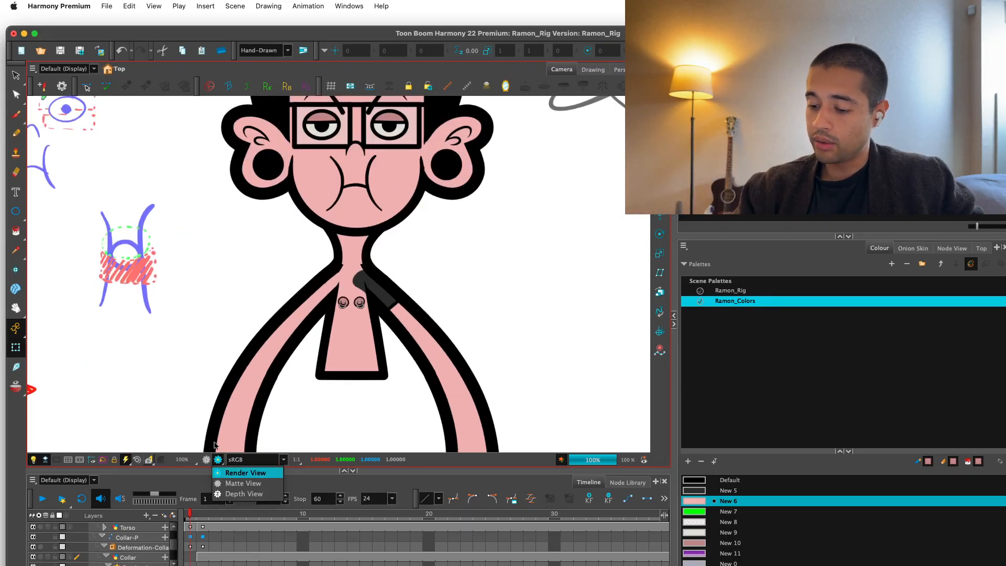
pyautogui.click(209, 459)
pyautogui.click(206, 459)
# Try to reshape the artwork contours around the neck base and left shoulder, and undo the attempts.
pyautogui.press('2')
pyautogui.press('2')
pyautogui.press('2')
pyautogui.press('2')
pyautogui.press('2')
pyautogui.click(357, 304)
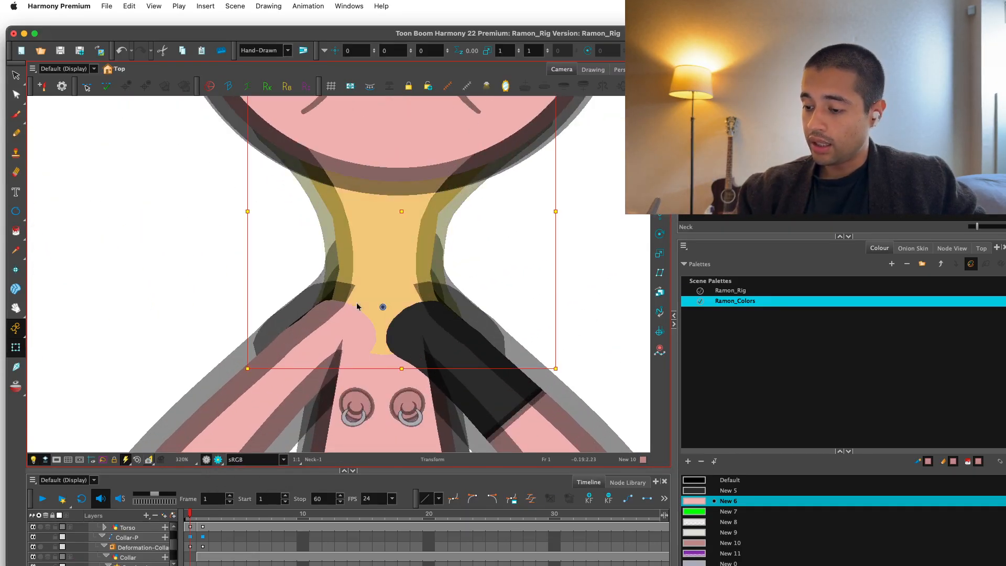
pyautogui.hotkey('shift', 'F11')
pyautogui.click(297, 329)
pyautogui.click(381, 306)
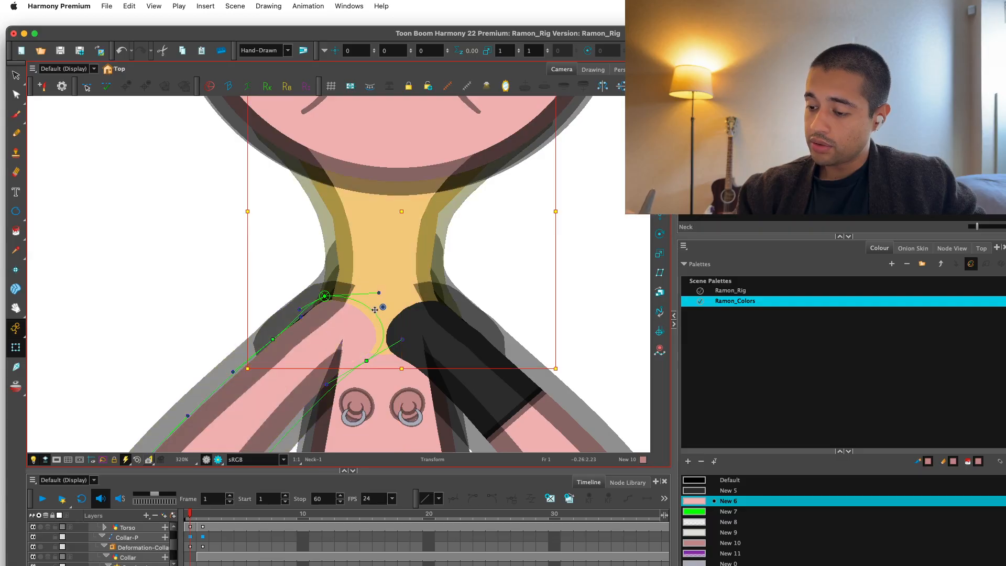
pyautogui.moveTo(386, 387); pyautogui.dragTo(387, 469)
pyautogui.click(397, 393)
pyautogui.press('super+z')
pyautogui.hotkey('shift', 'F11')
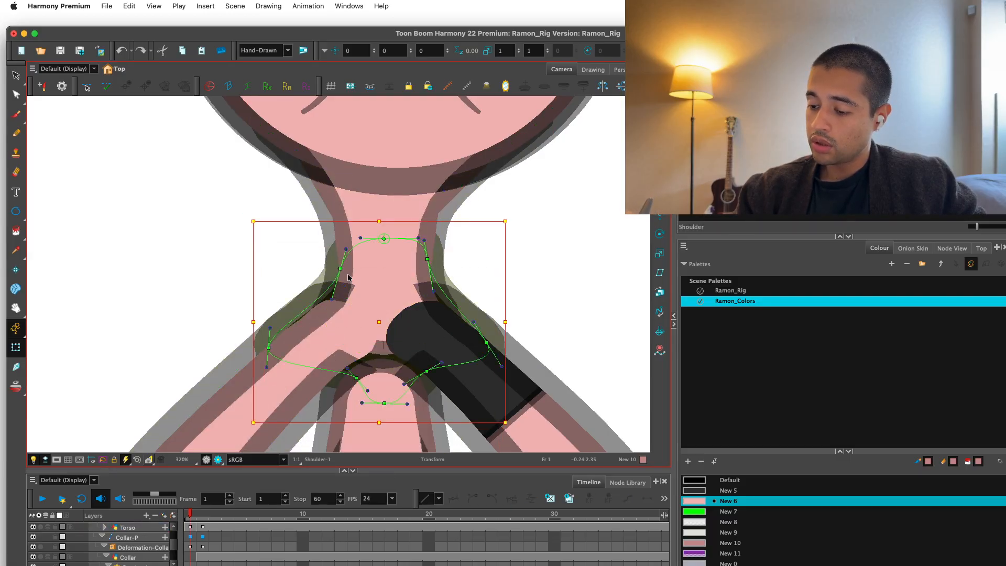
pyautogui.press('super+z')
# Pull the Shoulder contour point at the left side of the neck slightly outward and check the rendered result.
pyautogui.moveTo(341, 269); pyautogui.dragTo(338, 269)
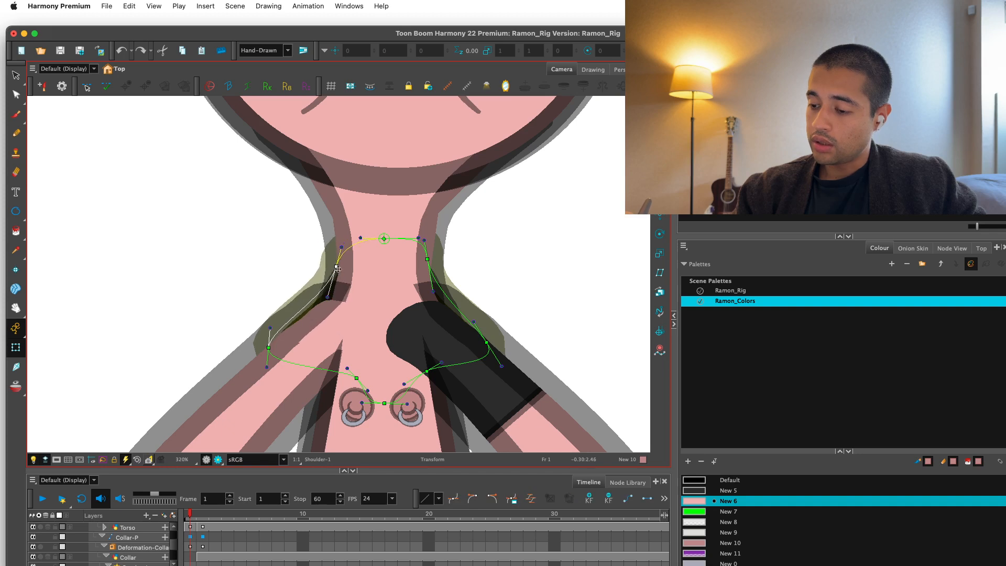
pyautogui.scroll(-5, 314, 303)
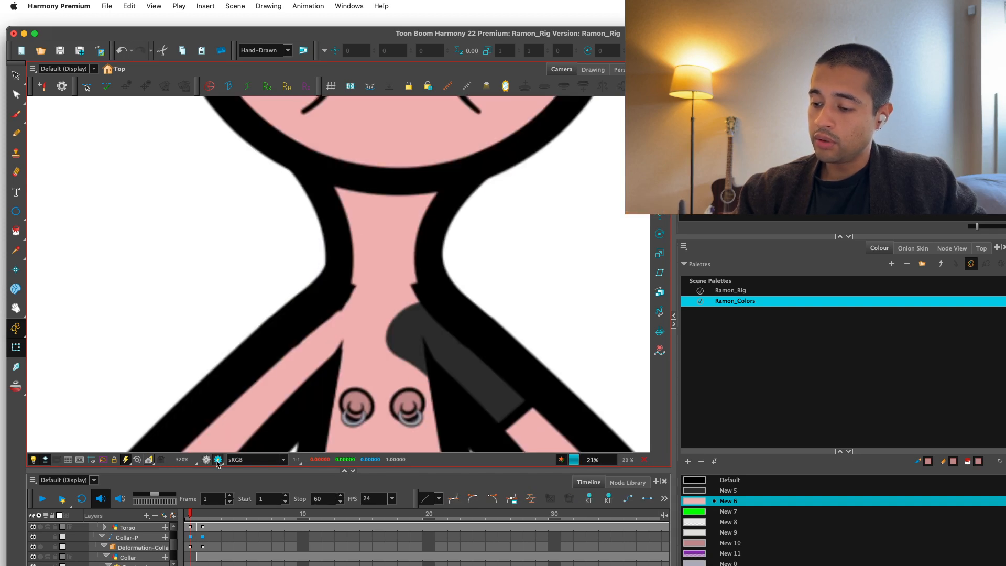
pyautogui.scroll(5, 395, 306)
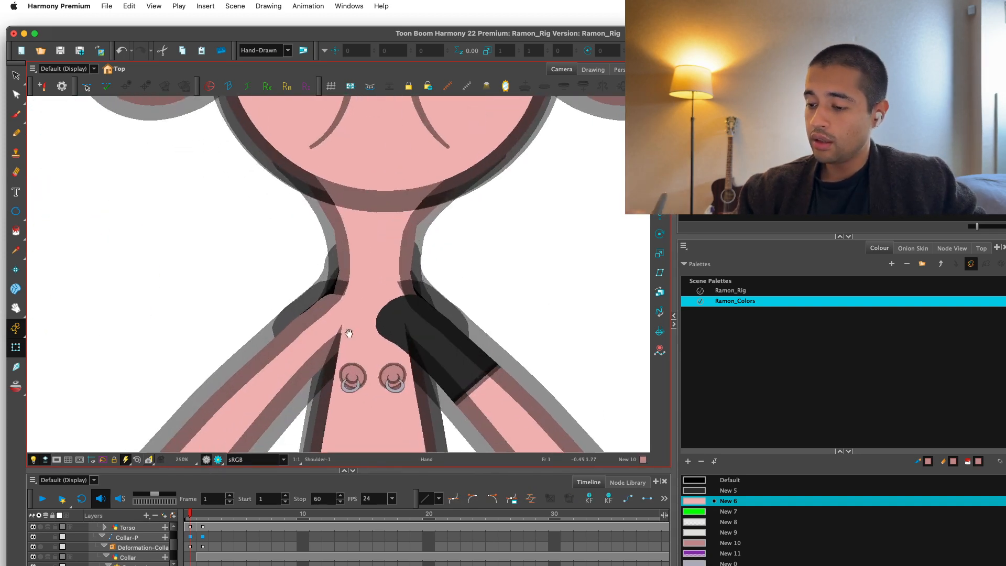
# Adjust the Neck drawing's lower left contour point where it meets the shoulder, and check it in the rendered view.
pyautogui.click(332, 311)
pyautogui.click(327, 306)
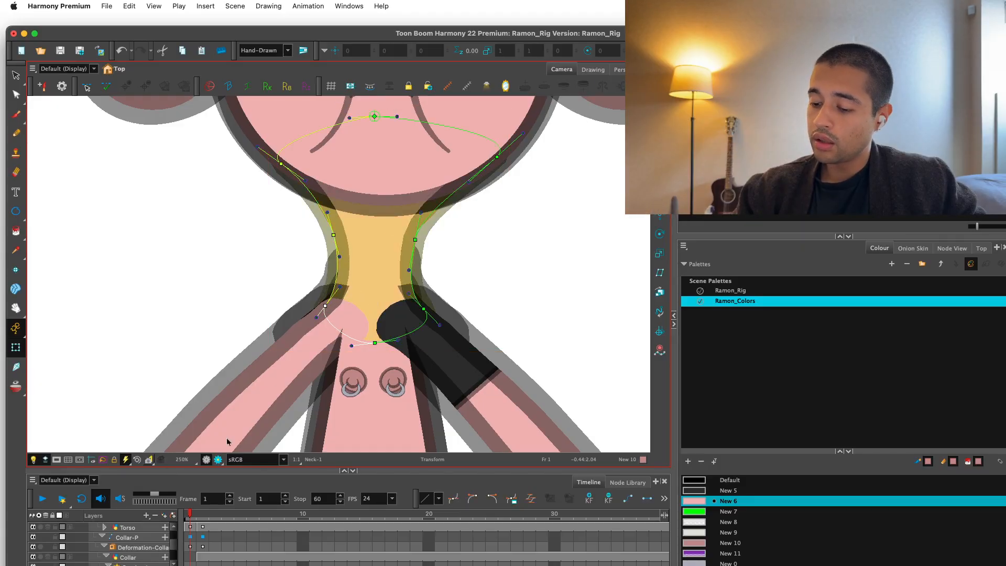
pyautogui.click(218, 459)
pyautogui.press('1')
pyautogui.press('1')
pyautogui.press('1')
pyautogui.press('2')
pyautogui.press('2')
# Try reshaping the UpperArm contour at the left shoulder to smooth its join with the neck, and return to the normal view.
pyautogui.click(304, 346)
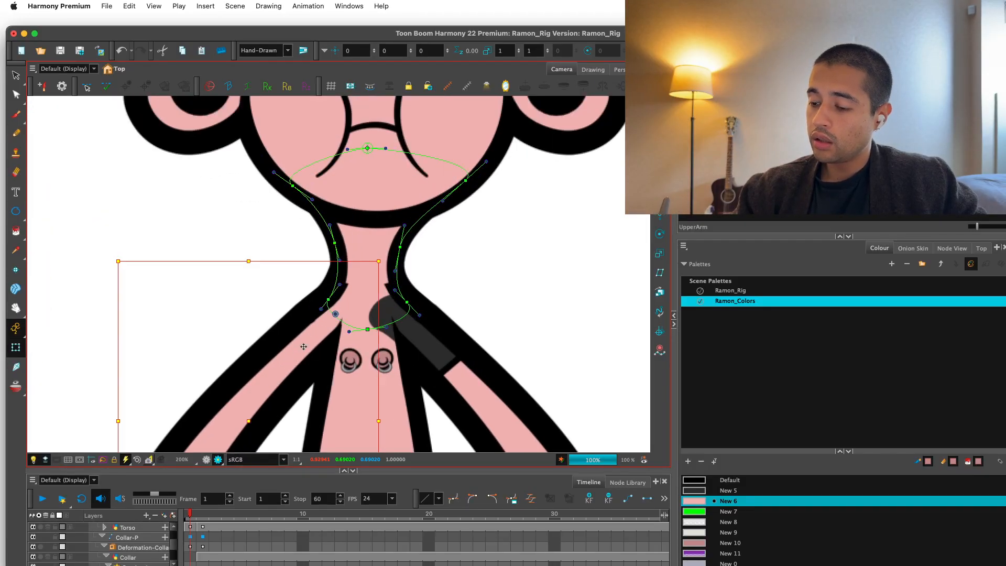
pyautogui.press('2')
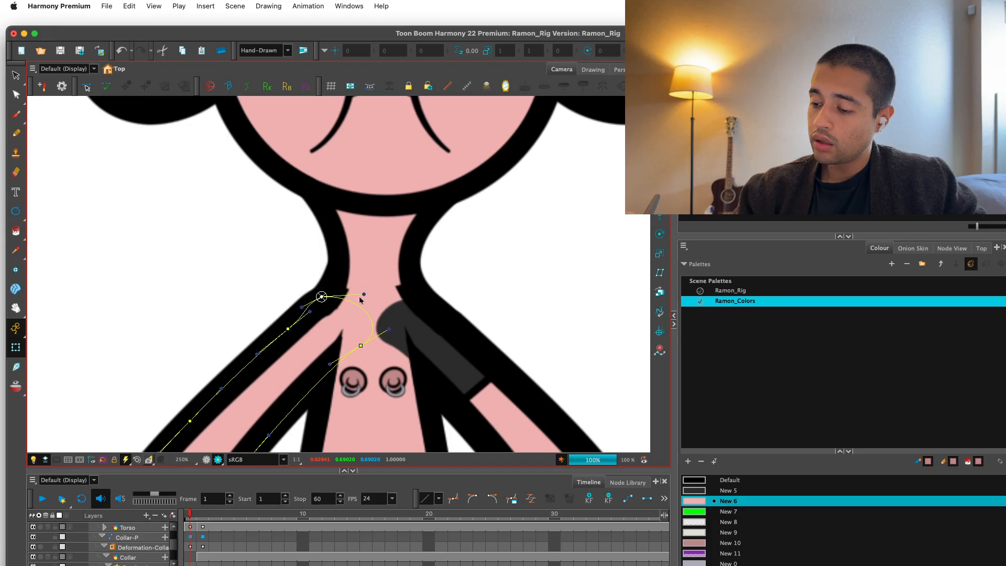
pyautogui.moveTo(321, 297); pyautogui.dragTo(283, 336)
pyautogui.press('super+z')
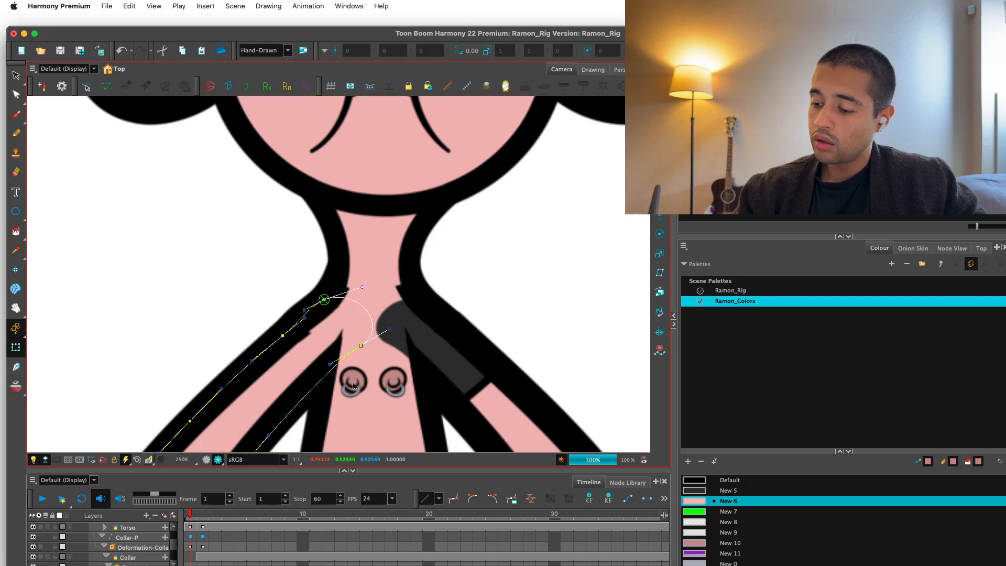
pyautogui.click(206, 459)
pyautogui.click(346, 418)
pyautogui.click(487, 285)
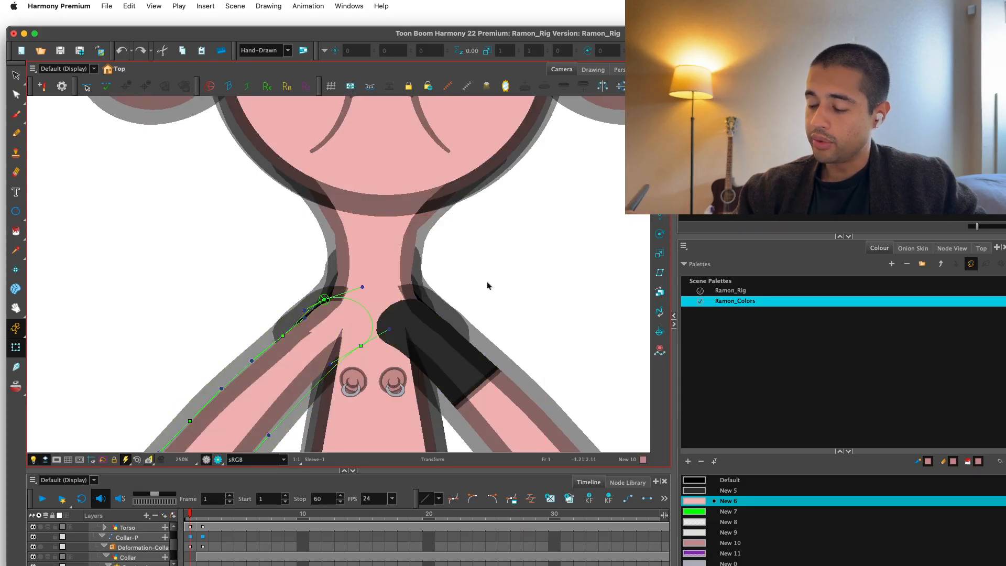
# Undo the neck, shoulder and arm edits and restore the deleted left sleeve and collar.
pyautogui.press('1')
pyautogui.press('1')
pyautogui.press('1')
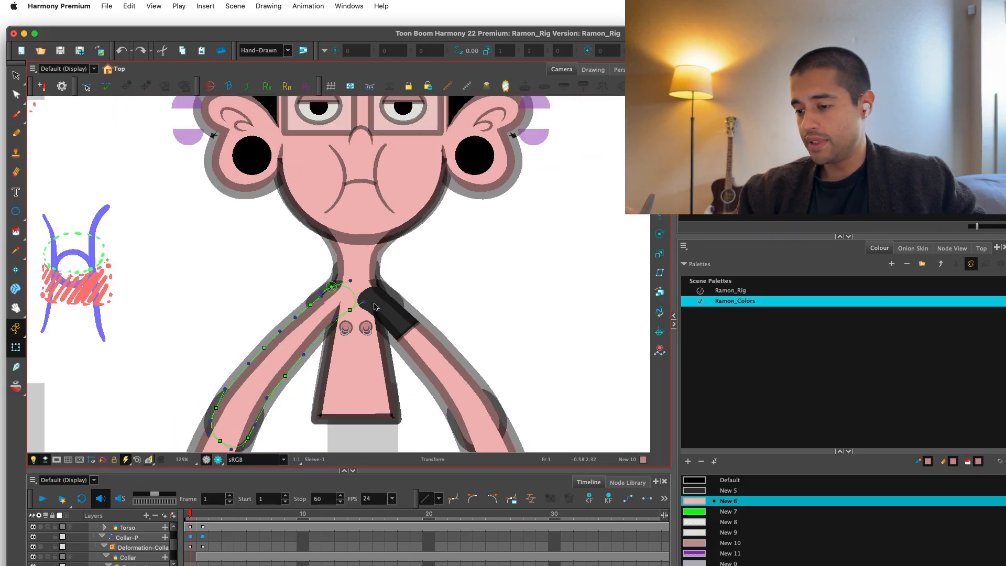
pyautogui.press('super+z')
pyautogui.press('super+z')
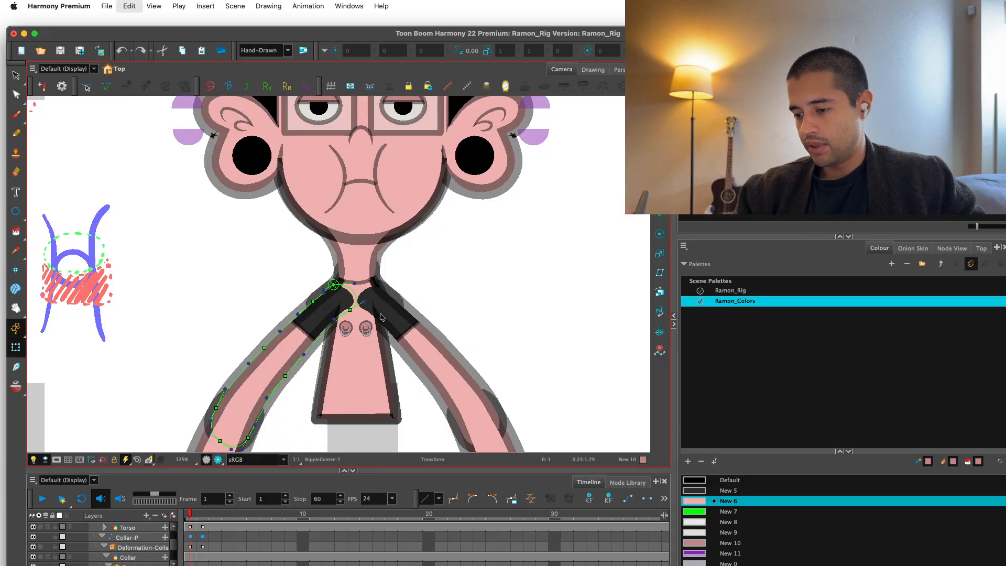
pyautogui.press('super+z')
pyautogui.press('super+shift+z')
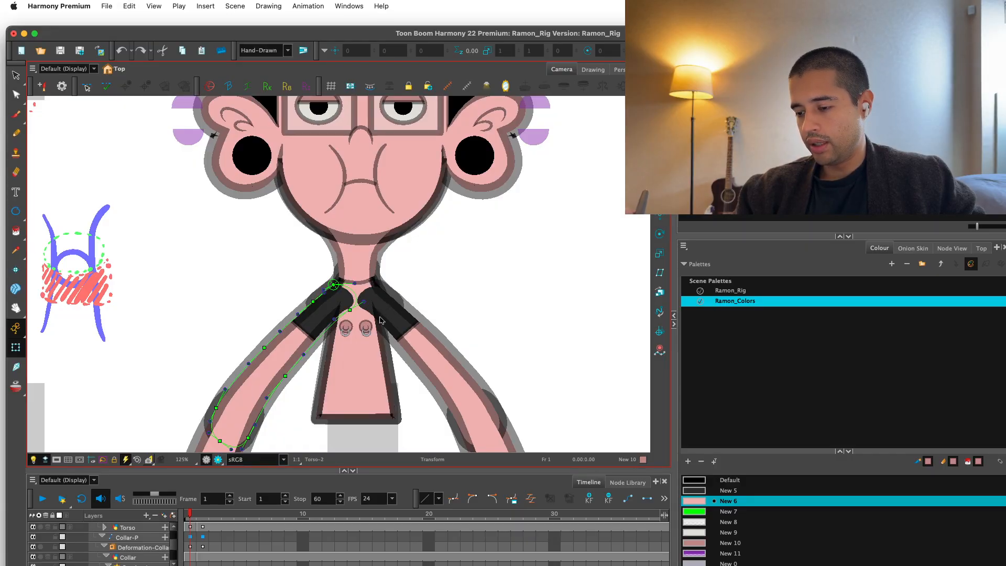
# Examine the restored sleeves, collar and torso in the rendered view, and return to the normal view.
pyautogui.press('1')
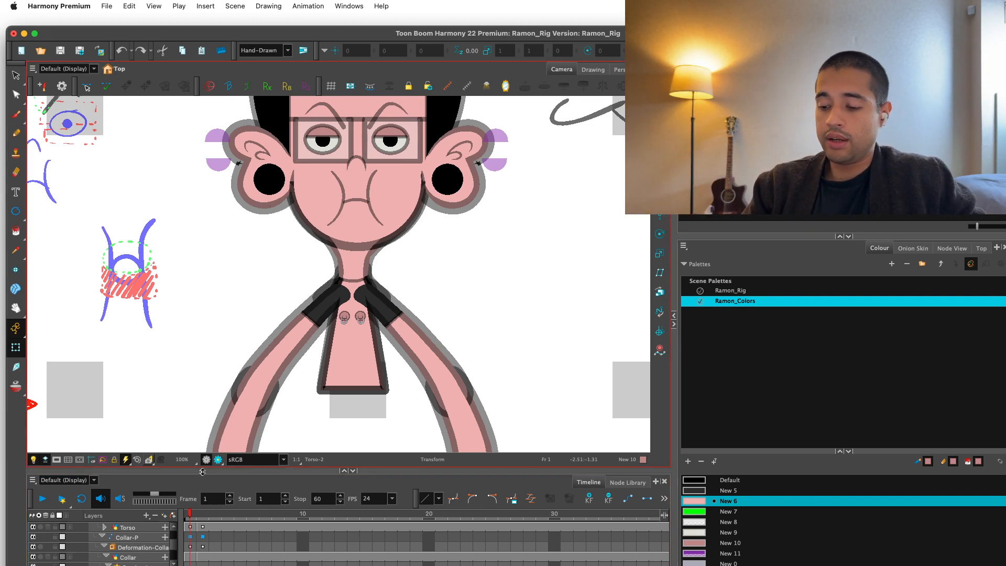
pyautogui.click(218, 460)
pyautogui.press('1')
pyautogui.click(213, 460)
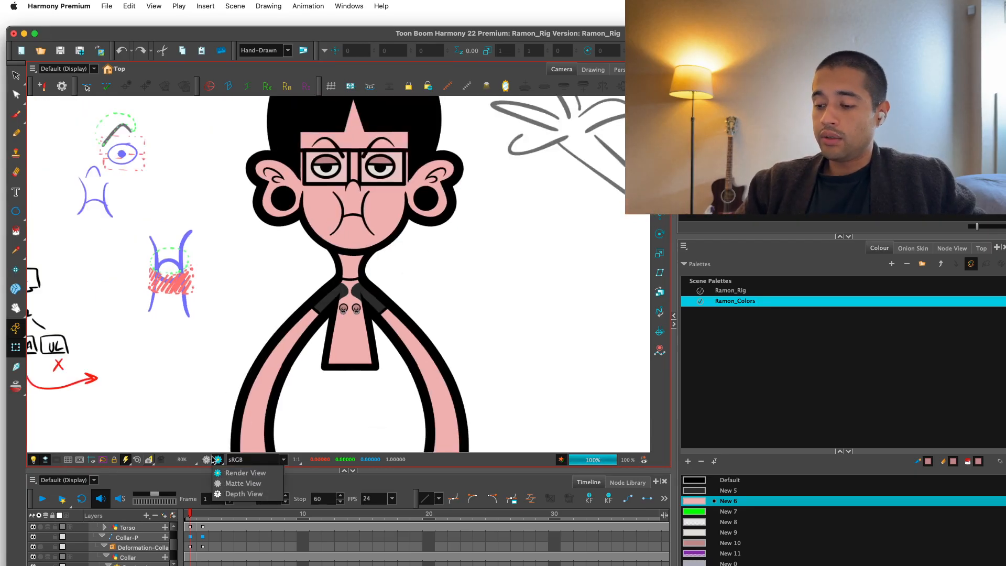
pyautogui.click(207, 460)
pyautogui.press('2')
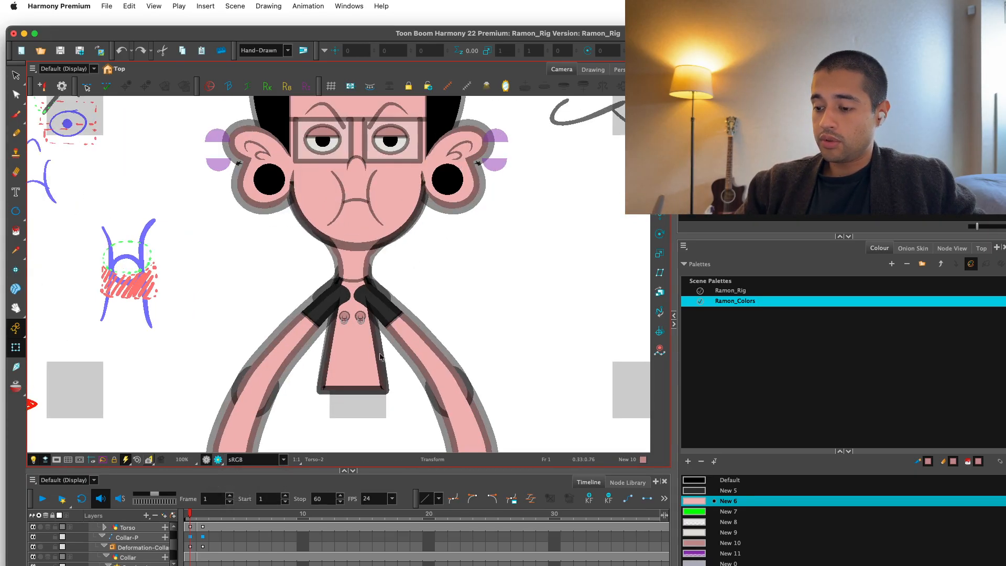
# Switch the torso back to its black shirt drawing, Torso-1, and select the left nipple artwork.
pyautogui.click(355, 355)
pyautogui.press('2')
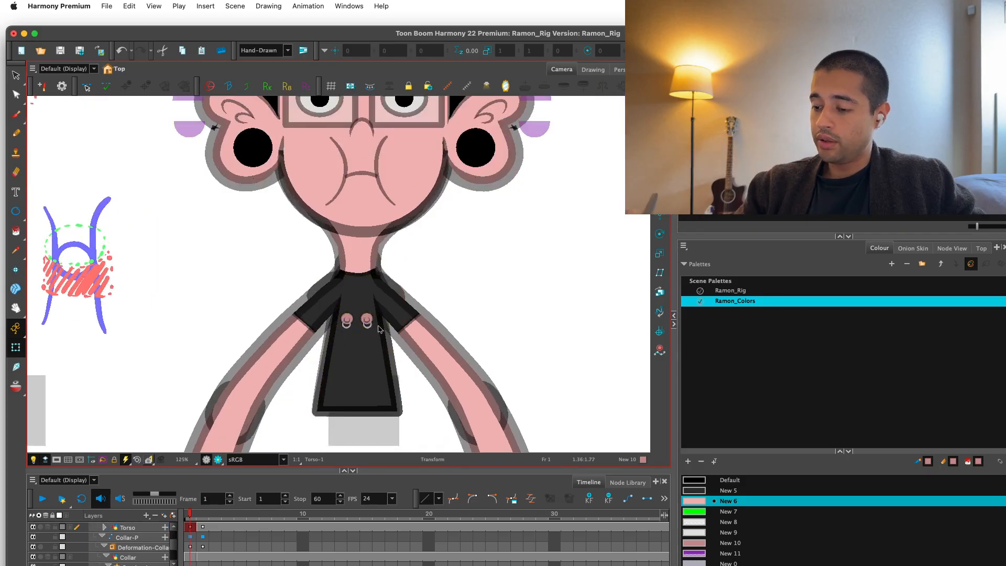
pyautogui.click(367, 319)
pyautogui.press('2')
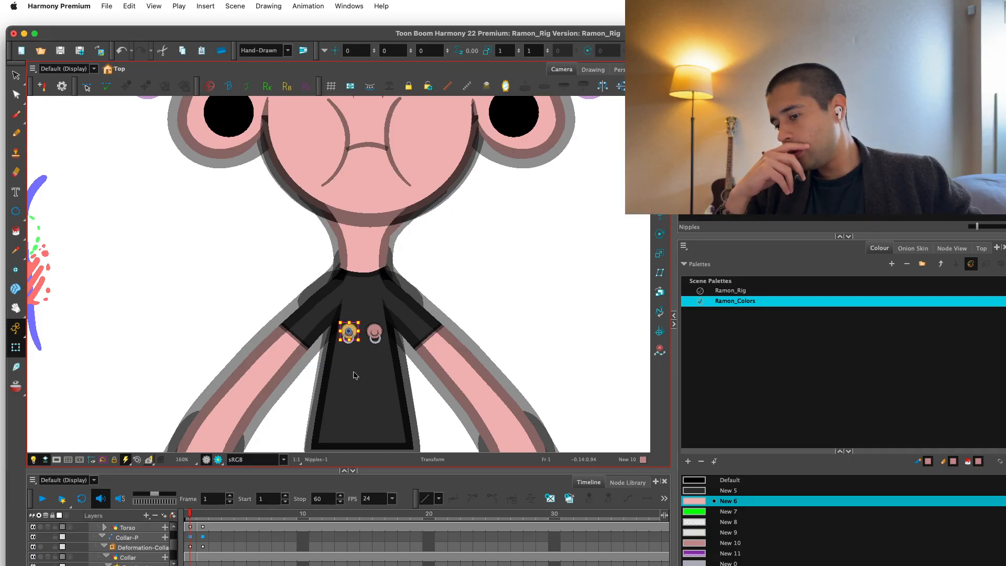
# Bring up the network of nodes that holds the NippleCenter, Piercing and Nipples drawings.
pyautogui.click(913, 248)
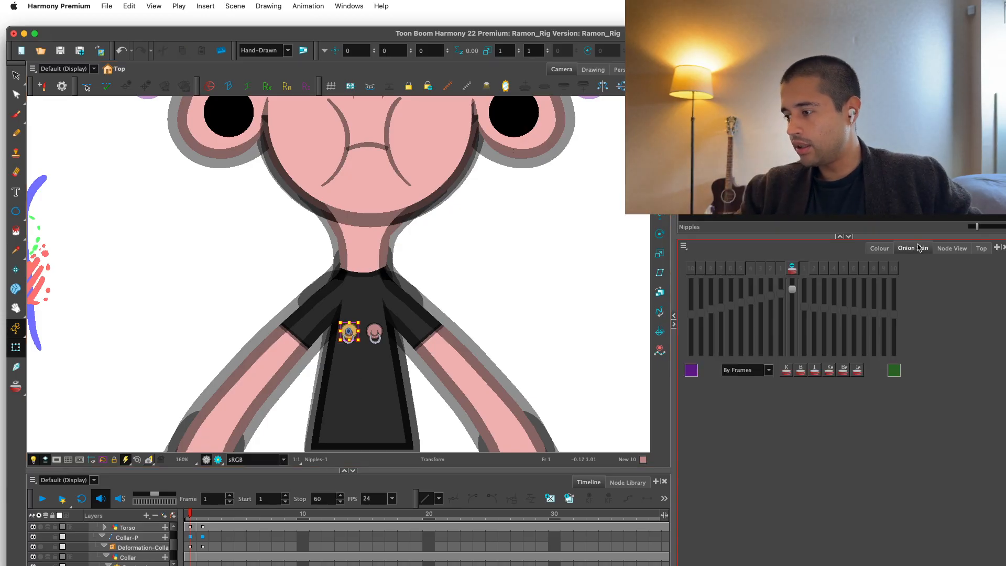
pyautogui.click(952, 248)
pyautogui.moveTo(902, 404); pyautogui.dragTo(869, 348)
pyautogui.scroll(-3, 869, 348)
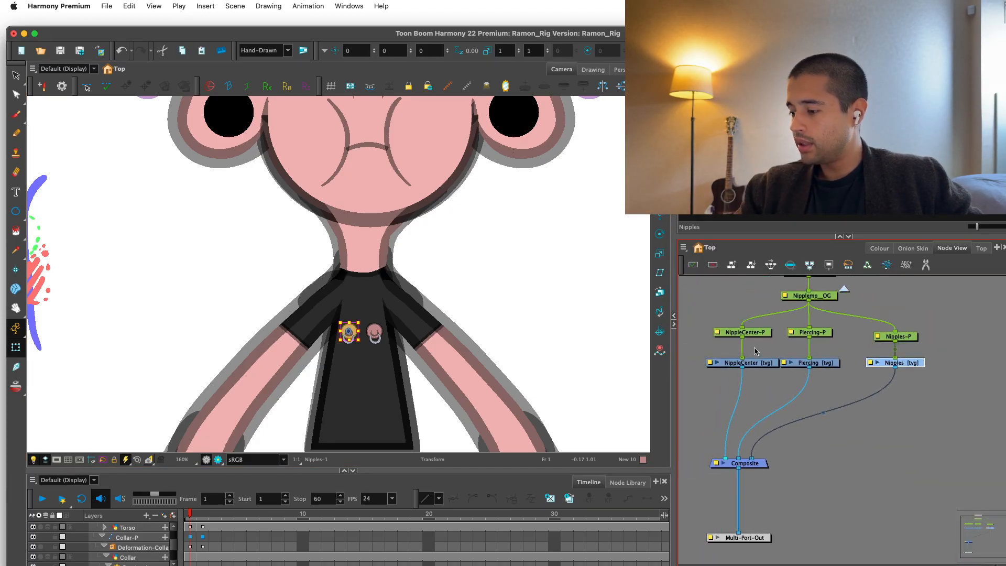
pyautogui.click(758, 362)
pyautogui.moveTo(720, 353)
pyautogui.mouseDown()
pyautogui.moveTo(821, 374)
pyautogui.moveTo(855, 355)
pyautogui.mouseUp()
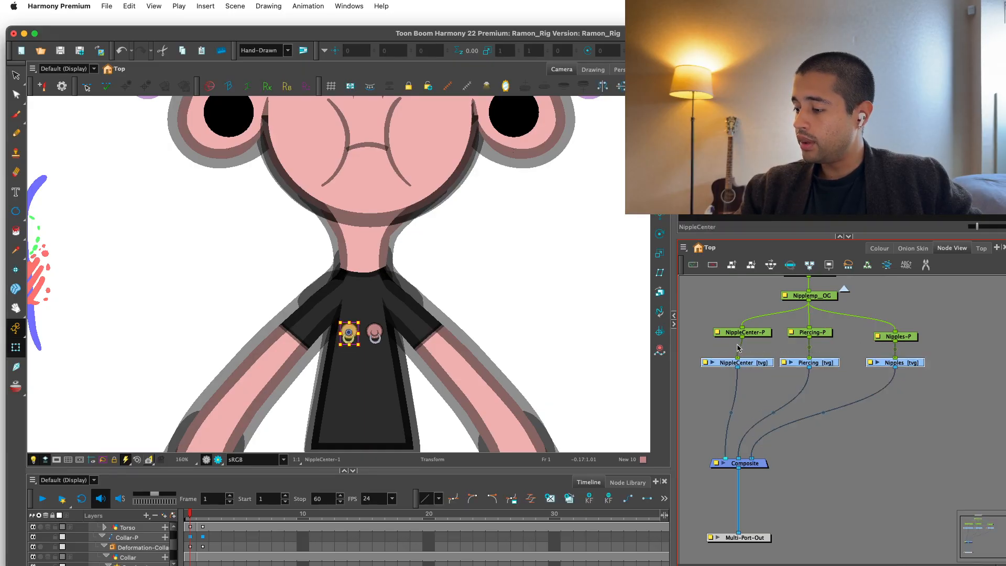
pyautogui.moveTo(923, 360); pyautogui.dragTo(744, 370)
pyautogui.click(845, 350)
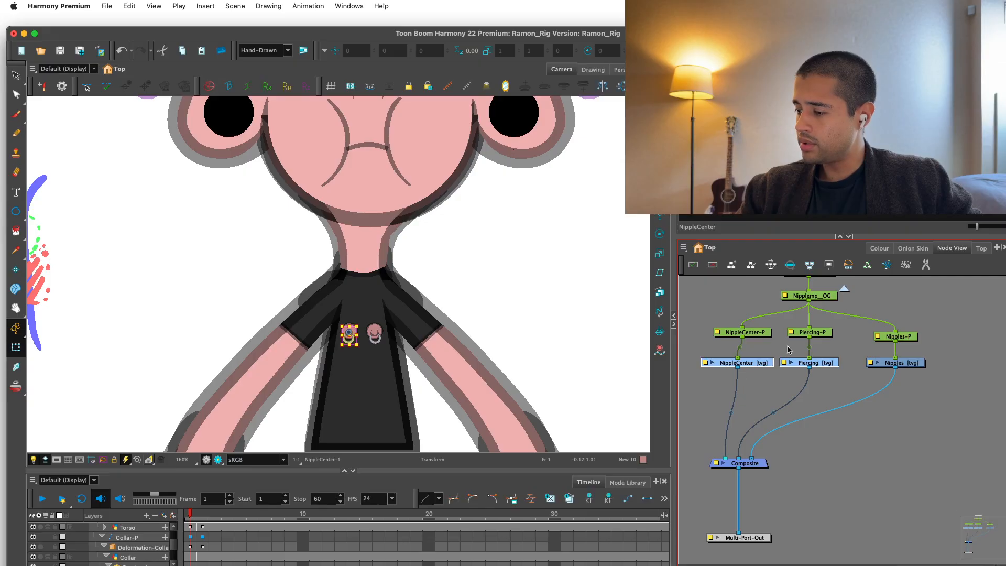
pyautogui.click(684, 247)
pyautogui.moveTo(702, 287)
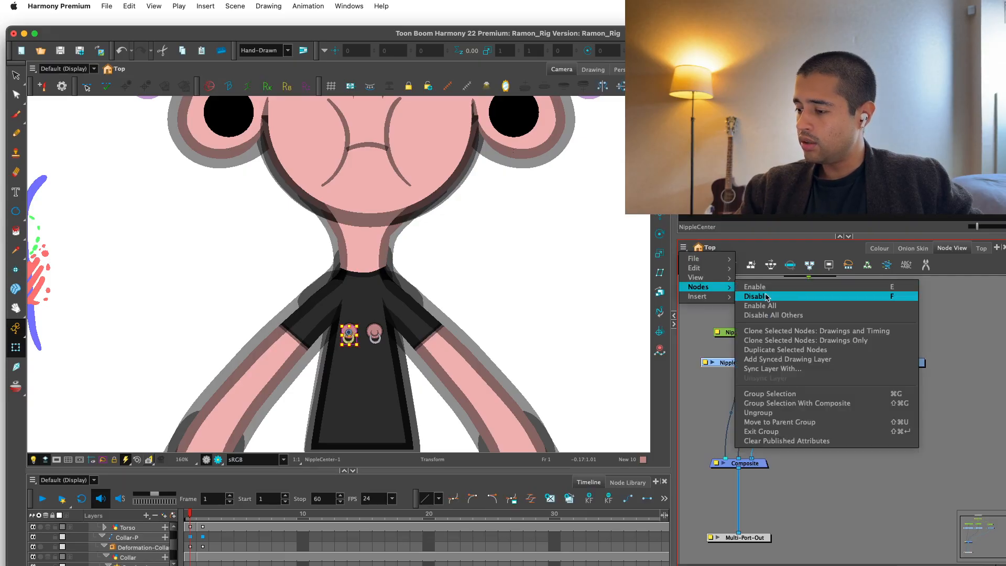
pyautogui.click(806, 369)
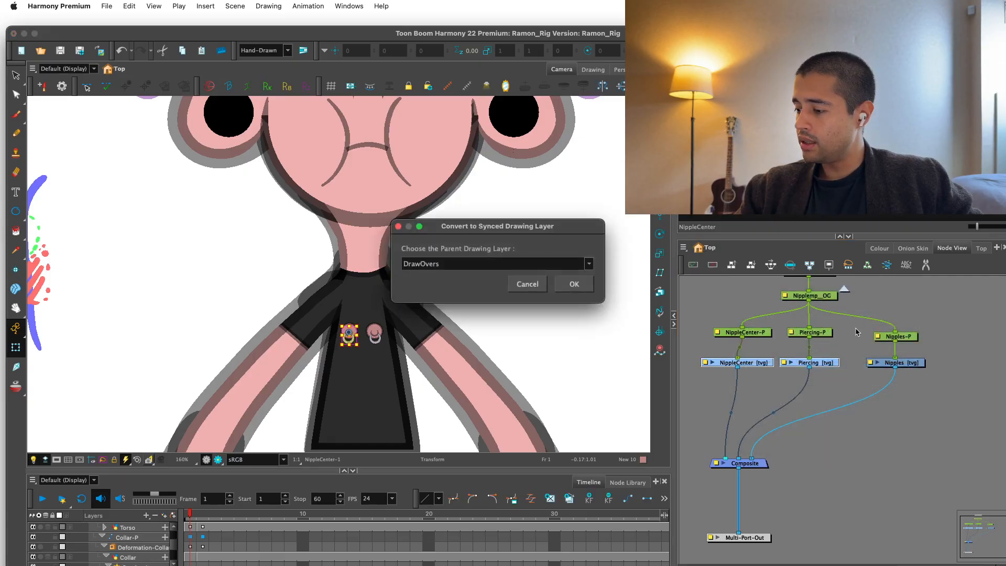
pyautogui.click(581, 262)
pyautogui.click(398, 226)
pyautogui.click(852, 344)
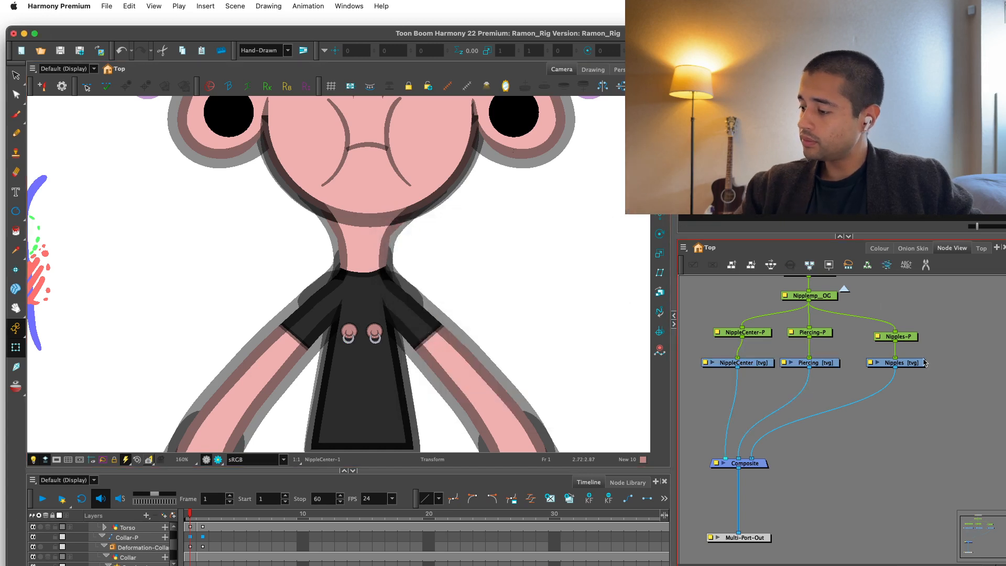
# Rename the Nipples drawing node as Nipples_sync.
pyautogui.click(870, 363)
pyautogui.write('_sync')
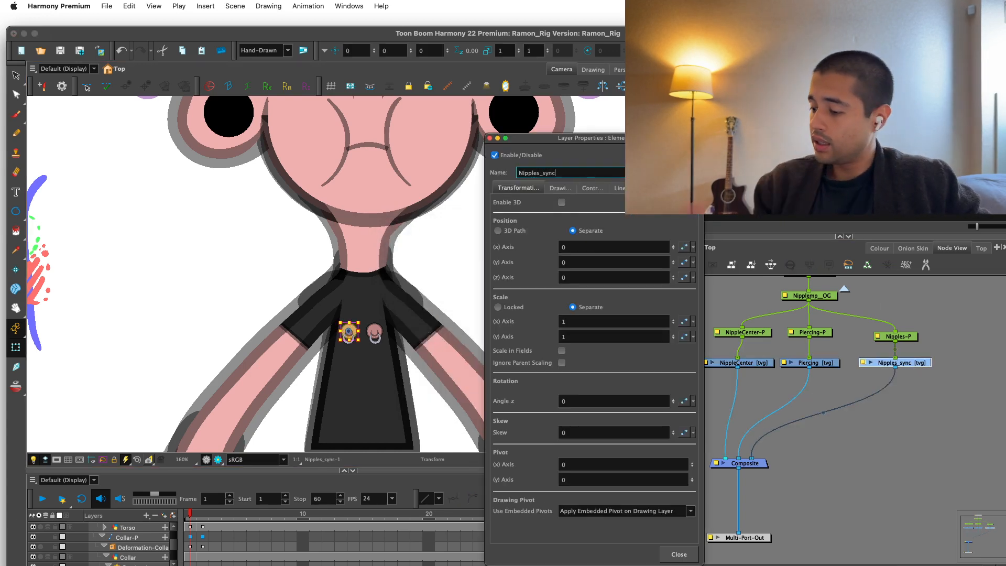
pyautogui.press('Return')
pyautogui.click(840, 465)
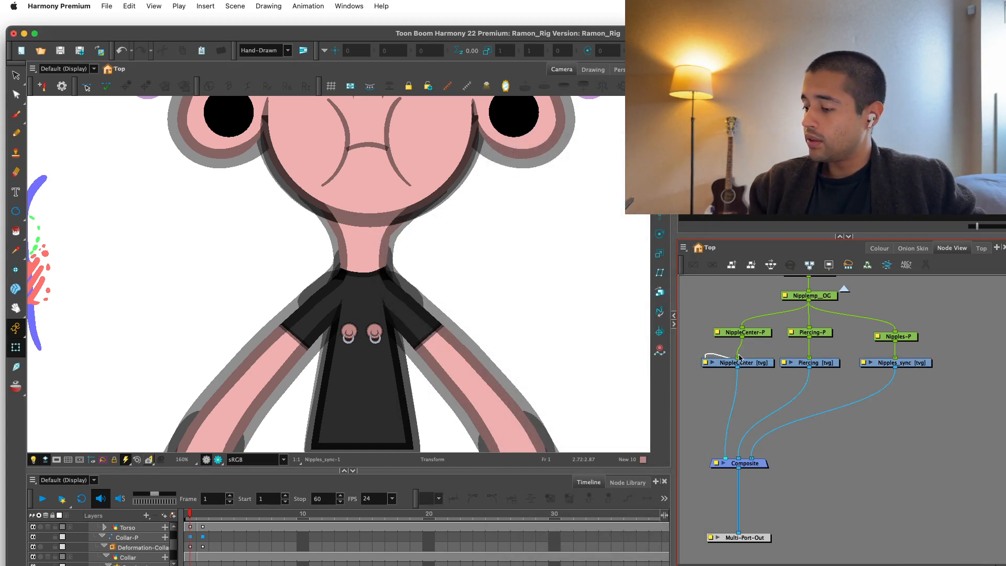
# Sync the NippleCenter and Piercing drawing layers with the parent layer Ramon-G/Nipples-G/Nipples_sync.
pyautogui.moveTo(703, 349); pyautogui.dragTo(843, 371)
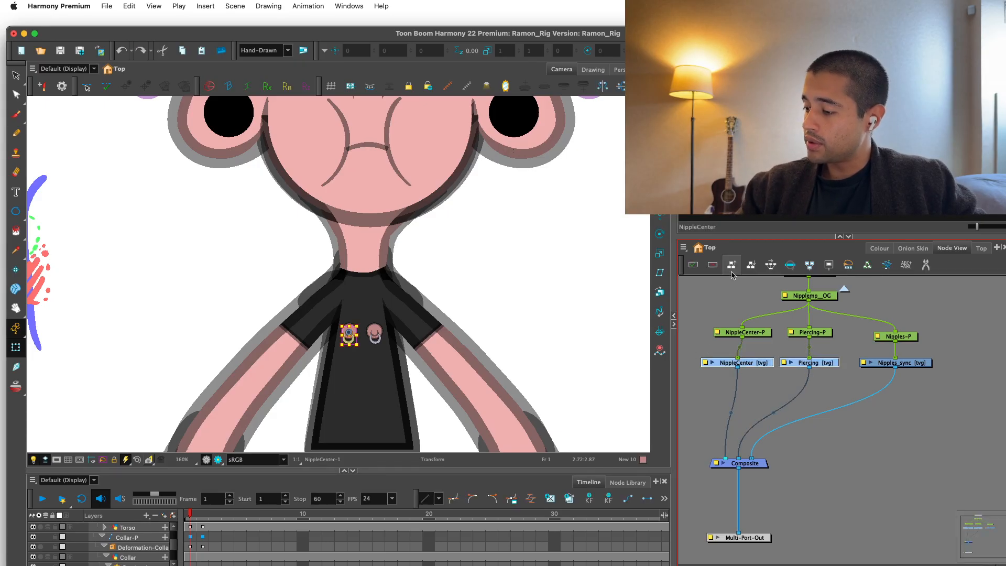
pyautogui.click(685, 247)
pyautogui.moveTo(701, 287)
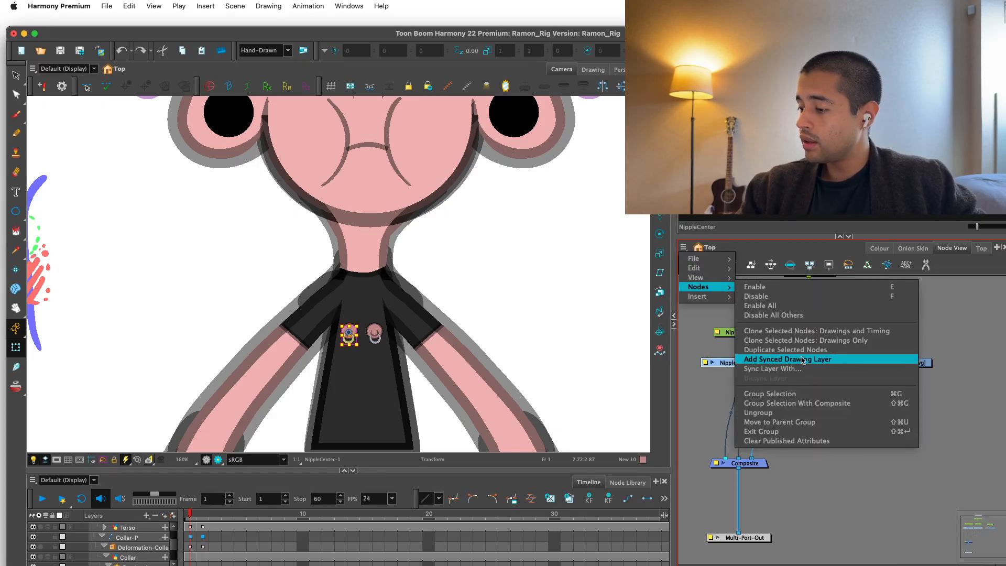
pyautogui.click(814, 370)
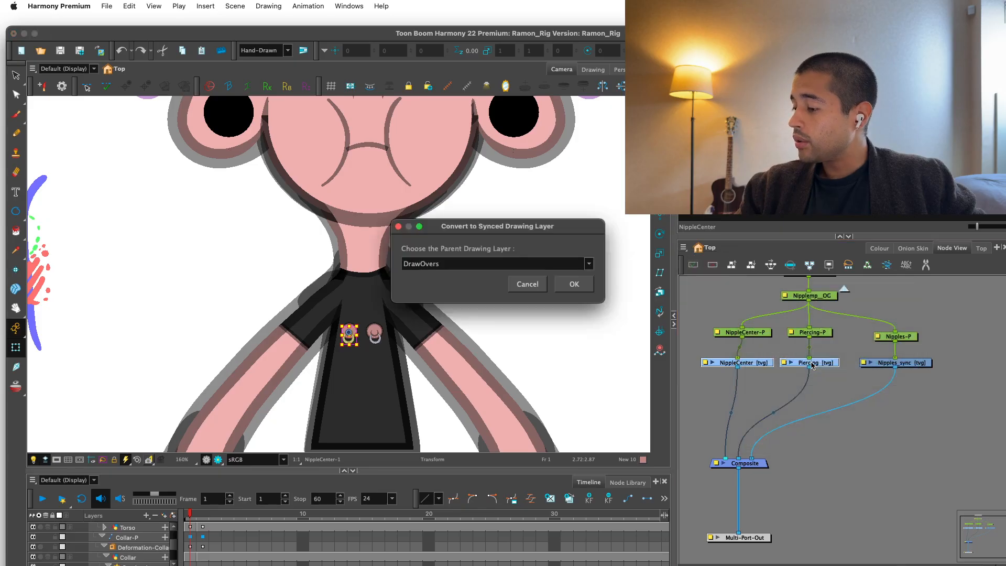
pyautogui.click(581, 270)
pyautogui.moveTo(589, 293); pyautogui.dragTo(583, 398)
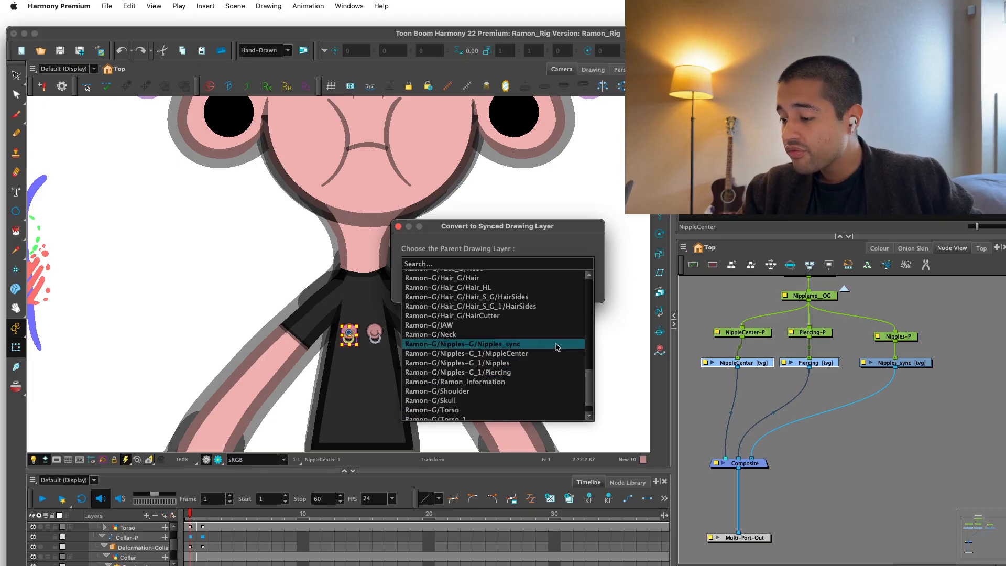
pyautogui.click(557, 346)
pyautogui.click(574, 285)
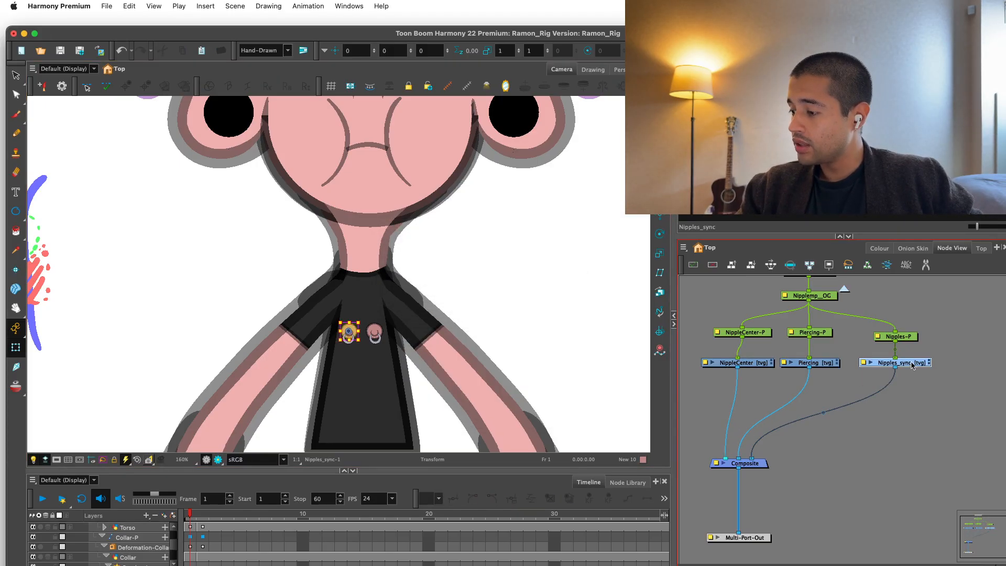
# Switch Nipples_sync to drawing 2 and choose the purple New 11 swatch from Ramon_Colors for drawing.
pyautogui.press(']')
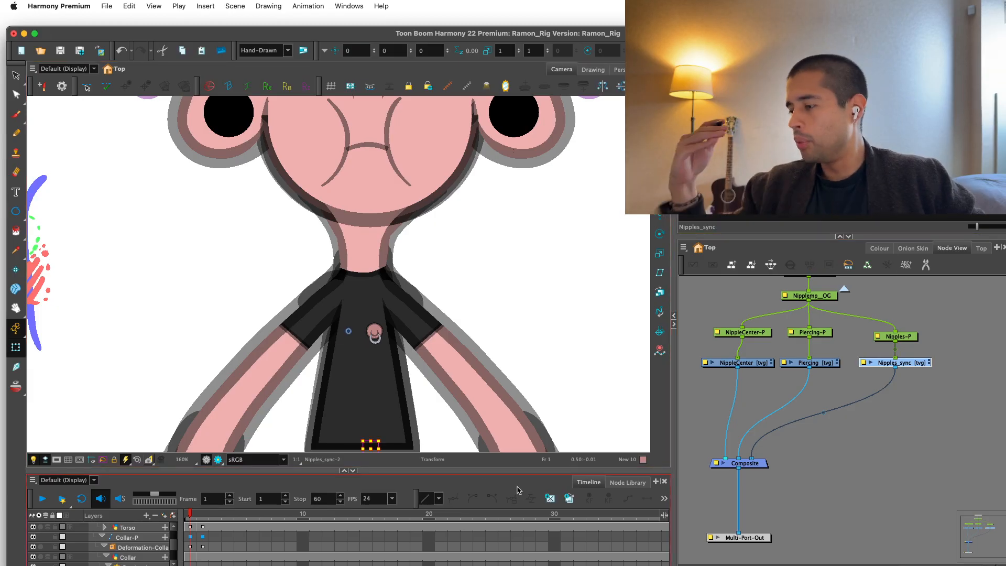
pyautogui.hotkey('alt', 's')
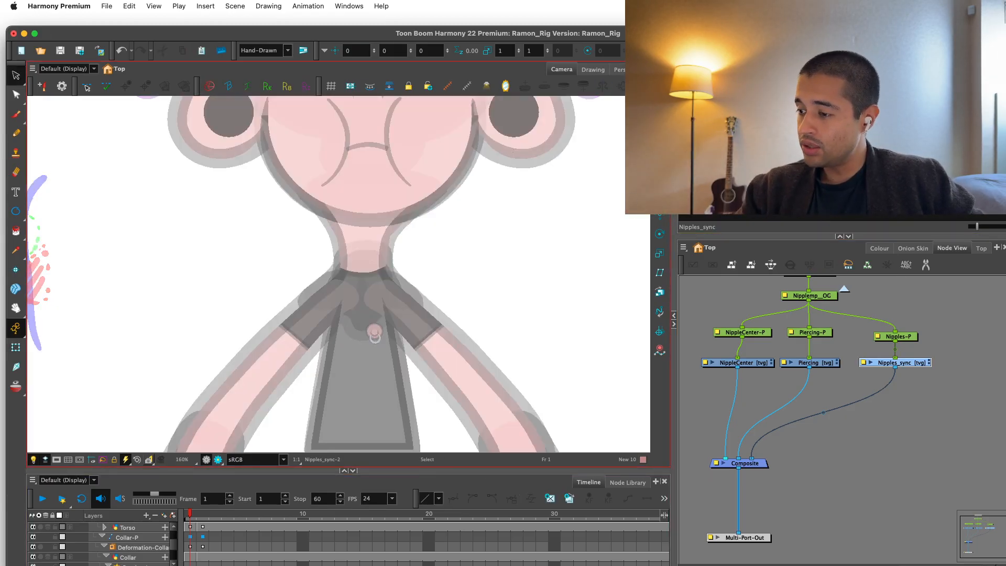
pyautogui.scroll(3, 551, 292)
pyautogui.click(880, 249)
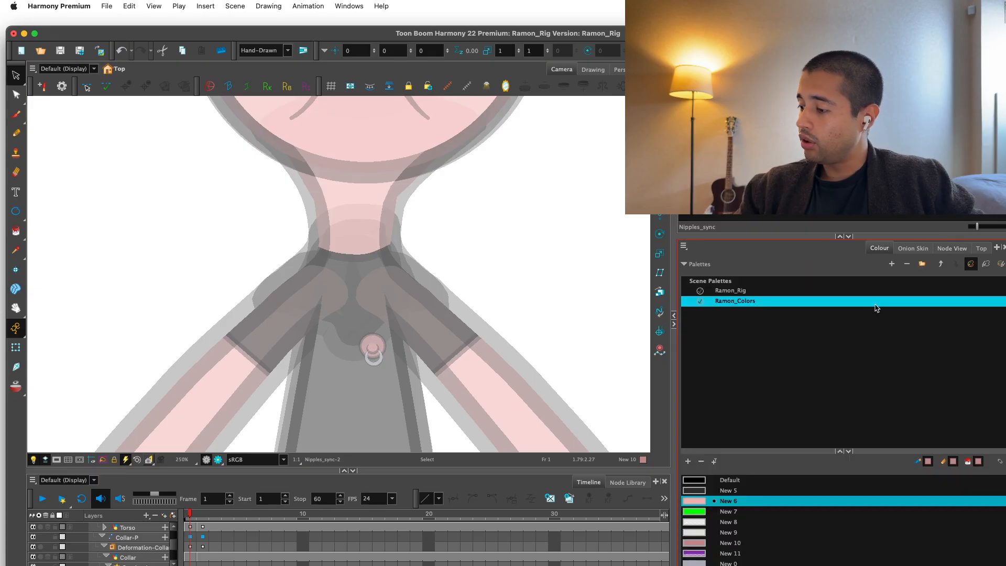
pyautogui.click(707, 552)
pyautogui.moveTo(756, 451); pyautogui.dragTo(757, 415)
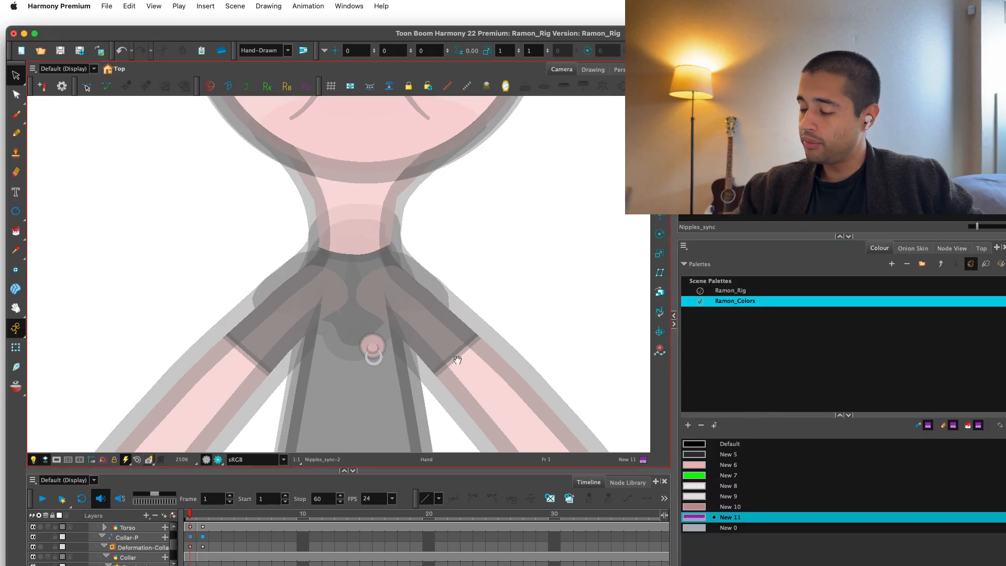
# Try a purple ring in the empty space beside the neck, and delete it.
pyautogui.scroll(2, 456, 359)
pyautogui.click(15, 211)
pyautogui.moveTo(191, 247)
pyautogui.mouseDown()
pyautogui.moveTo(236, 173)
pyautogui.moveTo(266, 147)
pyautogui.mouseUp()
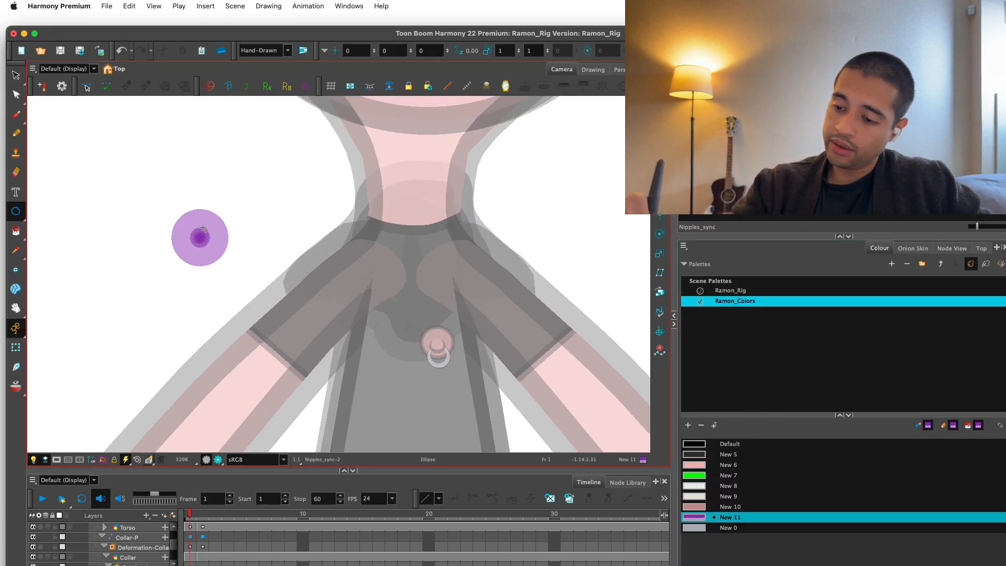
pyautogui.hotkey('alt', 's')
pyautogui.moveTo(270, 229); pyautogui.dragTo(265, 307)
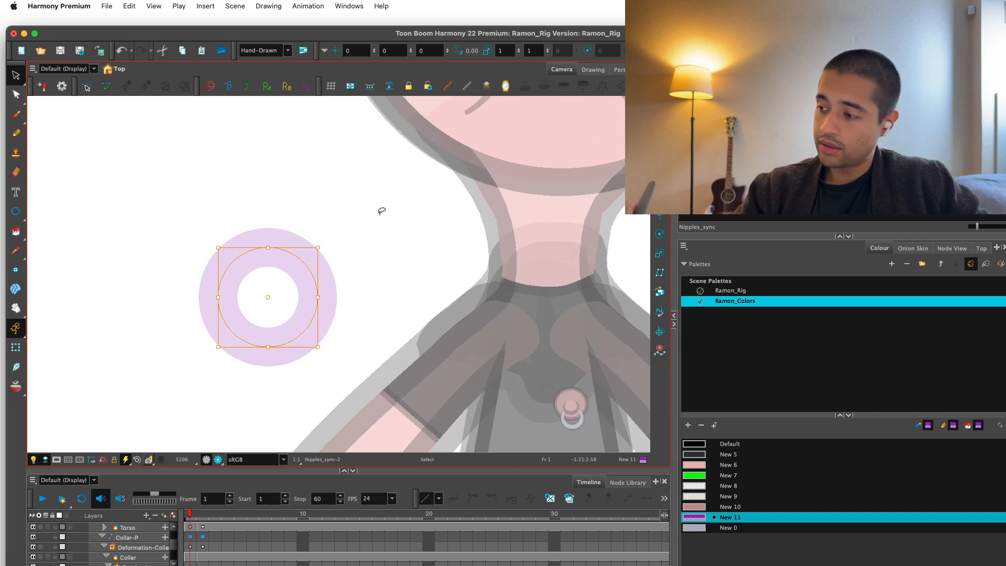
pyautogui.press('super+z')
pyautogui.click(17, 117)
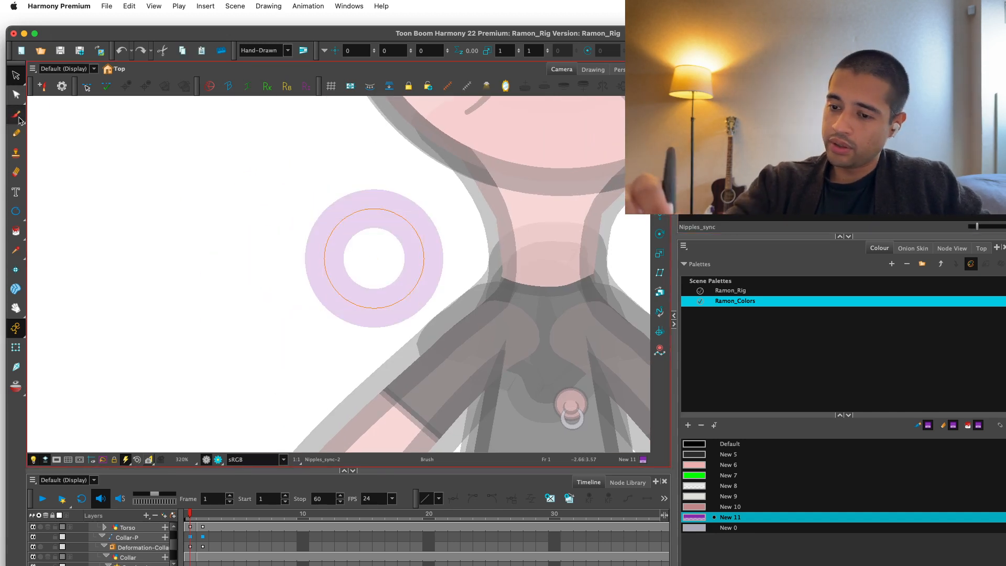
pyautogui.press('Delete')
# Try sketching curved purple brush strokes beside the character, and undo them.
pyautogui.scroll(3, 376, 303)
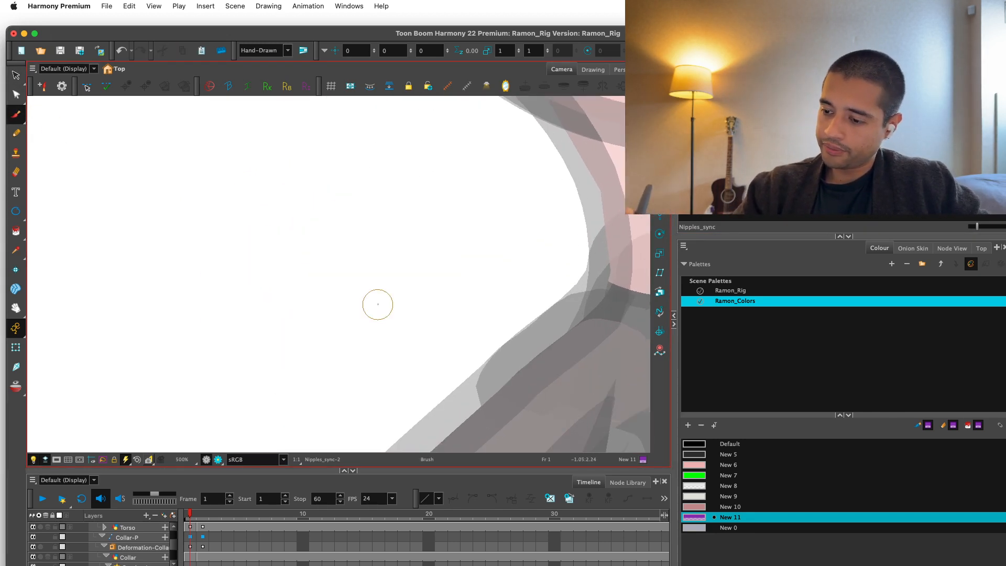
pyautogui.moveTo(359, 232); pyautogui.dragTo(276, 304)
pyautogui.moveTo(303, 273)
pyautogui.mouseDown()
pyautogui.moveTo(281, 350)
pyautogui.moveTo(336, 277)
pyautogui.moveTo(367, 281)
pyautogui.moveTo(249, 302)
pyautogui.mouseUp()
pyautogui.press('super+z')
pyautogui.press('super+z')
pyautogui.press('super+z')
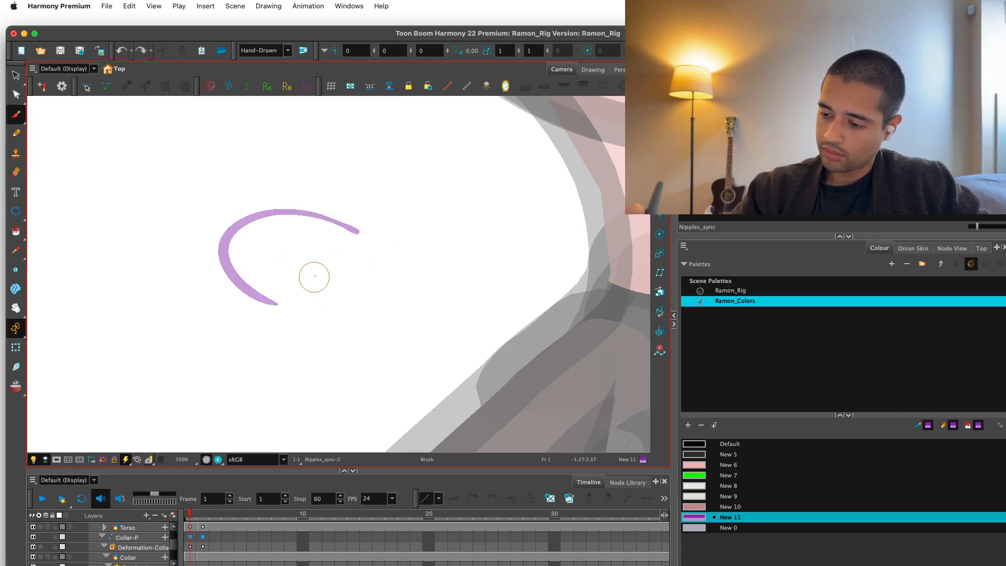
pyautogui.moveTo(317, 261)
pyautogui.mouseDown()
pyautogui.moveTo(337, 294)
pyautogui.moveTo(309, 221)
pyautogui.mouseUp()
pyautogui.press('super+z')
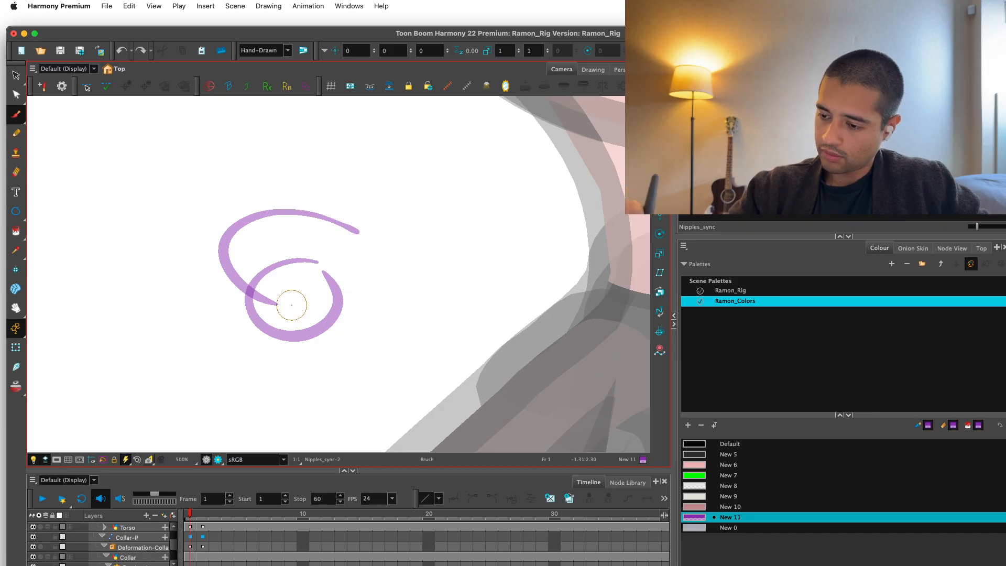
pyautogui.press('super+z')
pyautogui.press('super+z')
# Brush a wide purple oval with a smaller overlapping loop at its lower edge, in the empty space beside the neck.
pyautogui.moveTo(299, 303)
pyautogui.mouseDown()
pyautogui.moveTo(335, 305)
pyautogui.moveTo(272, 288)
pyautogui.mouseUp()
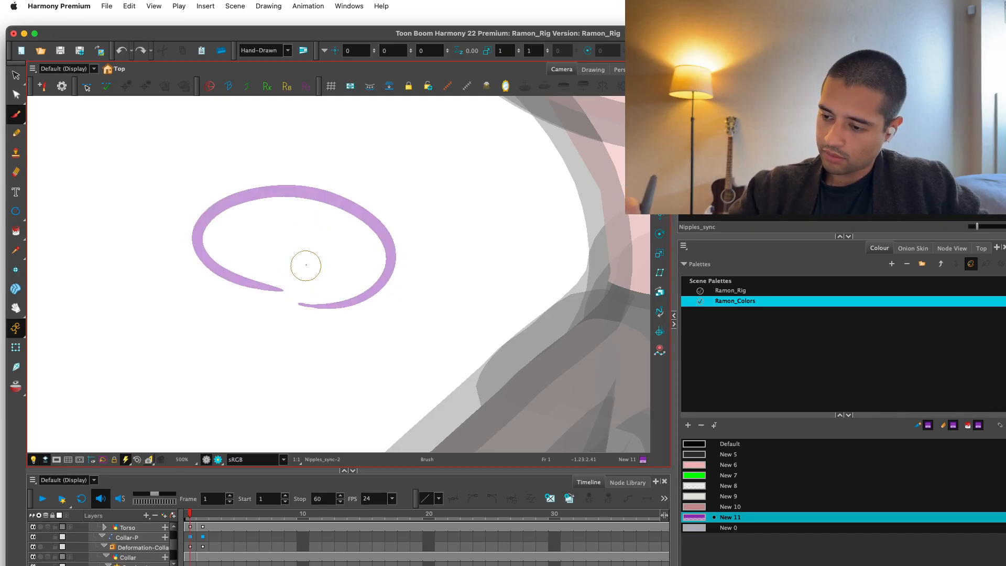
pyautogui.moveTo(300, 250); pyautogui.dragTo(310, 314)
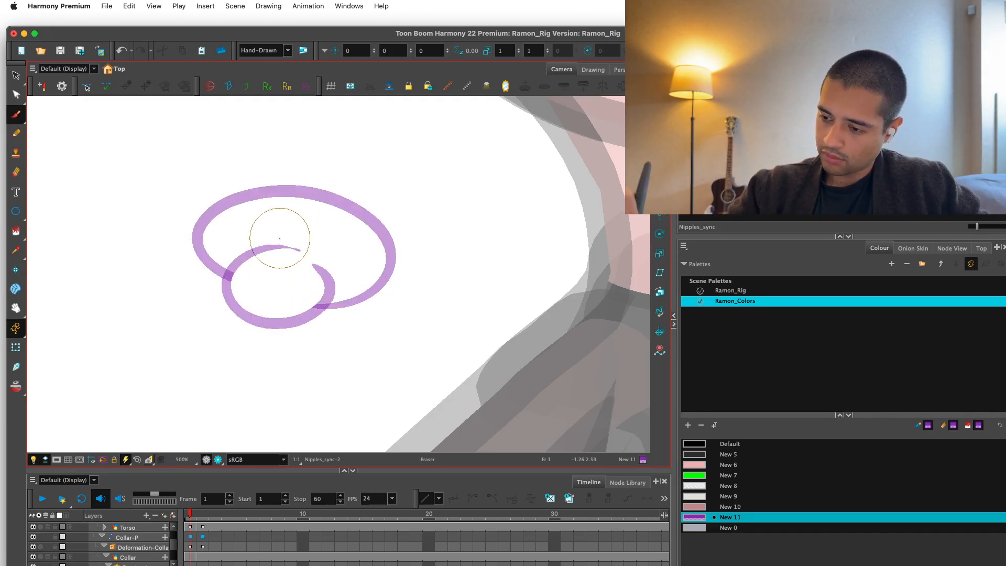
pyautogui.press('1')
pyautogui.press('1')
pyautogui.press('1')
pyautogui.press('1')
pyautogui.press('1')
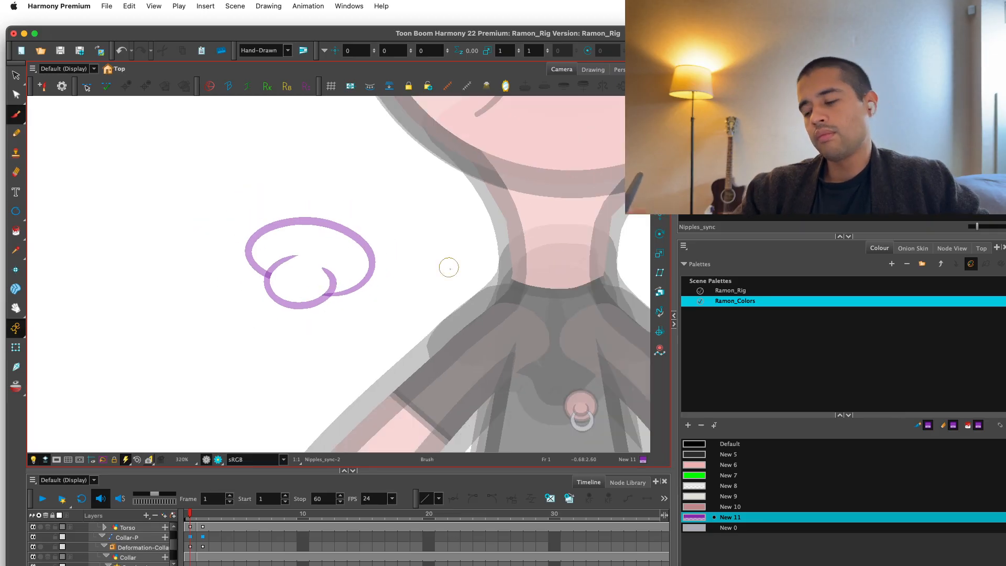
# Hand-letter ON in purple above the oval sketch and add short accent strokes around its right side.
pyautogui.press('2')
pyautogui.press('2')
pyautogui.press('2')
pyautogui.press('2')
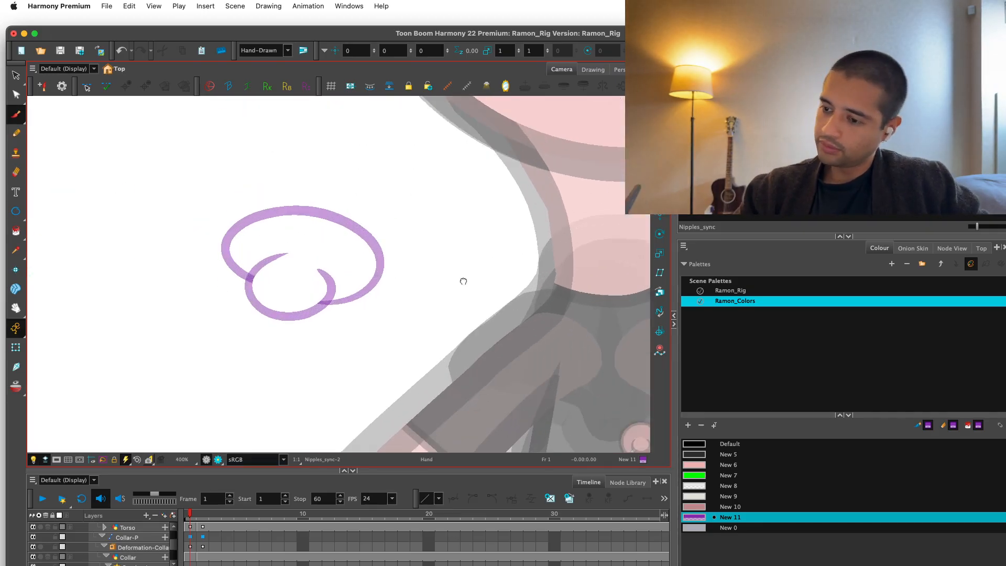
pyautogui.moveTo(464, 281); pyautogui.dragTo(473, 308)
pyautogui.press('1')
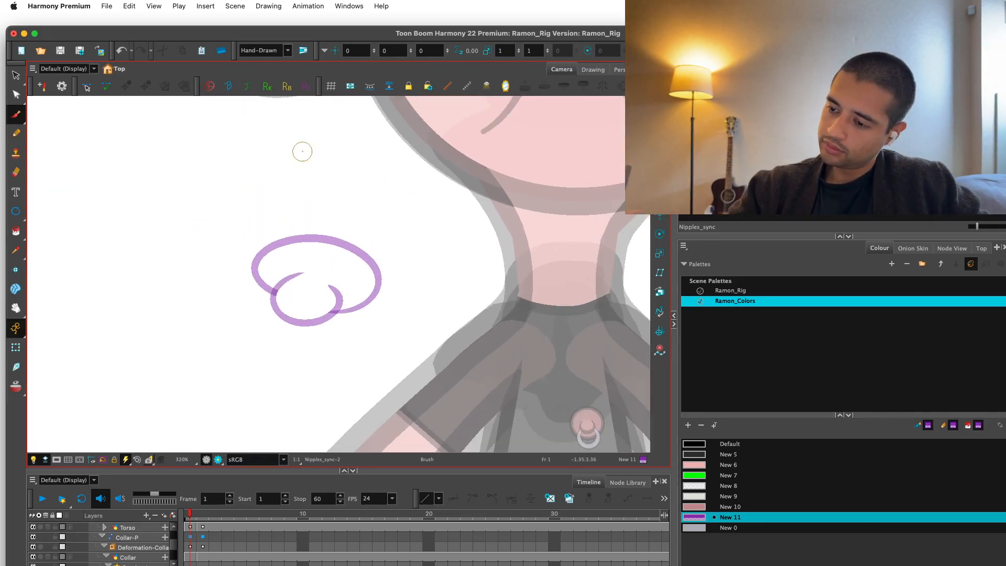
pyautogui.press('2')
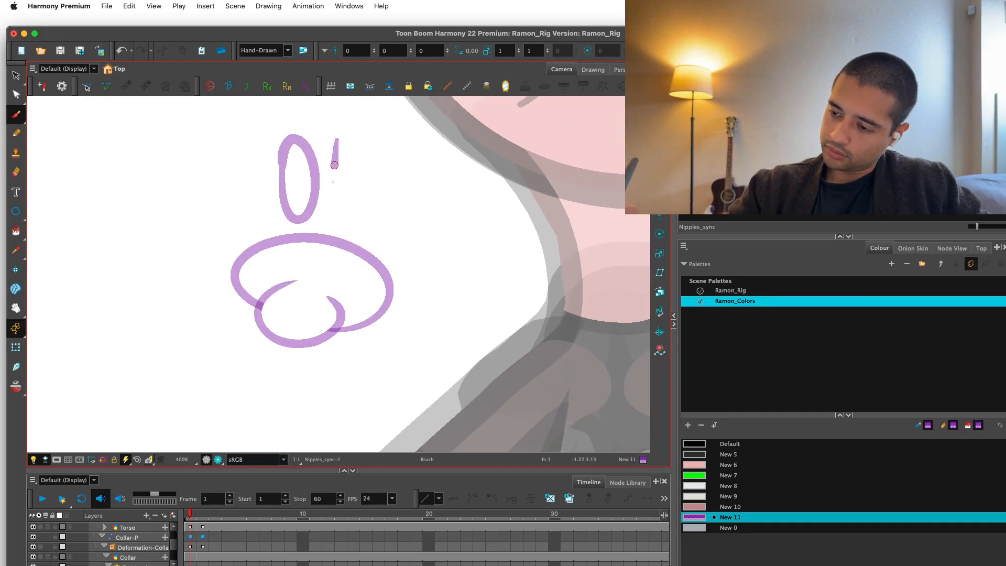
pyautogui.press('2')
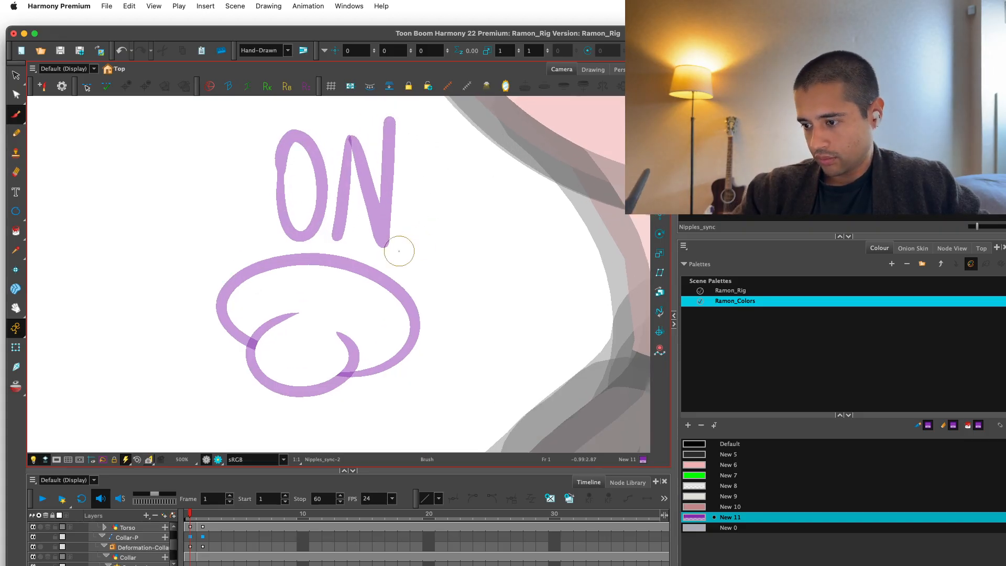
pyautogui.moveTo(410, 260); pyautogui.dragTo(452, 252)
pyautogui.press('1')
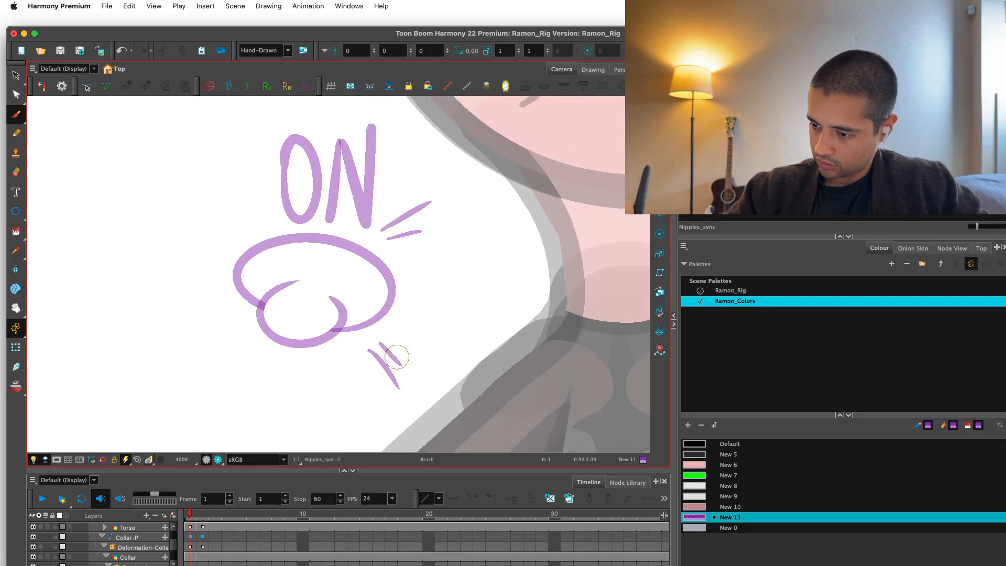
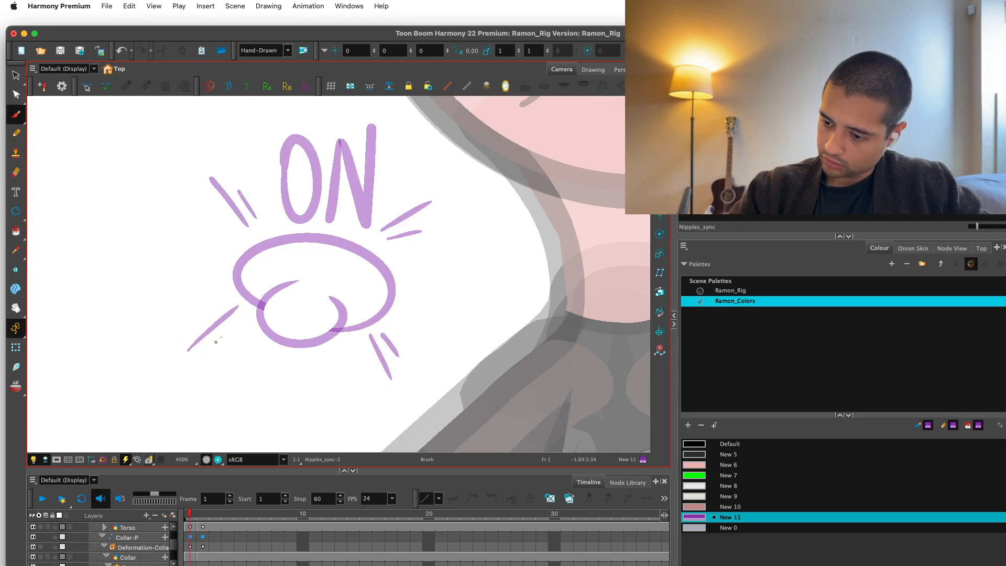
# Undo the last accent stroke and brush a replacement beside the lower-left edge of the oval sketch.
pyautogui.press('super+z')
pyautogui.moveTo(189, 353); pyautogui.dragTo(245, 312)
pyautogui.press('1')
pyautogui.press('1')
pyautogui.press('1')
pyautogui.press('1')
pyautogui.press('1')
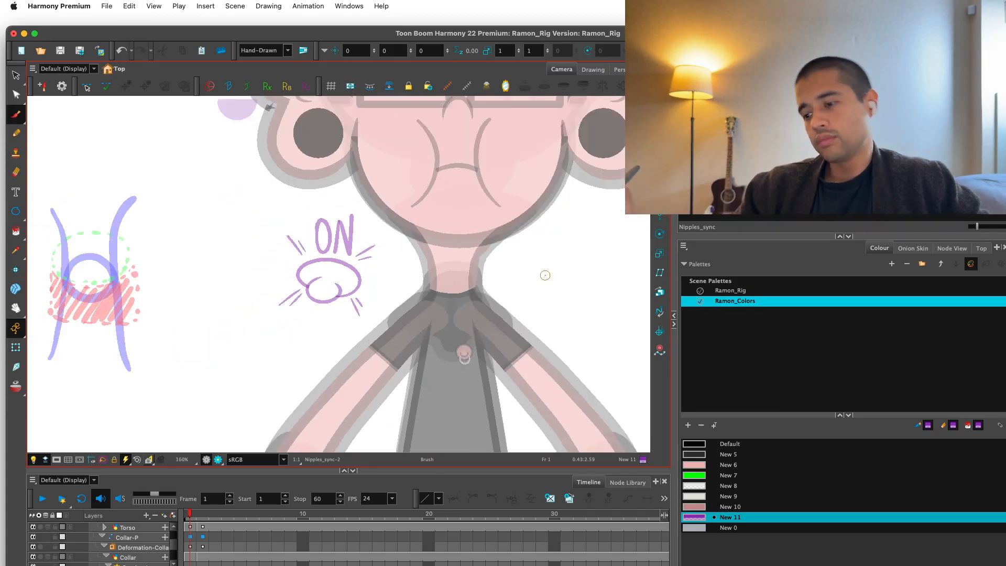
# Brush a spiky purple burst outline all the way around the ON lettering, oval and accent strokes.
pyautogui.press('2')
pyautogui.press('2')
pyautogui.press('2')
pyautogui.moveTo(497, 325); pyautogui.dragTo(464, 361)
pyautogui.press('2')
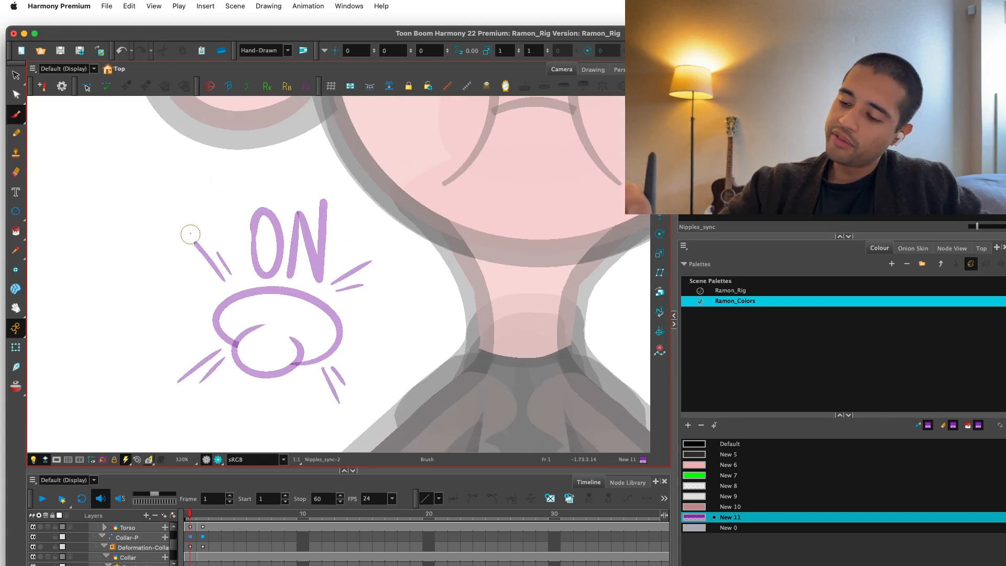
pyautogui.moveTo(199, 224)
pyautogui.mouseDown()
pyautogui.moveTo(221, 169)
pyautogui.moveTo(255, 190)
pyautogui.moveTo(317, 180)
pyautogui.mouseUp()
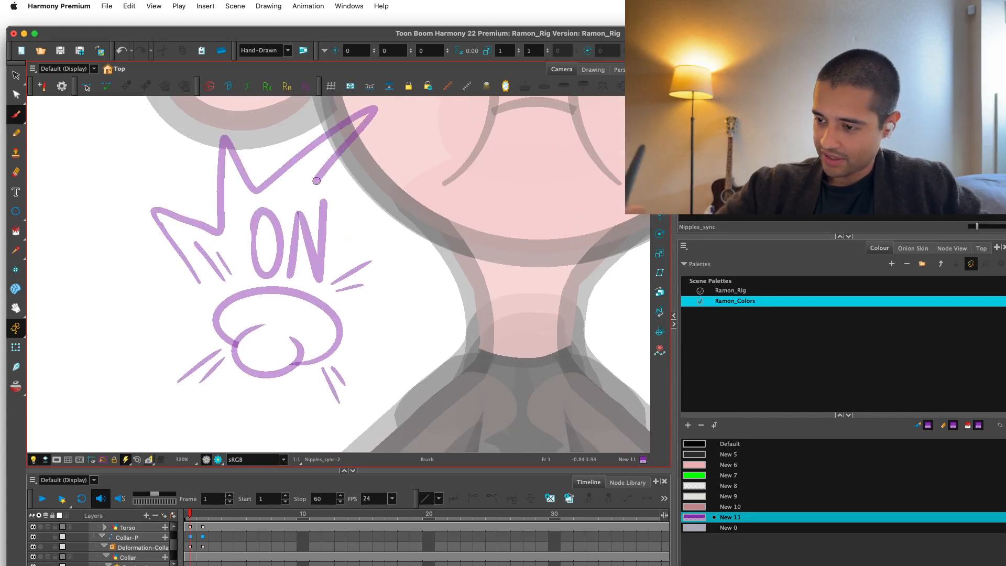
pyautogui.moveTo(373, 298)
pyautogui.mouseDown()
pyautogui.moveTo(397, 375)
pyautogui.moveTo(368, 413)
pyautogui.moveTo(322, 399)
pyautogui.moveTo(267, 428)
pyautogui.moveTo(261, 386)
pyautogui.moveTo(154, 437)
pyautogui.mouseUp()
pyautogui.moveTo(110, 388)
pyautogui.mouseDown()
pyautogui.moveTo(108, 291)
pyautogui.moveTo(218, 252)
pyautogui.mouseUp()
pyautogui.press('1')
pyautogui.press('1')
pyautogui.press('1')
pyautogui.press('1')
pyautogui.press('1')
pyautogui.press('1')
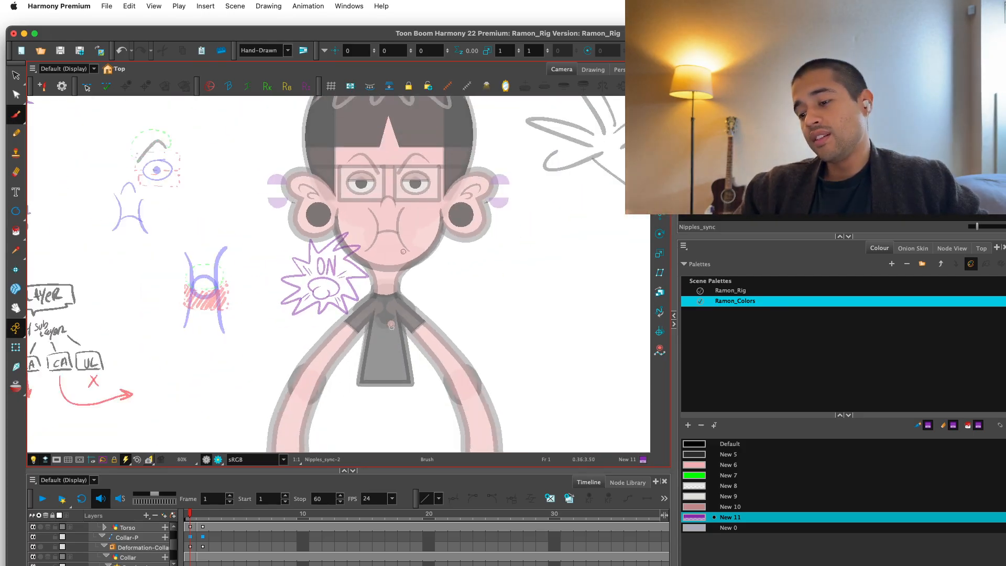
# Select the whole ON burst note and scale it down to a small note beside the neck.
pyautogui.press('2')
pyautogui.press('2')
pyautogui.press('2')
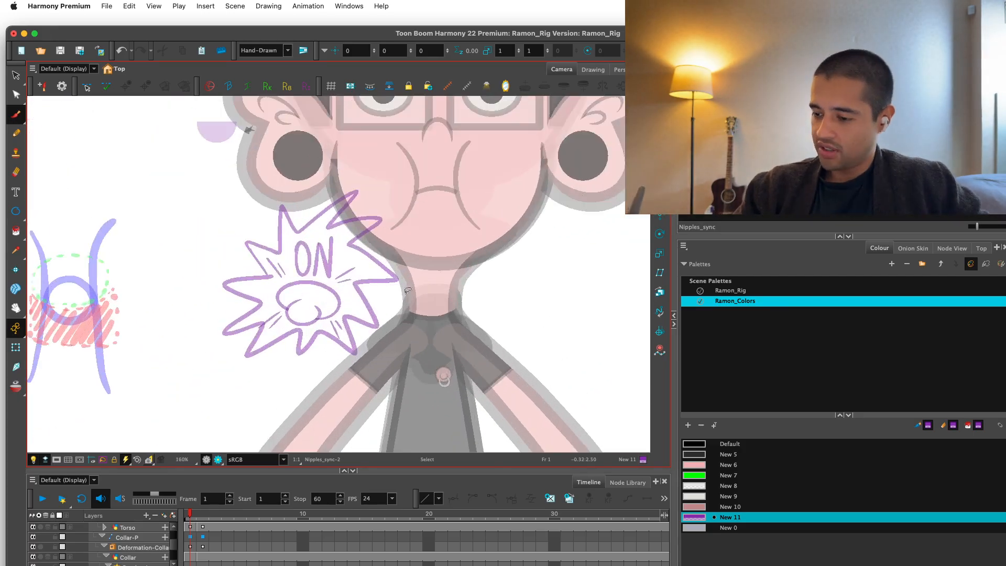
pyautogui.press('1')
pyautogui.hotkey('alt', 's')
pyautogui.moveTo(443, 257)
pyautogui.mouseDown()
pyautogui.moveTo(391, 362)
pyautogui.moveTo(375, 218)
pyautogui.moveTo(334, 277)
pyautogui.moveTo(332, 260)
pyautogui.mouseUp()
pyautogui.click(386, 241)
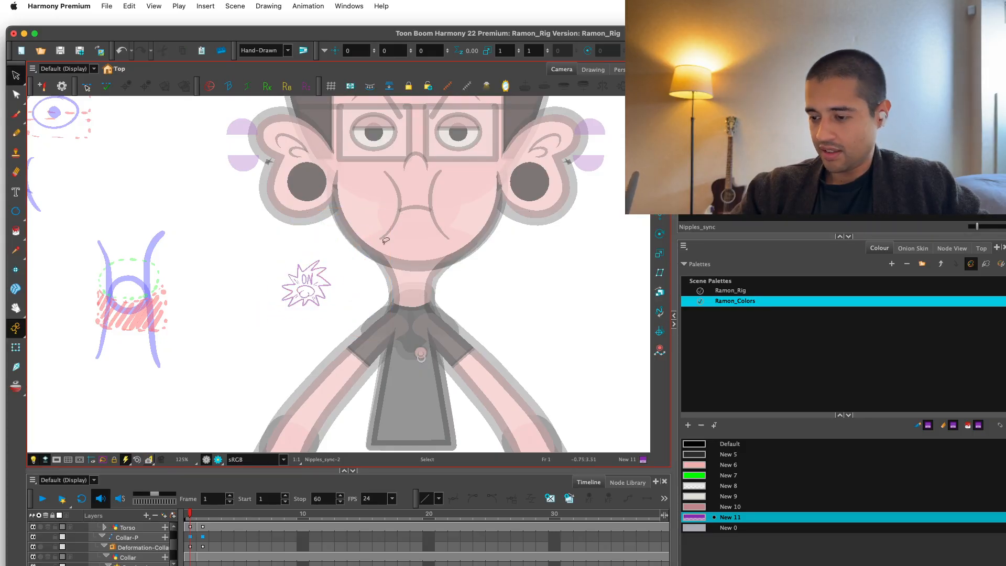
# Try deleting the ON burst note, and undo the deletion.
pyautogui.press('2')
pyautogui.press('2')
pyautogui.press('2')
pyautogui.press('2')
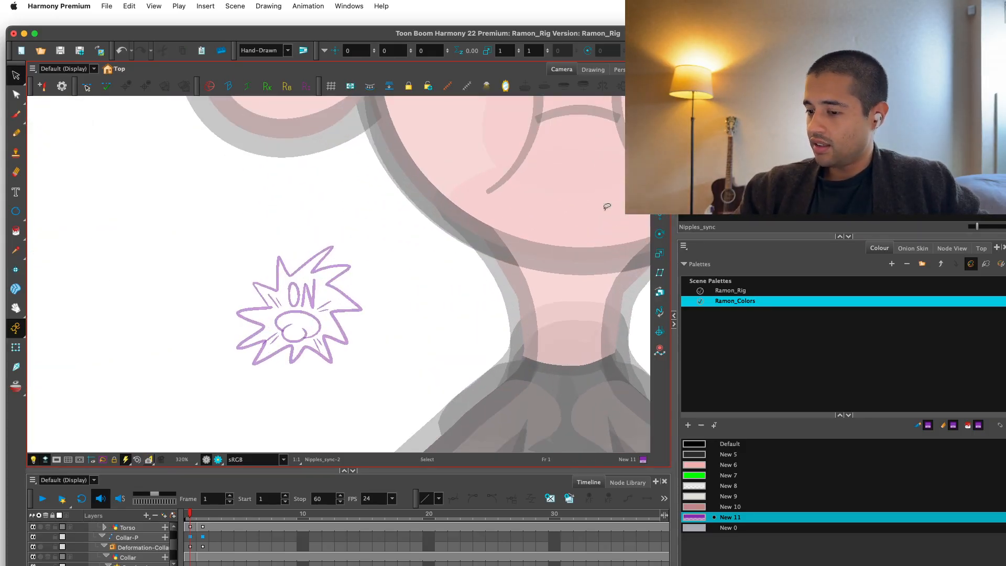
pyautogui.moveTo(366, 231); pyautogui.dragTo(435, 366)
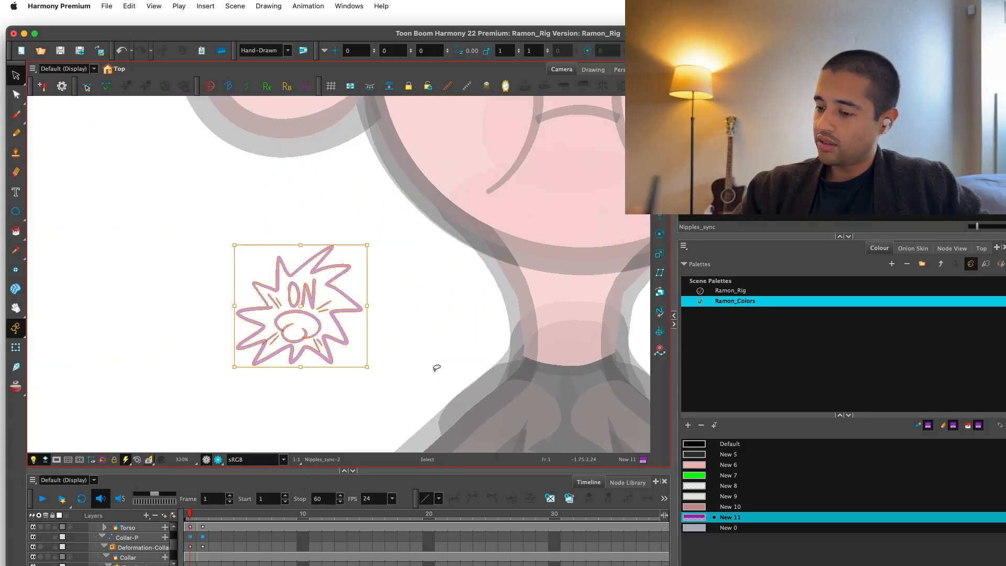
pyautogui.press('Delete')
pyautogui.press('super+z')
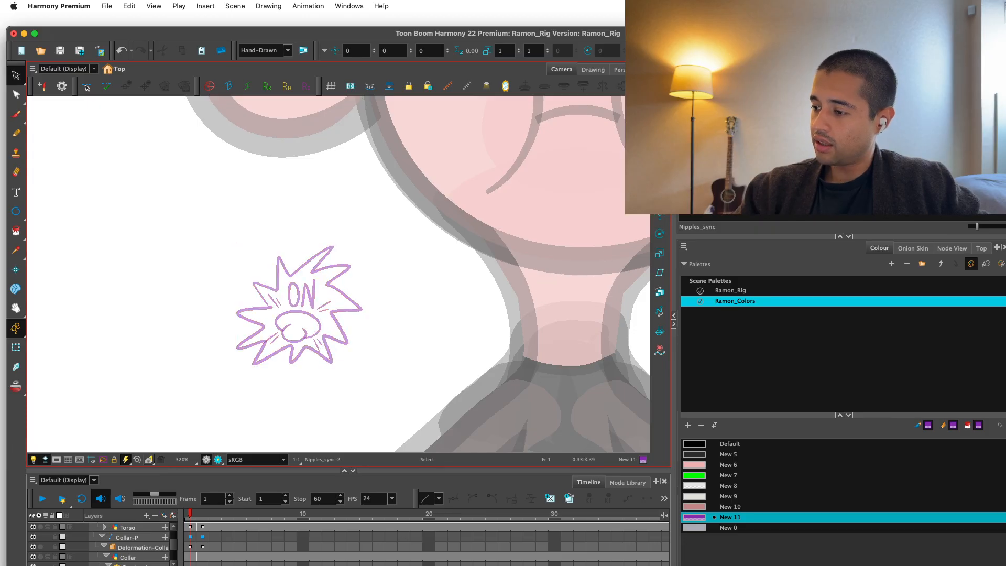
pyautogui.press('super+shift+z')
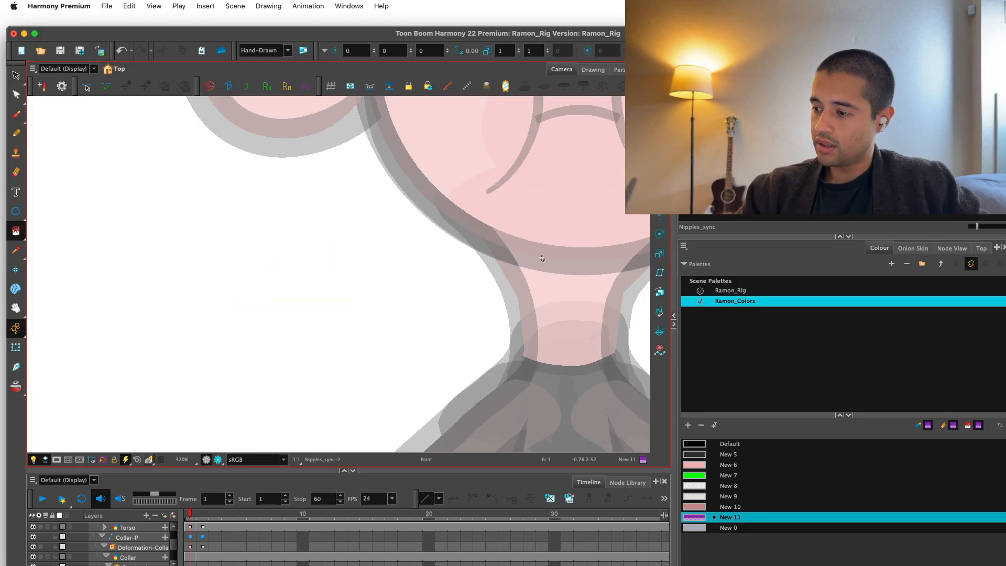
pyautogui.press('super+z')
# Try filling the ON burst with the outline's purple using Paint, and undo the fill.
pyautogui.click(334, 320)
pyautogui.moveTo(340, 322); pyautogui.dragTo(391, 288)
pyautogui.press('2')
pyautogui.press('2')
pyautogui.press('2')
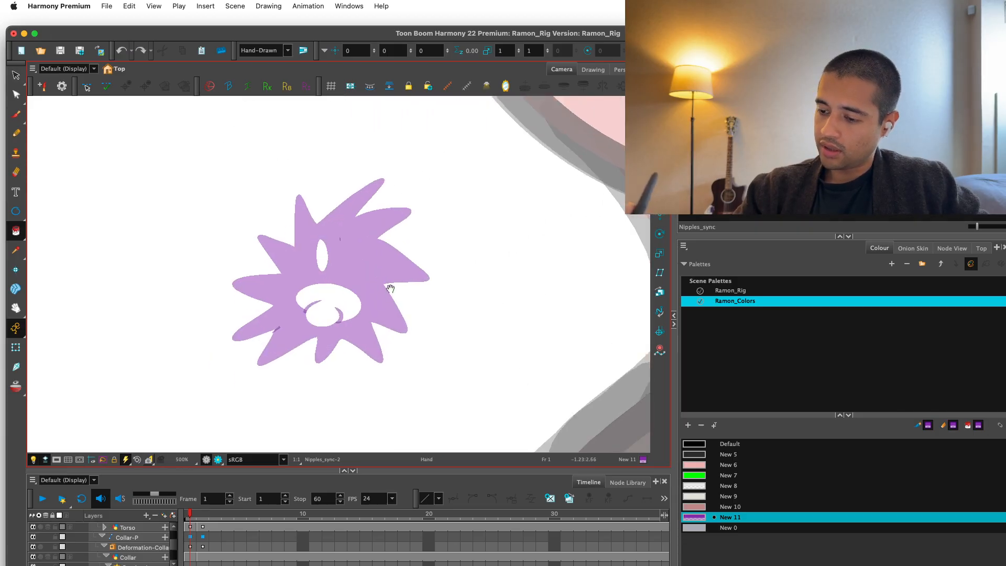
pyautogui.press('super+z')
# Try filling the burst's empty areas with the same purple using Paint Unpainted, and undo the fill.
pyautogui.press('1')
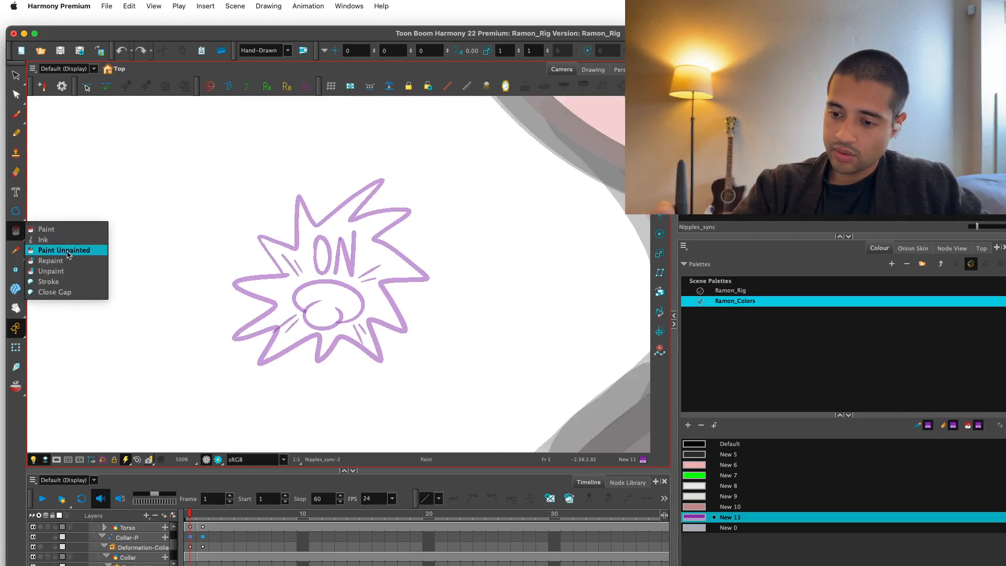
pyautogui.moveTo(527, 193); pyautogui.dragTo(498, 320)
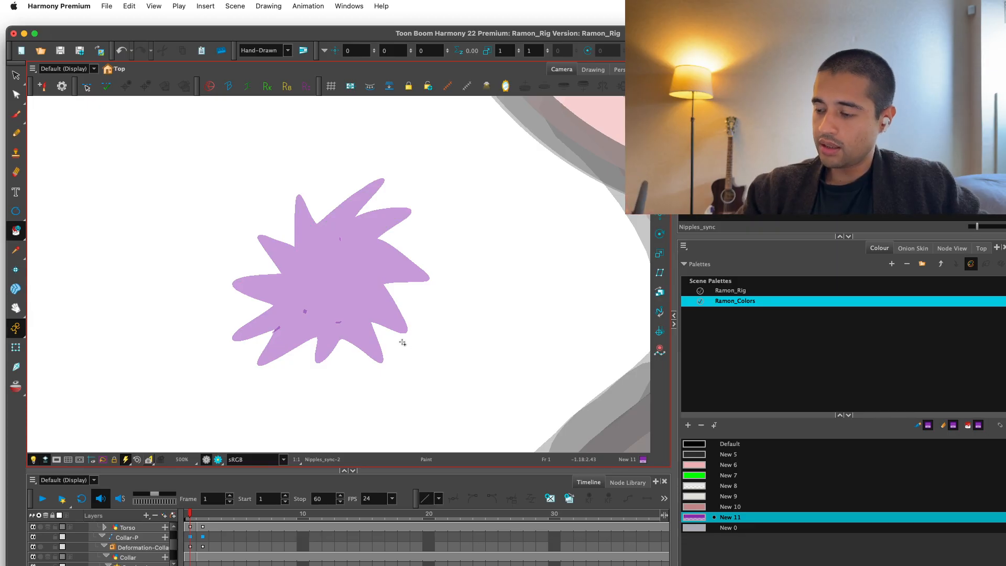
pyautogui.press('super+z')
# Add a lighter, more transparent purple swatch to Ramon_Colors and fill the unpainted areas of the ON burst with it.
pyautogui.click(688, 425)
pyautogui.doubleClick(697, 538)
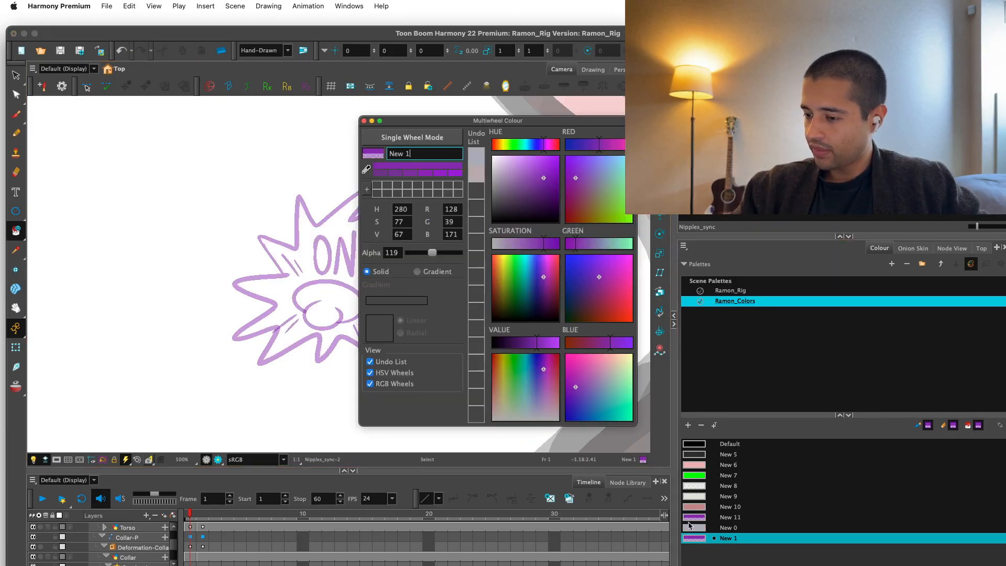
pyautogui.click(364, 121)
pyautogui.moveTo(361, 163); pyautogui.dragTo(470, 253)
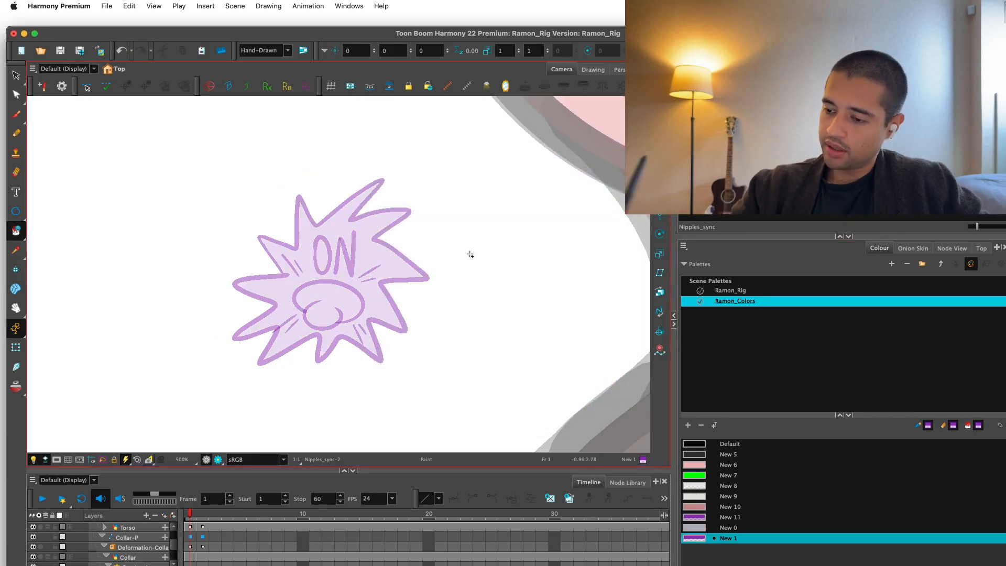
# Select the ON note with the Transform tool and examine it against the full character.
pyautogui.press('1')
pyautogui.click(15, 329)
pyautogui.press('1')
pyautogui.hotkey('shift', 't')
pyautogui.press('1')
pyautogui.press('1')
pyautogui.press('1')
pyautogui.press('1')
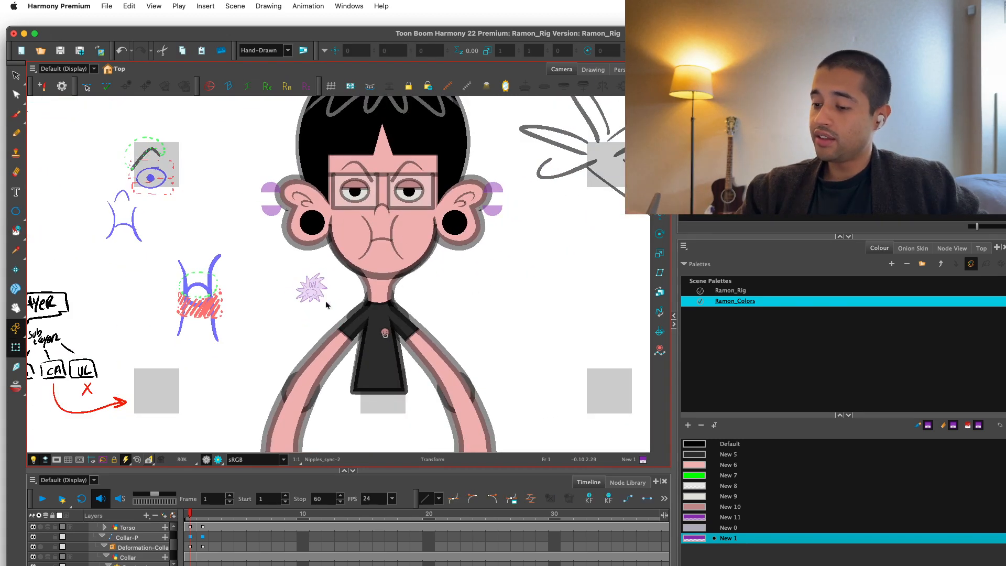
pyautogui.click(325, 300)
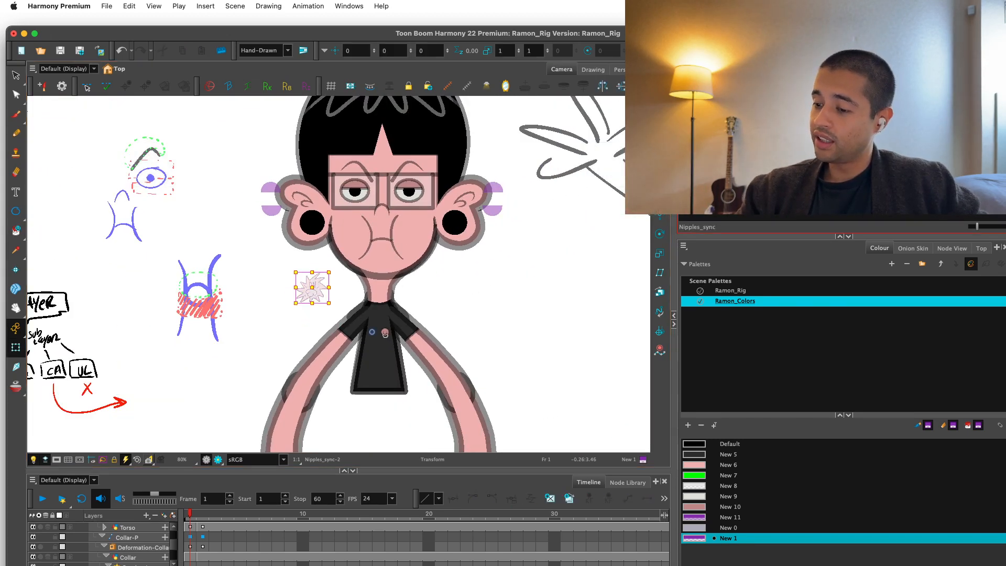
pyautogui.press('2')
pyautogui.press('2')
pyautogui.click(755, 184)
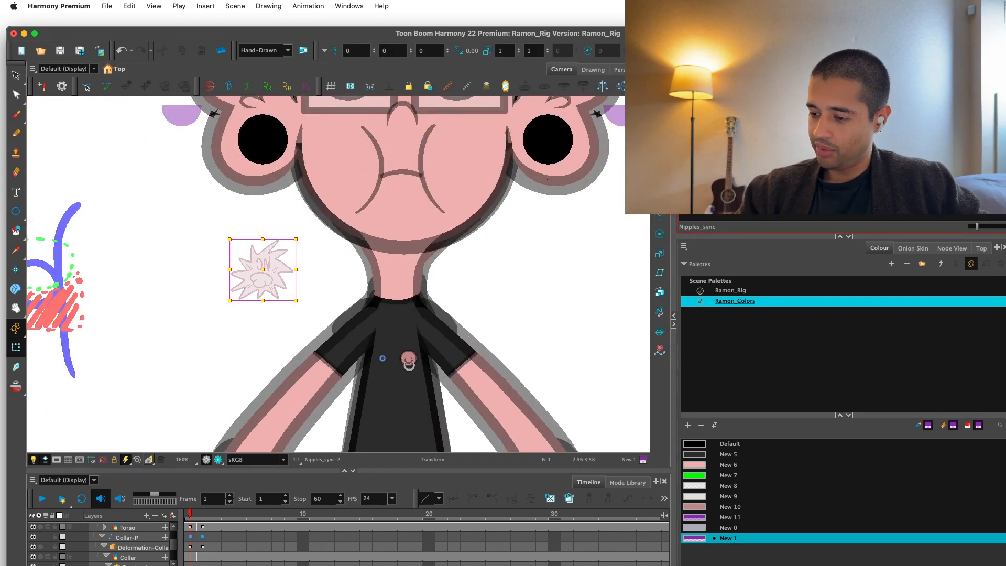
pyautogui.click(712, 184)
pyautogui.click(755, 183)
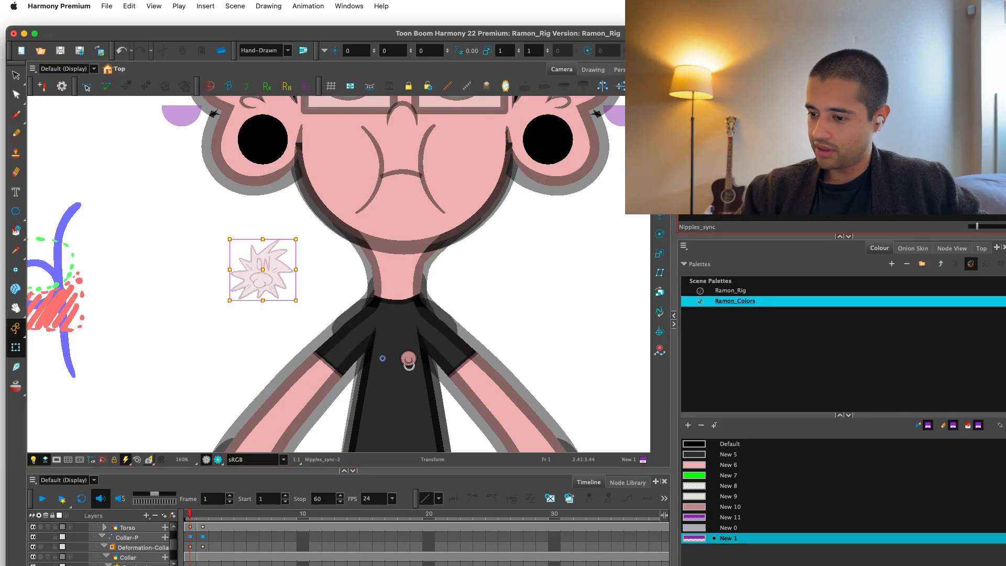
pyautogui.click(536, 297)
pyautogui.press('1')
pyautogui.press('1')
pyautogui.moveTo(495, 320)
pyautogui.mouseDown()
pyautogui.moveTo(481, 331)
pyautogui.moveTo(491, 359)
pyautogui.mouseUp()
pyautogui.press('1')
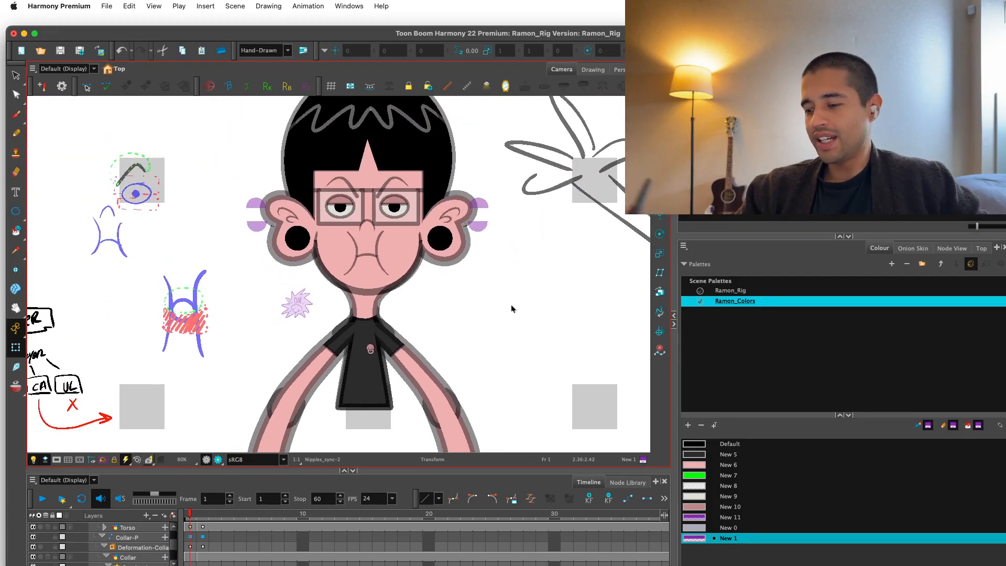
# Locate the ON note's drawing node in the node network.
pyautogui.click(951, 247)
pyautogui.press('2')
pyautogui.press('2')
pyautogui.click(304, 304)
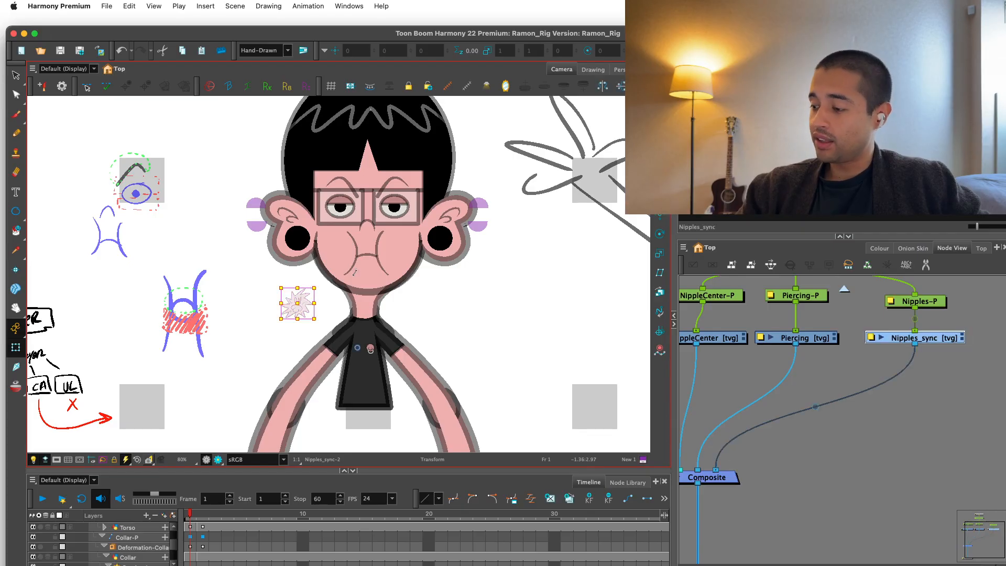
# Spread out the overlapping Notes, DrawOvers and Colour-Card nodes above the top-level Composite.
pyautogui.hotkey('shift', 'w')
pyautogui.press('2')
pyautogui.moveTo(867, 348); pyautogui.dragTo(809, 377)
pyautogui.press('o')
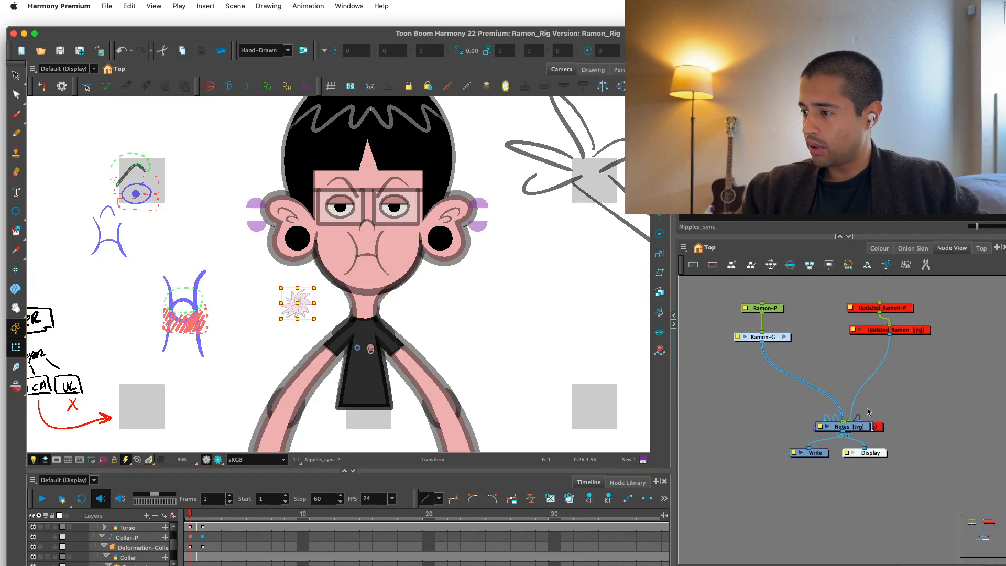
pyautogui.press('2')
pyautogui.moveTo(871, 435); pyautogui.dragTo(953, 371)
pyautogui.moveTo(875, 334); pyautogui.dragTo(843, 335)
pyautogui.moveTo(873, 428); pyautogui.dragTo(962, 343)
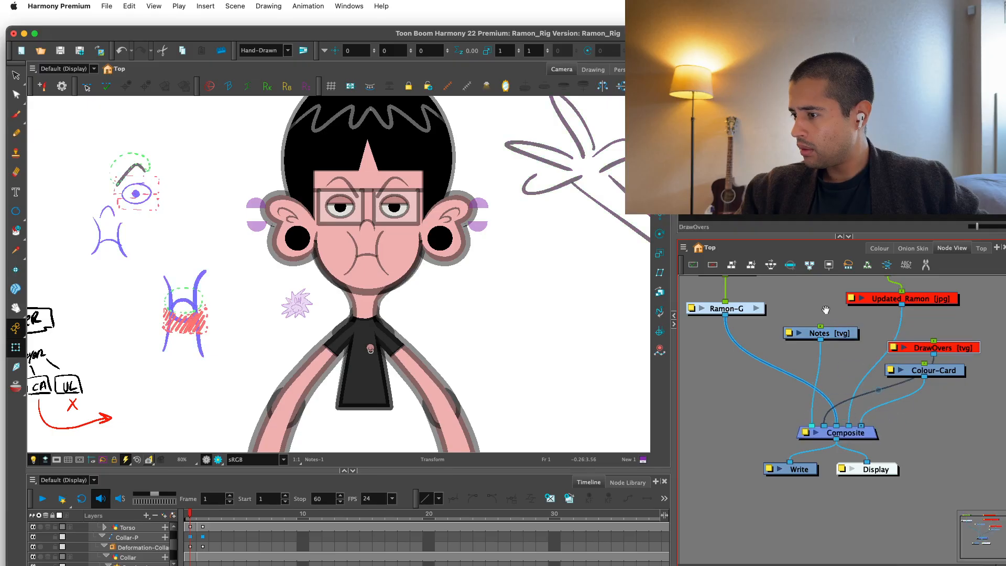
# Return to the Nipples_sync node through the ON note and select the note's artwork.
pyautogui.moveTo(826, 309); pyautogui.dragTo(833, 351)
pyautogui.press('2')
pyautogui.click(304, 302)
pyautogui.press('o')
pyautogui.press('2')
pyautogui.press('2')
pyautogui.click(874, 418)
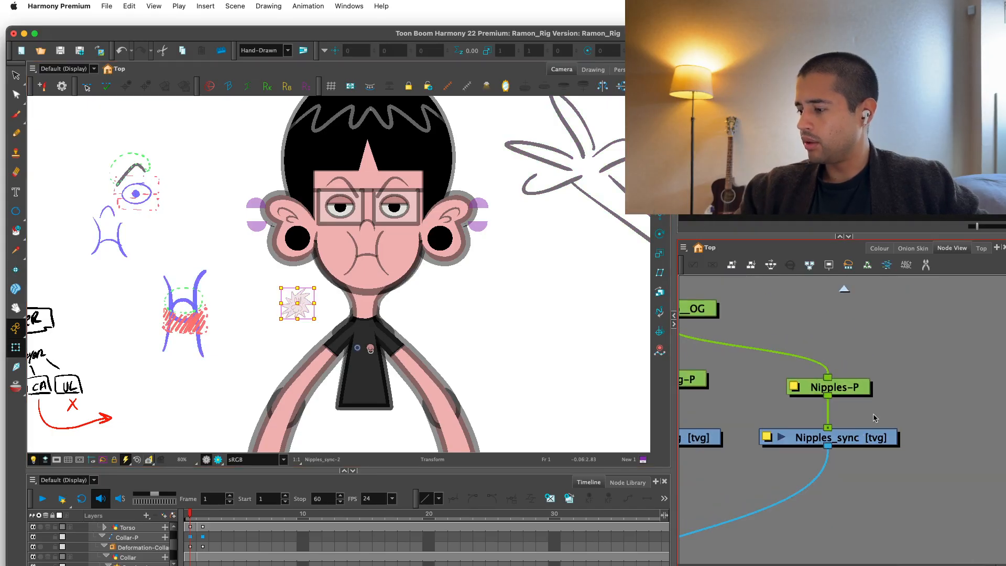
pyautogui.click(868, 436)
pyautogui.hotkey('alt', 's')
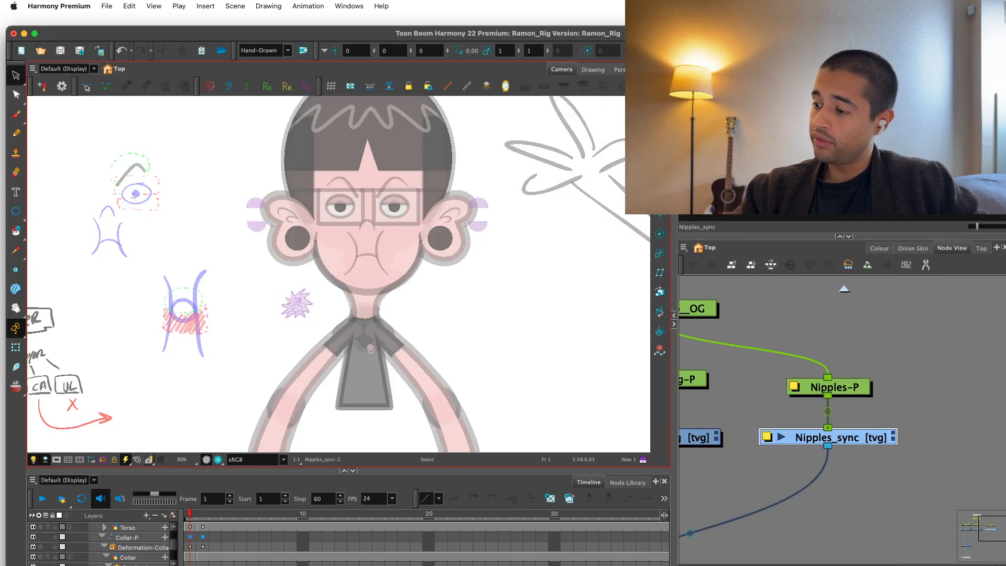
pyautogui.moveTo(268, 280); pyautogui.dragTo(338, 309)
pyautogui.press('Delete')
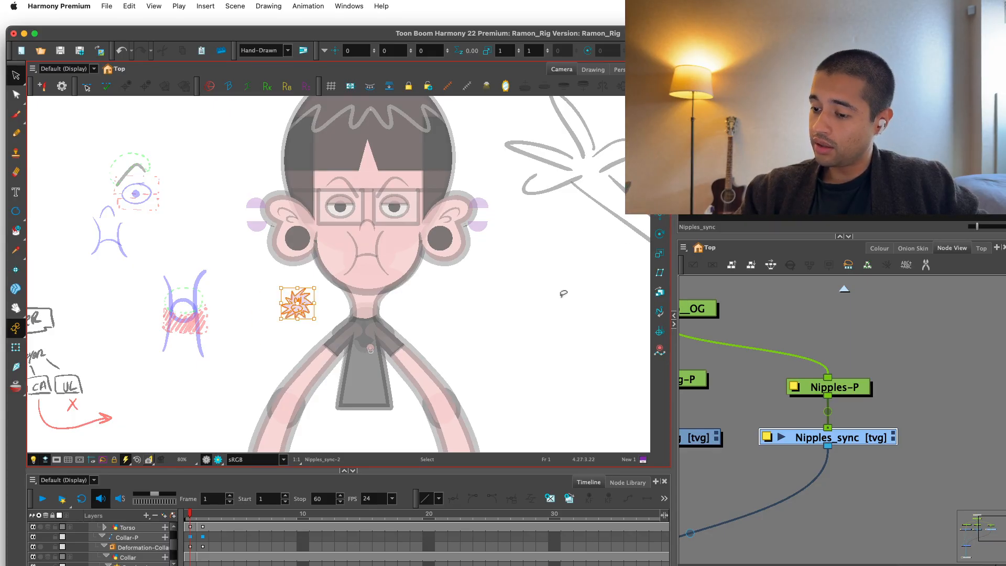
# Add an Underlay-Layer (Isolate) node and place it below Nipples_sync.
pyautogui.scroll(-5, 805, 316)
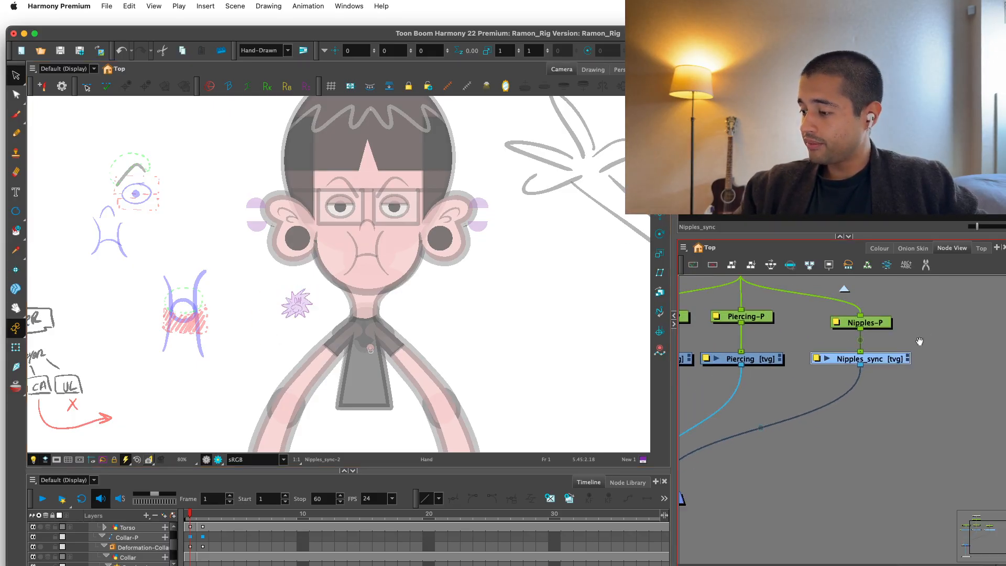
pyautogui.click(777, 372)
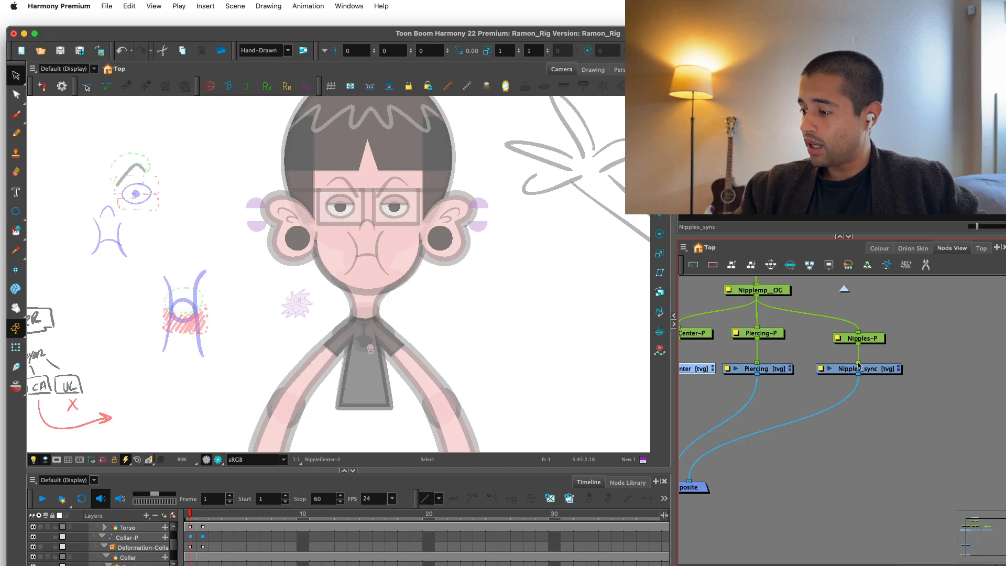
pyautogui.click(847, 404)
pyautogui.press('Tab')
pyautogui.write('uner')
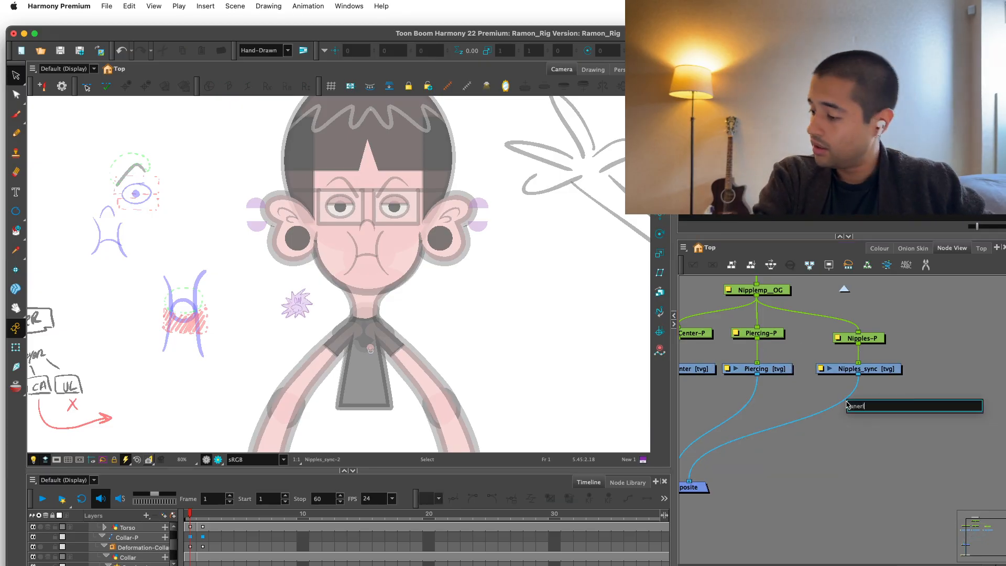
pyautogui.press('BackSpace')
pyautogui.write('d')
pyautogui.press('BackSpace')
pyautogui.press('BackSpace')
pyautogui.write('dn')
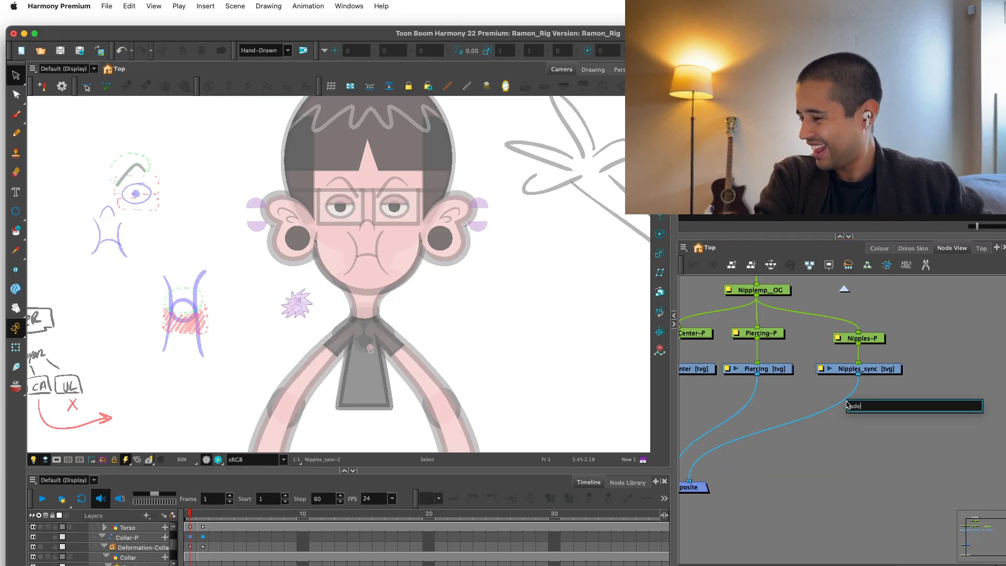
pyautogui.press('BackSpace')
pyautogui.press('BackSpace')
pyautogui.write('nde')
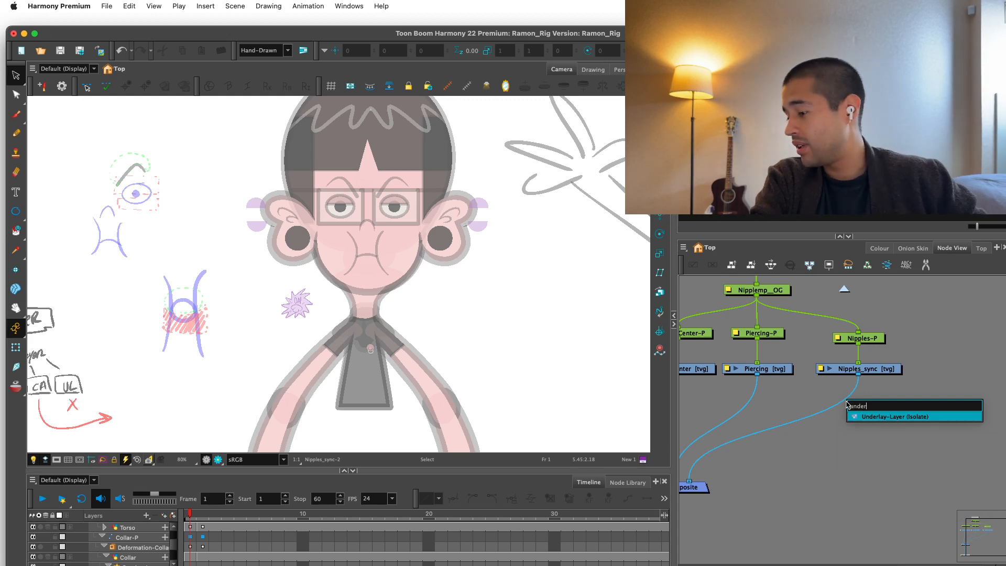
pyautogui.press('Return')
pyautogui.moveTo(908, 400); pyautogui.dragTo(914, 414)
# Switch the Nipples_sync layer to drawing Nipples_sync-1 and examine the nipples on the torso.
pyautogui.click(886, 373)
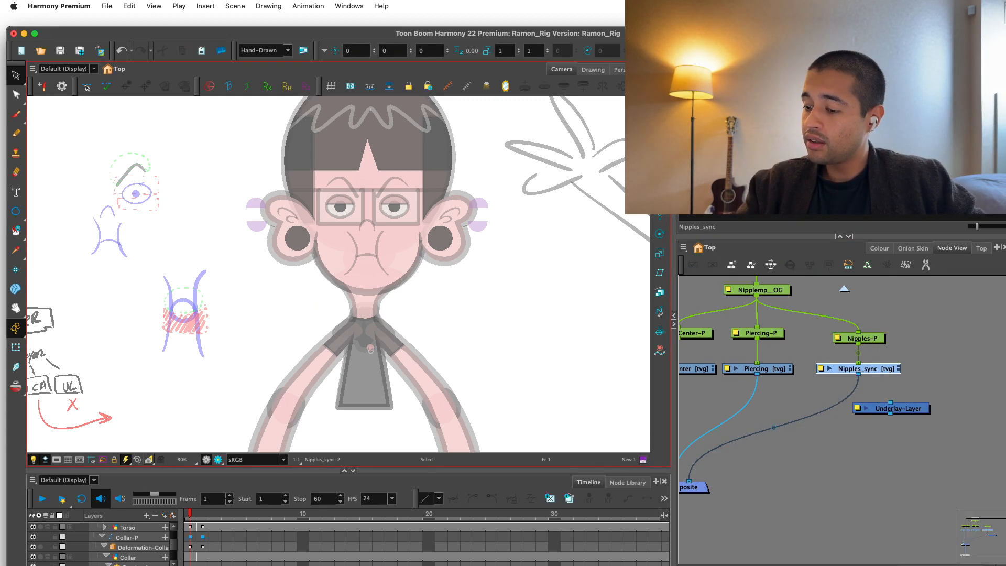
pyautogui.moveTo(489, 379); pyautogui.dragTo(488, 319)
pyautogui.press('2')
pyautogui.press('2')
pyautogui.press('2')
pyautogui.press('[')
pyautogui.press('2')
pyautogui.press('2')
pyautogui.press('2')
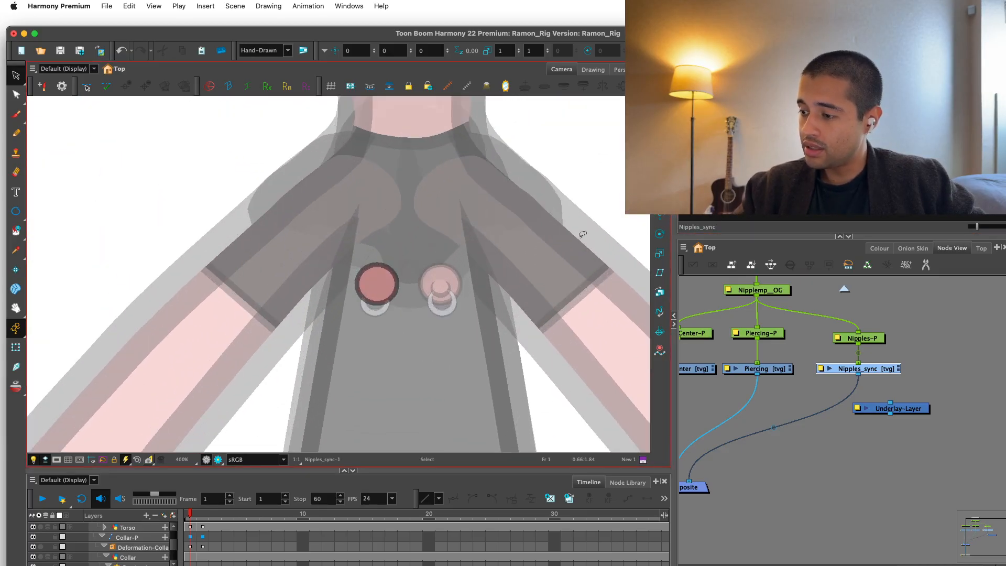
# Add a Line-Art (Isolate) node between Nipples_sync and the Composite, and connect Nipples_sync to the Underlay-Layer beside it.
pyautogui.press('Return')
pyautogui.write('line-a')
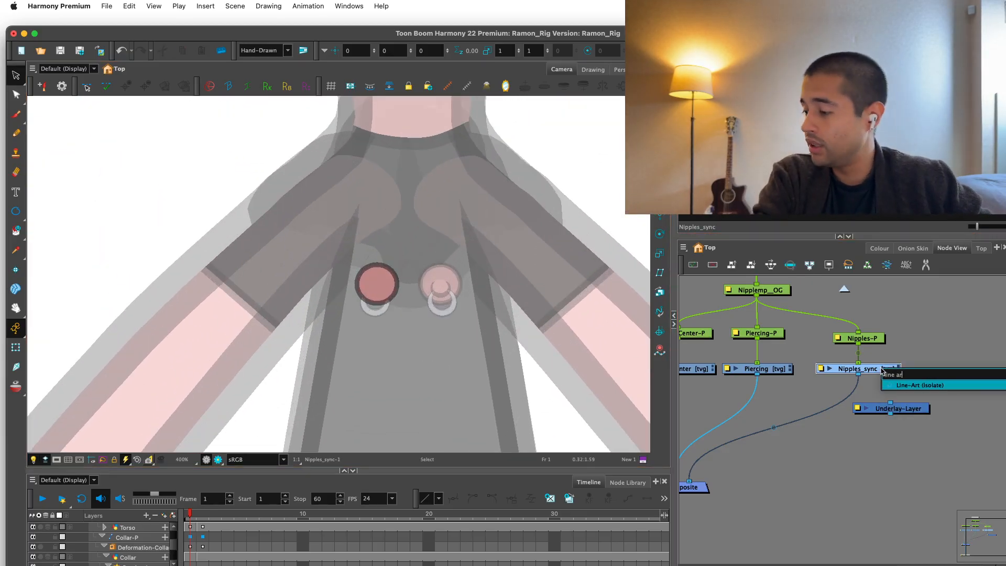
pyautogui.press('Return')
pyautogui.moveTo(846, 392); pyautogui.dragTo(842, 407)
pyautogui.moveTo(907, 429); pyautogui.dragTo(984, 373)
pyautogui.press('1')
pyautogui.press('1')
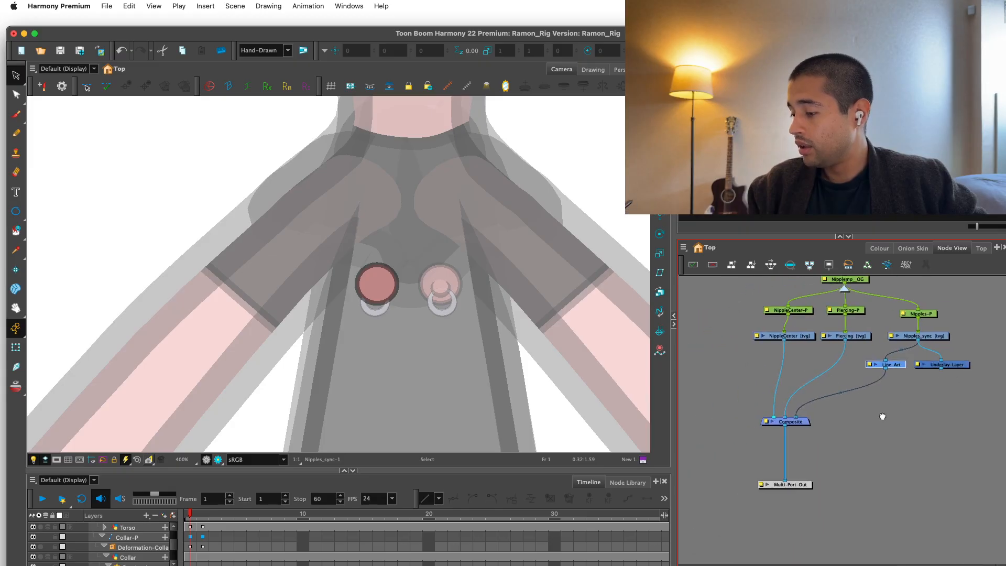
# Move the Multi-Port-Out and Composite nodes lower to make room beneath the Line-Art and Underlay-Layer nodes.
pyautogui.moveTo(788, 484); pyautogui.dragTo(782, 510)
pyautogui.moveTo(786, 421); pyautogui.dragTo(789, 434)
pyautogui.press('2')
pyautogui.moveTo(925, 395); pyautogui.dragTo(901, 392)
pyautogui.press('2')
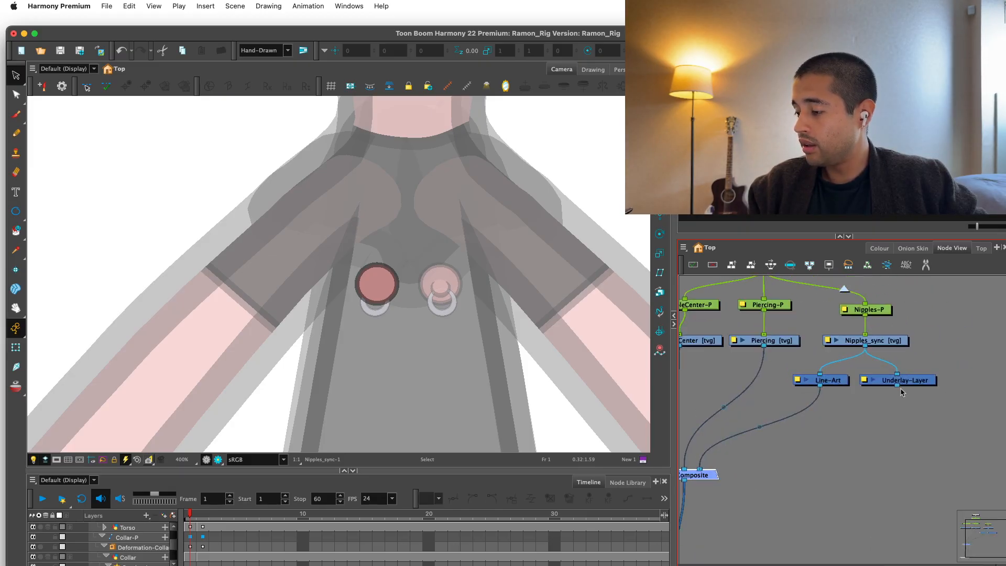
# Connect the Underlay-Layer to the Composite and insert a Visibility node between them.
pyautogui.moveTo(718, 472); pyautogui.dragTo(717, 473)
pyautogui.press('Tab')
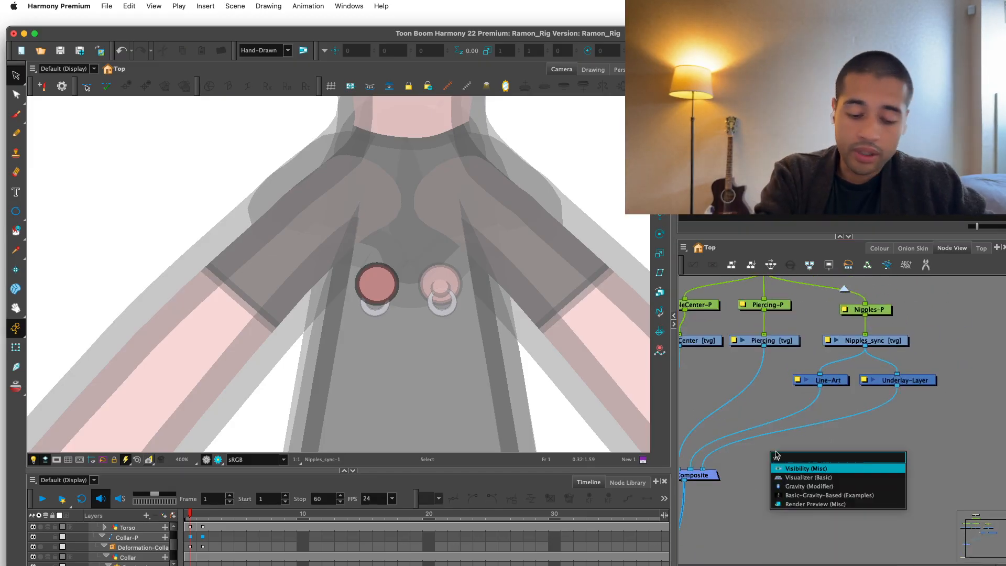
pyautogui.write('visib')
pyautogui.press('Return')
pyautogui.moveTo(824, 450); pyautogui.dragTo(868, 417)
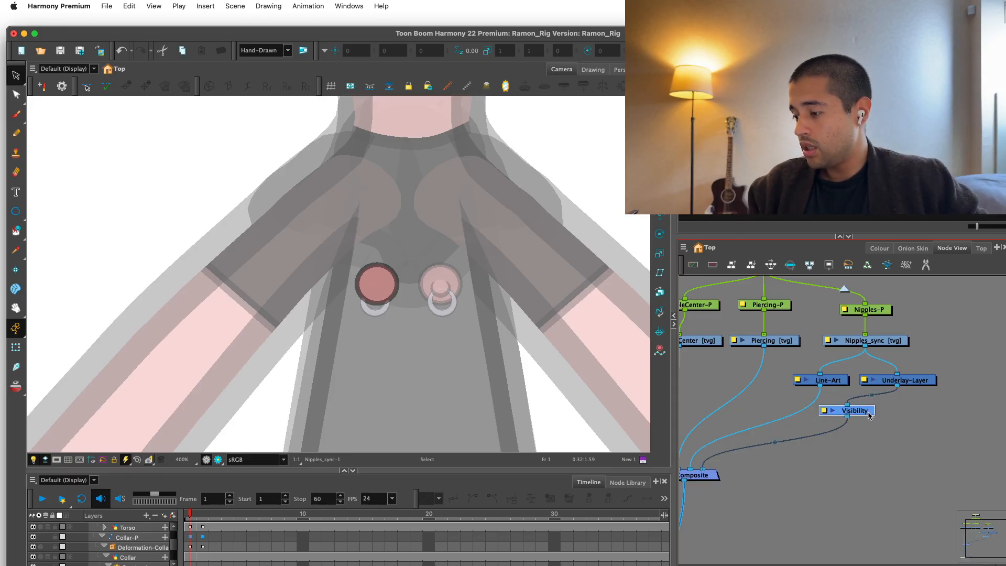
# Select the Nipples_sync node and switch it to drawing Nipples_sync-2.
pyautogui.click(16, 347)
pyautogui.moveTo(921, 392); pyautogui.dragTo(886, 436)
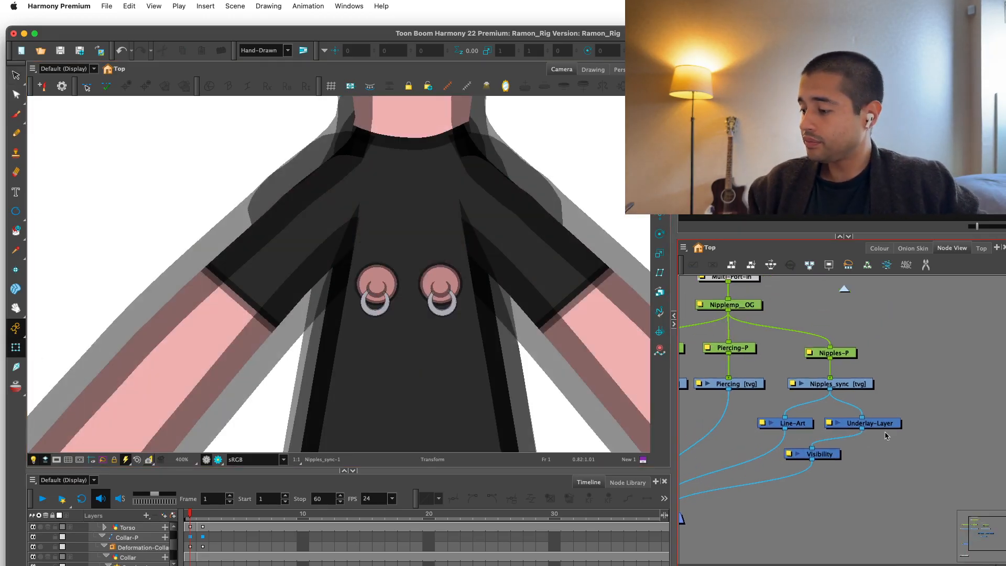
pyautogui.click(861, 385)
pyautogui.click(770, 194)
pyautogui.press('1')
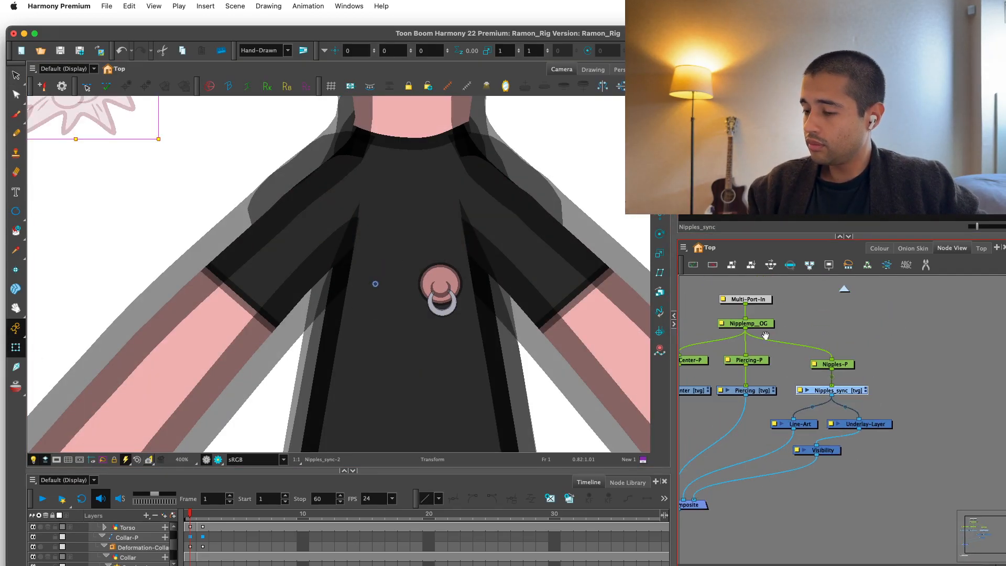
pyautogui.press('1')
# Preview the character in render view and examine the torso and the ON note.
pyautogui.moveTo(509, 313); pyautogui.dragTo(566, 330)
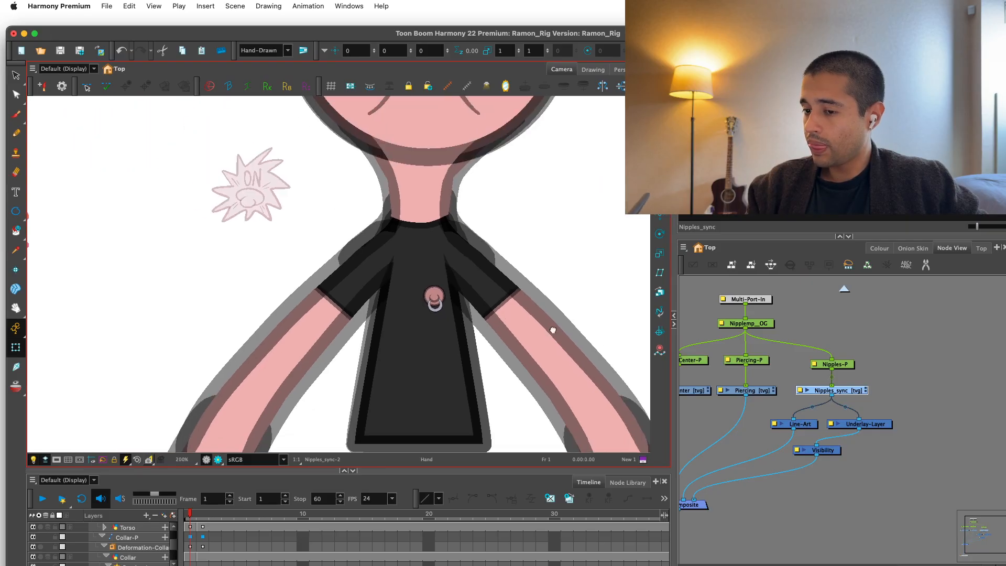
pyautogui.press('1')
pyautogui.click(901, 471)
pyautogui.click(218, 459)
pyautogui.press('1')
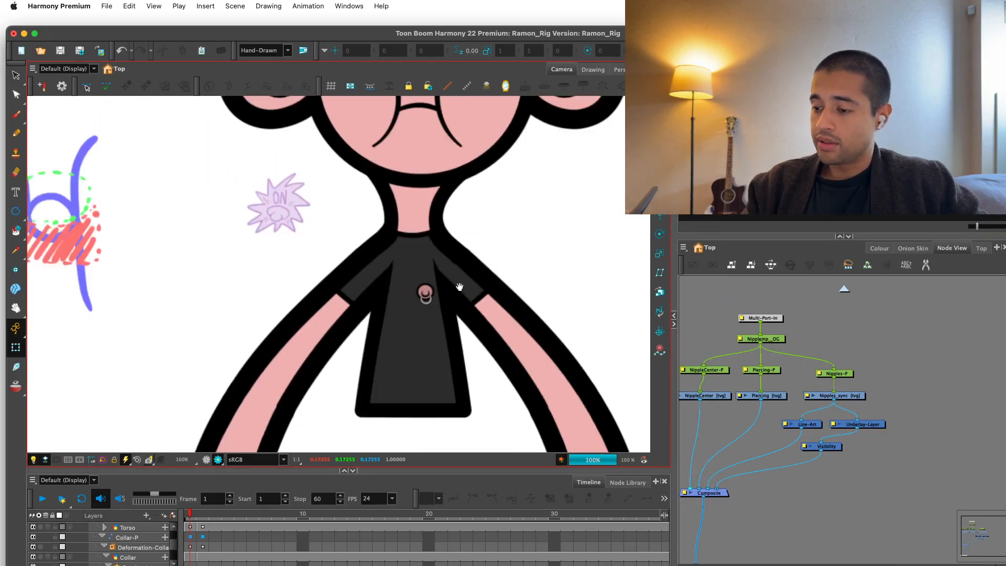
pyautogui.moveTo(460, 287); pyautogui.dragTo(509, 391)
pyautogui.click(726, 360)
# Place the Visibility node beneath the Underlay-Layer and disable its Soft Render option.
pyautogui.moveTo(837, 453); pyautogui.dragTo(858, 455)
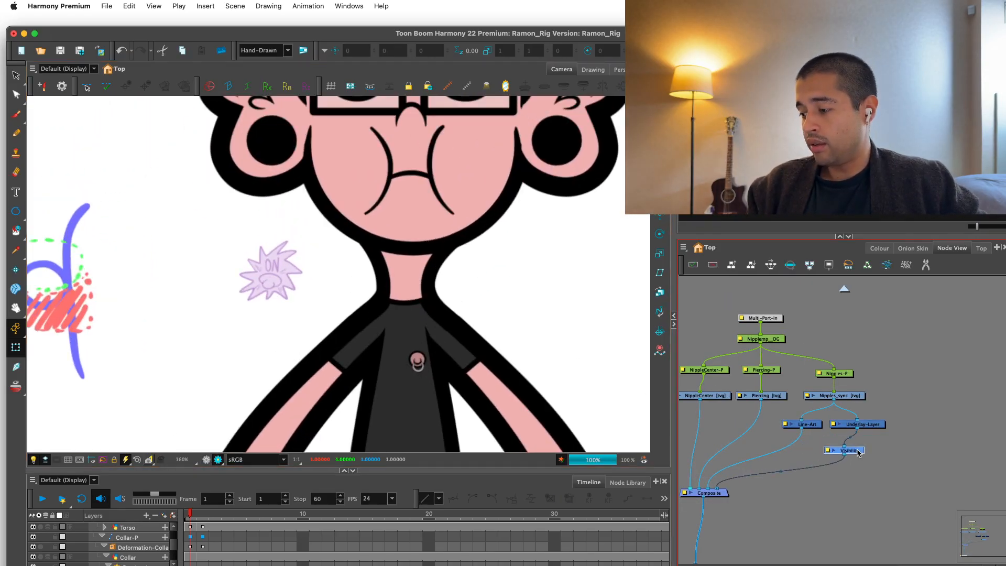
pyautogui.doubleClick(858, 454)
pyautogui.click(573, 206)
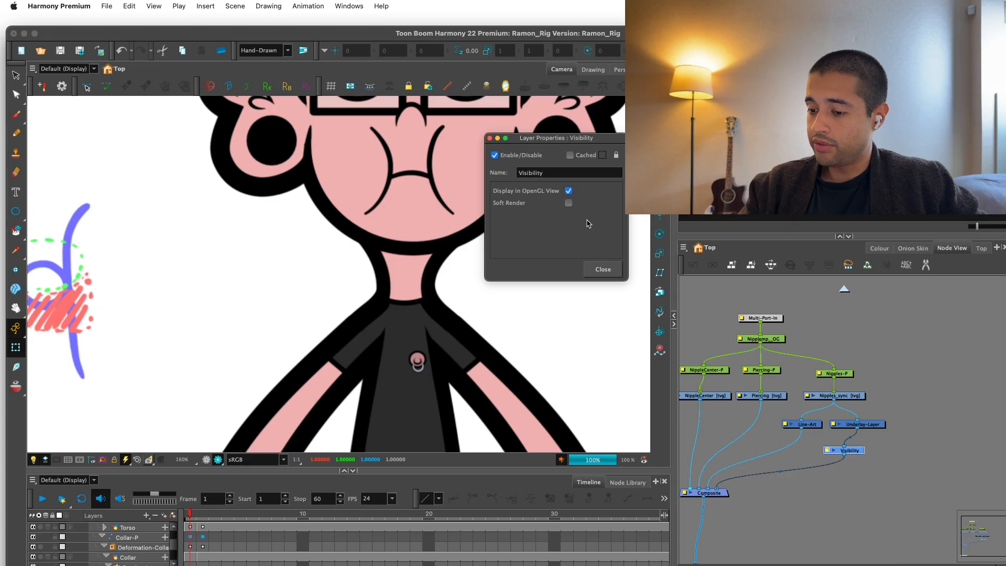
pyautogui.click(603, 269)
# Try switching the ON note to drawing Nipples_sync-1 and undo the switch.
pyautogui.scroll(-4, 351, 317)
pyautogui.click(820, 427)
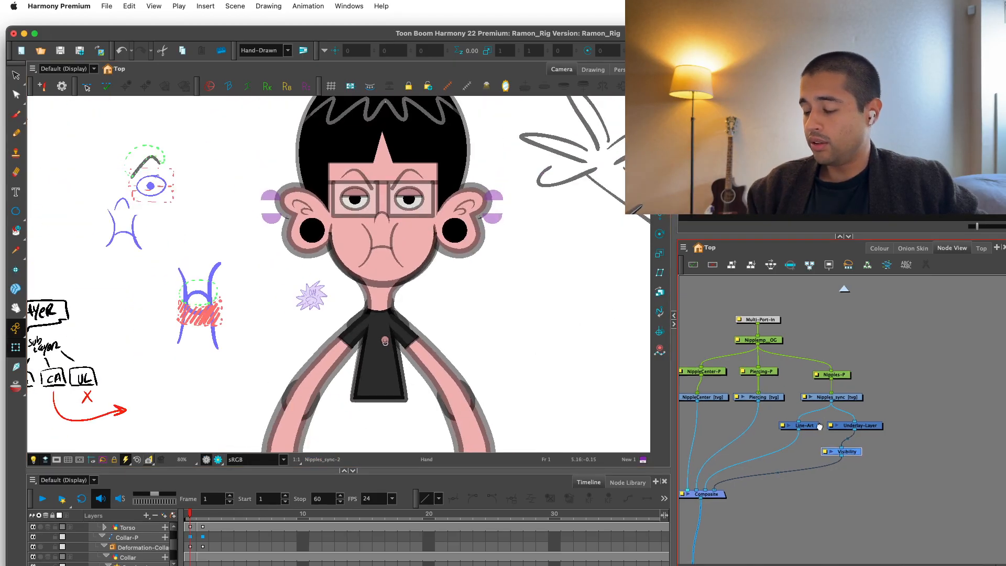
pyautogui.click(16, 354)
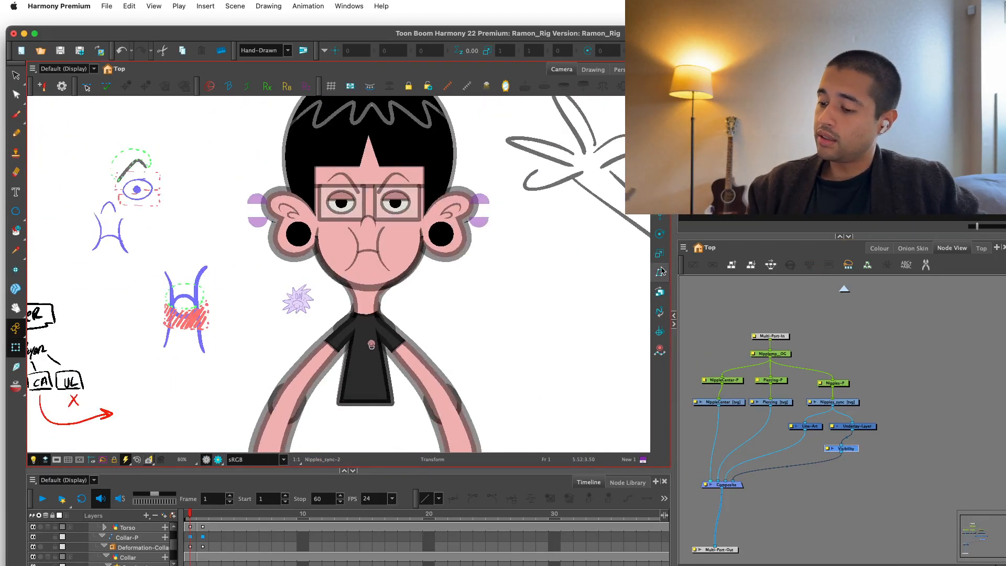
pyautogui.click(298, 299)
pyautogui.press('super+z')
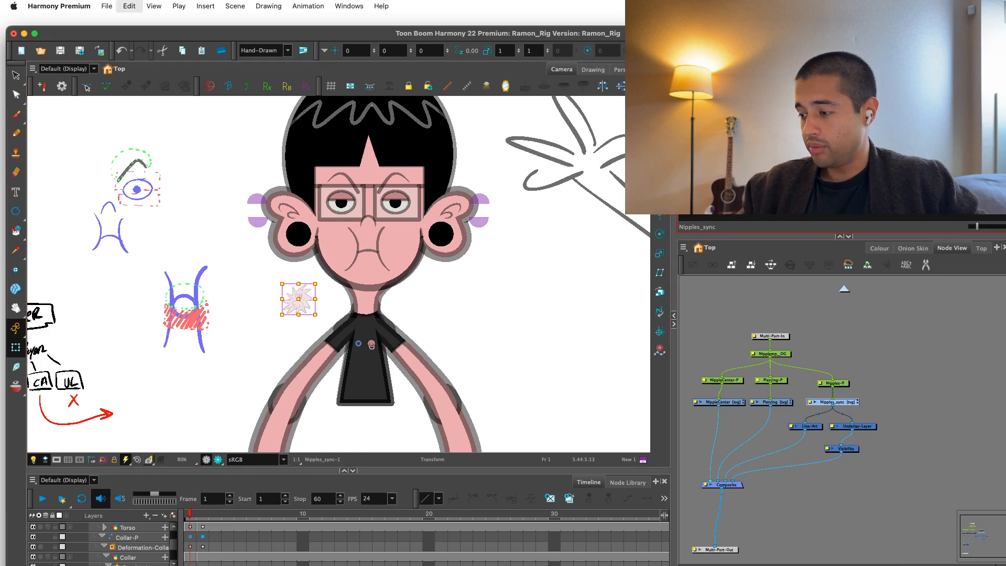
pyautogui.click(897, 392)
pyautogui.scroll(2, 478, 382)
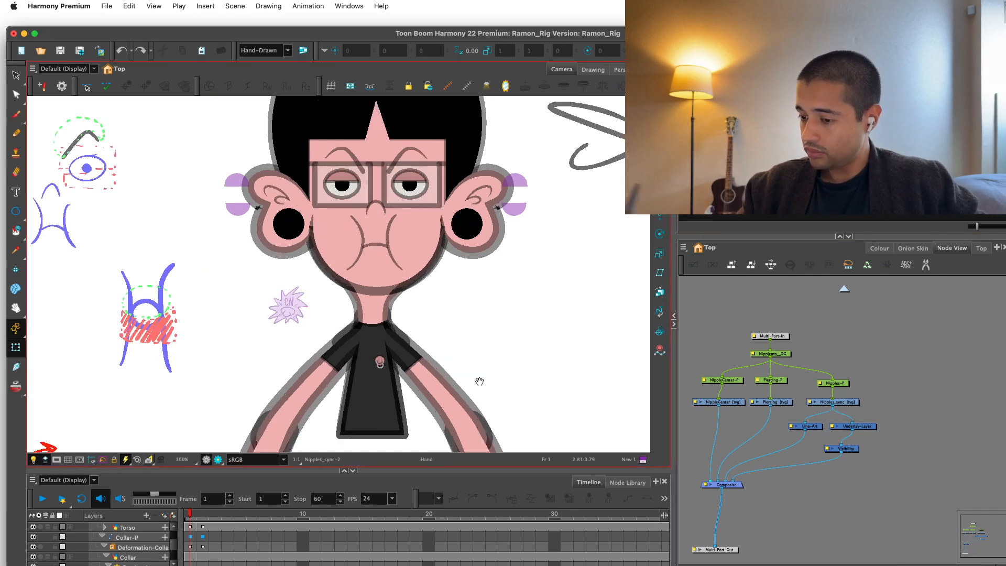
# Exit the nipple group and delete the Nipples-G_1 node under Static-Transformation_2.
pyautogui.scroll(2, 848, 351)
pyautogui.click(844, 365)
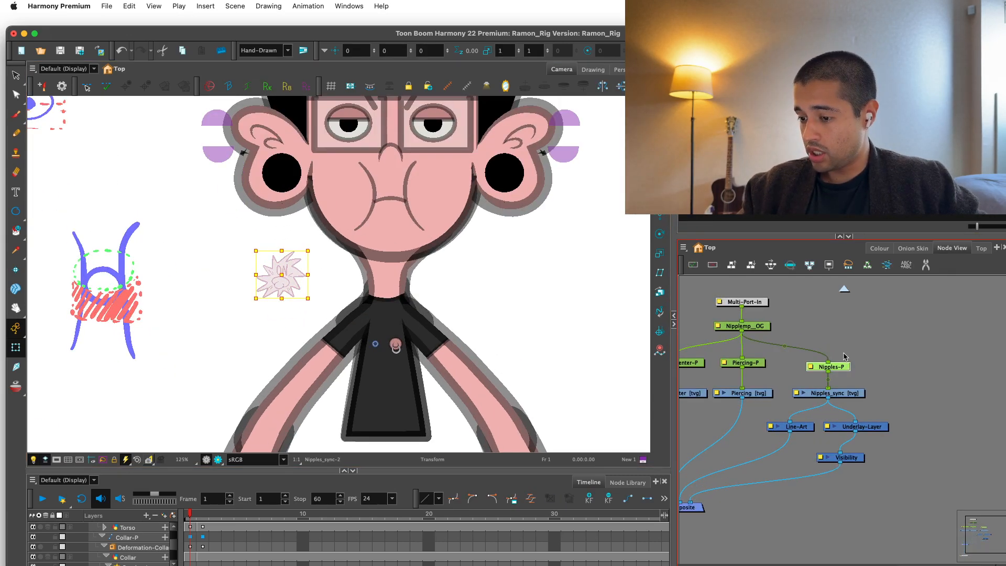
pyautogui.click(843, 289)
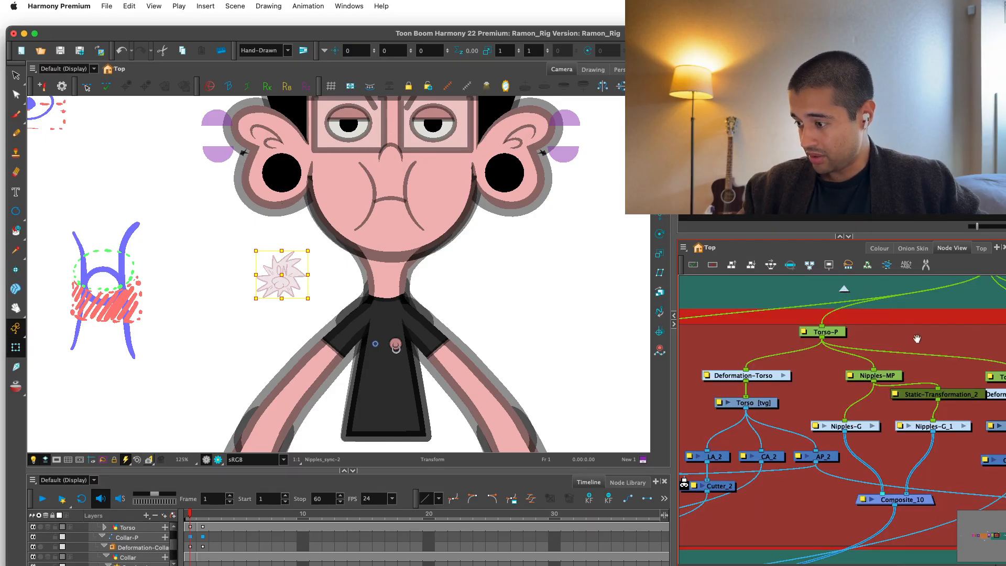
pyautogui.moveTo(917, 339); pyautogui.dragTo(872, 329)
pyautogui.scroll(1, 878, 338)
pyautogui.scroll(-2, 890, 355)
pyautogui.scroll(2, 850, 368)
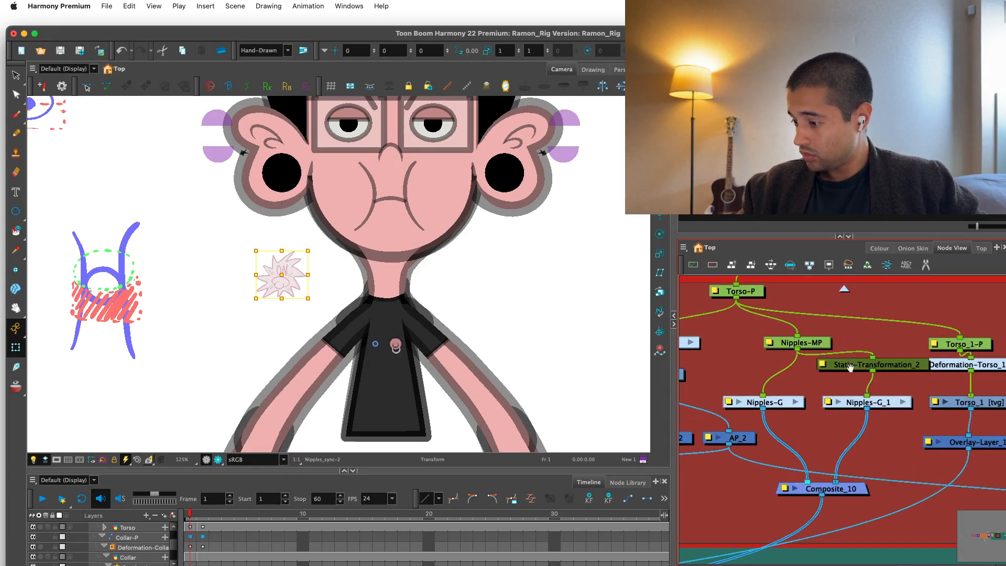
pyautogui.click(864, 402)
pyautogui.press('Delete')
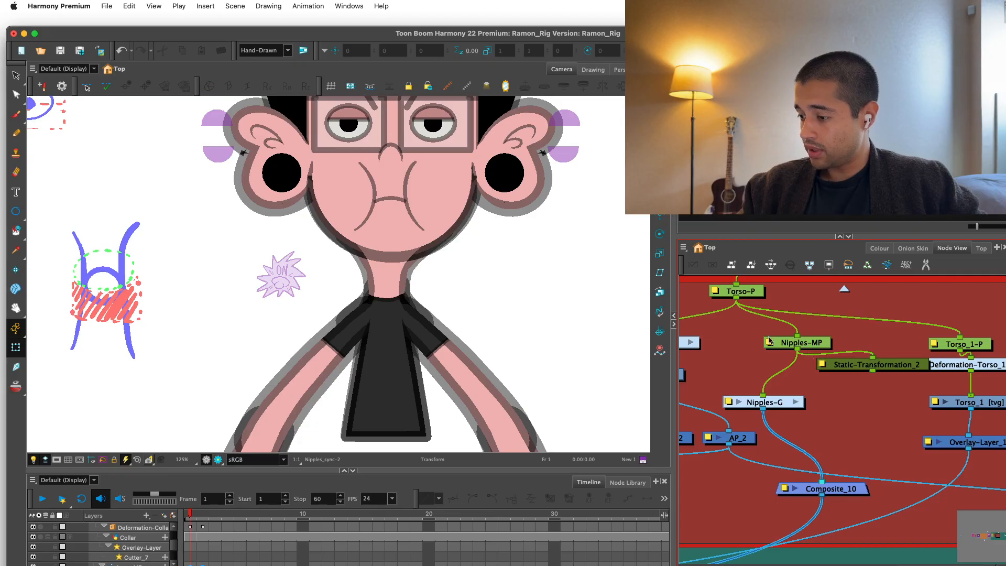
# Clone Nipples-G with drawings only and connect the clone between Static-Transformation_2 and Composite_10.
pyautogui.click(787, 402)
pyautogui.click(683, 250)
pyautogui.moveTo(703, 287)
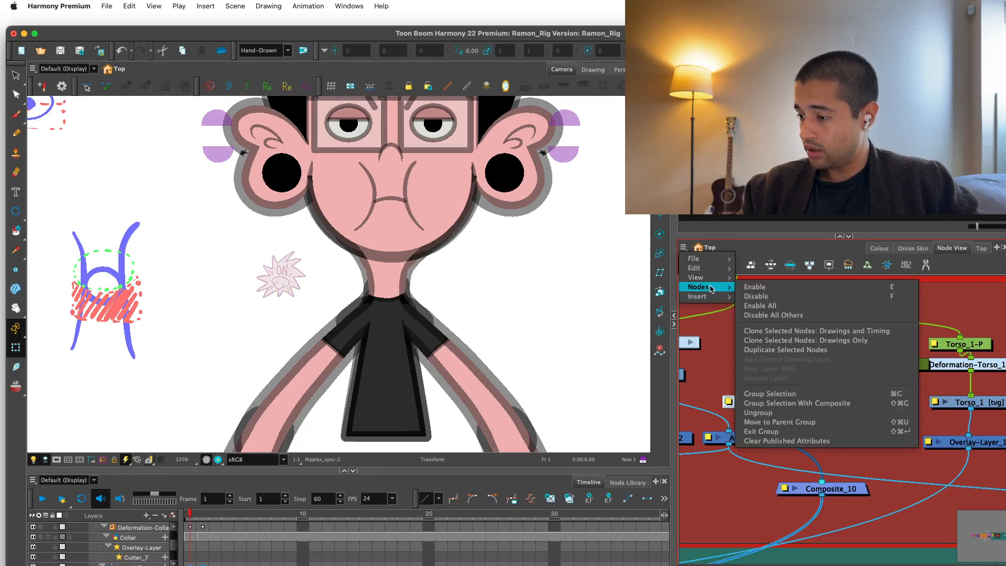
pyautogui.click(773, 341)
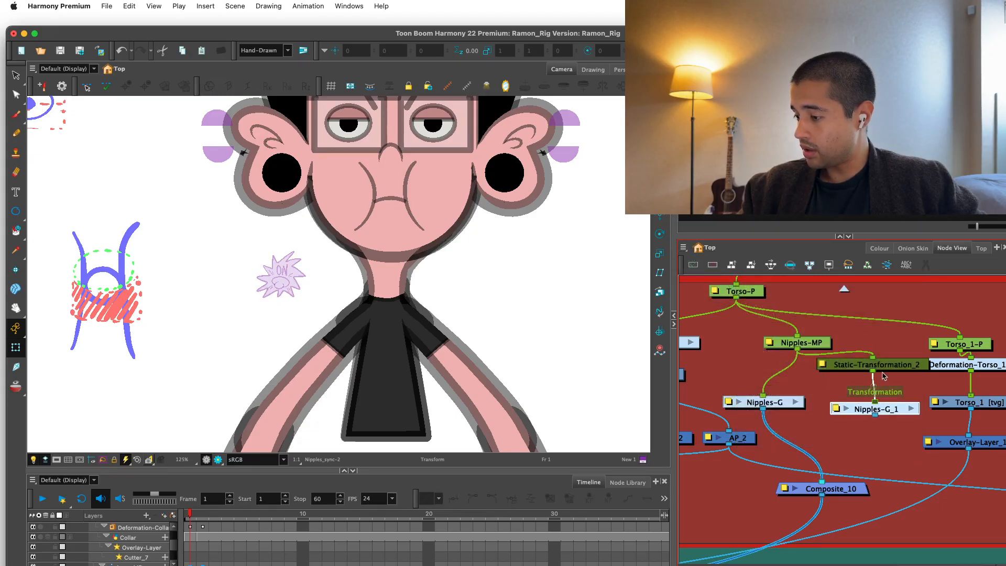
pyautogui.moveTo(875, 415); pyautogui.dragTo(839, 465)
pyautogui.moveTo(885, 412); pyautogui.dragTo(883, 404)
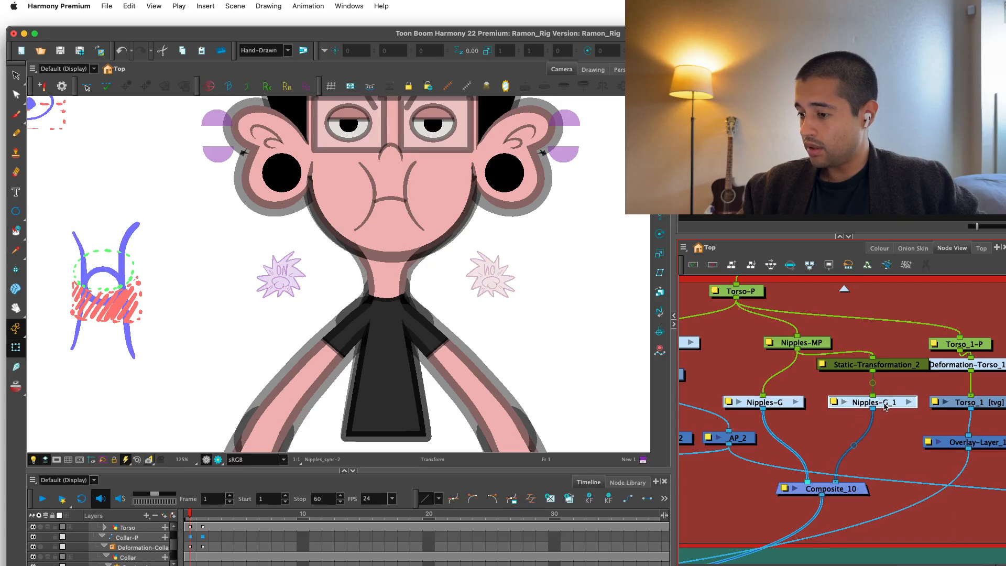
# Try switching the mirrored ON note to drawing Nipples_sync-1 and undo the switch.
pyautogui.click(704, 300)
pyautogui.click(491, 275)
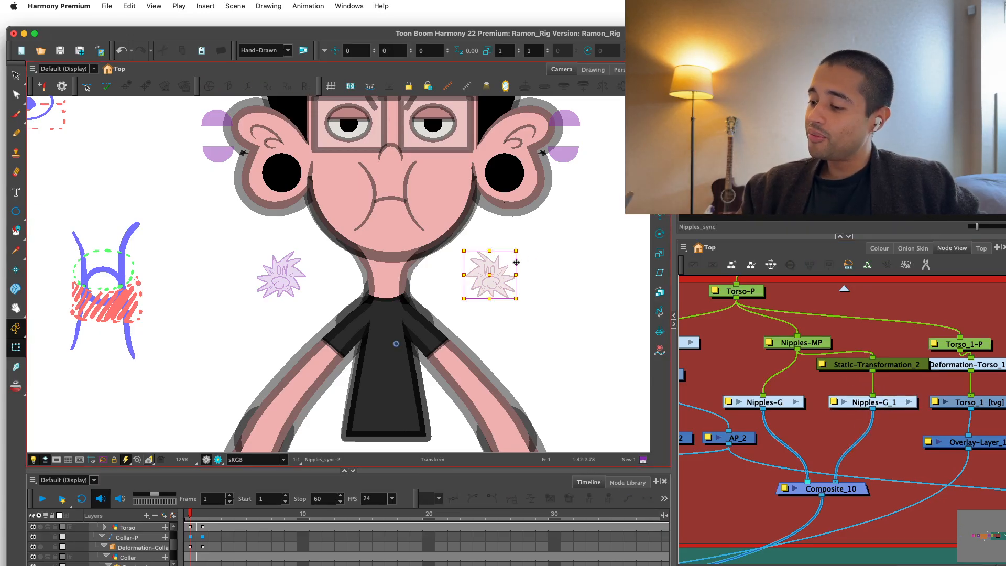
pyautogui.press('[')
pyautogui.click(828, 384)
pyautogui.press('2')
pyautogui.press('2')
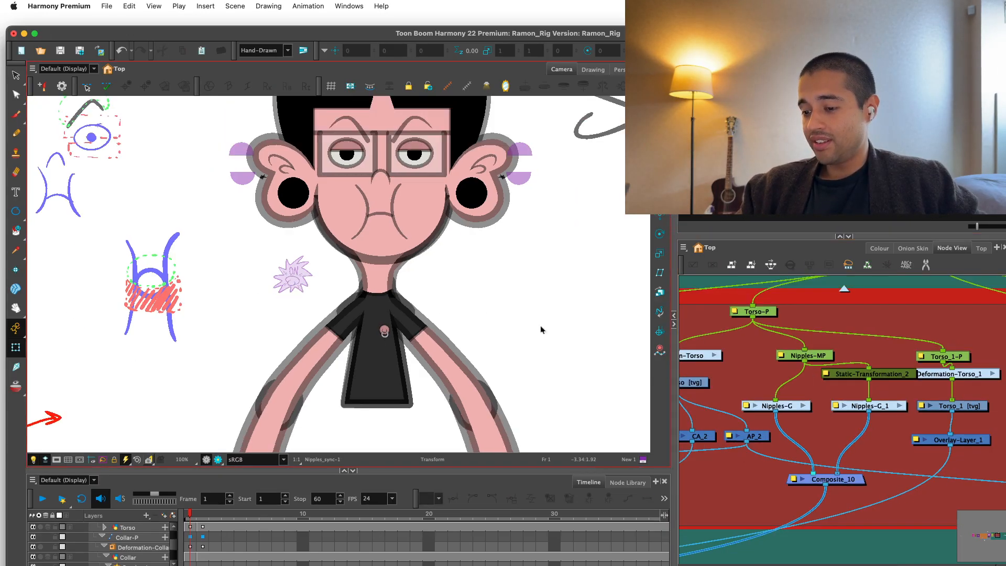
pyautogui.press('super+z')
# Delete the ON lettering from the unmirrored starburst note beside the neck.
pyautogui.press('2')
pyautogui.press('2')
pyautogui.press('1')
pyautogui.press('1')
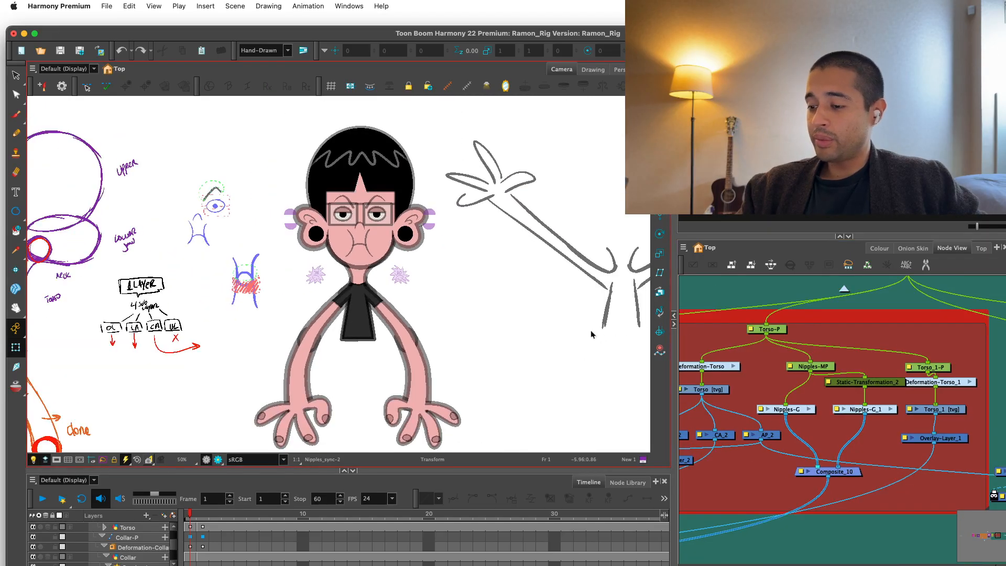
pyautogui.press('2')
pyautogui.press('2')
pyautogui.press('2')
pyautogui.press('2')
pyautogui.press('2')
pyautogui.moveTo(315, 295); pyautogui.dragTo(376, 357)
pyautogui.press('2')
pyautogui.click(340, 346)
pyautogui.hotkey('alt', 's')
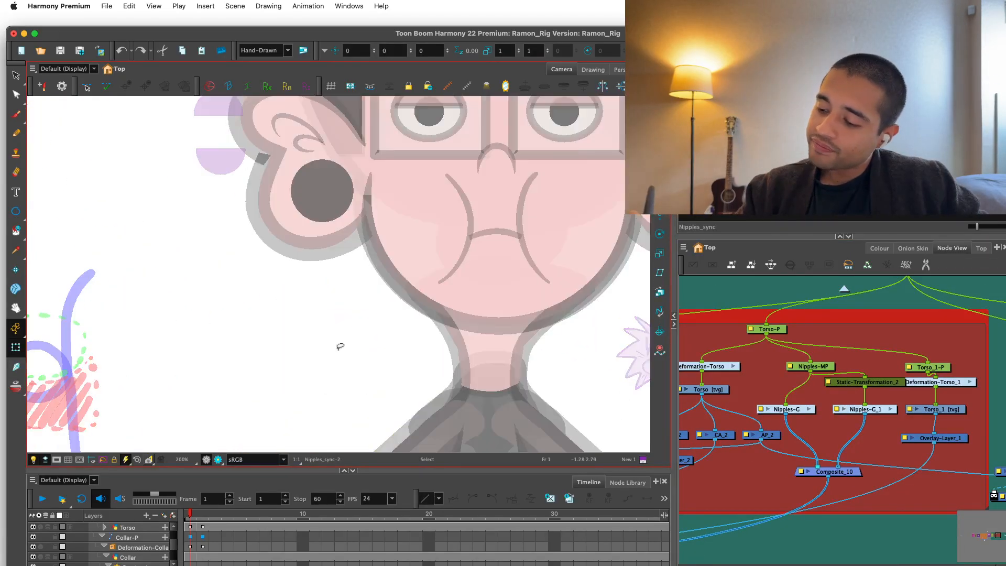
pyautogui.press('2')
pyautogui.press('2')
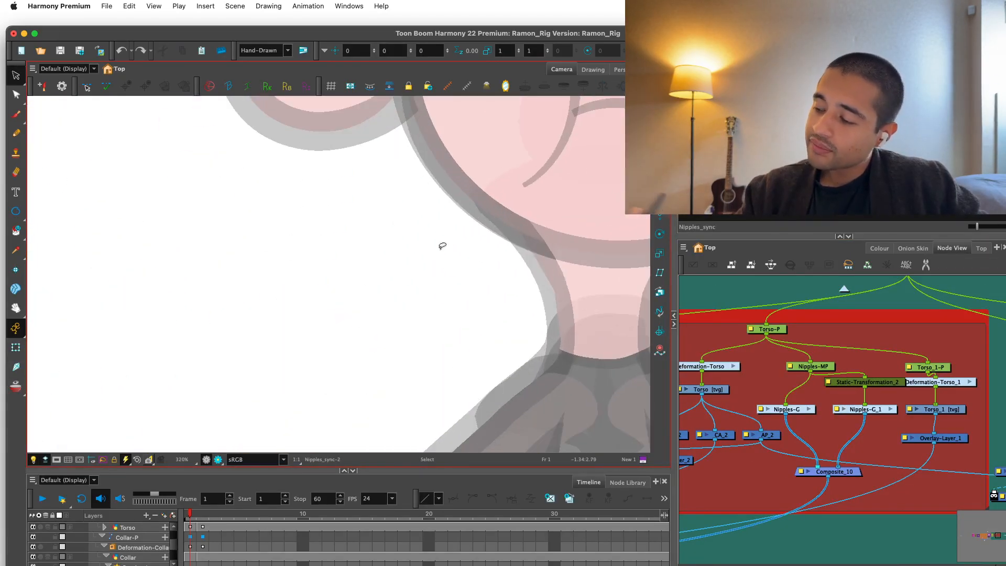
pyautogui.press('2')
pyautogui.moveTo(451, 354); pyautogui.dragTo(496, 286)
pyautogui.press('2')
pyautogui.press('2')
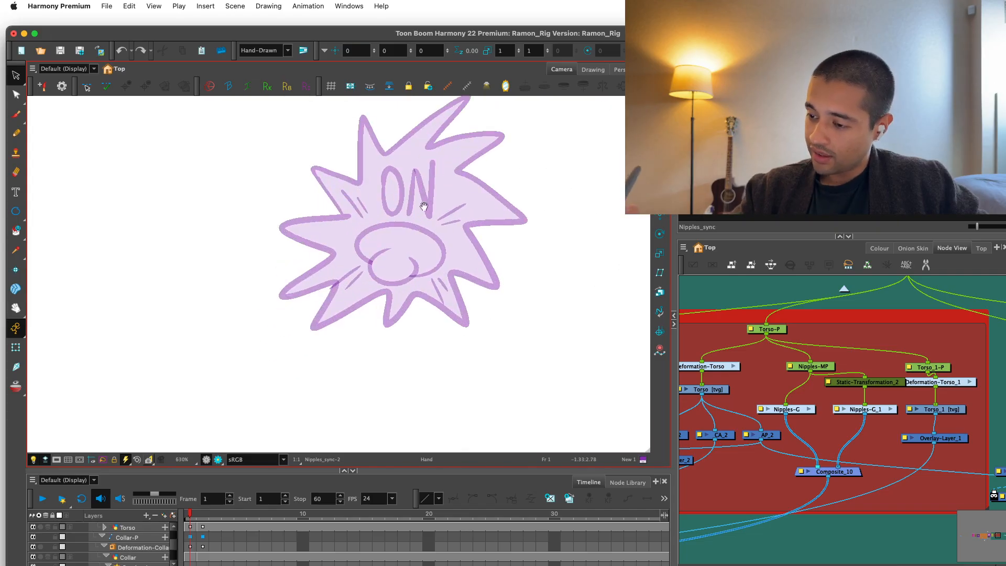
pyautogui.click(431, 194)
pyautogui.press('Delete')
pyautogui.click(402, 193)
pyautogui.press('Delete')
# Delete the starburst's background fill and the leftover piece of fill inside the former O.
pyautogui.press('Delete')
pyautogui.click(415, 193)
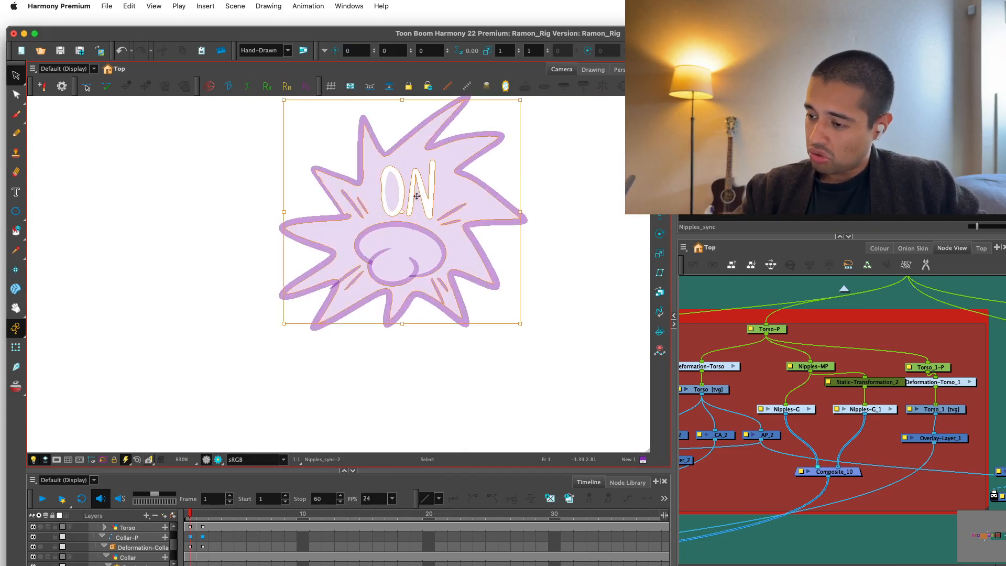
pyautogui.press('Delete')
pyautogui.press('2')
pyautogui.moveTo(446, 185)
pyautogui.mouseDown()
pyautogui.moveTo(428, 209)
pyautogui.moveTo(421, 187)
pyautogui.mouseUp()
pyautogui.click(386, 200)
pyautogui.press('Delete')
# Scale the starburst outline down so it fits more tightly around the nipple symbol.
pyautogui.press('1')
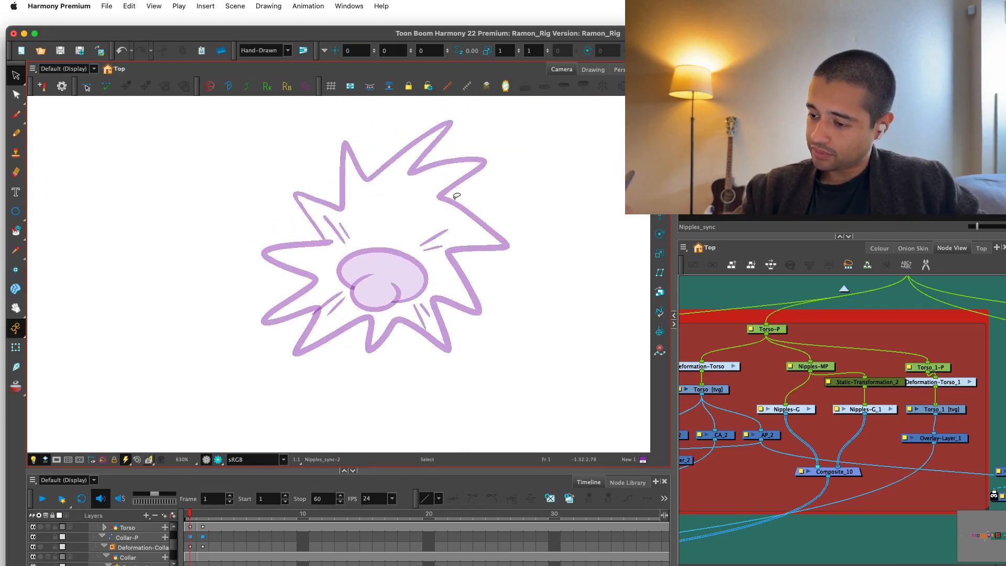
pyautogui.press('1')
pyautogui.press('1')
pyautogui.press('2')
pyautogui.moveTo(377, 152); pyautogui.dragTo(378, 198)
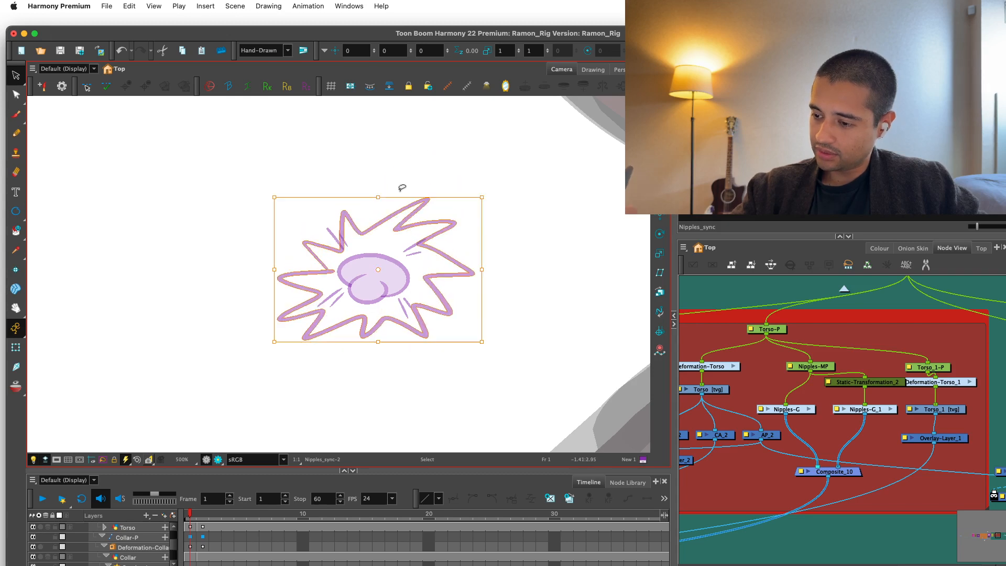
pyautogui.moveTo(482, 269); pyautogui.dragTo(472, 268)
pyautogui.moveTo(405, 198); pyautogui.dragTo(370, 204)
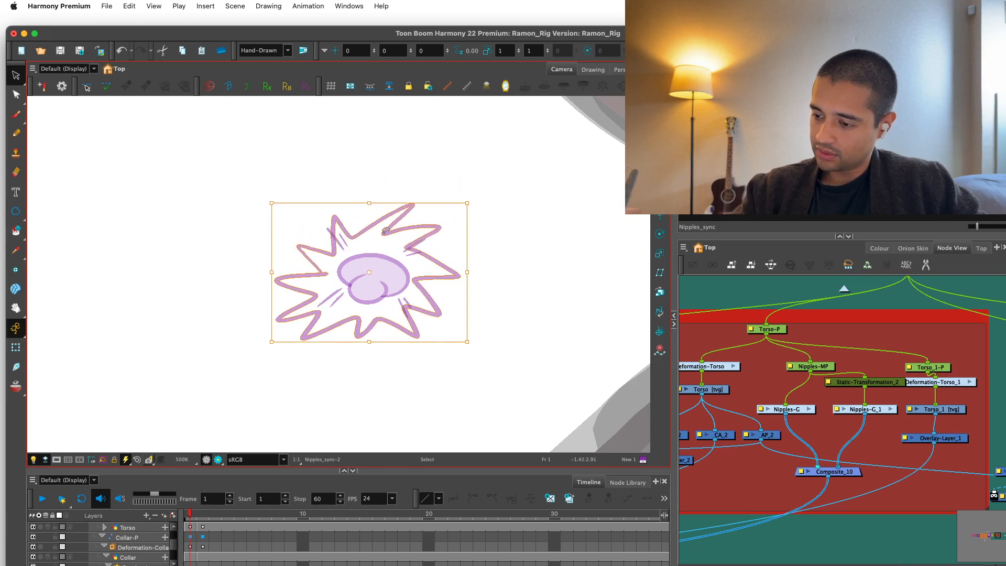
pyautogui.moveTo(369, 342); pyautogui.dragTo(367, 334)
pyautogui.press('2')
pyautogui.press('2')
pyautogui.moveTo(230, 264); pyautogui.dragTo(239, 264)
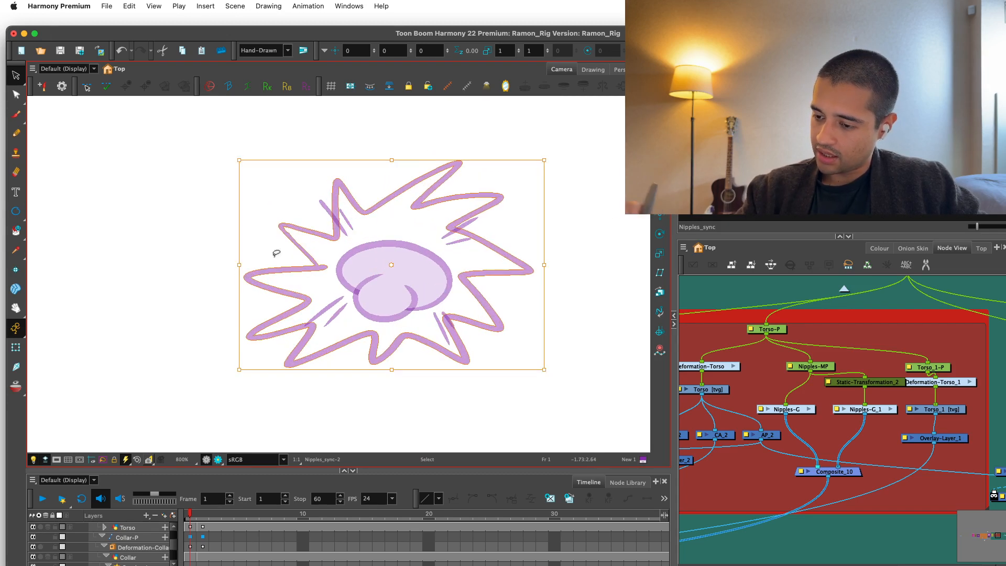
pyautogui.moveTo(391, 369); pyautogui.dragTo(406, 366)
pyautogui.click(561, 252)
pyautogui.press('2')
# Move the upper-right, upper-left and lower-left accent lines inside the starburst outline.
pyautogui.moveTo(473, 223); pyautogui.dragTo(488, 234)
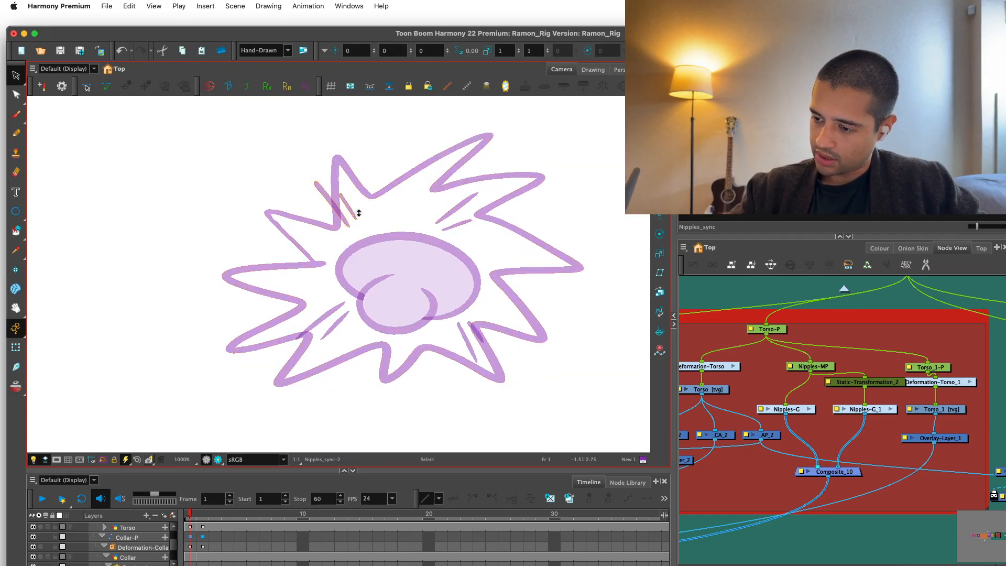
pyautogui.moveTo(375, 212); pyautogui.dragTo(368, 214)
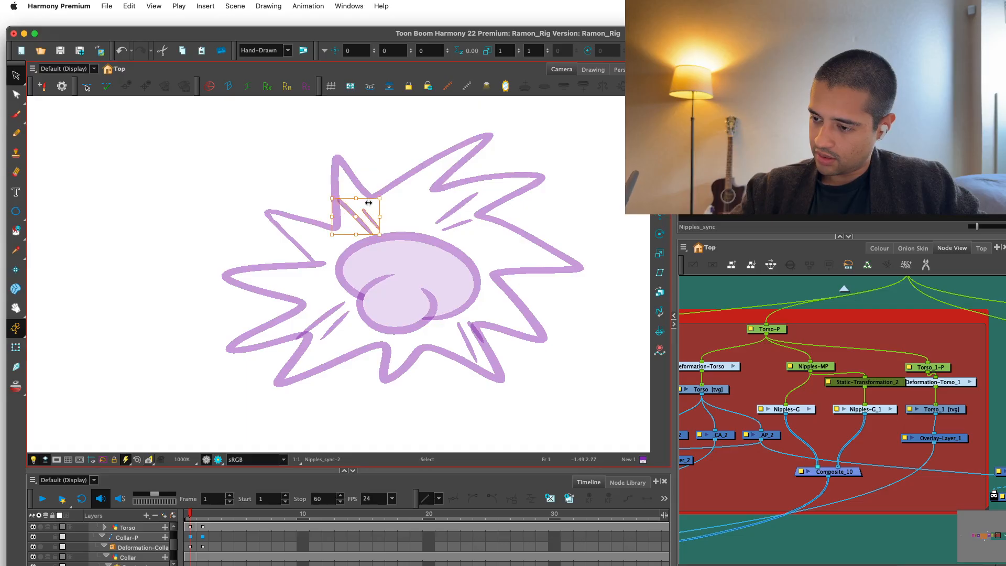
pyautogui.moveTo(296, 320); pyautogui.dragTo(303, 306)
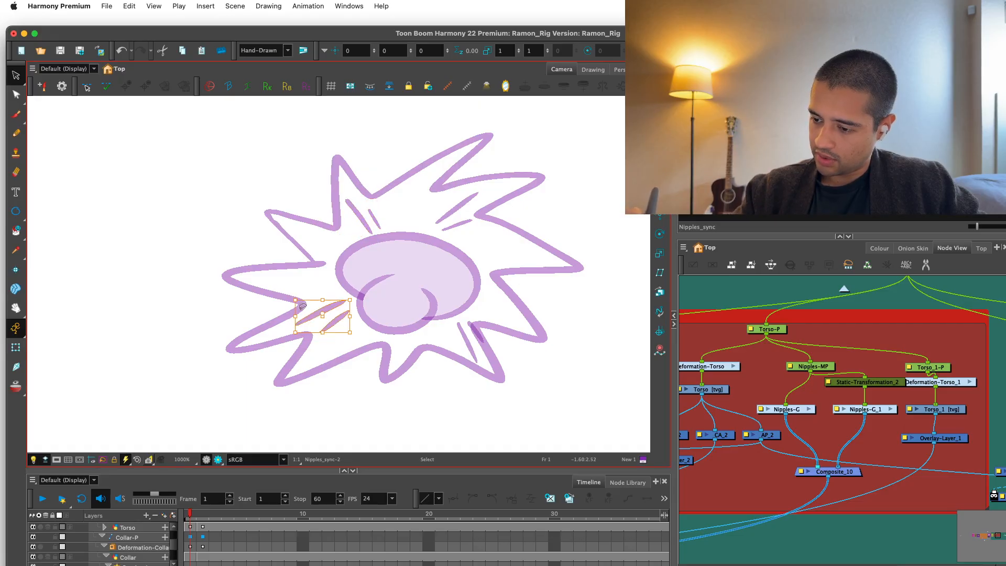
# Move the lower-right pair of accent lines into the gap between the nipple symbol and the outline.
pyautogui.press('2')
pyautogui.press('2')
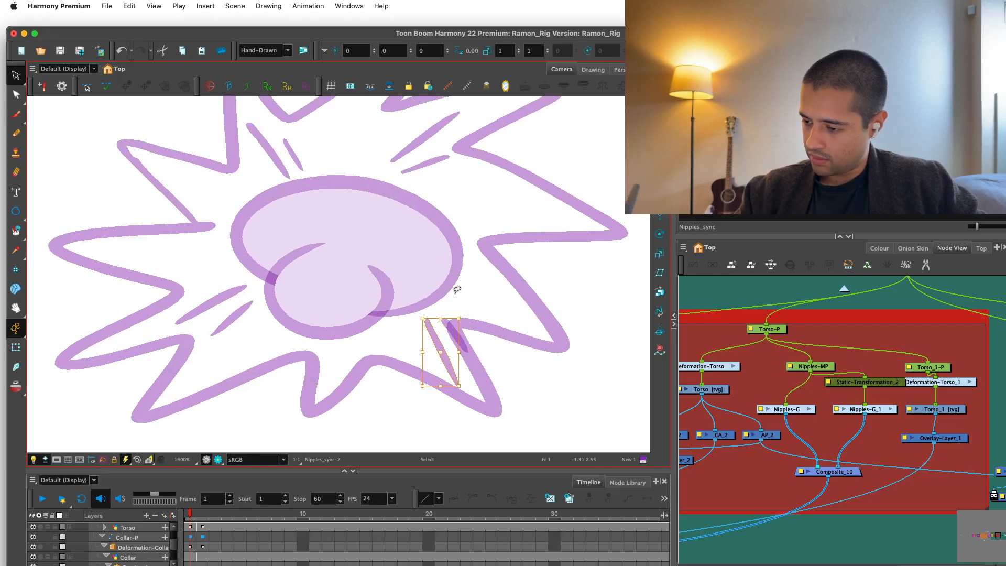
pyautogui.click(464, 300)
pyautogui.press('super+z')
pyautogui.keyDown('shift'); pyautogui.click(474, 336); pyautogui.keyUp('shift')
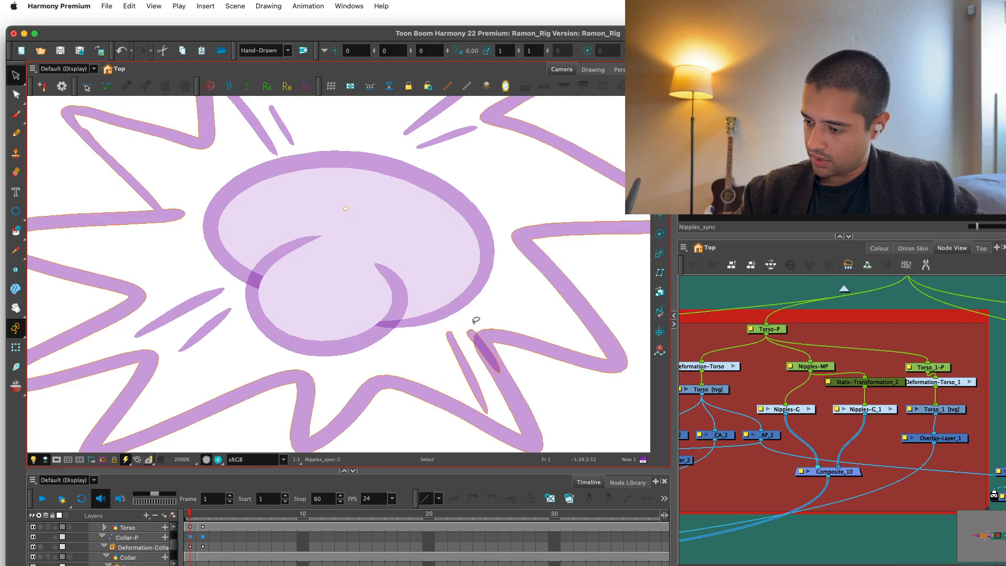
pyautogui.moveTo(475, 320)
pyautogui.mouseDown()
pyautogui.moveTo(444, 355)
pyautogui.moveTo(468, 340)
pyautogui.moveTo(459, 340)
pyautogui.mouseUp()
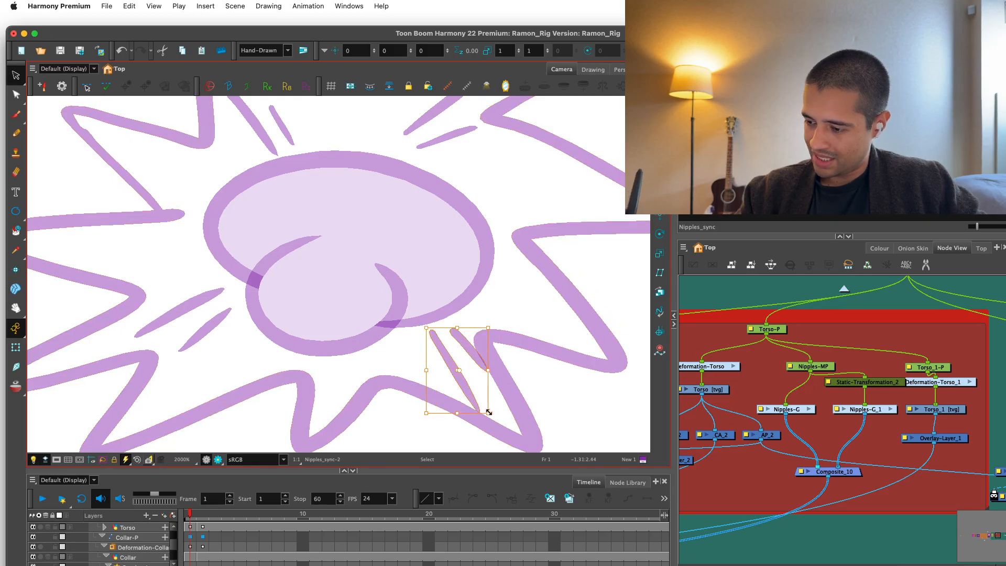
# Fill the empty areas inside the starburst with colour New 1 using the Paint Unpainted tool.
pyautogui.press('1')
pyautogui.press('1')
pyautogui.press('1')
pyautogui.press('1')
pyautogui.press('1')
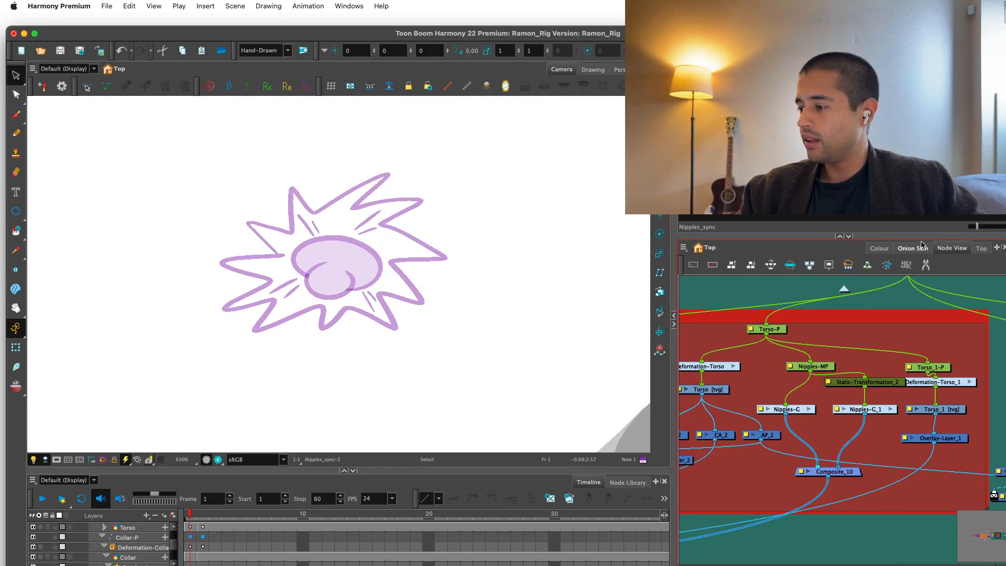
pyautogui.click(880, 247)
pyautogui.click(16, 230)
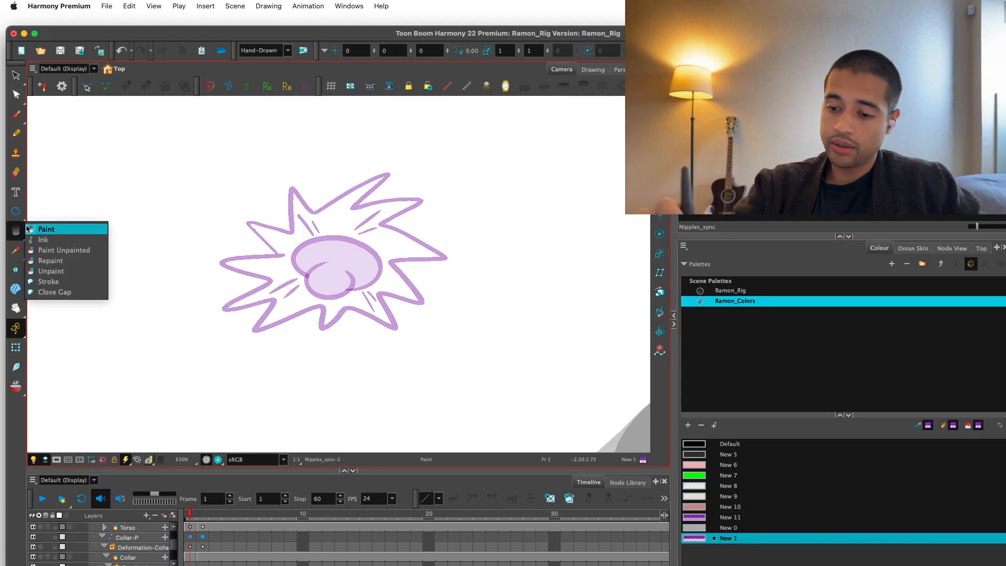
pyautogui.click(30, 230)
pyautogui.click(17, 232)
pyautogui.click(42, 250)
pyautogui.moveTo(452, 183); pyautogui.dragTo(499, 375)
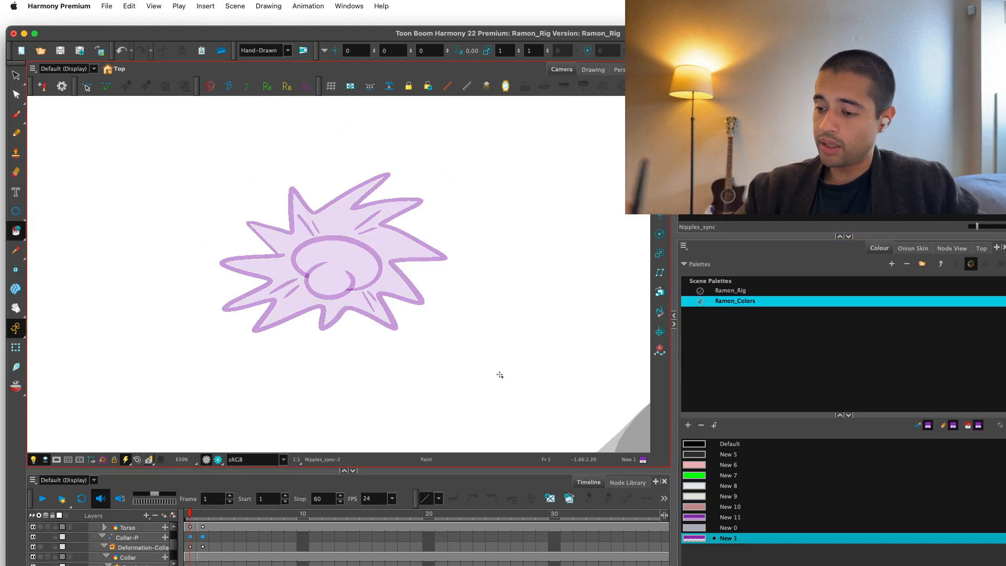
# Switch the torso to its shirtless drawing, Torso-2, to test it with the nipple drawings.
pyautogui.hotkey('shift', 't')
pyautogui.press('1')
pyautogui.press('1')
pyautogui.press('1')
pyautogui.press('1')
pyautogui.press('1')
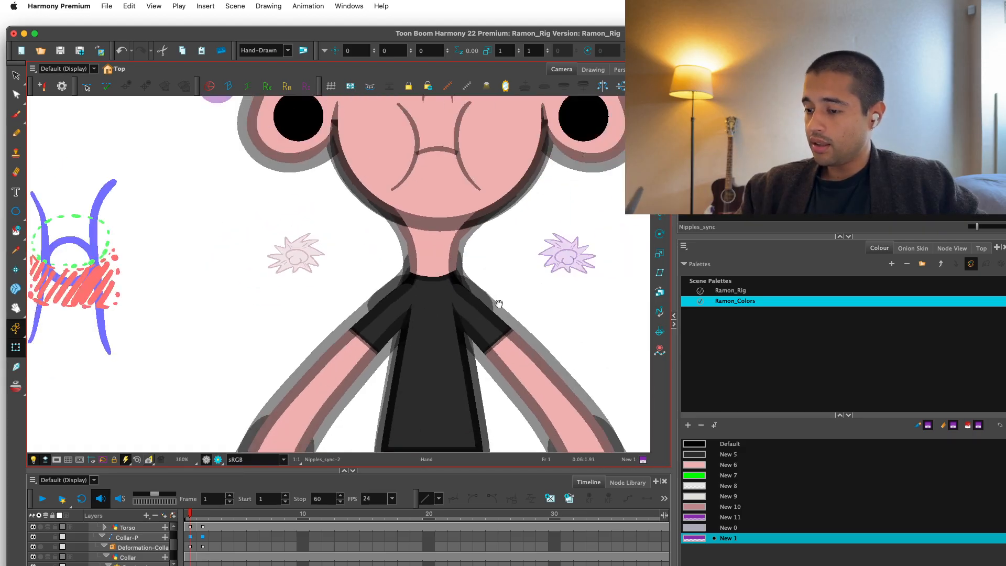
pyautogui.click(534, 303)
pyautogui.click(499, 271)
pyautogui.click(775, 147)
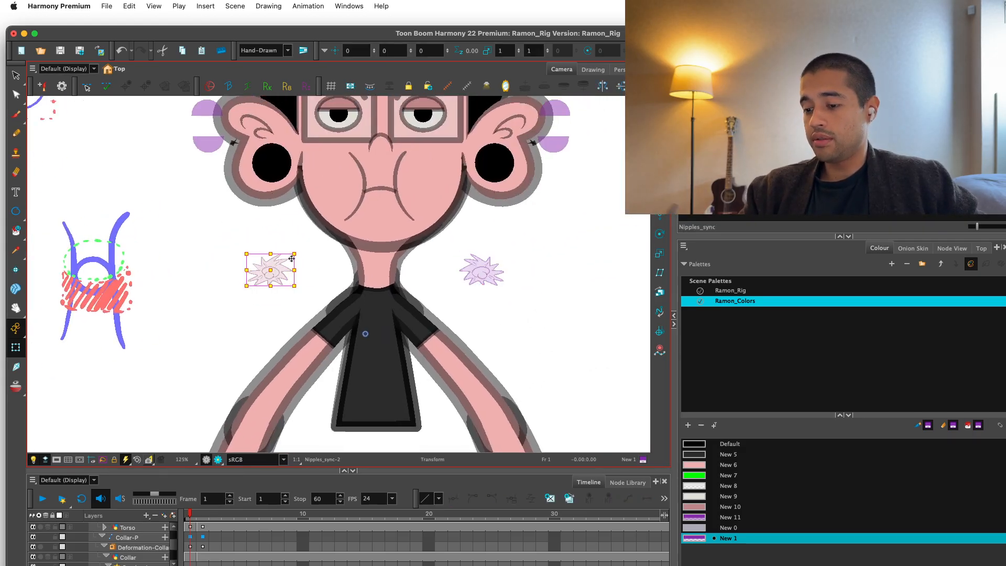
pyautogui.press('[')
pyautogui.press('1')
pyautogui.press('1')
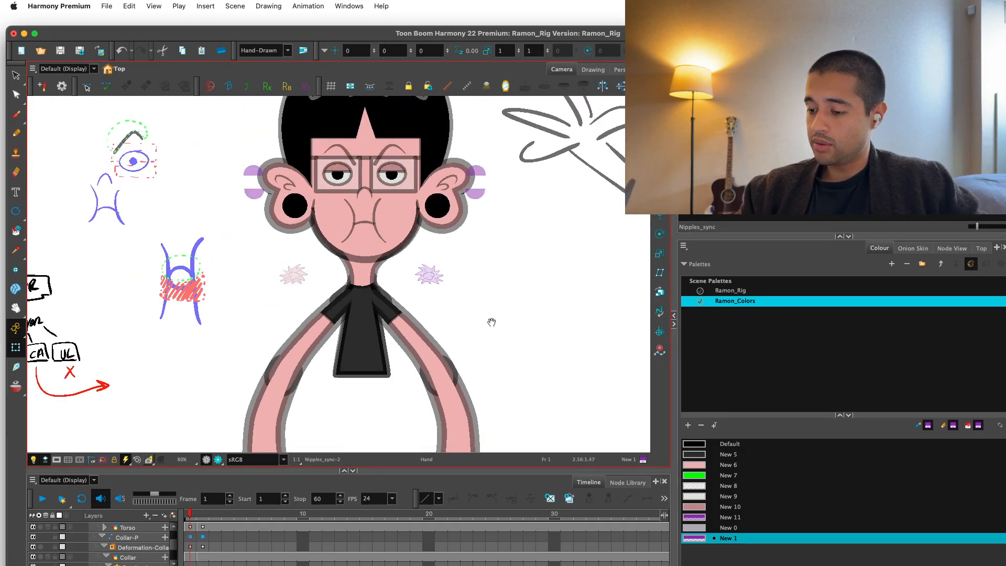
pyautogui.moveTo(492, 323); pyautogui.dragTo(490, 303)
pyautogui.press('2')
pyautogui.press('2')
pyautogui.click(382, 353)
pyautogui.click(744, 158)
pyautogui.click(557, 262)
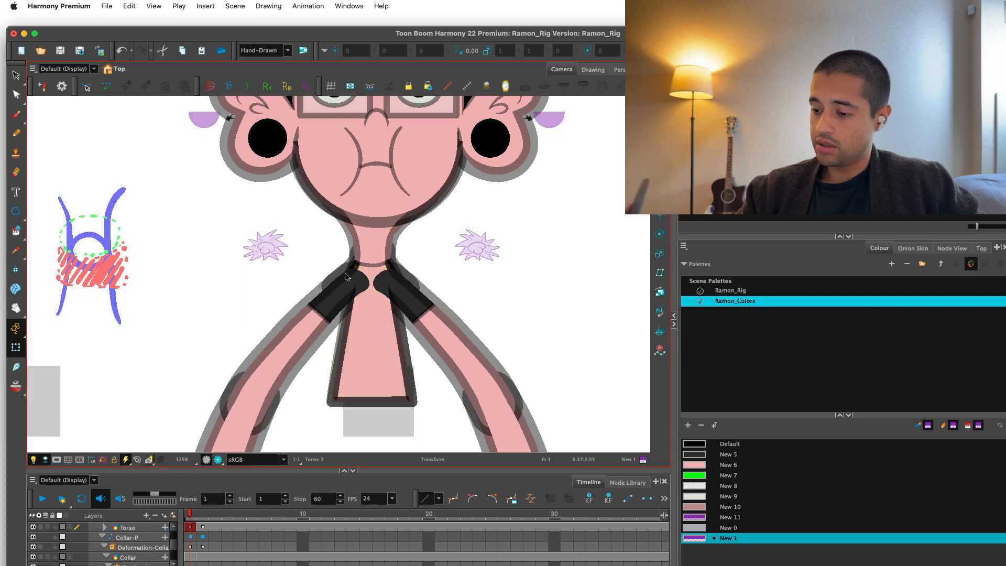
# Swap both nipple starbursts beside the neck to the Nipples_sync-1 drawing placed on the bare chest.
pyautogui.click(266, 245)
pyautogui.press('[')
pyautogui.click(477, 245)
pyautogui.press('[')
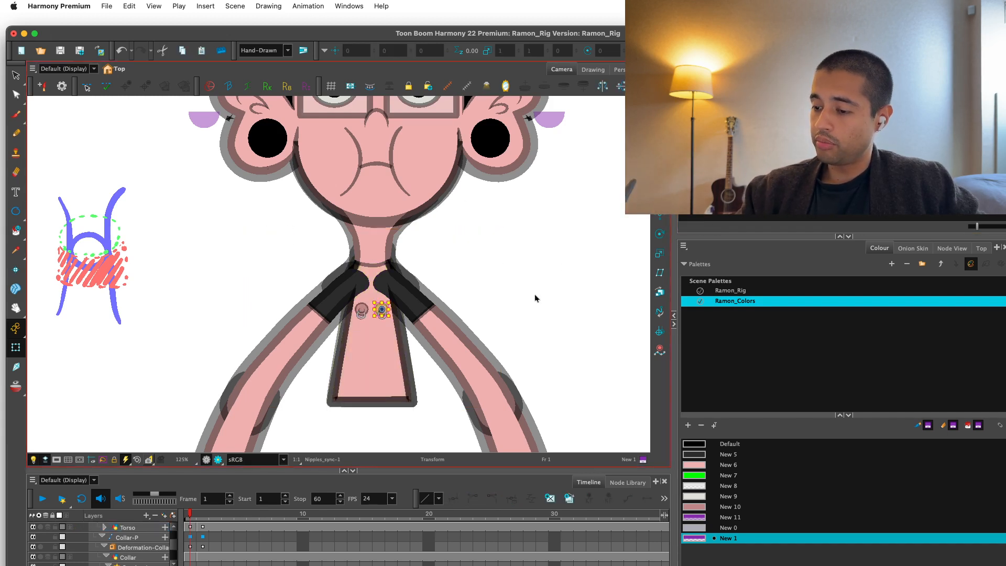
# Set the torso back to the shirt drawing Torso-1 and both nipples back to their starburst drawings.
pyautogui.click(535, 295)
pyautogui.press('1')
pyautogui.click(367, 341)
pyautogui.click(744, 158)
pyautogui.press('2')
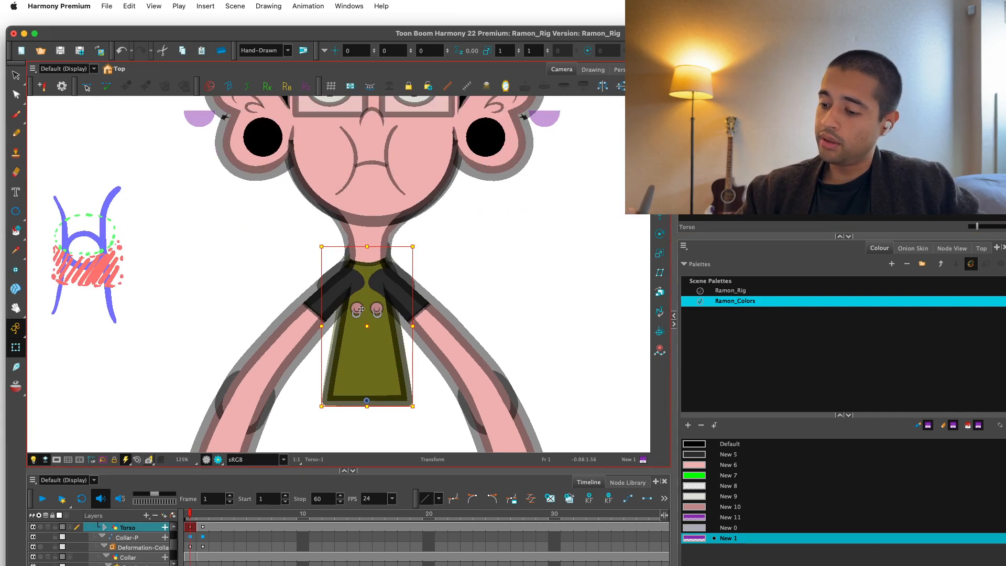
pyautogui.click(360, 309)
pyautogui.click(744, 157)
pyautogui.click(376, 308)
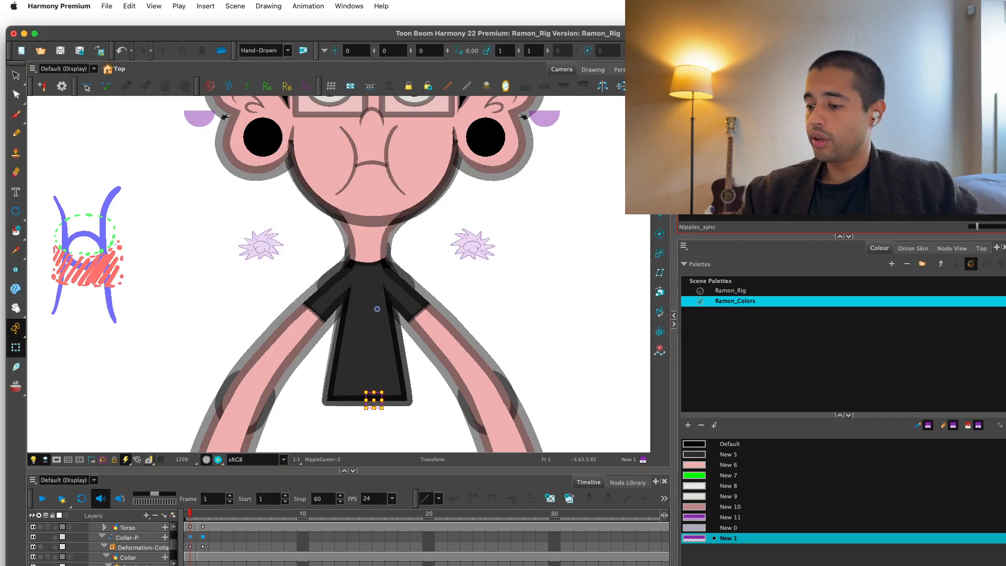
pyautogui.click(539, 290)
# Select the Nipples-MP peg in the Node View and check its pivot with the Rotate tool.
pyautogui.press('1')
pyautogui.press('1')
pyautogui.press('1')
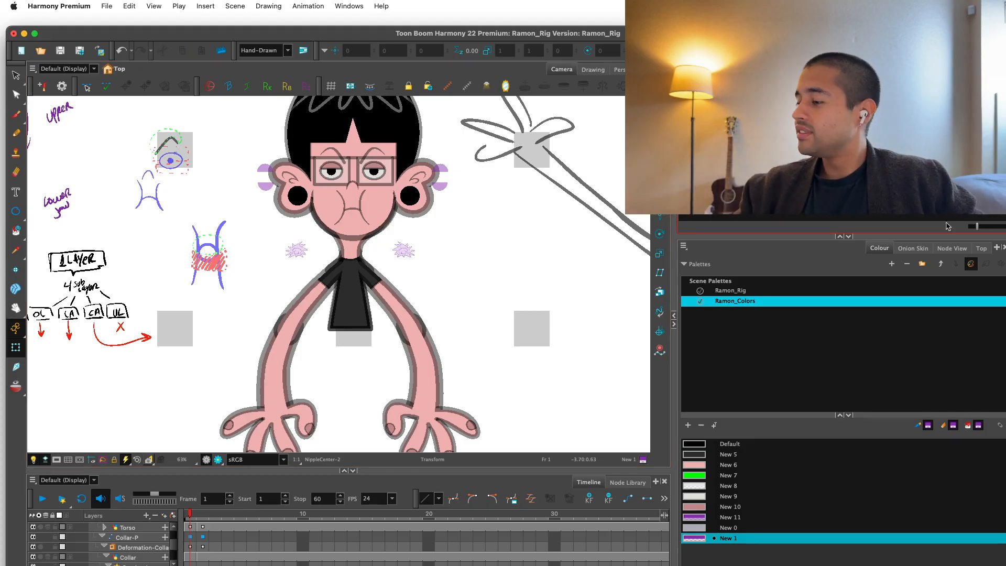
pyautogui.click(953, 248)
pyautogui.click(831, 362)
pyautogui.moveTo(830, 361); pyautogui.dragTo(836, 359)
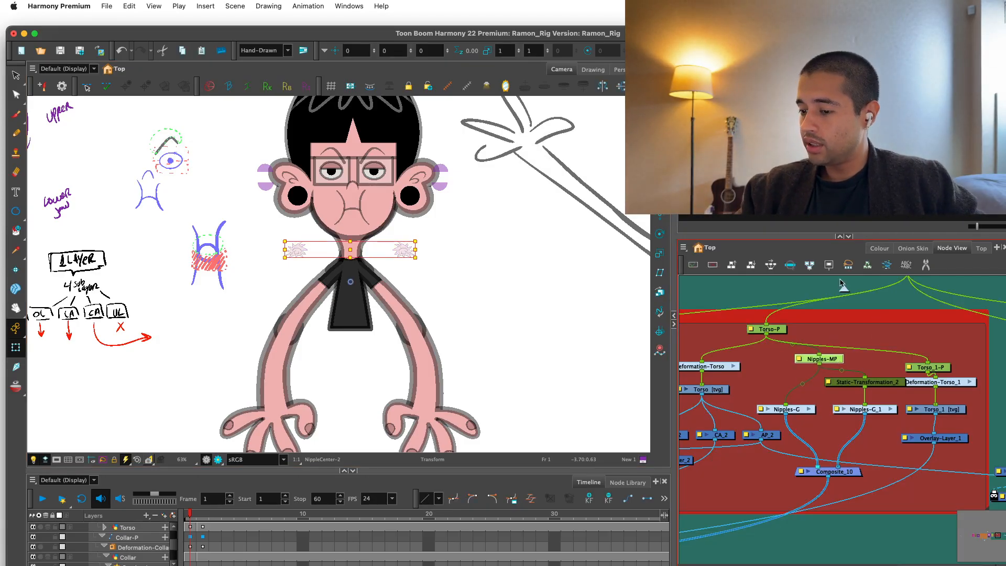
pyautogui.hotkey('alt', '3')
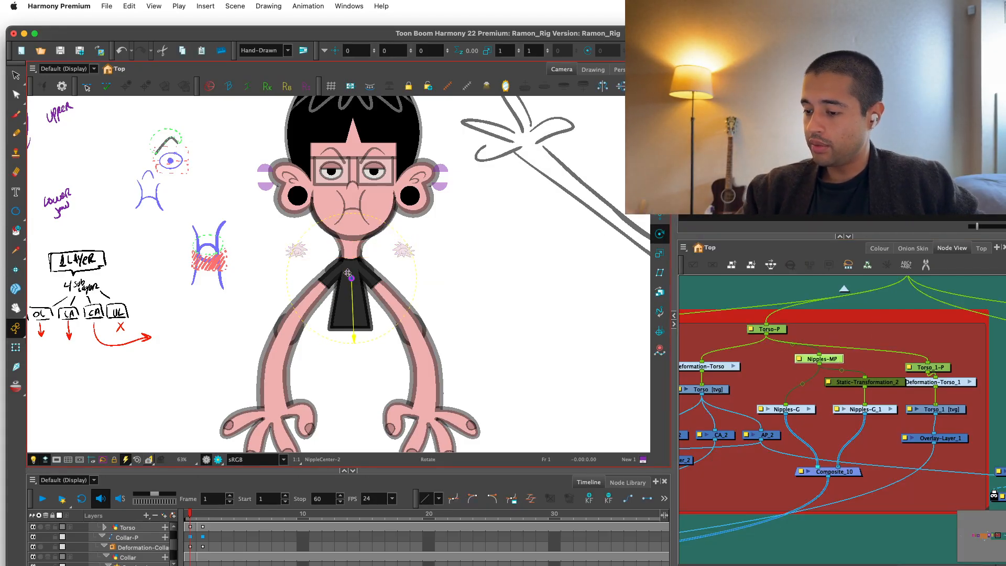
pyautogui.click(802, 411)
# Collapse all of the rig's layers in the timeline.
pyautogui.press('1')
pyautogui.press('1')
pyautogui.press('1')
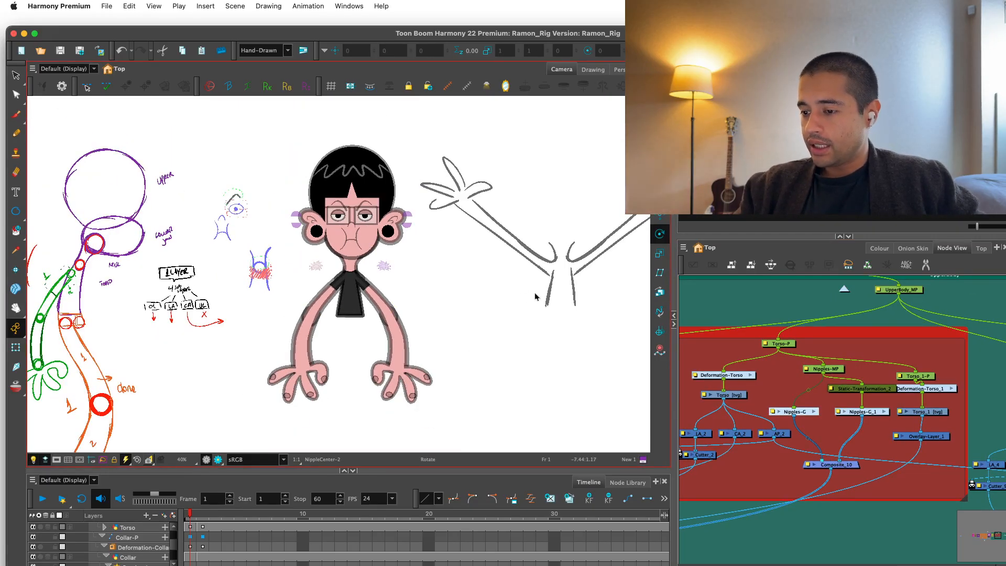
pyautogui.moveTo(535, 293); pyautogui.dragTo(547, 272)
pyautogui.press('-')
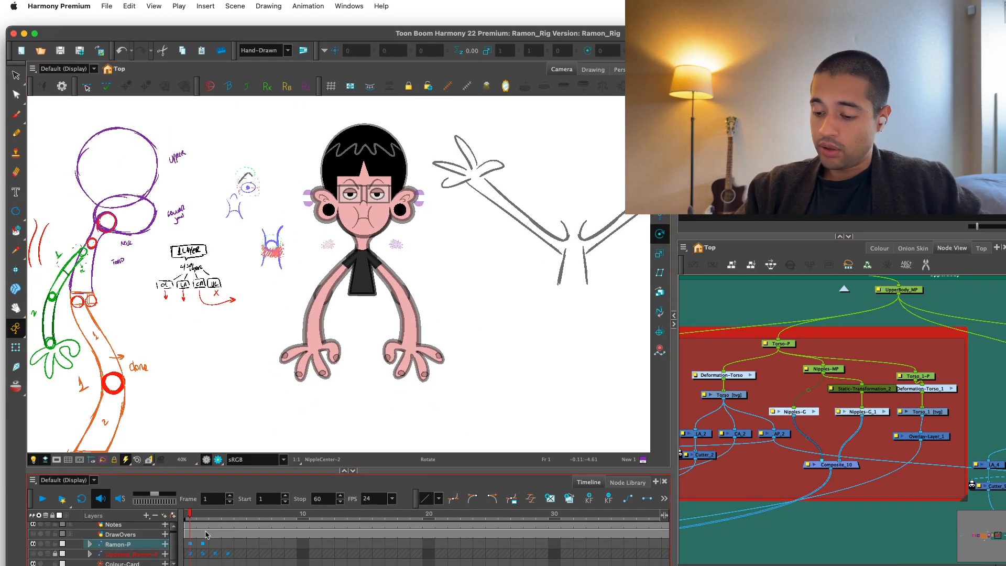
# Widen the Node View beside the camera view to make room for arranging the arm nodes.
pyautogui.scroll(3, 860, 380)
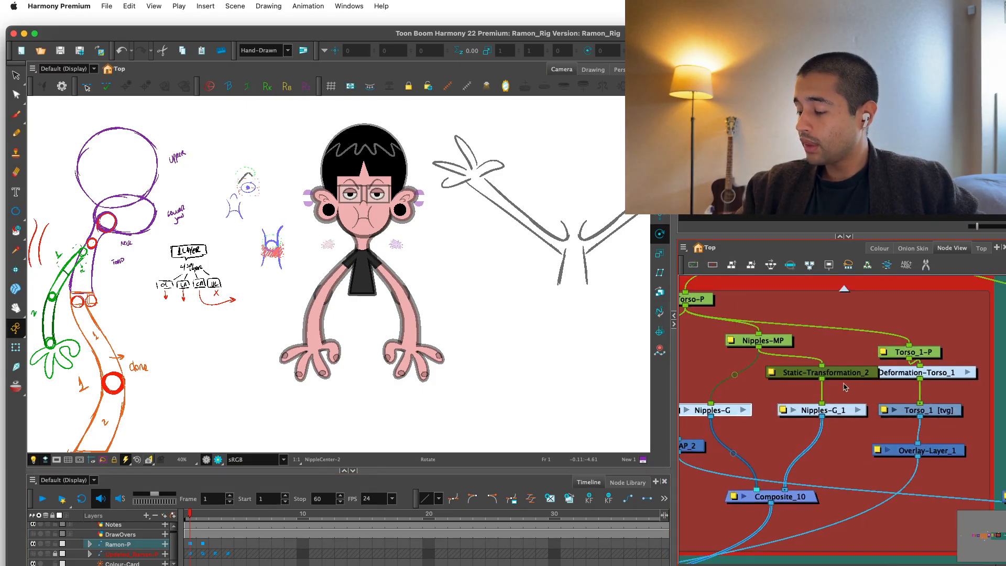
pyautogui.scroll(-6, 844, 387)
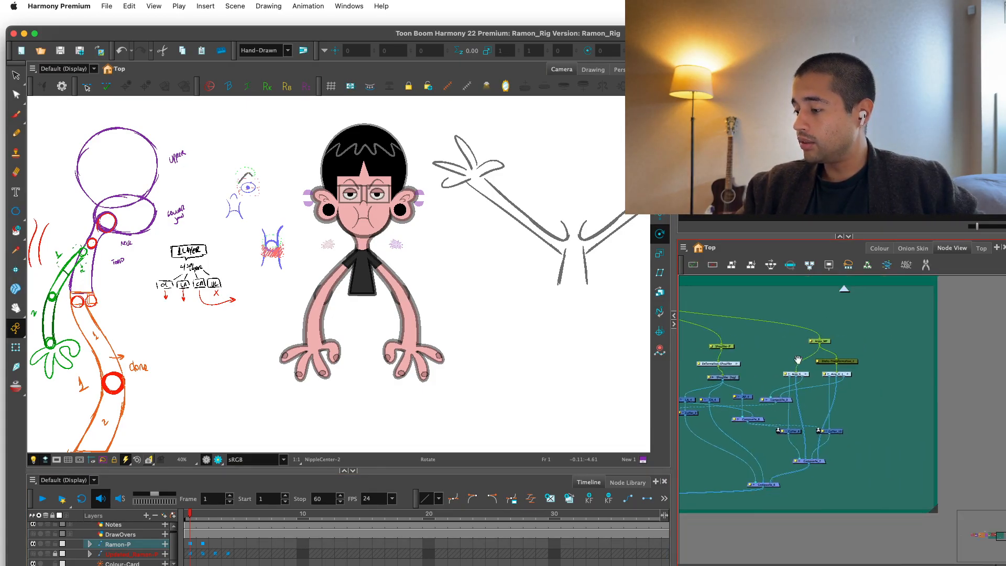
pyautogui.press('1')
pyautogui.press('1')
pyautogui.moveTo(836, 362); pyautogui.dragTo(822, 410)
pyautogui.press('2')
pyautogui.press('2')
pyautogui.press('2')
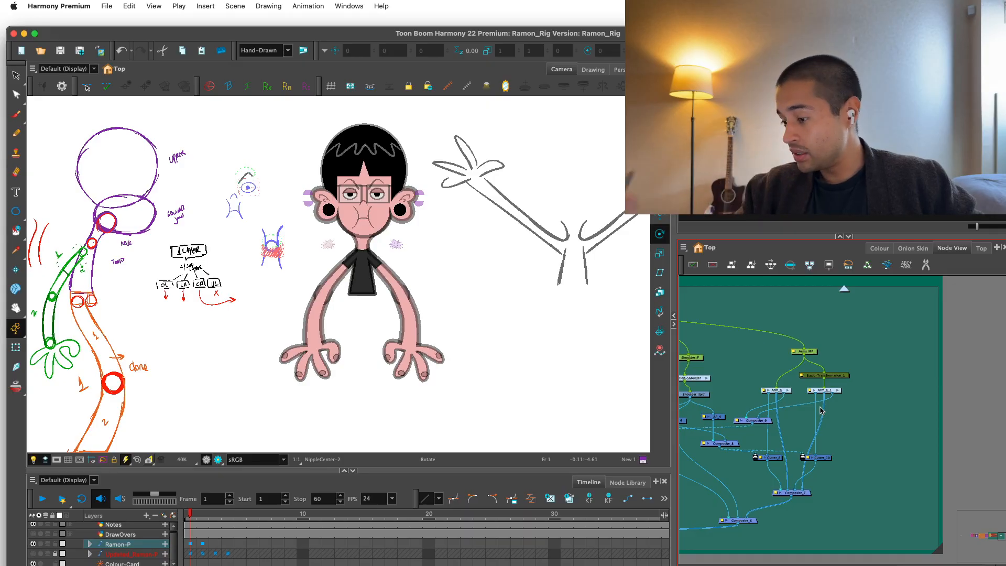
# Select the whole Arms_MP node cluster and move it farther to the right of the shoulder nodes.
pyautogui.press('2')
pyautogui.moveTo(675, 381); pyautogui.dragTo(582, 381)
pyautogui.moveTo(806, 360); pyautogui.dragTo(872, 341)
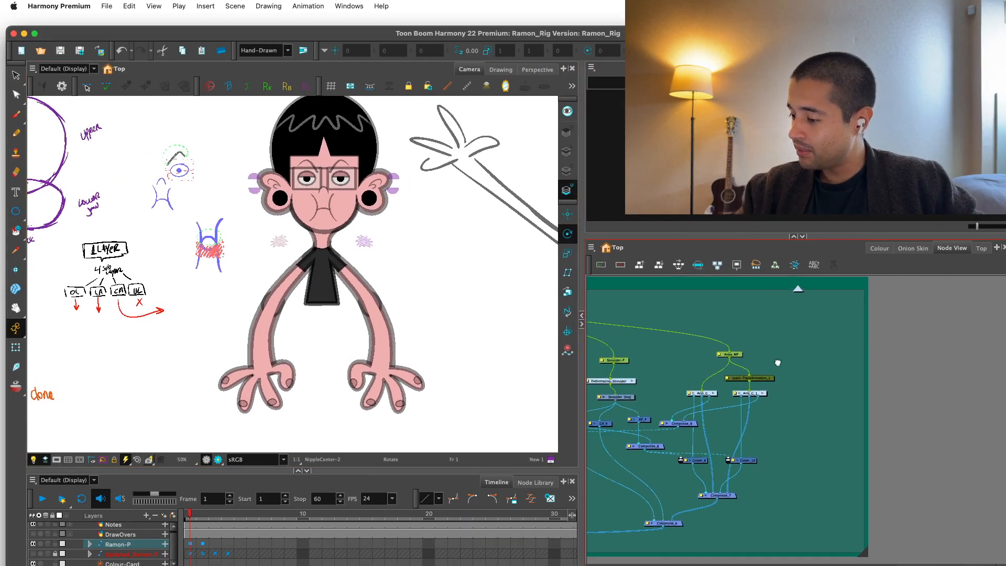
pyautogui.press('2')
pyautogui.press('1')
pyautogui.moveTo(867, 308); pyautogui.dragTo(774, 475)
pyautogui.moveTo(843, 480); pyautogui.dragTo(844, 476)
pyautogui.press('super+z')
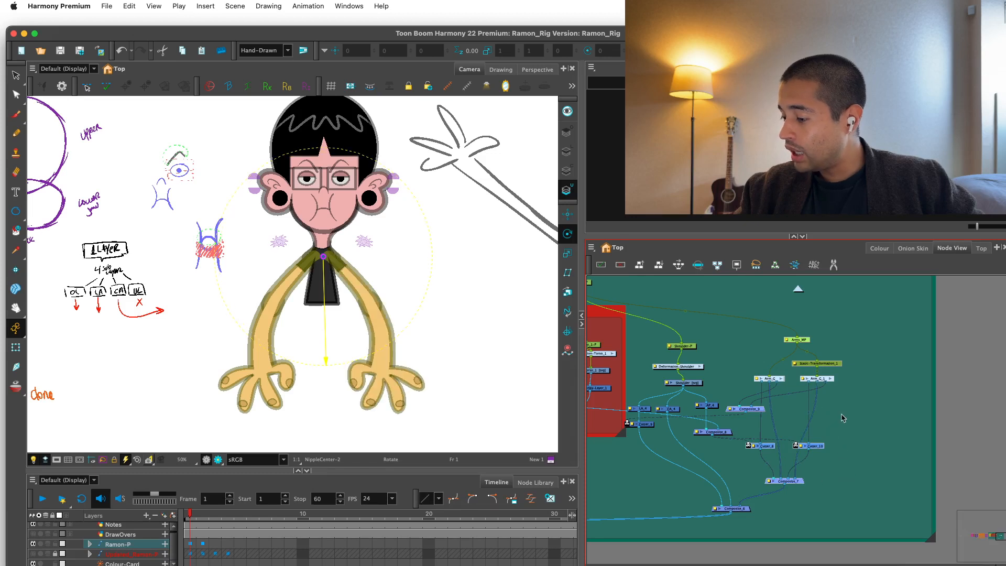
pyautogui.moveTo(865, 316); pyautogui.dragTo(839, 472)
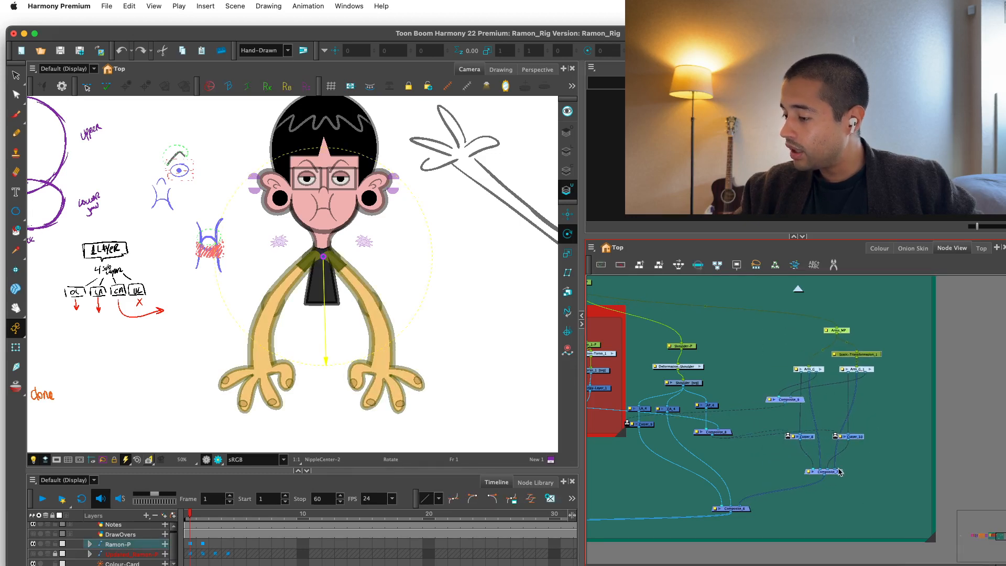
# Add a backdrop around the selected arm nodes, name it Arms and colour it orange.
pyautogui.click(591, 248)
pyautogui.moveTo(608, 296)
pyautogui.click(676, 326)
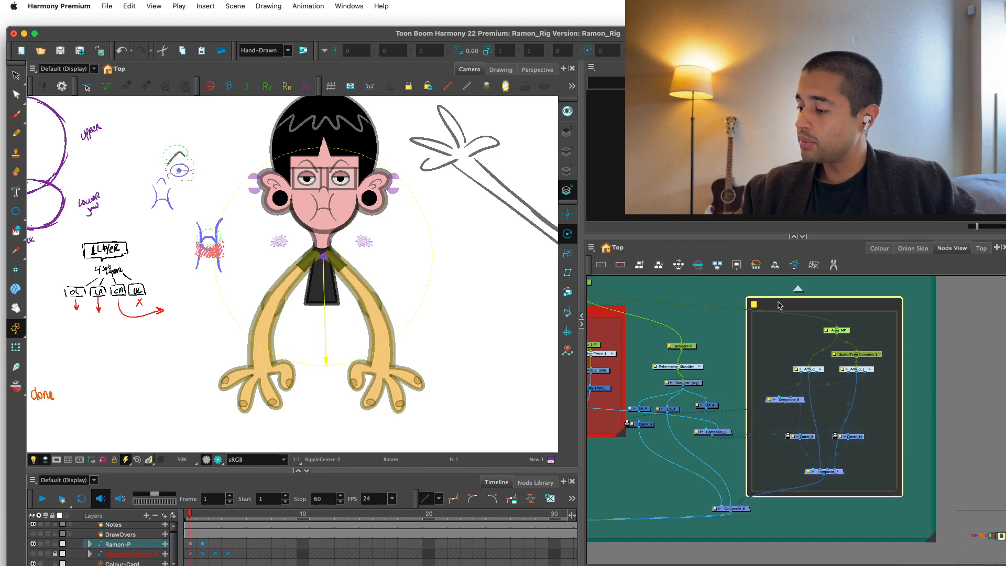
pyautogui.click(756, 304)
pyautogui.write('Arms')
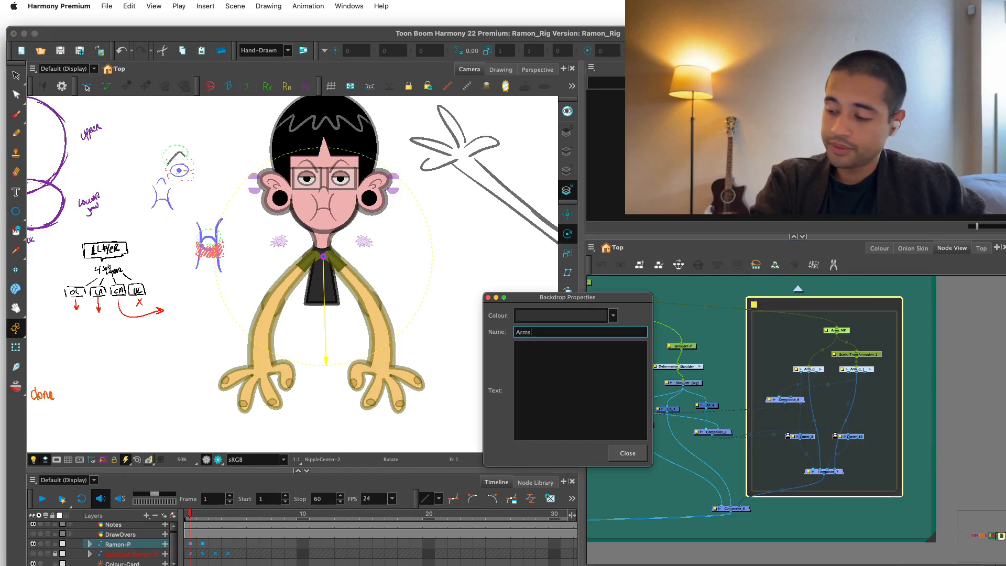
pyautogui.click(613, 315)
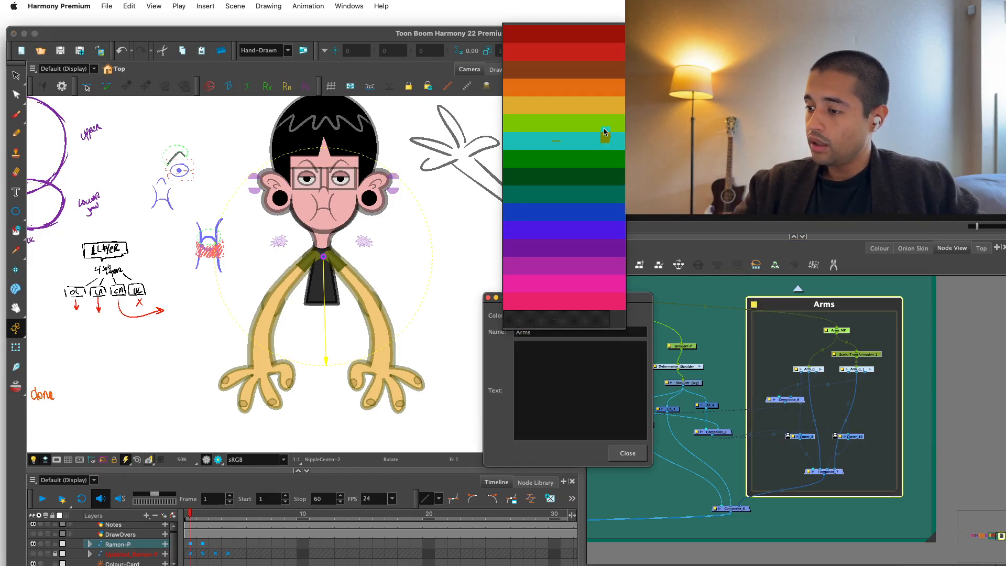
pyautogui.click(606, 93)
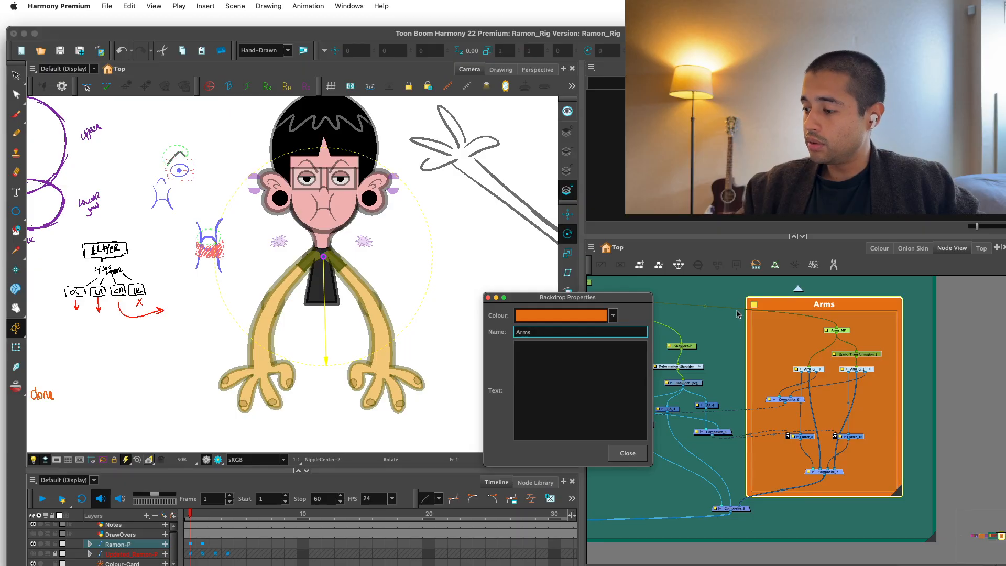
pyautogui.click(640, 455)
# Change the Arms backdrop's colour to purple.
pyautogui.scroll(-5, 891, 362)
pyautogui.scroll(5, 891, 362)
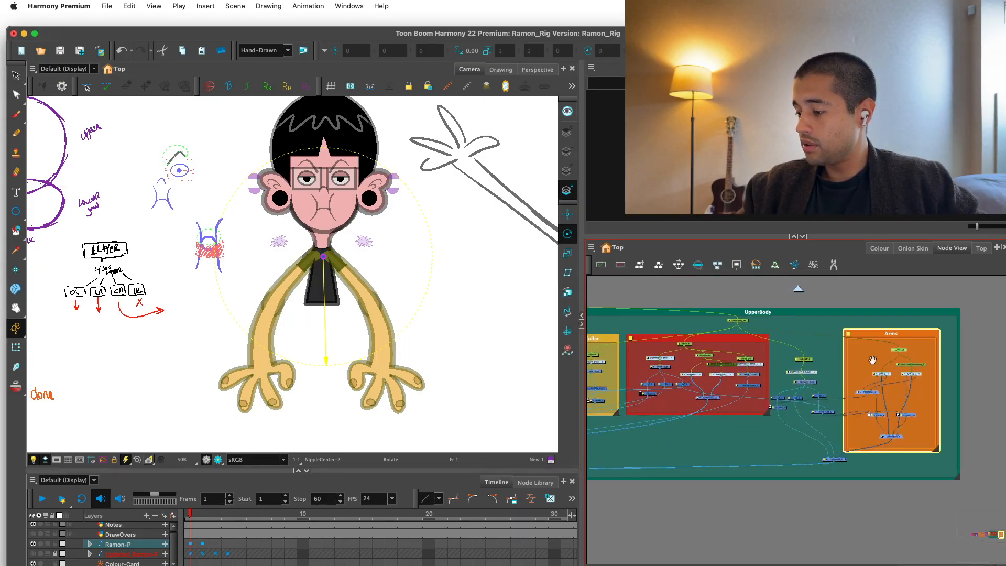
pyautogui.moveTo(874, 320); pyautogui.dragTo(788, 314)
pyautogui.click(786, 298)
pyautogui.scroll(-1, 780, 314)
pyautogui.scroll(1, 765, 319)
pyautogui.click(761, 323)
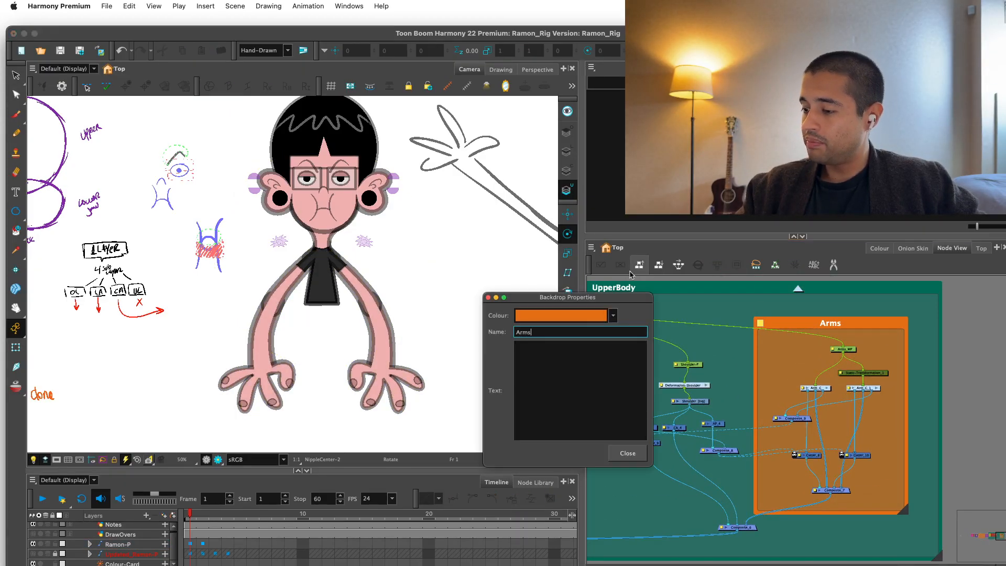
pyautogui.click(613, 316)
pyautogui.click(599, 498)
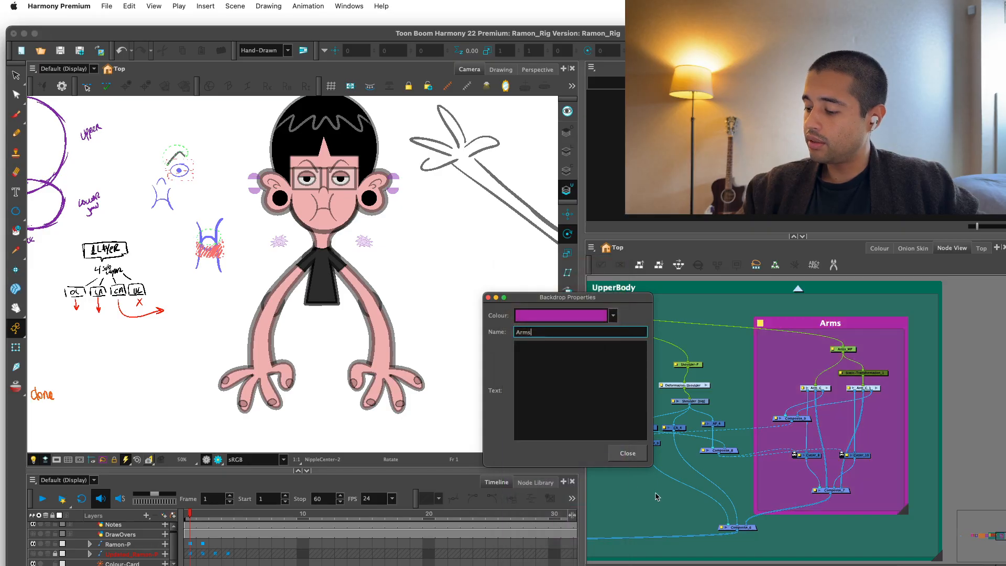
pyautogui.click(630, 454)
# Insert a backdrop around the shoulder nodes from Shoulder-P through their cutter and composite nodes.
pyautogui.moveTo(633, 354); pyautogui.dragTo(742, 466)
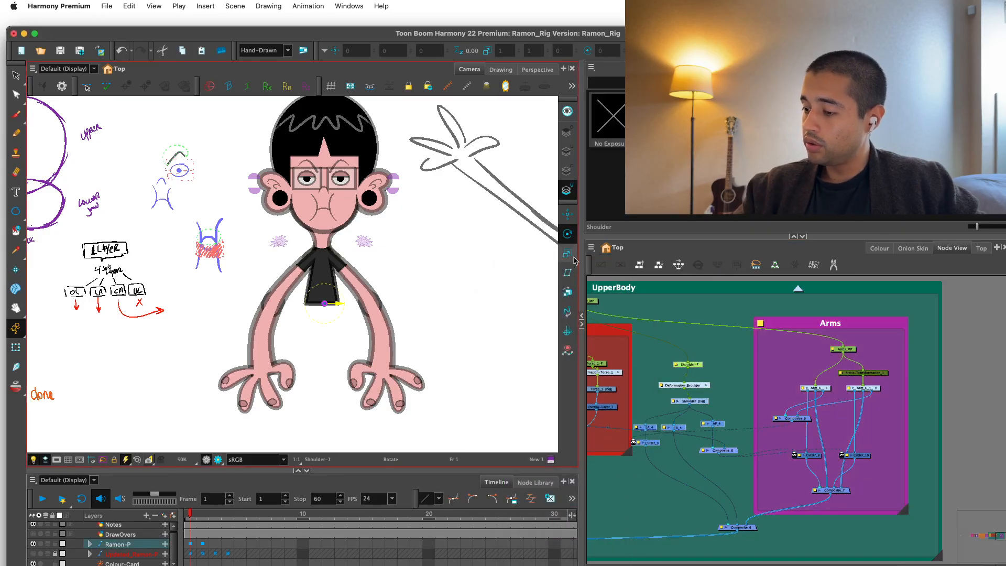
pyautogui.click(592, 247)
pyautogui.moveTo(608, 296)
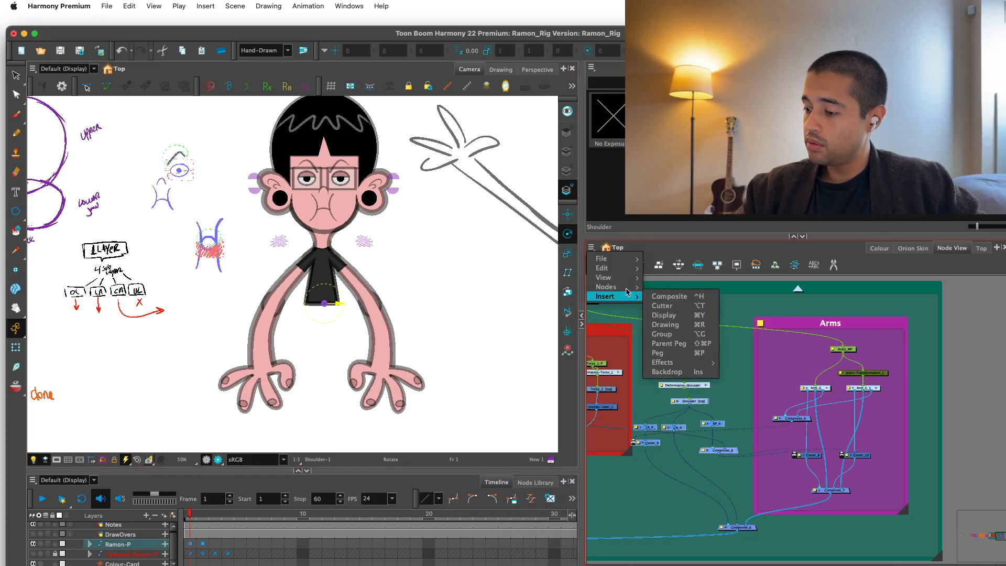
pyautogui.click(700, 373)
# Move the Arms backdrop and the new shoulder backdrop to the right, away from the red torso backdrop.
pyautogui.scroll(-2, 861, 328)
pyautogui.moveTo(816, 348); pyautogui.dragTo(864, 347)
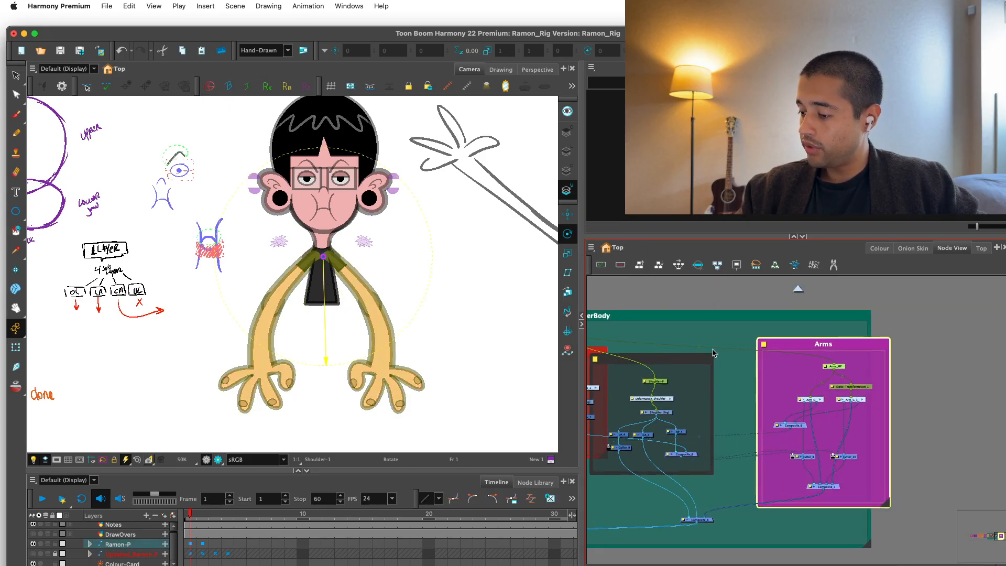
pyautogui.moveTo(689, 361); pyautogui.dragTo(724, 359)
pyautogui.press('2')
pyautogui.moveTo(631, 356); pyautogui.dragTo(688, 386)
# Name the new shoulder backdrop Shoulders and colour it orange.
pyautogui.click(658, 369)
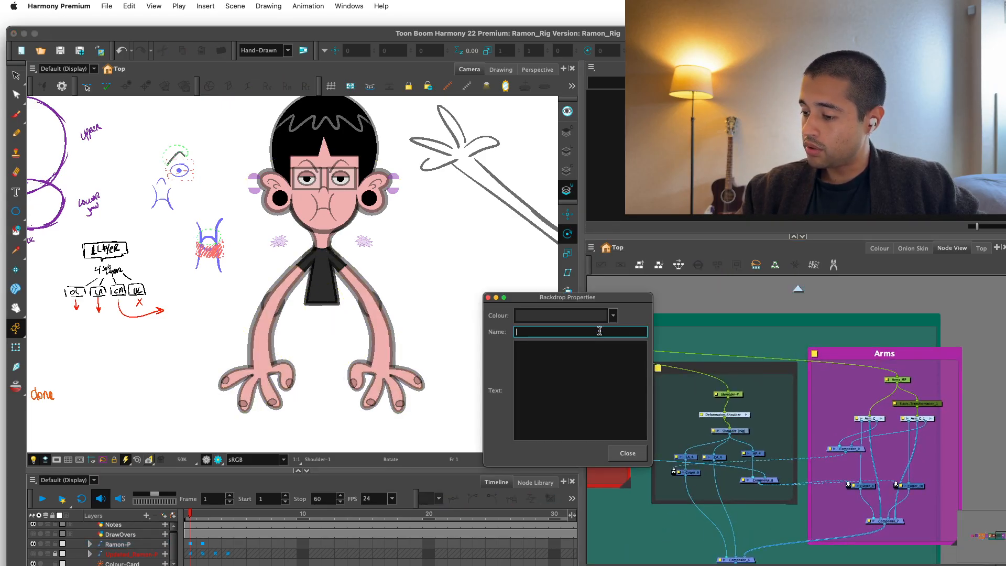
pyautogui.click(604, 316)
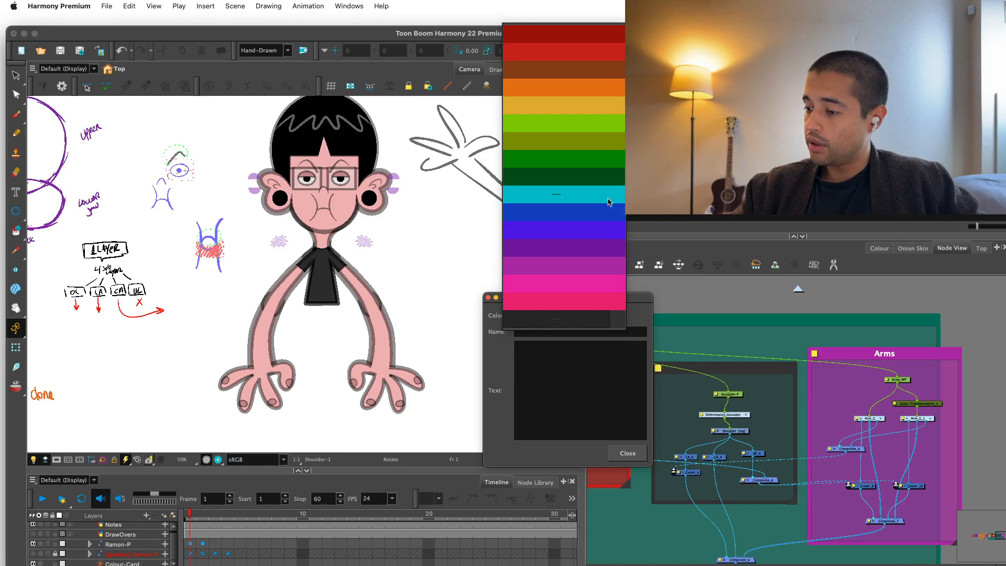
pyautogui.click(612, 36)
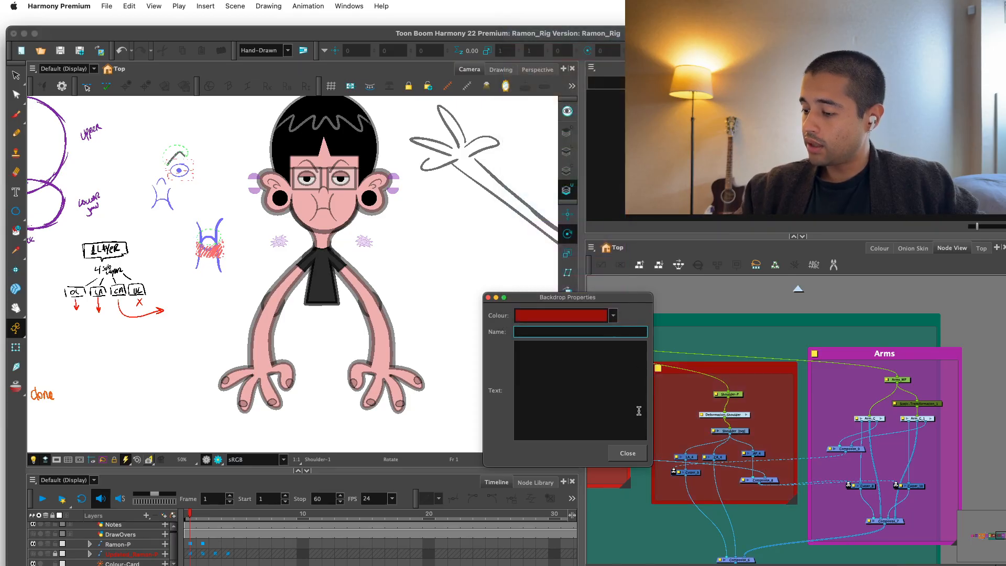
pyautogui.write('Shou')
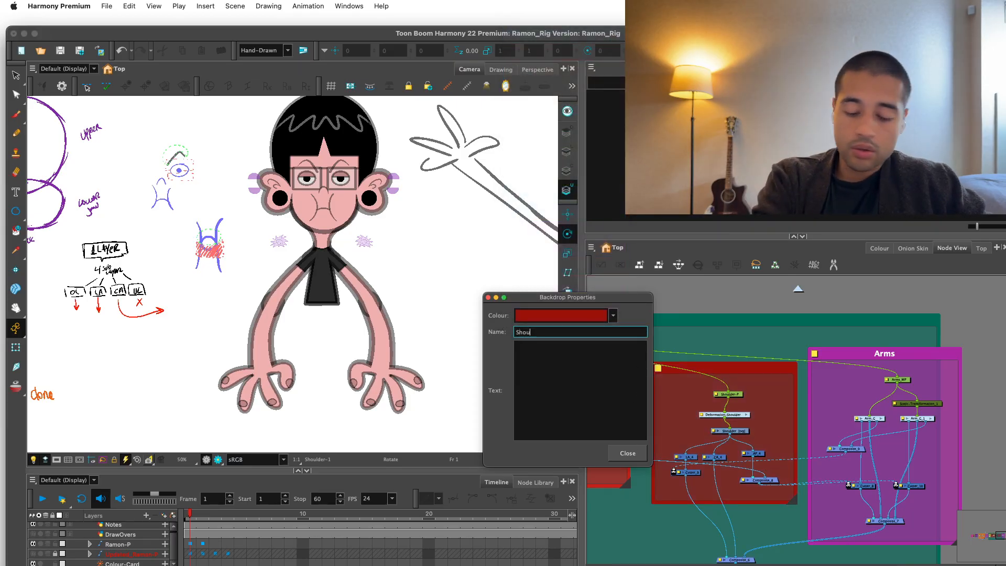
pyautogui.write('lders')
pyautogui.click(613, 315)
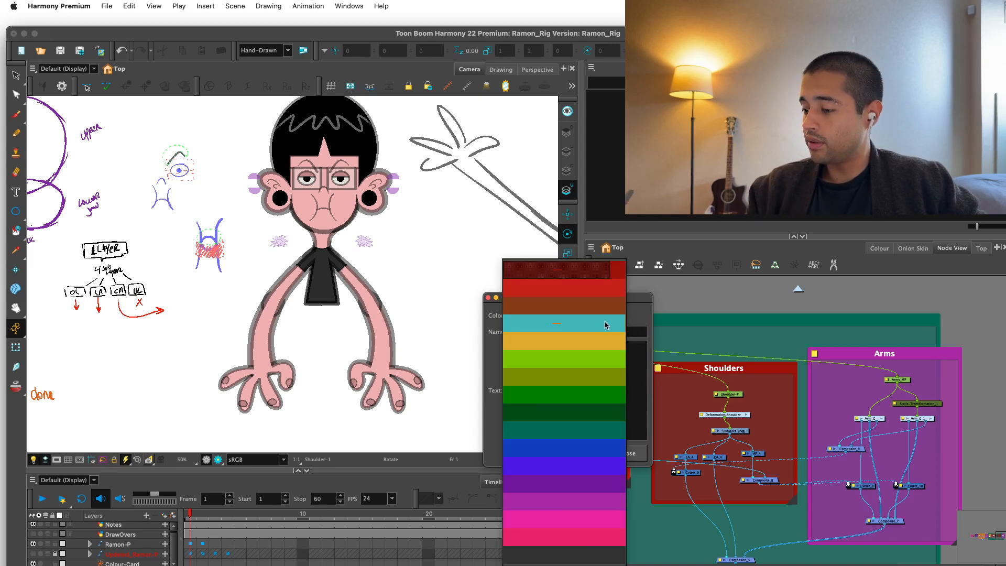
pyautogui.click(603, 341)
pyautogui.moveTo(883, 445); pyautogui.dragTo(830, 373)
pyautogui.click(627, 453)
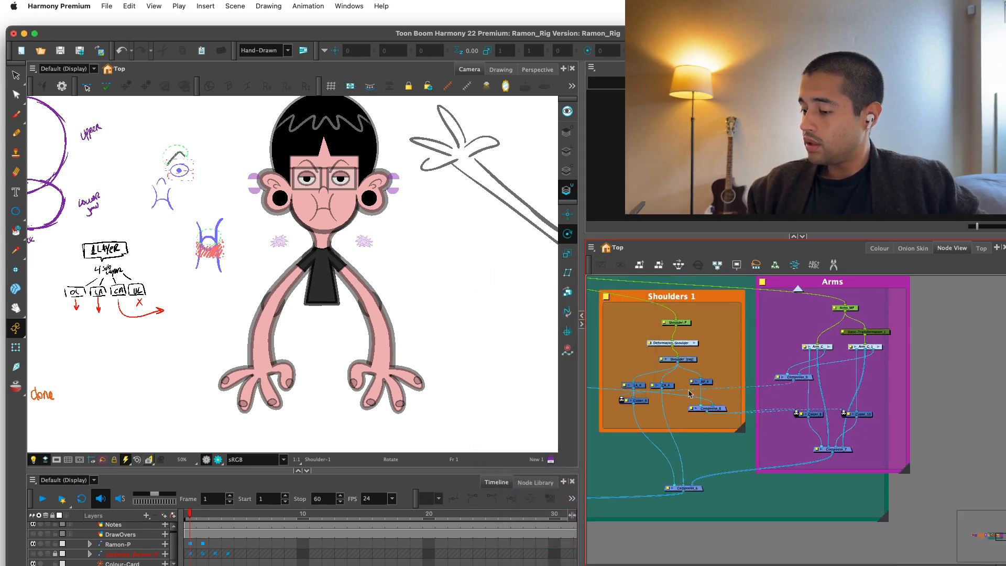
# Remove the stray 1 from the orange backdrop's name so that it reads Shoulders.
pyautogui.click(703, 299)
pyautogui.doubleClick(612, 292)
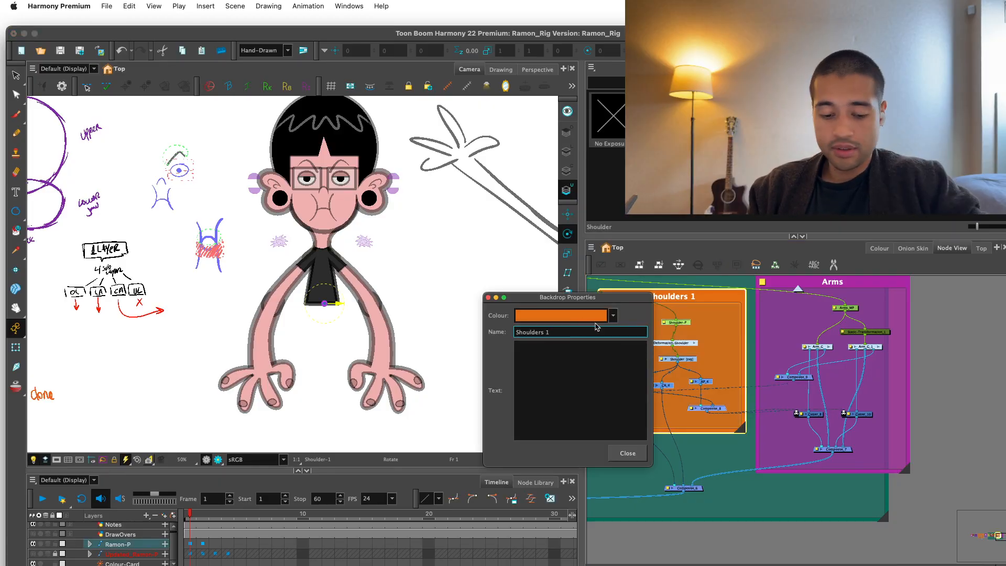
pyautogui.click(628, 453)
# Enlarge the UpperBody backdrop on its right side so that it encloses the entire Arms backdrop.
pyautogui.moveTo(884, 516); pyautogui.dragTo(965, 516)
pyautogui.click(978, 462)
pyautogui.press('1')
pyautogui.press('1')
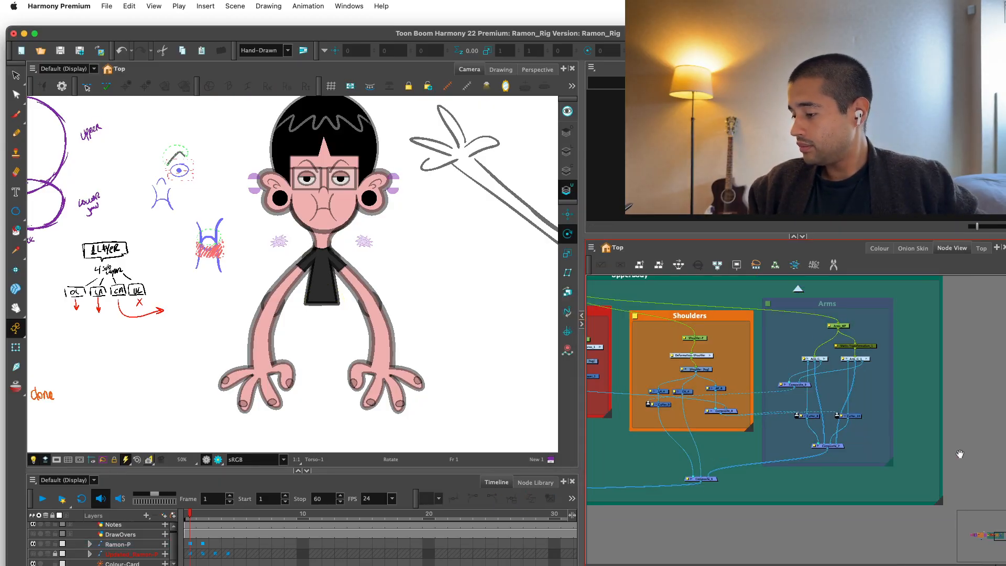
pyautogui.moveTo(959, 456); pyautogui.dragTo(945, 482)
pyautogui.moveTo(848, 347); pyautogui.dragTo(855, 347)
pyautogui.click(873, 336)
pyautogui.click(396, 341)
pyautogui.press('1')
pyautogui.press('1')
pyautogui.moveTo(395, 341); pyautogui.dragTo(423, 322)
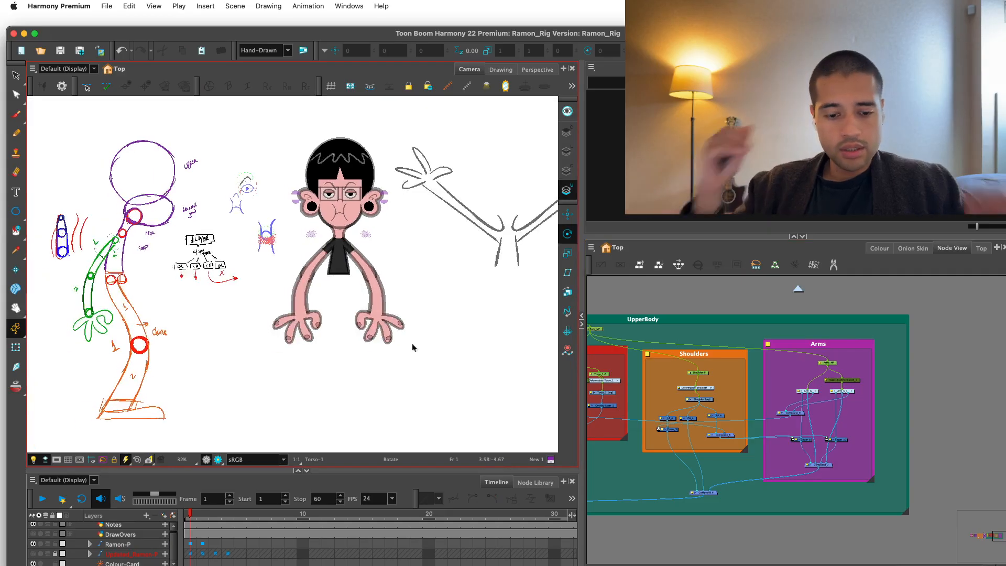
# Select part of Ramon's arm with the Transform tool and climb through its parent pegs in the hierarchy.
pyautogui.hotkey('shift', 't')
pyautogui.press('2')
pyautogui.press('2')
pyautogui.moveTo(385, 293); pyautogui.dragTo(367, 321)
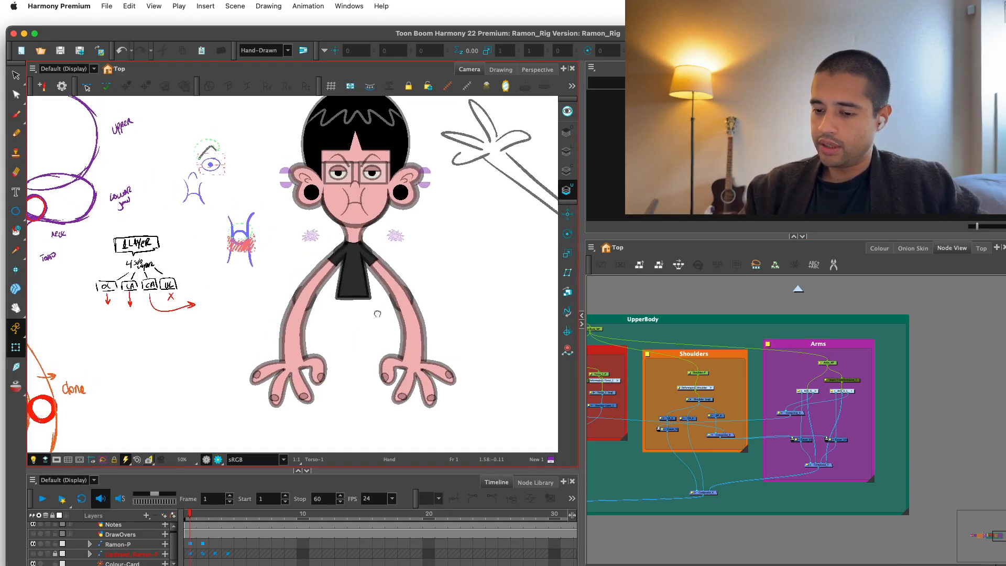
pyautogui.click(397, 337)
pyautogui.press('b')
pyautogui.press('b')
# Test the rig hierarchy by transforming the torso and its parent pegs up to the whole character, undoing each test.
pyautogui.press('b')
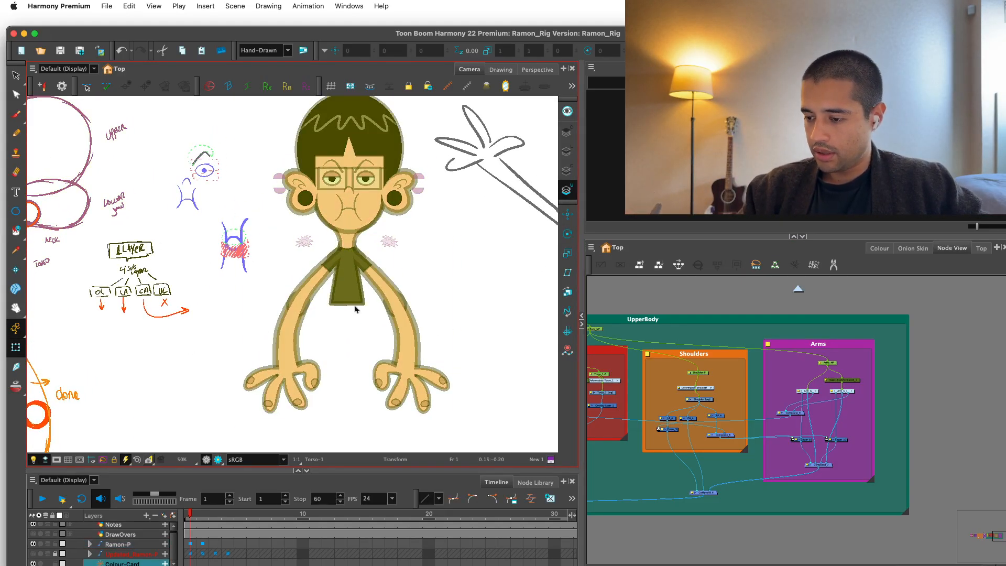
pyautogui.click(354, 299)
pyautogui.press('b')
pyautogui.moveTo(401, 317); pyautogui.dragTo(425, 286)
pyautogui.press('super+z')
pyautogui.press('b')
pyautogui.moveTo(459, 429); pyautogui.dragTo(422, 470)
pyautogui.press('super+z')
pyautogui.press('b')
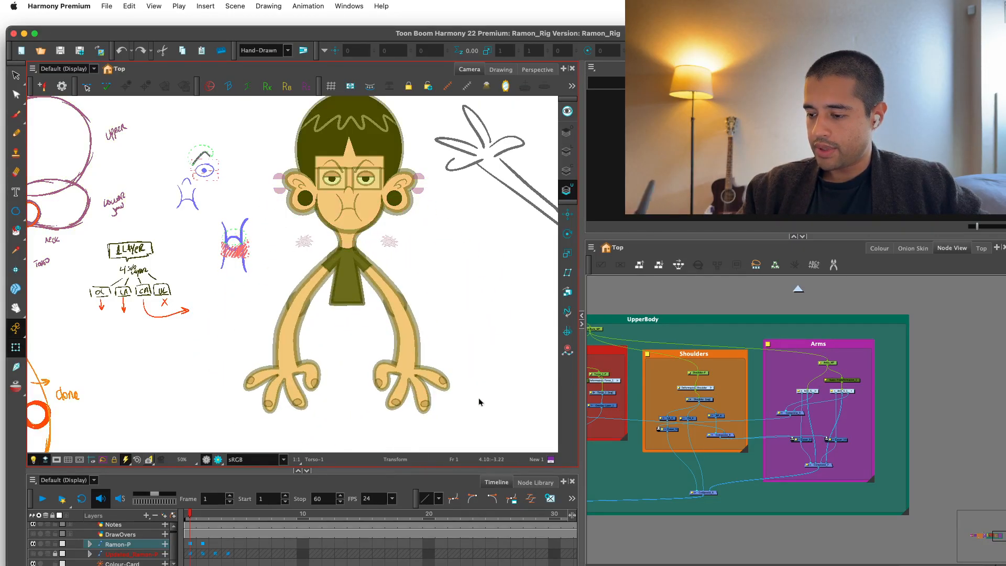
pyautogui.press('2')
pyautogui.moveTo(406, 435); pyautogui.dragTo(352, 448)
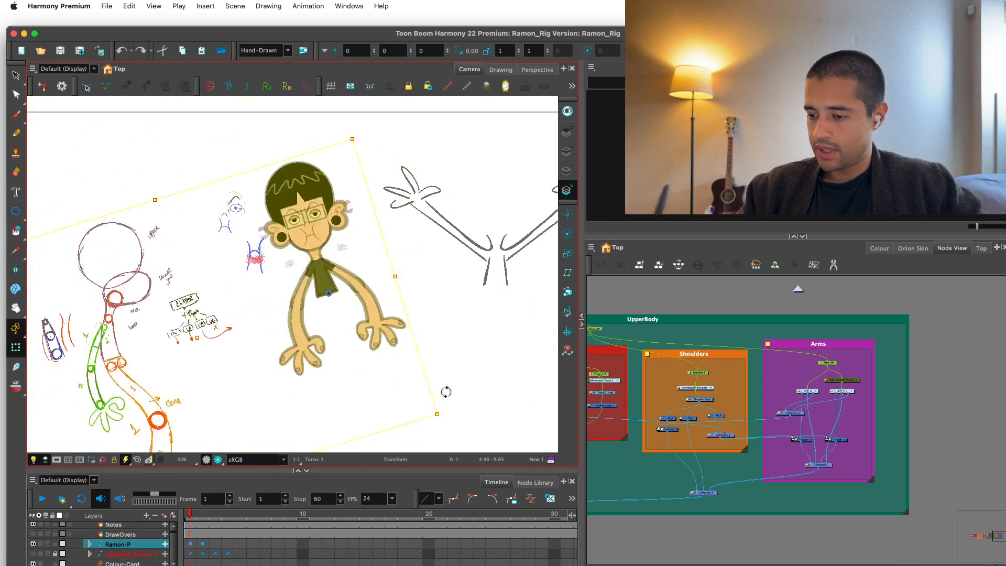
pyautogui.press('super+z')
# Examine the node network's layout from the UpperBody backdrop across to the Neck, Head, Ear, Hair and Face backdrops.
pyautogui.click(846, 329)
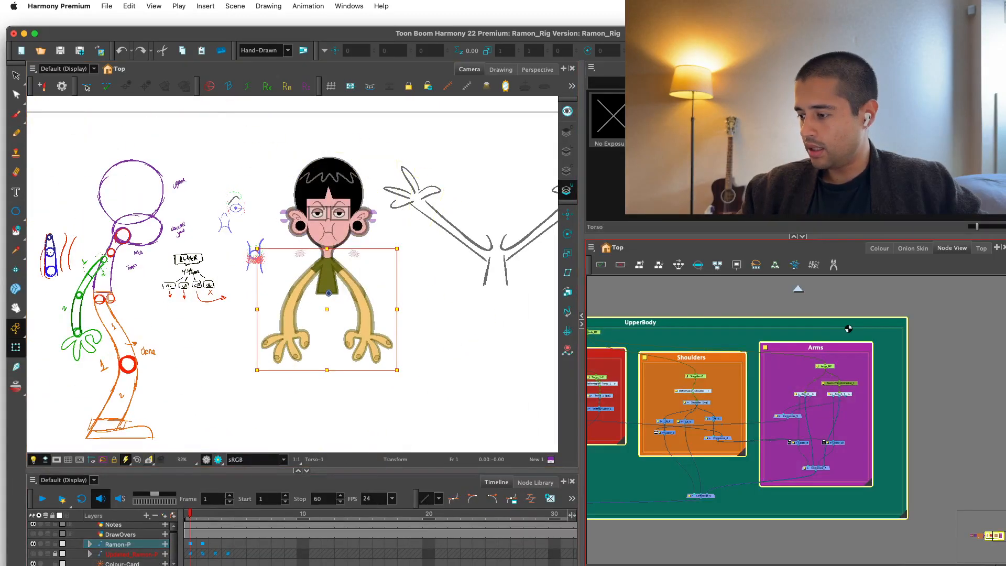
pyautogui.scroll(-2, 818, 319)
pyautogui.moveTo(810, 325); pyautogui.dragTo(881, 312)
pyautogui.press('1')
pyautogui.press('1')
pyautogui.click(880, 315)
pyautogui.moveTo(863, 351); pyautogui.dragTo(873, 346)
pyautogui.click(851, 339)
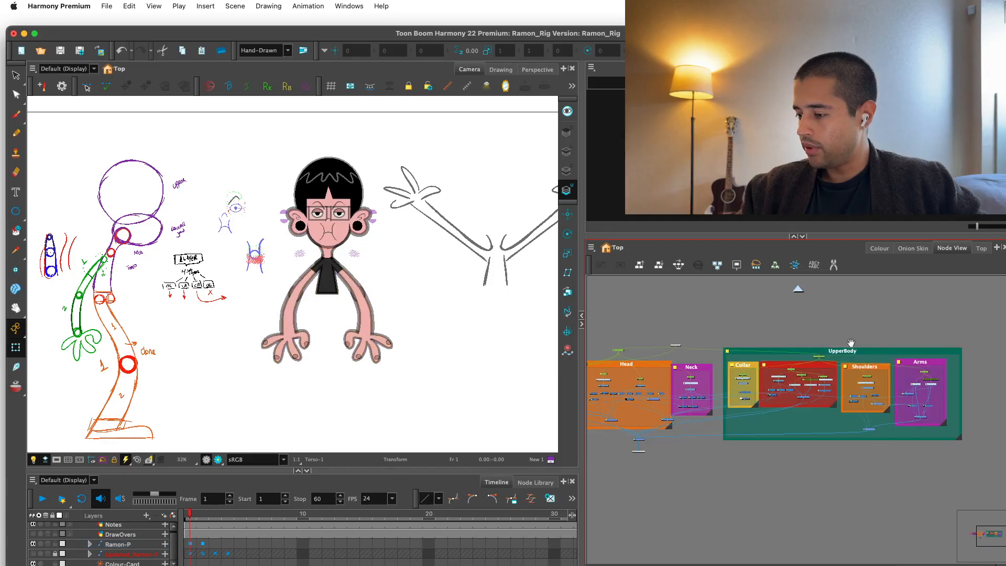
pyautogui.moveTo(715, 347); pyautogui.dragTo(736, 286)
pyautogui.press('2')
pyautogui.press('2')
pyautogui.press('1')
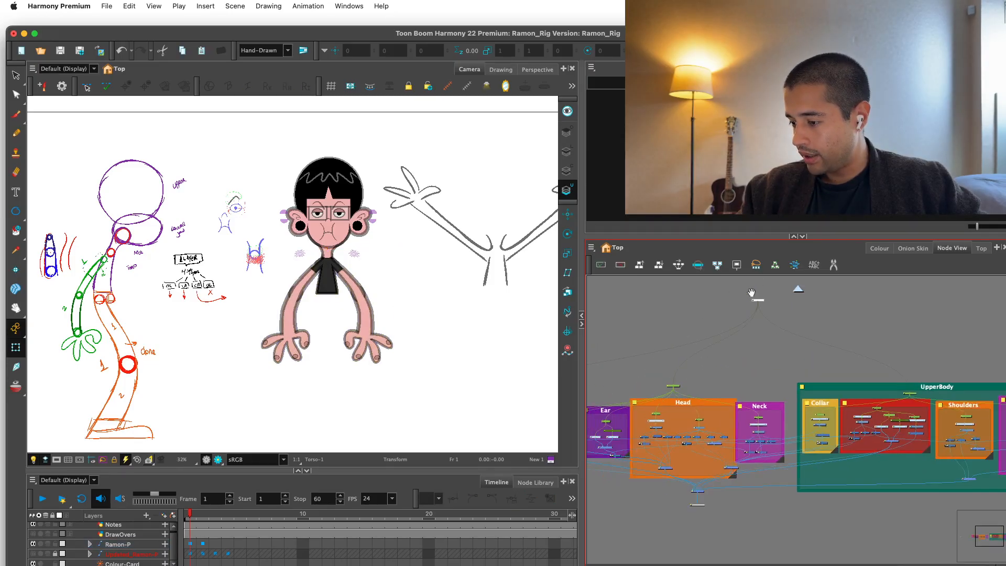
pyautogui.press('2')
pyautogui.press('2')
pyautogui.moveTo(713, 387); pyautogui.dragTo(860, 390)
pyautogui.press('2')
pyautogui.press('2')
pyautogui.press('2')
pyautogui.click(774, 375)
pyautogui.press('1')
pyautogui.press('1')
pyautogui.moveTo(786, 361); pyautogui.dragTo(875, 340)
pyautogui.press('1')
pyautogui.press('1')
# Move the output node under the Head backdrop farther down, clear of the head group's composite.
pyautogui.moveTo(650, 312); pyautogui.dragTo(933, 468)
pyautogui.click(840, 480)
pyautogui.press('1')
pyautogui.moveTo(851, 501); pyautogui.dragTo(769, 397)
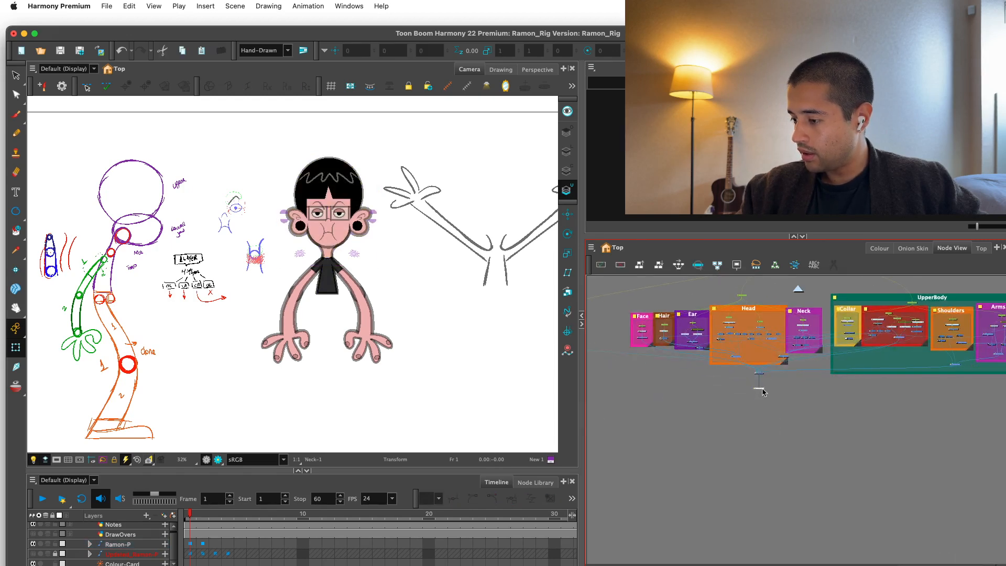
pyautogui.press('2')
pyautogui.press('2')
# Enclose the Face, Hair, Ear, Head and Neck backdrops with their peg and composite in a new backdrop.
pyautogui.moveTo(612, 319); pyautogui.dragTo(717, 458)
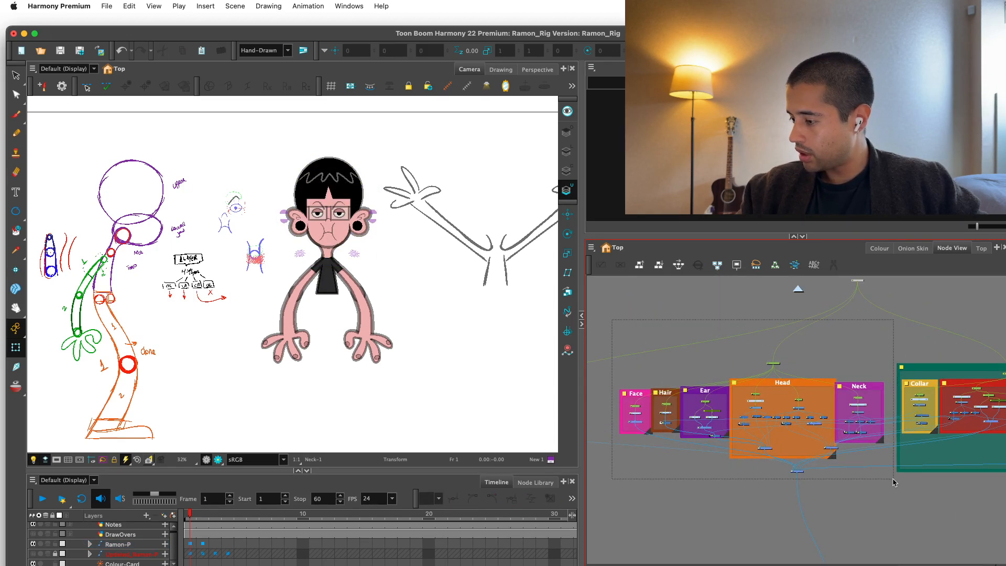
pyautogui.moveTo(893, 479); pyautogui.dragTo(893, 479)
pyautogui.click(592, 247)
pyautogui.moveTo(612, 296)
pyautogui.click(680, 373)
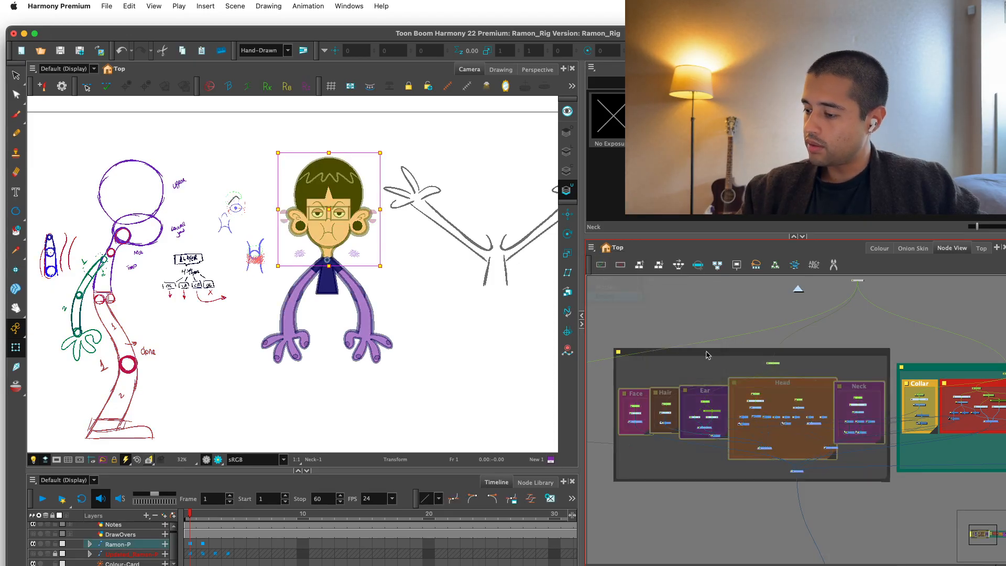
# Name the new enclosing backdrop Head and Neck.
pyautogui.doubleClick(620, 356)
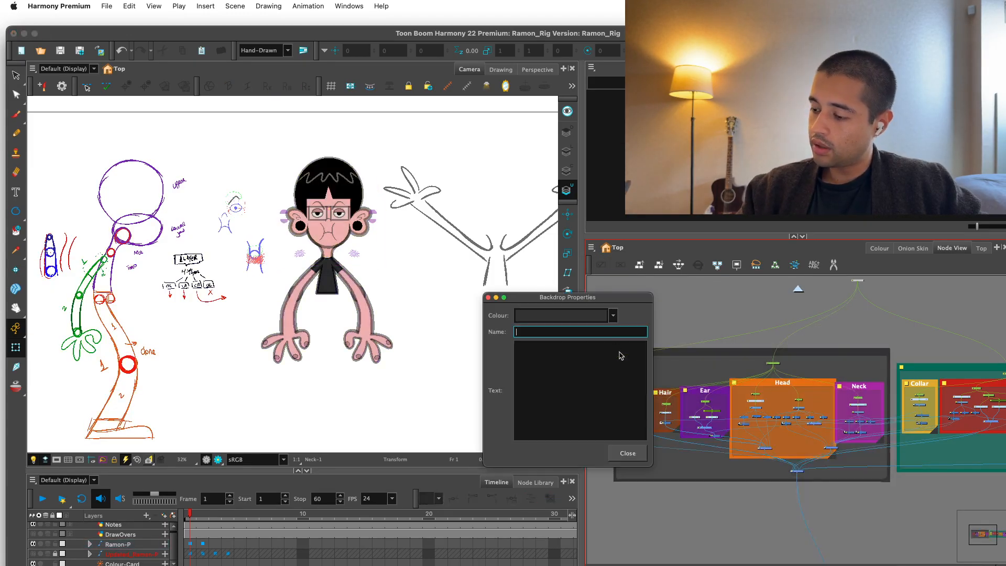
pyautogui.write('Head and Neck')
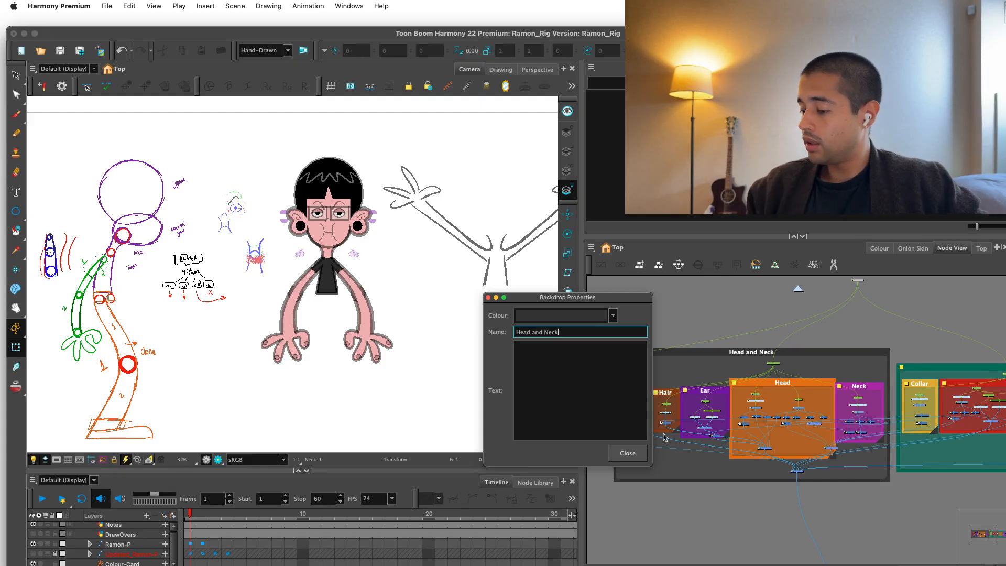
pyautogui.click(628, 454)
# Show the hidden full-body reference sketch layer behind the character rig.
pyautogui.moveTo(884, 457); pyautogui.dragTo(634, 455)
pyautogui.scroll(1, 809, 388)
pyautogui.moveTo(809, 383); pyautogui.dragTo(839, 367)
pyautogui.scroll(-1, 844, 401)
pyautogui.scroll(-1, 896, 404)
pyautogui.click(880, 388)
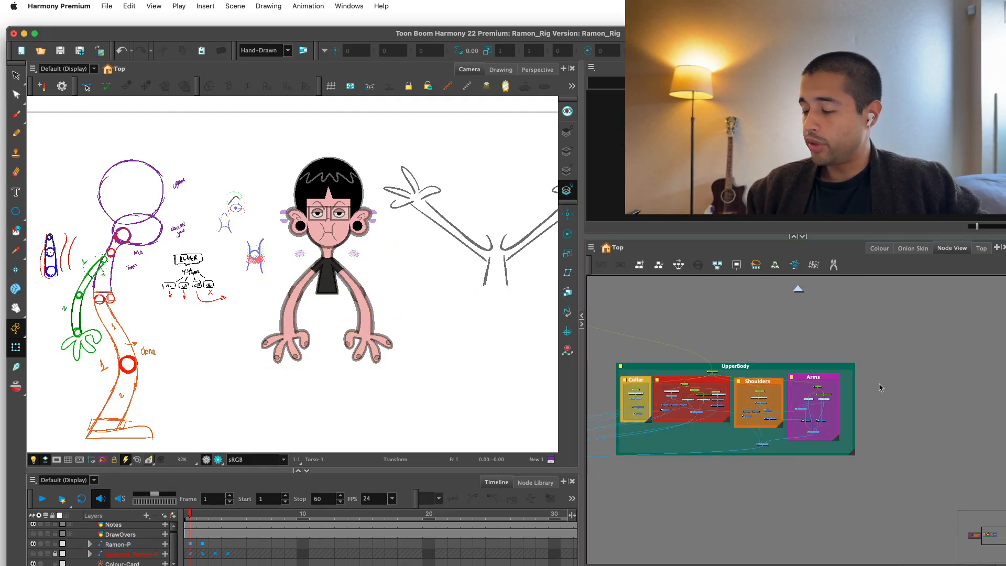
pyautogui.scroll(-1, 880, 388)
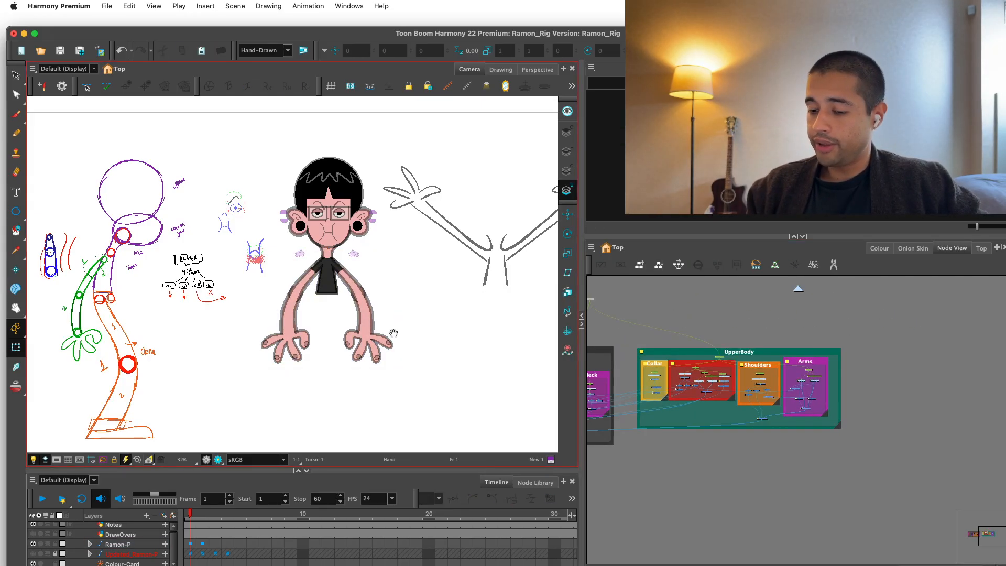
pyautogui.click(33, 554)
pyautogui.scroll(1, 361, 414)
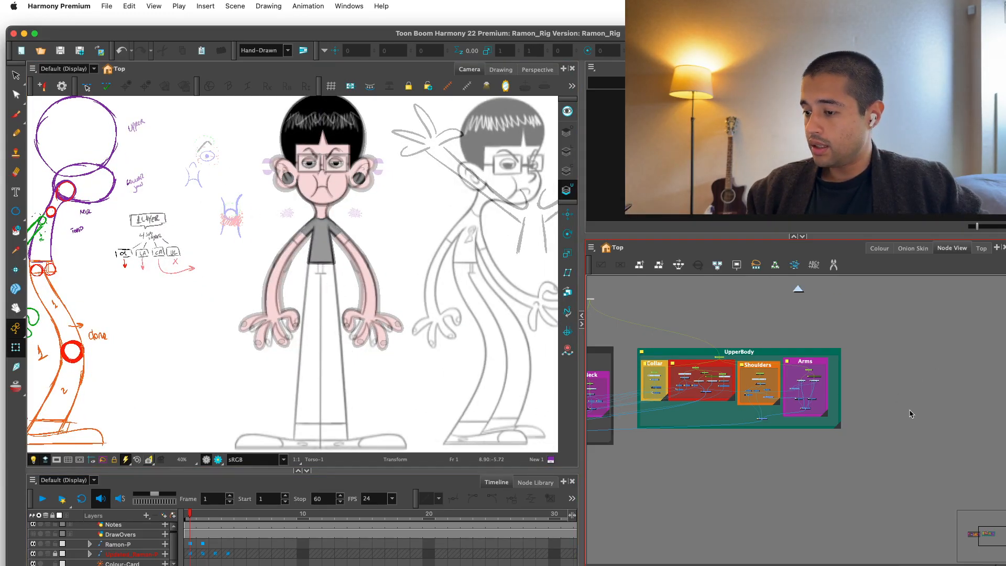
pyautogui.scroll(2, 910, 414)
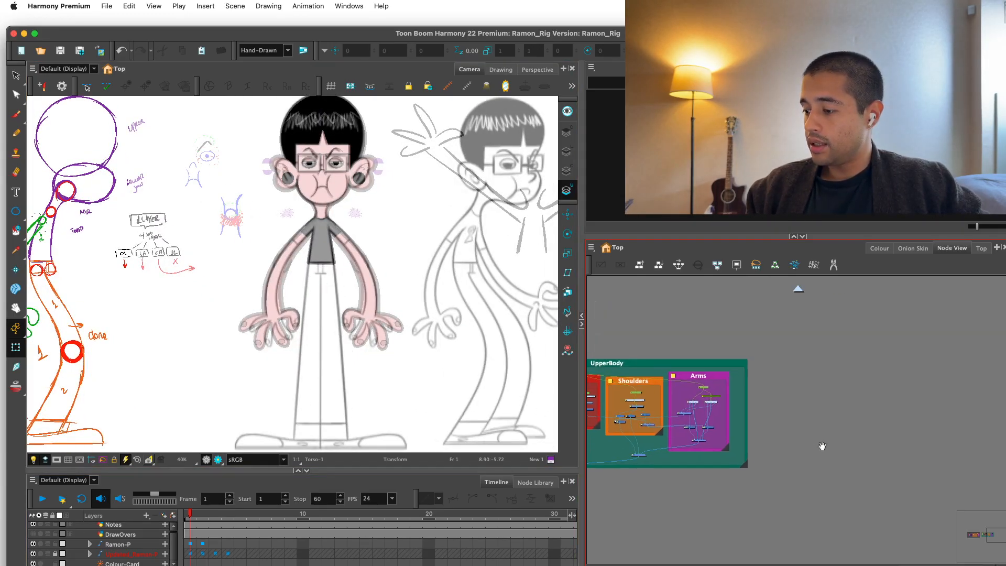
# Add new vector drawing layers for the lower body, including Hips, ThingPants and Shoe.
pyautogui.press('super+r')
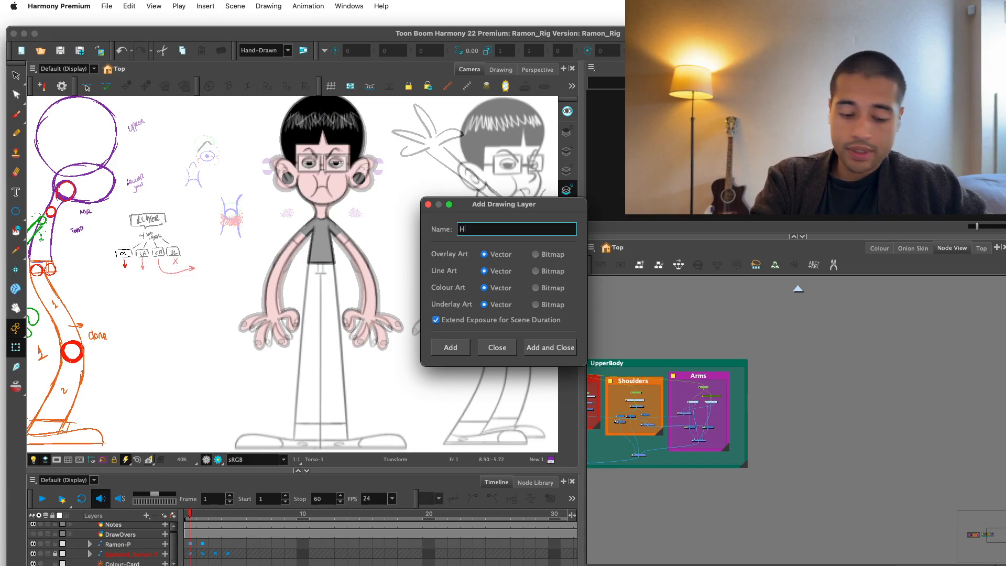
pyautogui.write('Hips')
pyautogui.press('Return')
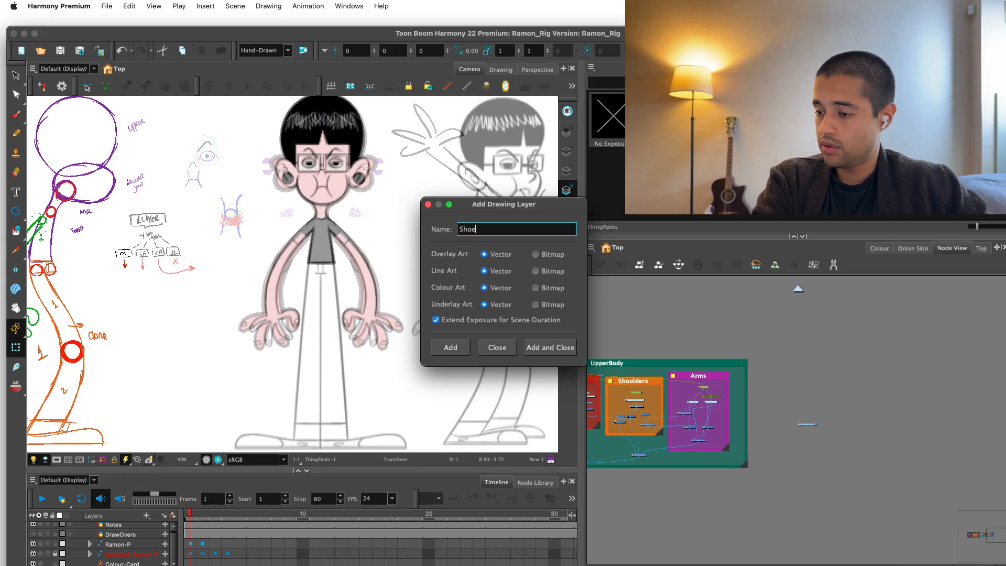
pyautogui.press('Return')
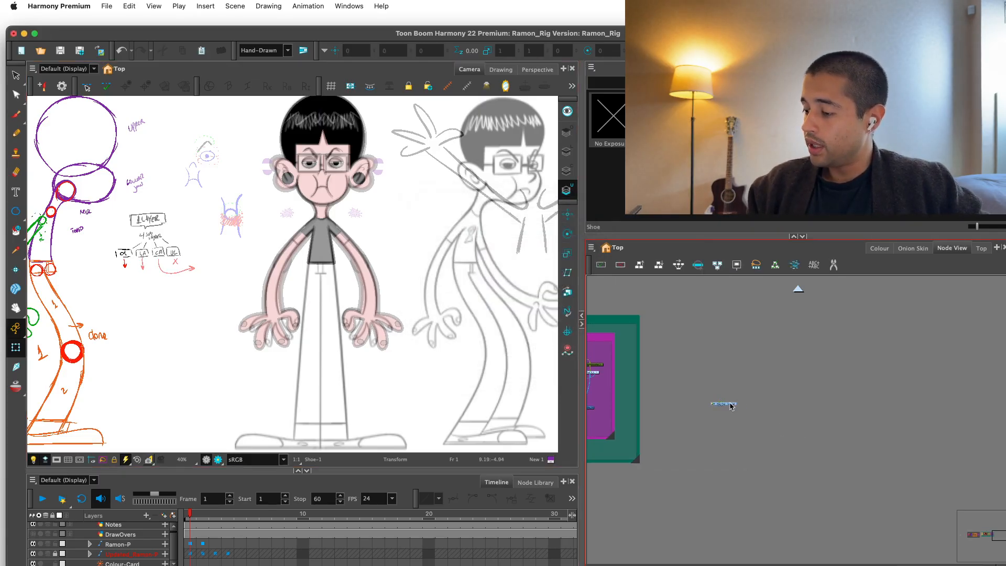
# Spread the new lower-body drawing nodes out in a row and connect them all to a new composite beneath them.
pyautogui.click(660, 261)
pyautogui.click(514, 292)
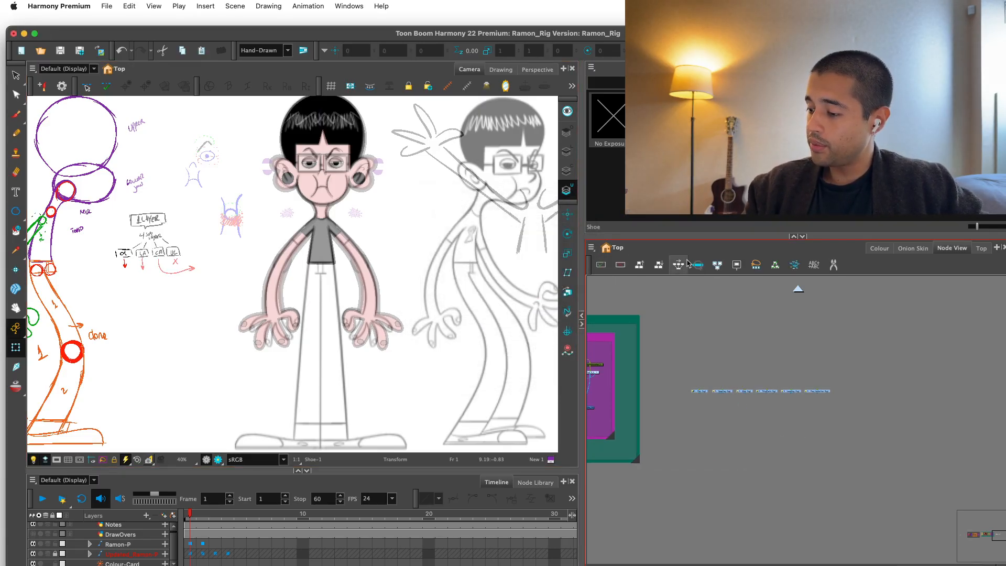
pyautogui.scroll(-2, 801, 364)
pyautogui.scroll(-2, 811, 402)
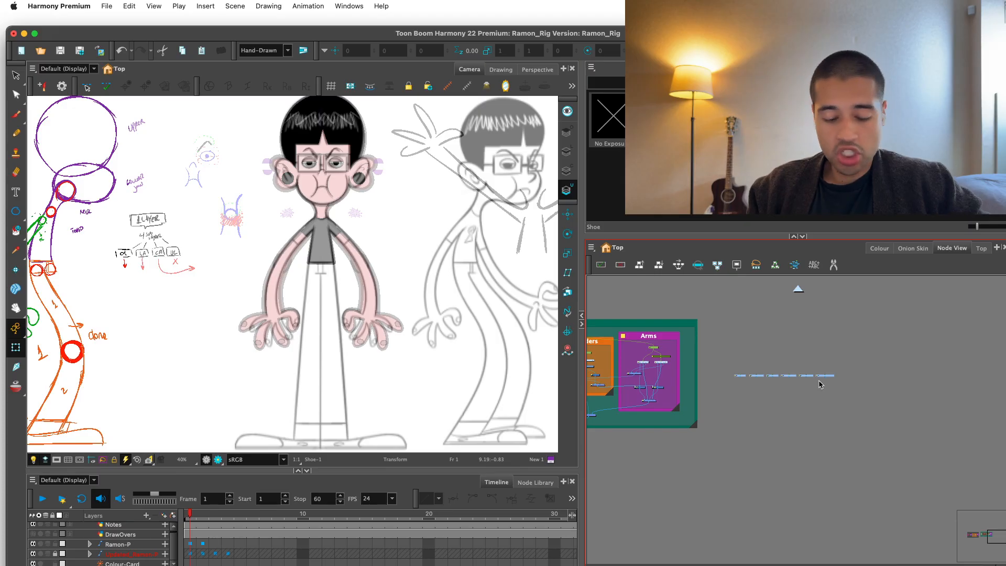
pyautogui.scroll(3, 802, 424)
pyautogui.scroll(-1, 781, 449)
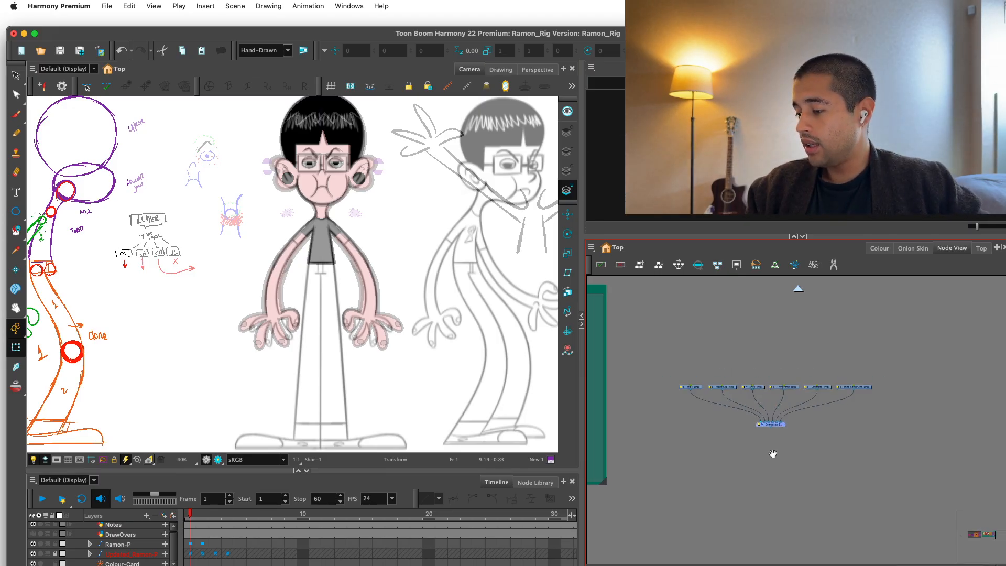
pyautogui.scroll(-3, 773, 454)
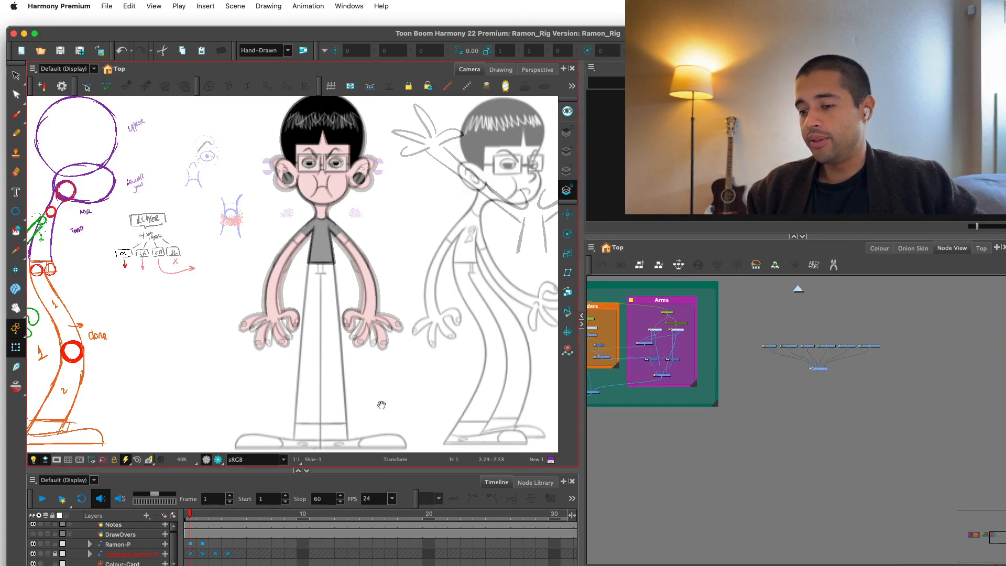
pyautogui.scroll(-2, 414, 419)
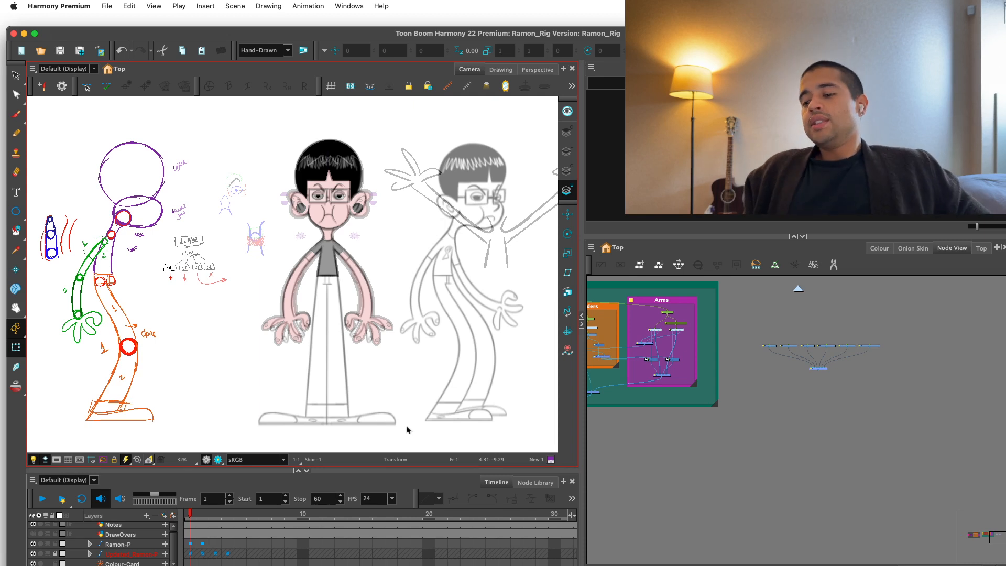